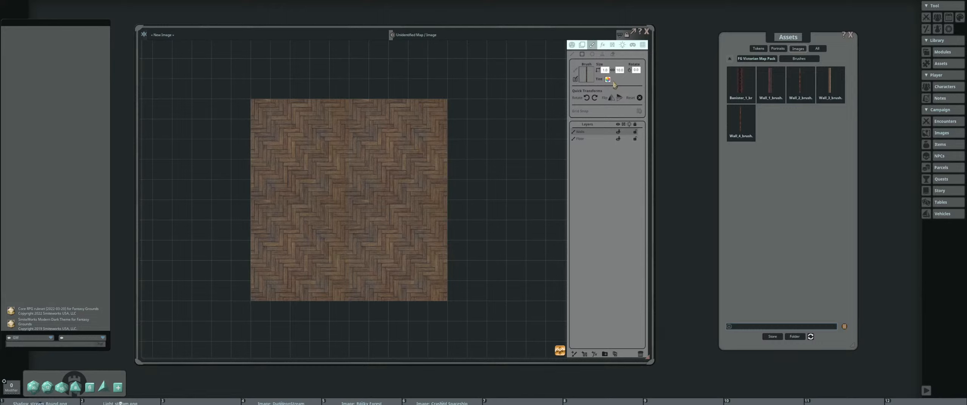
Draw a rectangular wall around the edges of the wood floor with the decorated wall brush
left_click(643, 45)
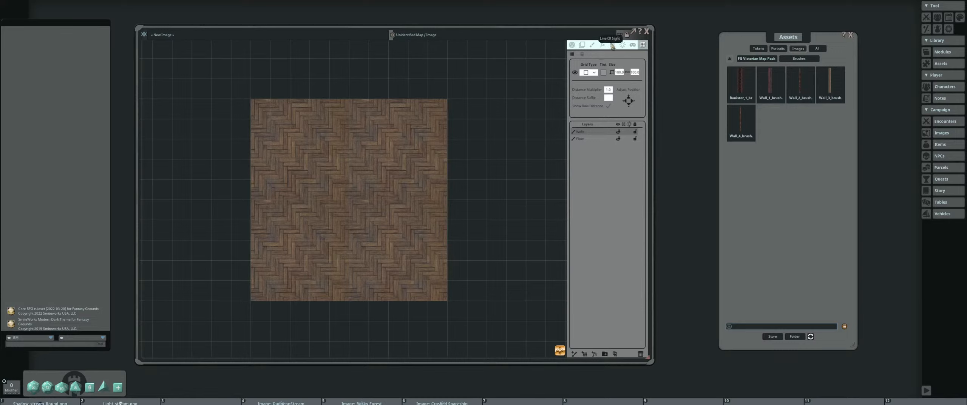
left_click(594, 47)
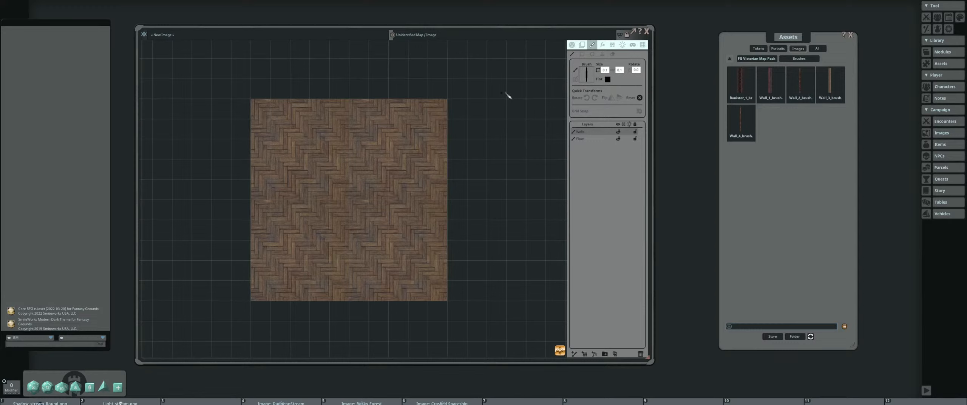
left_click(575, 79)
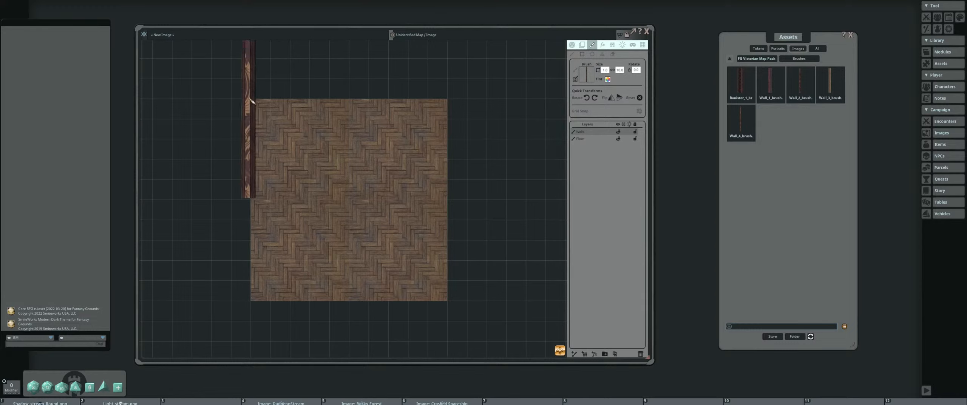
mouse_move(250, 101)
left_mouse_down()
mouse_move(392, 269)
mouse_move(452, 306)
left_mouse_up()
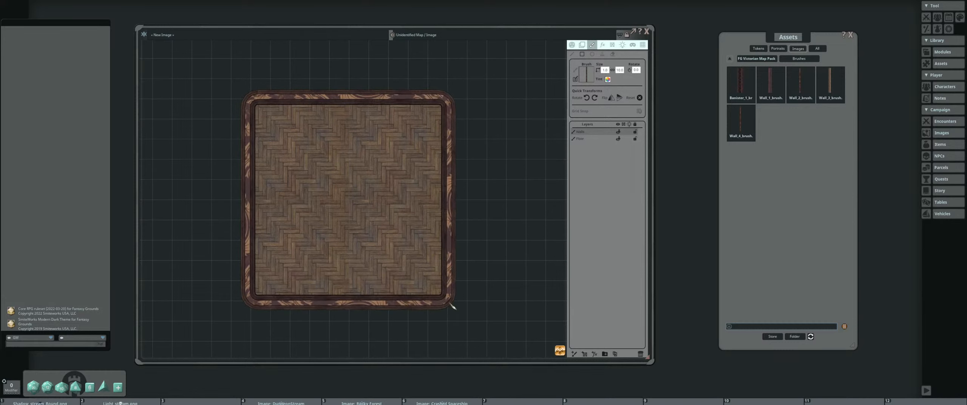
scroll(432, 181, "up", 2)
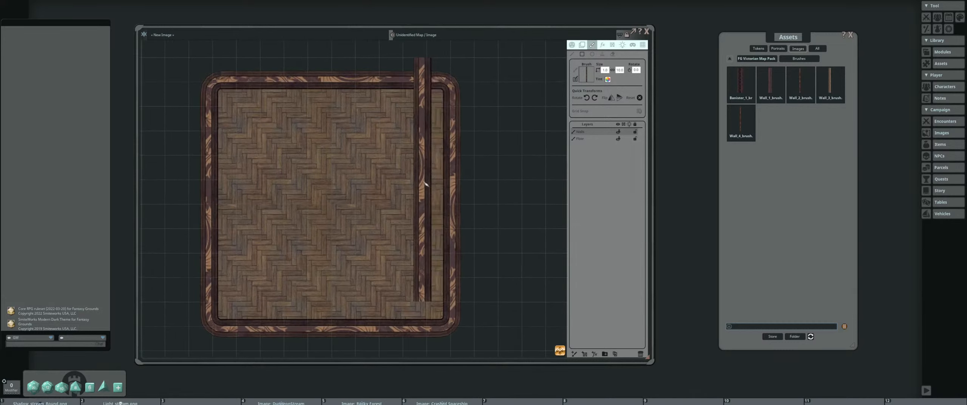
scroll(416, 181, "down", 2)
Erase a doorway-sized gap in the room's right wall with the eraser
left_click(613, 54)
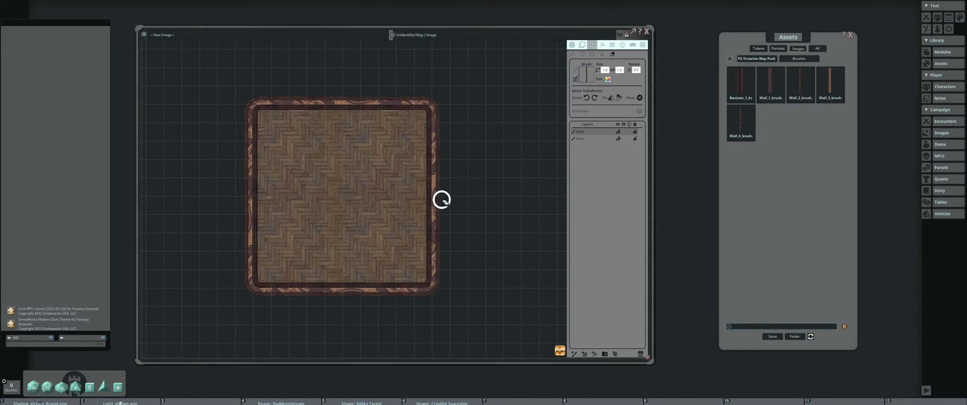
scroll(273, 115, "up", 2)
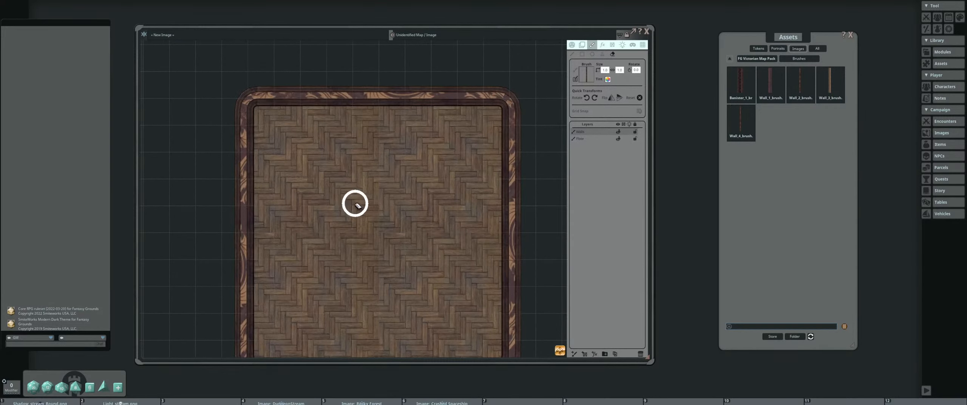
left_click_drag(355, 203, 312, 189)
scroll(328, 185, "down", 1)
left_click_drag(453, 205, 434, 200)
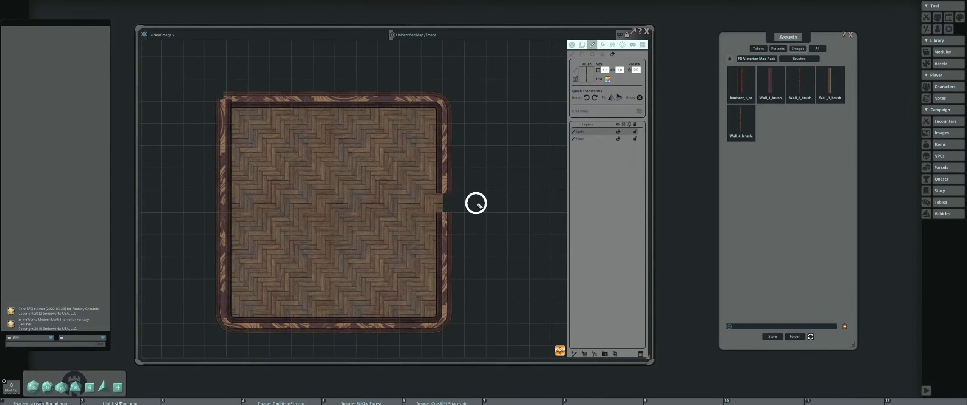
scroll(199, 114, "up", 1)
scroll(401, 223, "down", 1)
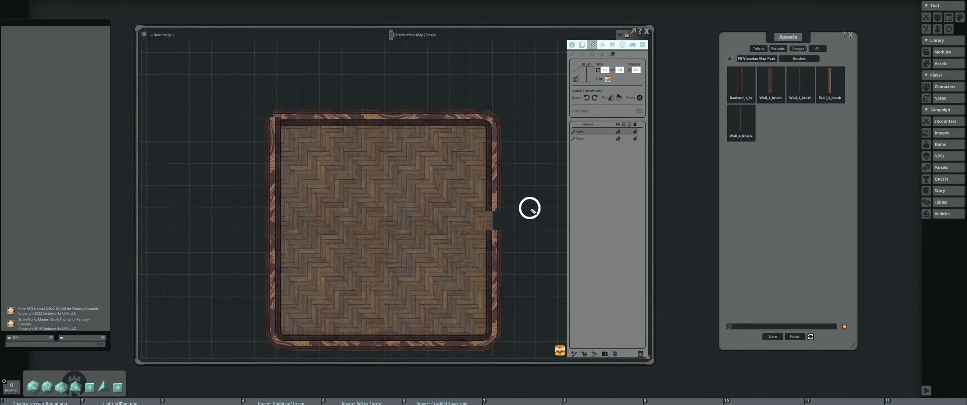
left_click_drag(483, 203, 362, 168)
scroll(233, 97, "up", 1)
scroll(233, 100, "down", 1)
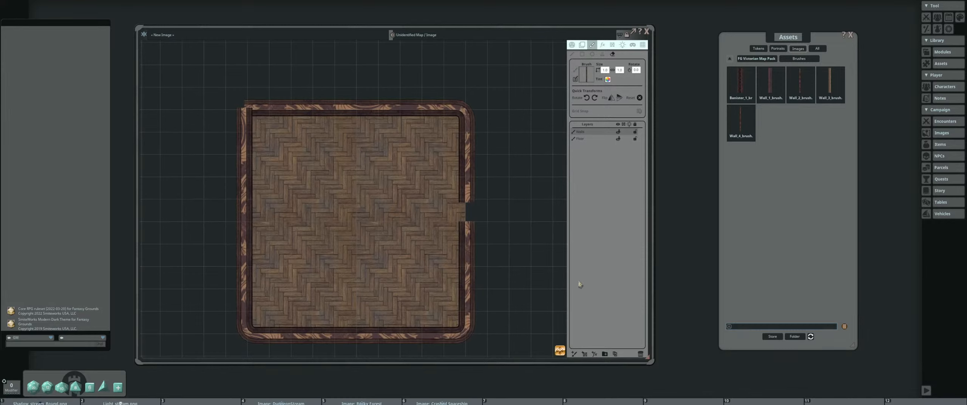
Undo the erased gap and the rectangular wall so only the floor is left
key("ctrl+z")
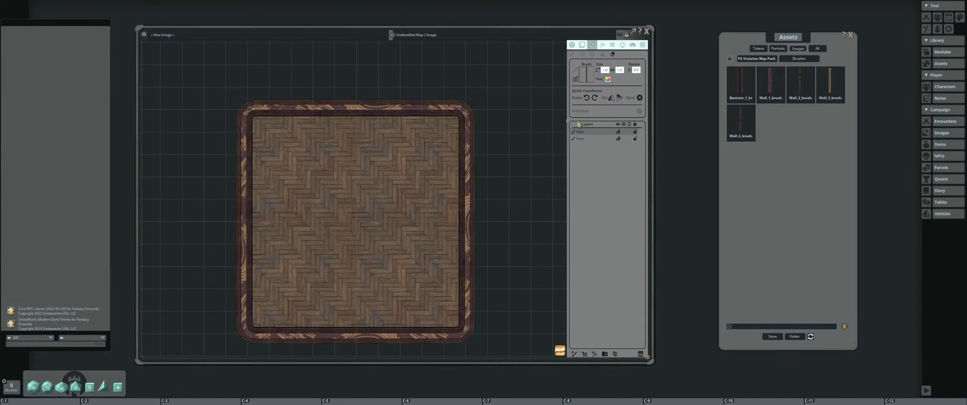
key("ctrl+z")
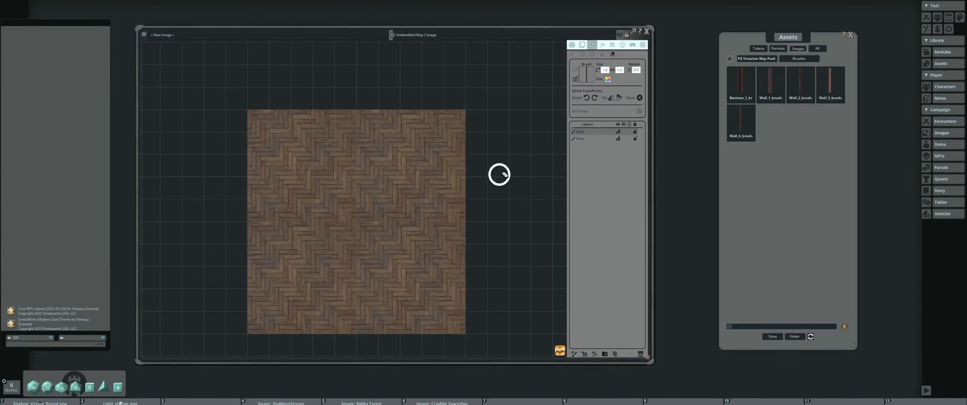
Draw a continuous wall of straight segments around the floor's edges, leaving a two-square opening in the right wall
left_click(573, 55)
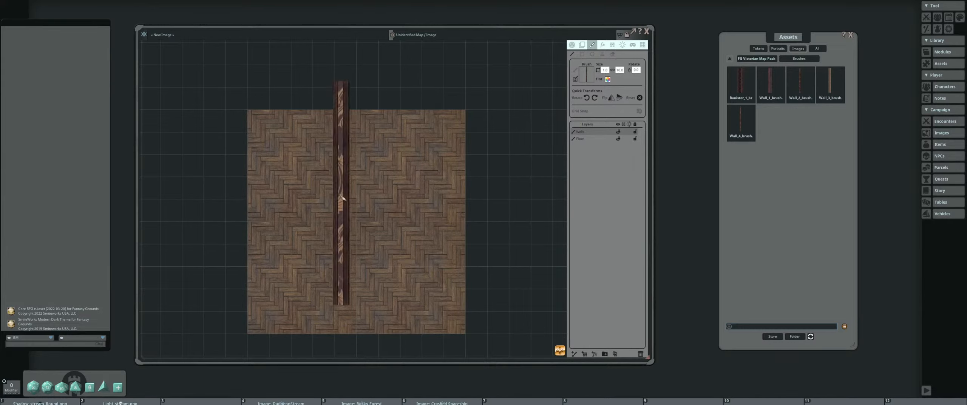
left_click_drag(315, 198, 352, 148)
mouse_move(379, 182)
left_mouse_down()
mouse_move(341, 206)
mouse_move(373, 216)
left_mouse_up()
scroll(342, 207, "up", 1)
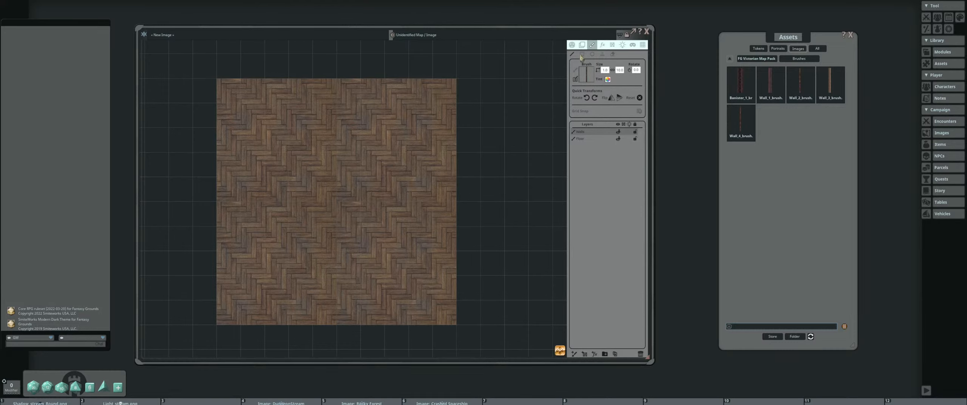
mouse_move(313, 157)
left_mouse_down()
mouse_move(296, 162)
mouse_move(347, 146)
left_mouse_up()
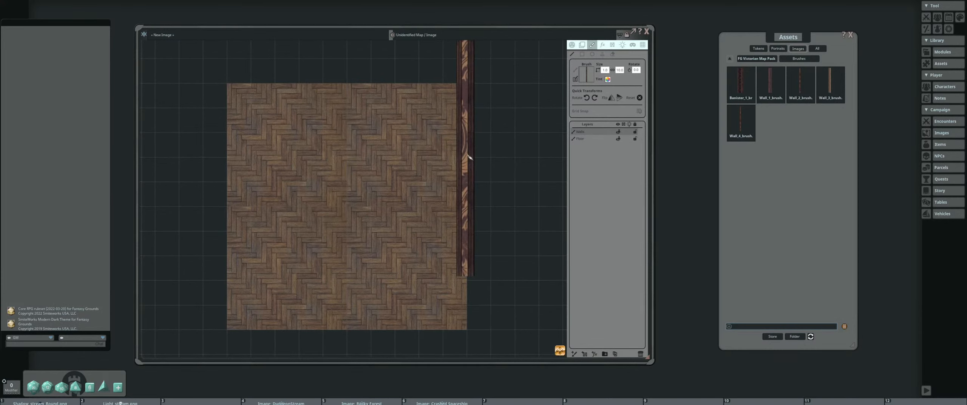
key("ctrl")
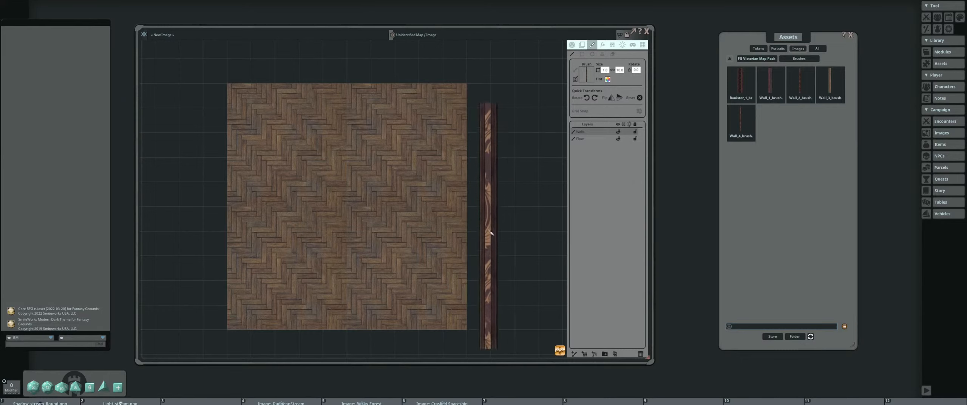
key("ctrl")
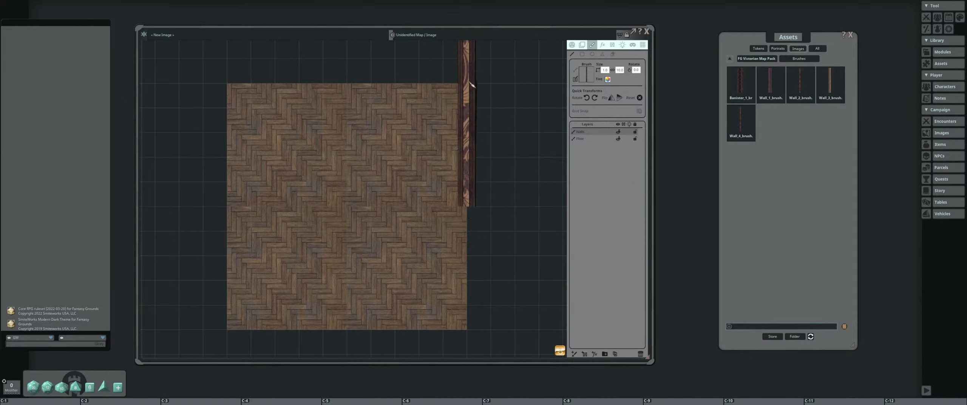
mouse_move(471, 86)
left_mouse_down()
mouse_move(228, 83)
mouse_move(223, 267)
mouse_move(241, 336)
mouse_move(225, 335)
mouse_move(385, 212)
mouse_move(468, 332)
mouse_move(471, 227)
mouse_move(567, 210)
mouse_move(470, 228)
mouse_move(473, 210)
left_mouse_up()
left_click(471, 208, "ctrl")
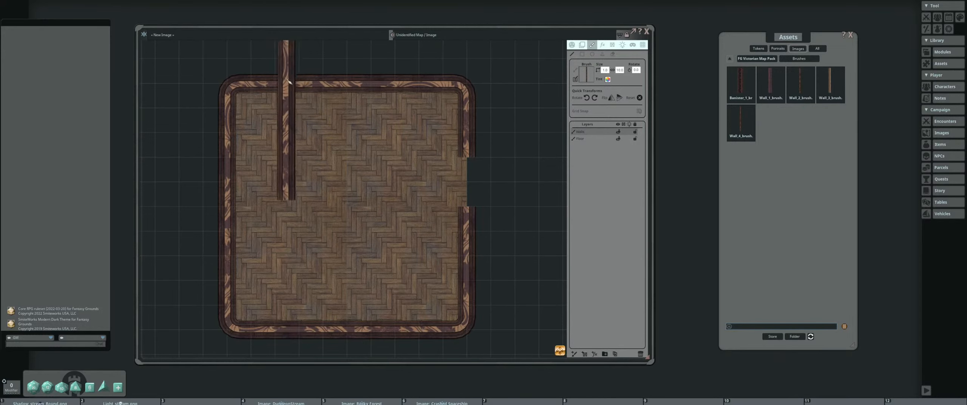
scroll(435, 258, "down", 2)
scroll(425, 252, "up", 4)
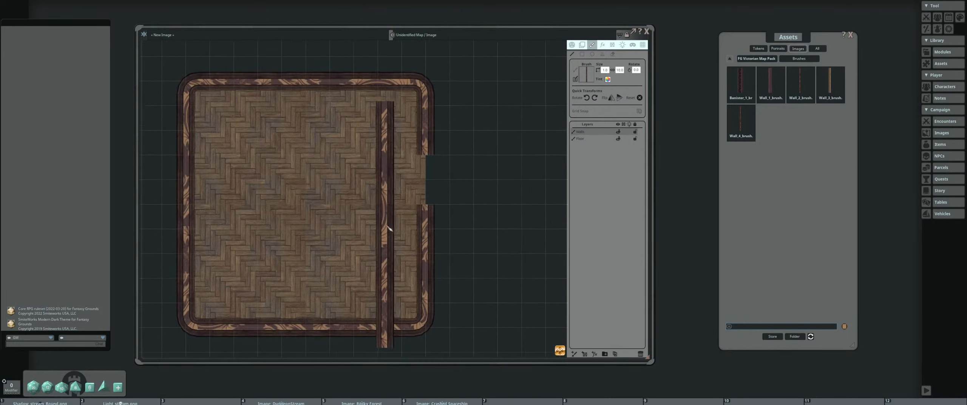
scroll(266, 239, "down", 3)
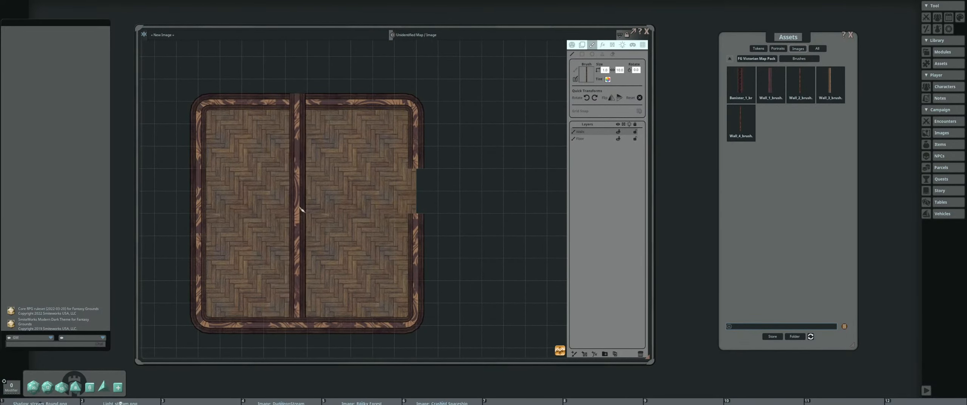
scroll(264, 206, "up", 3)
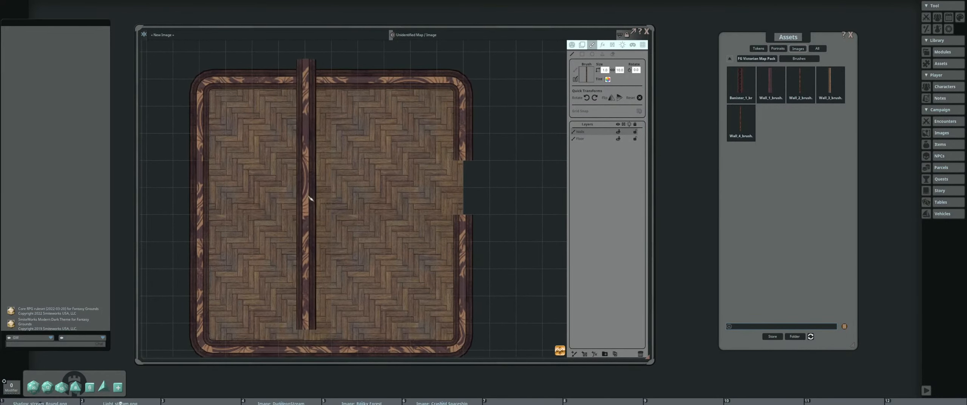
scroll(355, 206, "down", 2)
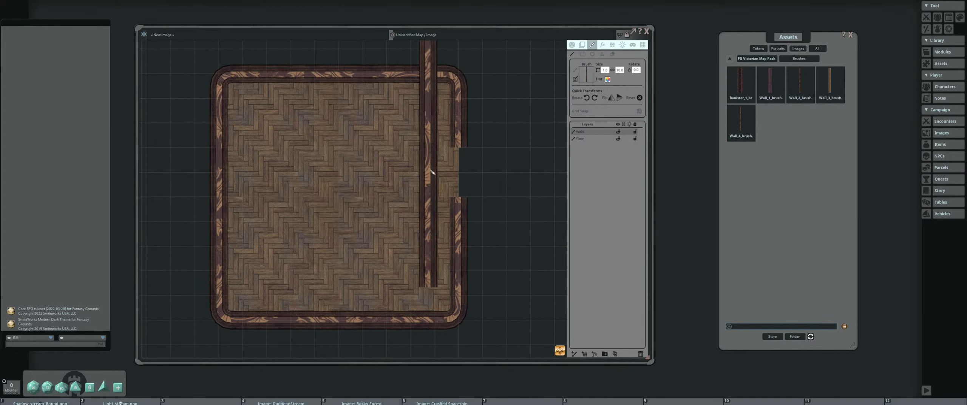
Erase a second doorway, nearly two squares wide, in the room's bottom wall
left_click_drag(372, 248, 364, 215)
left_click_drag(320, 242, 337, 278)
left_click(612, 54)
left_click_drag(355, 235, 362, 214)
mouse_move(336, 276)
left_mouse_down()
mouse_move(342, 321)
mouse_move(362, 288)
left_mouse_up()
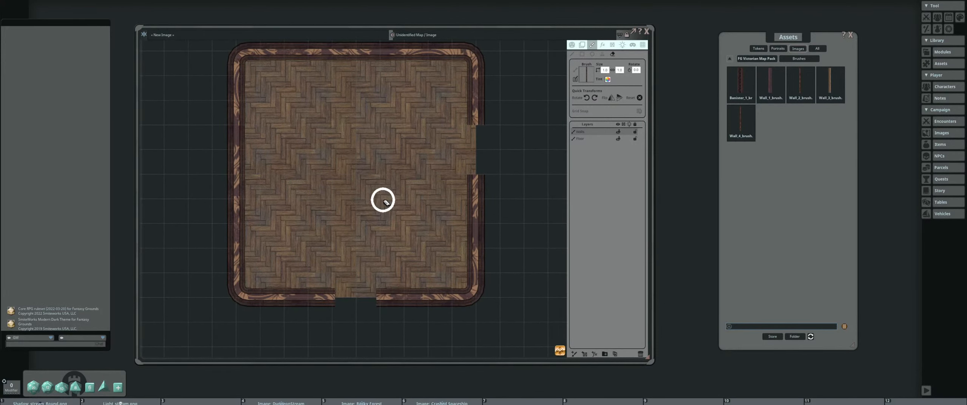
left_click_drag(306, 185, 307, 202)
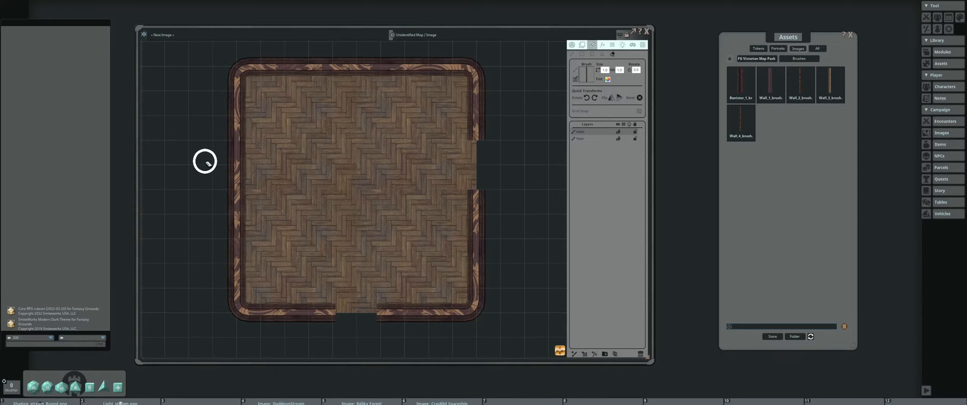
Trim both ends of the bottom wall's doorway with the eraser reduced to size 0.6
scroll(328, 325, "up", 5)
scroll(356, 299, "down", 4)
left_click_drag(337, 282, 334, 306)
left_click_drag(395, 276, 397, 311)
scroll(400, 230, "down", 1)
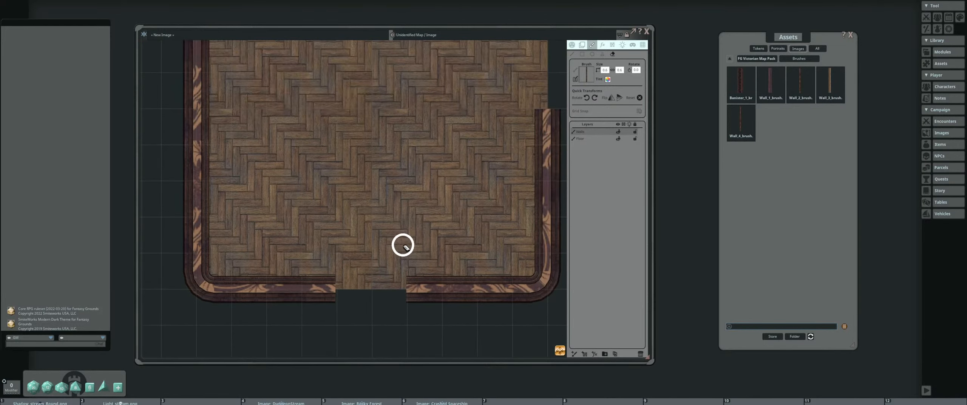
scroll(403, 244, "up", 1)
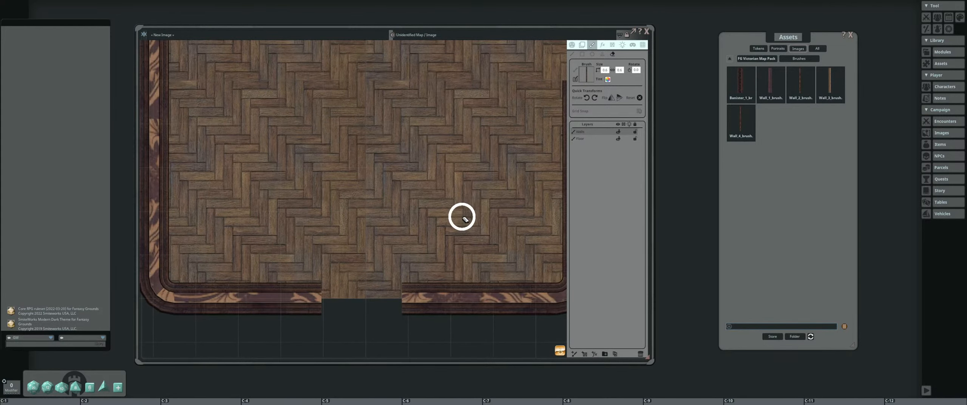
Undo the last eraser stroke and recut the left end of the bottom doorway
key("ctrl+z")
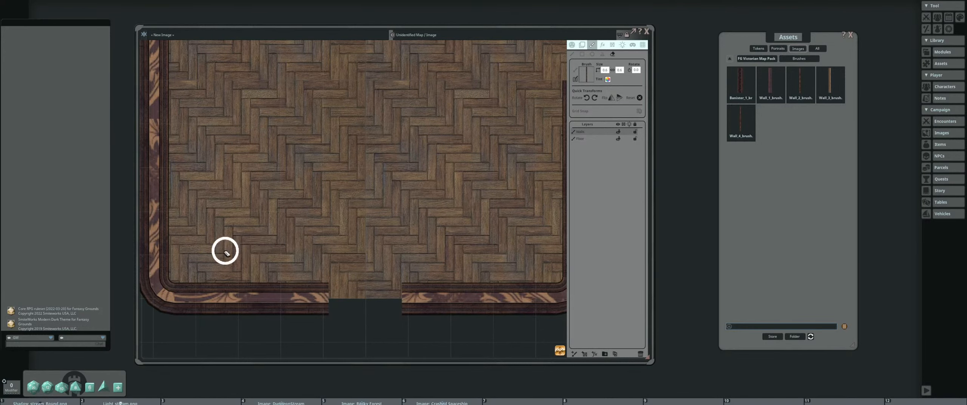
scroll(309, 295, "up", 1)
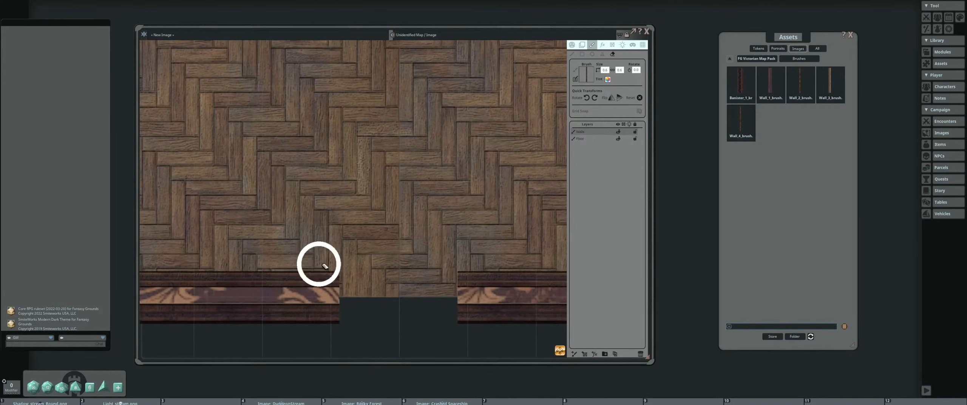
left_click_drag(336, 272, 336, 328)
Trim the right end of the bottom doorway to the grid line with the eraser at size 0.3
scroll(381, 319, "down", 3)
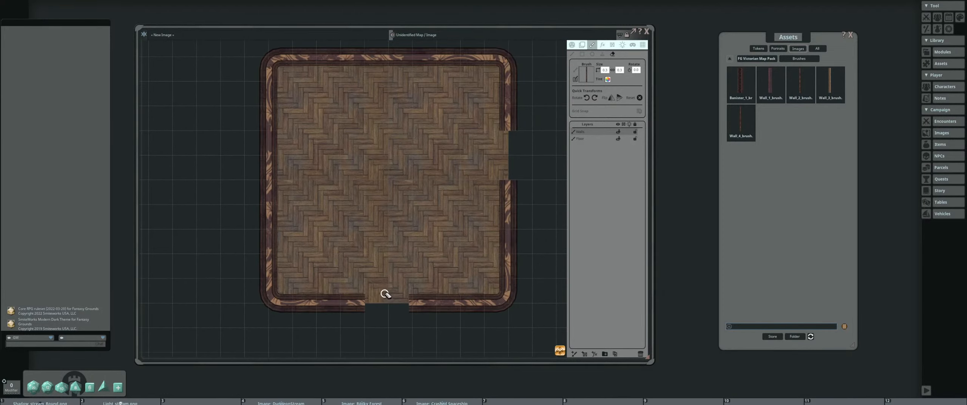
scroll(384, 297, "up", 4)
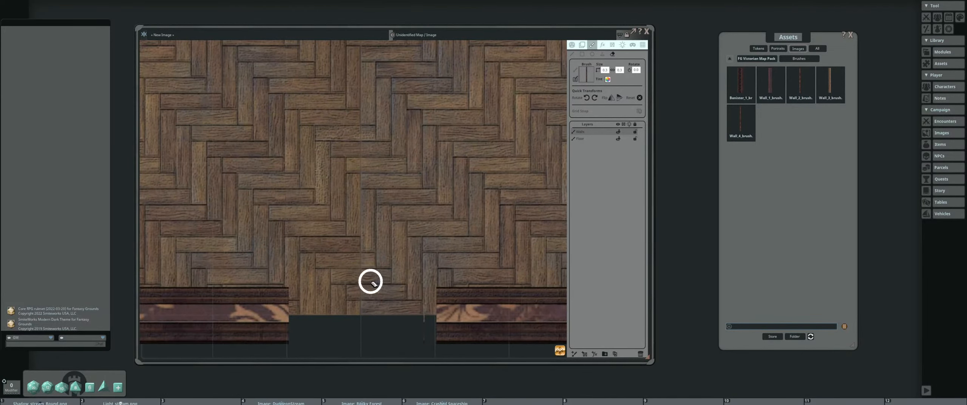
scroll(372, 278, "down", 2)
scroll(363, 233, "down", 4)
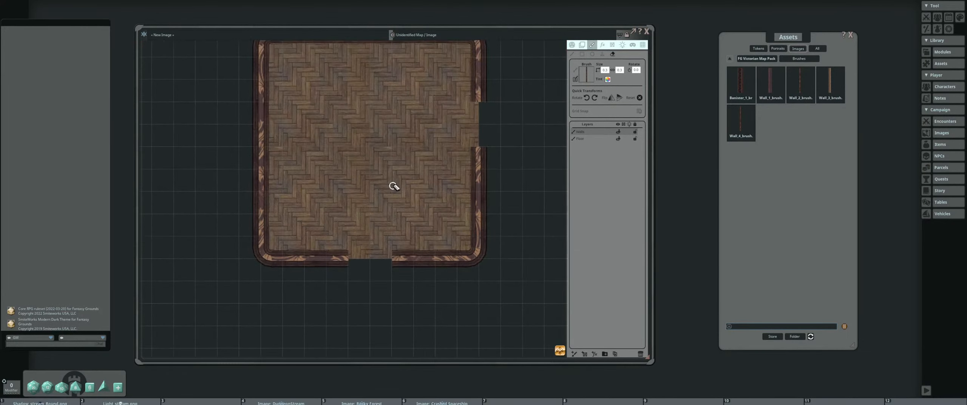
left_click_drag(364, 255, 369, 210)
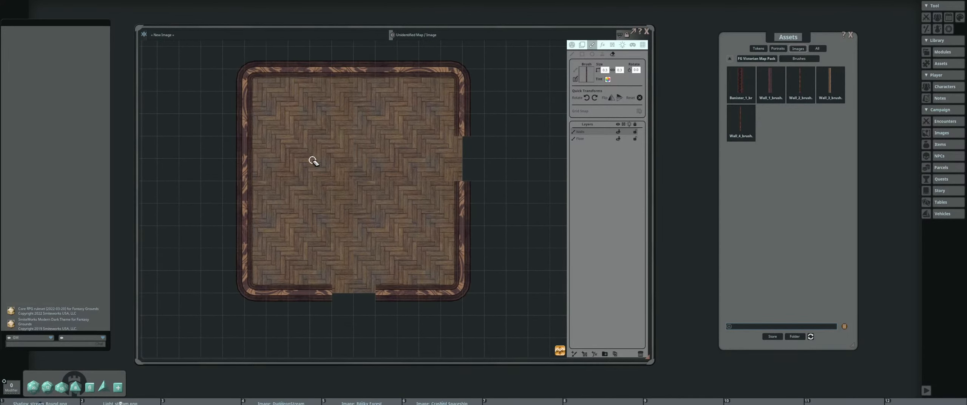
scroll(343, 220, "up", 2)
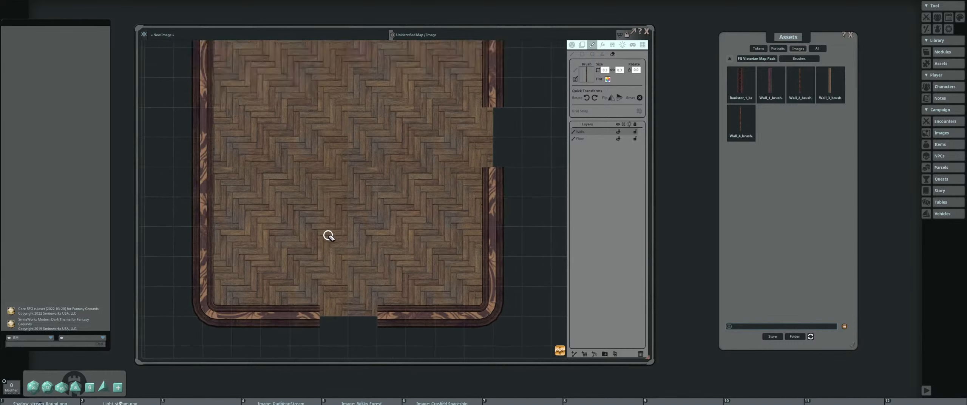
scroll(329, 241, "down", 1)
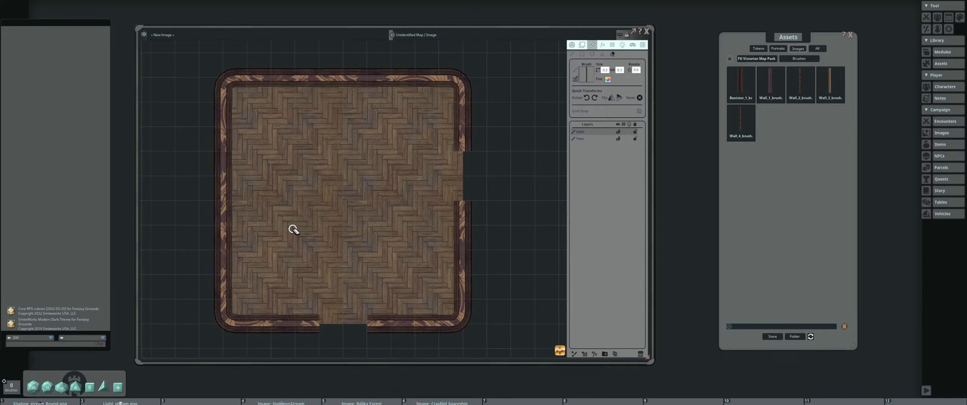
left_click_drag(316, 216, 336, 219)
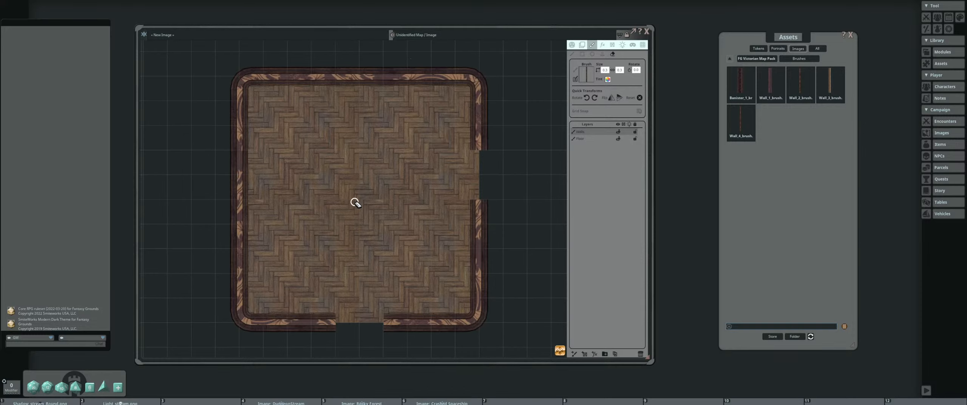
scroll(356, 200, "down", 3)
scroll(334, 171, "up", 1)
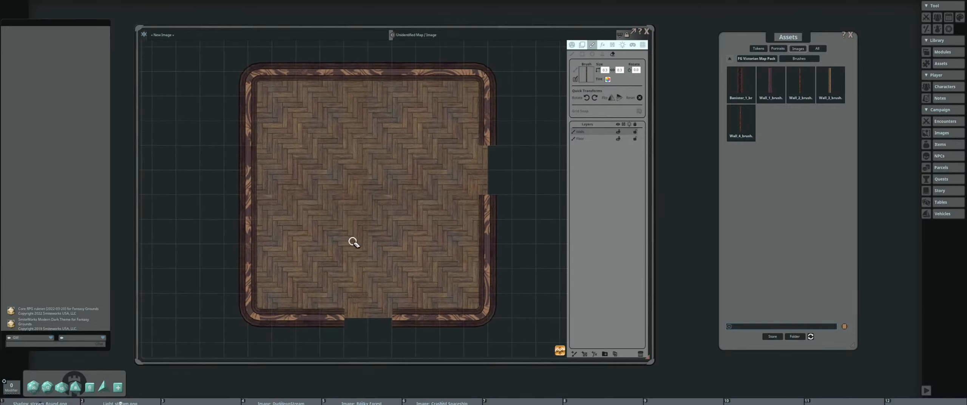
scroll(358, 243, "up", 2)
scroll(380, 171, "down", 2)
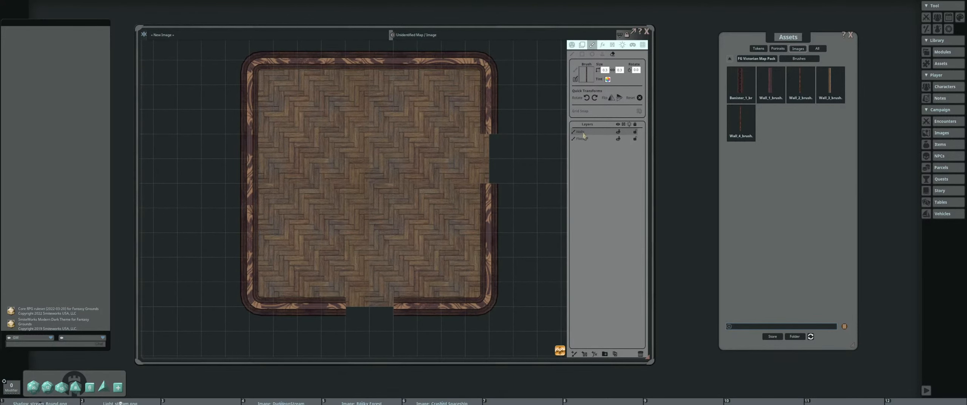
left_click_drag(414, 146, 369, 156)
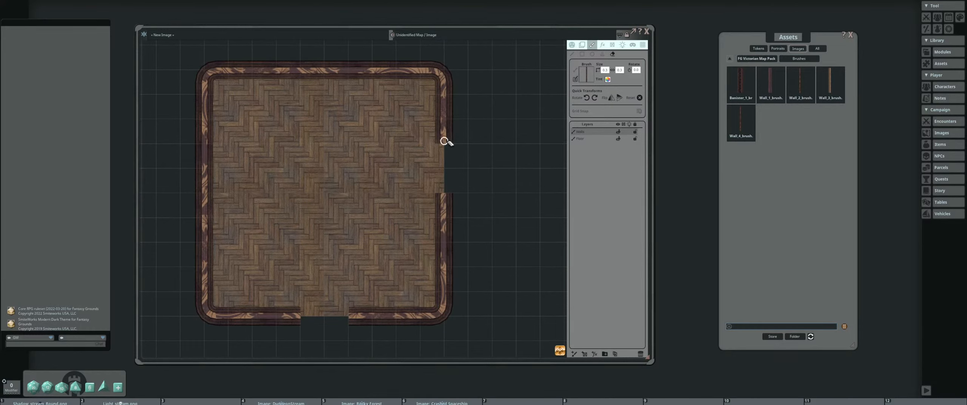
left_click_drag(429, 145, 328, 134)
left_click_drag(230, 119, 339, 122)
left_click_drag(362, 193, 327, 184)
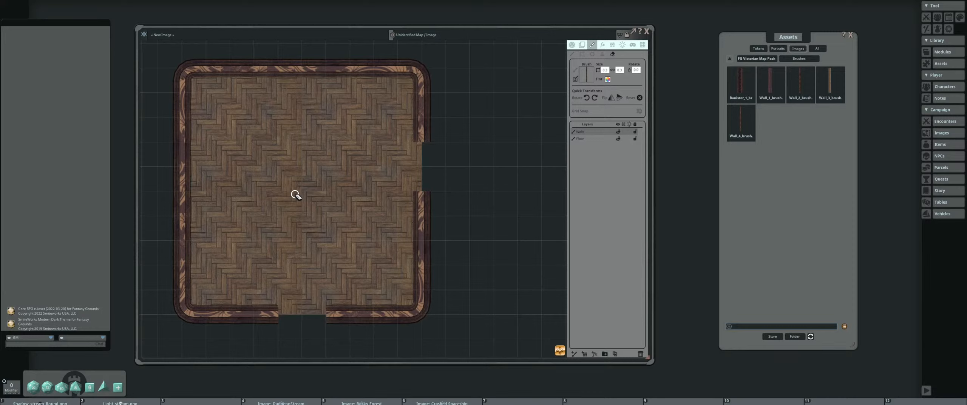
left_click_drag(300, 251, 320, 224)
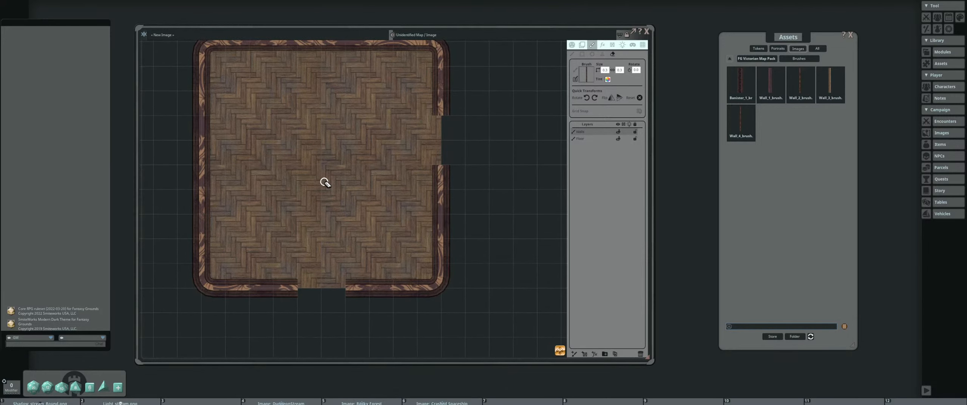
left_click_drag(324, 186, 327, 207)
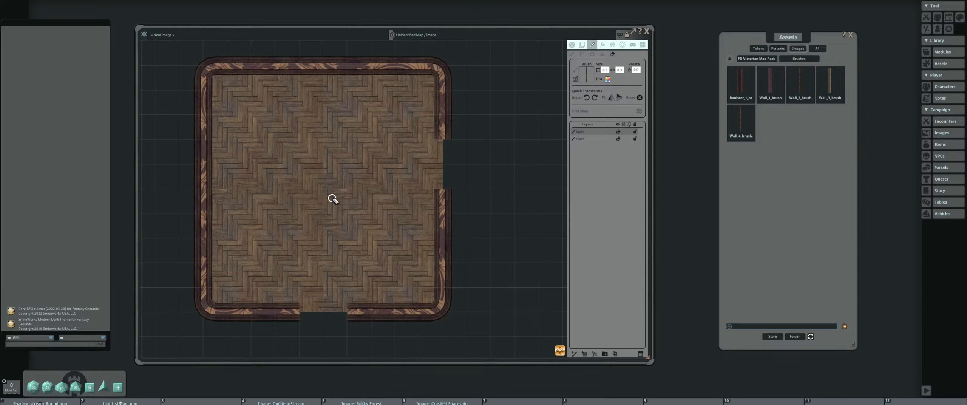
left_click_drag(310, 143, 298, 145)
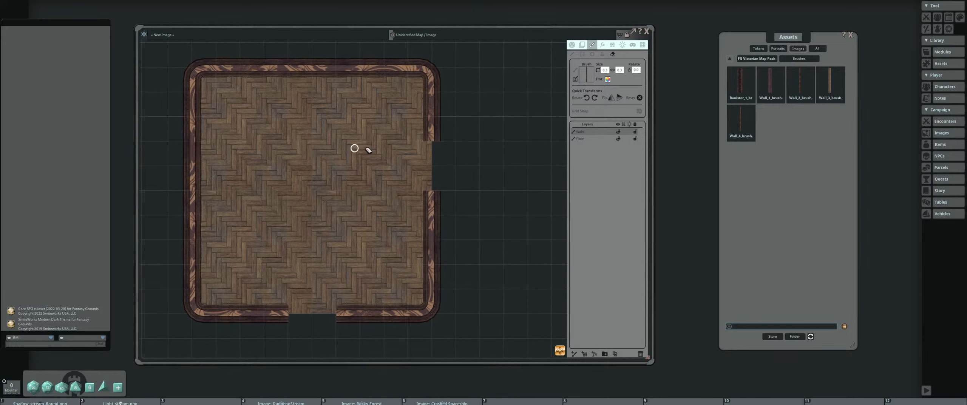
left_click_drag(318, 143, 348, 155)
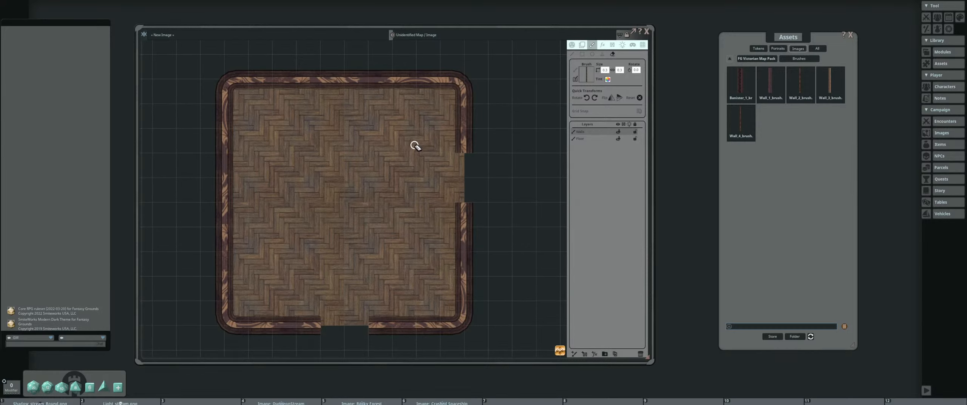
scroll(381, 148, "down", 1)
left_click_drag(381, 148, 408, 134)
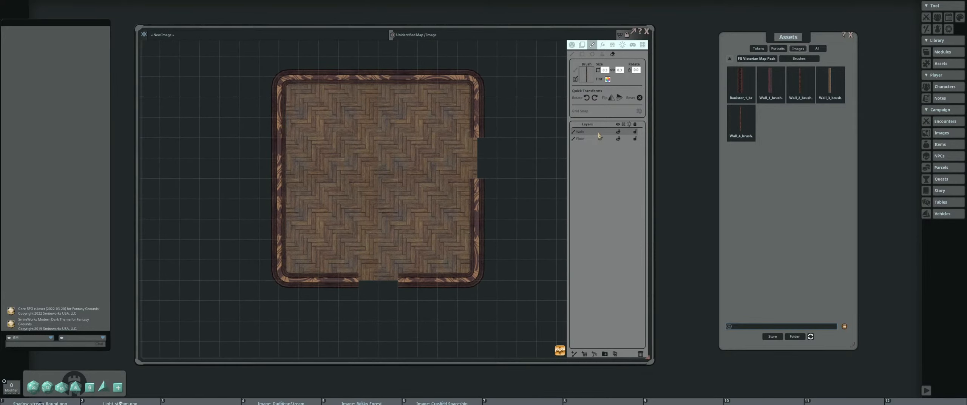
Add a new paint layer, rename it, and move it between the wall and floor layers
left_click(573, 355)
double_click(589, 132)
type("Dal")
key("Return")
left_click_drag(586, 132, 596, 139)
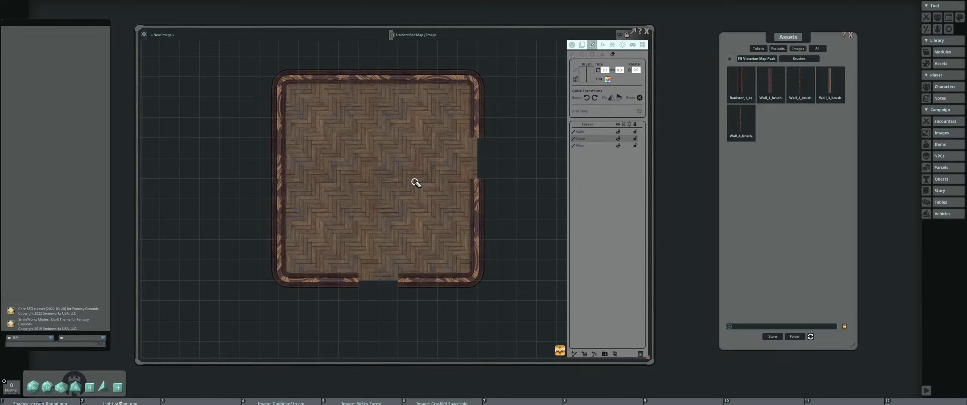
scroll(400, 182, "up", 1)
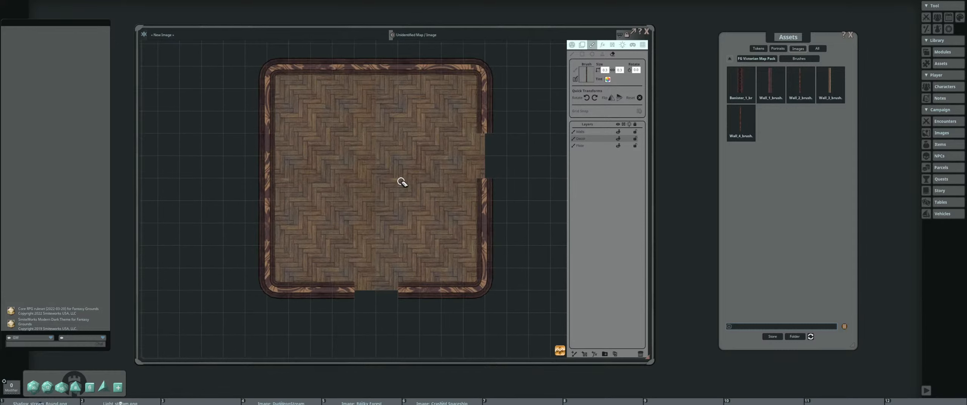
scroll(393, 178, "down", 1)
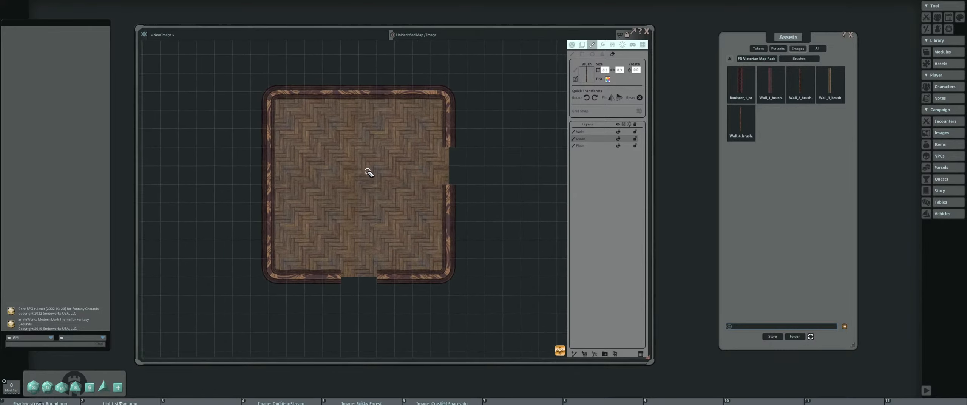
scroll(369, 173, "up", 1)
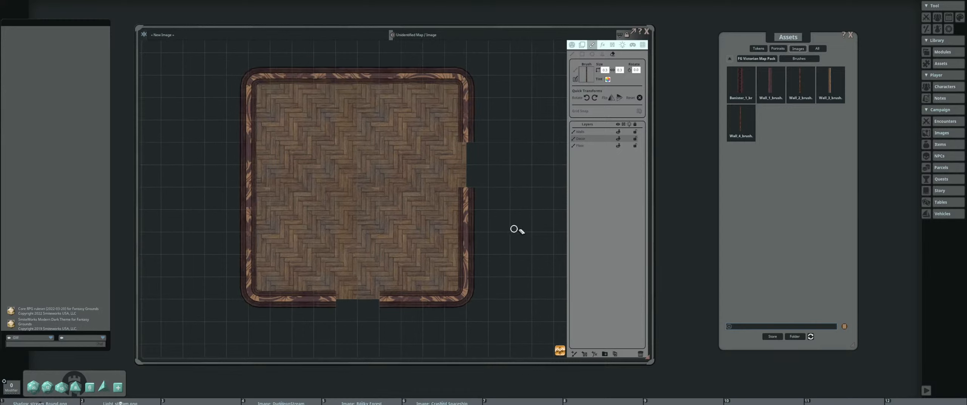
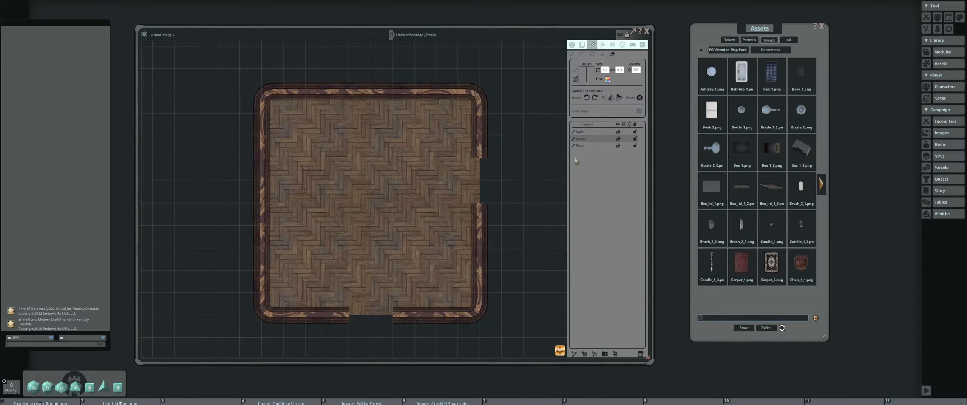
Examine the extents of the wall drawing and the floor by selecting each one in turn
left_click(582, 45)
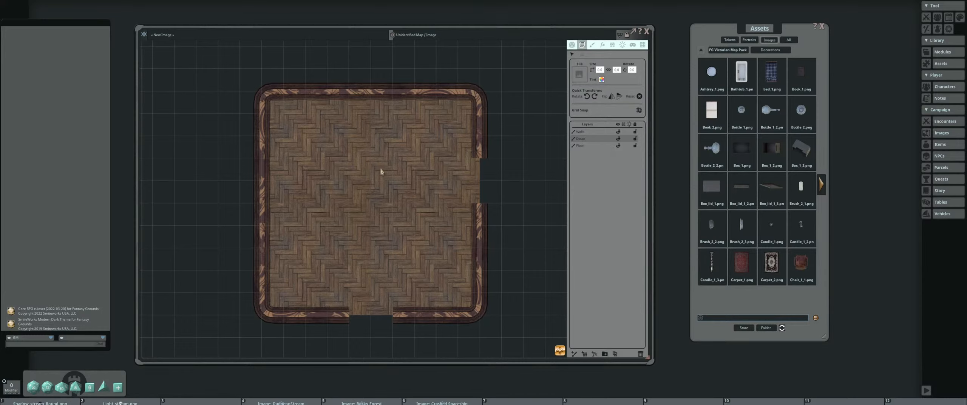
left_click_drag(371, 201, 409, 187)
scroll(408, 186, "down", 3)
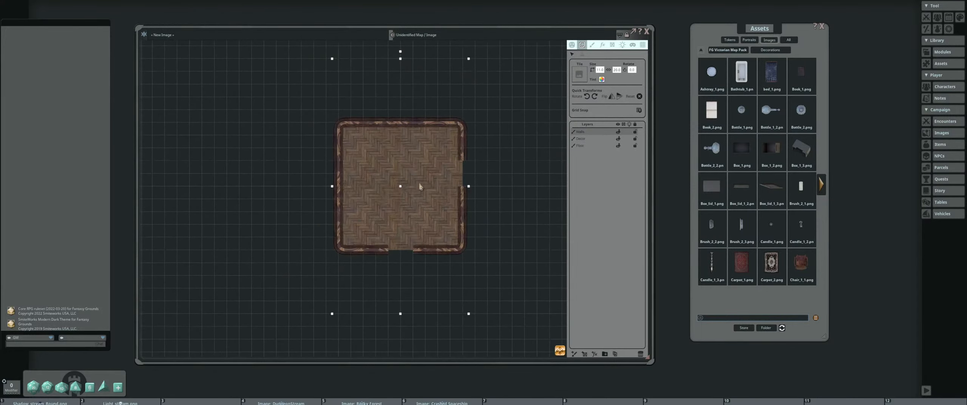
left_click(600, 146)
scroll(415, 200, "up", 2)
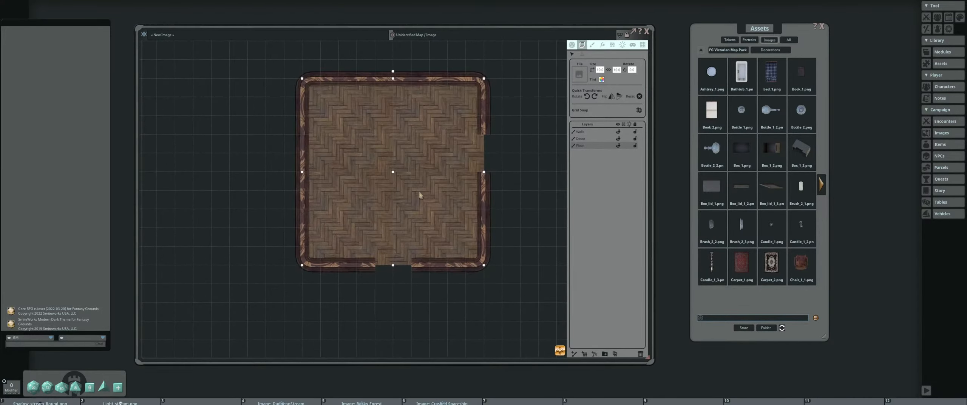
scroll(421, 195, "down", 1)
key("ctrl")
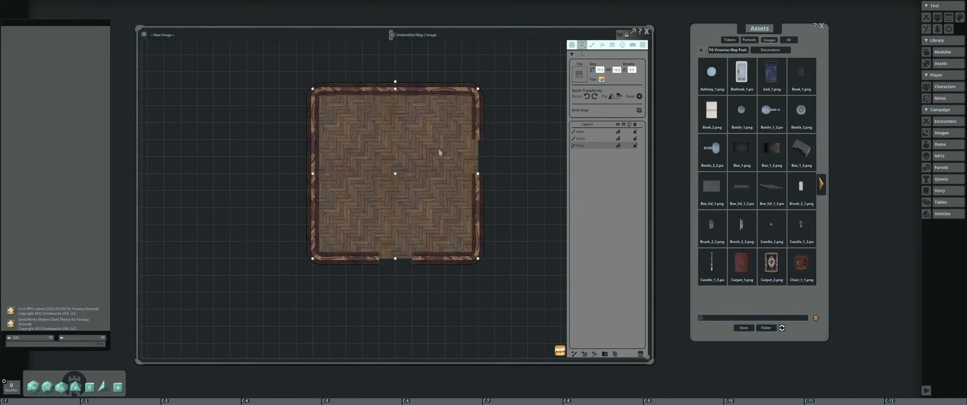
mouse_move(413, 151)
left_mouse_down()
mouse_move(313, 142)
mouse_move(430, 219)
mouse_move(422, 181)
mouse_move(506, 144)
mouse_move(445, 189)
mouse_move(413, 149)
left_mouse_up()
scroll(433, 160, "up", 3)
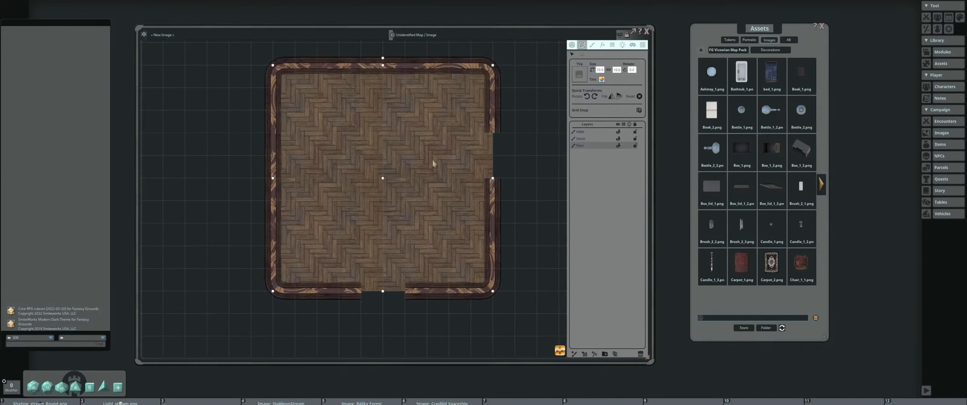
scroll(433, 163, "down", 3)
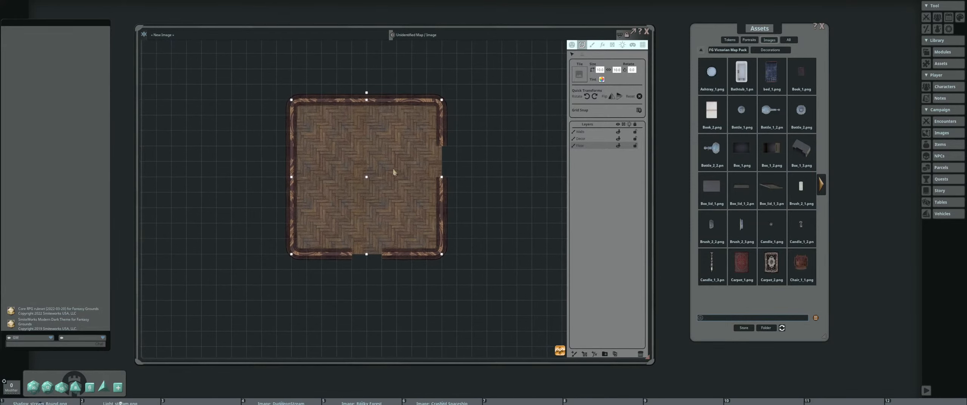
mouse_move(393, 172)
left_mouse_down()
mouse_move(514, 175)
mouse_move(396, 171)
left_mouse_up()
scroll(388, 204, "up", 2)
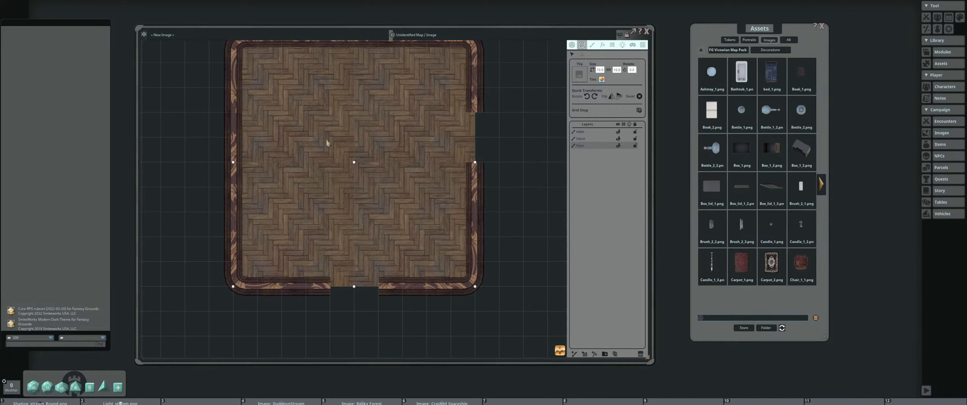
left_click_drag(327, 142, 338, 164)
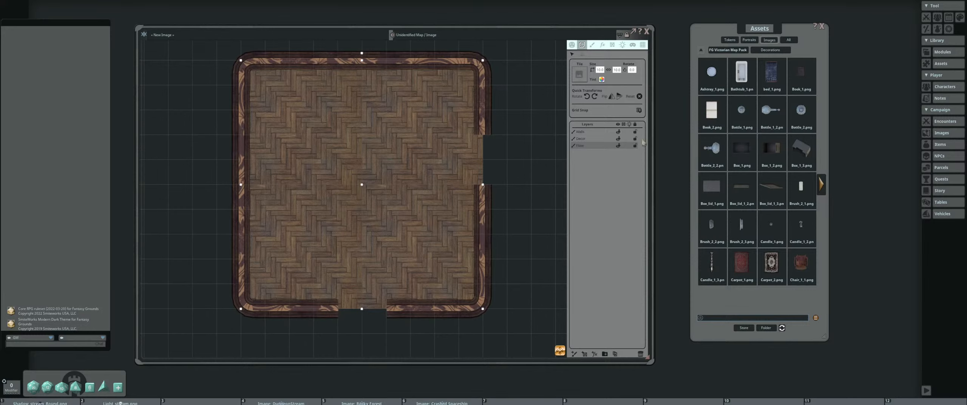
left_click_drag(454, 177, 297, 170)
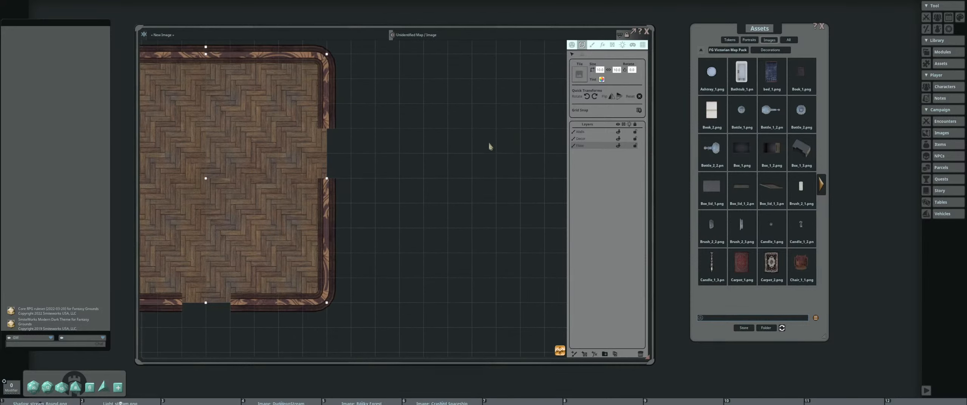
scroll(547, 129, "down", 2)
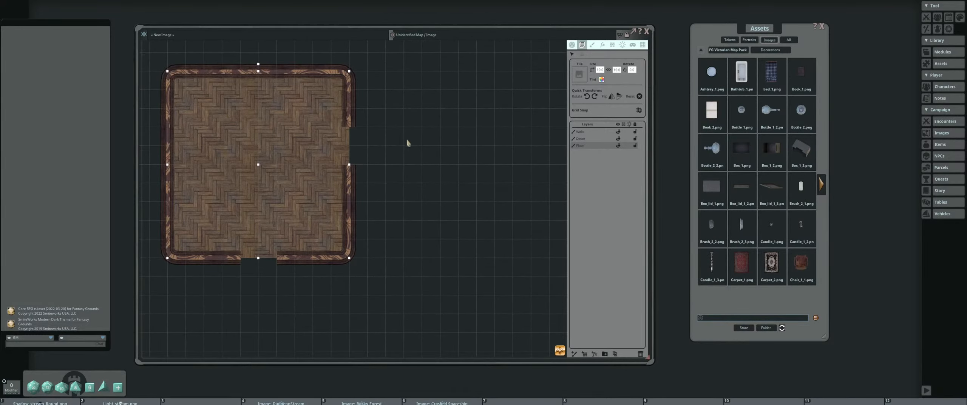
Switch to brush drawing and make the layer between the walls and the floor active
left_click(592, 44)
left_click(581, 138)
scroll(340, 152, "down", 1)
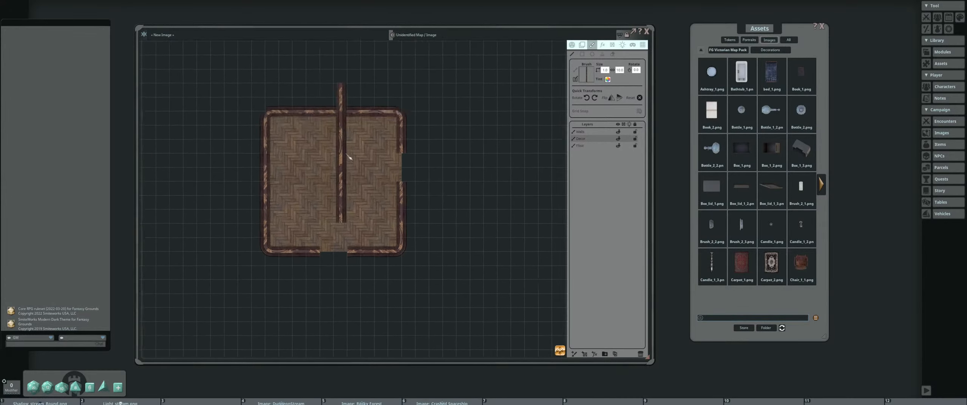
scroll(340, 145, "up", 2)
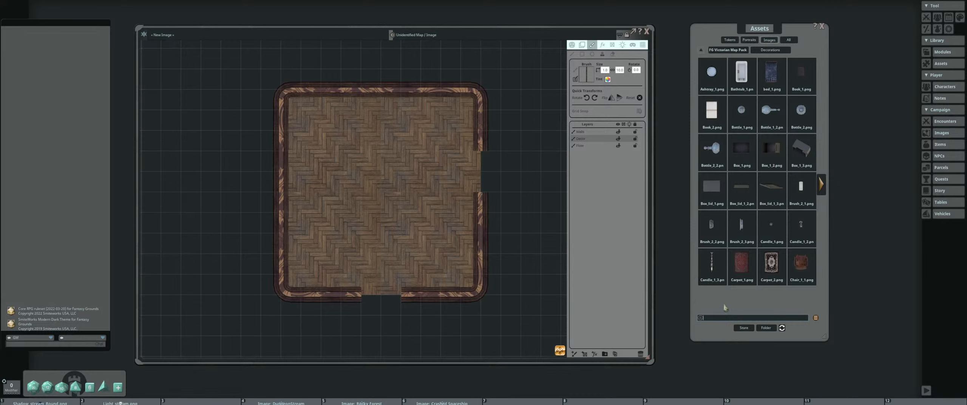
Search the FG Victorian Map Pack decorations for "book" and for "shelf"
type("k")
key("Return")
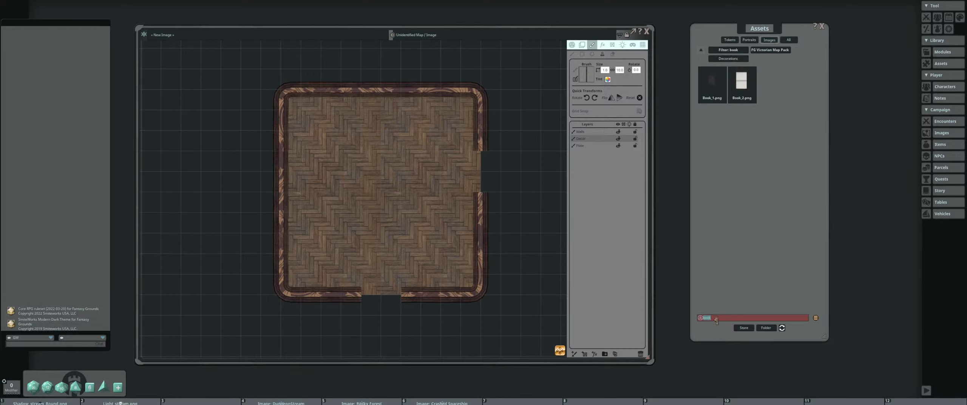
type("shelf")
key("Return")
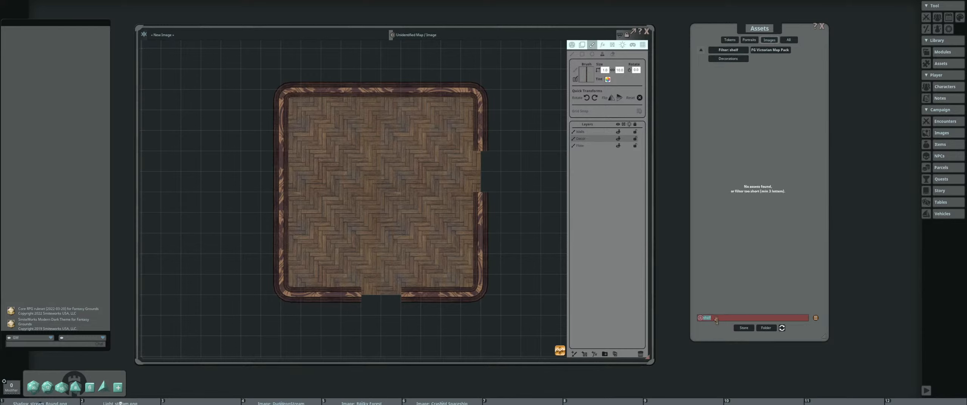
Return to the image asset index and open the FG Victorian Map Pack 2 folder
left_click(710, 50)
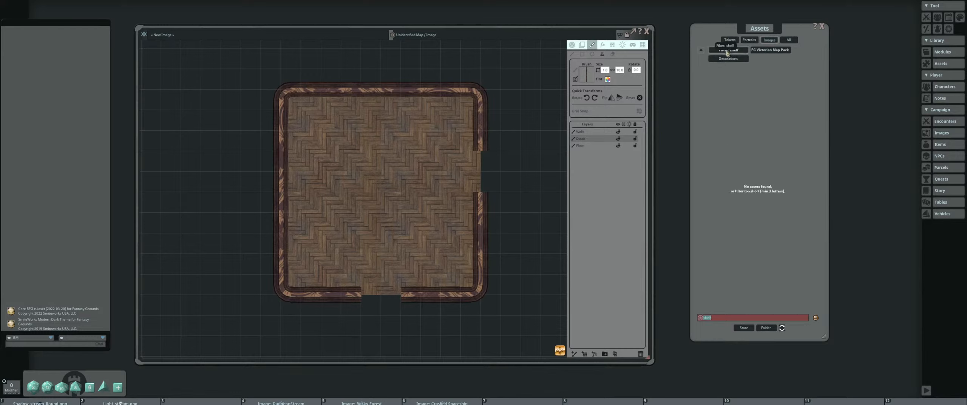
left_click(702, 51)
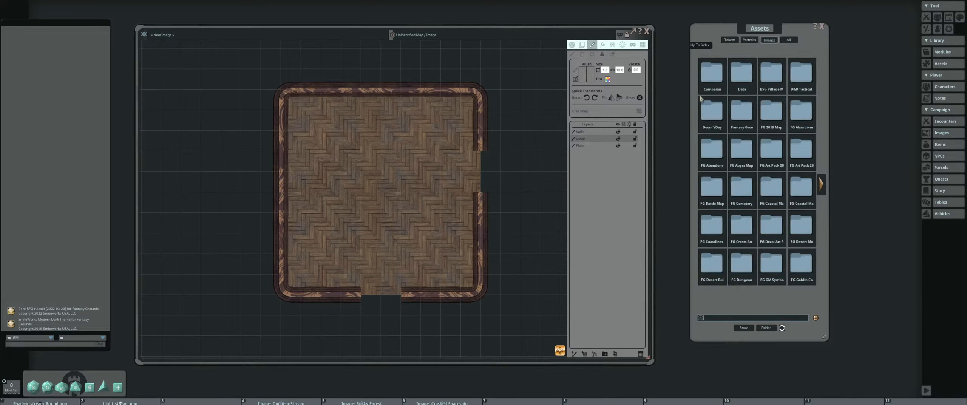
left_click(822, 177)
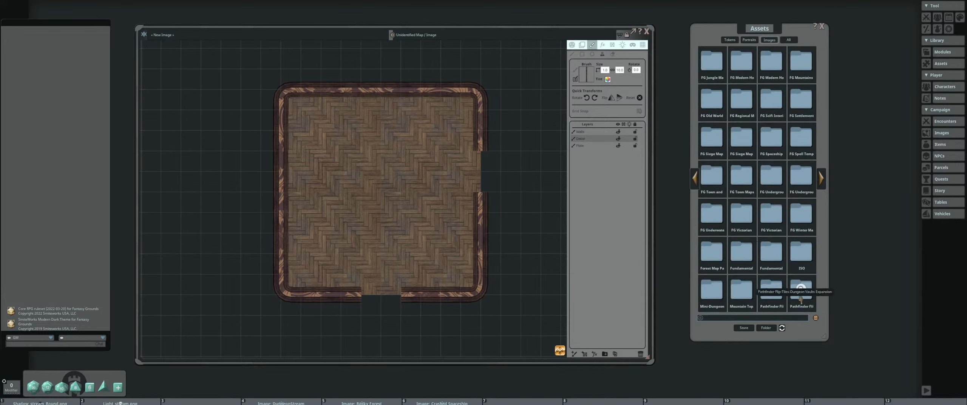
left_click(771, 216)
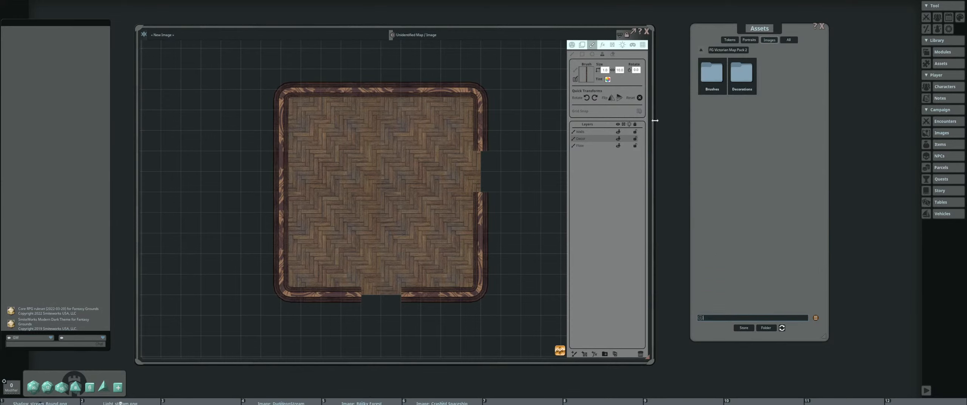
Filter the map pack's images by "book" and preview the Bookshelf_4 image
left_click(719, 319)
type("book")
key("Return")
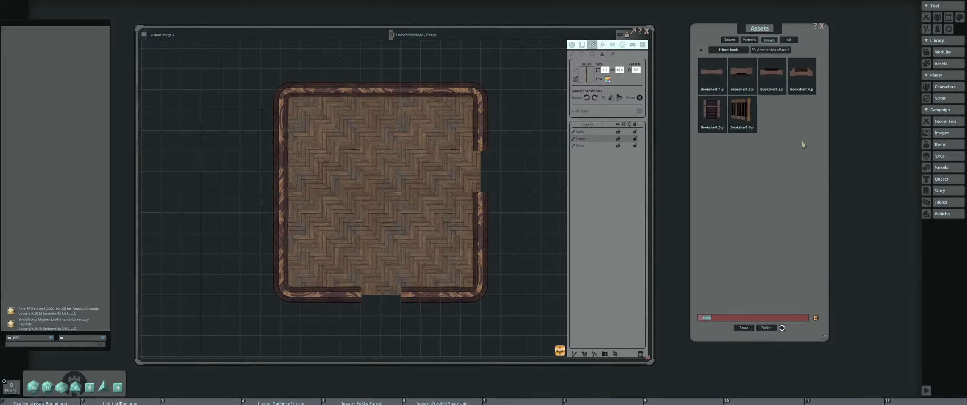
left_click(803, 72)
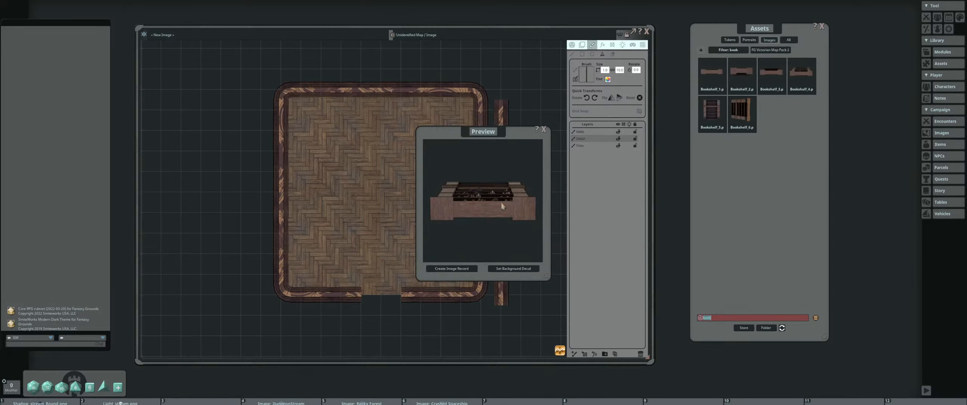
left_click(544, 129)
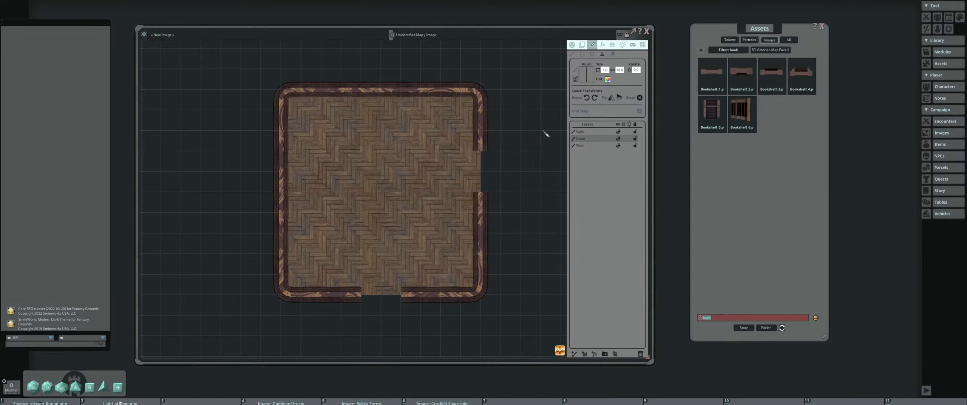
Preview the Bookshelf_1, Bookshelf_2, Bookshelf_3, Bookshelf_5 and Bookshelf_6 images from the map pack in turn
left_click(741, 73)
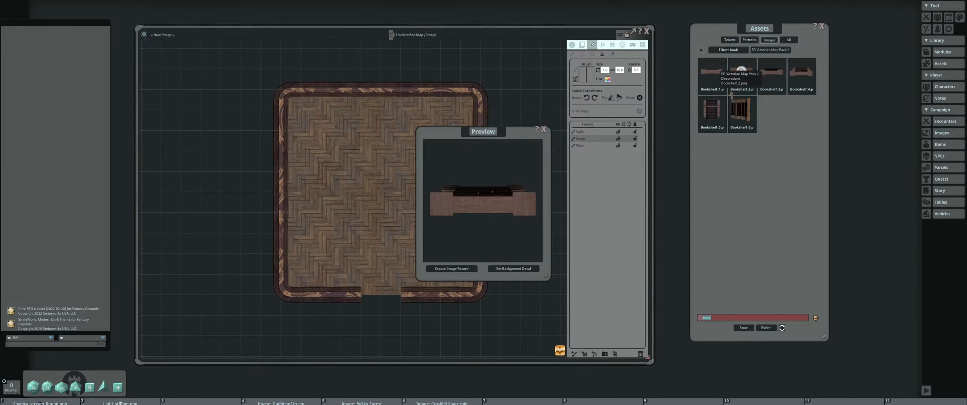
left_click(543, 130)
left_click(712, 72)
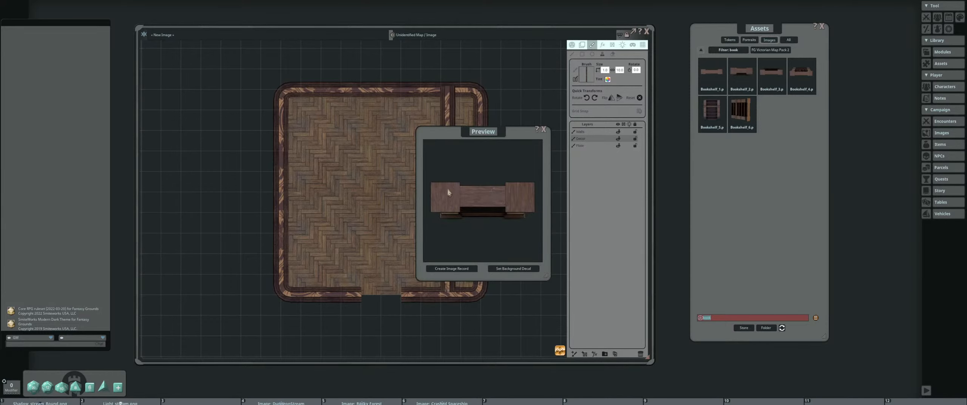
left_click(544, 130)
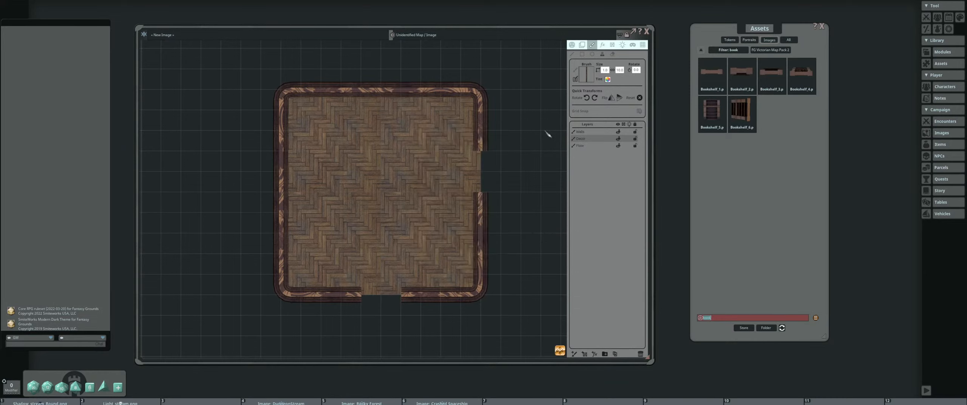
left_click(741, 72)
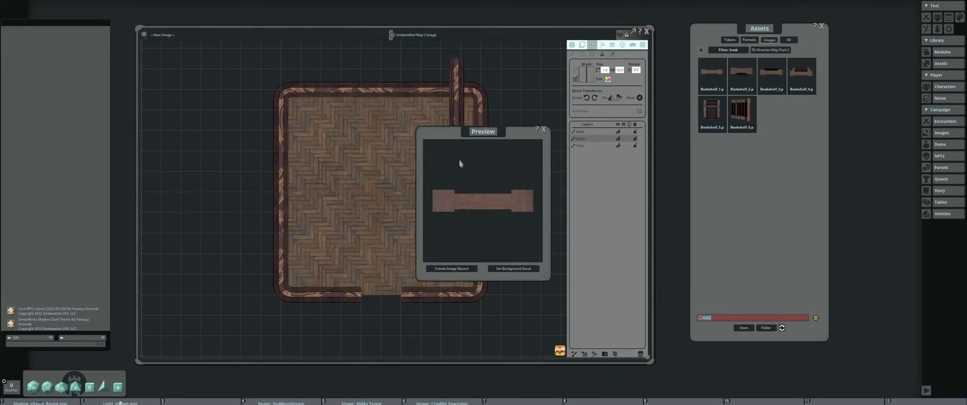
left_click(544, 129)
left_click(712, 109)
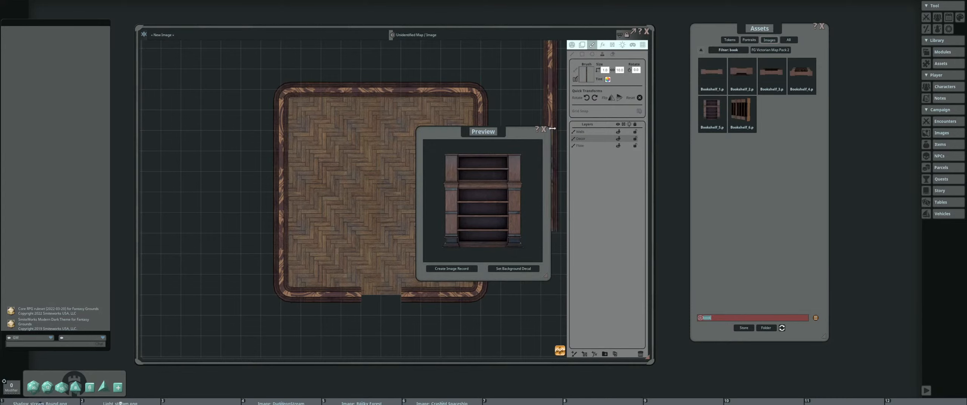
left_click(742, 110)
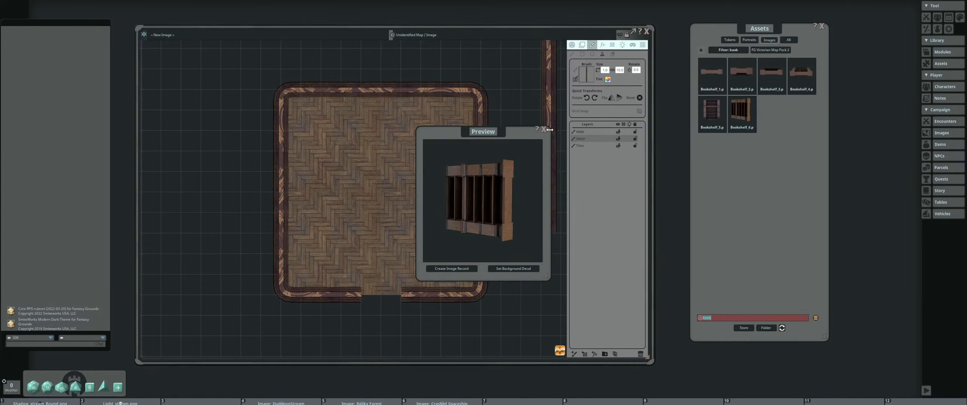
left_click(544, 130)
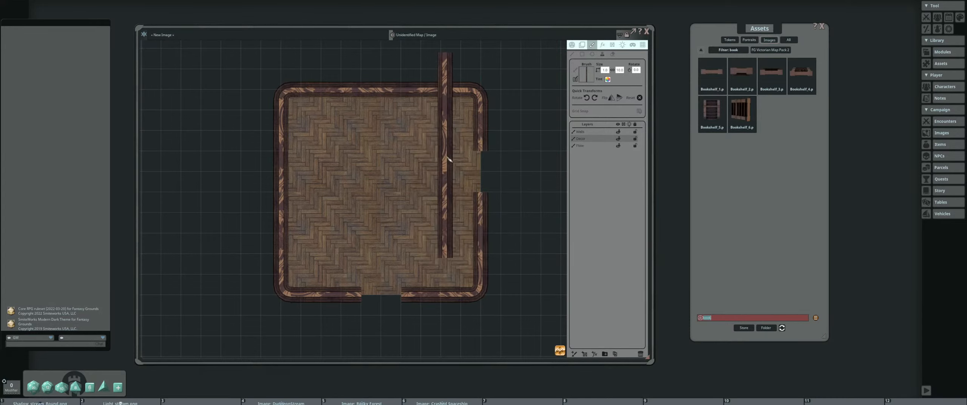
Compare the Bookshelf_2 and Bookshelf_3 previews, and load Bookshelf_3 as the drawing brush
left_click_drag(487, 190, 490, 181)
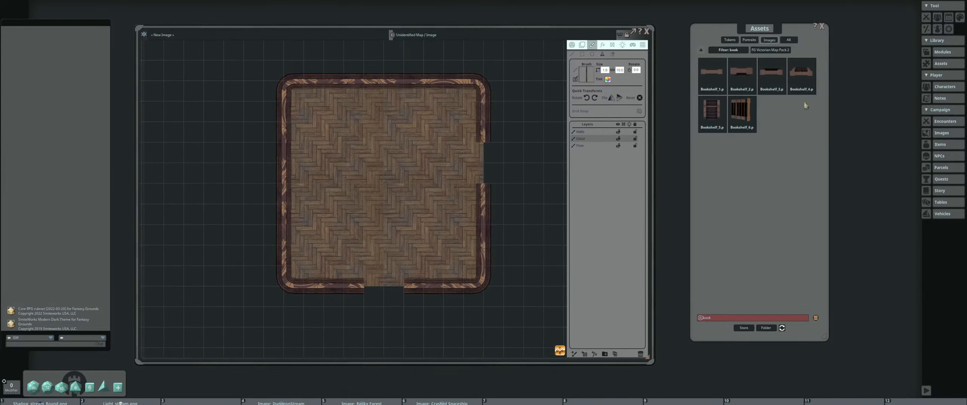
left_click(741, 72)
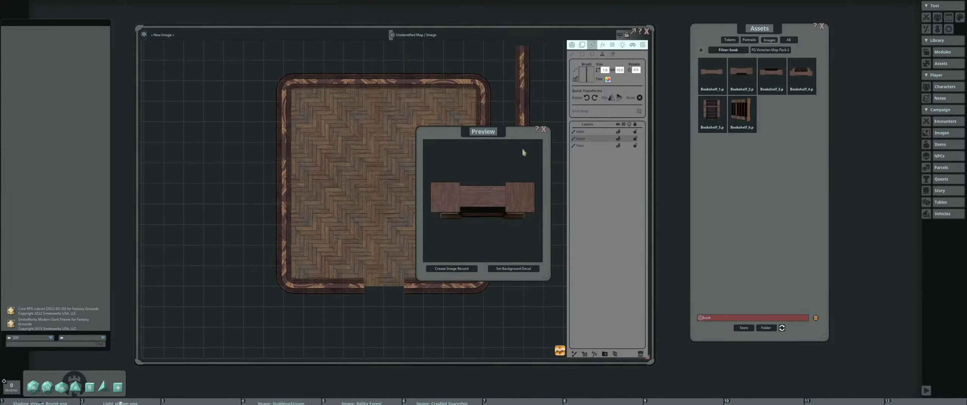
left_click(544, 130)
left_click(771, 72)
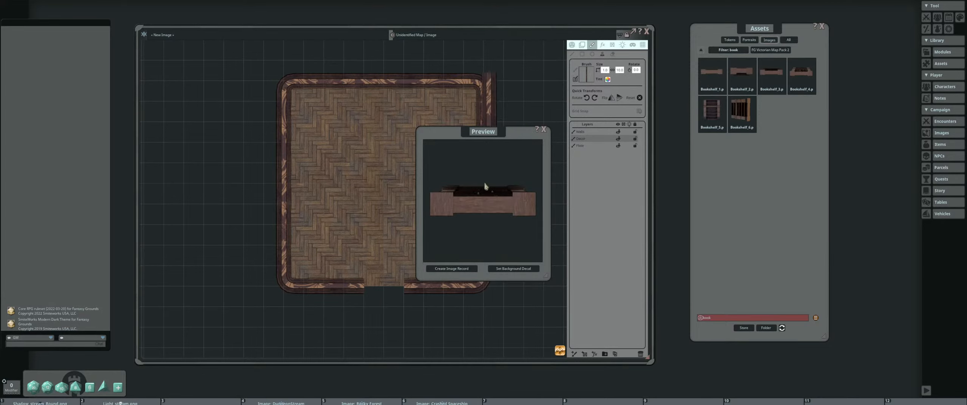
left_click(544, 130)
left_click(771, 72)
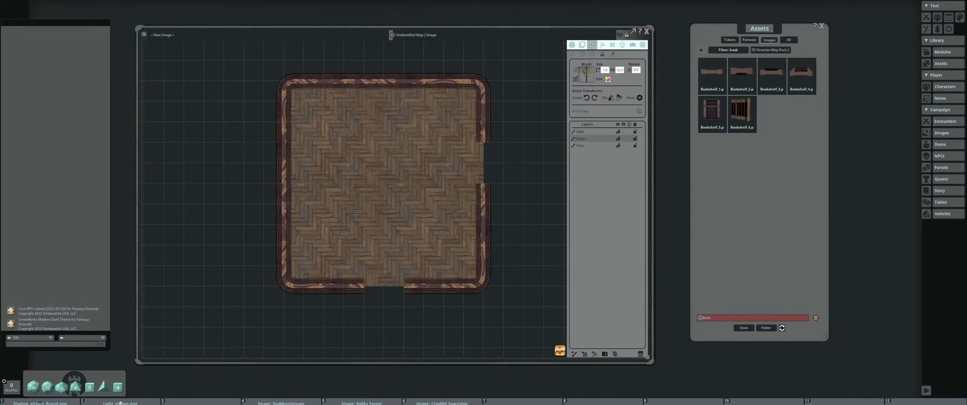
Rotate the bookshelf brush to 180 degrees so its shelves face away from the room's upper wall
scroll(376, 227, "up", 4)
scroll(372, 225, "down", 1)
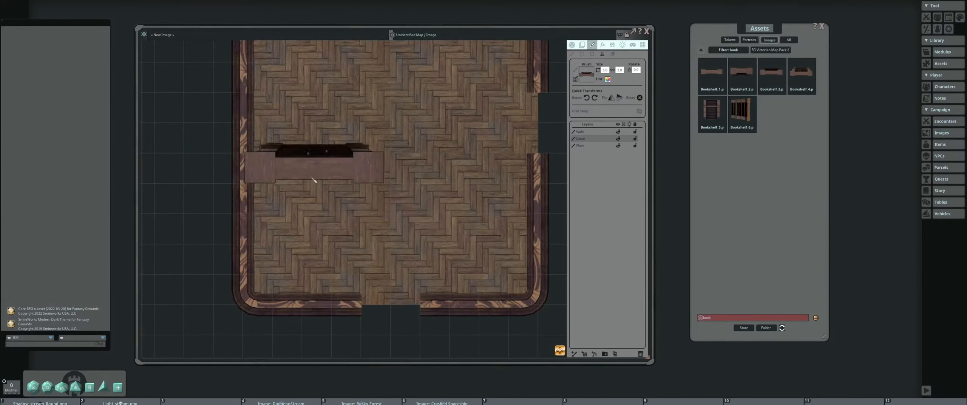
left_click_drag(346, 257, 347, 288)
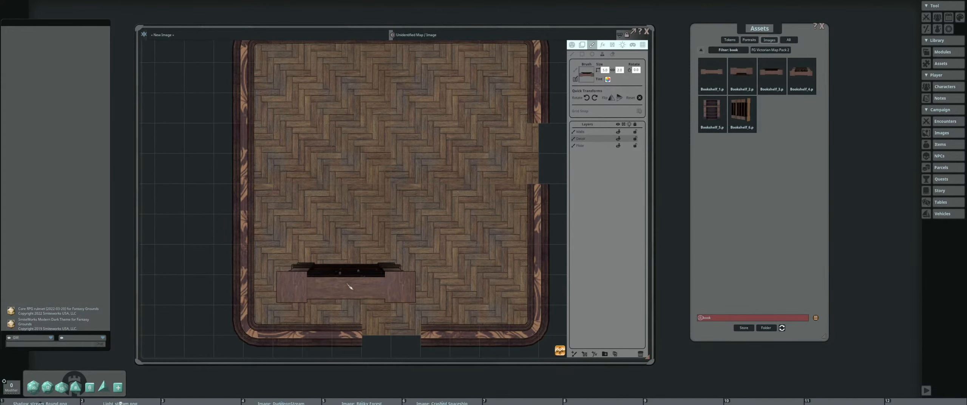
scroll(348, 286, "up", 3)
scroll(341, 276, "down", 3)
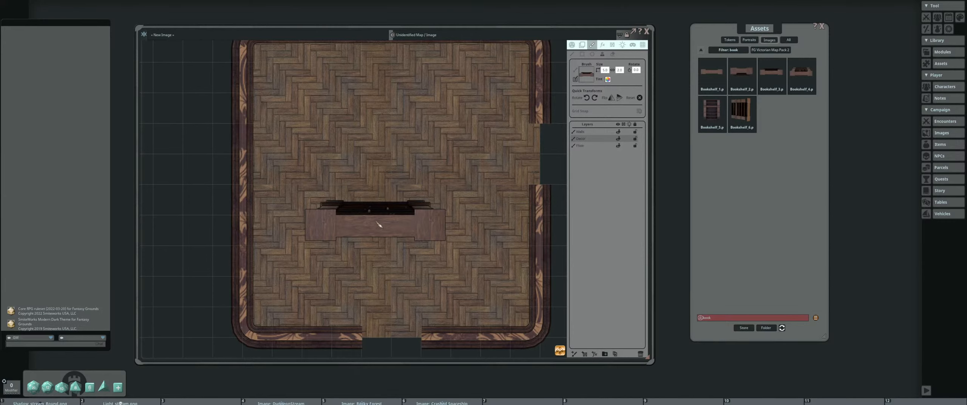
left_click_drag(377, 222, 374, 241)
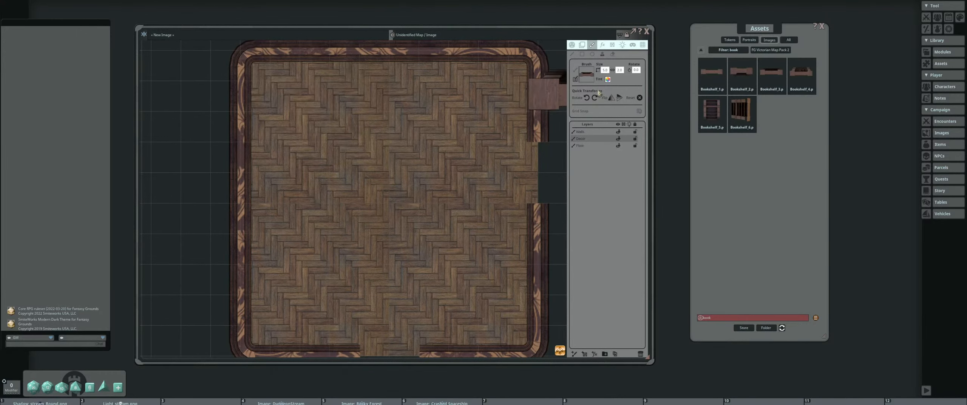
left_click(595, 98)
scroll(318, 151, "down", 3)
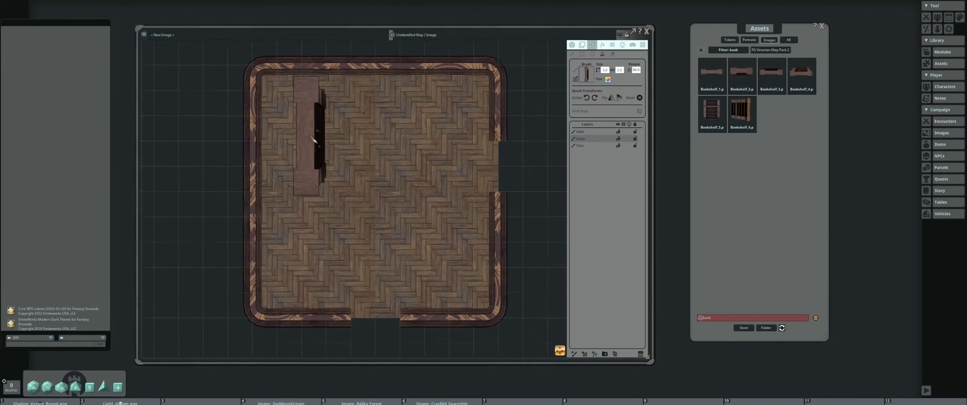
left_click(594, 97)
scroll(312, 105, "up", 3)
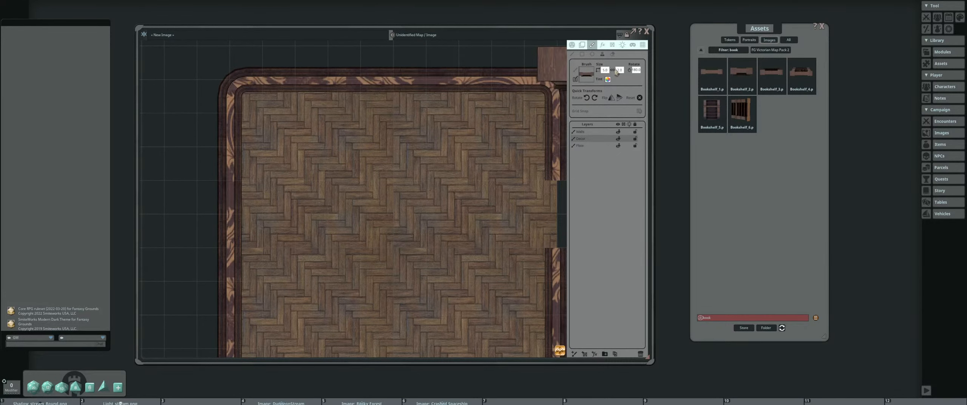
Set the bookshelf brush's height to 1.5 and place one bookshelf against the upper wall near the room's upper-left corner
left_click(620, 70)
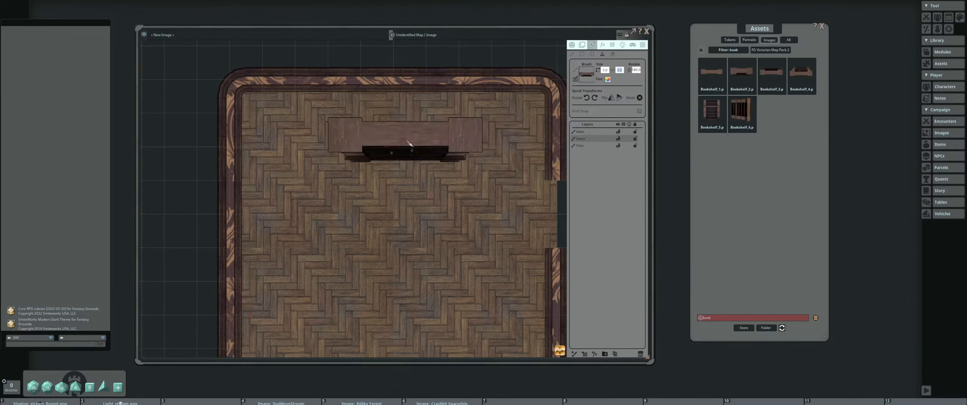
type("1.5")
key("Return")
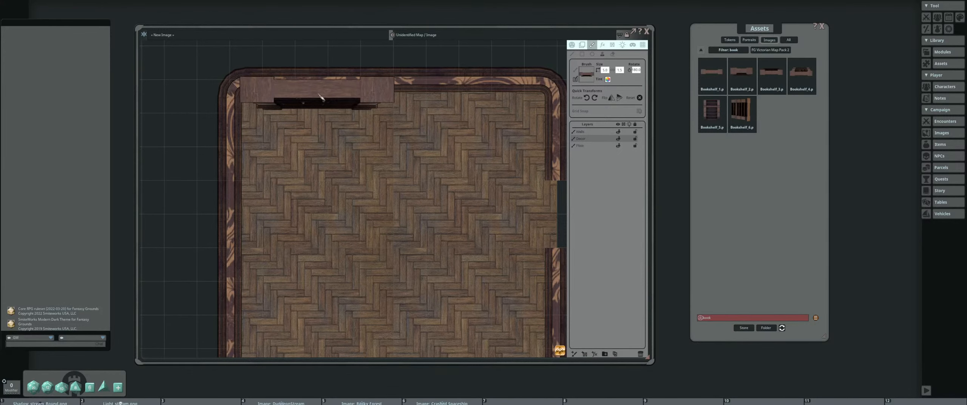
scroll(344, 100, "up", 1)
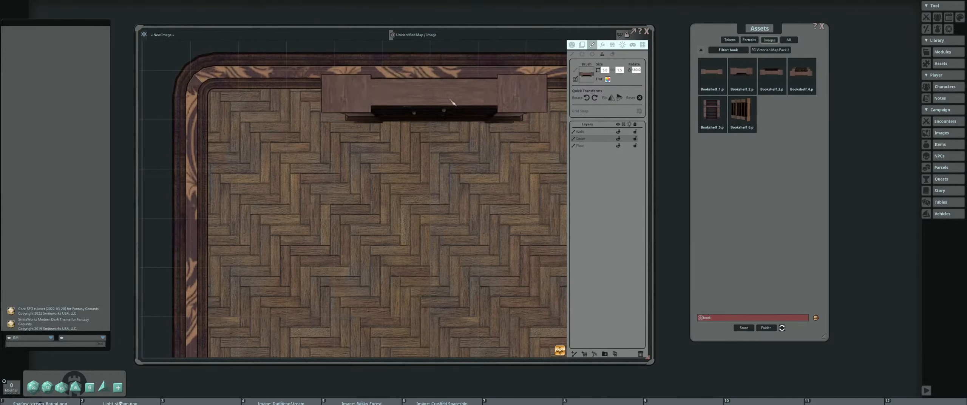
scroll(343, 106, "down", 1)
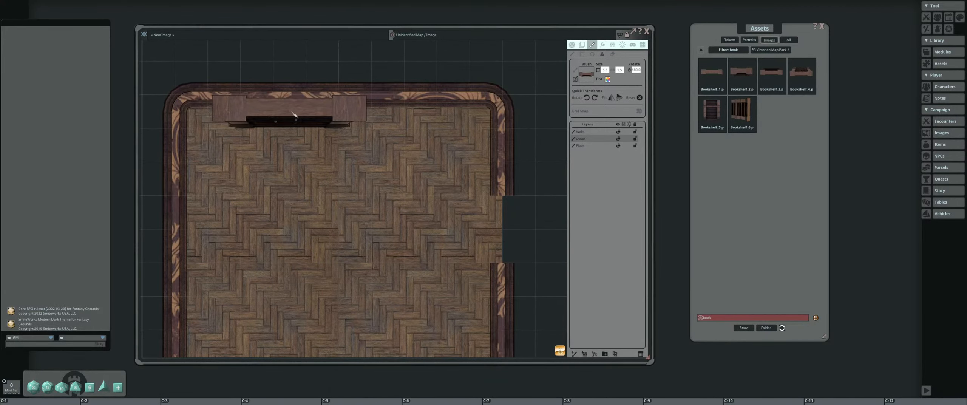
left_click(270, 116)
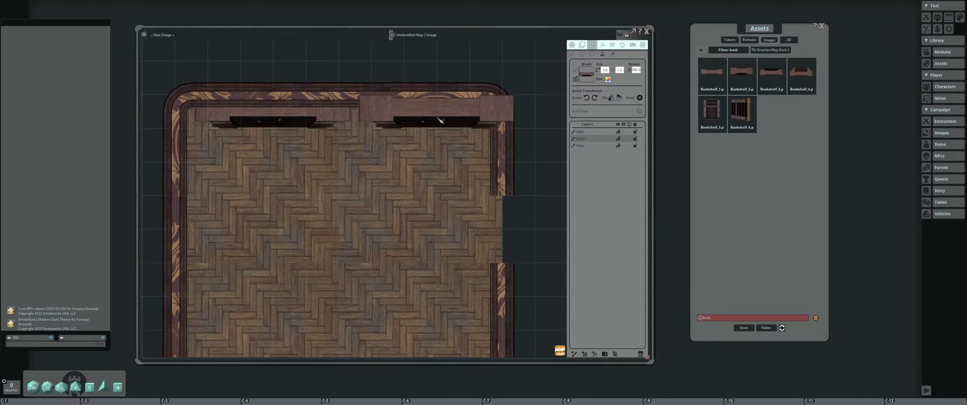
Try fitting the Bookshelf_3 brush, rotated to 90 degrees, along the room's left wall
scroll(446, 135, "down", 3)
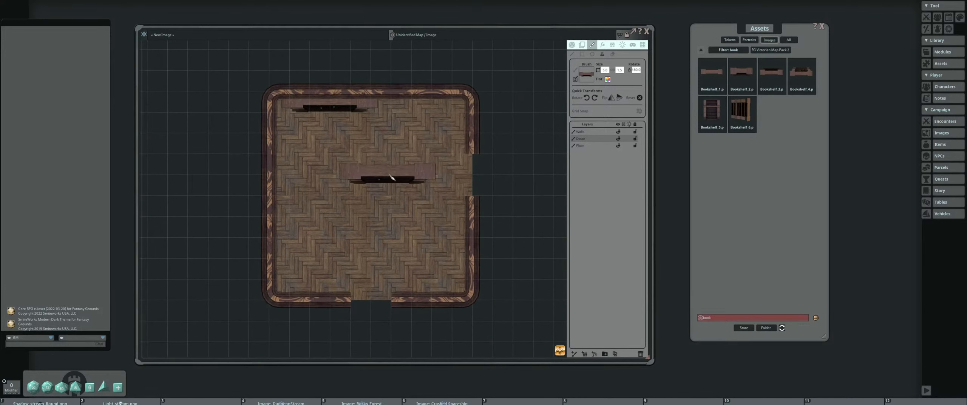
scroll(403, 170, "up", 2)
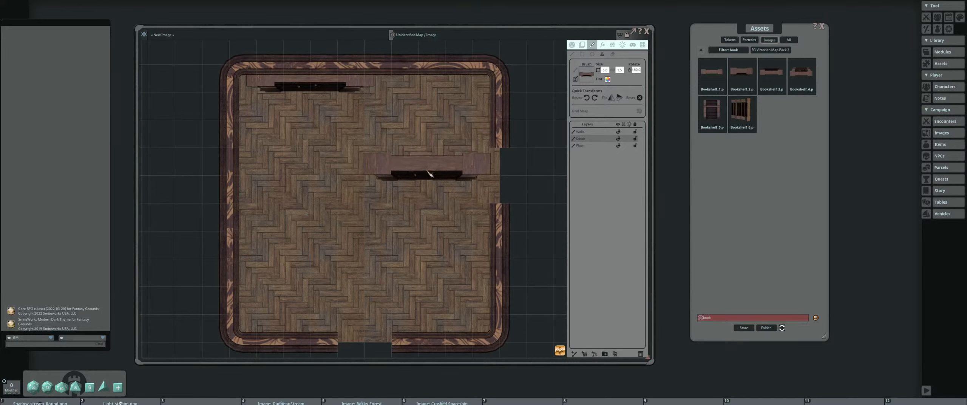
scroll(435, 170, "up", 1)
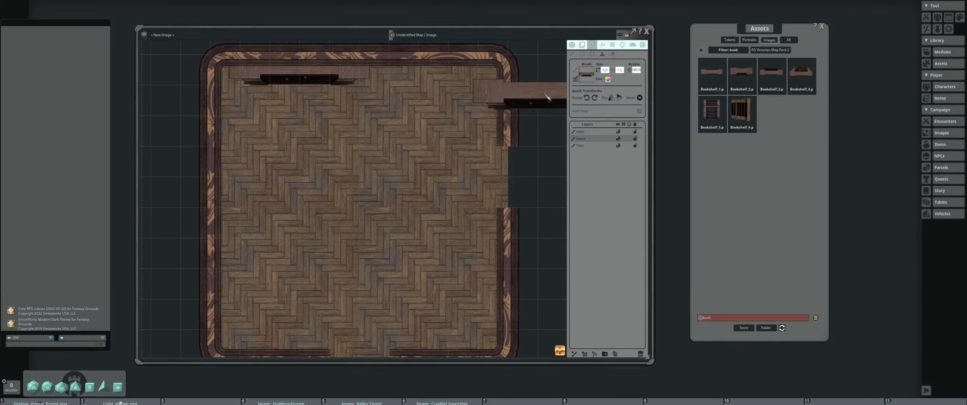
left_click(586, 97)
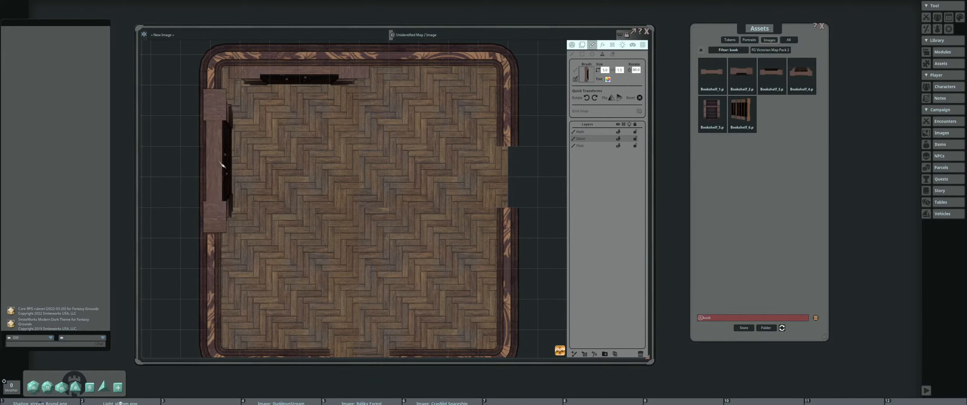
key("ctrl")
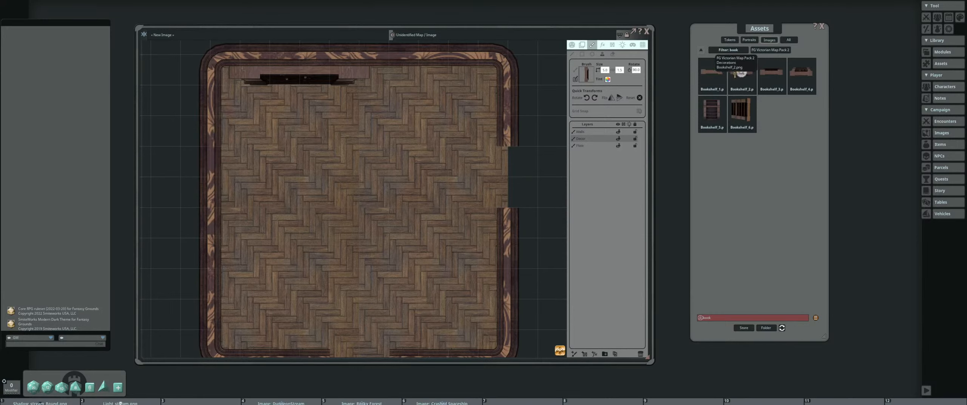
Place two Bookshelf_2 bookshelves, 4.0 wide and rotated to 270 degrees, one below the other along the room's left wall
left_click_drag(591, 74, 590, 74)
left_click(587, 98)
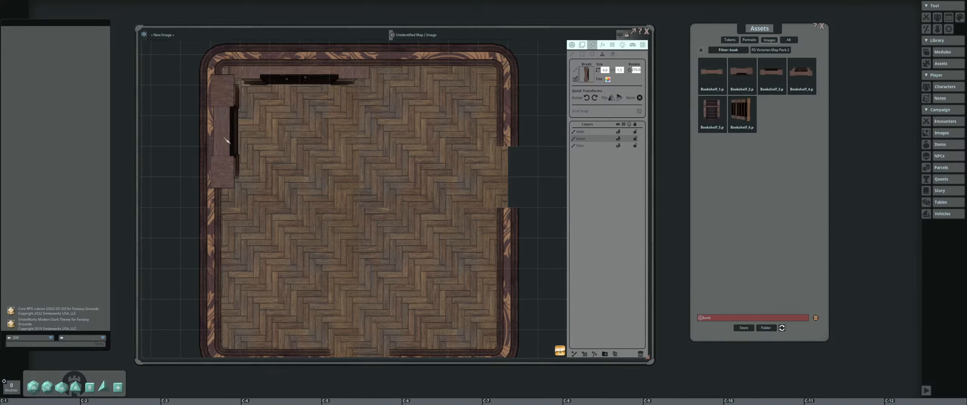
key("ctrl")
left_click(225, 147, "ctrl")
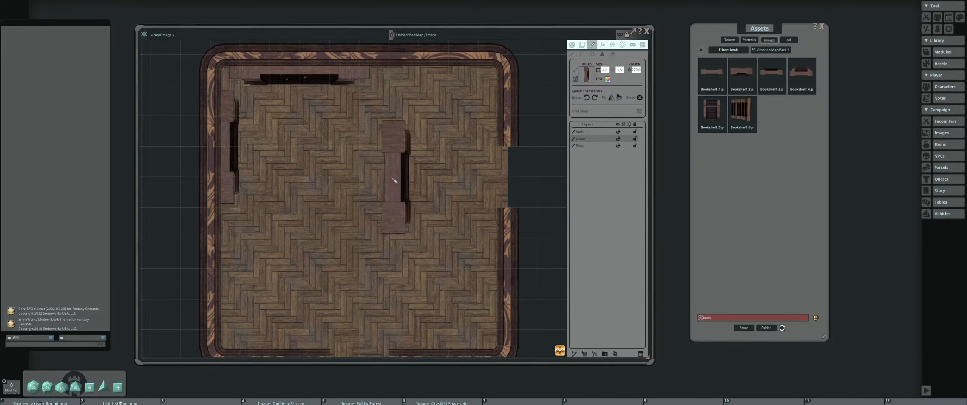
key("ctrl")
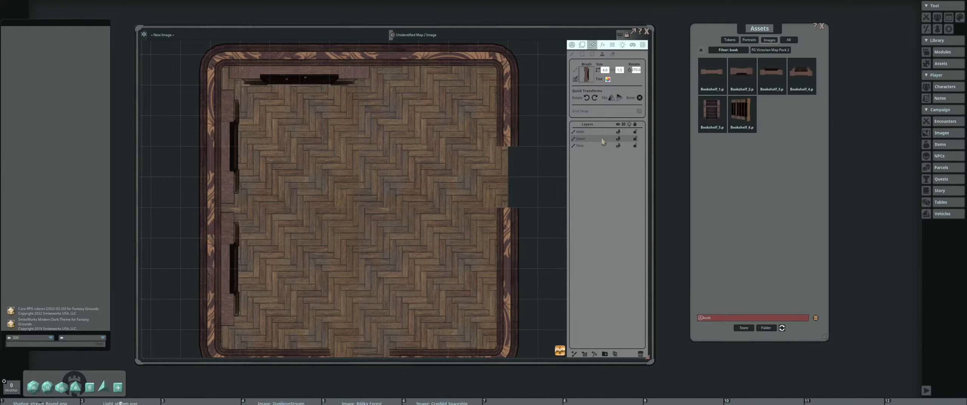
Move the decoration layer above the walls layer and inspect how the bookshelves overlap the walls
left_click_drag(602, 139, 602, 131)
scroll(411, 188, "down", 3)
left_click_drag(408, 196, 342, 177)
scroll(342, 177, "up", 3)
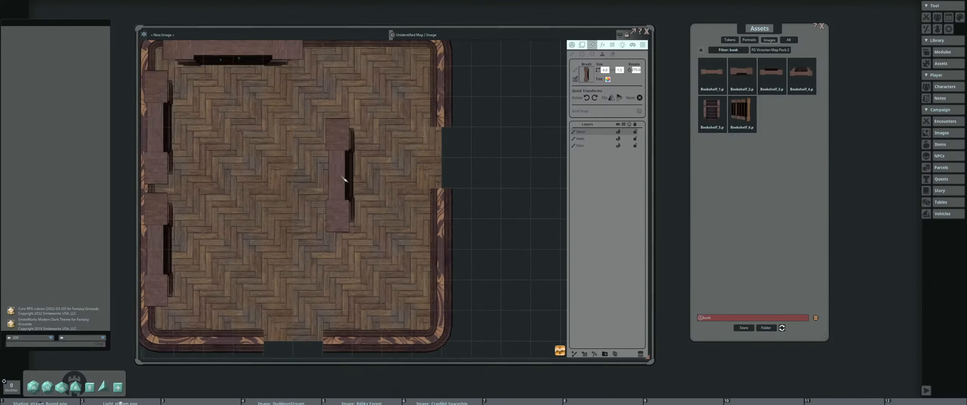
scroll(296, 143, "down", 1)
left_click_drag(318, 164, 350, 189)
scroll(324, 194, "up", 1)
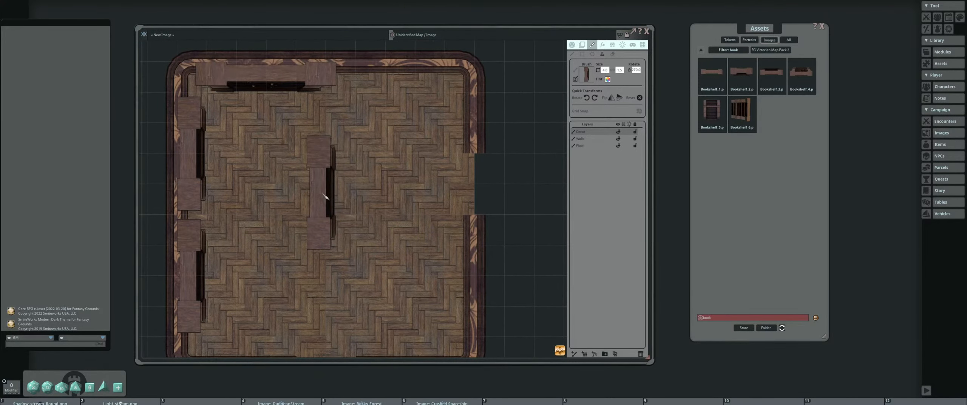
left_click_drag(338, 214, 343, 199)
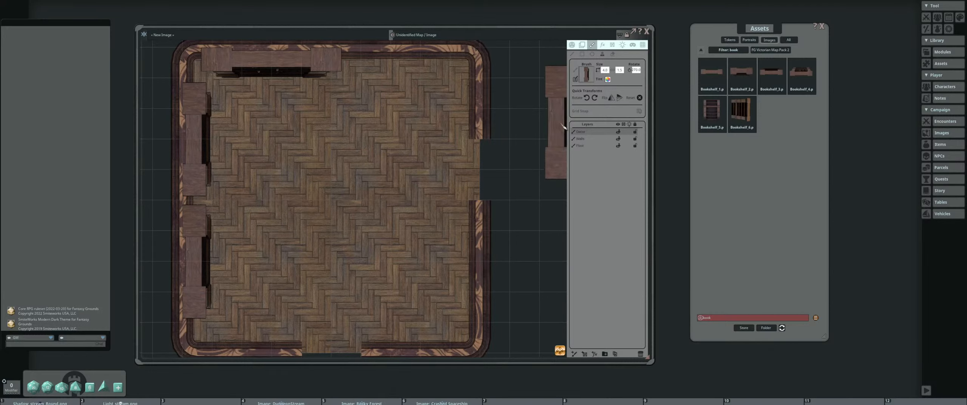
Move the decoration layer back between the walls and floor layers and view the whole room
left_click_drag(584, 132, 594, 141)
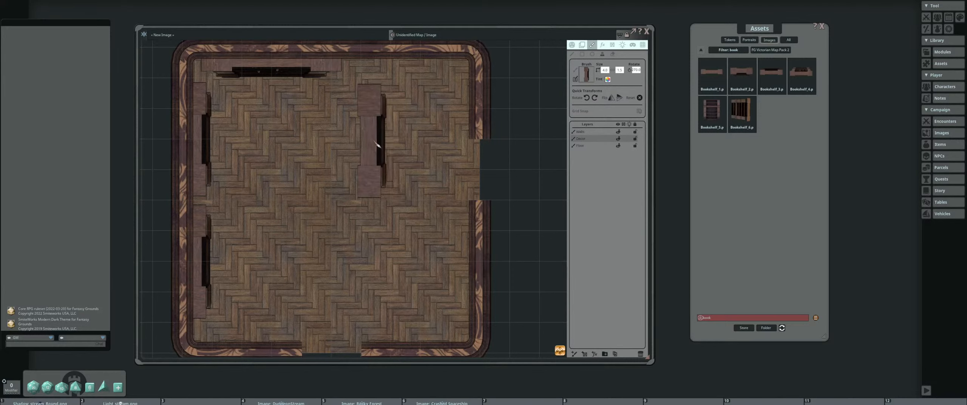
scroll(408, 144, "down", 3)
left_click_drag(413, 146, 406, 147)
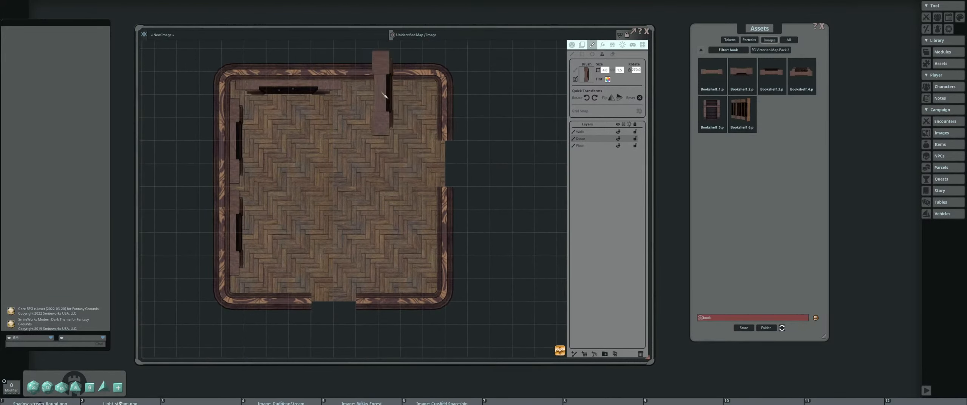
Turn the bookshelf brush back to 0 degrees and examine the free space along the room's walls
left_click_drag(351, 203, 328, 215)
scroll(328, 187, "up", 1)
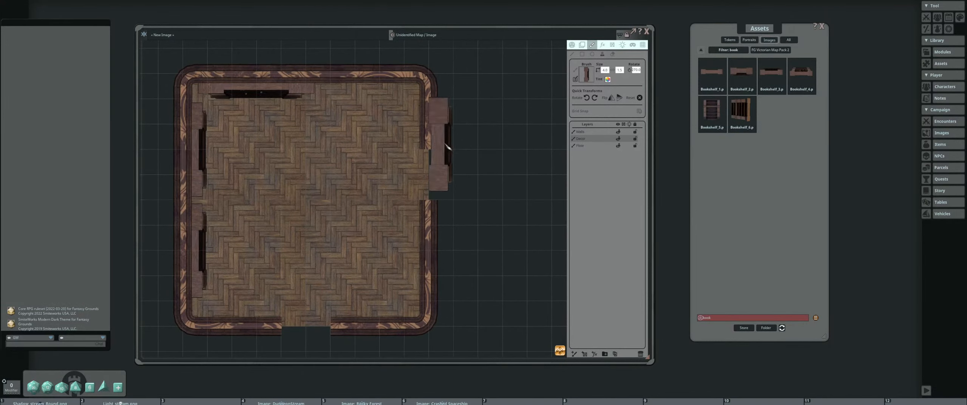
scroll(316, 161, "up", 1)
left_click_drag(313, 157, 331, 146)
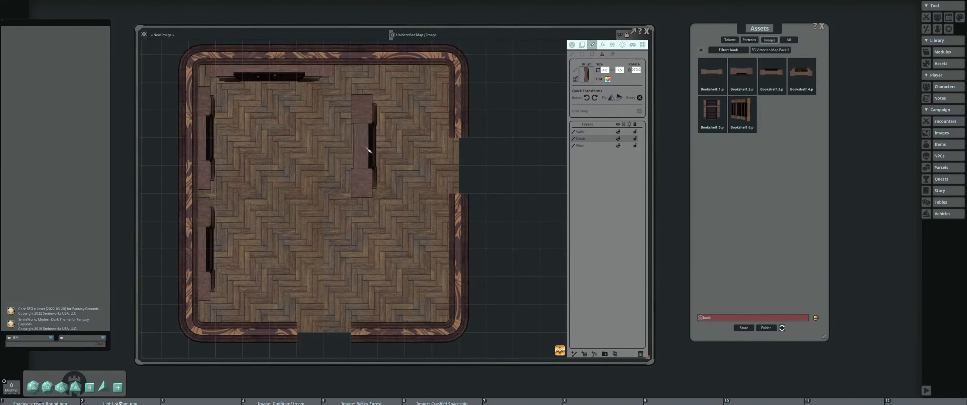
left_click(595, 98)
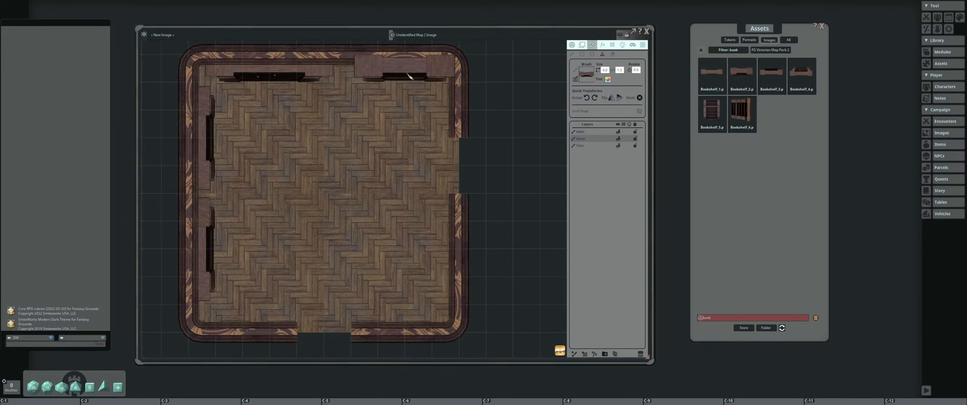
left_click_drag(371, 154, 361, 139)
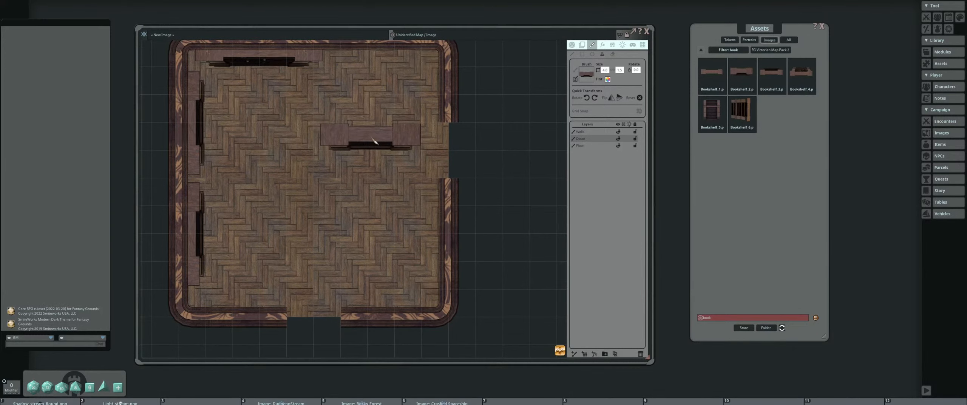
left_click_drag(260, 189, 292, 192)
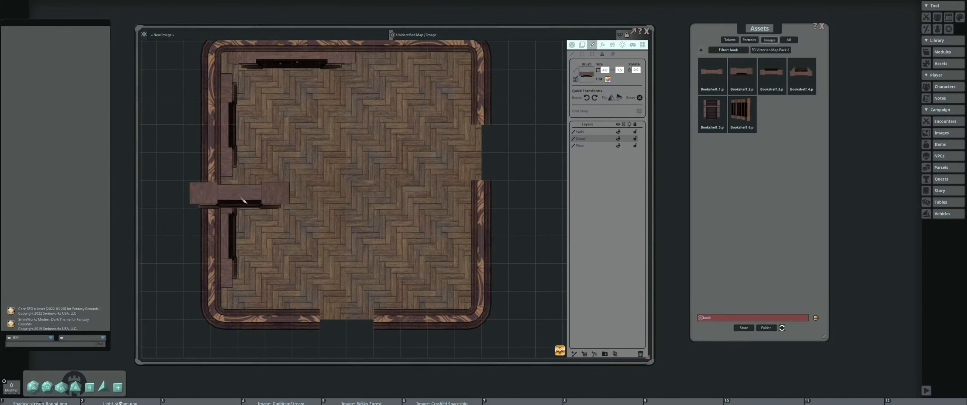
scroll(267, 199, "up", 1)
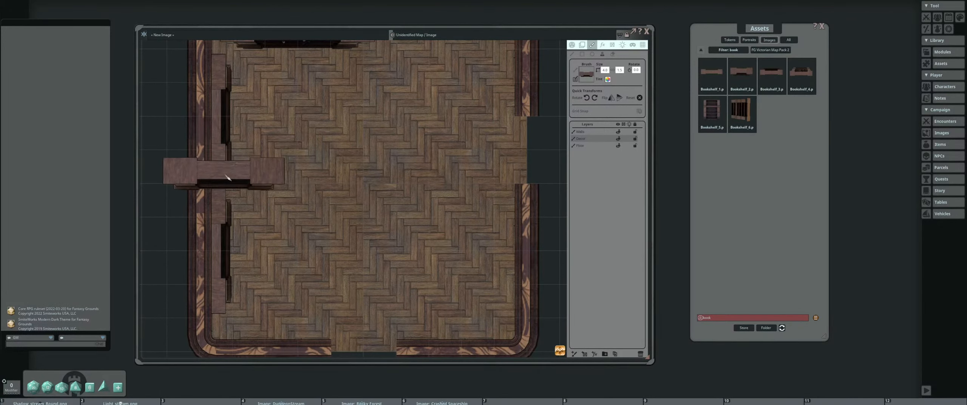
scroll(312, 188, "down", 2)
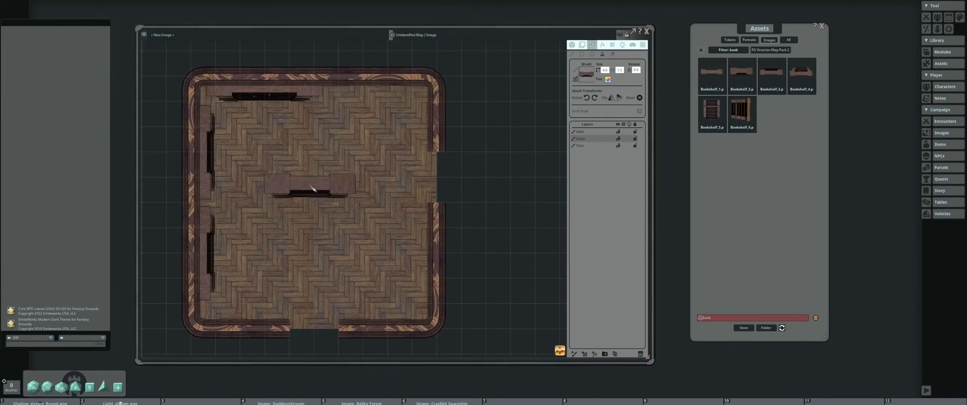
left_click_drag(317, 181, 299, 161)
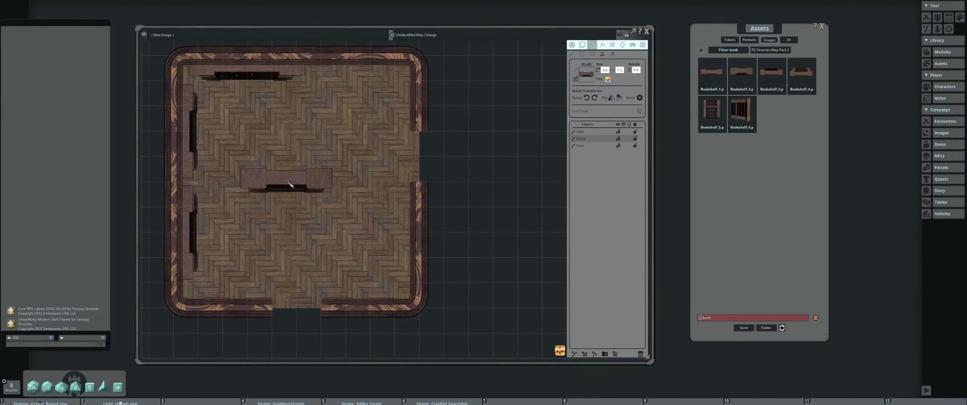
scroll(299, 170, "up", 2)
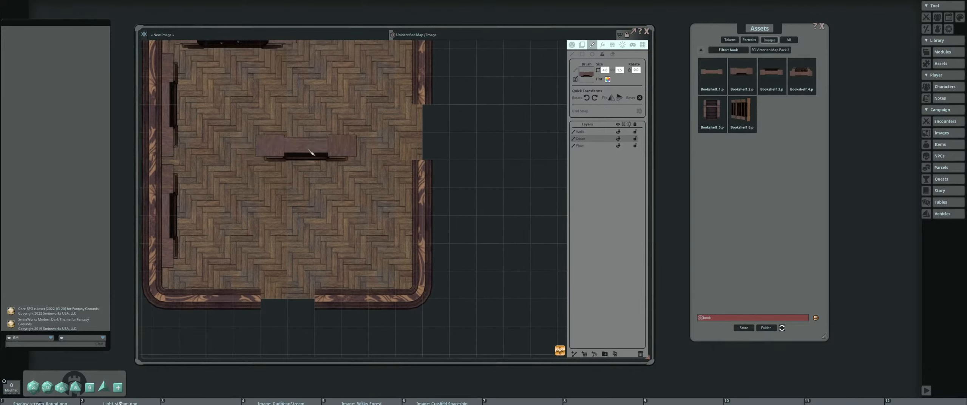
scroll(302, 169, "down", 3)
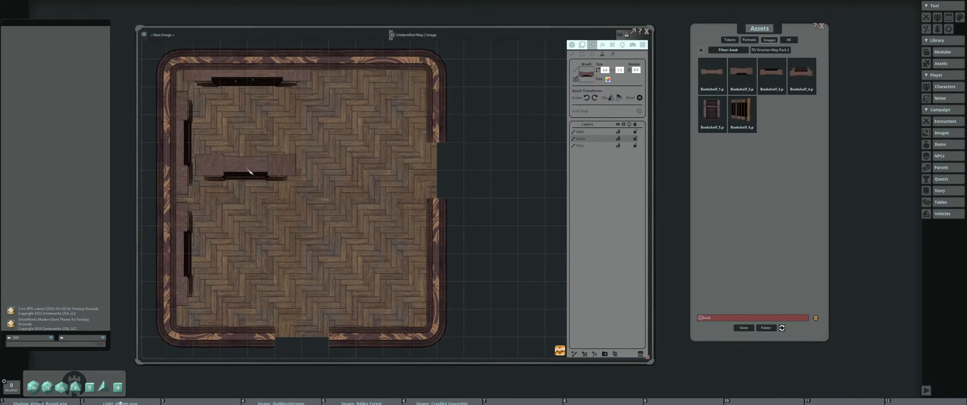
Leave the book filter and browse the FG Victorian Map Pack 2 decorations as far as the desk images
left_click(730, 51)
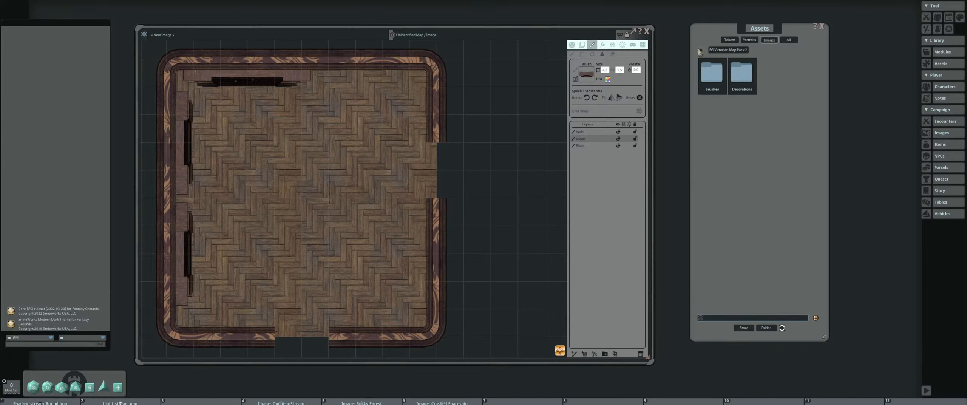
left_click(742, 75)
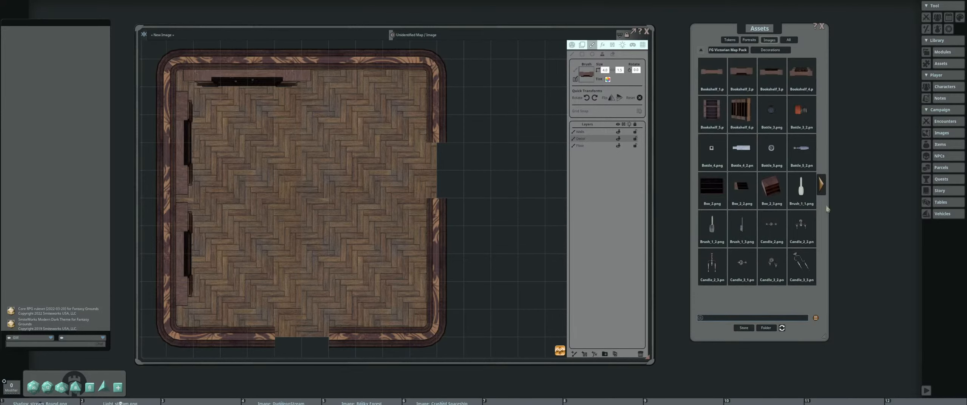
left_click(822, 184)
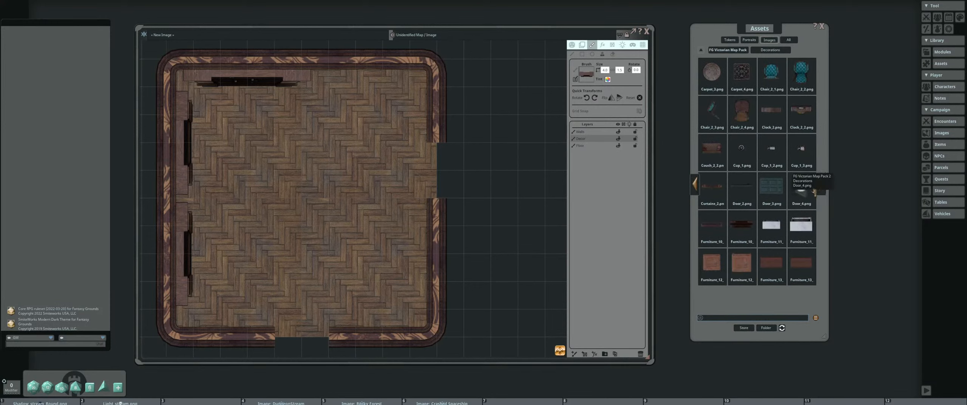
left_click(822, 185)
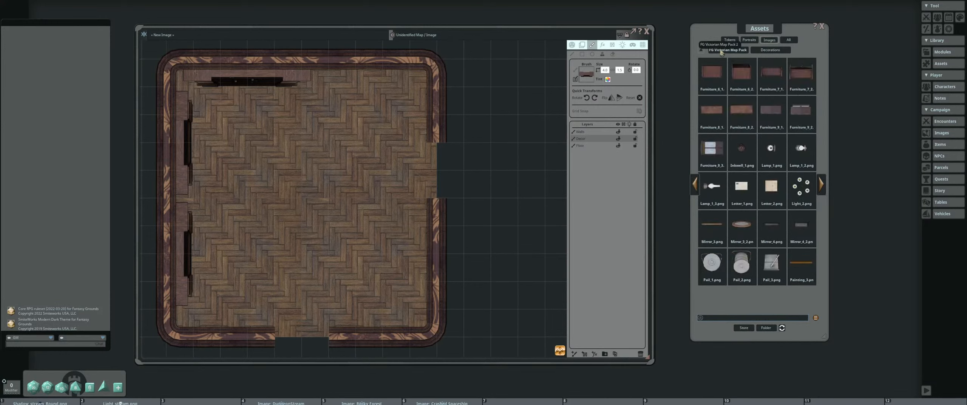
Preview the Furniture_8_1 and Furniture_8_2 desk images to compare them
left_click(706, 109)
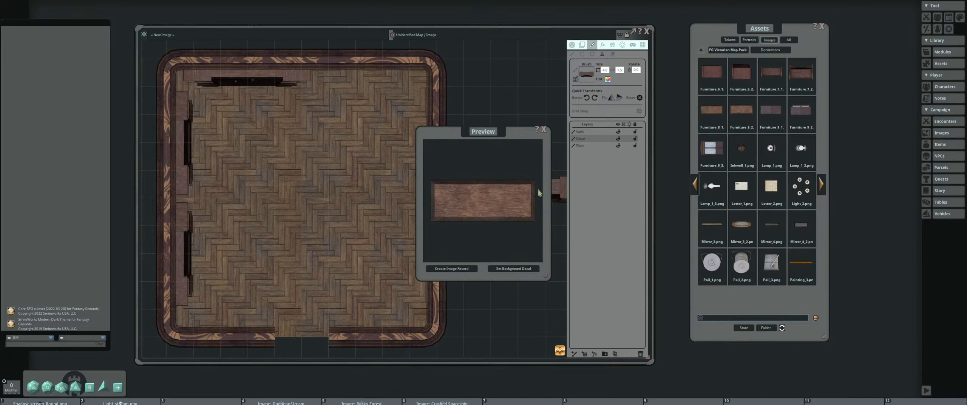
left_click(545, 130)
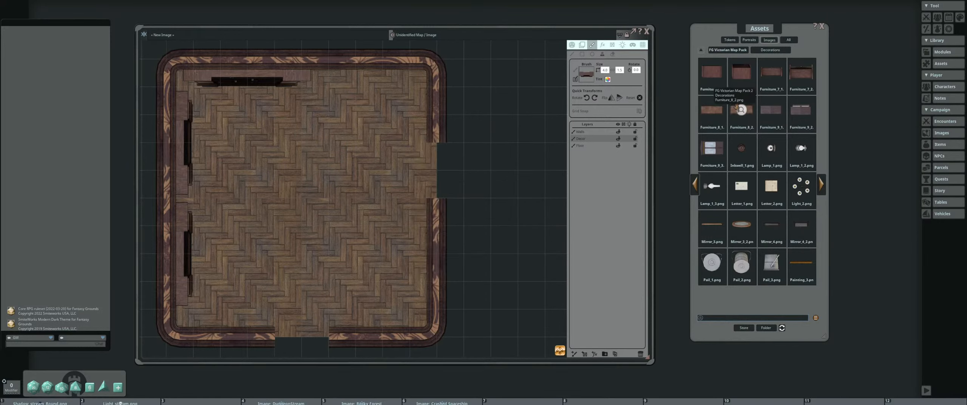
left_click(735, 110)
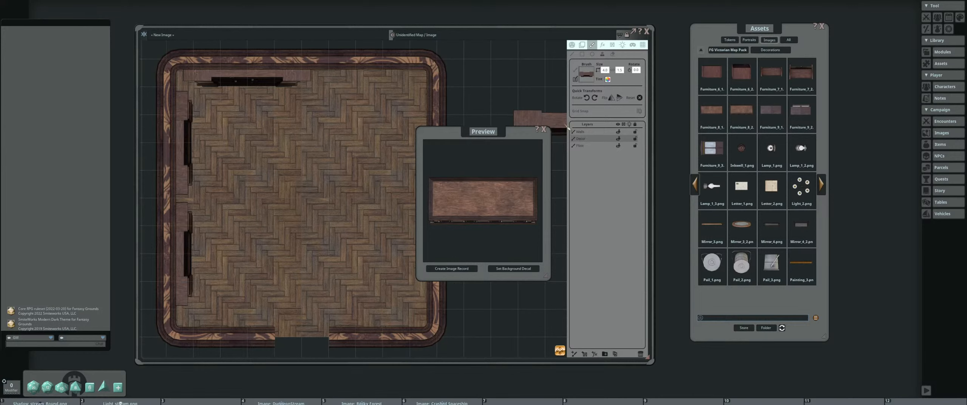
Place the Furniture_8_2 desk, 4.0 by 2.0 and rotated to 270 degrees, in the left half of the room facing the side bookshelves
left_click(544, 129)
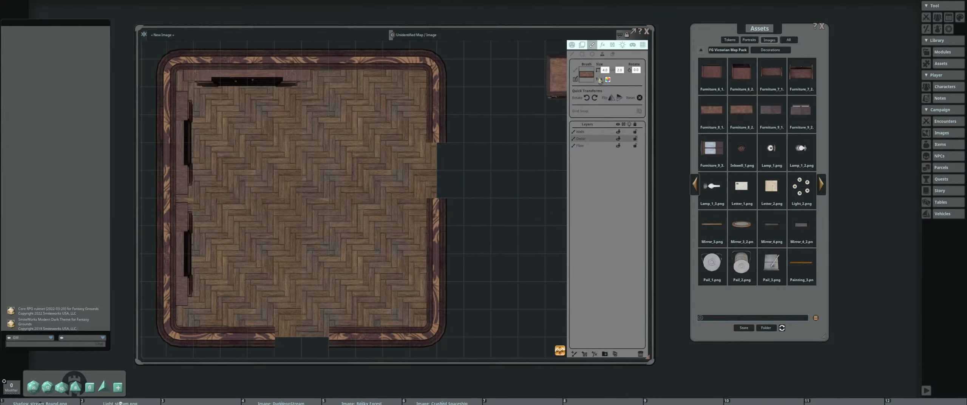
left_click(586, 97)
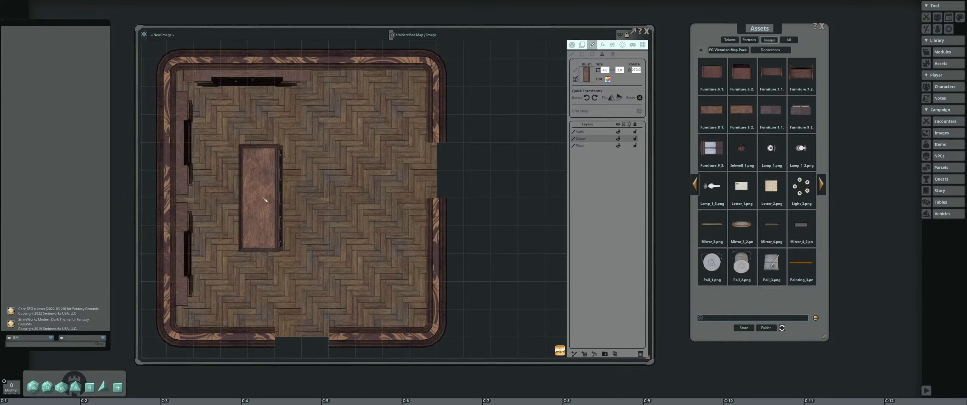
left_click(265, 200, "ctrl")
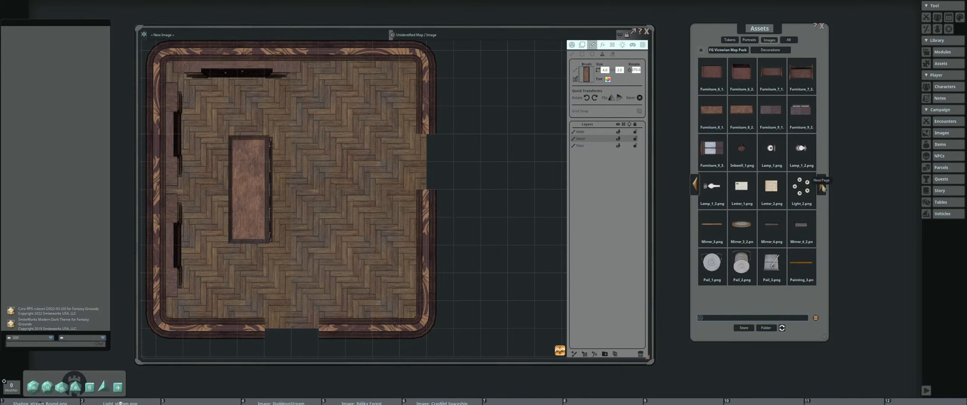
Switch to the FG Victorian Map Pack 1 decorations and browse to the round table images
left_click(822, 187)
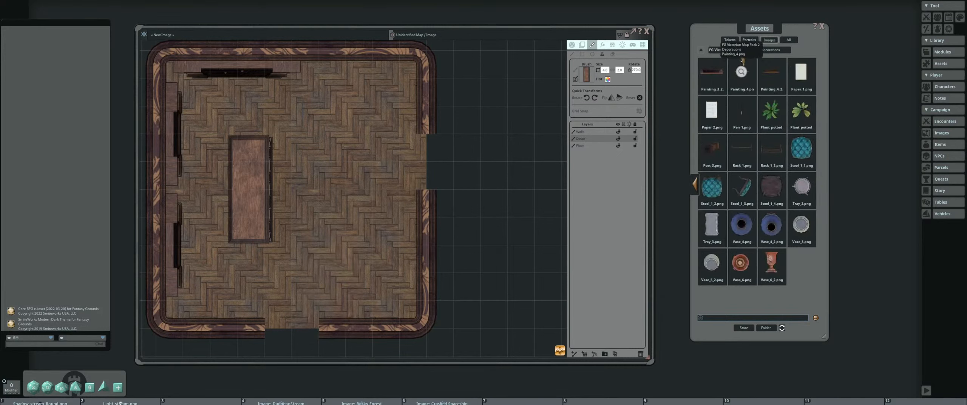
left_click(696, 179)
left_click(719, 53)
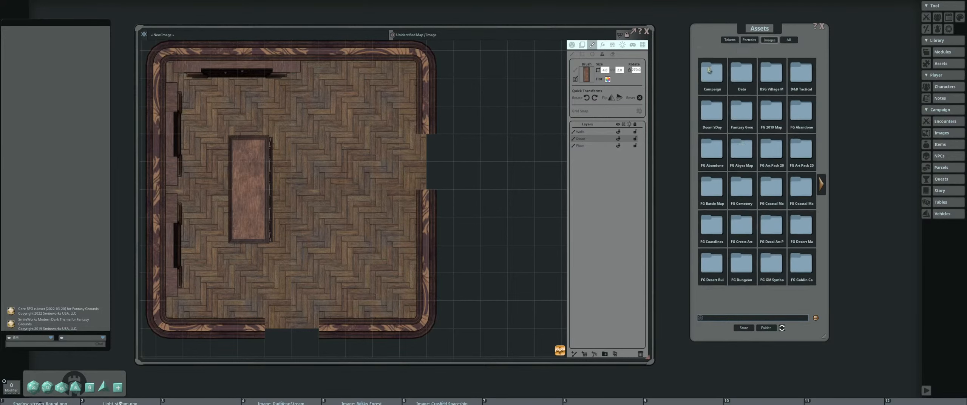
left_click(820, 180)
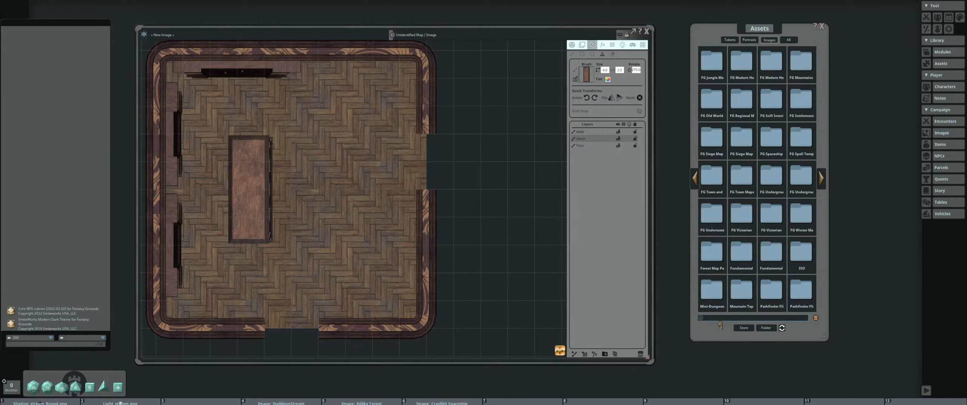
left_click(738, 208)
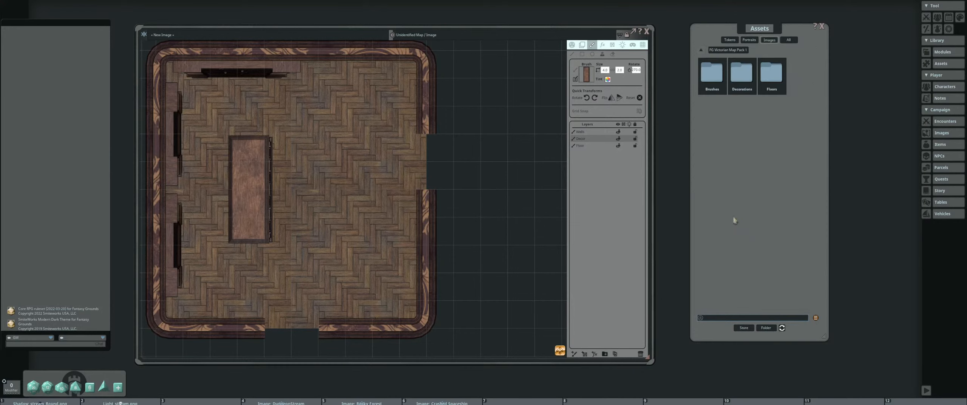
left_click(740, 74)
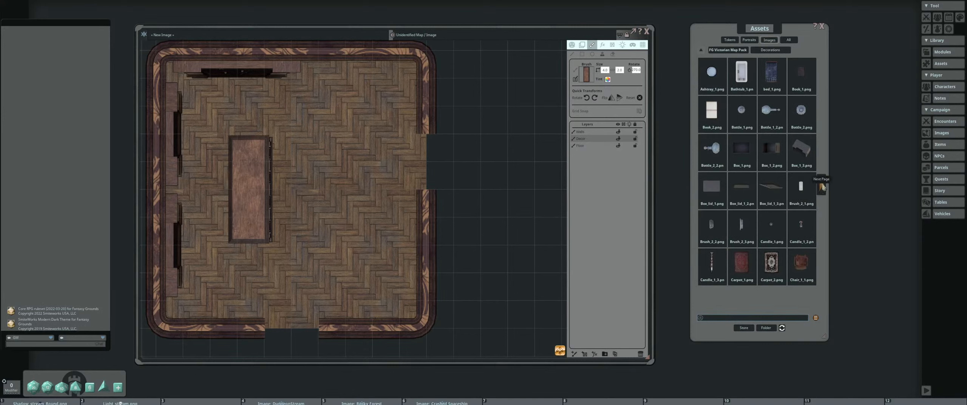
left_click(822, 187)
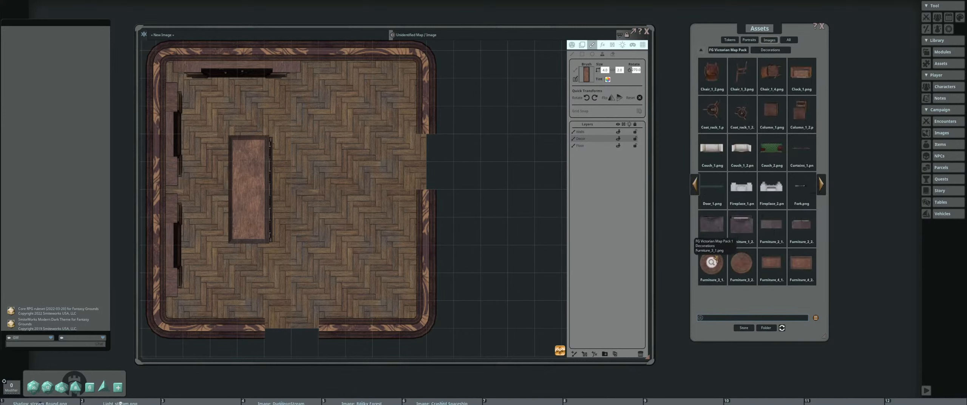
Place the round Furniture_3_1 table, 2.0 by 2.0, in the room's upper right corner with a rotated wood grain
left_click_drag(713, 266, 654, 180)
left_click_drag(596, 79, 590, 78)
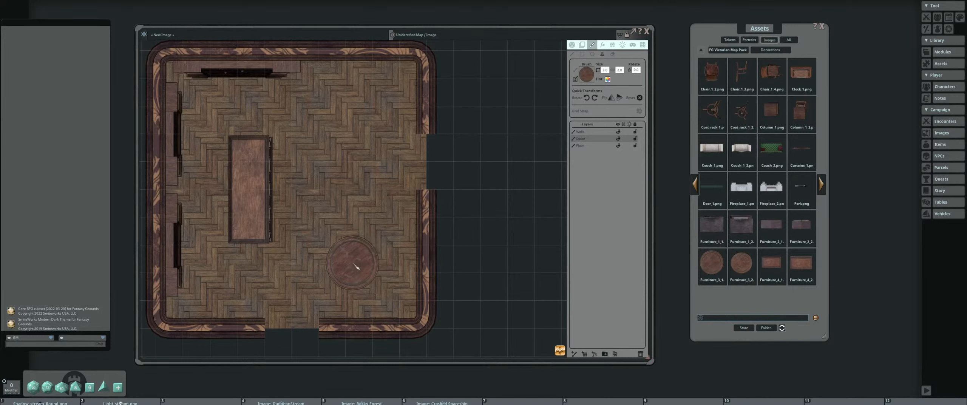
scroll(358, 268, "down", 5)
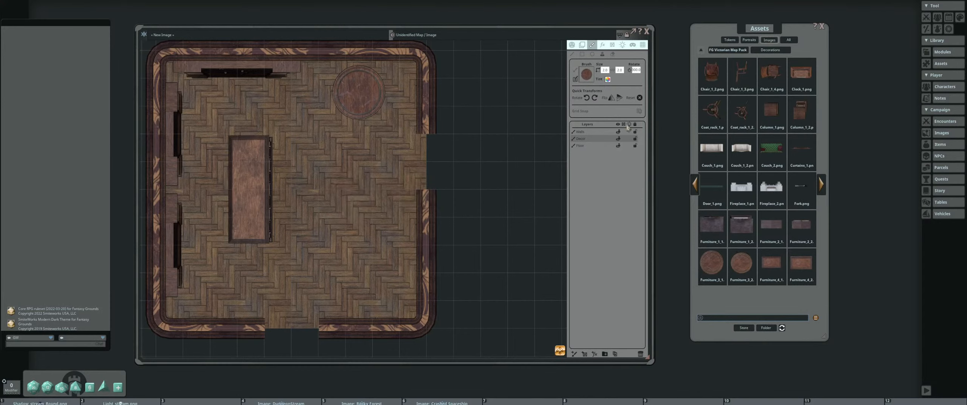
Filter the asset folders for the Victorian packs and open the Decorations folder of FG Victorian Map Pack 2
left_click(695, 188)
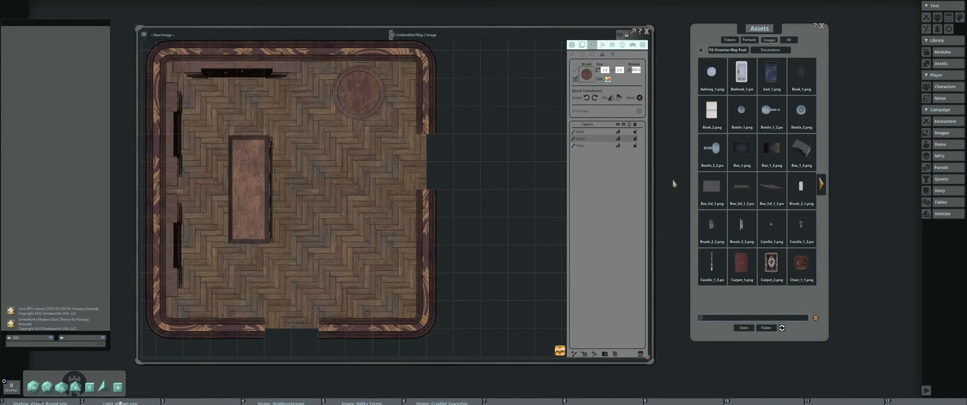
left_click(732, 50)
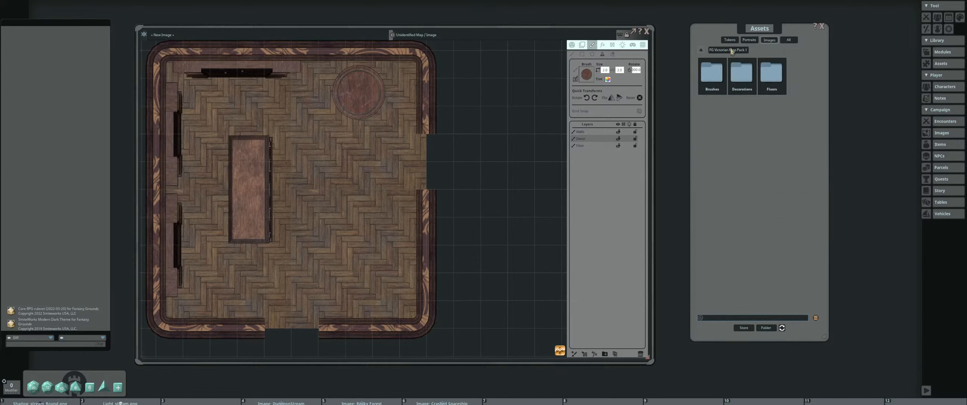
left_click(702, 51)
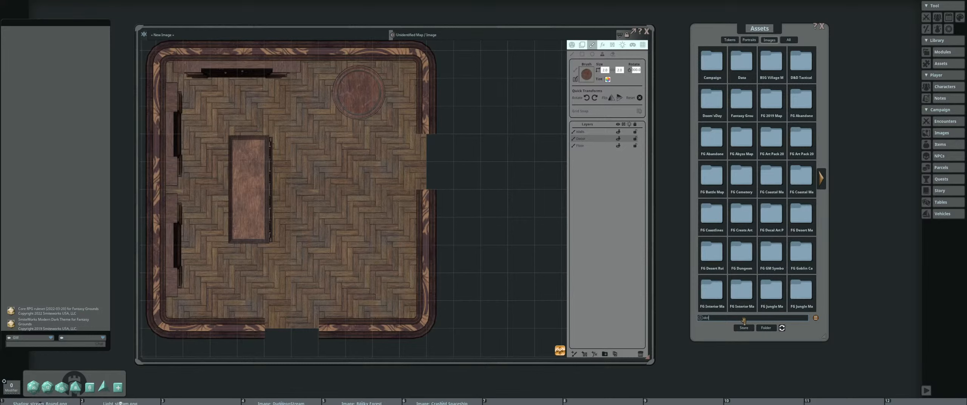
key("Return")
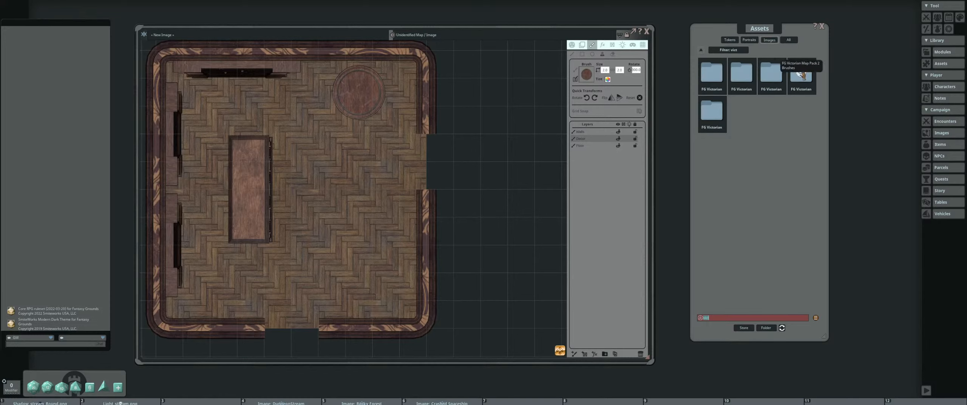
left_click(803, 74)
left_click(725, 51)
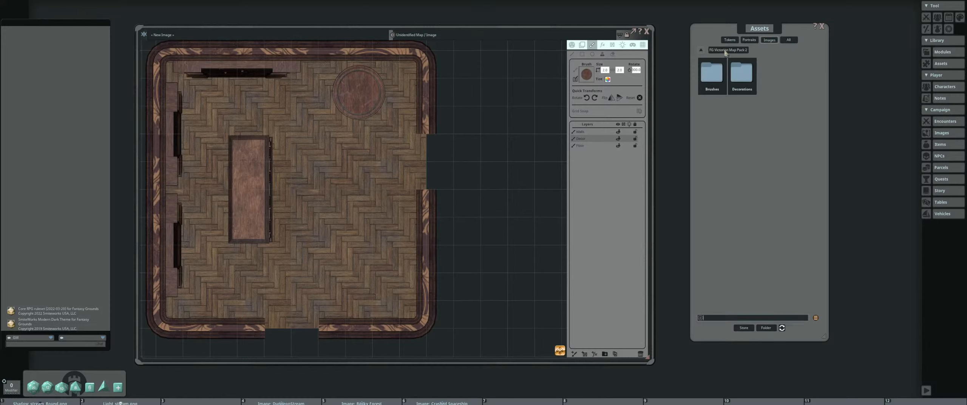
left_click(716, 51)
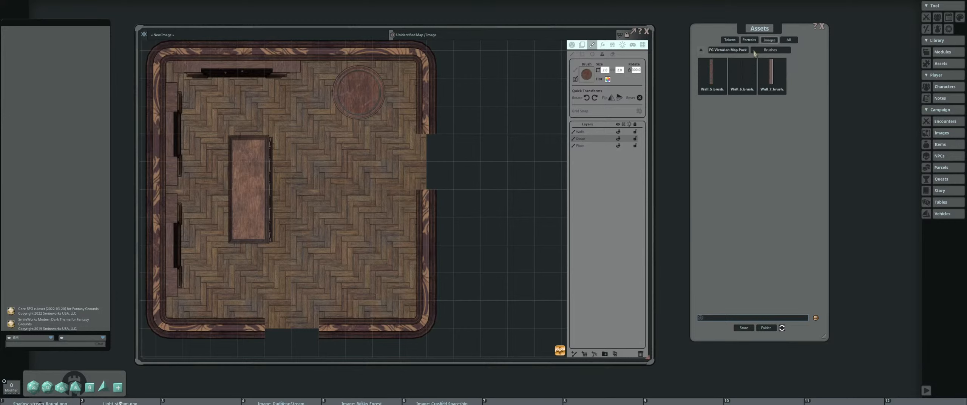
left_click(740, 73)
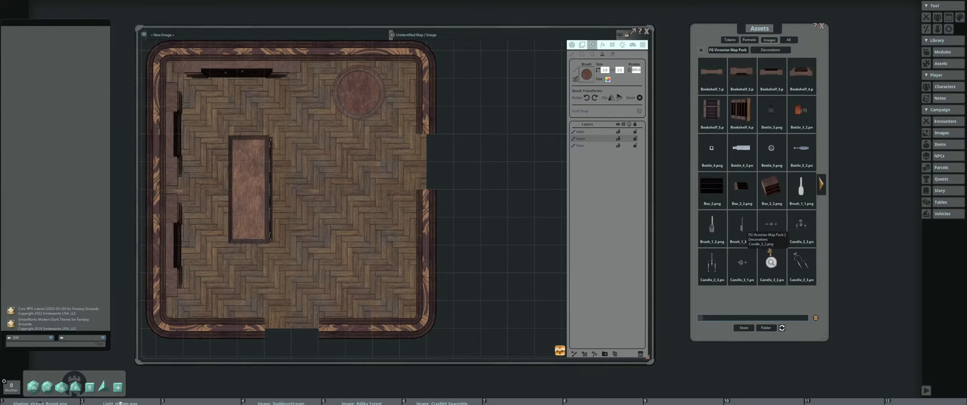
Add a paint layer beneath the decor layer and place the round carpet on it, enlarged, under the desk
left_click(821, 184)
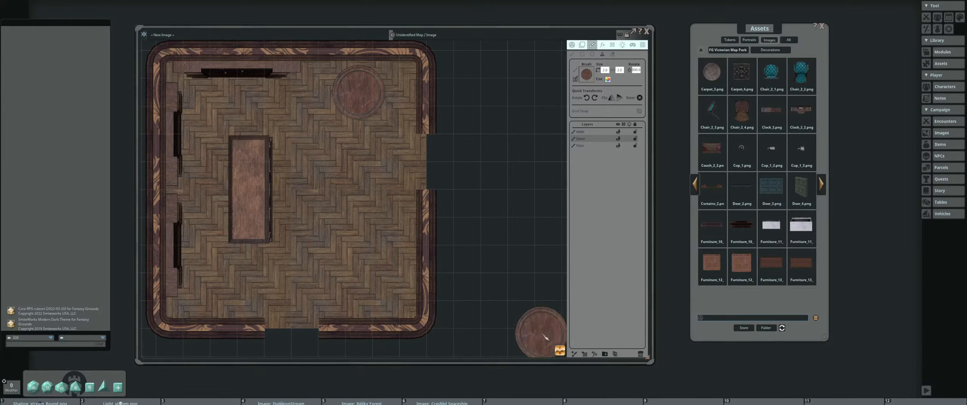
left_click(574, 355)
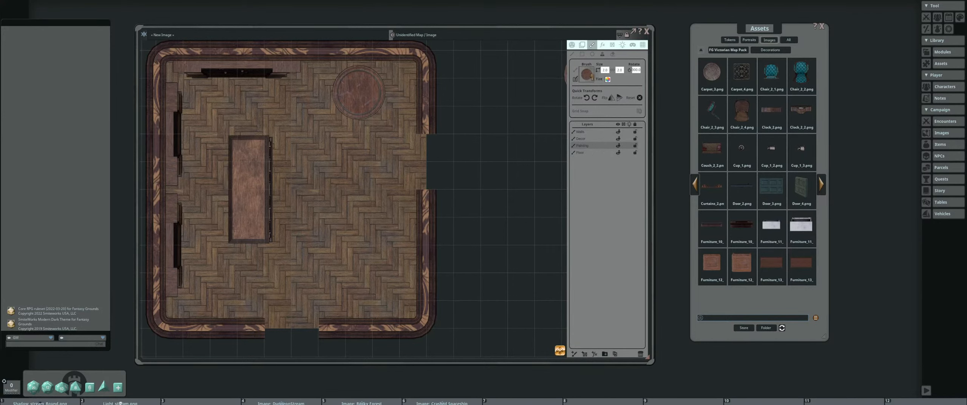
left_click_drag(591, 77, 589, 75)
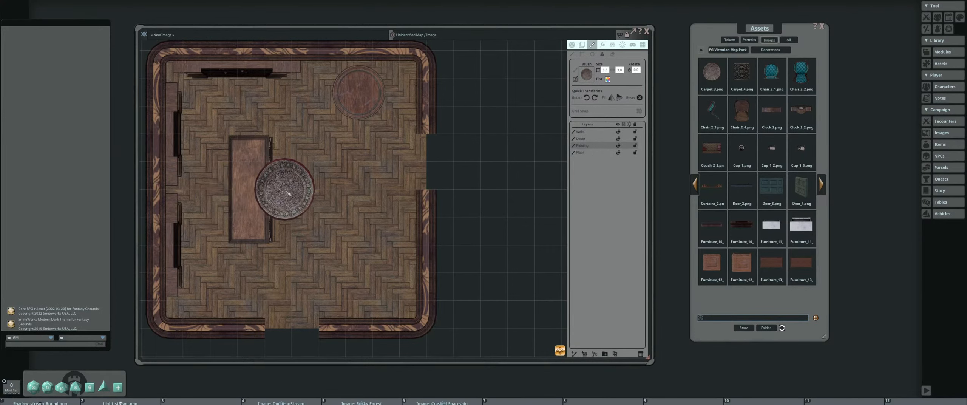
scroll(276, 196, "up", 4)
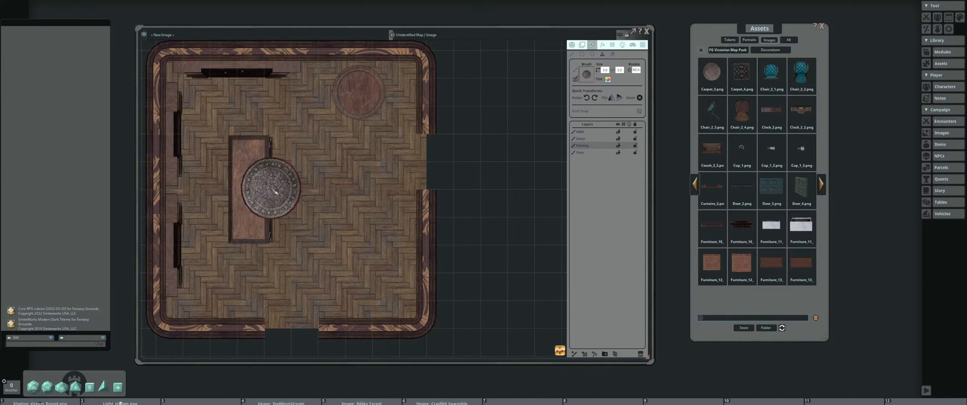
scroll(276, 192, "up", 8)
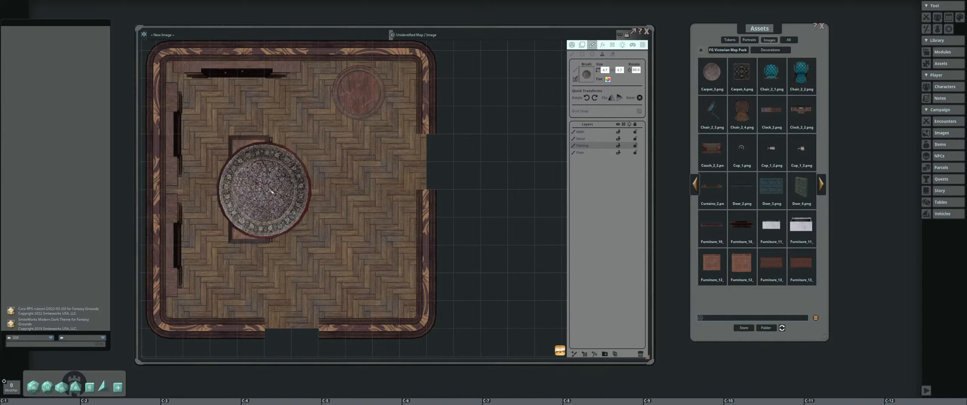
left_click(261, 191)
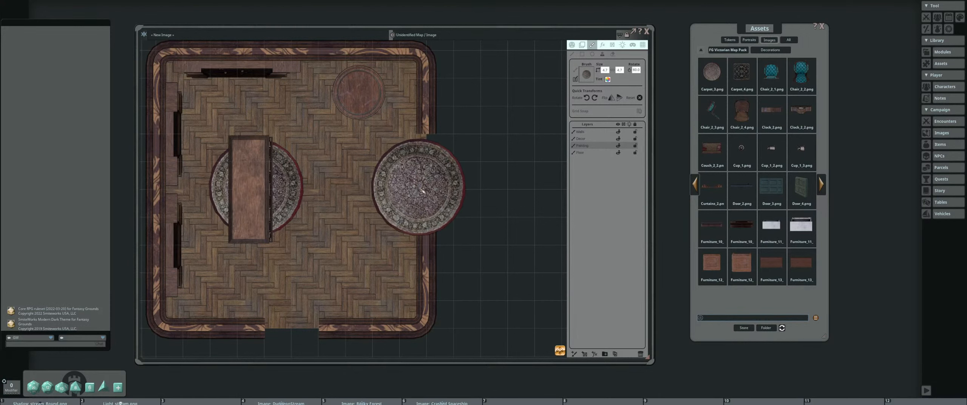
Place the square patterned carpet at an angle under the round table in the room's upper right corner
scroll(378, 177, "down", 3)
scroll(341, 180, "up", 2)
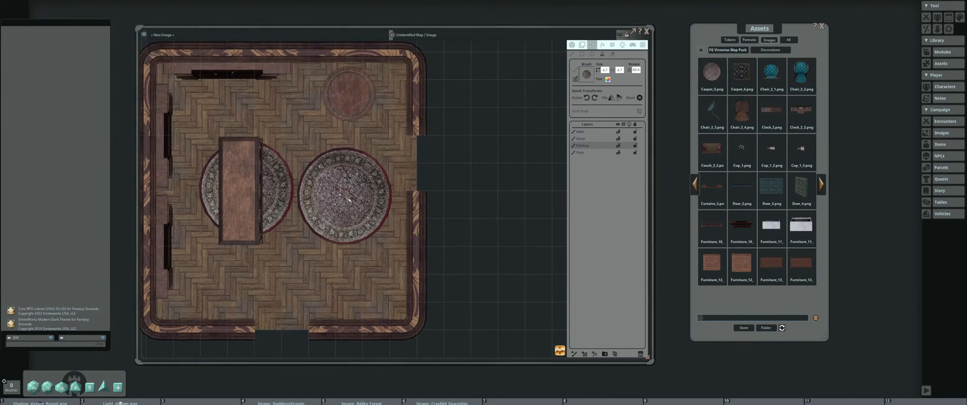
left_click_drag(302, 166, 304, 169)
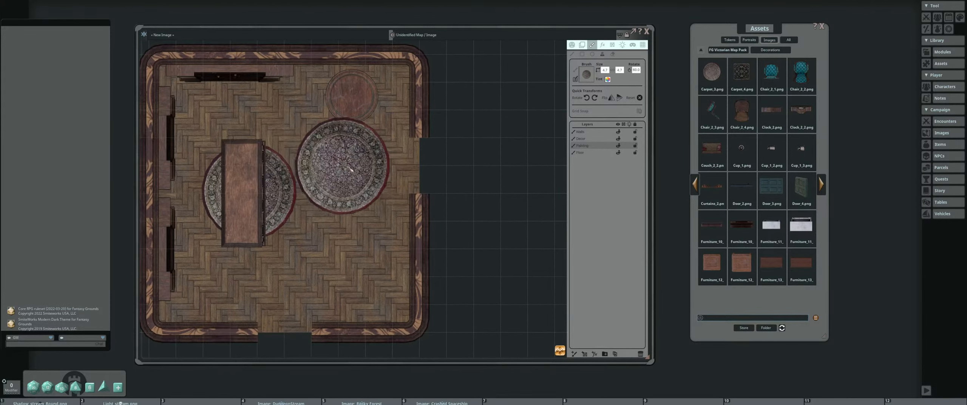
left_click(741, 71)
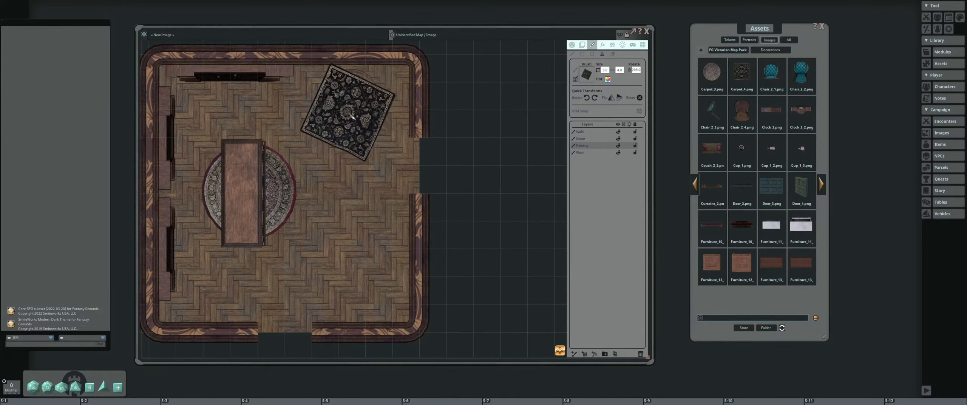
scroll(349, 113, "down", 1)
left_click(349, 114)
Place the teal upholstered chair, 2.0 by 2.0 and rotated to 90 degrees, at the desk's bookshelf side
scroll(512, 152, "down", 2)
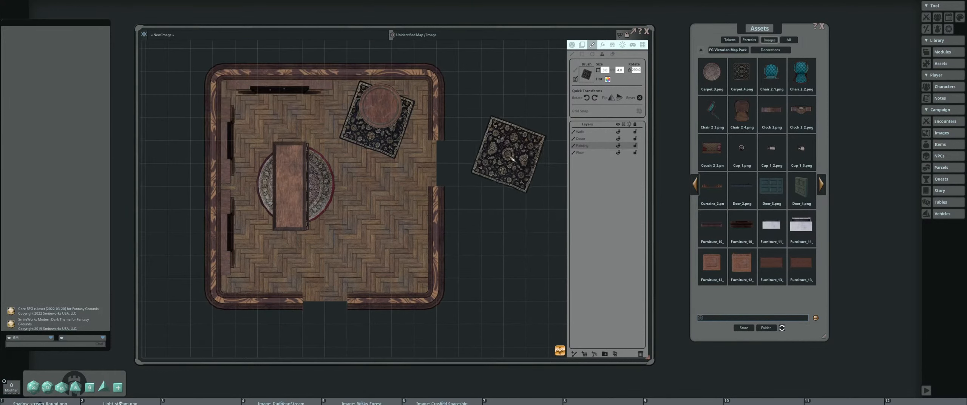
left_click_drag(395, 156, 432, 169)
scroll(428, 169, "up", 1)
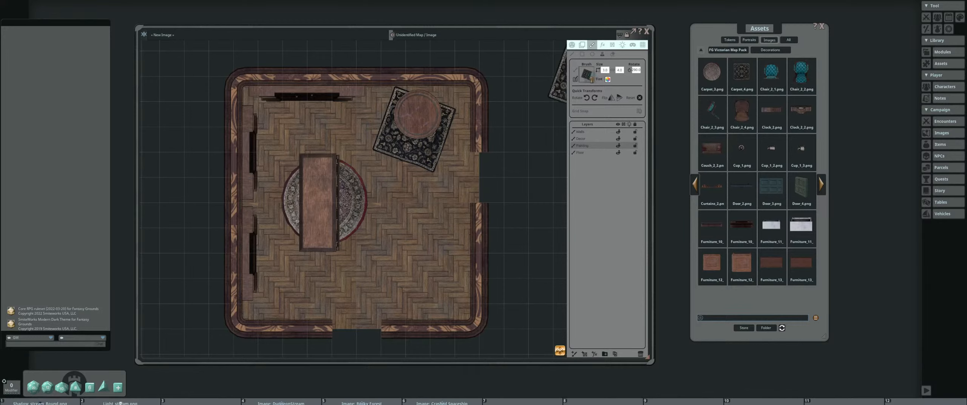
left_click_drag(580, 74, 584, 75)
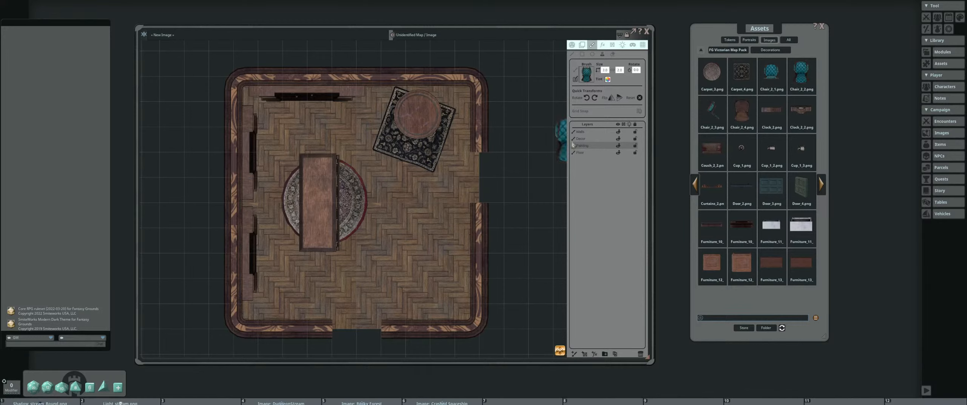
scroll(291, 201, "up", 17)
scroll(291, 201, "up", 1)
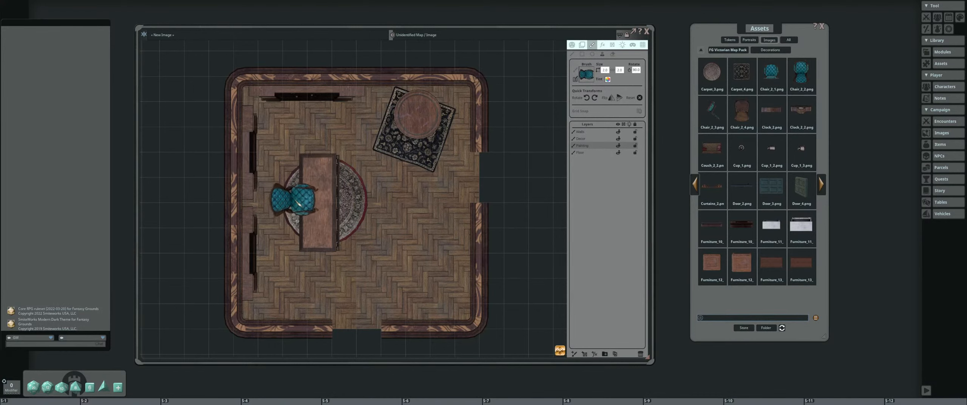
left_click(292, 201)
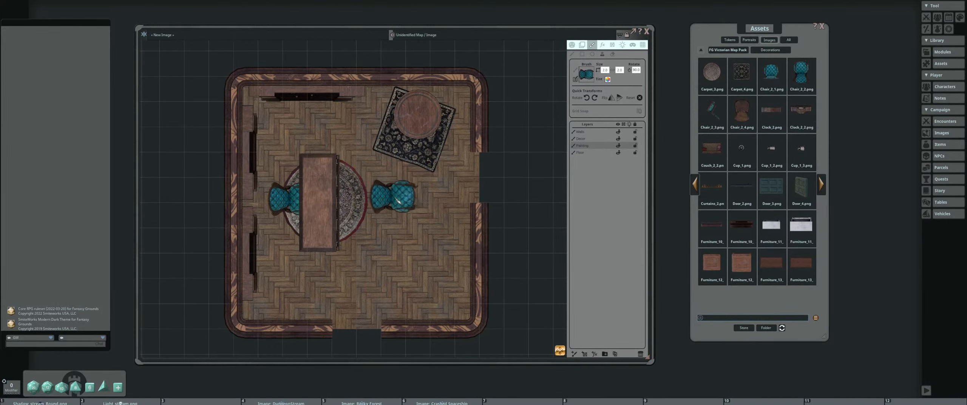
scroll(395, 194, "up", 1)
scroll(378, 202, "down", 3)
left_click_drag(377, 202, 347, 193)
scroll(343, 186, "up", 3)
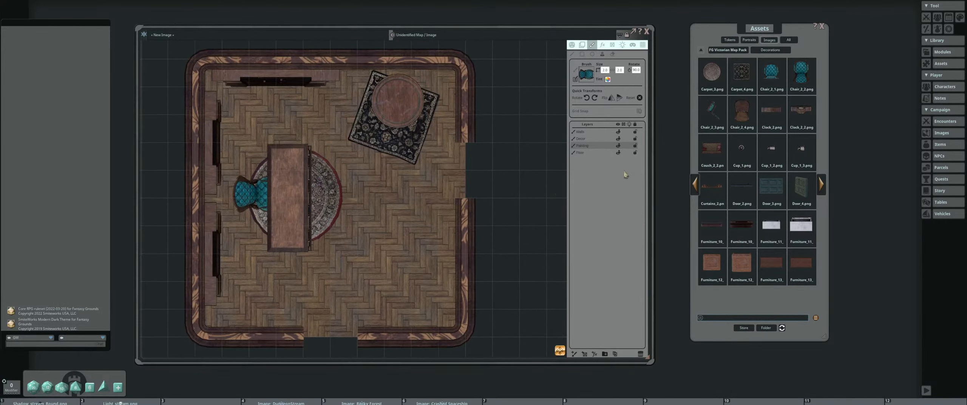
left_click_drag(538, 169, 502, 160)
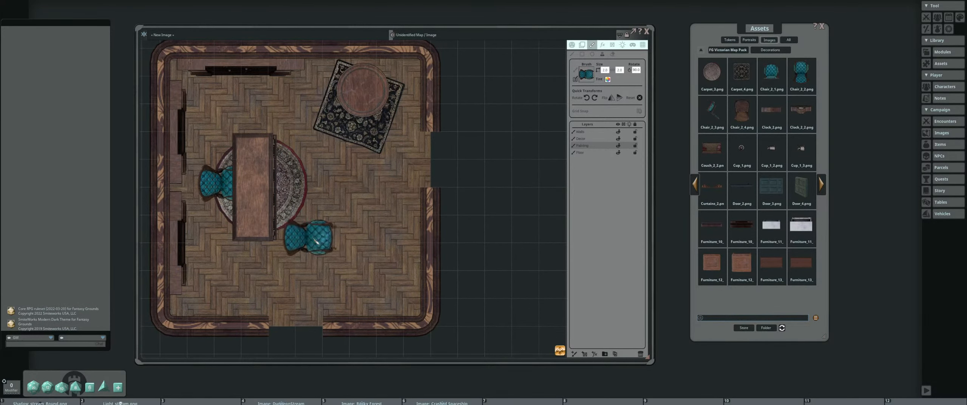
left_click_drag(389, 245, 392, 236)
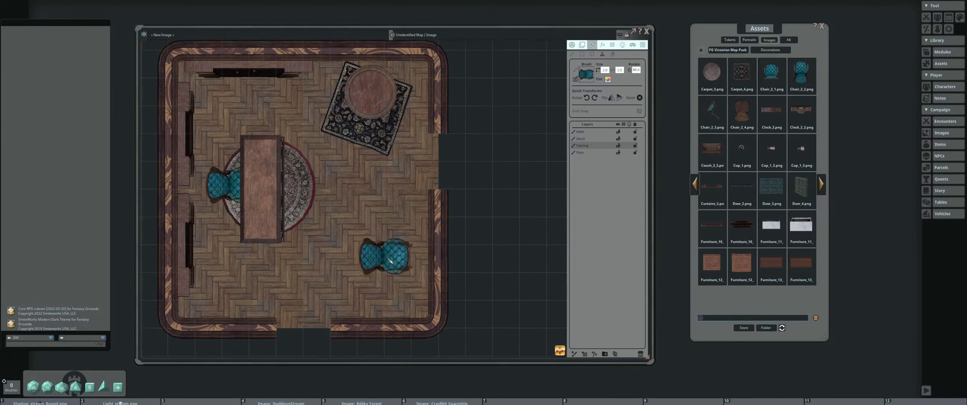
left_click_drag(391, 262, 286, 253)
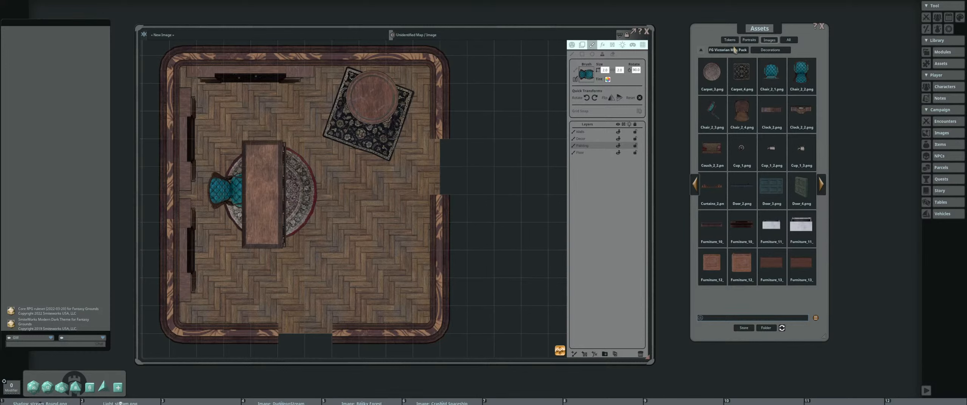
Leave the Victorian pack folder and search all image assets for fireplace
left_click(702, 52)
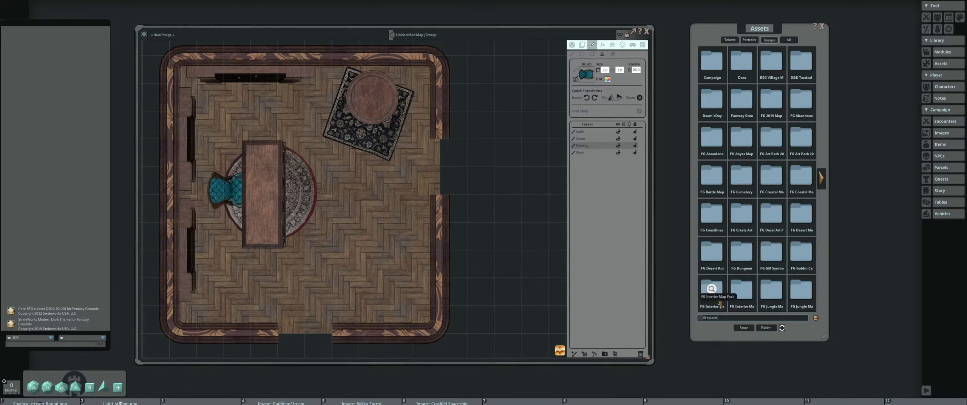
key("Return")
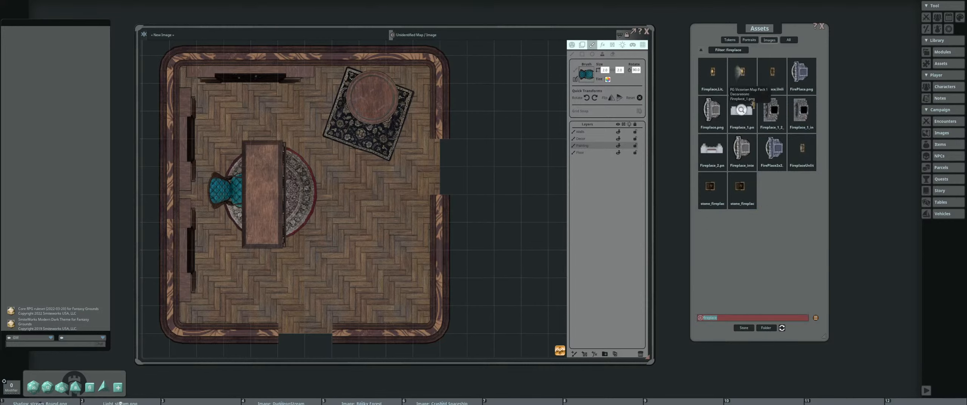
mouse_move(741, 109)
left_mouse_down()
mouse_move(566, 71)
mouse_move(586, 74)
left_mouse_up()
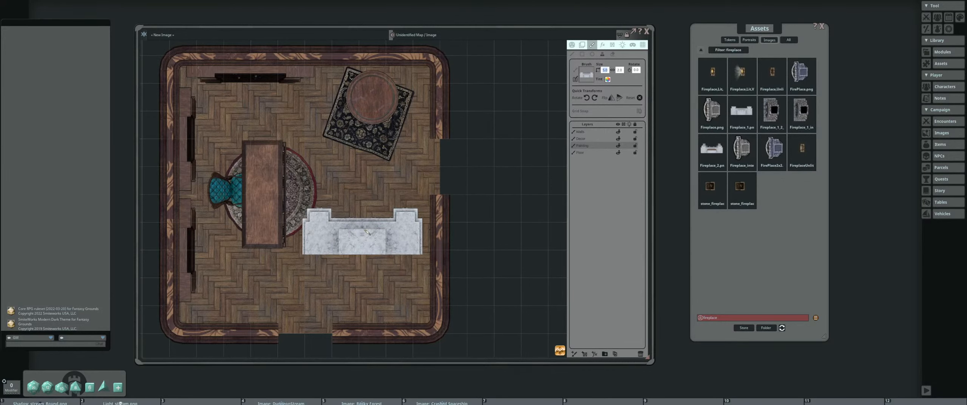
key("Return")
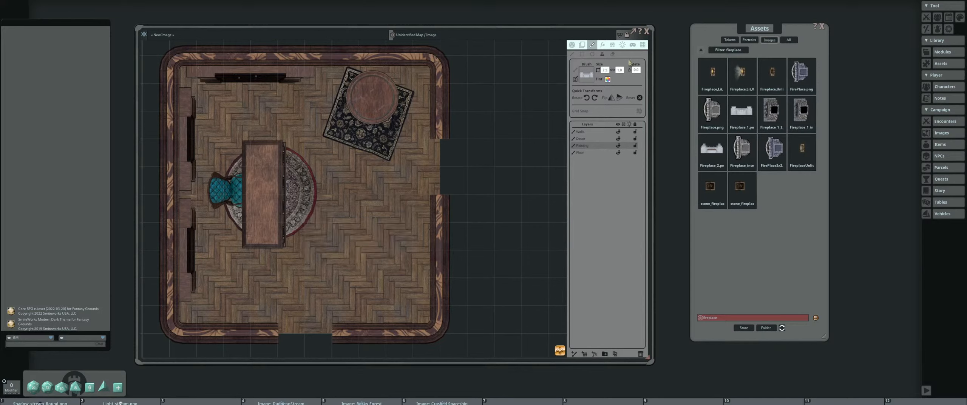
type("3")
key("Return")
key("Return")
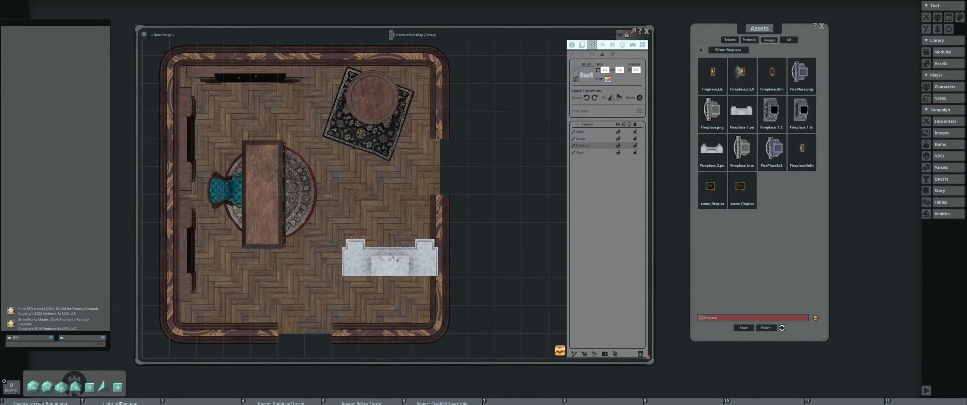
left_click(587, 98)
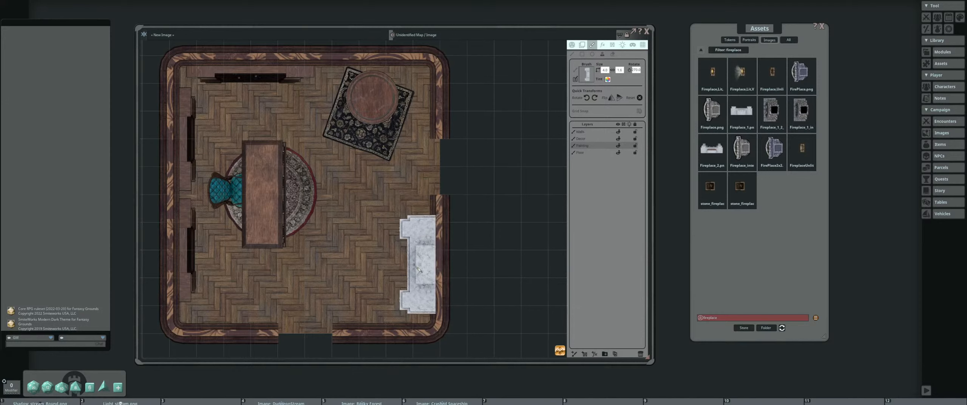
On the decor layer, place the Fireplace_2 image, 4.0 wide and rotated to 270 degrees, against the right wall below the door opening
left_click(581, 138)
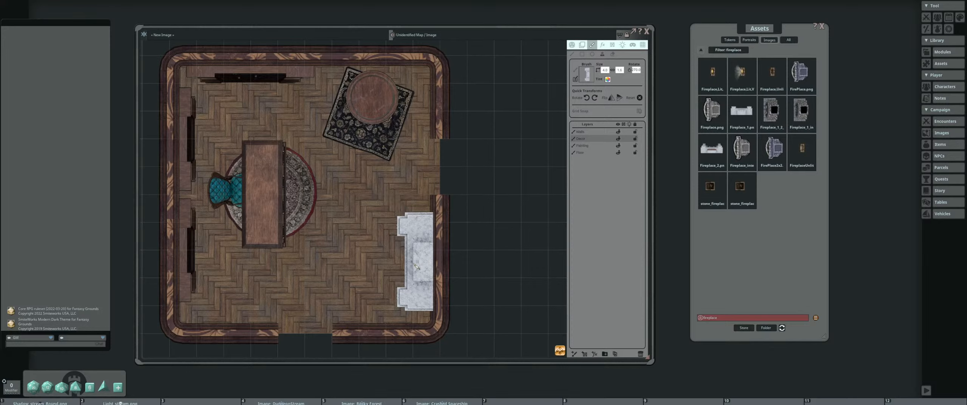
key("ctrl")
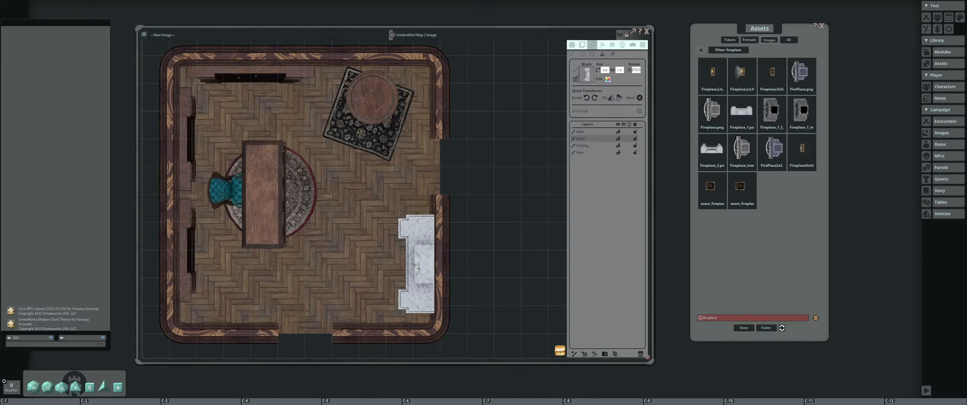
mouse_move(741, 110)
left_mouse_down()
mouse_move(698, 141)
mouse_move(590, 81)
left_mouse_up()
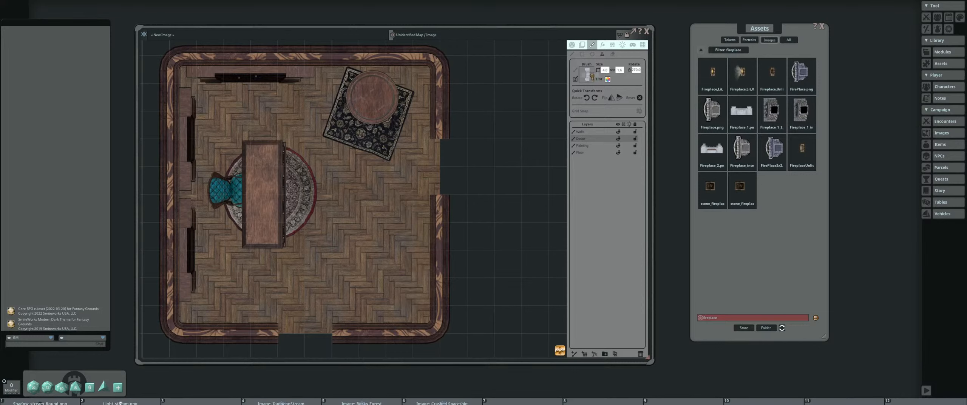
left_click(586, 98)
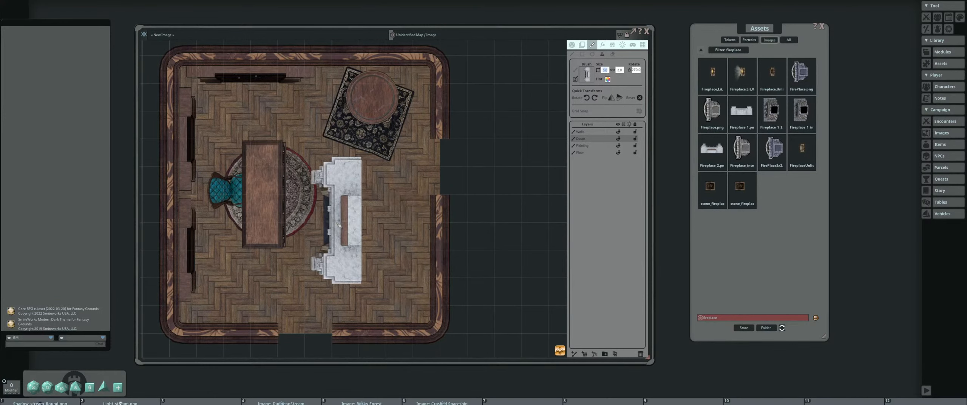
key("Return")
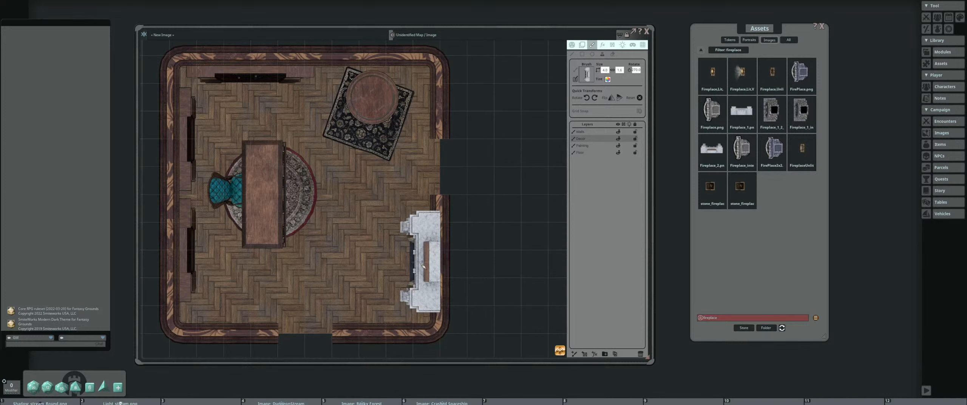
left_click(424, 266)
scroll(293, 242, "down", 2)
scroll(365, 235, "up", 4)
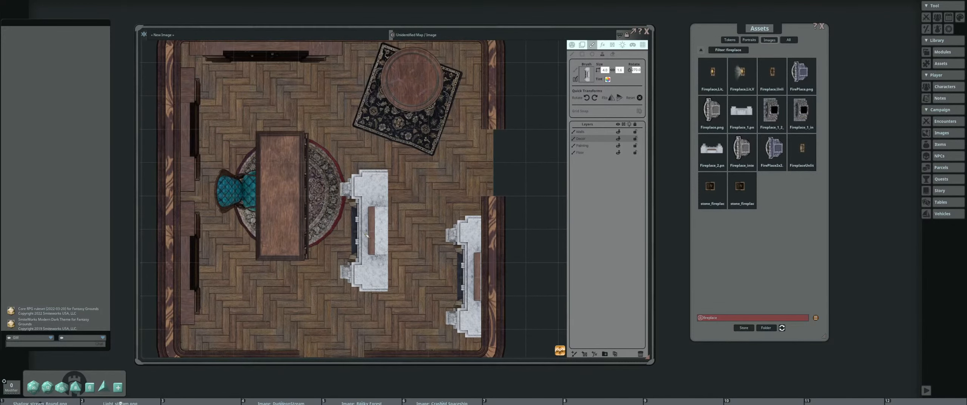
scroll(367, 236, "down", 1)
scroll(367, 236, "up", 1)
scroll(391, 227, "down", 1)
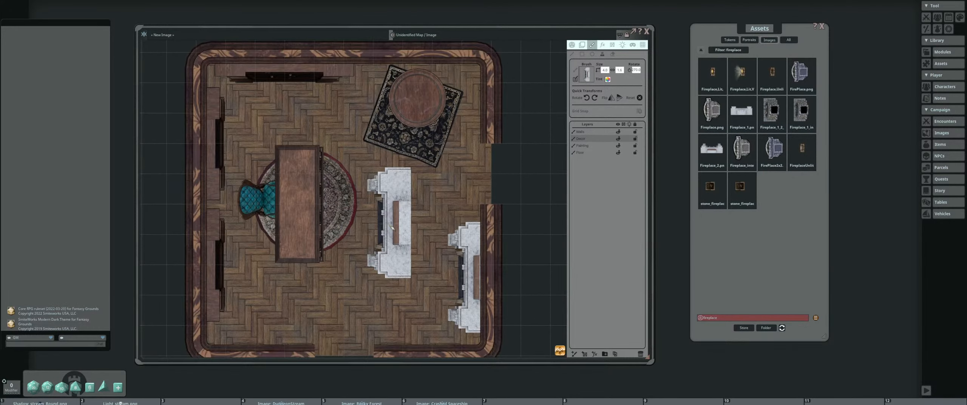
scroll(391, 227, "down", 1)
scroll(392, 226, "up", 1)
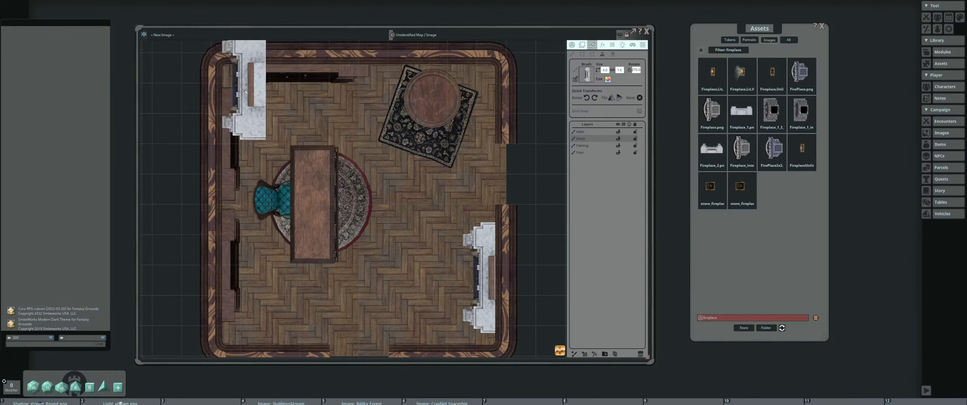
scroll(408, 227, "down", 1)
scroll(412, 215, "up", 1)
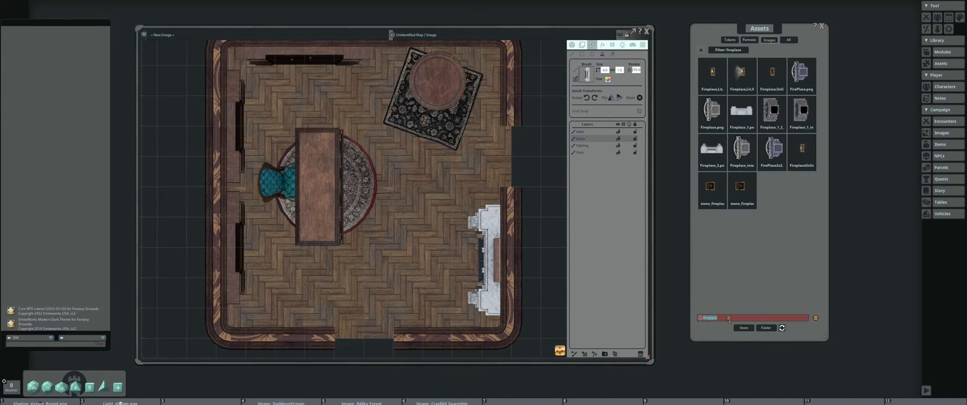
Clear the fireplace filter, open the FG Victorian Map Pack 1 folder and search it for telephone
key("BackSpace")
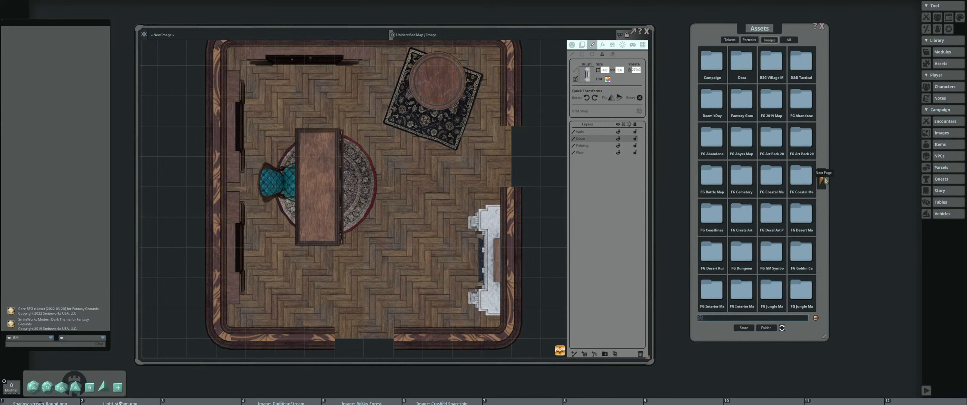
scroll(708, 161, "down", 1)
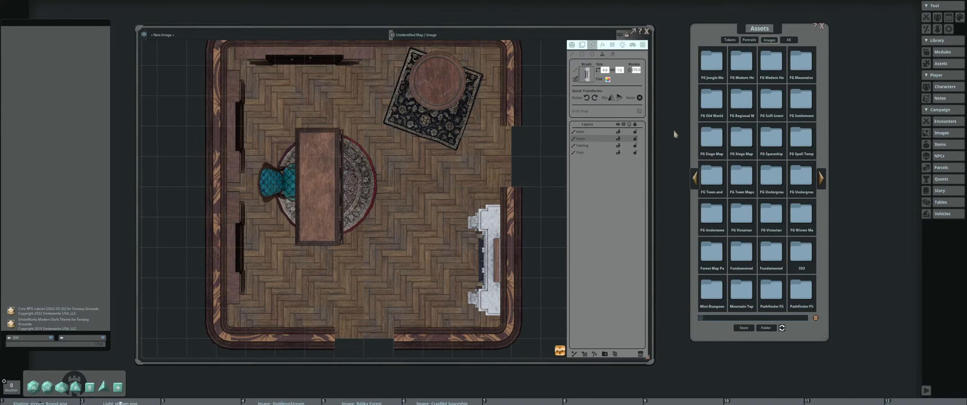
left_click(741, 213)
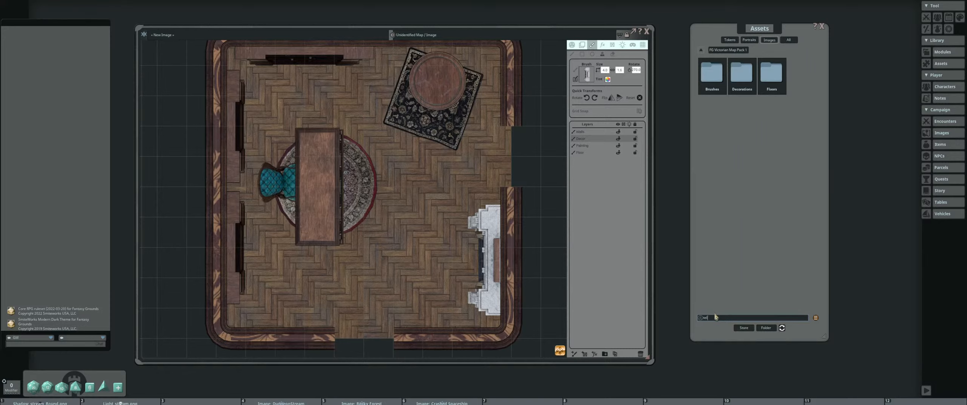
key("Return")
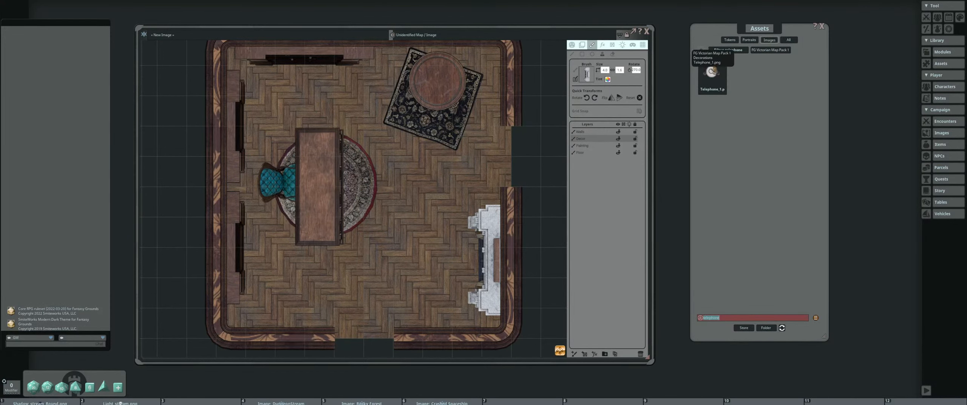
Place the Telephone_1 image at an angle on the lower end of the desk
left_click_drag(596, 76, 587, 75)
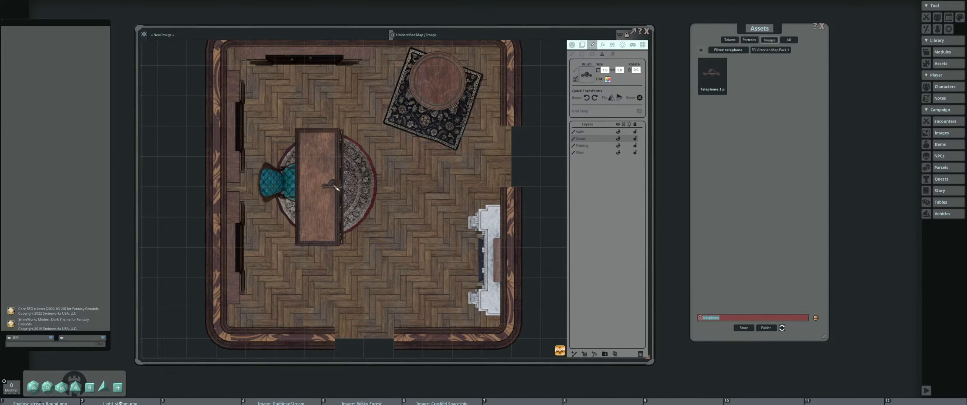
scroll(316, 212, "up", 2)
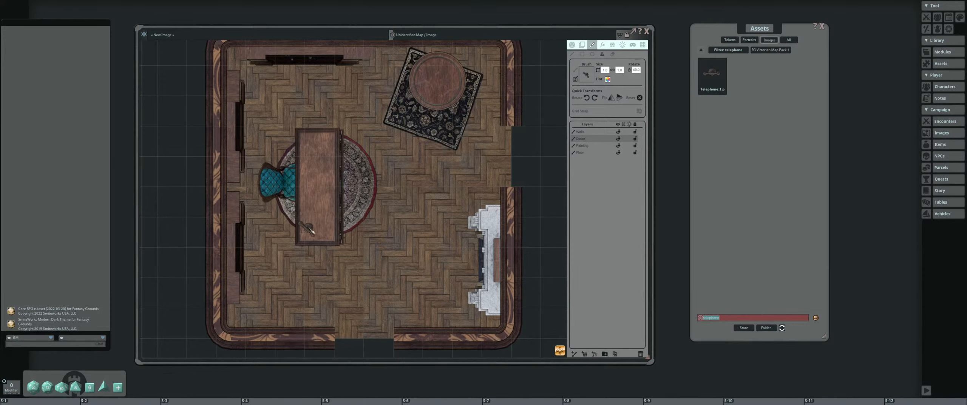
scroll(309, 226, "up", 3)
scroll(311, 228, "down", 4)
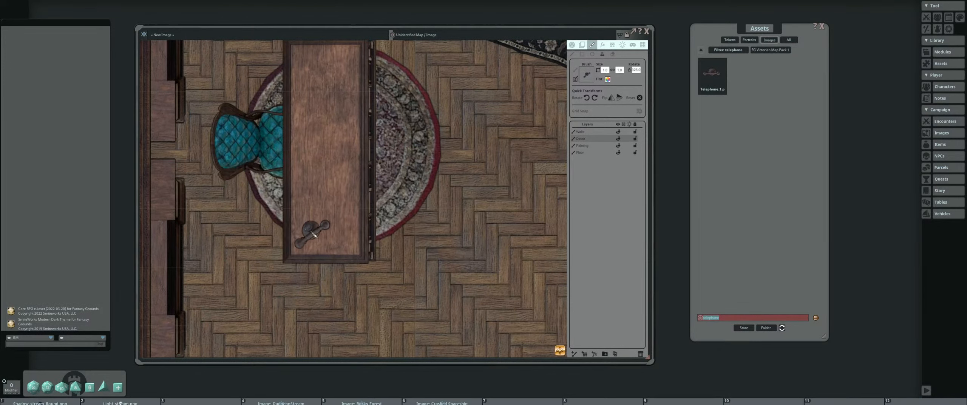
left_click(314, 234)
scroll(418, 225, "down", 4)
left_click_drag(443, 224, 410, 220)
scroll(378, 204, "down", 2)
scroll(398, 214, "down", 1)
scroll(426, 207, "up", 2)
scroll(450, 208, "down", 1)
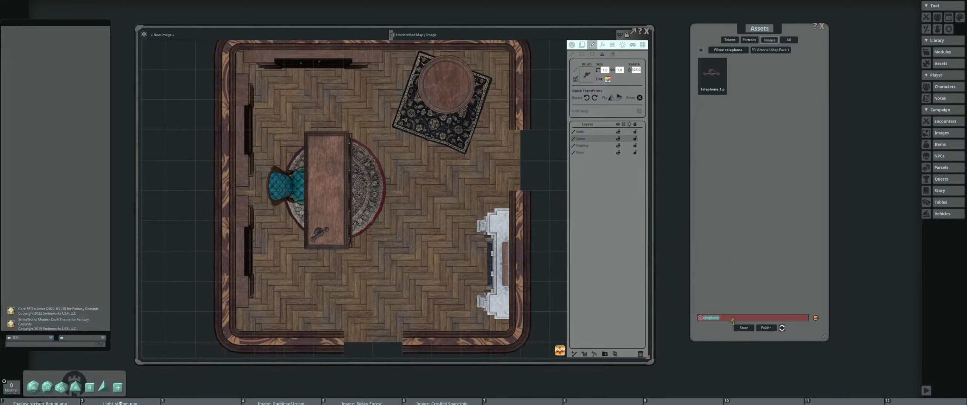
Search the Victorian pack for candle, then leave the folder and search all image assets for candle
key("Return")
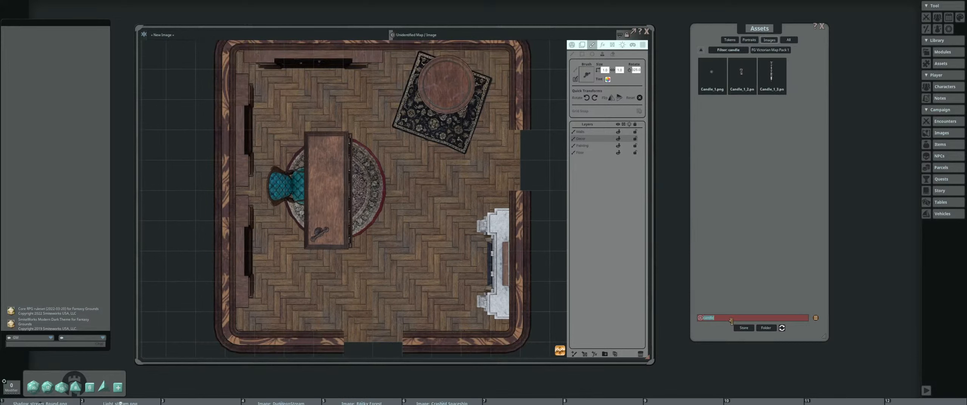
left_click(737, 52)
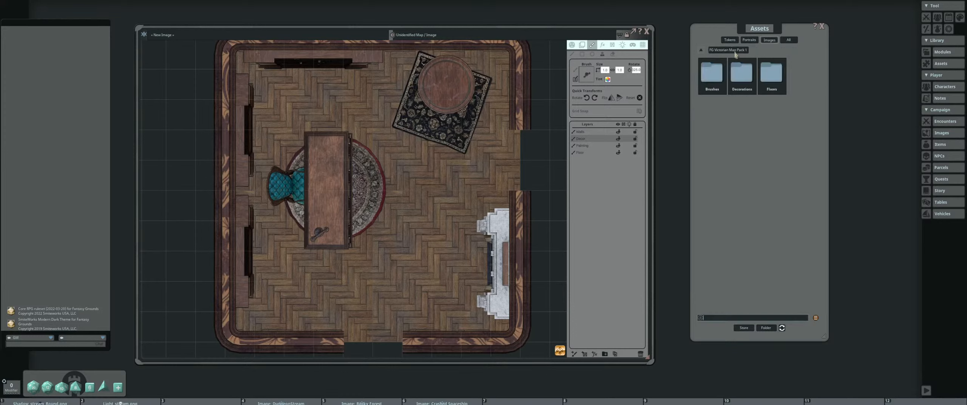
left_click(701, 51)
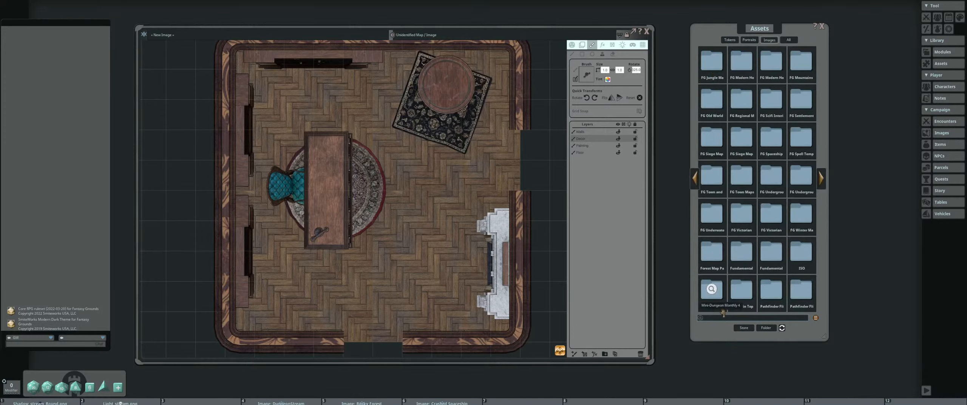
left_click(712, 292)
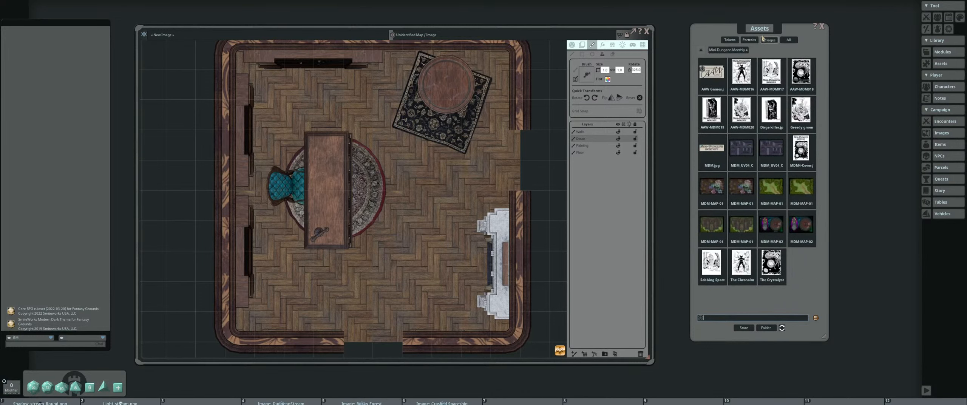
left_click(702, 51)
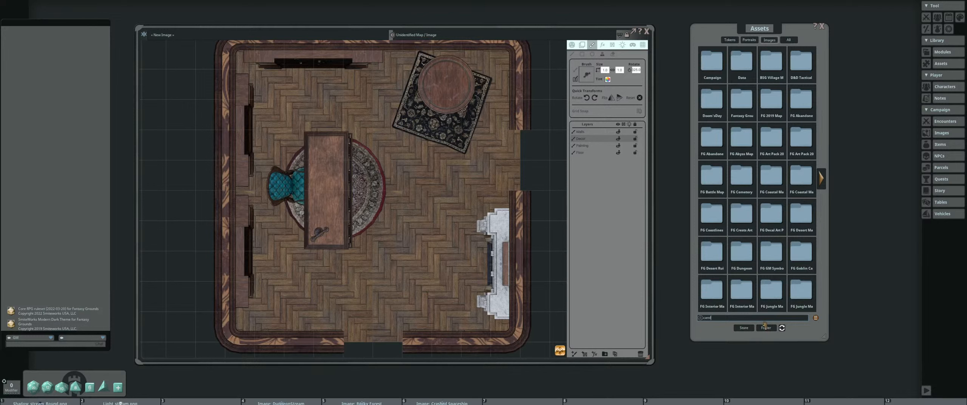
key("Return")
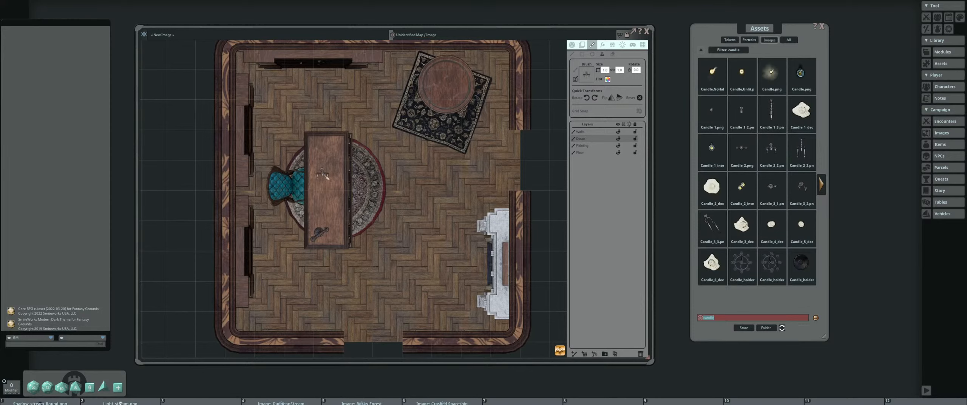
Place the Candle_2 image diagonally on the round table
scroll(330, 184, "up", 3)
scroll(453, 94, "down", 13)
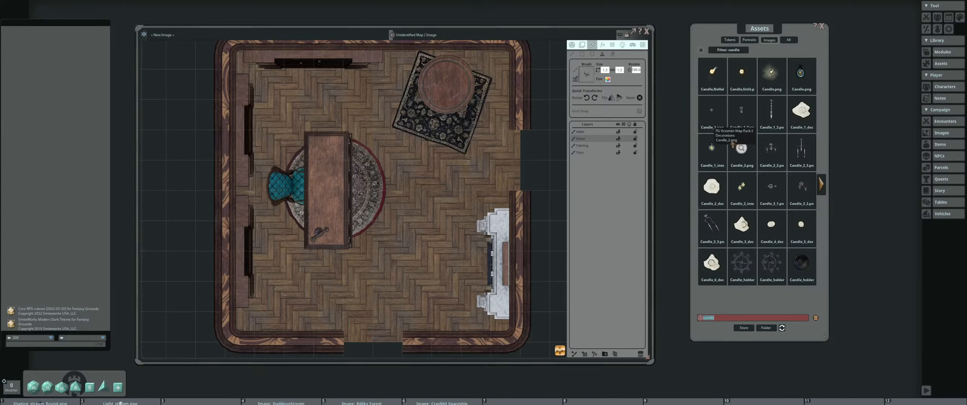
scroll(438, 83, "up", 3)
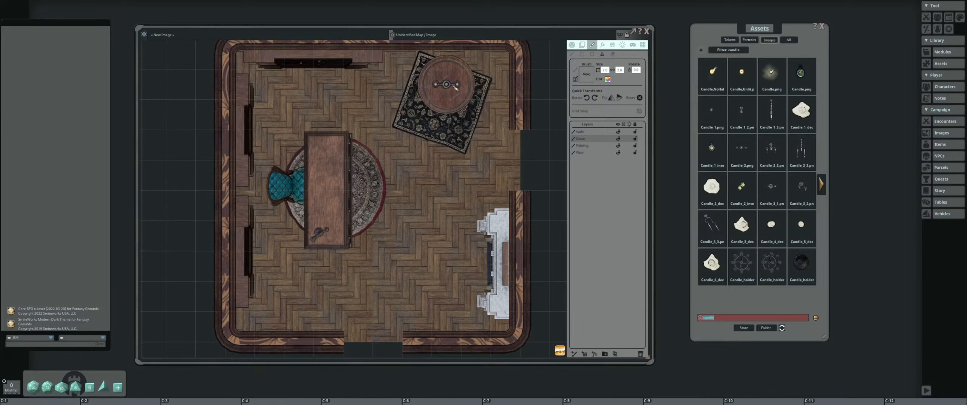
scroll(455, 82, "up", 4)
scroll(457, 81, "up", 2)
left_click(457, 80)
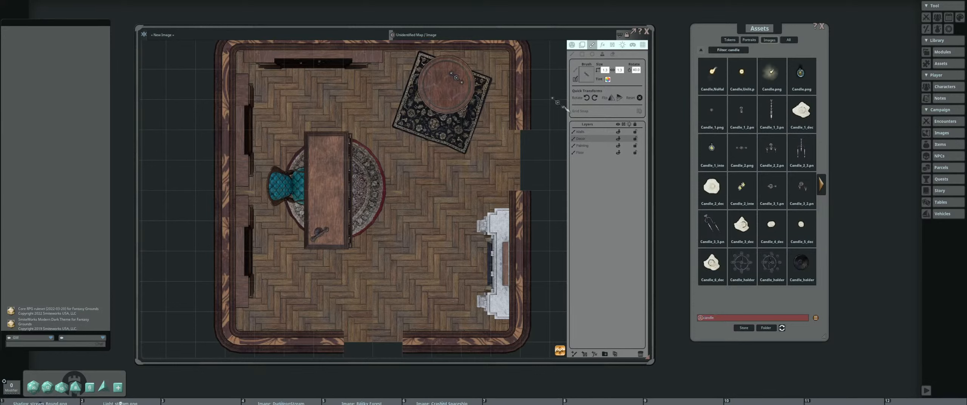
Place another candle image at an angle on the desk, at the end opposite the telephone
scroll(334, 152, "up", 3)
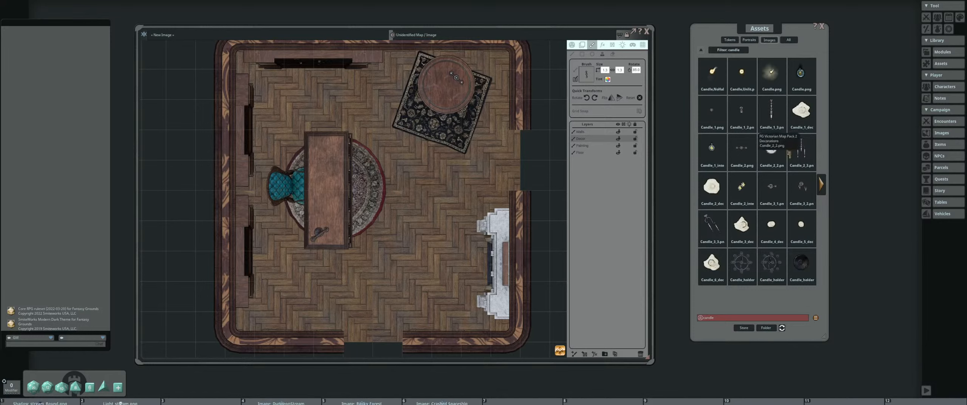
scroll(329, 158, "down", 3)
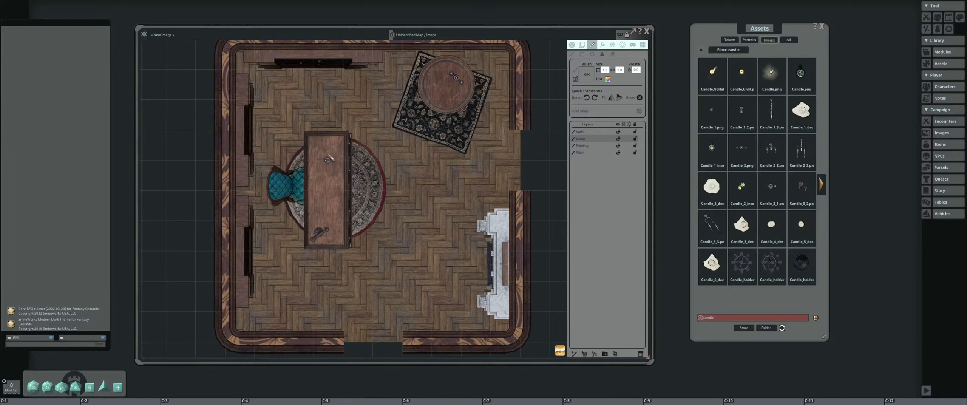
scroll(326, 151, "up", 3)
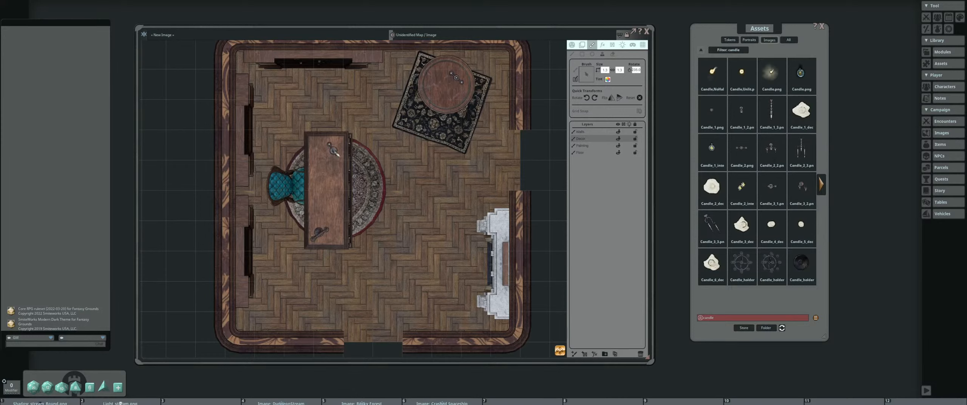
scroll(344, 206, "up", 2)
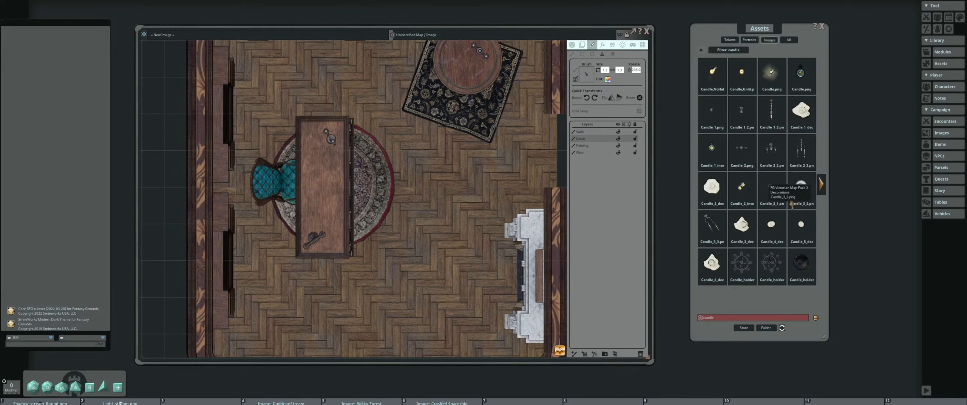
Place the round Candlestick_1 image from the second page of candle results, scaled down, on the upper end of the fireplace mantel
left_click(821, 184)
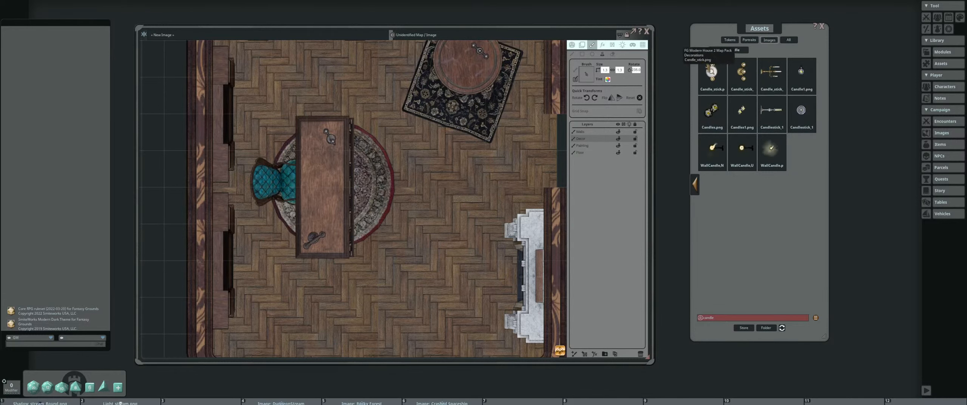
mouse_move(805, 119)
left_mouse_down()
mouse_move(612, 63)
mouse_move(588, 72)
left_mouse_up()
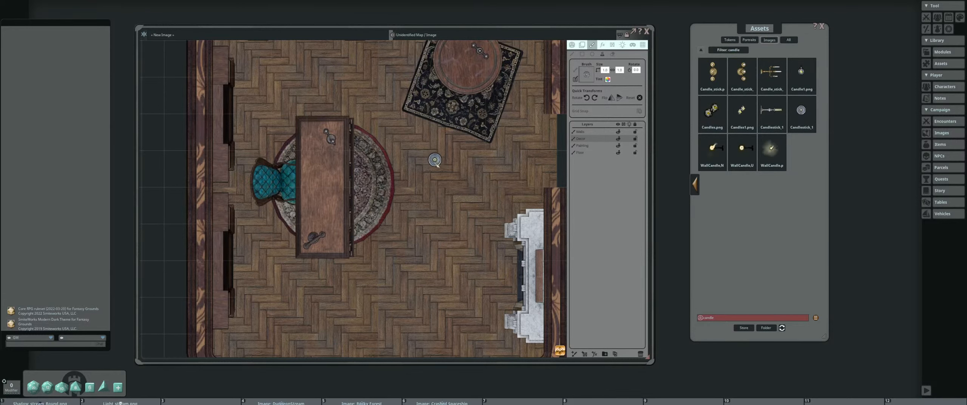
left_click_drag(435, 160, 386, 201)
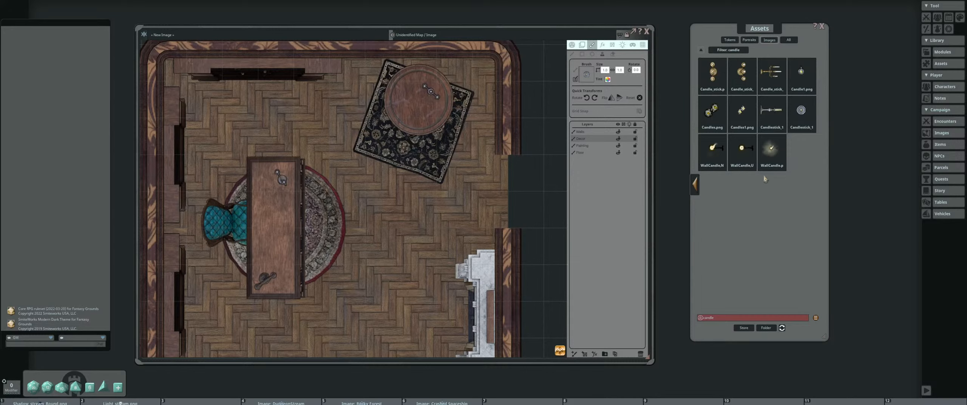
scroll(418, 118, "down", 2)
left_click_drag(435, 223, 410, 133)
scroll(460, 179, "down", 13)
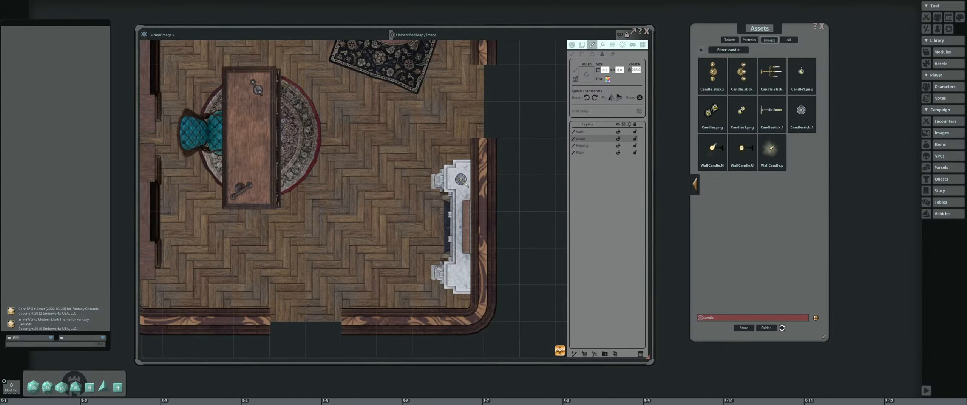
scroll(461, 180, "down", 4)
left_click(461, 180)
scroll(356, 132, "down", 3)
left_click_drag(356, 132, 411, 176)
scroll(403, 151, "up", 1)
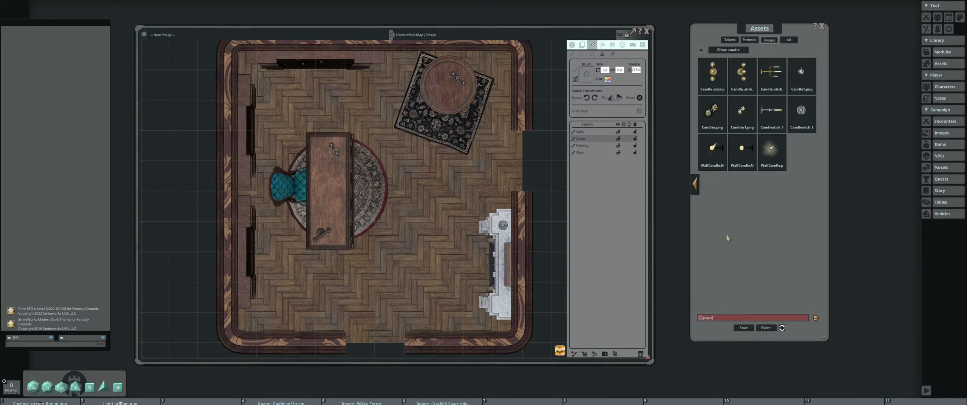
Search the image assets for paper and preview the Papers_2 decoration
key("Return")
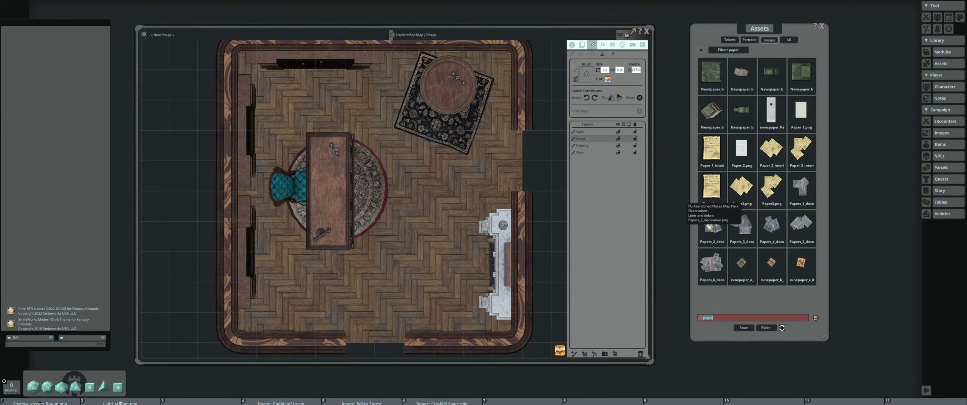
left_click(704, 225)
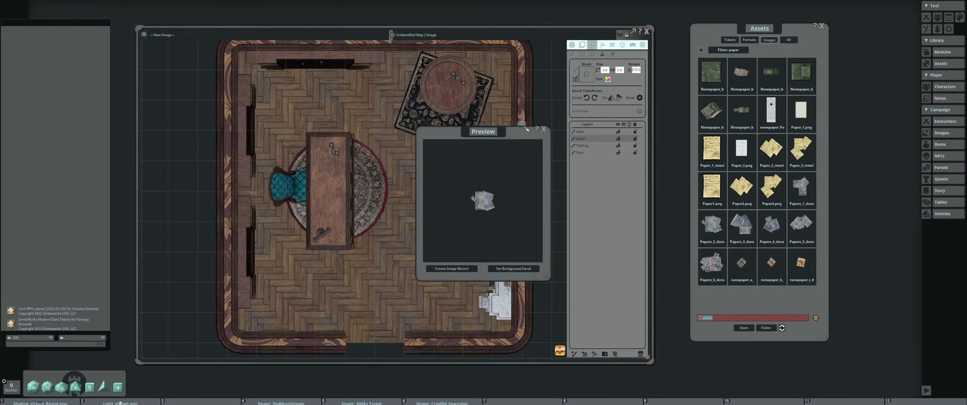
left_click(544, 130)
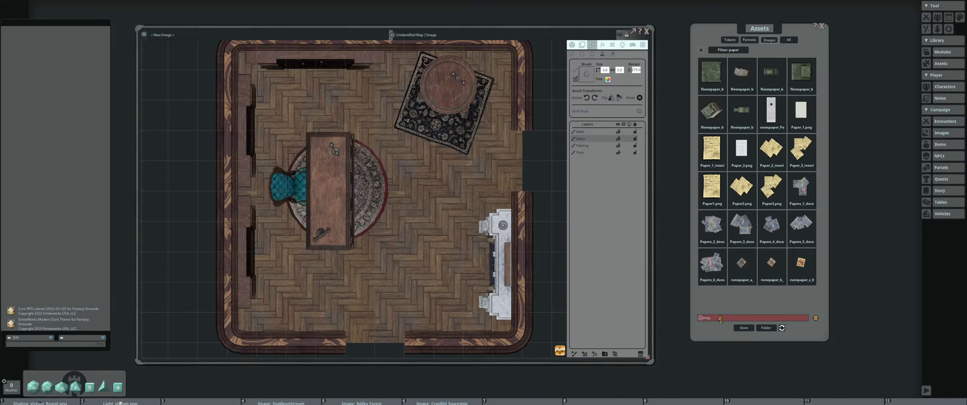
Search the image assets for magazine, preview Magazine_2 and place it turned at an angle on the round table beside the candle
key("BackSpace")
type("ine")
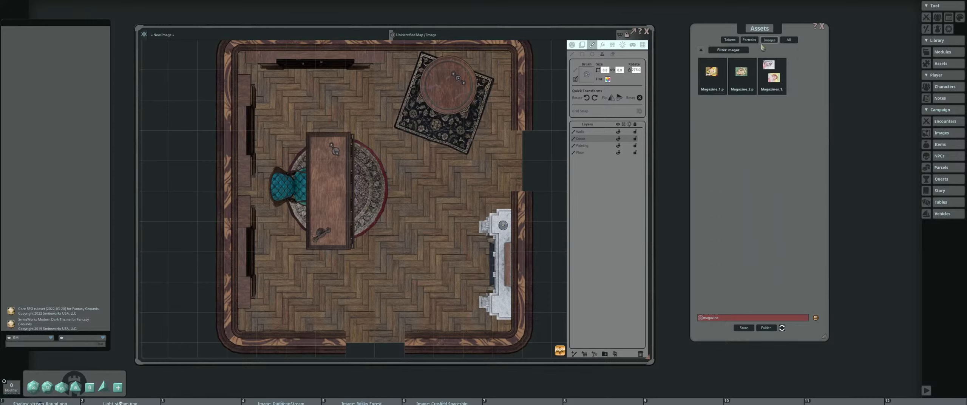
left_click(741, 71)
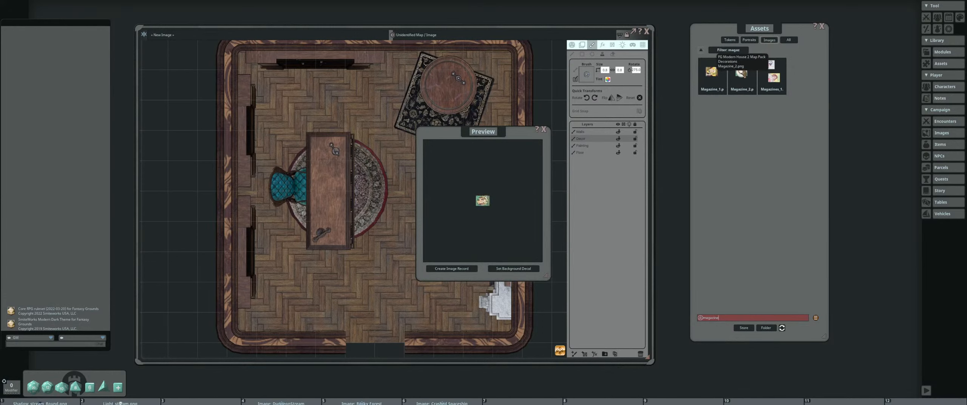
left_click(542, 130)
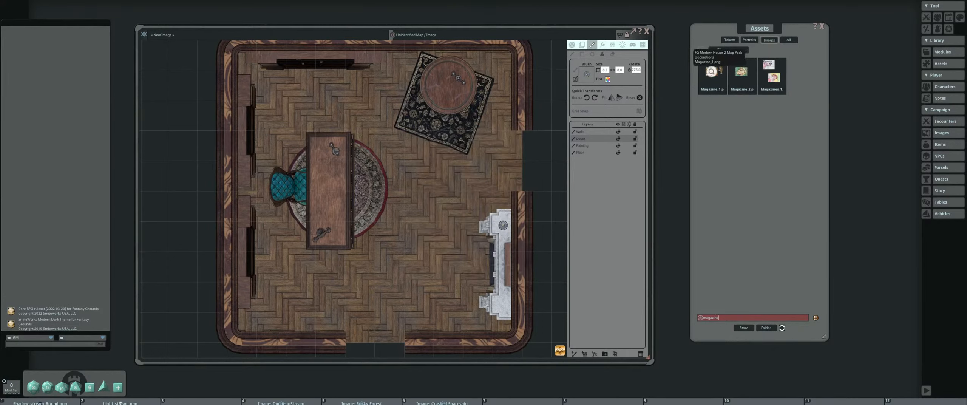
left_click(741, 71)
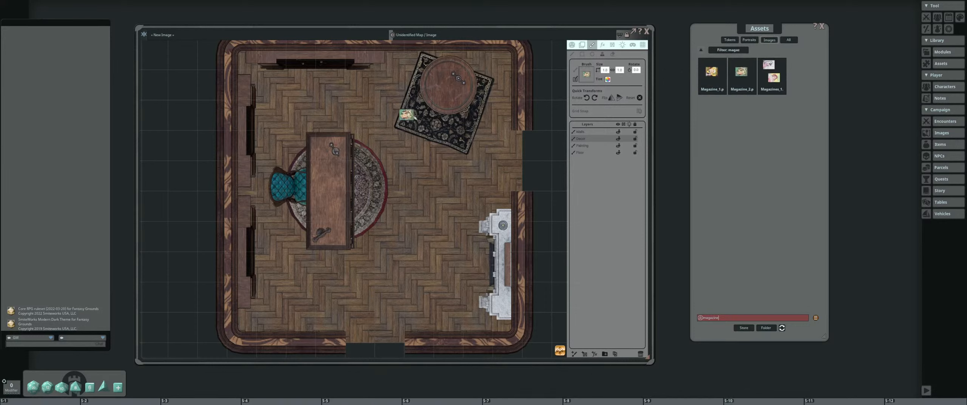
scroll(435, 80, "down", 7)
left_click(435, 80)
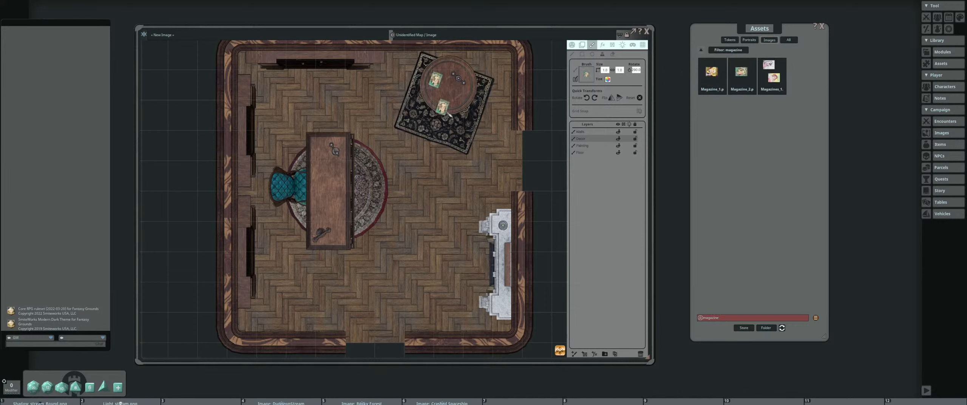
Place Magazine_1 at an angle on the round table, partly overlapping the magazine already there
left_click_drag(688, 69, 586, 75)
scroll(438, 90, "up", 2)
scroll(442, 90, "down", 3)
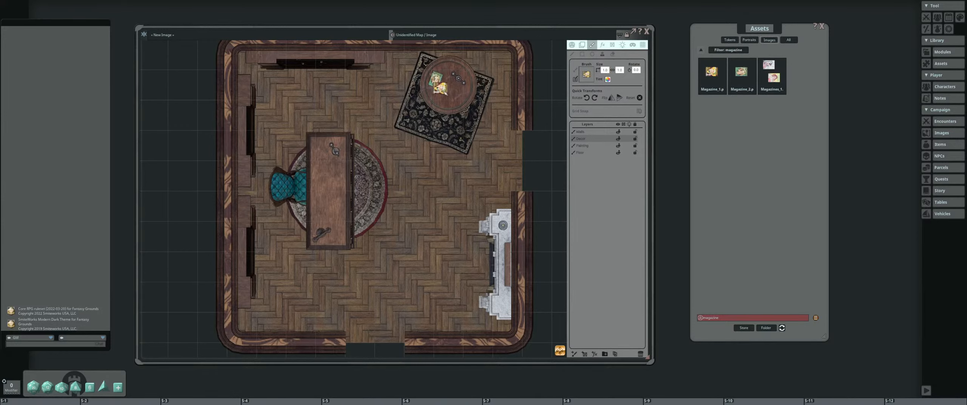
left_click(442, 90)
scroll(428, 97, "up", 3)
scroll(438, 94, "down", 3)
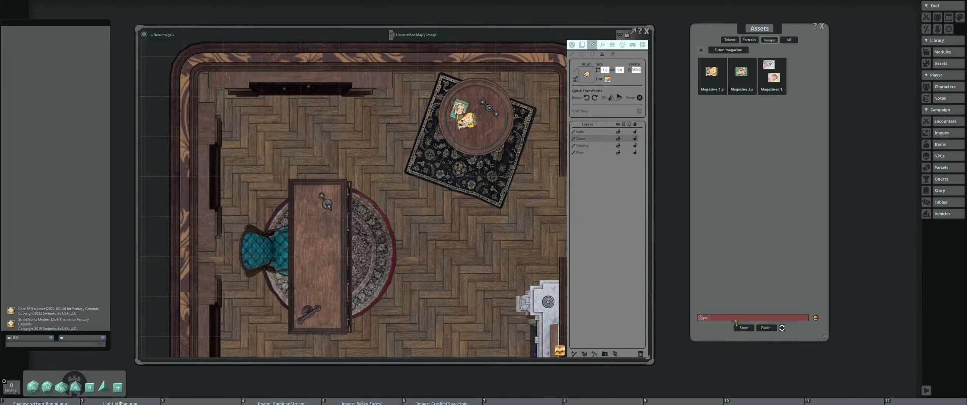
Search the image assets for paper and place two overlapping Paper_2 sheets at different angles on the middle of the desk
key("Return")
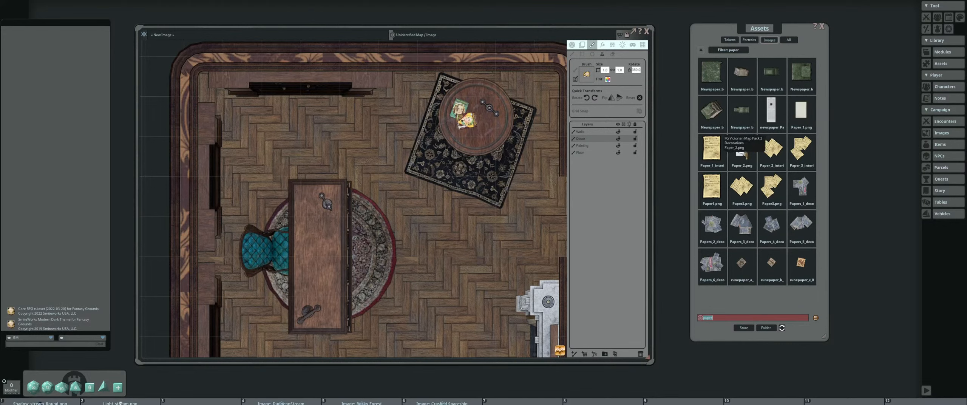
left_click_drag(743, 154, 589, 75)
scroll(313, 235, "up", 5)
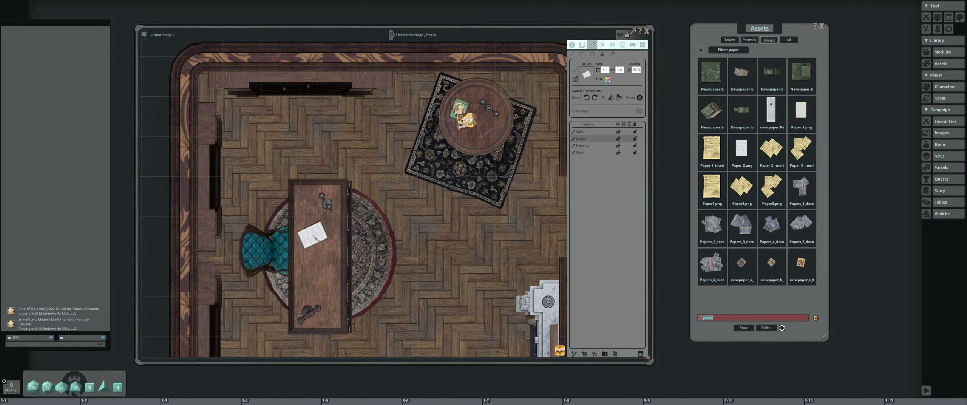
scroll(313, 235, "up", 1)
left_click(313, 235)
scroll(313, 236, "up", 3)
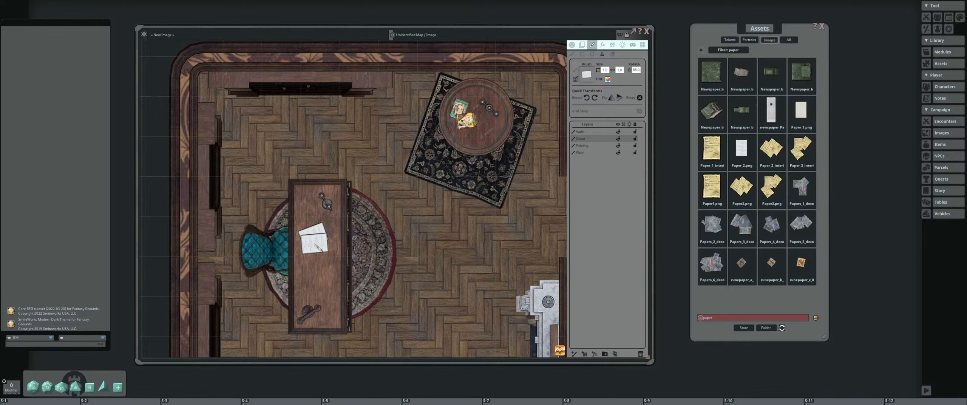
scroll(315, 244, "up", 2)
left_click(314, 242)
Search the image assets for letter and place Letter_1, turned at an angle, over the edge of the papers on the desk
scroll(493, 230, "down", 3)
left_click_drag(461, 237, 447, 217)
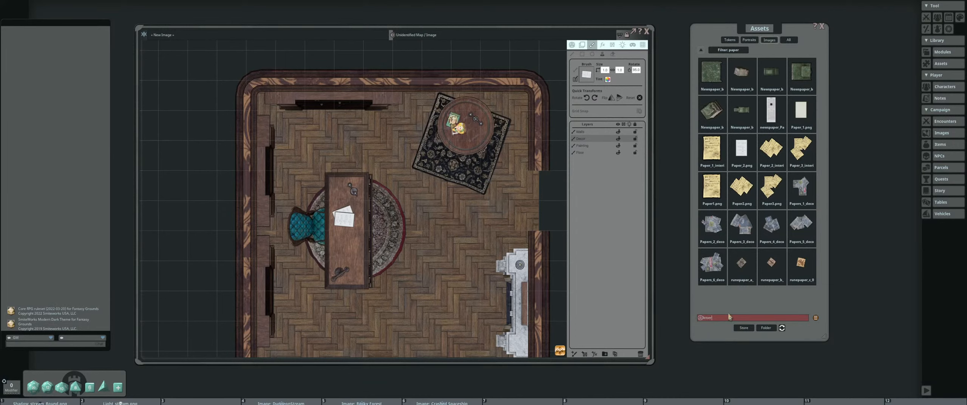
key("Return")
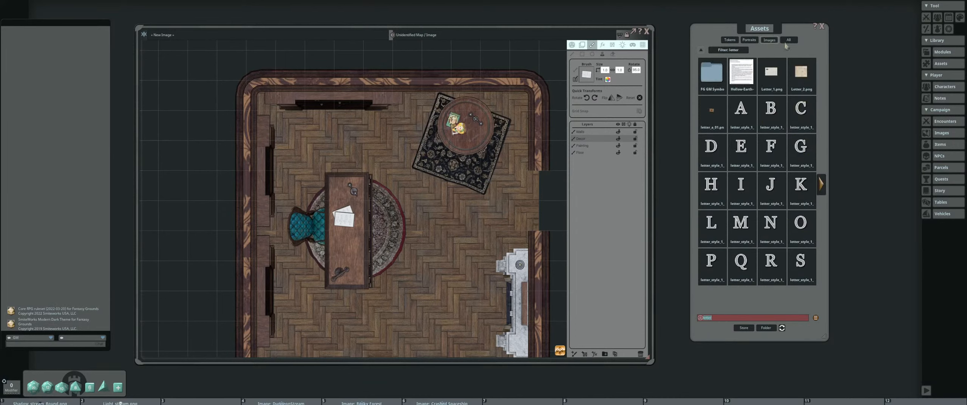
left_click(771, 74)
scroll(346, 208, "down", 11)
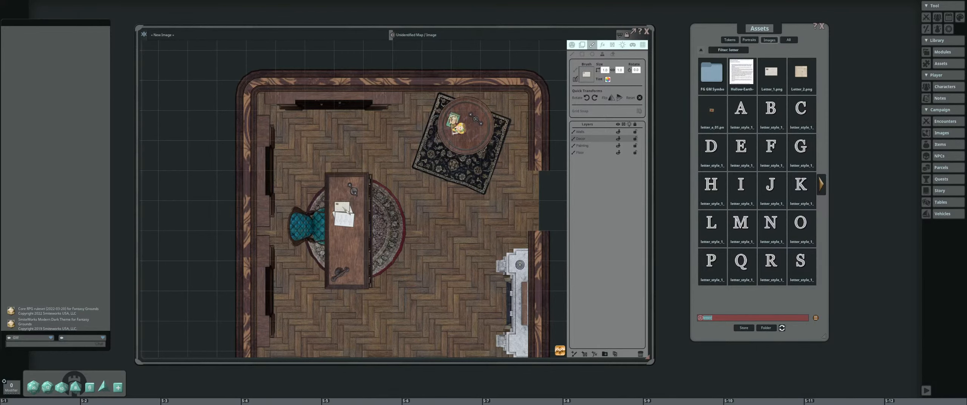
scroll(341, 213, "up", 1)
left_click(340, 210)
scroll(368, 217, "up", 4)
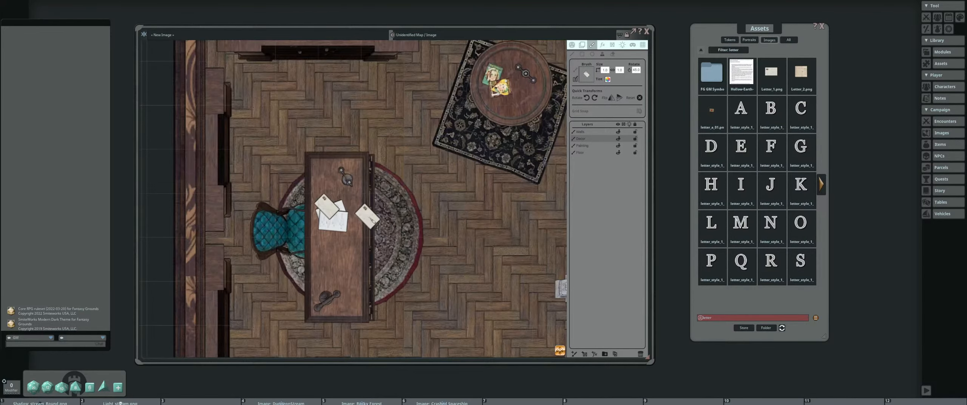
Search the image assets for inkwell and place a rotated Inkwell_1 on the desk beside the candle near the papers
left_click(727, 317)
type("inkwell")
key("Return")
left_click(712, 73)
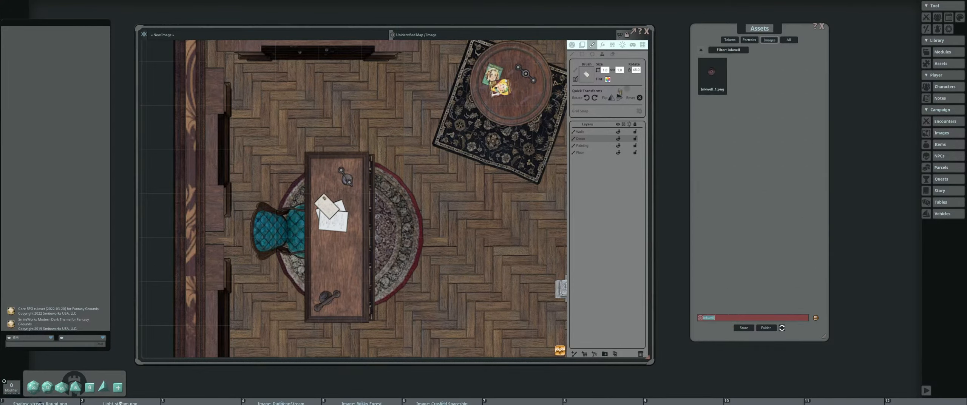
scroll(374, 208, "up", 16)
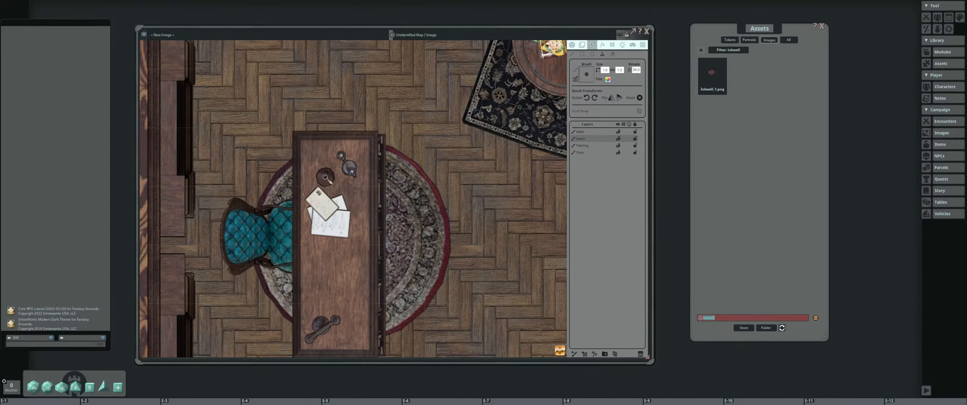
left_click(321, 161)
scroll(360, 197, "down", 7)
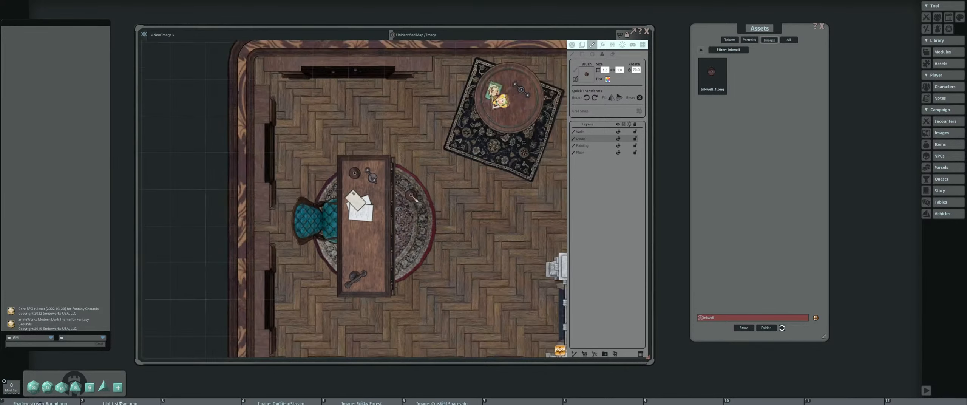
Search the image assets for book and place Books_2 from the second results page at the upper end of the left wall's upper bookshelf
scroll(369, 196, "up", 1)
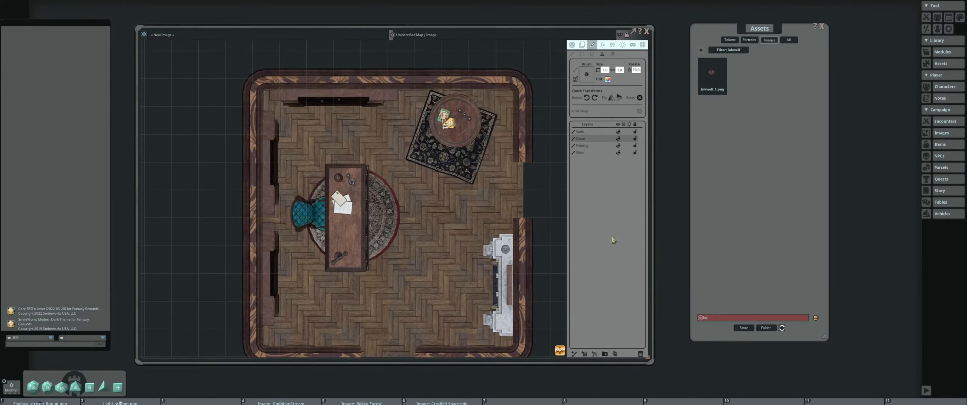
type("book")
key("Return")
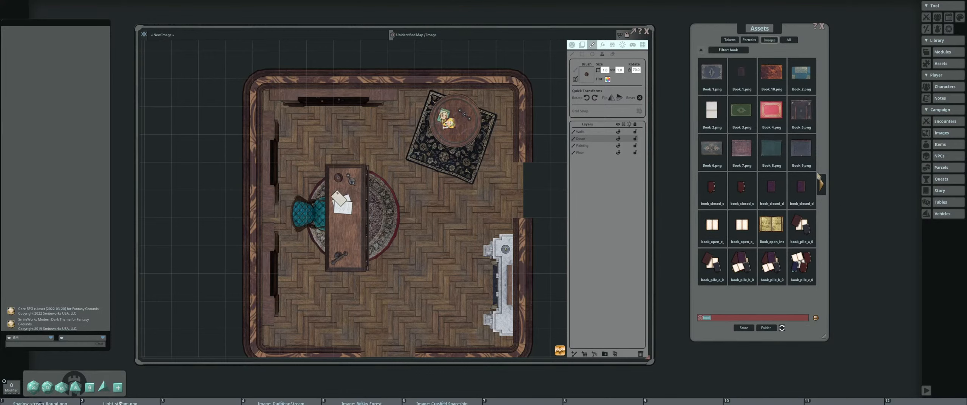
left_click(820, 184)
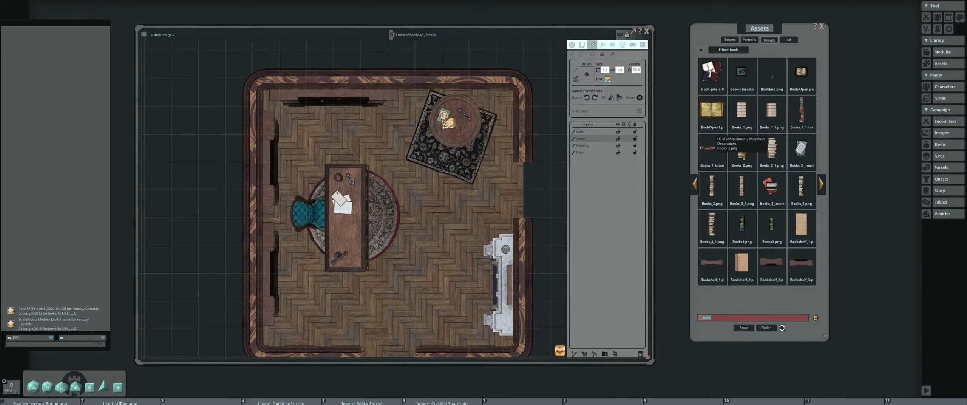
left_click(747, 145)
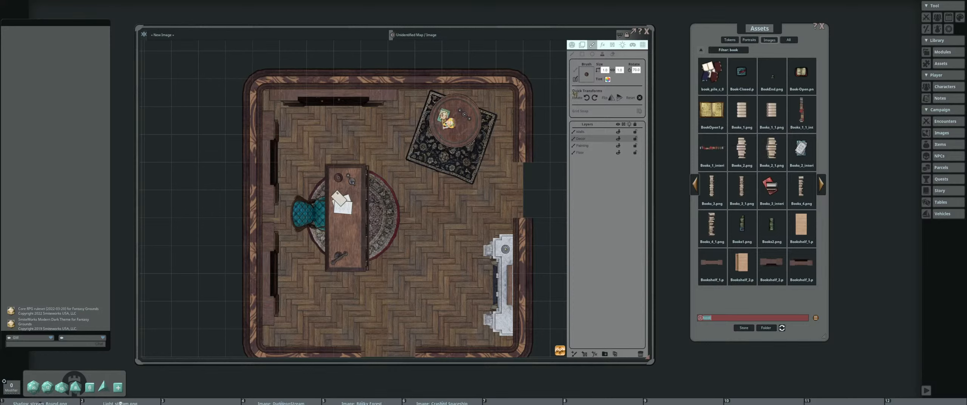
left_click(265, 126)
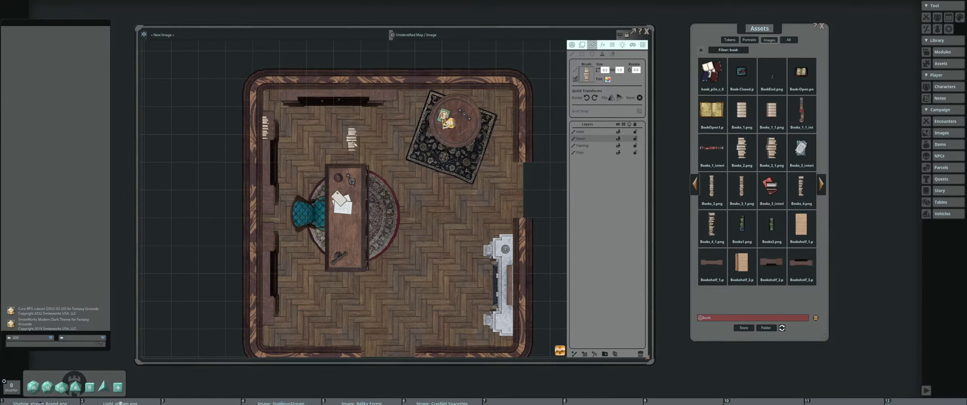
scroll(274, 165, "up", 2)
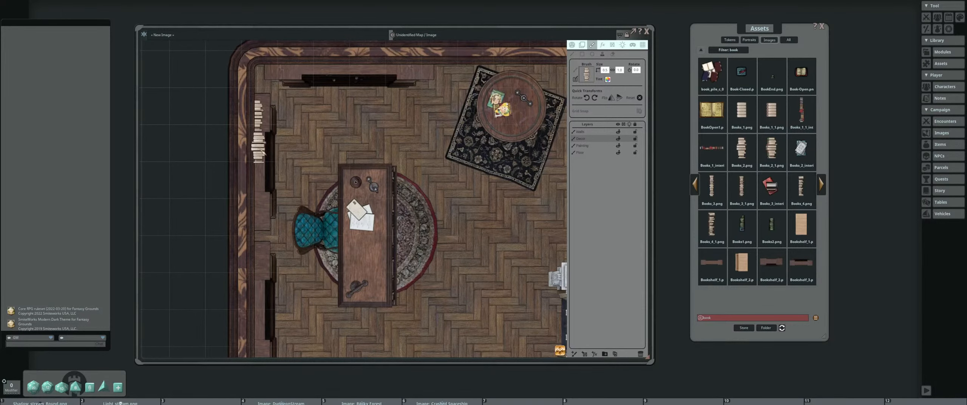
scroll(435, 187, "up", 4)
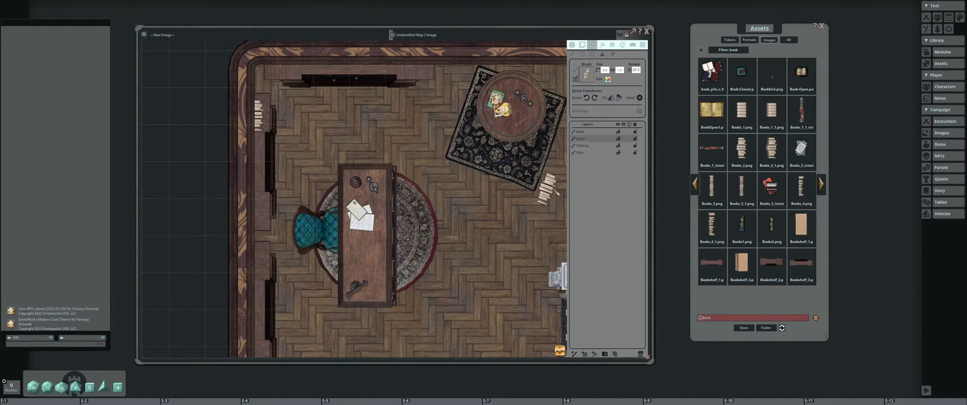
Place the red Books_3 interior decoration, scaled down and rotated, directly below the book row in the upper-left bookshelf
left_click(771, 185)
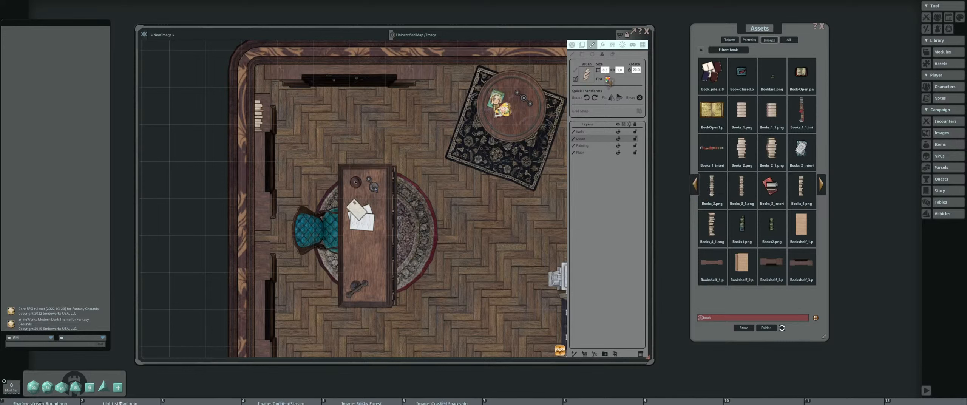
scroll(253, 160, "down", 20)
scroll(258, 154, "down", 2)
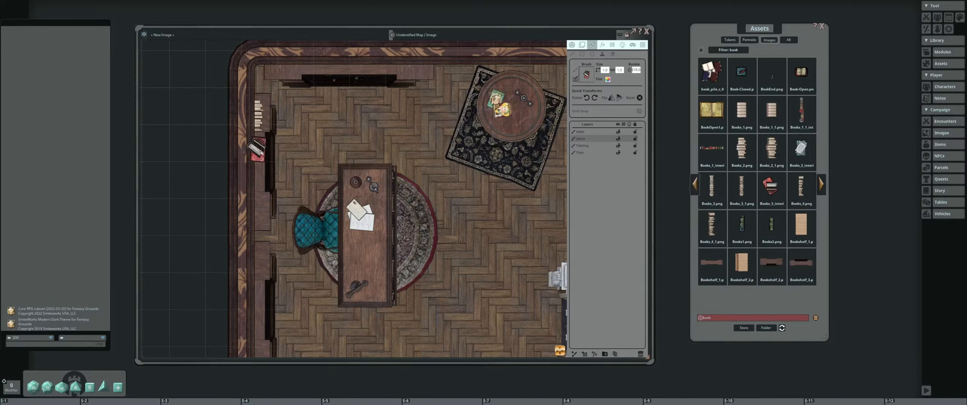
scroll(257, 152, "down", 2)
scroll(255, 150, "up", 4)
left_click(257, 143)
scroll(361, 144, "down", 3)
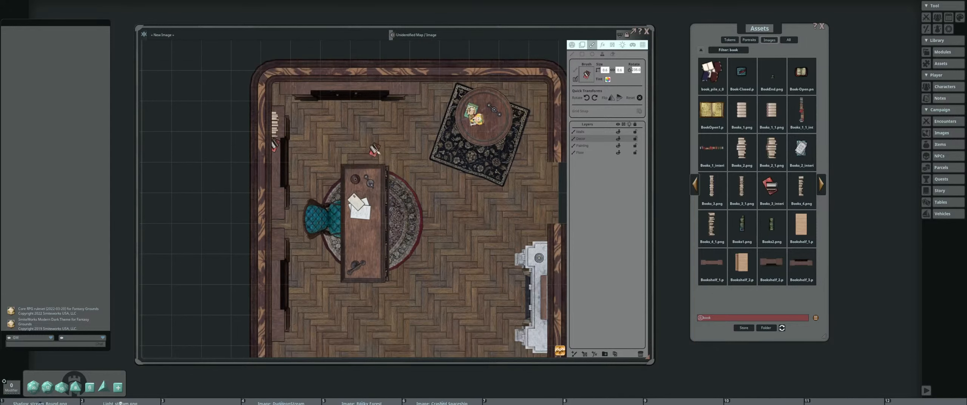
scroll(357, 130, "up", 2)
Place a longer, enlarged row of books below the red books to fill the rest of the upper-left bookshelf
left_click_drag(481, 138, 431, 151)
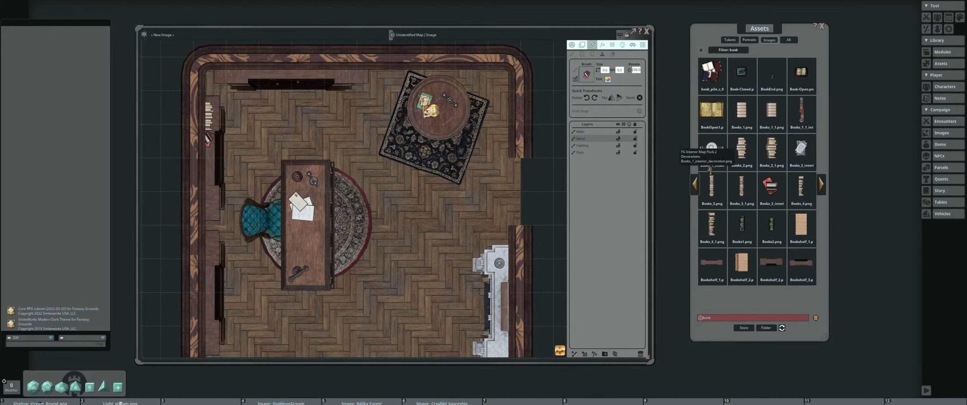
left_click_drag(603, 93, 587, 75)
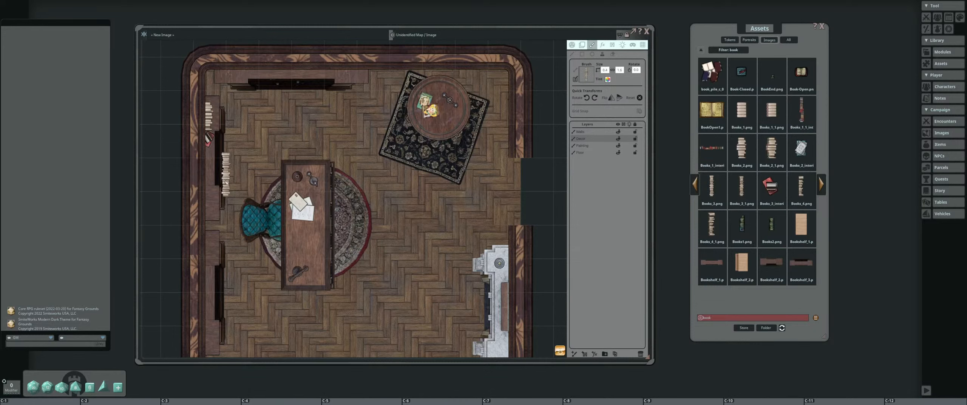
scroll(226, 175, "up", 1)
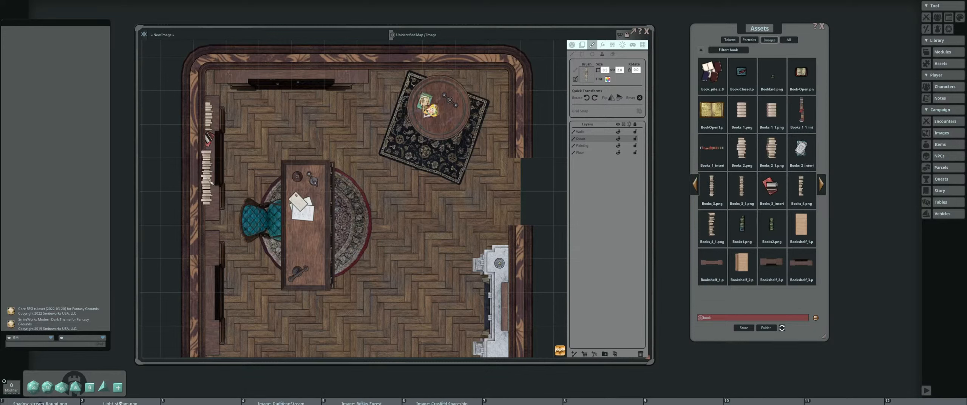
left_click_drag(226, 179, 266, 221)
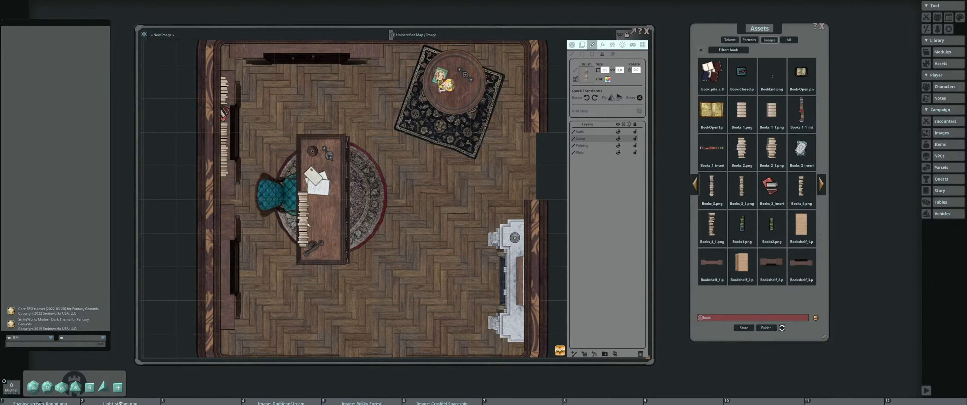
Try a more opaque grid and a green grid colour, restore the faint white grid, and return to the image brush
scroll(422, 206, "down", 3)
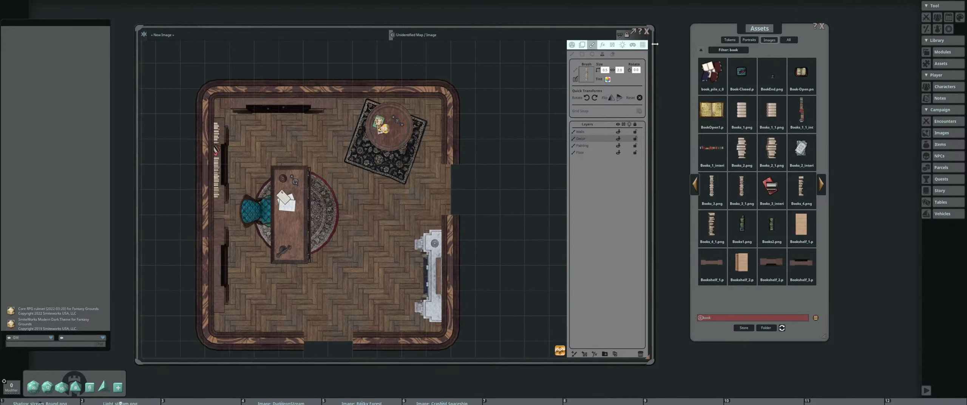
left_click(643, 45)
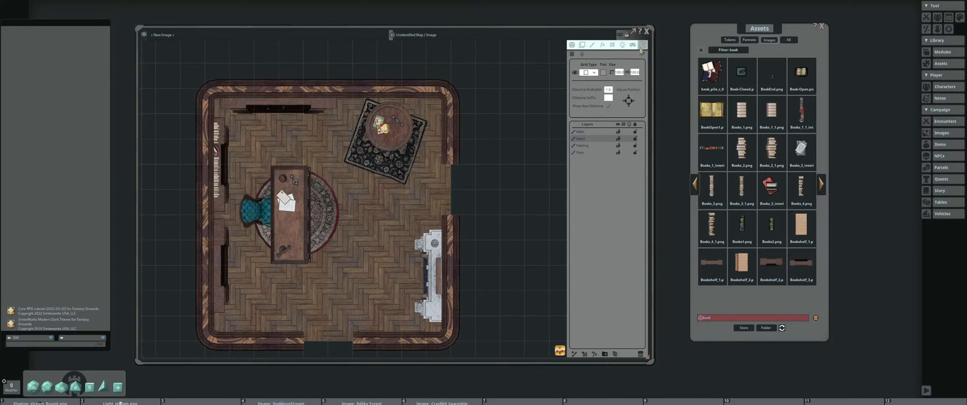
left_click(605, 73)
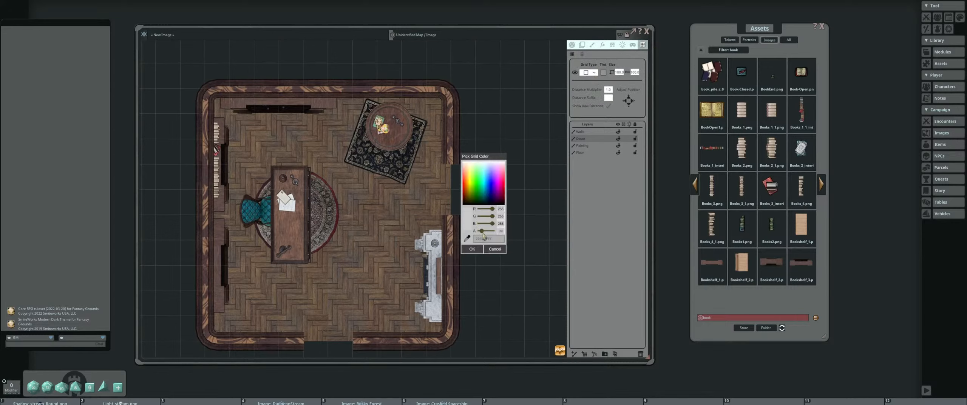
mouse_move(483, 236)
left_mouse_down()
mouse_move(498, 235)
mouse_move(489, 234)
left_mouse_up()
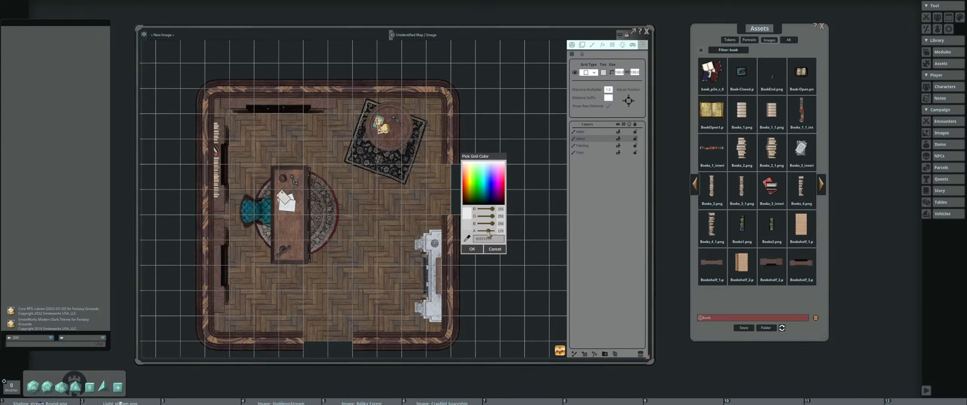
left_click_drag(485, 192, 476, 190)
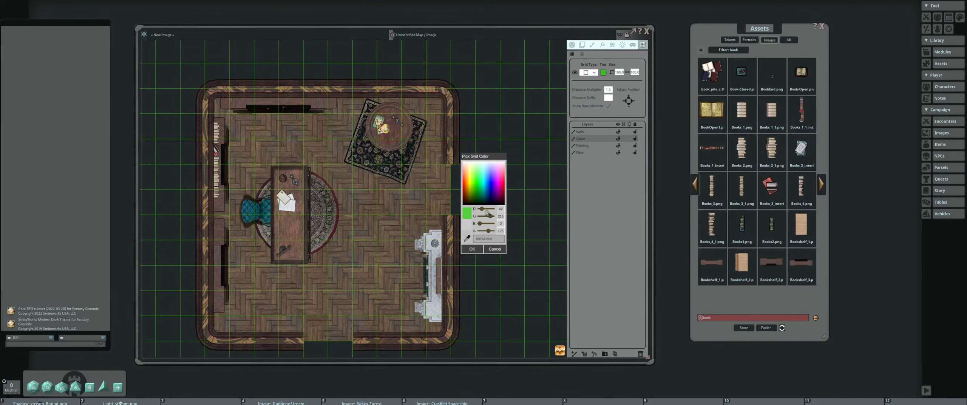
left_click_drag(490, 217, 515, 233)
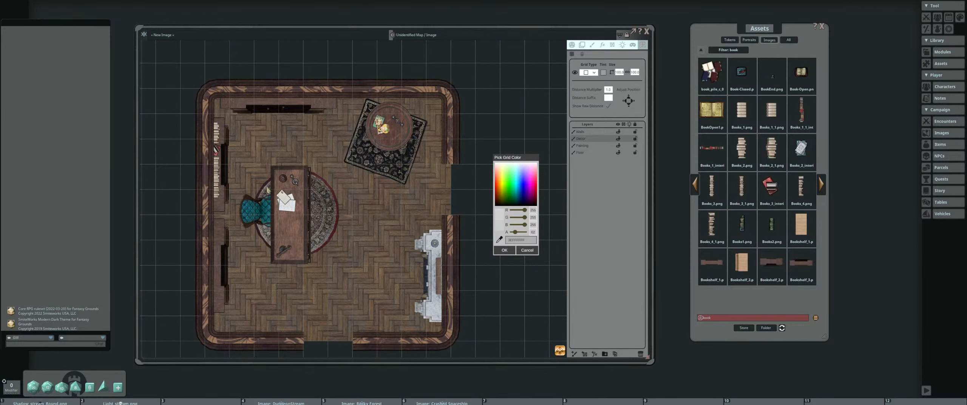
scroll(268, 190, "up", 2)
scroll(169, 98, "down", 2)
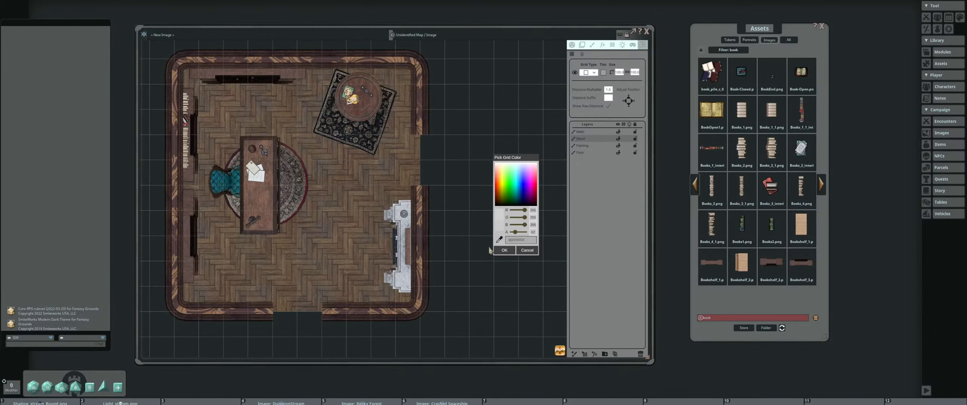
left_click(504, 250)
scroll(263, 219, "up", 2)
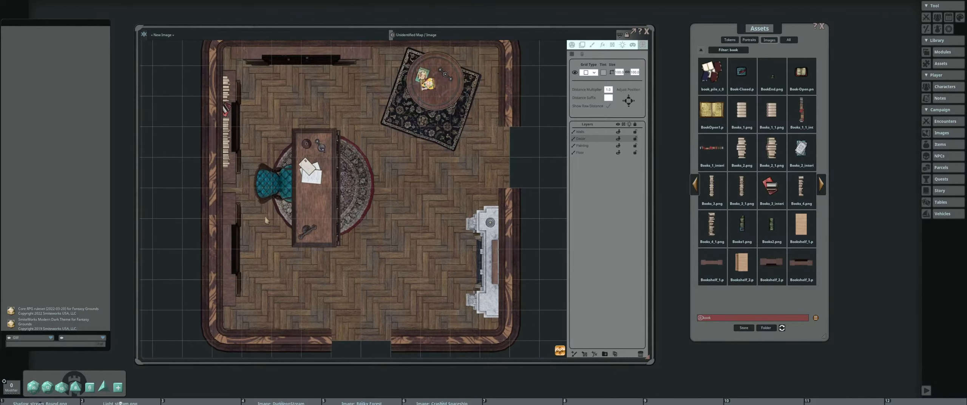
left_click(592, 45)
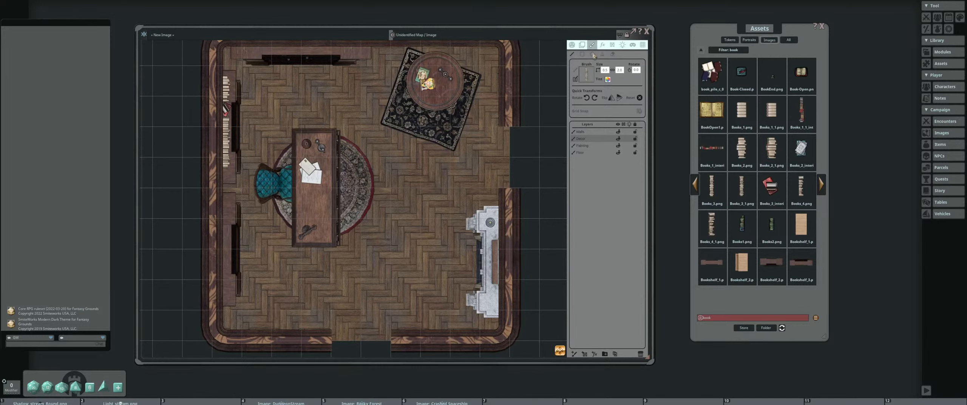
Load the grey Books_2 interior decoration into the image brush in place of the book row
left_click_drag(238, 220, 239, 202)
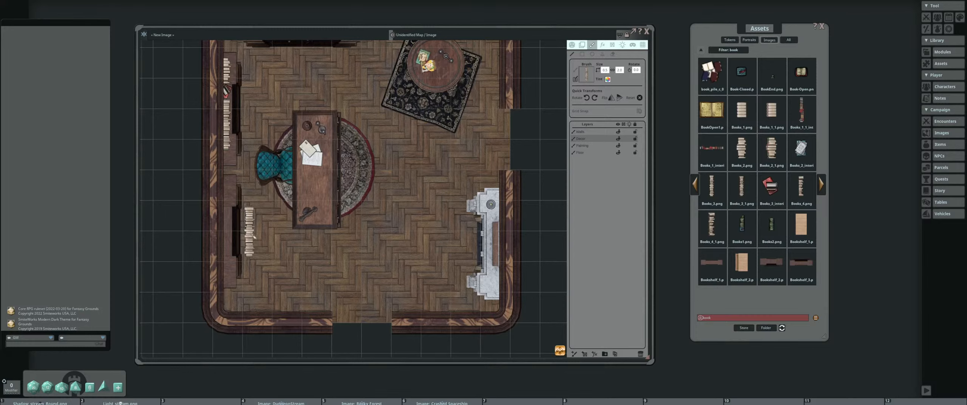
left_click_drag(253, 235, 242, 224)
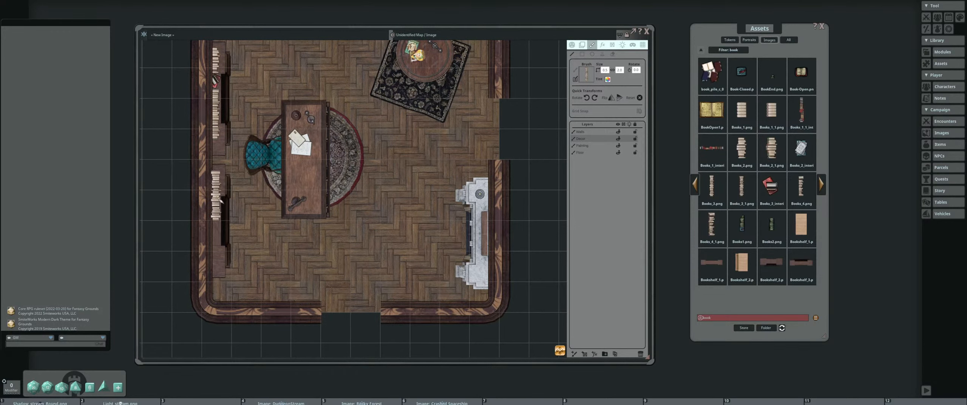
left_click_drag(352, 165, 354, 211)
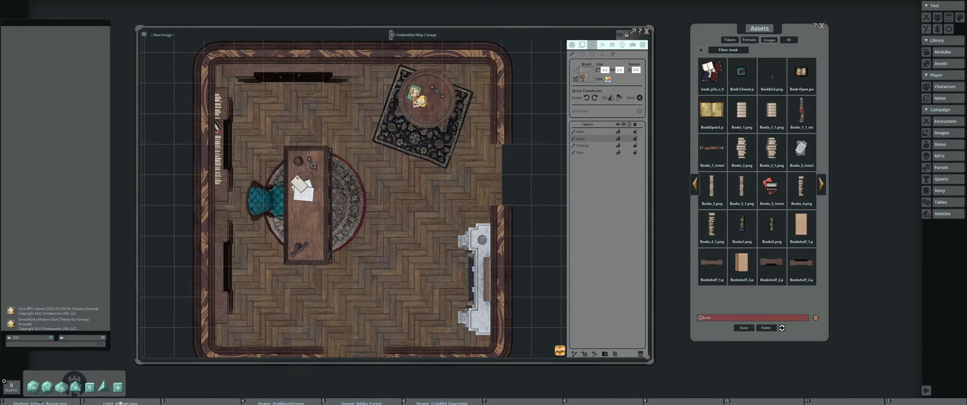
left_click_drag(582, 76, 585, 76)
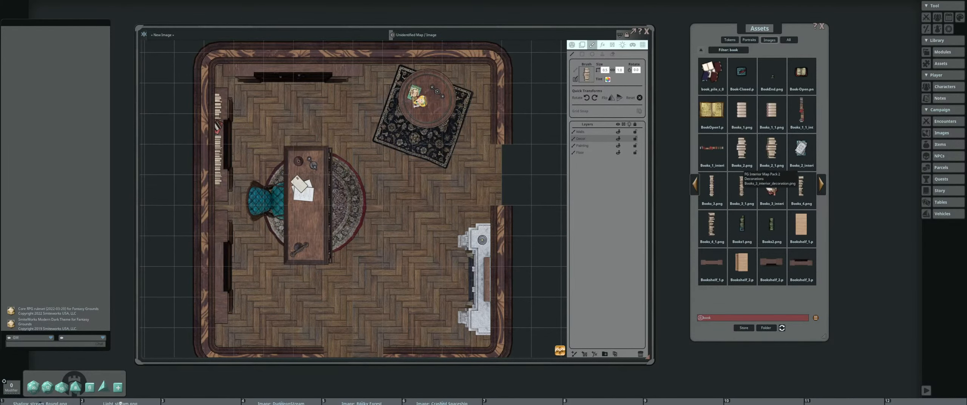
mouse_move(771, 188)
left_mouse_down()
mouse_move(767, 147)
mouse_move(586, 76)
left_mouse_up()
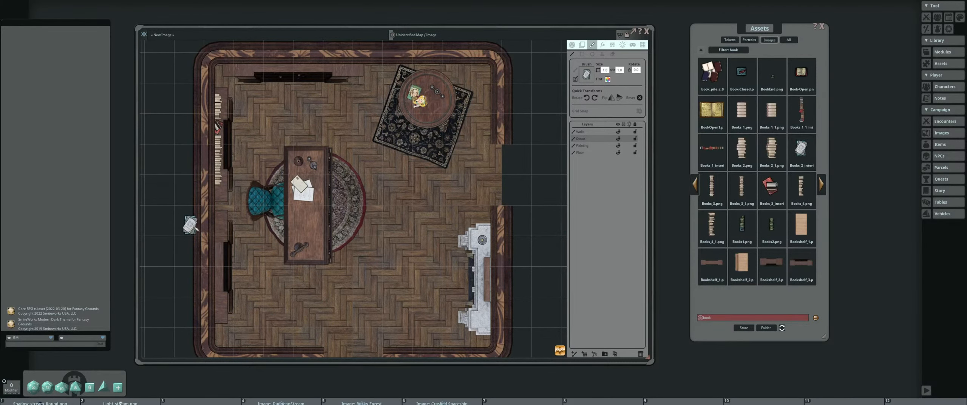
left_click_drag(195, 227, 362, 185)
scroll(255, 216, "down", 2)
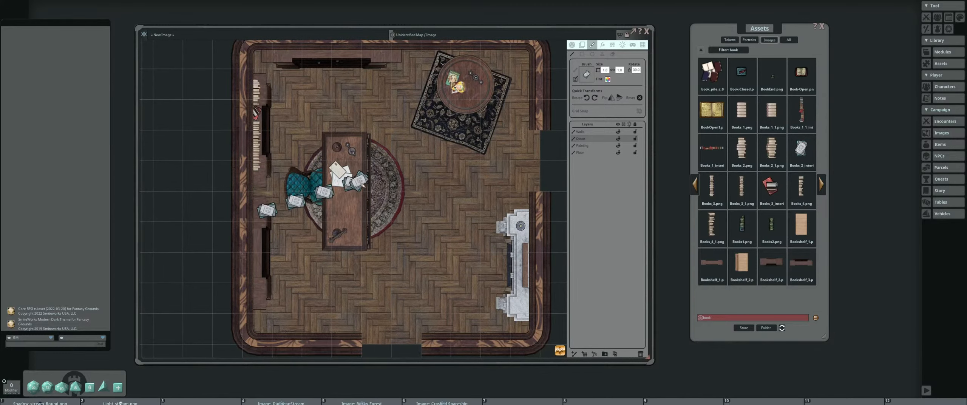
key("ctrl+z")
key("ctrl+z")
key("ctrl+z")
key("ctrl+z")
key("ctrl+z")
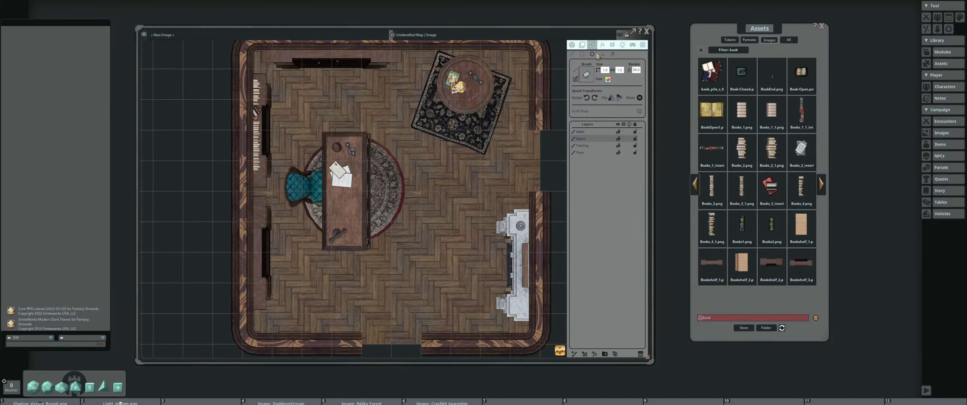
Place the grey Books_2 interior decoration, rotated, on the desk just below the loose papers
left_click_drag(285, 178, 293, 213)
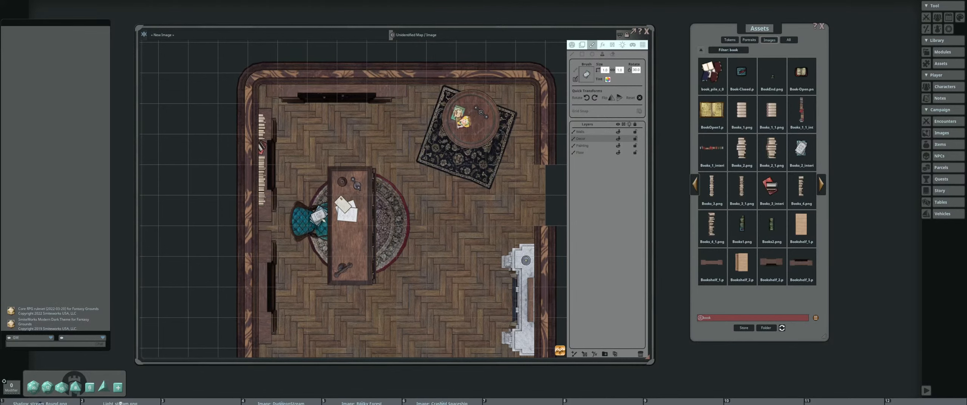
scroll(352, 235, "up", 2)
scroll(351, 241, "up", 3)
left_click(348, 239)
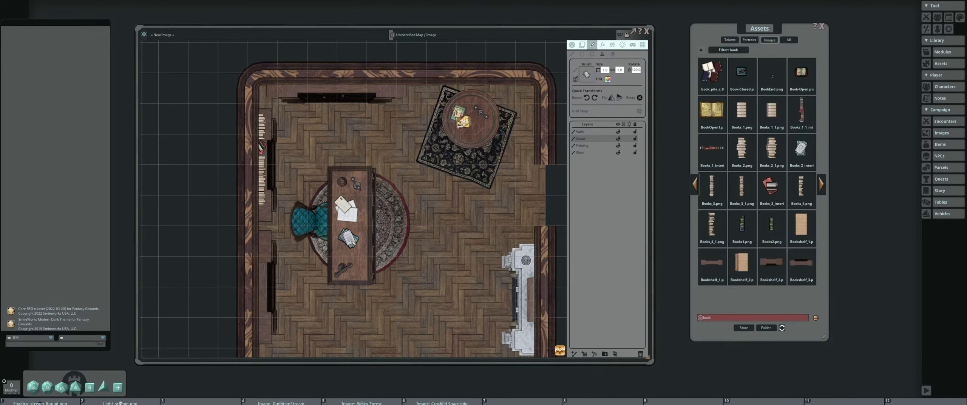
scroll(360, 279, "up", 5)
scroll(366, 280, "down", 5)
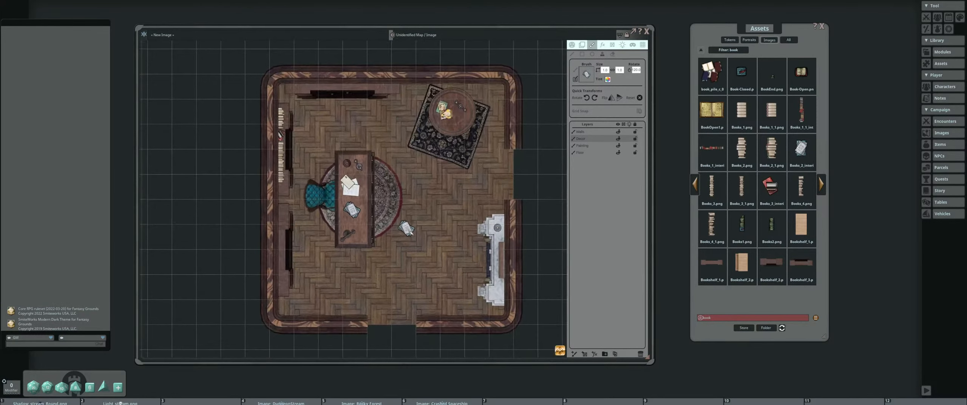
Browse the book results and place the blue Book_1 image from the first page, slightly rotated, on the round table
scroll(400, 226, "up", 3)
scroll(394, 234, "down", 3)
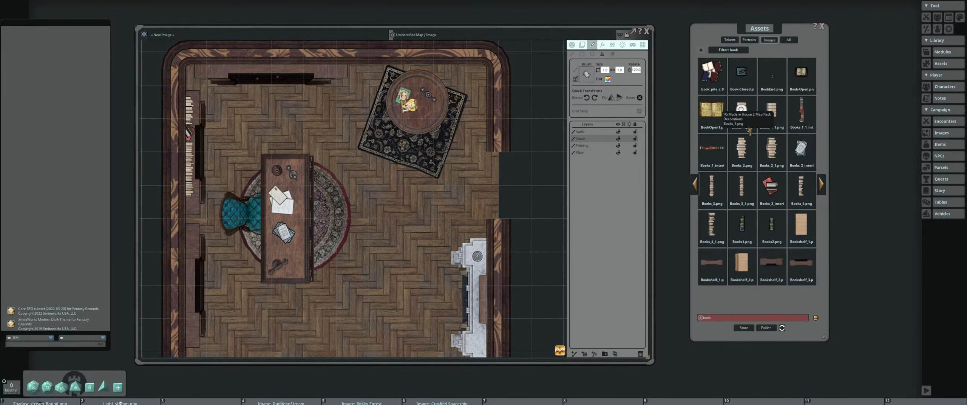
left_click(821, 184)
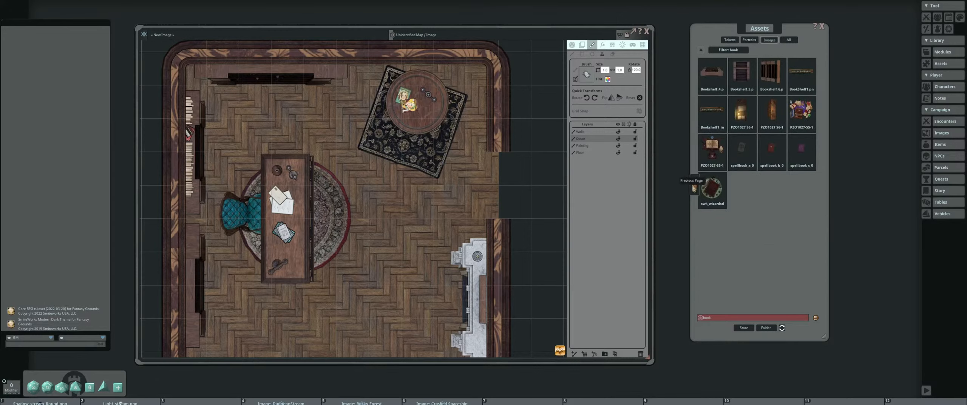
left_click(695, 185)
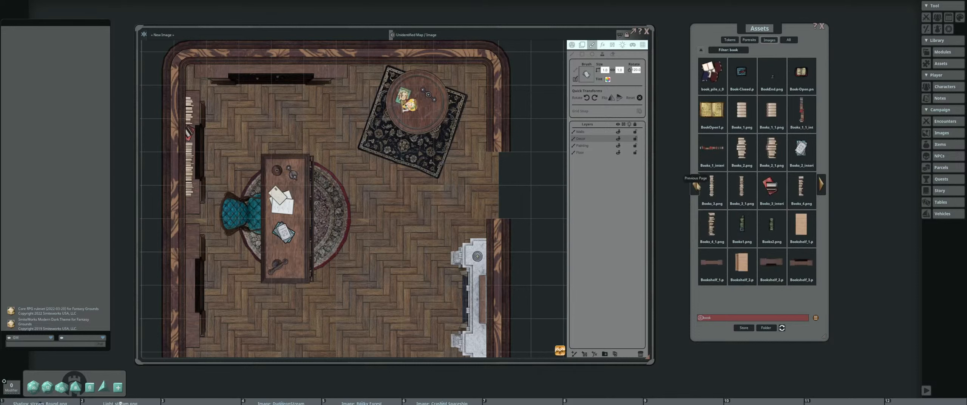
left_click(696, 186)
mouse_move(712, 71)
left_mouse_down()
mouse_move(554, 75)
mouse_move(586, 74)
left_mouse_up()
scroll(292, 200, "up", 5)
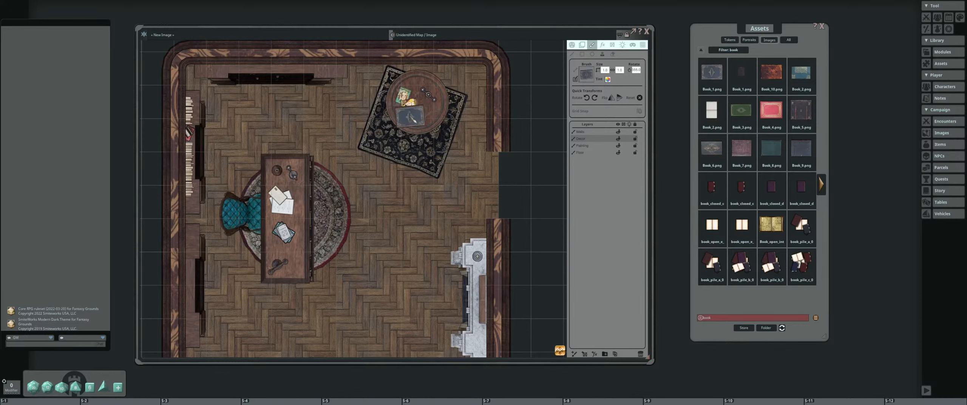
scroll(410, 115, "down", 14)
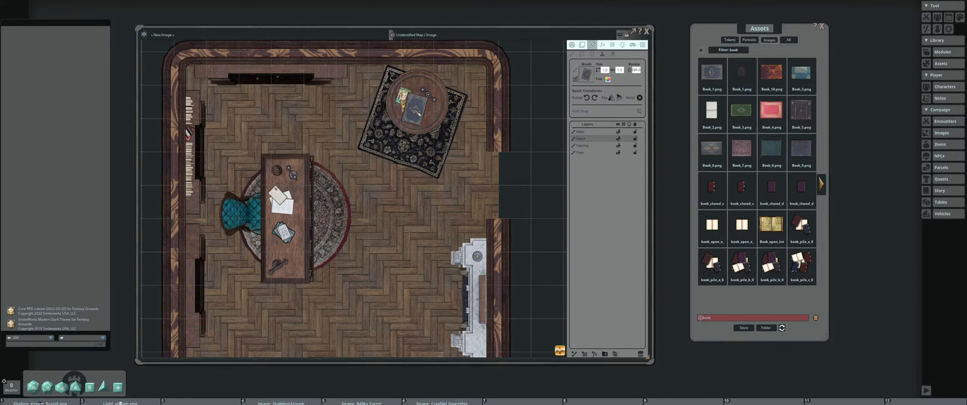
scroll(413, 110, "up", 18)
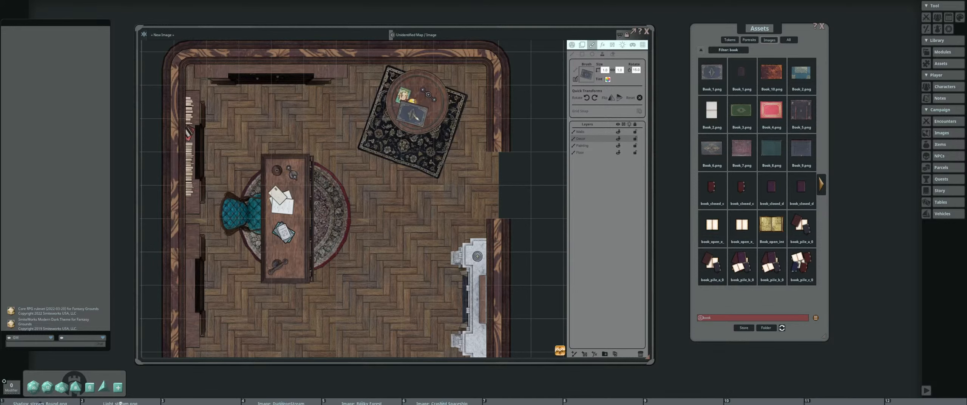
left_click(413, 113)
scroll(363, 187, "down", 3)
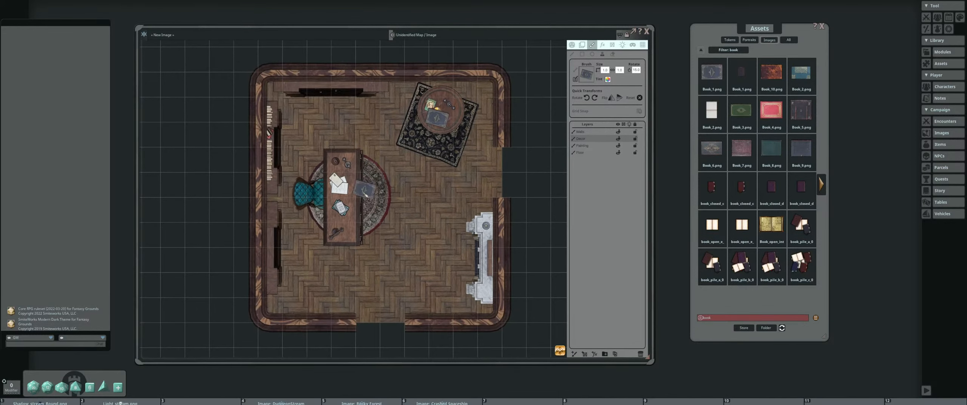
scroll(364, 192, "up", 3)
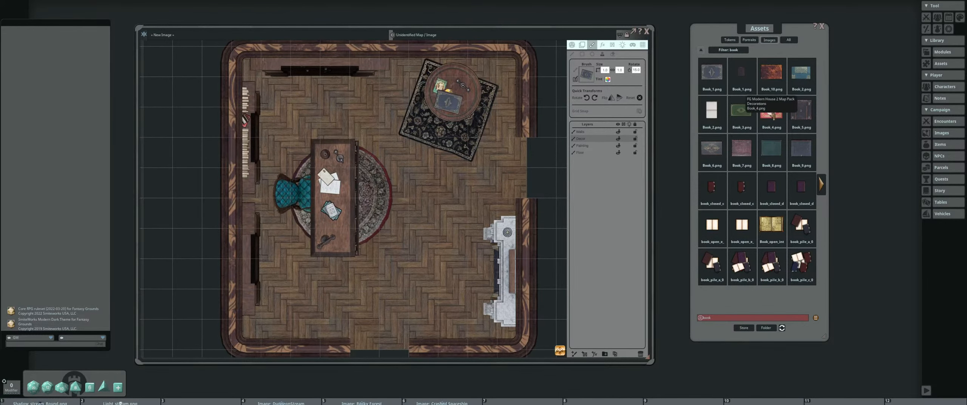
Place the red Book_4 image, rotated, at the upper end of the left wall's lower bookshelf
left_click(771, 115)
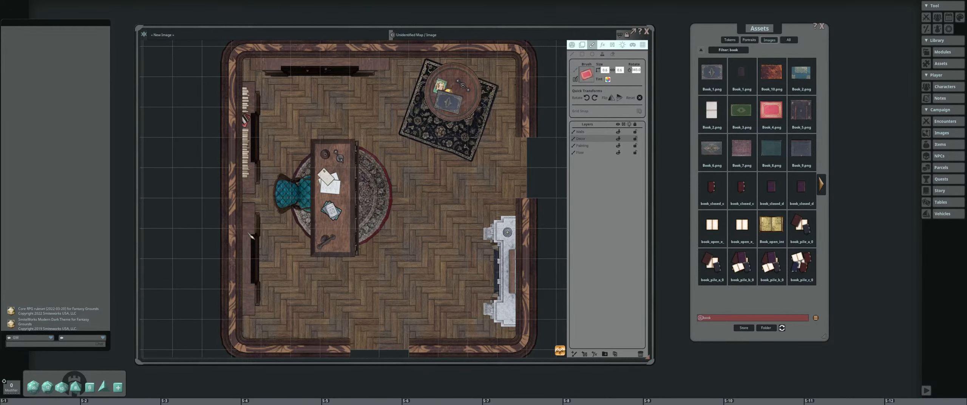
scroll(245, 221, "down", 10)
left_click(244, 220)
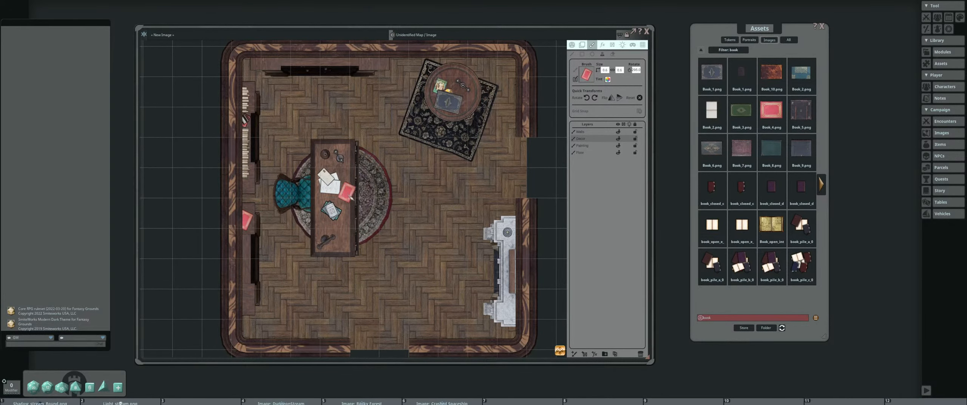
Examine the furnished room close up and as a whole, including the desk, bookshelves, round table and fireplace
scroll(362, 204, "down", 1)
scroll(359, 170, "up", 2)
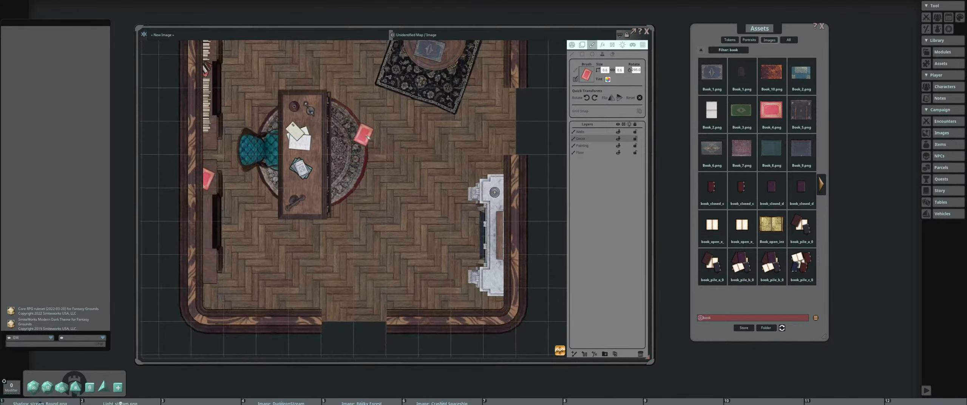
scroll(400, 184, "down", 1)
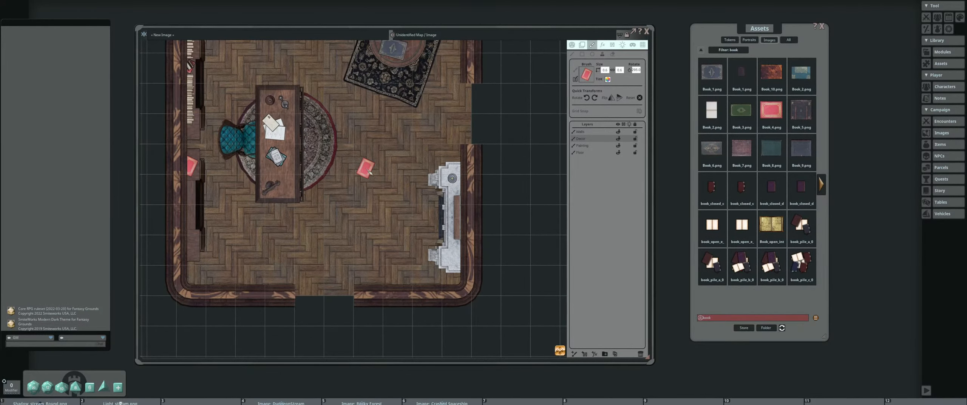
scroll(366, 172, "down", 3)
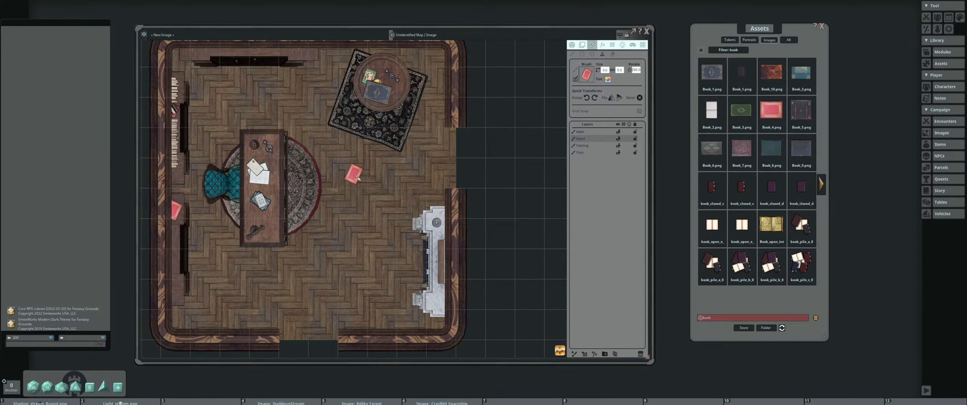
left_click_drag(354, 174, 346, 173)
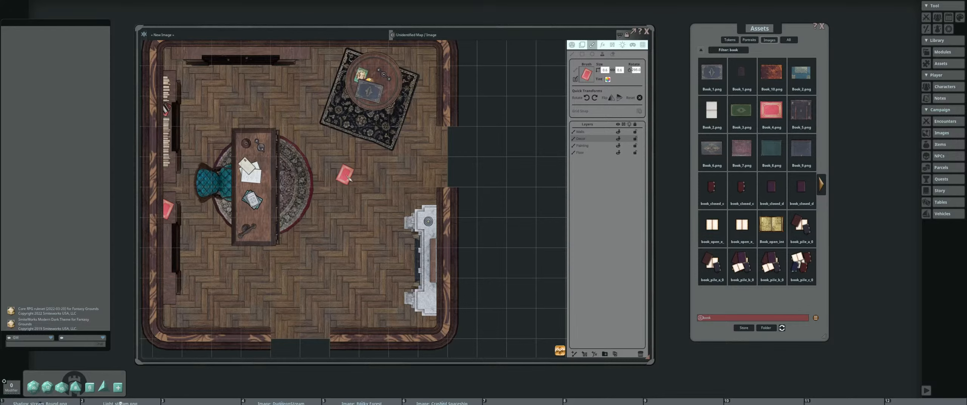
scroll(378, 170, "up", 5)
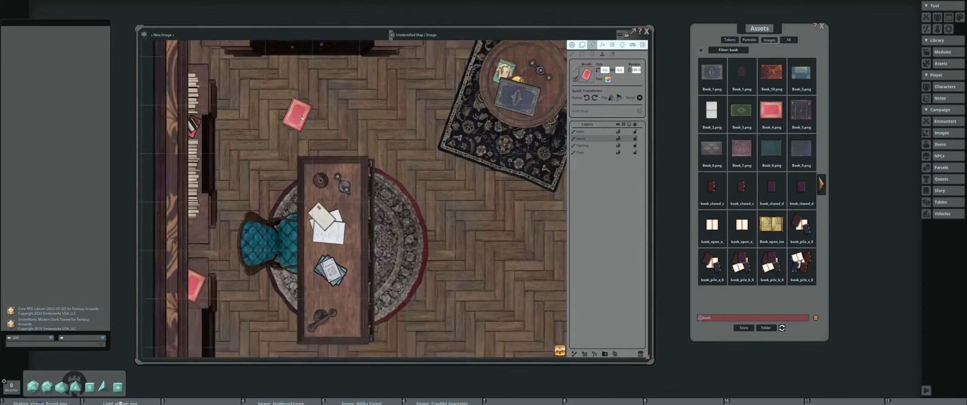
scroll(302, 118, "up", 3)
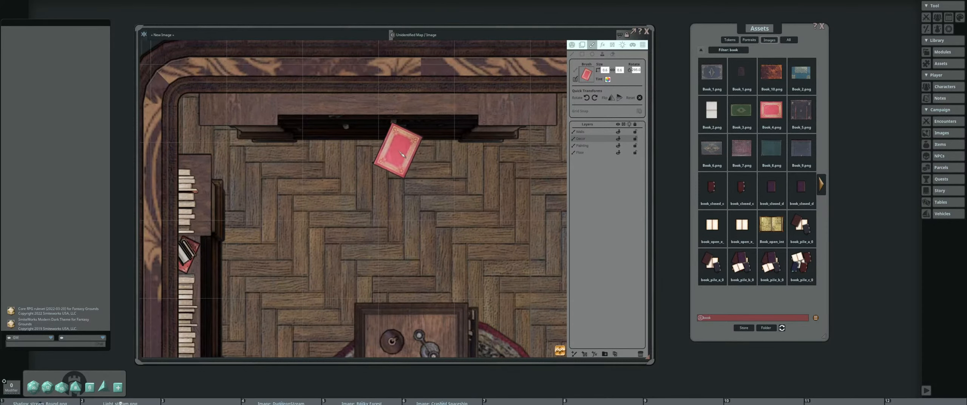
scroll(402, 155, "down", 4)
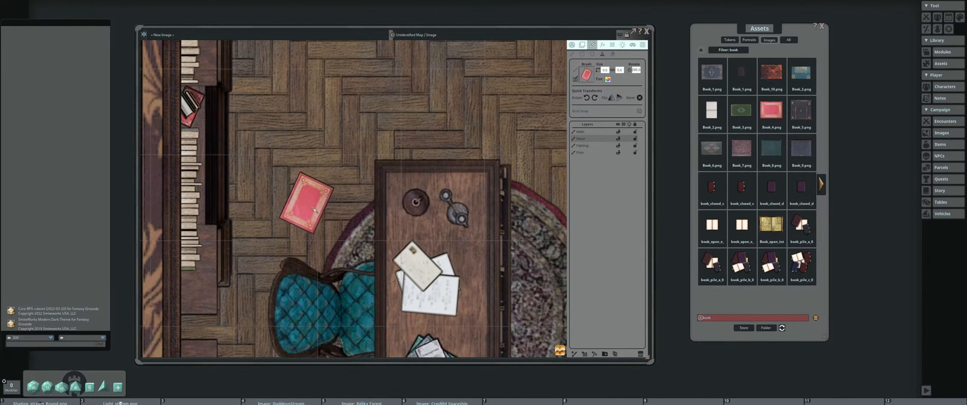
scroll(315, 210, "down", 4)
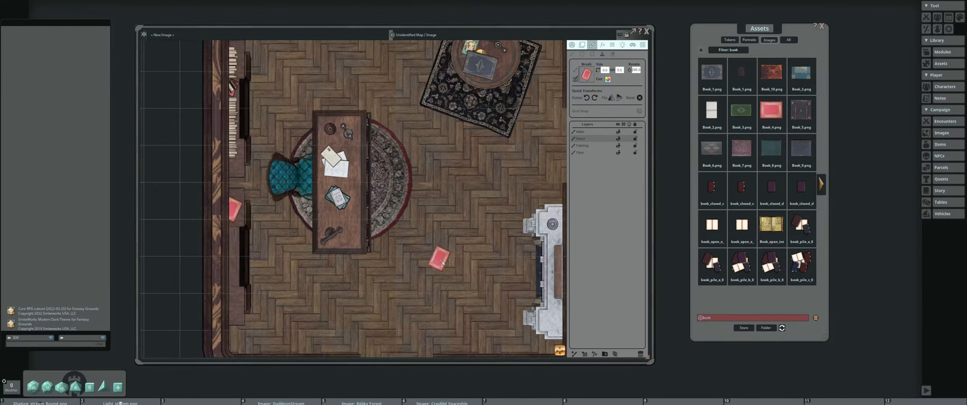
scroll(442, 260, "down", 3)
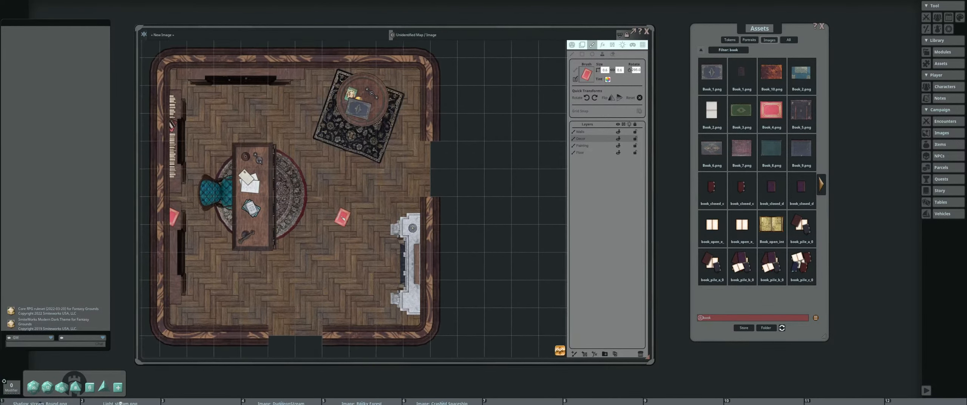
scroll(378, 265, "up", 4)
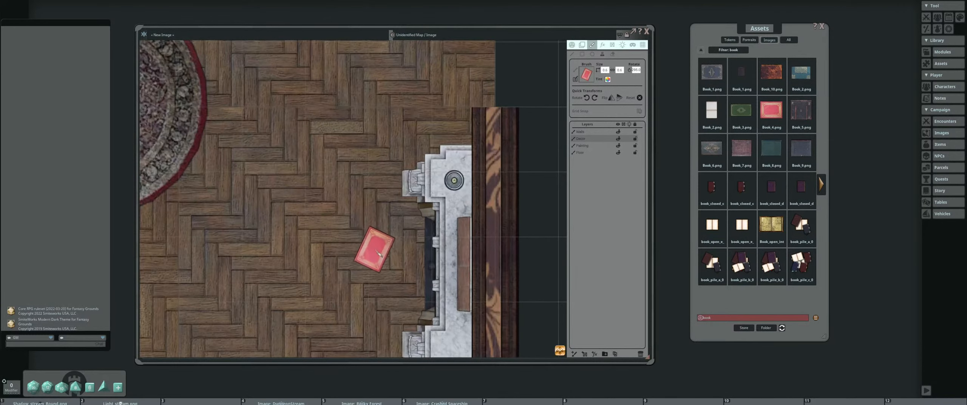
scroll(374, 249, "down", 3)
scroll(374, 249, "up", 1)
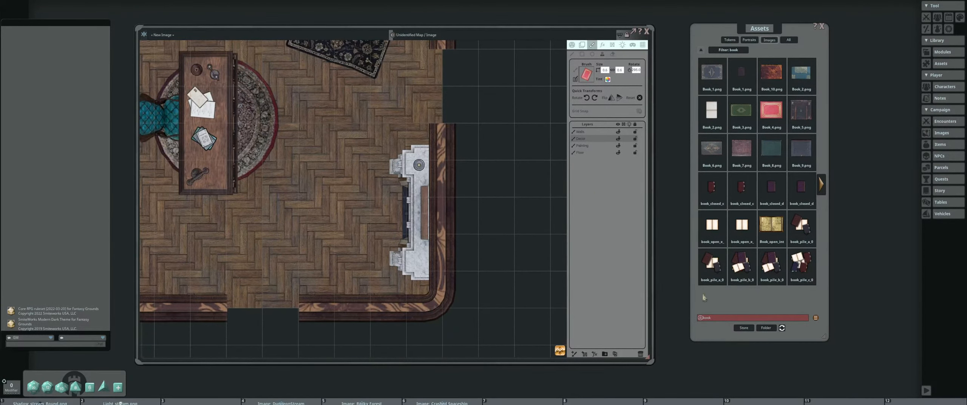
Search the image assets for paint and preview several of the painting images, including Painting_1_2
key("BackSpace")
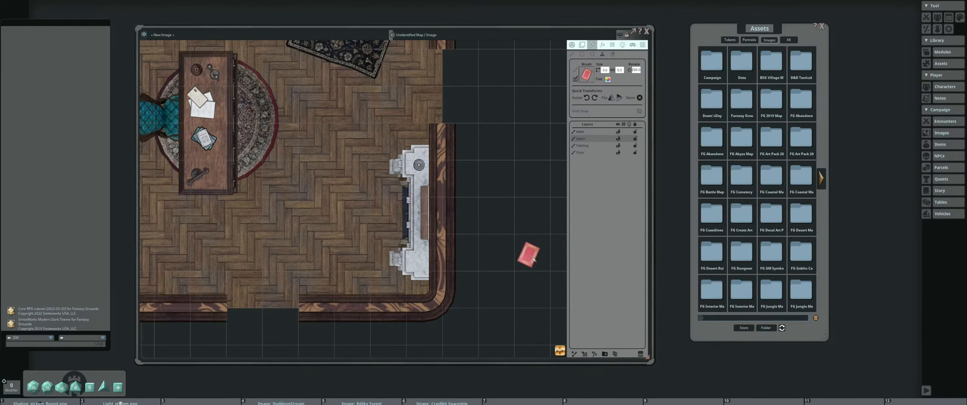
scroll(408, 253, "down", 2)
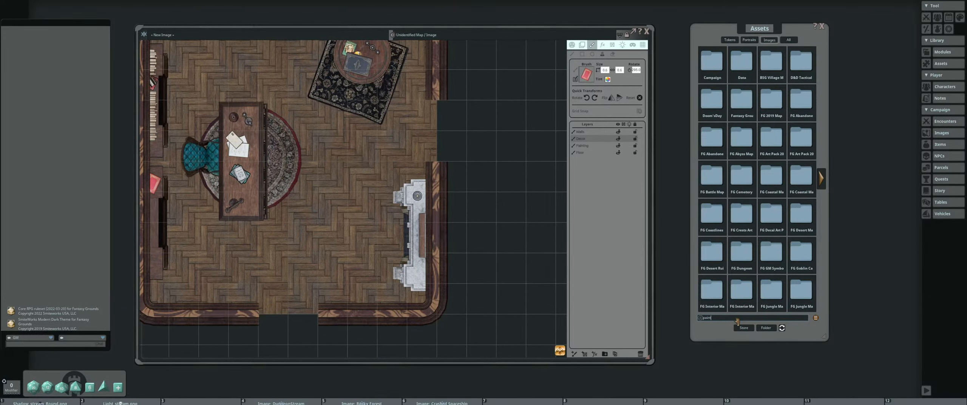
type("paint")
key("Return")
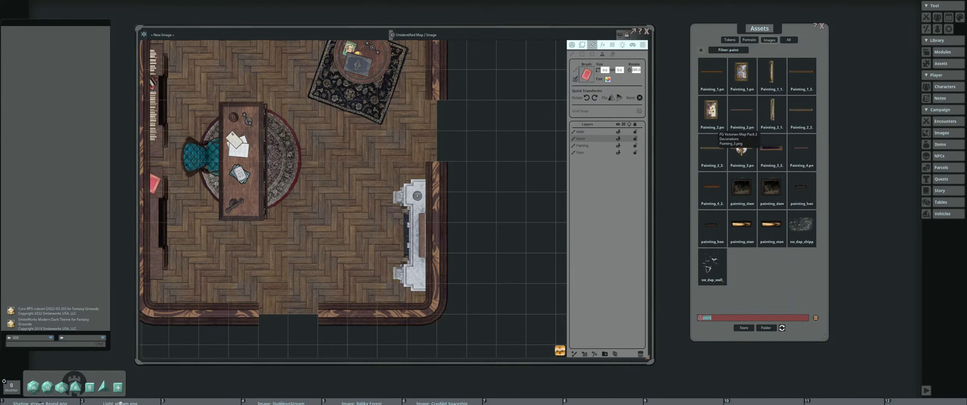
left_click(740, 151)
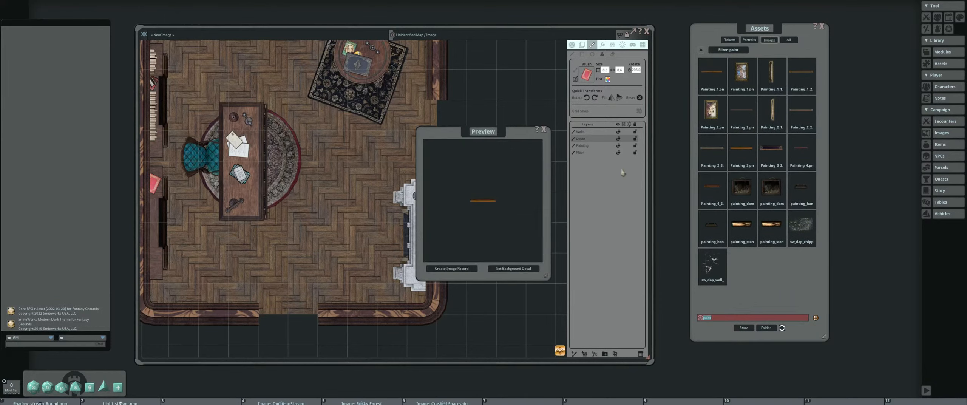
left_click(544, 129)
left_click(771, 147)
left_click(544, 129)
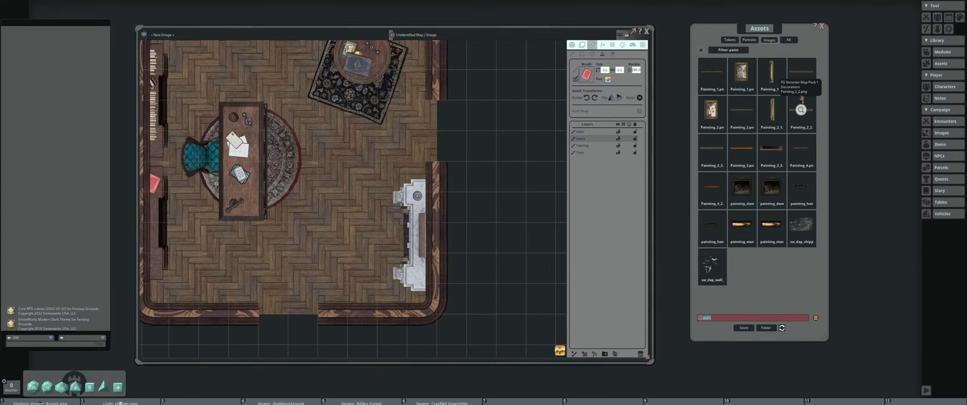
left_click(801, 72)
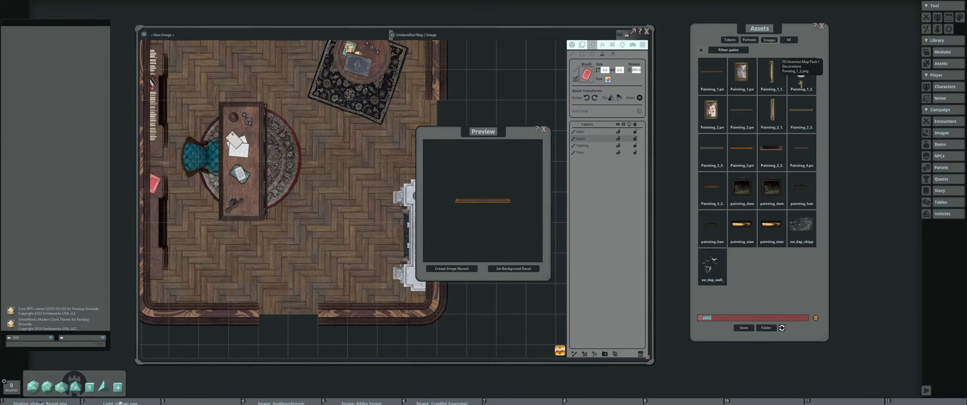
left_click(544, 130)
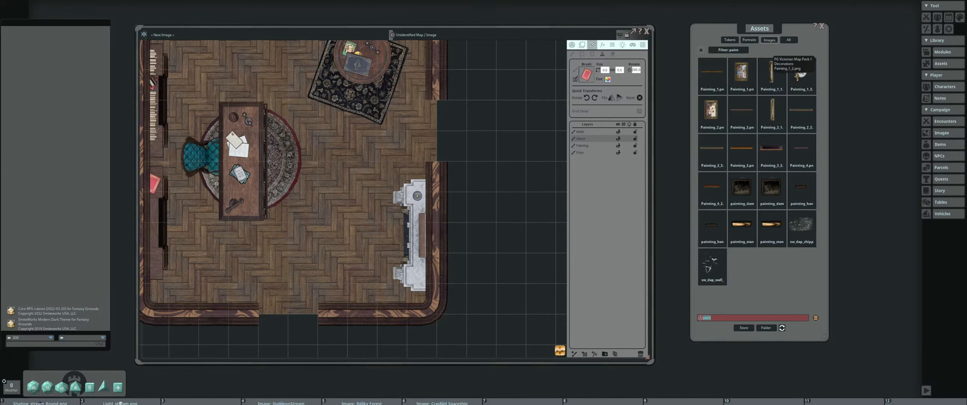
Load Painting_1_2 as the brush image and preview the other framed paintings for comparison
left_click_drag(800, 73, 586, 77)
scroll(324, 190, "up", 5)
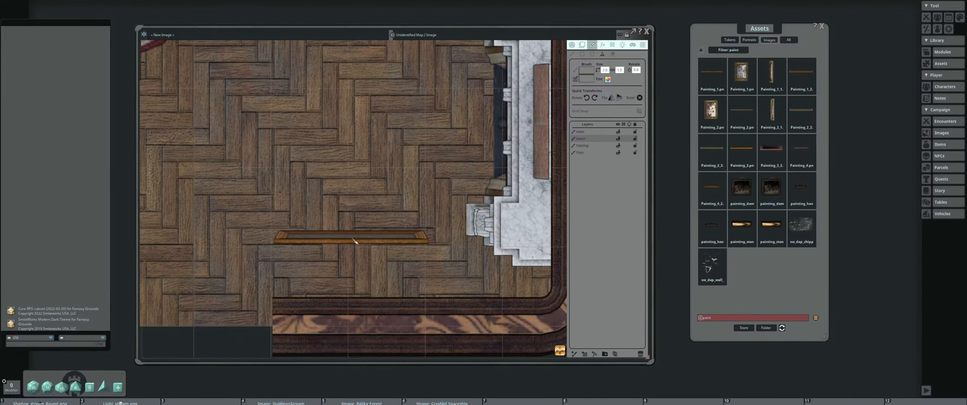
scroll(355, 241, "down", 3)
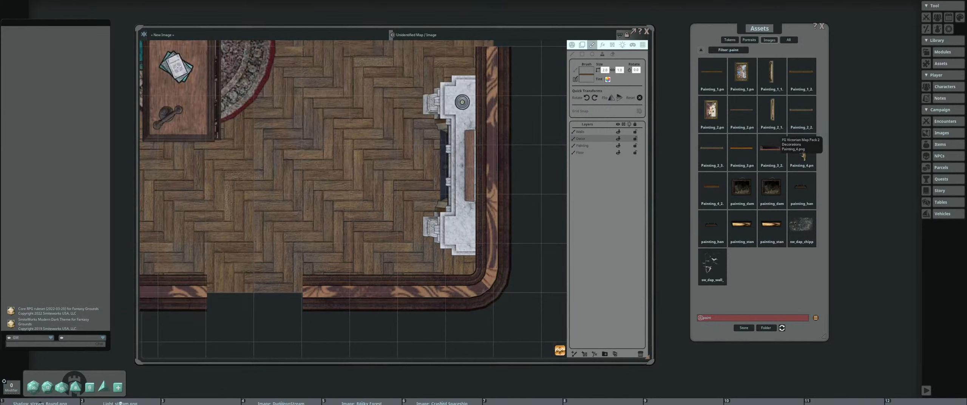
left_click(740, 72)
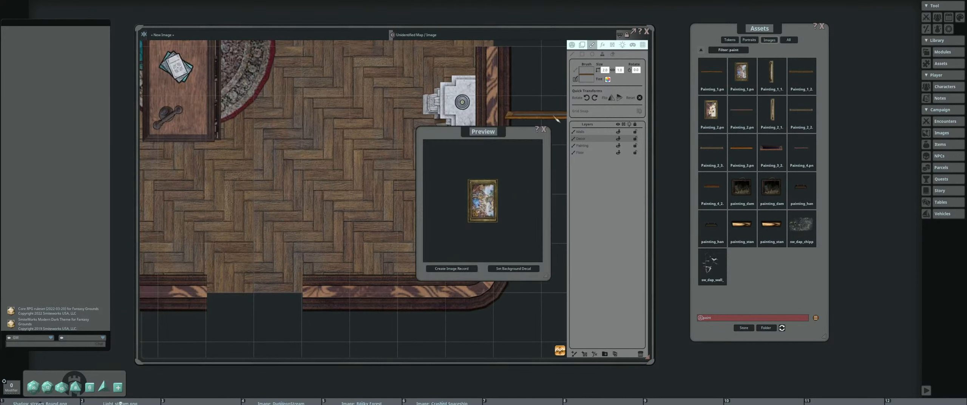
left_click(544, 130)
left_click(771, 72)
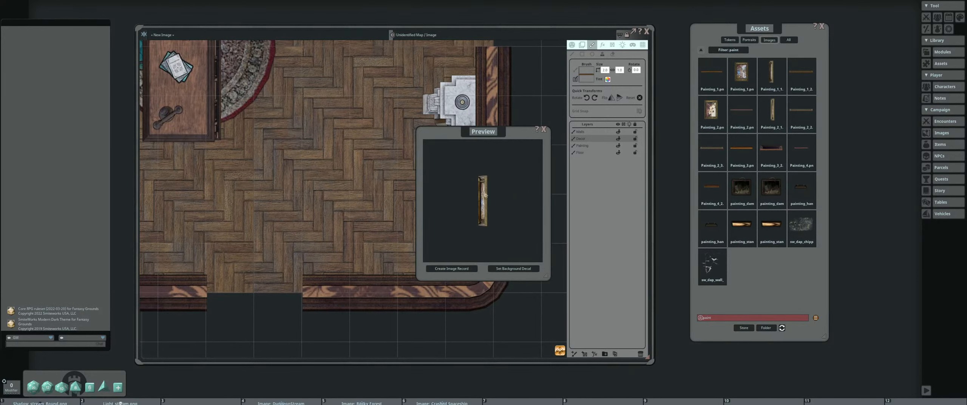
left_click(544, 129)
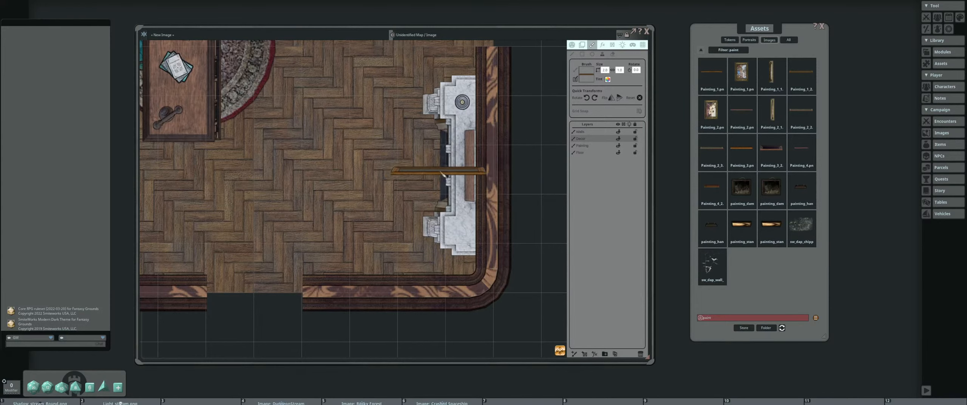
Add a new layer for paintings above the walls layer and place the painting on the lower wall, right of the door opening
scroll(389, 196, "down", 3)
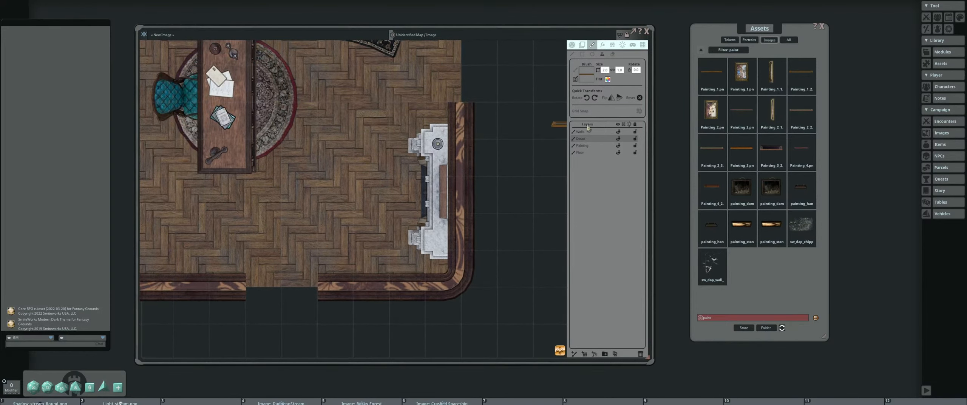
left_click(575, 355)
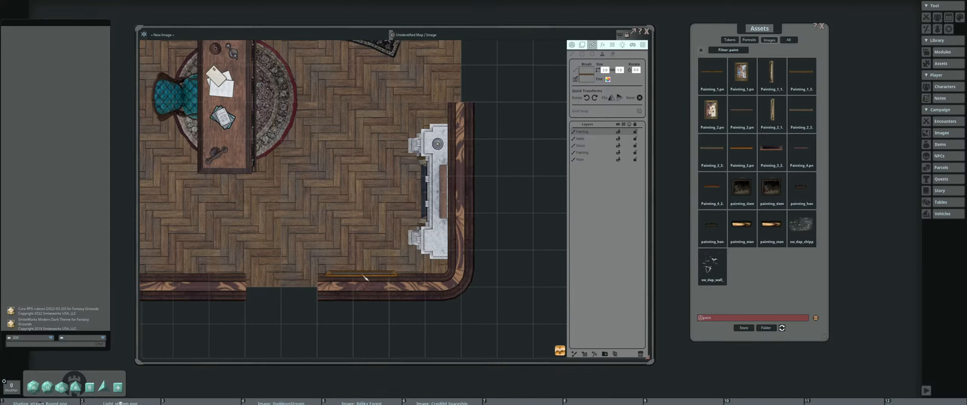
left_click(364, 277)
scroll(449, 261, "down", 2)
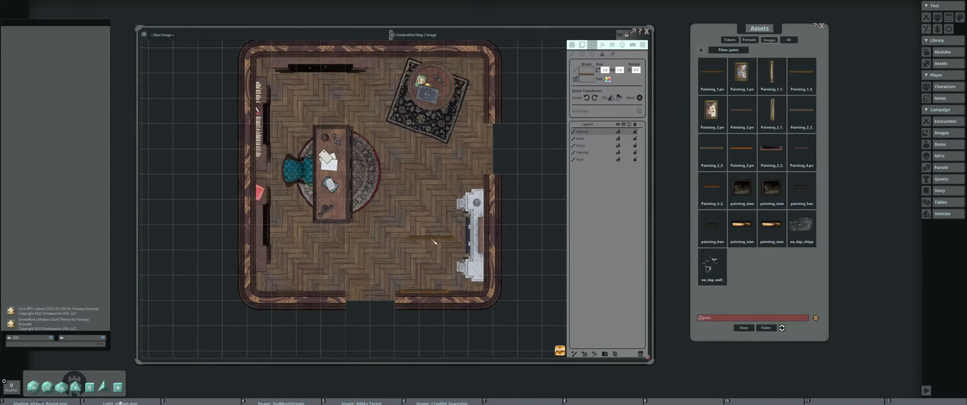
scroll(435, 242, "up", 2)
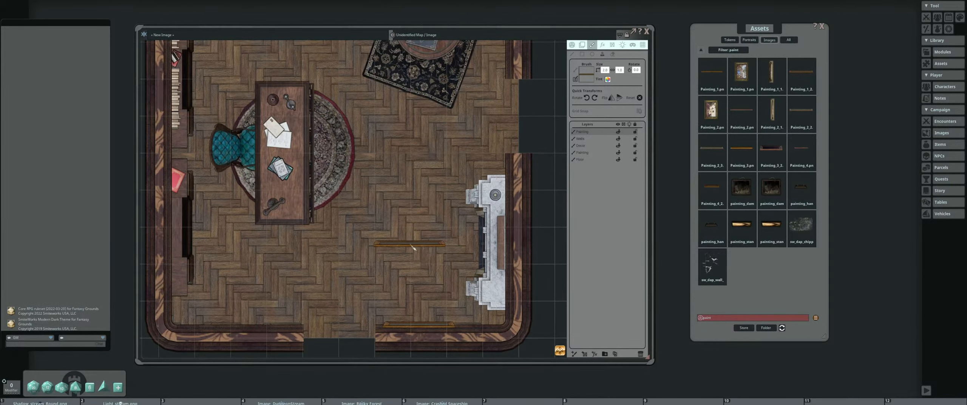
scroll(413, 248, "down", 2)
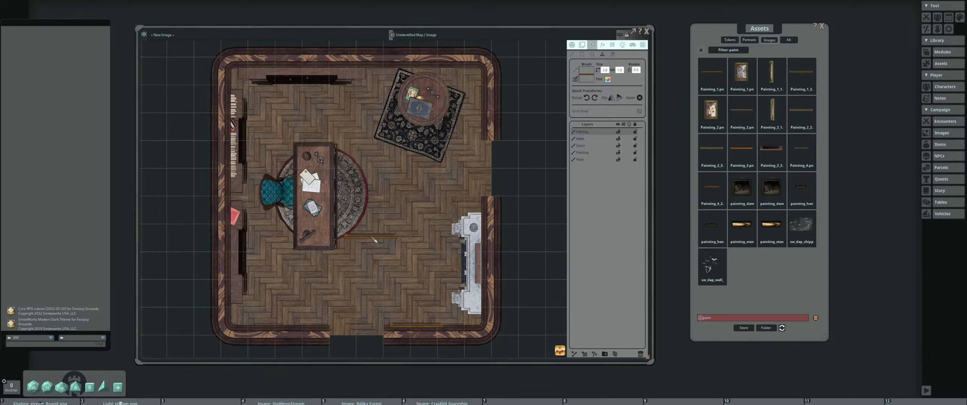
left_click_drag(373, 238, 371, 232)
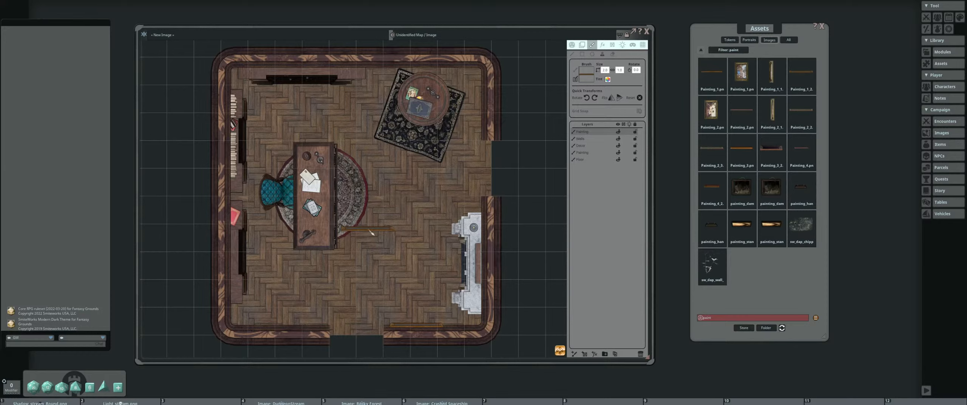
left_click_drag(371, 232, 358, 226)
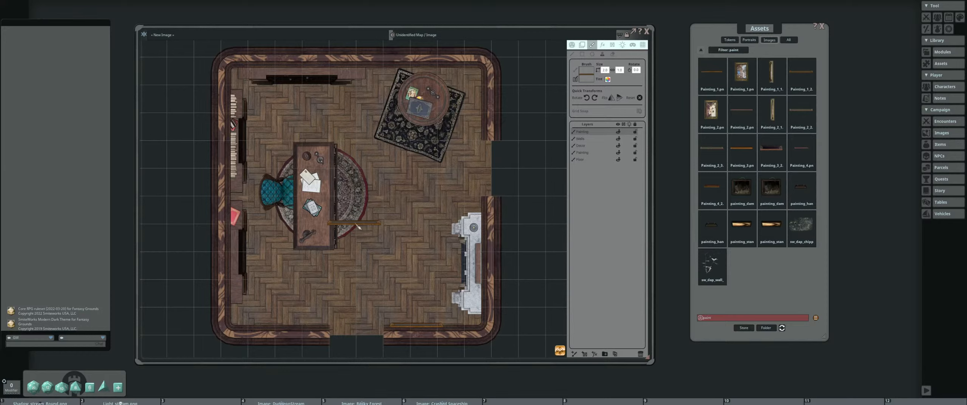
left_click_drag(402, 202, 410, 182)
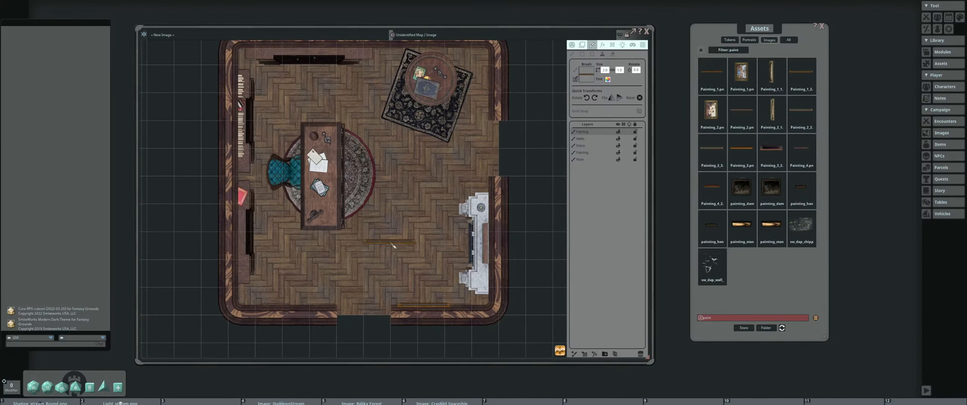
left_click_drag(393, 244, 413, 226)
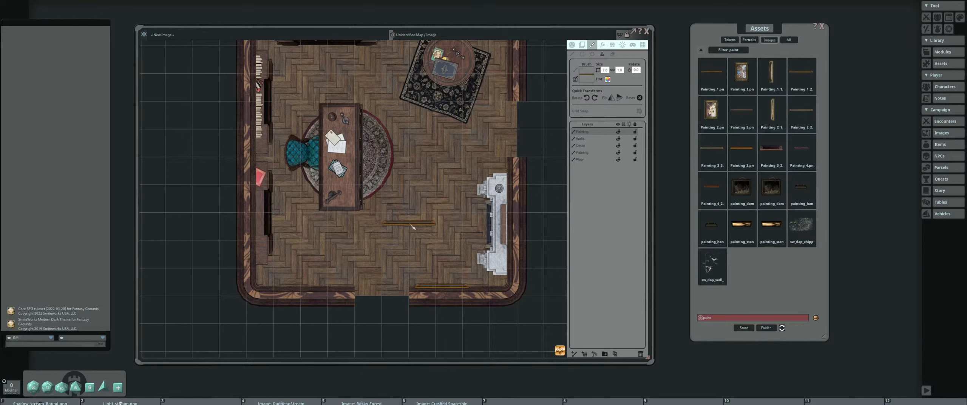
left_click_drag(352, 228, 354, 249)
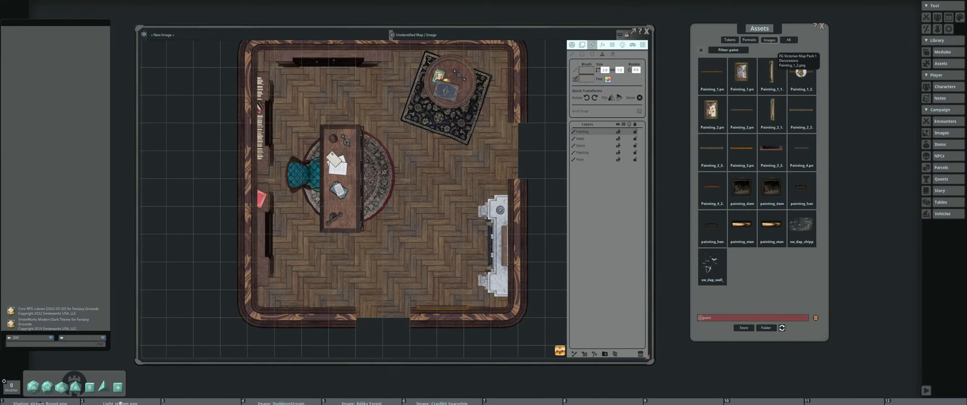
Preview further paintings and place Painting_2_3 on the upper wall, above the round table and its carpet
left_click(801, 72)
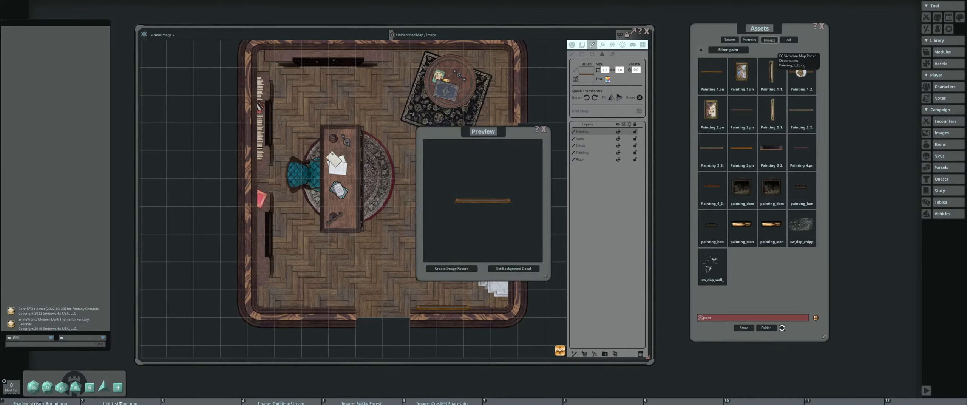
left_click(544, 129)
left_click(712, 148)
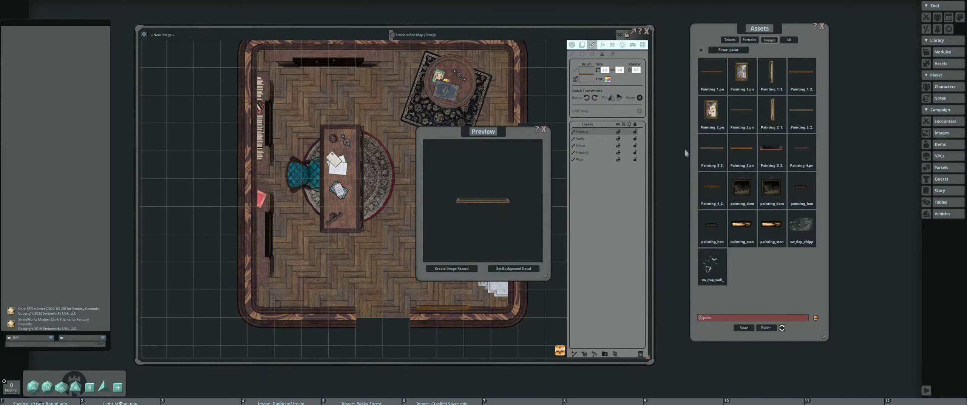
left_click(544, 130)
mouse_move(712, 146)
left_mouse_down()
mouse_move(701, 118)
mouse_move(587, 73)
left_mouse_up()
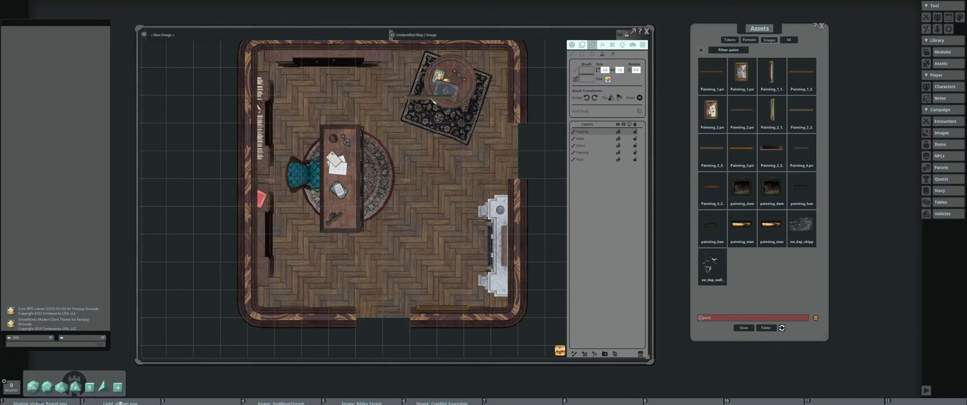
left_click_drag(431, 99, 412, 156)
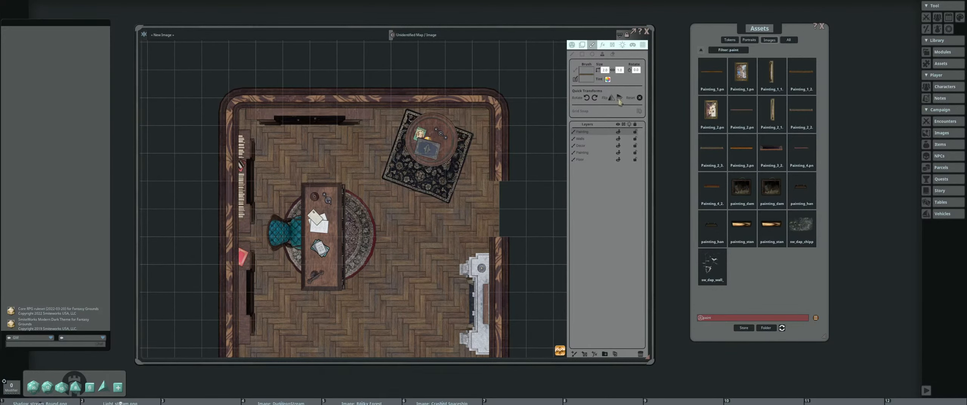
scroll(462, 109, "up", 2)
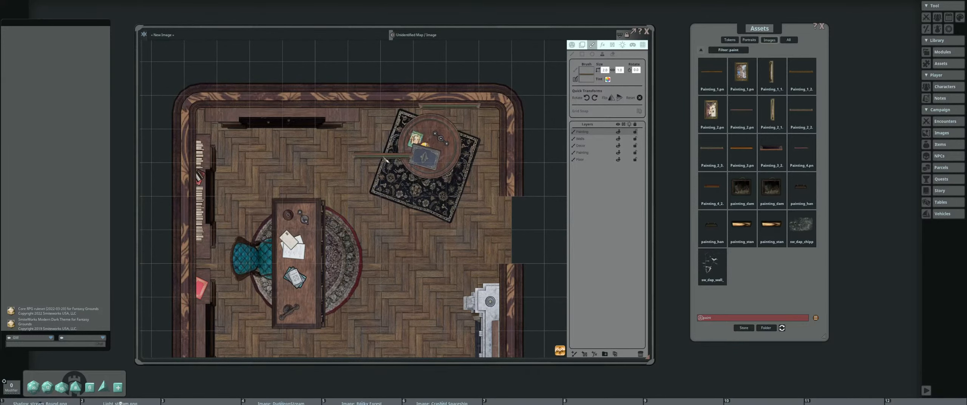
scroll(454, 110, "down", 3)
left_click_drag(429, 169, 427, 175)
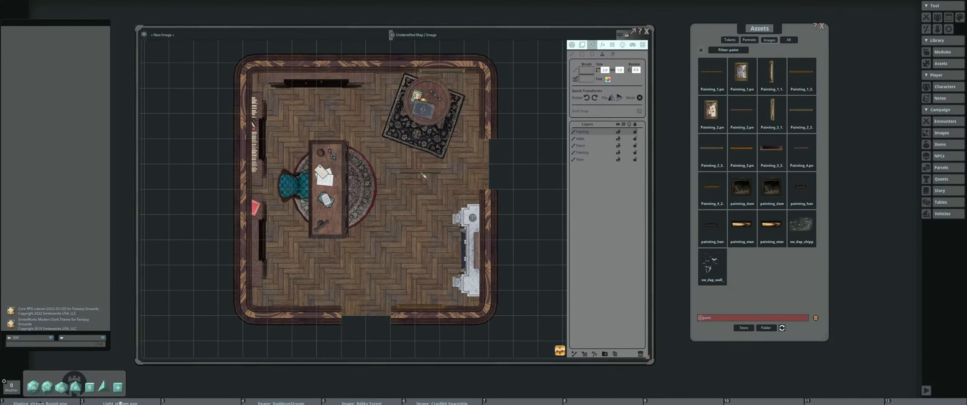
Search the image assets for coat and preview the coat rack images
scroll(396, 182, "up", 1)
scroll(397, 181, "down", 1)
key("Return")
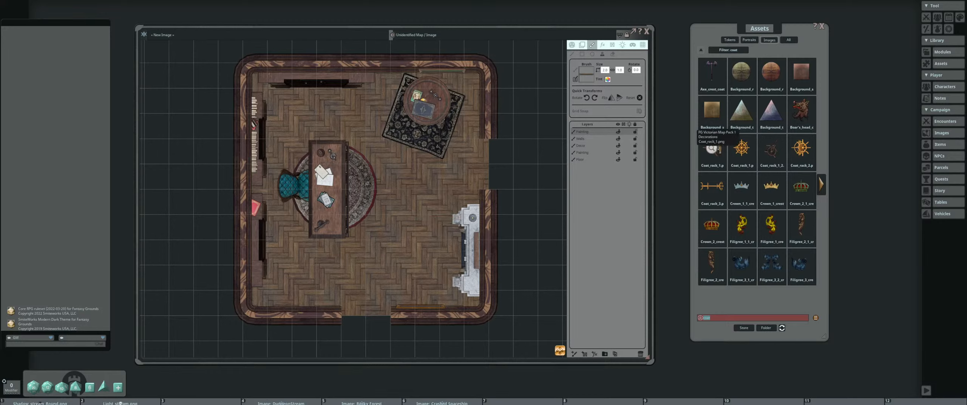
left_click(771, 147)
left_click(544, 130)
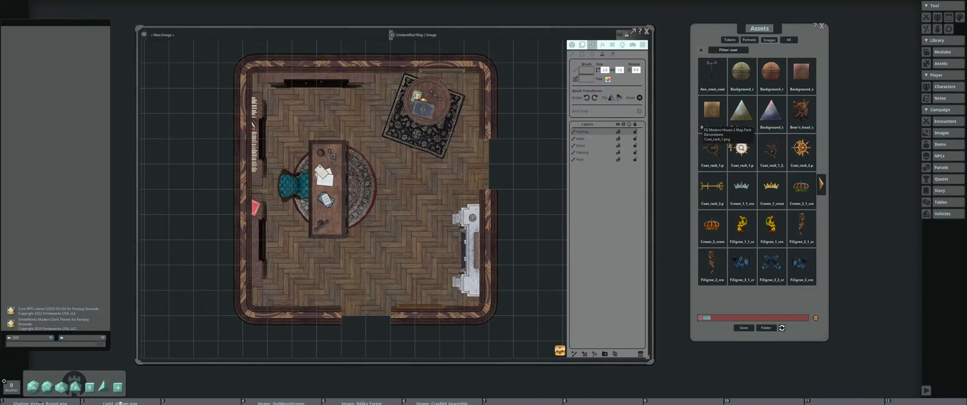
Load the Coat_rack_1 image as the brush and rotate it to suit the room's lower-left corner
left_click_drag(712, 147, 586, 78)
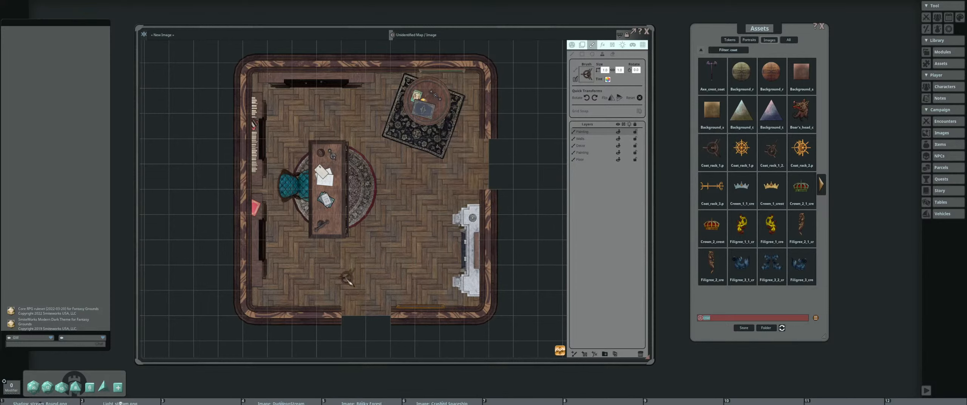
scroll(301, 285, "up", 13)
scroll(296, 289, "up", 13)
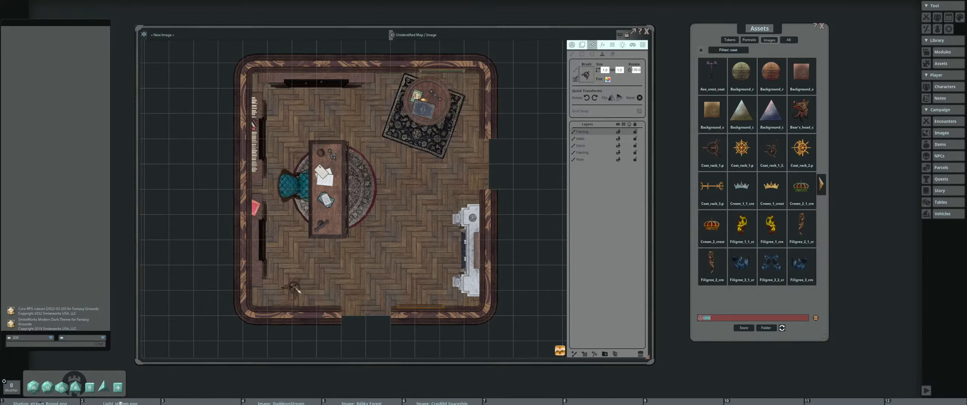
scroll(293, 288, "up", 3)
scroll(294, 286, "up", 1)
scroll(288, 286, "down", 13)
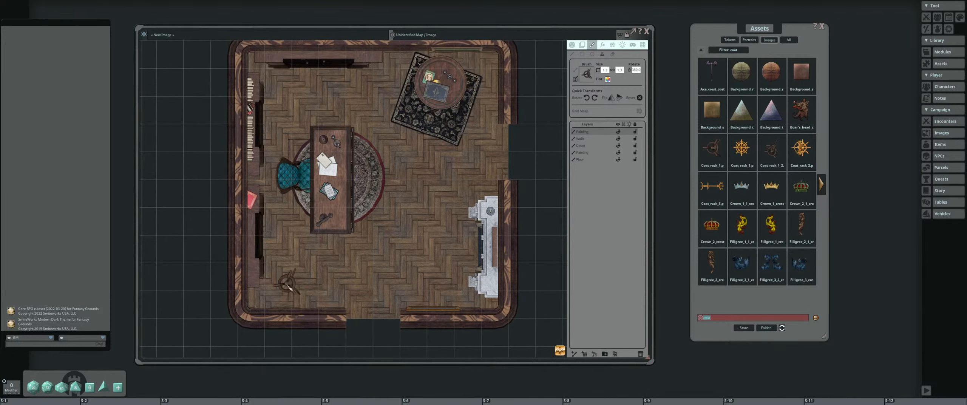
scroll(283, 287, "down", 3)
scroll(282, 289, "up", 1)
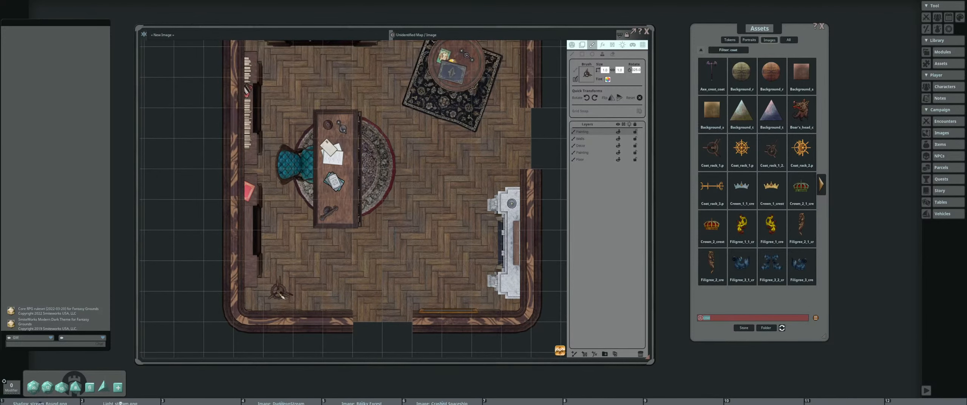
Place the coat rack in the room's lower-left corner, on the layer directly below the walls layer
left_click(282, 298)
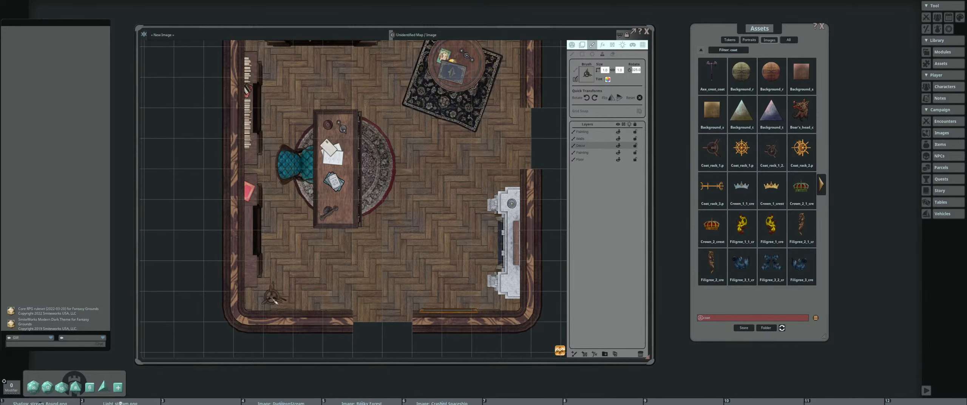
left_click(274, 295)
scroll(389, 260, "down", 5)
scroll(370, 269, "up", 3)
scroll(359, 264, "up", 2)
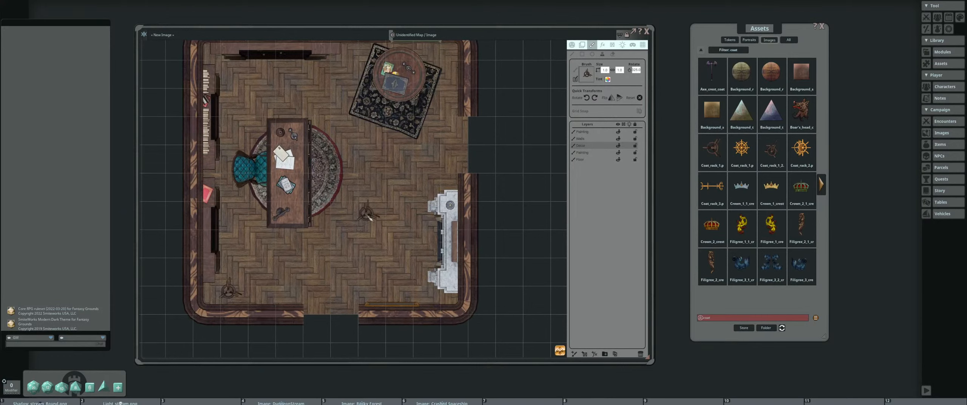
Try different rotations and sizes of the coat rack brush over the open floor
scroll(372, 228, "up", 4, "shift")
scroll(374, 226, "down", 7, "shift")
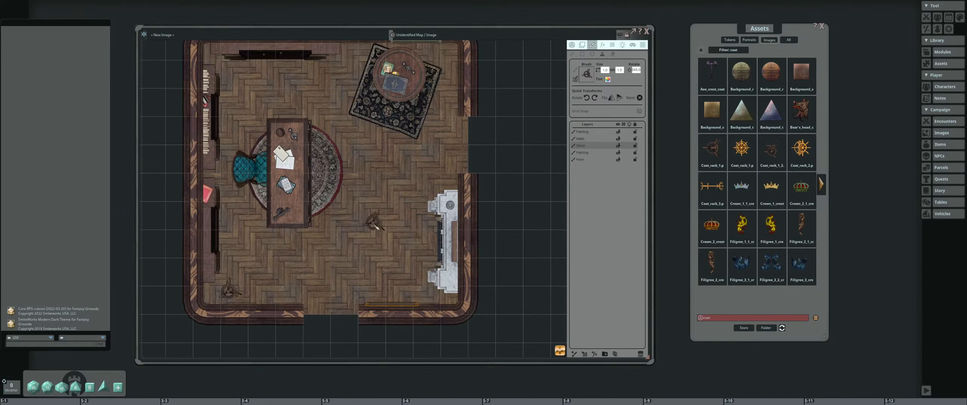
scroll(374, 227, "up", 5, "shift")
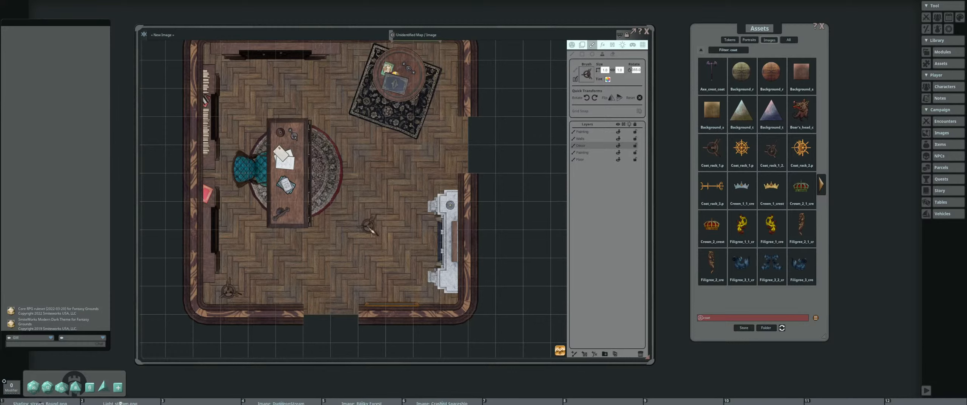
scroll(372, 227, "down", 2, "ctrl")
scroll(369, 230, "up", 2, "ctrl")
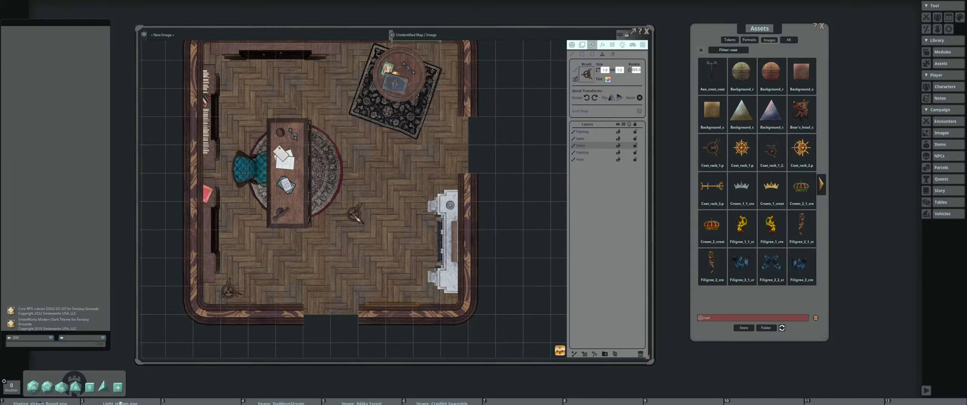
left_click(354, 214)
Open the paint color picker, cancel it, and reset the brush transforms
left_click(607, 80)
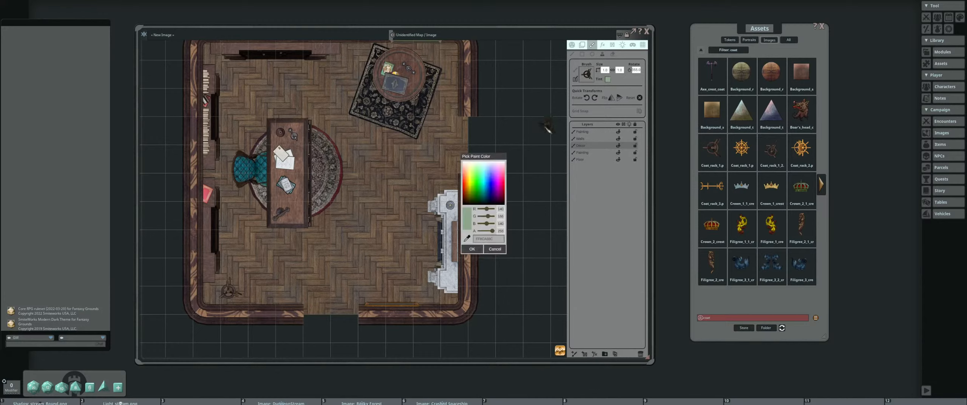
left_click(500, 249)
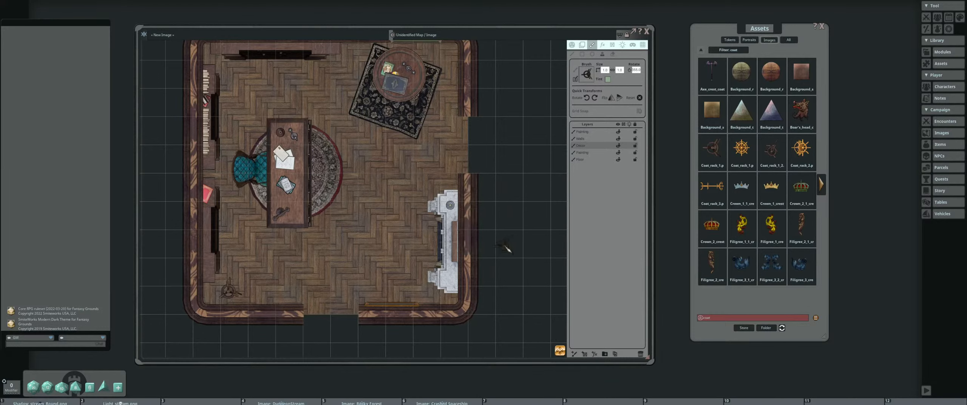
left_click(639, 98)
scroll(348, 215, "down", 1)
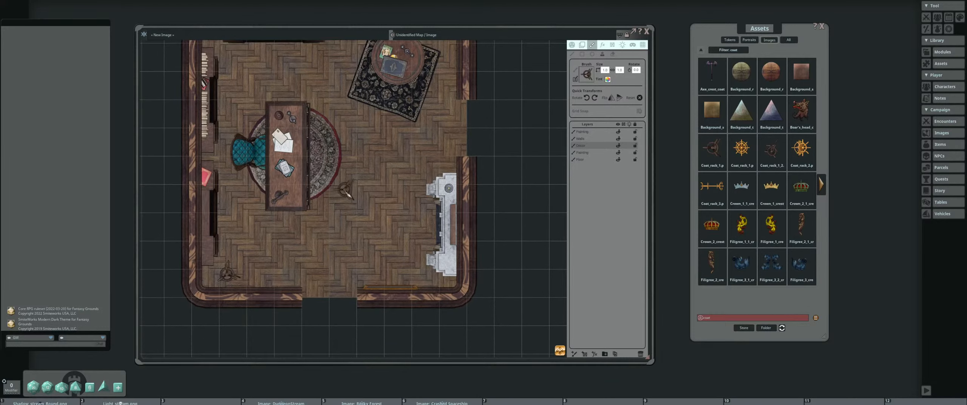
scroll(344, 226, "up", 3)
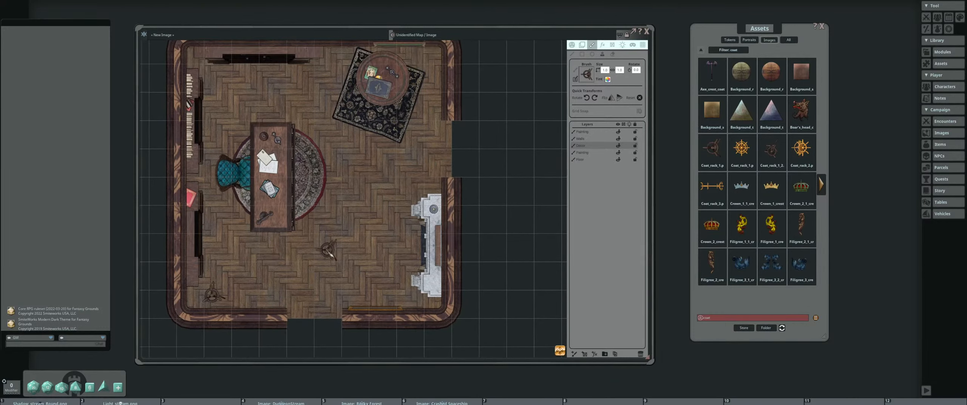
scroll(334, 248, "down", 2)
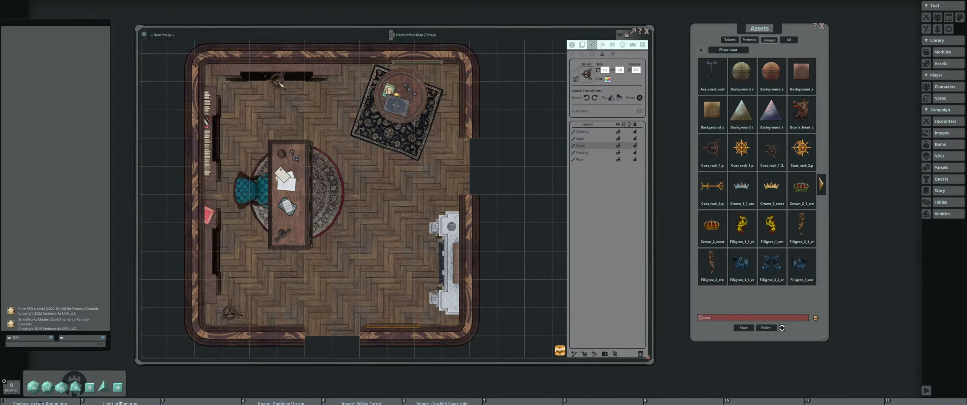
left_click_drag(511, 216, 477, 204)
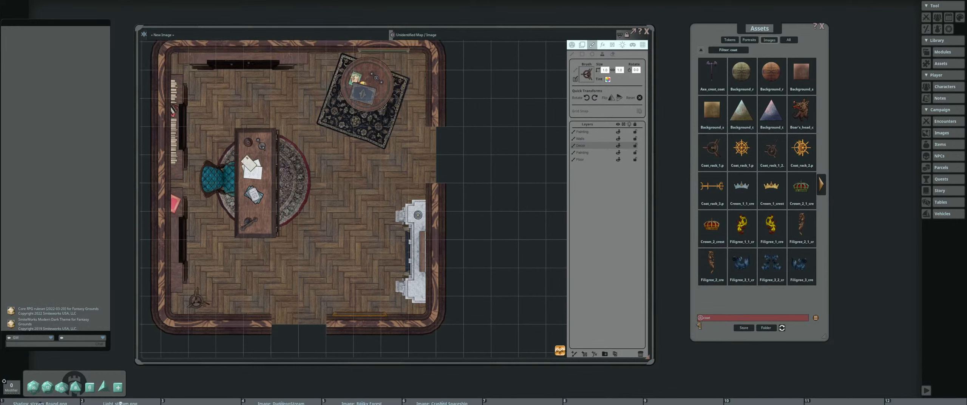
Search the image assets for clock, preview Clock_1_2 and load it as the brush image
double_click(720, 318)
key("BackSpace")
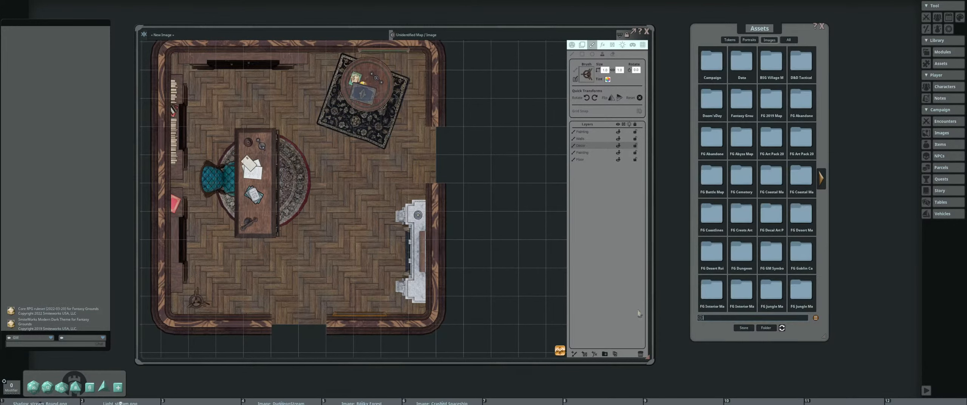
scroll(445, 270, "up", 4)
scroll(446, 271, "down", 3)
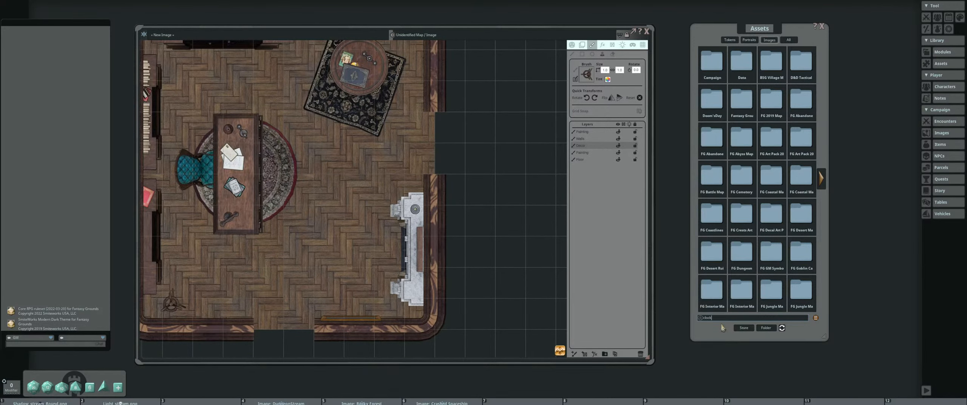
key("Return")
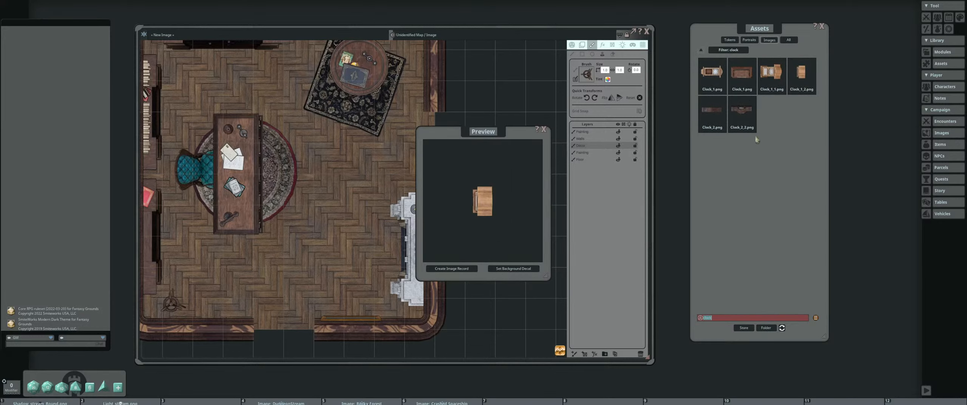
left_click_drag(801, 72, 587, 74)
Place the clock on the lower end of the fireplace mantel and select the top layer used for paintings
scroll(357, 197, "up", 2)
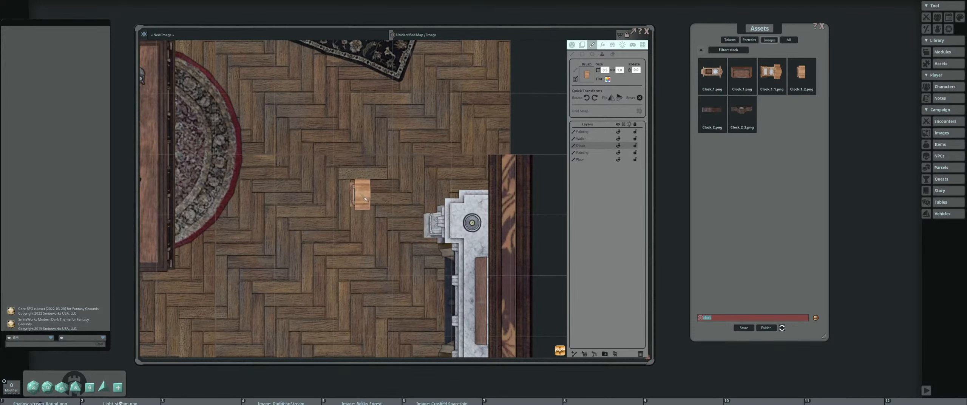
scroll(473, 272, "up", 2)
scroll(487, 240, "down", 2)
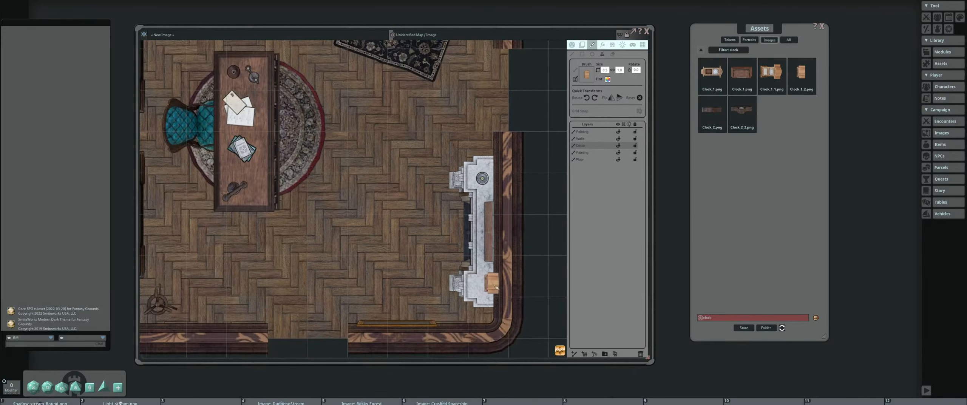
left_click(594, 133)
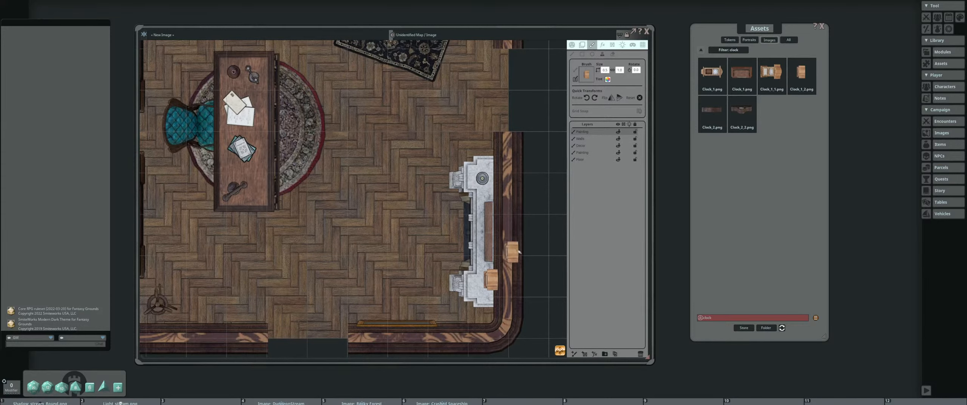
scroll(465, 261, "up", 2)
scroll(421, 212, "down", 3)
scroll(422, 214, "down", 2)
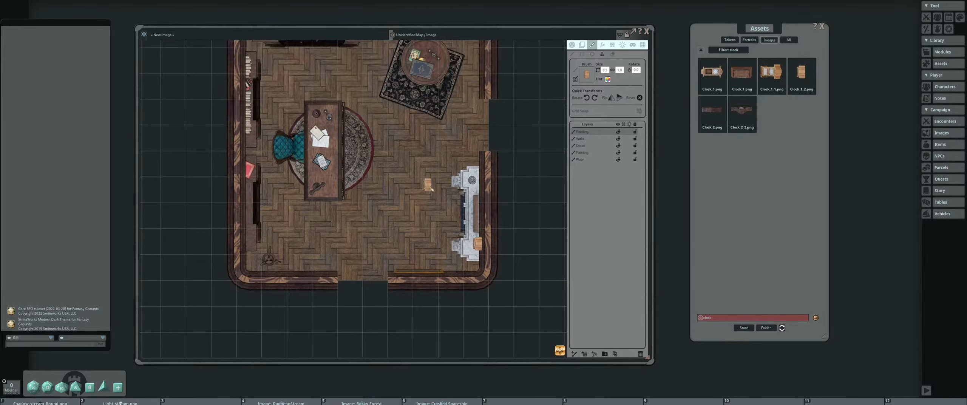
scroll(426, 189, "up", 1)
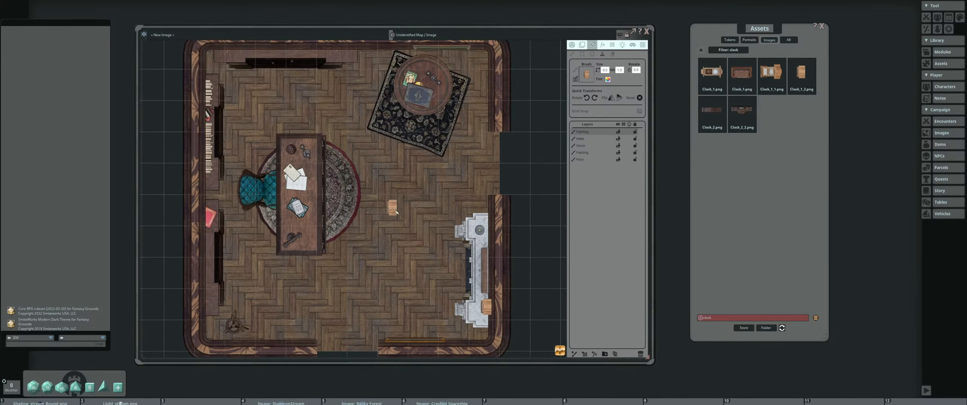
left_click_drag(393, 209, 444, 192)
scroll(444, 193, "down", 2)
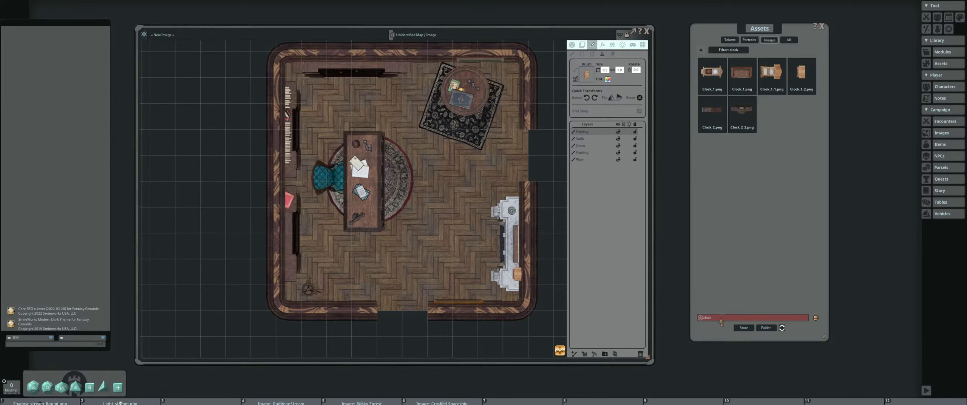
Search the image assets for sword, browse the result pages and preview the Sword_1_siege decoration
key("BackSpace")
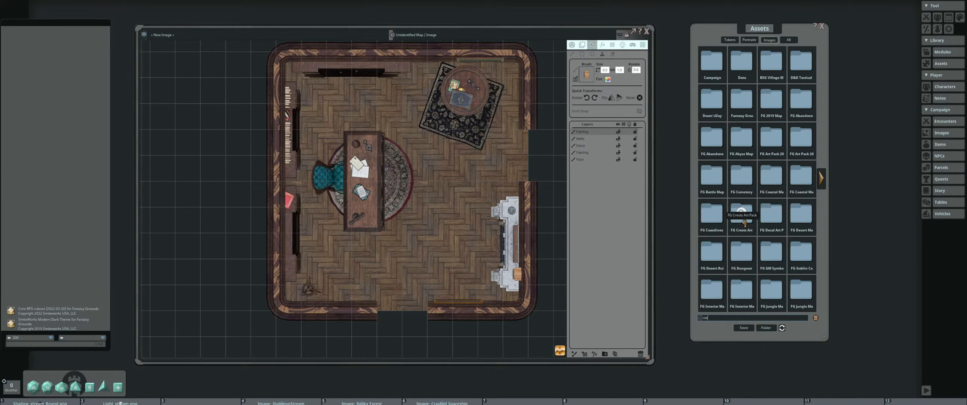
key("Return")
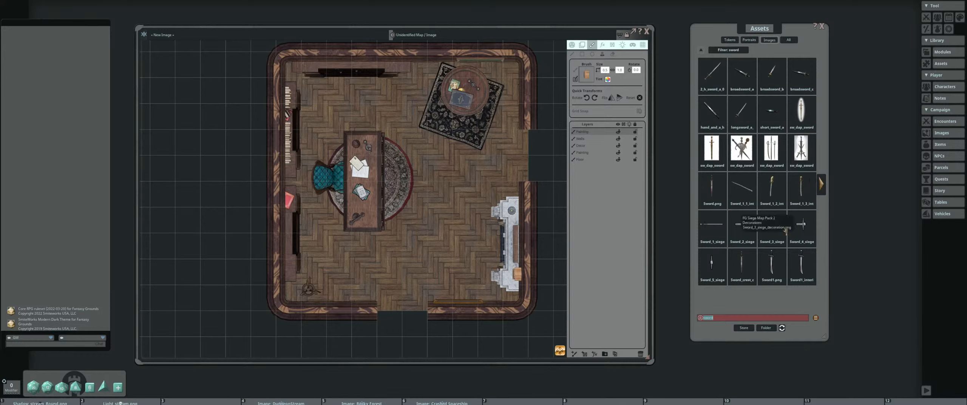
left_click(822, 185)
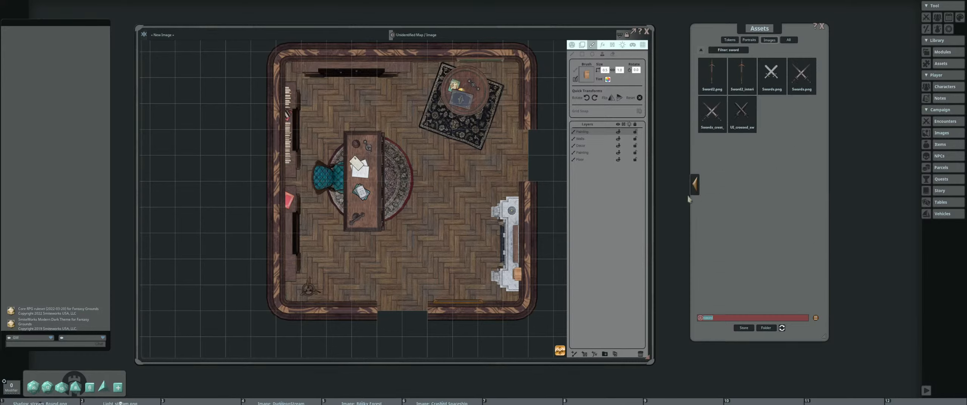
left_click(695, 184)
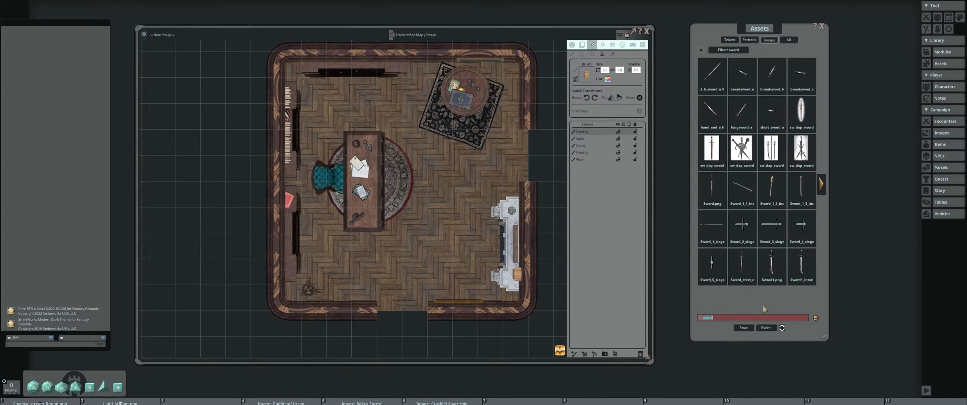
left_click(705, 223)
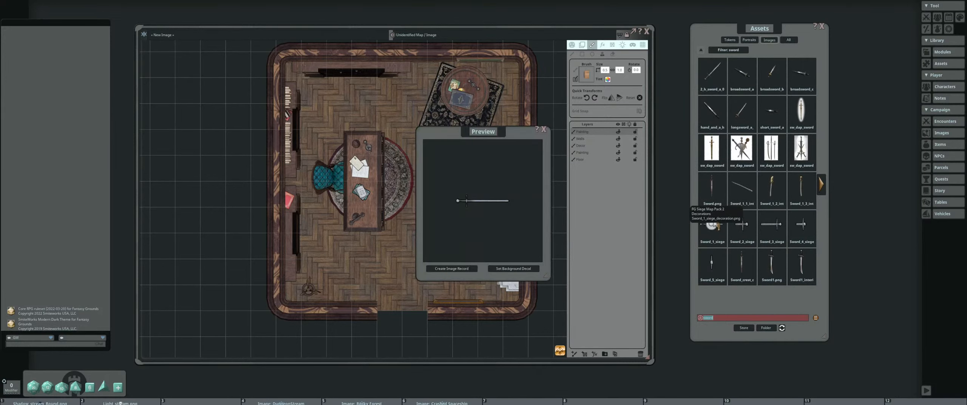
left_click(543, 130)
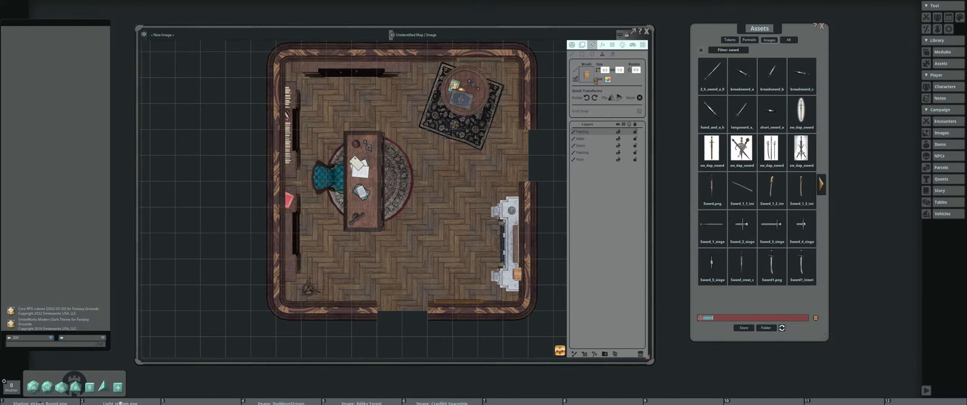
Load the Sword_1_siege image as the brush and rotate it parallel to the fireplace
left_click_drag(596, 81, 587, 76)
scroll(507, 237, "down", 17)
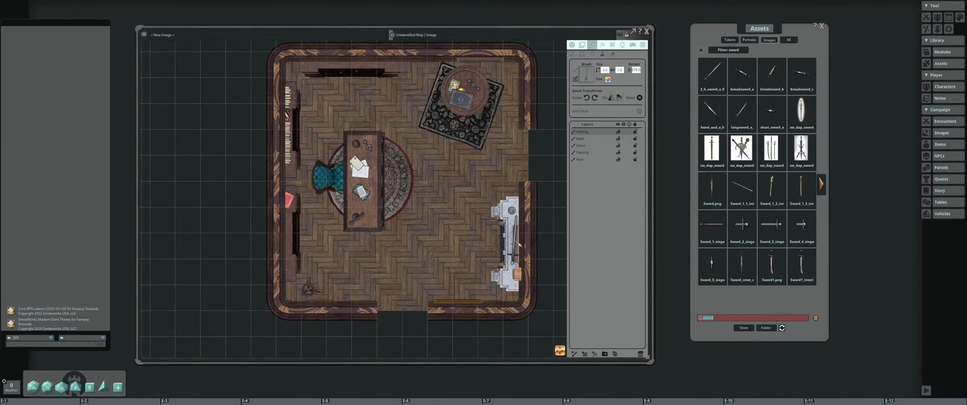
scroll(519, 244, "down", 1)
scroll(520, 244, "up", 5)
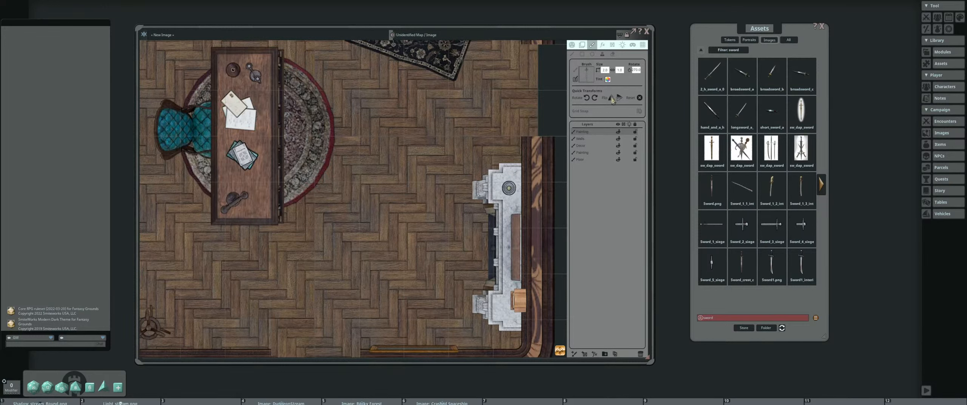
Scale the sword down and place it along the fireplace mantel above the clock, on the layer directly below the walls layer
scroll(523, 245, "down", 2)
left_click(594, 147)
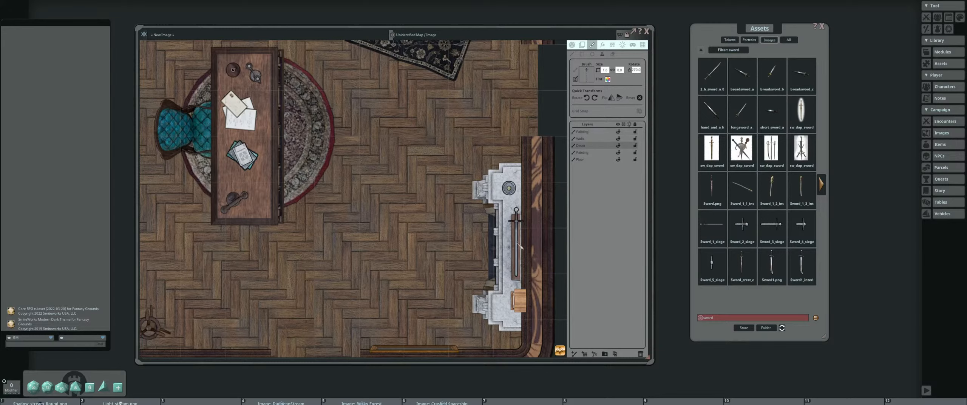
left_click(516, 243)
scroll(483, 243, "down", 5)
left_click_drag(410, 246, 451, 217)
scroll(451, 217, "up", 3)
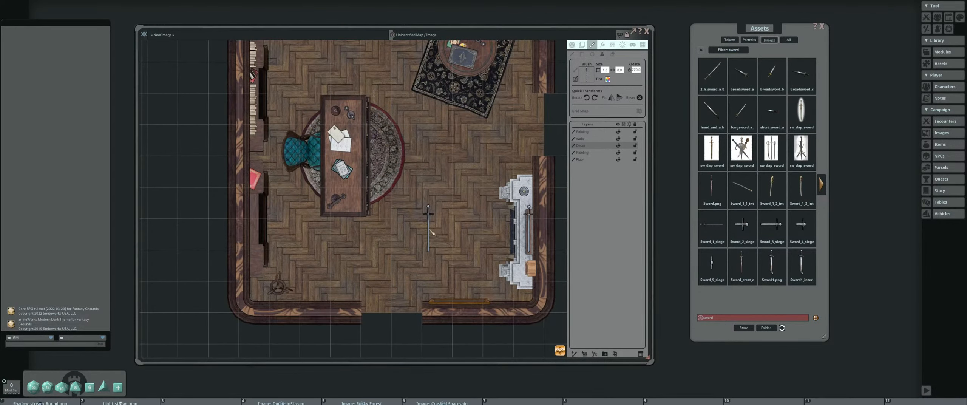
scroll(497, 190, "down", 1)
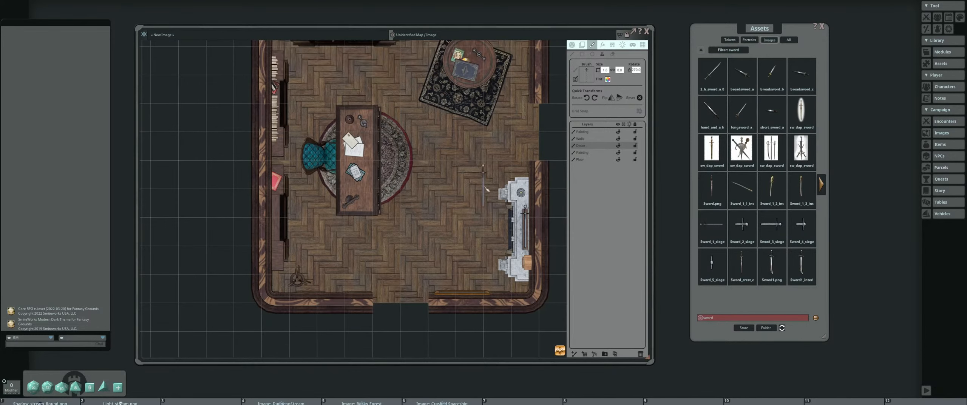
Clear the sword filter from the image assets and bring the whole room back into view
left_click_drag(460, 191, 421, 205)
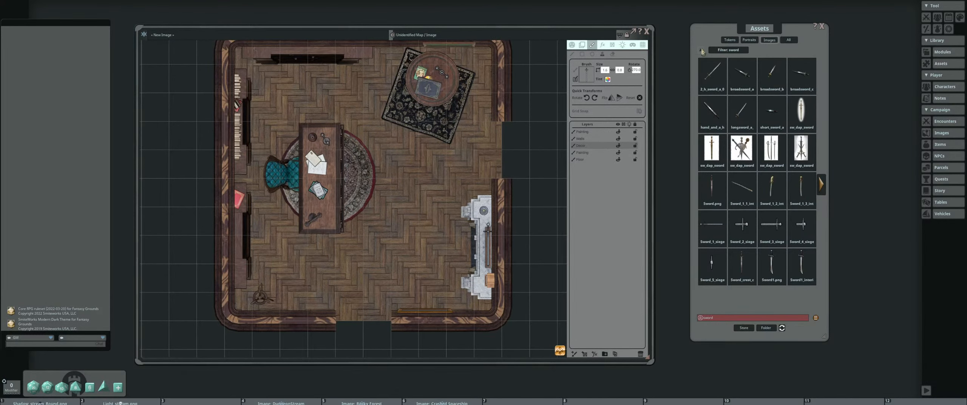
left_click(700, 317)
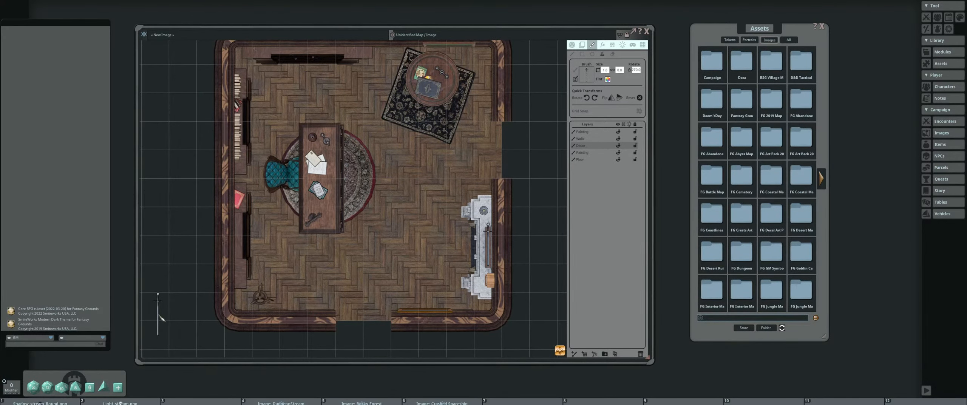
scroll(242, 306, "down", 1)
left_click_drag(325, 249, 264, 222)
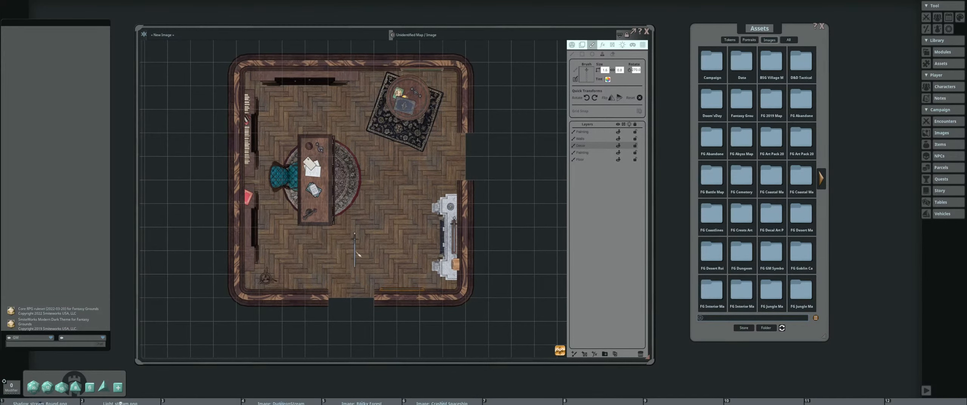
left_click_drag(357, 254, 369, 261)
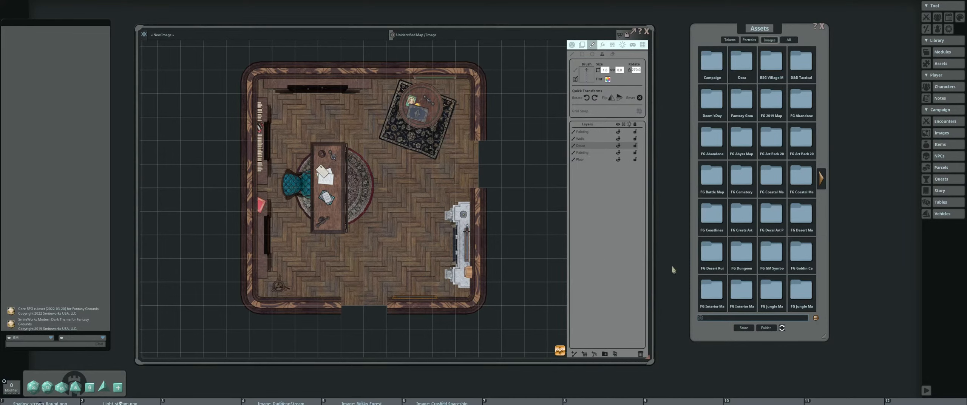
Rename the painting layer directly above the floor layer as DecorLower
left_click(583, 131)
double_click(593, 153)
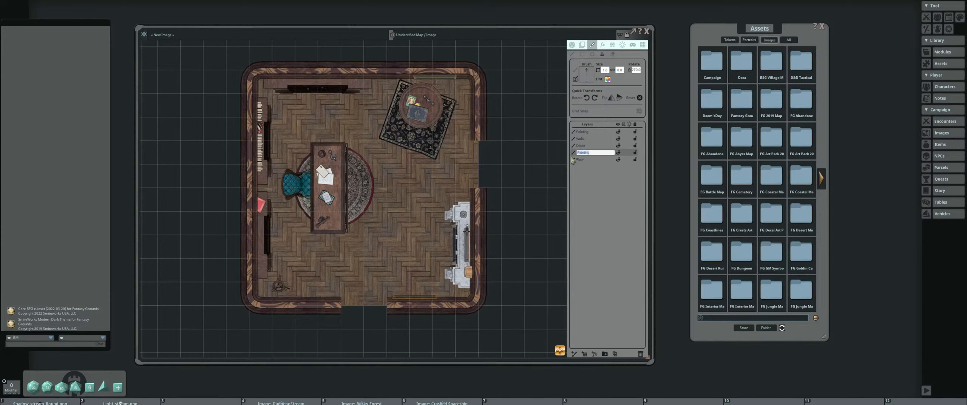
type("DicorLower")
key("Return")
Rename the top painting layer above the walls layer as DecorHigher
double_click(589, 132)
type("Di")
type("co")
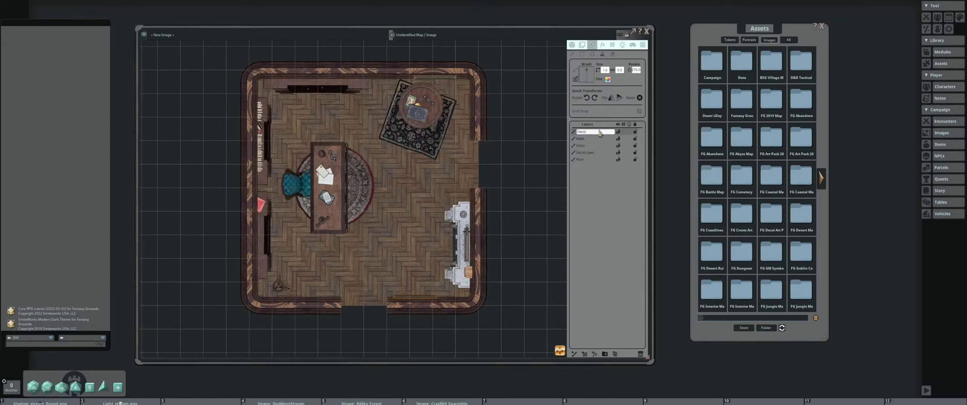
type("rHigher")
key("Return")
Add a new paint layer on top of the stack and load Shadow_stream_Round.png as the brush
left_click(575, 352)
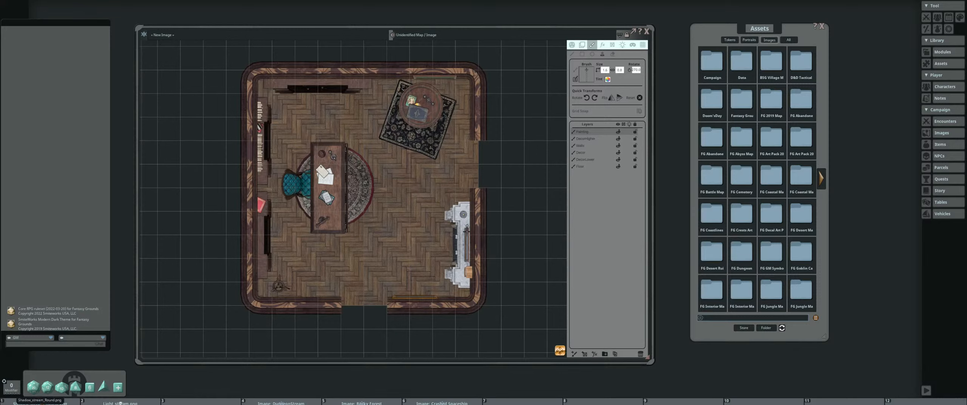
mouse_move(40, 402)
left_mouse_down()
mouse_move(118, 402)
mouse_move(453, 226)
mouse_move(587, 75)
left_mouse_up()
scroll(320, 141, "up", 7)
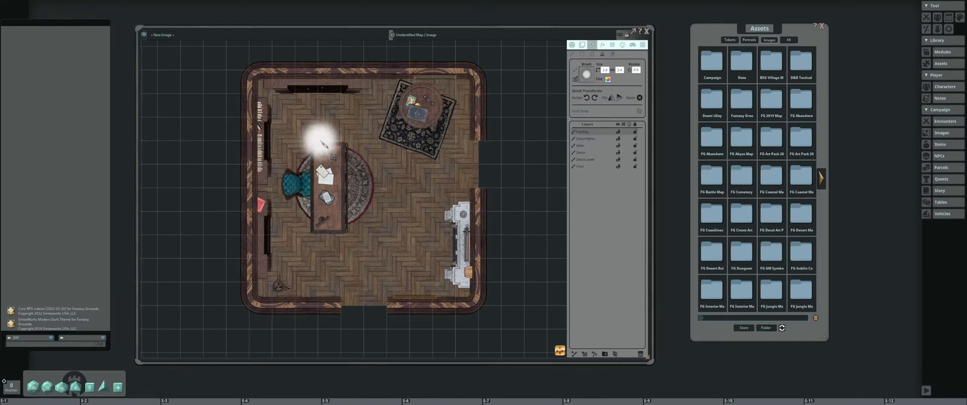
Tint the round shadow brush black, trying lighter and darker shades over the room
scroll(320, 140, "down", 10)
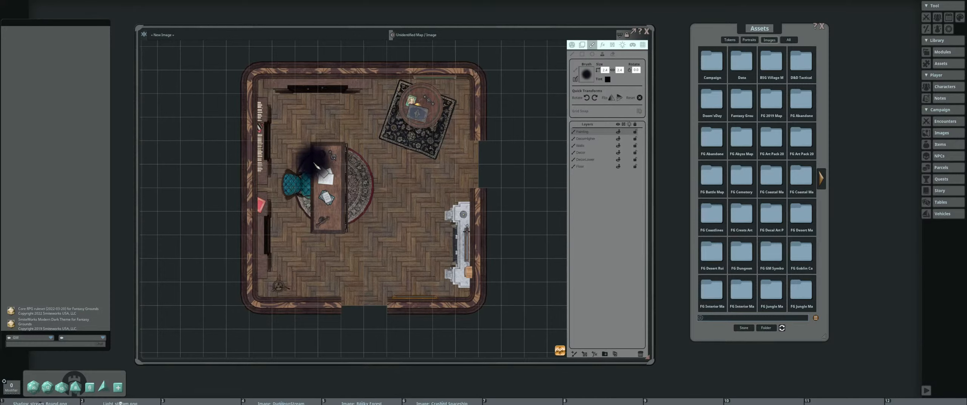
scroll(307, 154, "up", 5)
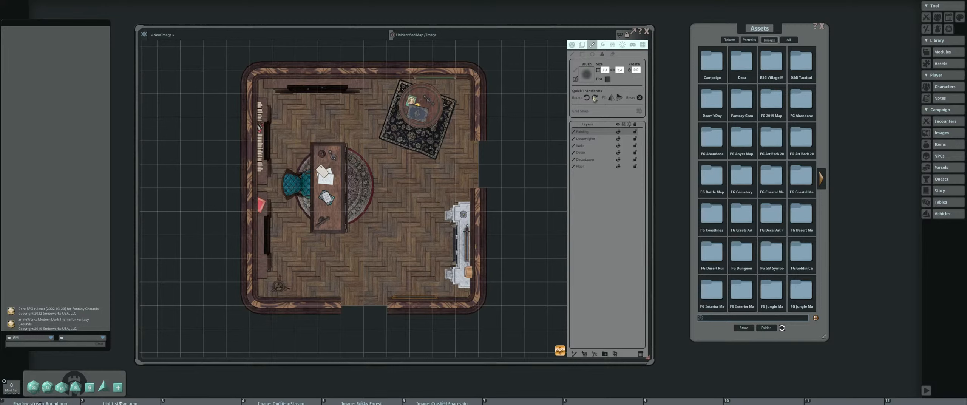
left_click_drag(289, 118, 284, 132)
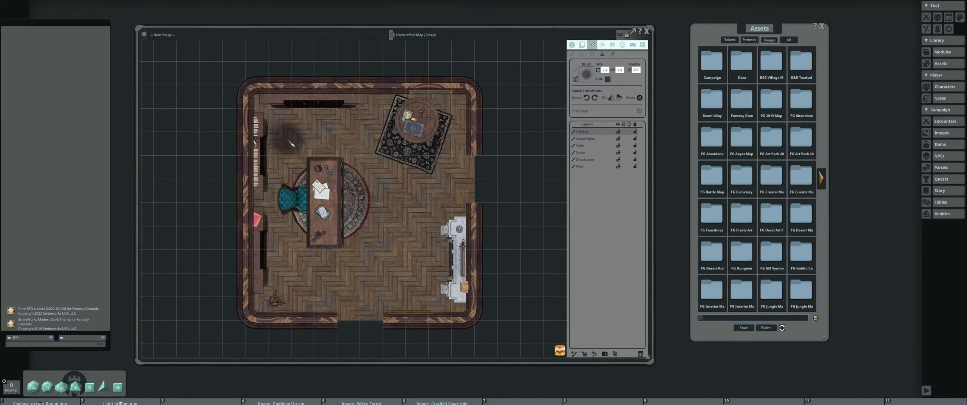
scroll(310, 147, "up", 3)
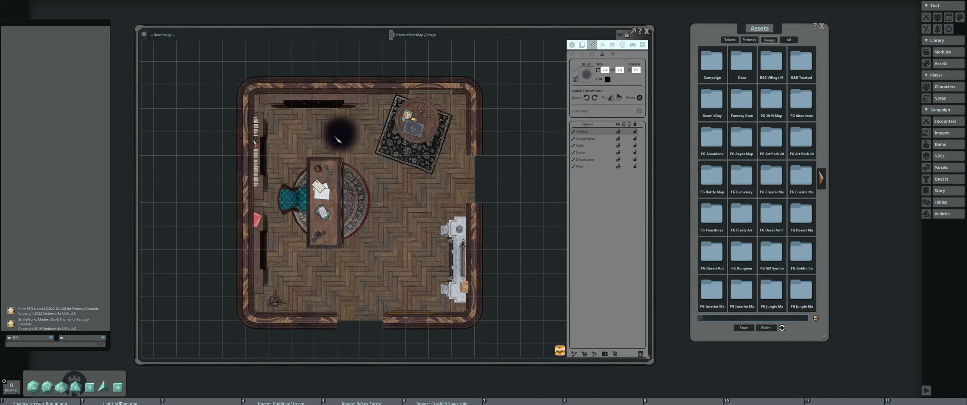
scroll(345, 132, "up", 1)
left_click_drag(344, 130, 330, 128)
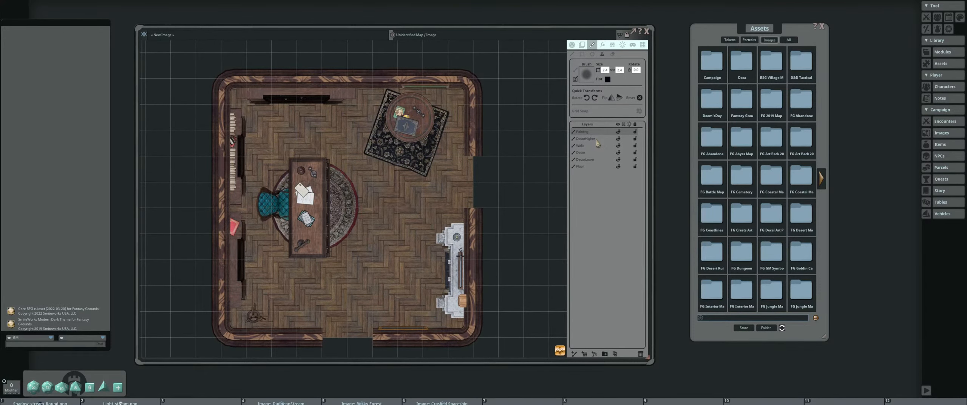
Shade the room's upper-left corner behind the bookshelves and move the shadow layer from under the walls to below the decor layer
left_click_drag(605, 133, 608, 145)
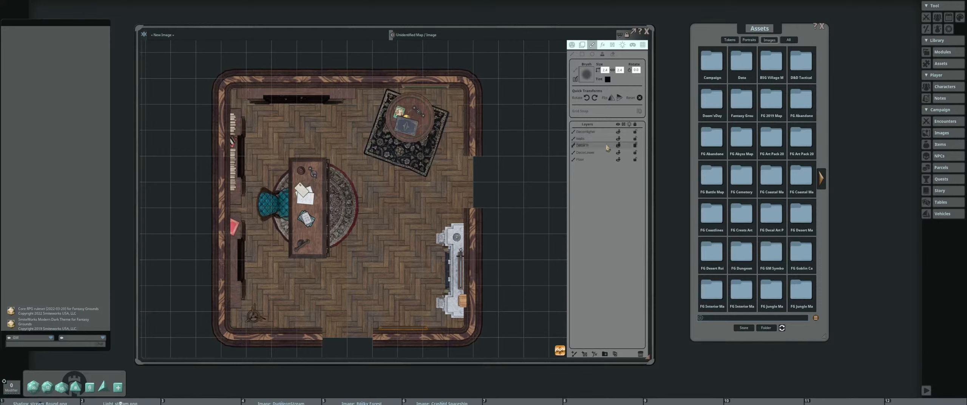
left_click(238, 98)
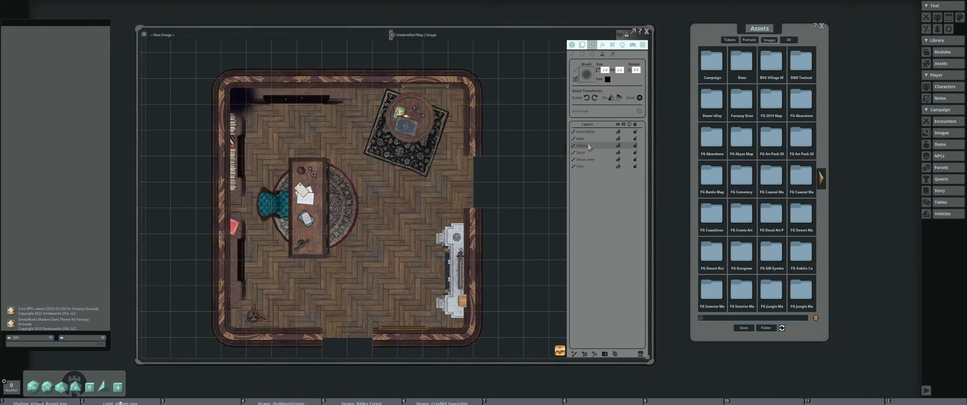
mouse_move(598, 150)
left_mouse_down()
mouse_move(600, 163)
mouse_move(599, 153)
left_mouse_up()
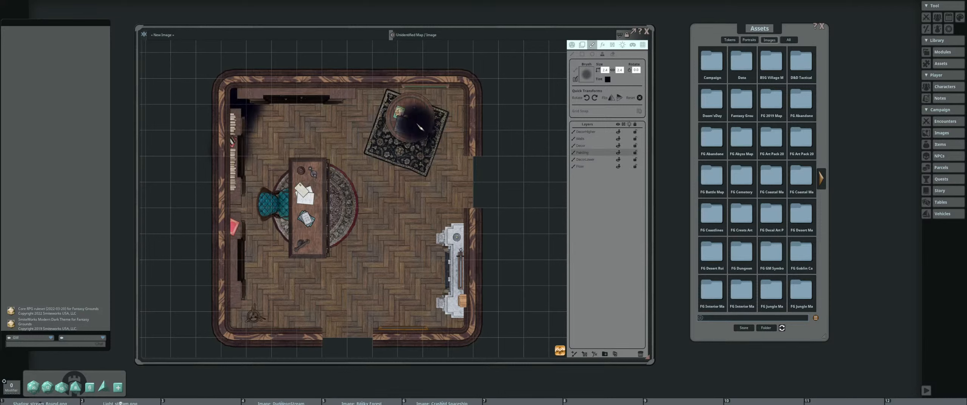
Stamp shadows along the room's upper wall beside the bookshelf and in the upper-right corner, and shrink the brush for finer shading
left_click(349, 94)
left_click(370, 96)
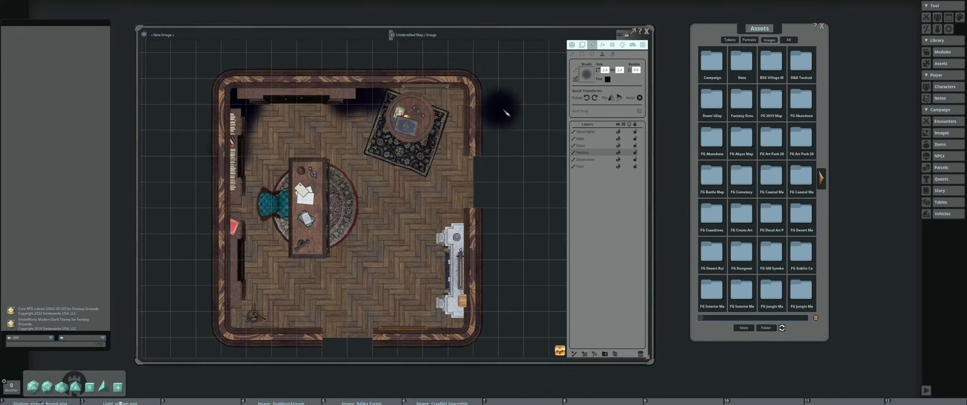
left_click(454, 101)
scroll(424, 106, "down", 8)
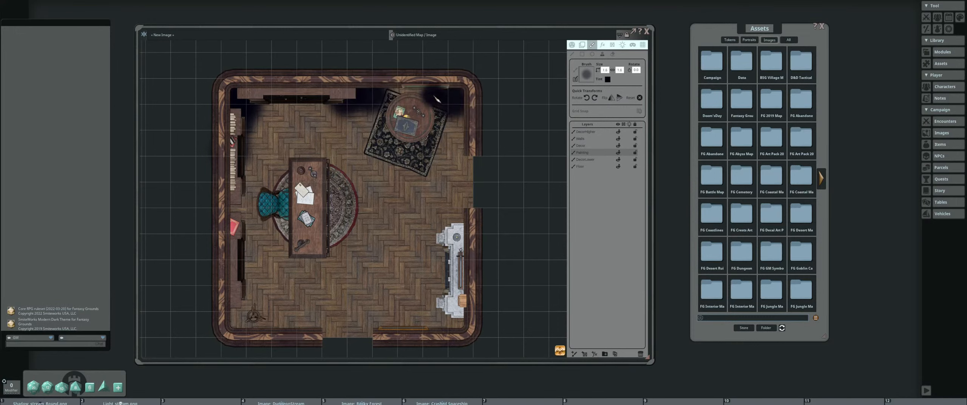
Paint soft black shadows on the Painting layer along the room's upper-right wall and the left-hand bookshelves
scroll(452, 132, "up", 8)
left_click(459, 133)
left_click(464, 149)
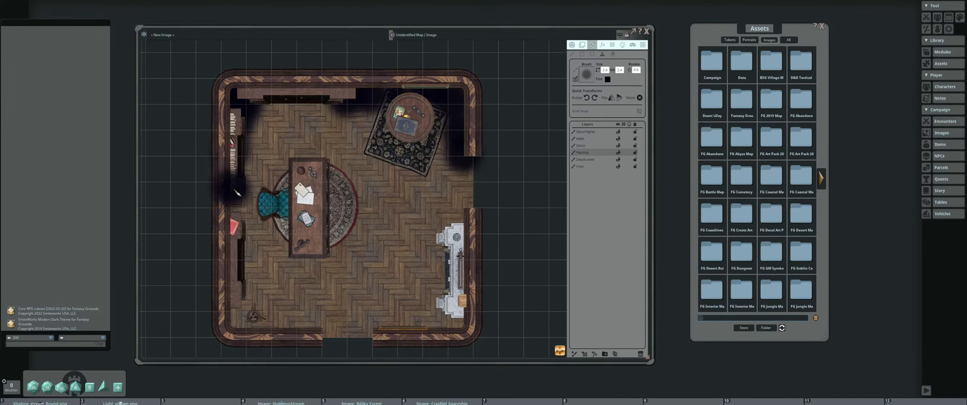
left_click_drag(235, 190, 240, 148)
left_click(245, 167)
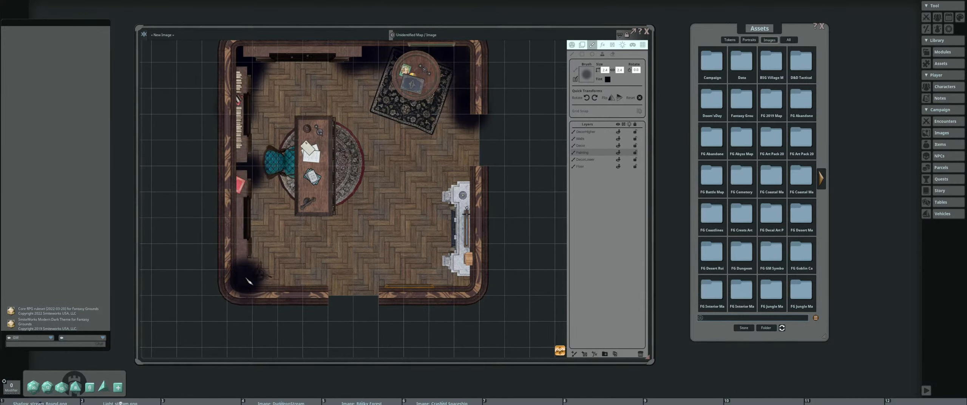
Paint soft black shadows in the room's lower corners, along the lower wall and around the fireplace
scroll(249, 281, "down", 4)
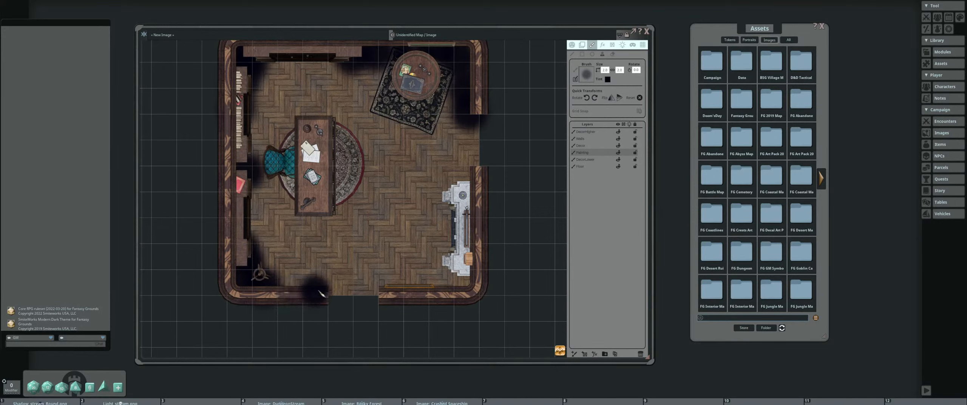
scroll(459, 282, "up", 4)
left_click(458, 284)
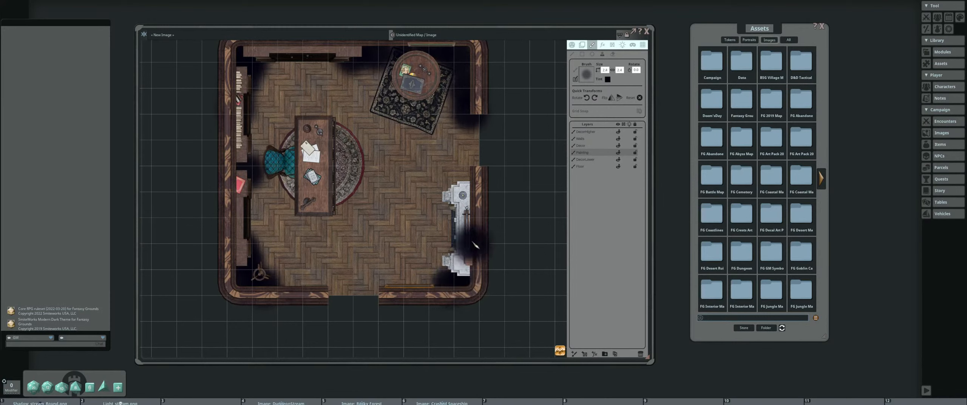
left_click(467, 188)
left_click(459, 205)
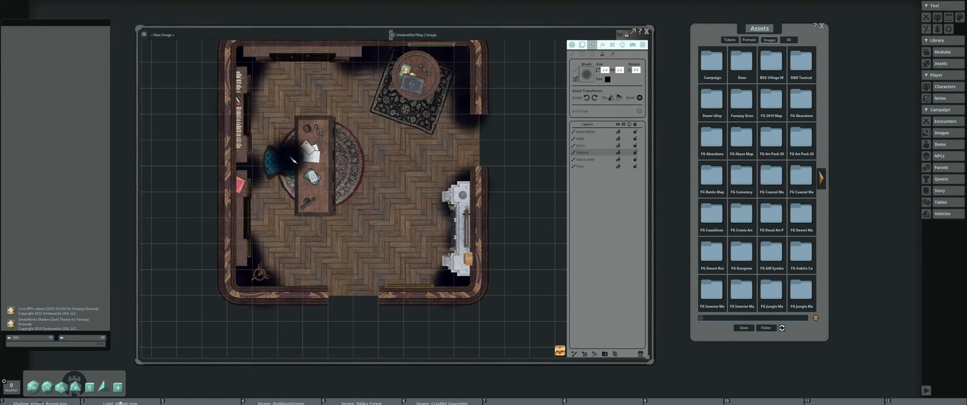
Paint soft black shadows around the desk, its chair, the round table and the upper-left shelving, adjusting the brush size
scroll(293, 160, "up", 7)
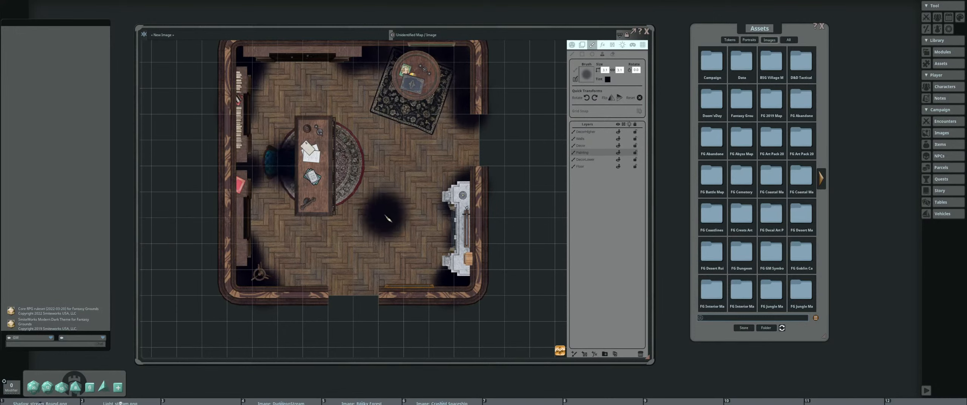
left_click(323, 145)
left_click(323, 171)
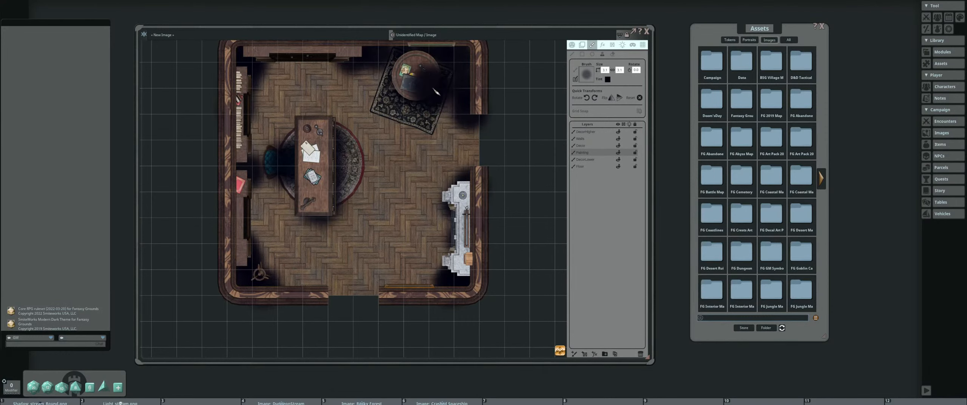
scroll(382, 130, "down", 1)
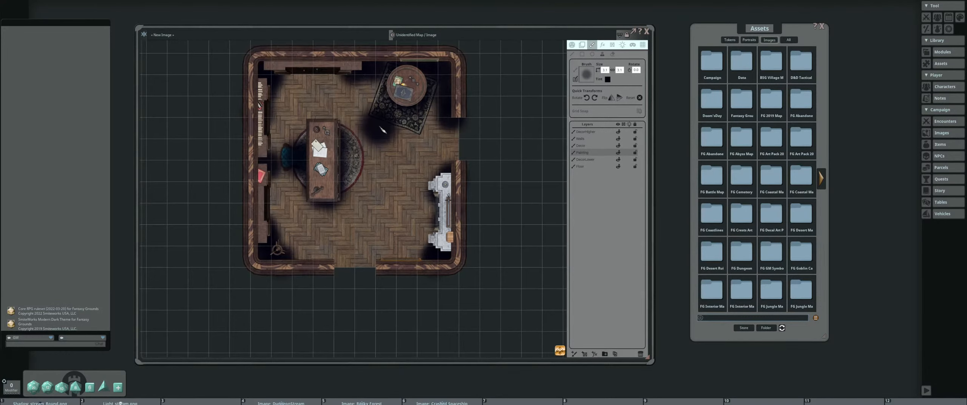
scroll(382, 130, "up", 1)
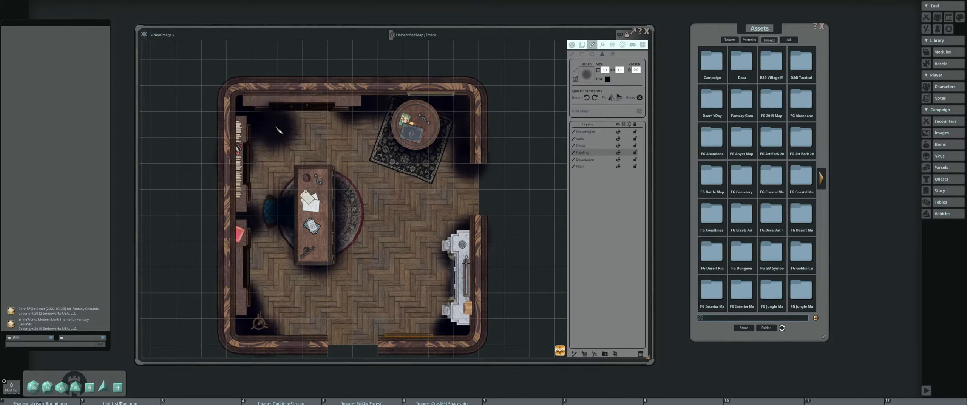
scroll(290, 109, "down", 6)
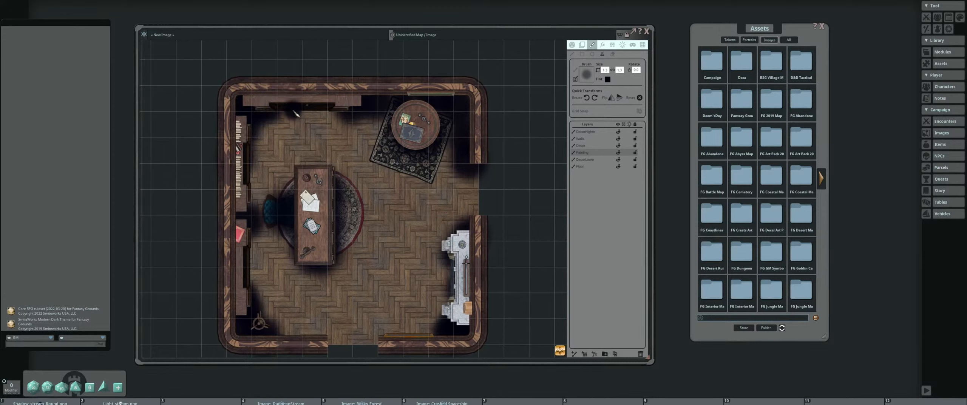
Lower the alpha of the Painting layer's tint so the black shadows become translucent
left_click(583, 45)
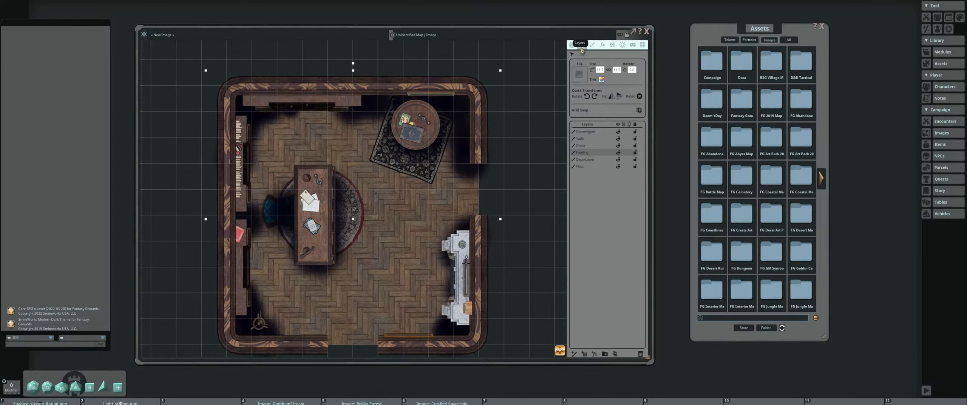
left_click(602, 79)
left_click_drag(500, 158, 538, 90)
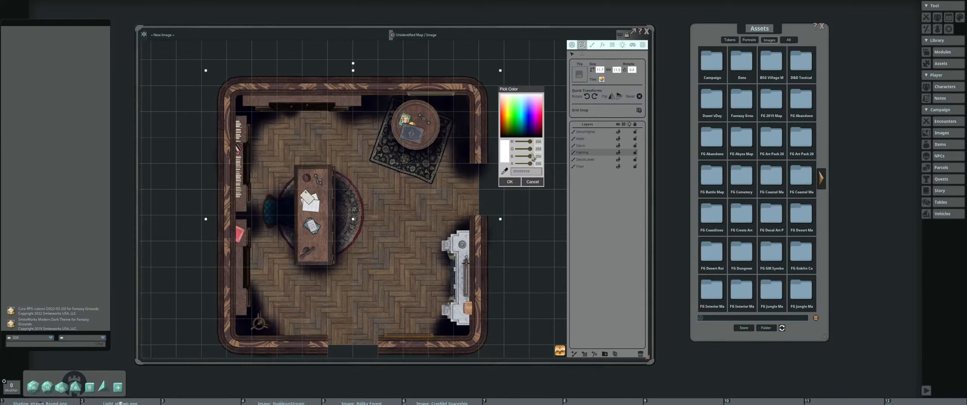
left_click_drag(530, 164, 524, 167)
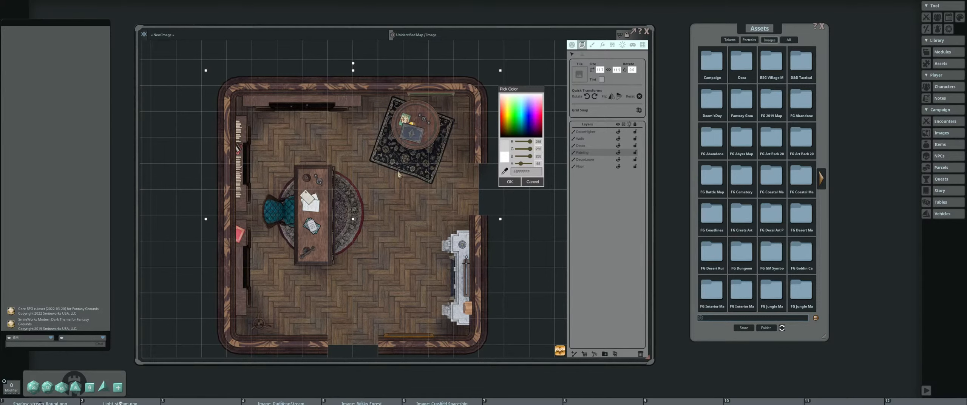
scroll(399, 175, "down", 2)
left_click(510, 182)
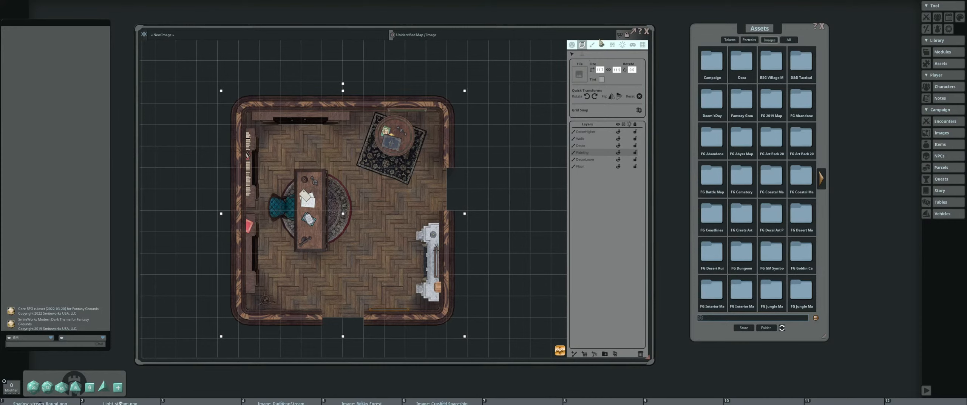
Paint more black shadow over the room's corners and wall edges on the translucent Painting layer, varying the brush size
left_click(592, 46)
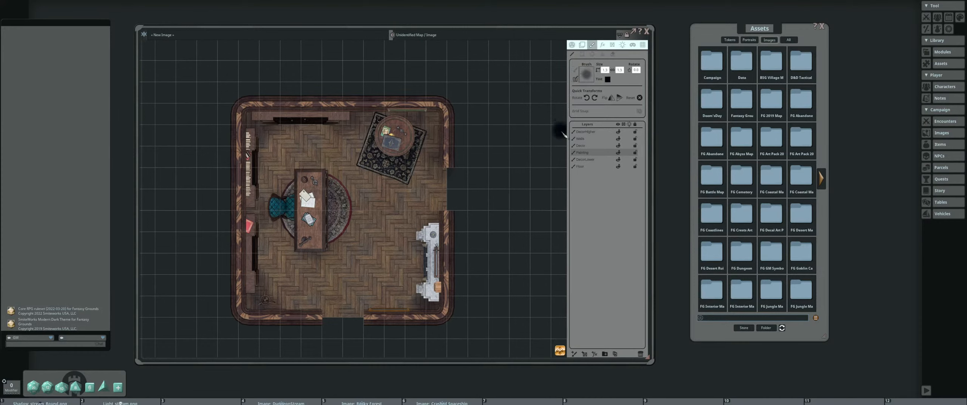
scroll(437, 118, "up", 7)
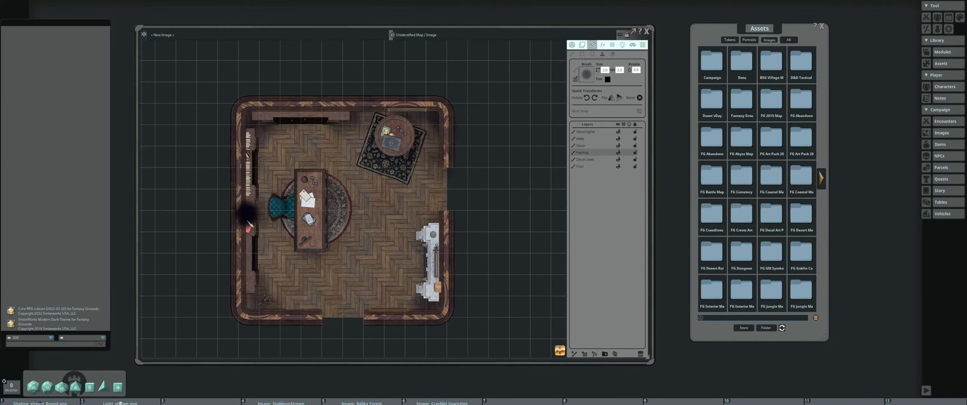
scroll(254, 294, "up", 11)
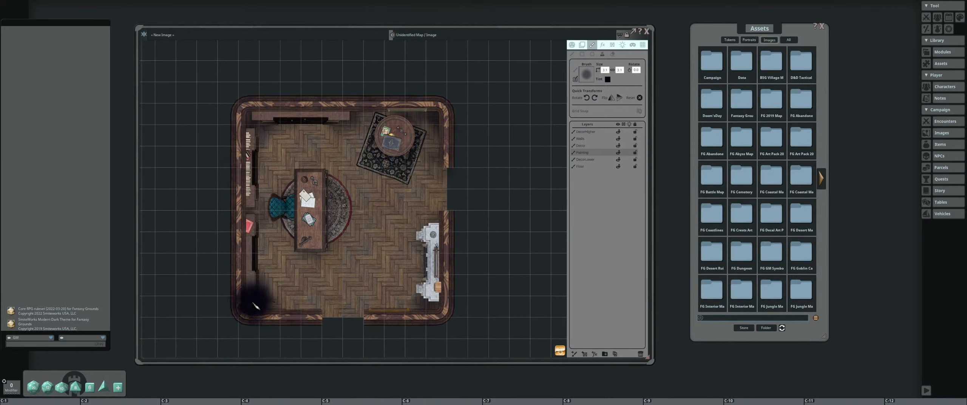
left_click(254, 302)
scroll(434, 317, "down", 15)
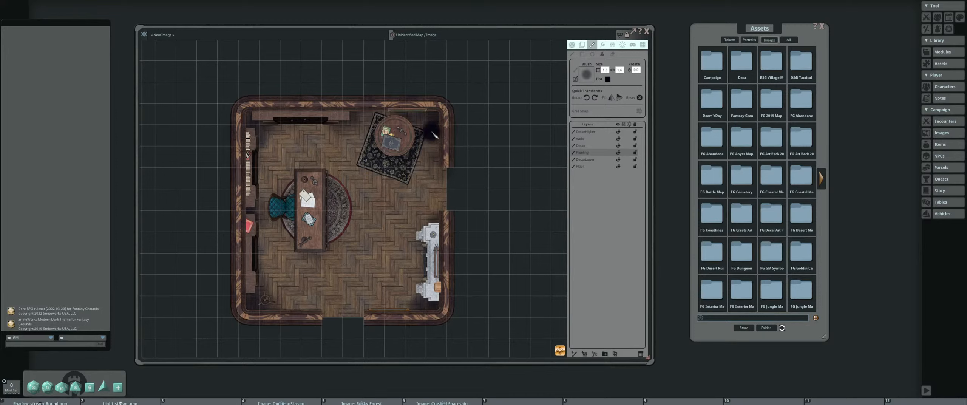
left_click(436, 121)
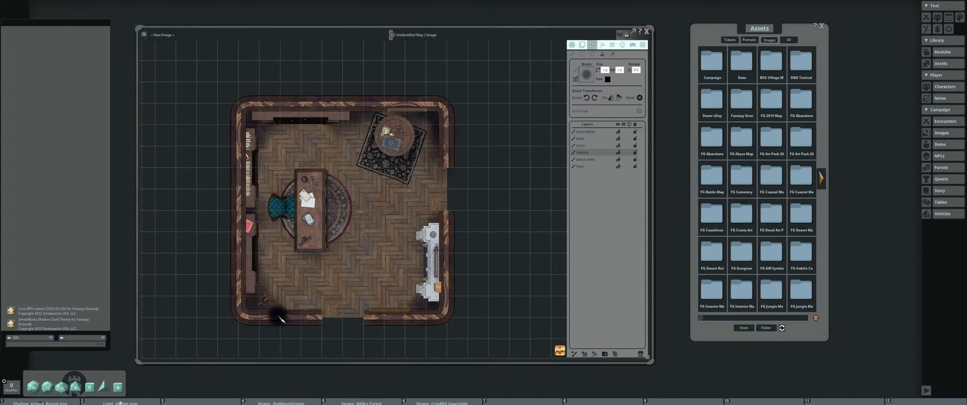
Add black shadow around the desk and its chair on the Painting layer
scroll(302, 249, "up", 3)
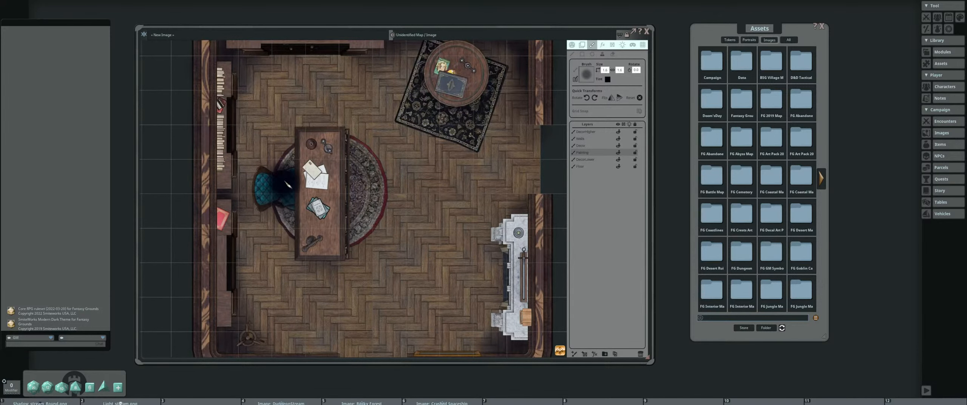
scroll(344, 245, "down", 1)
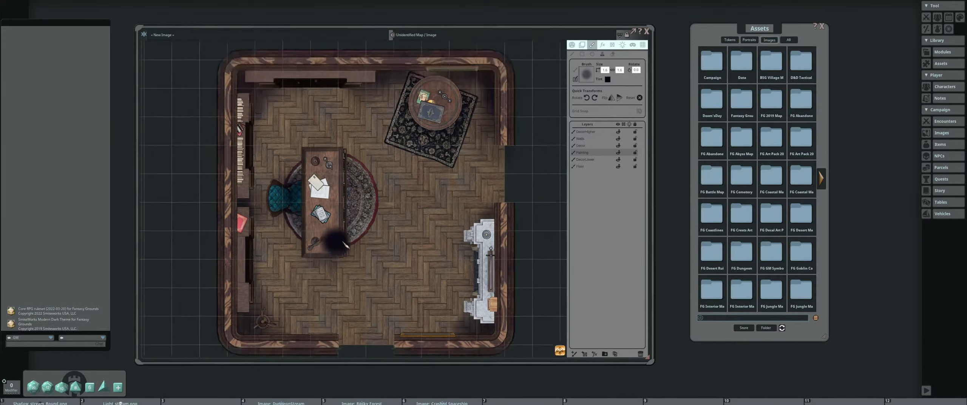
scroll(340, 242, "down", 1)
scroll(325, 227, "up", 3)
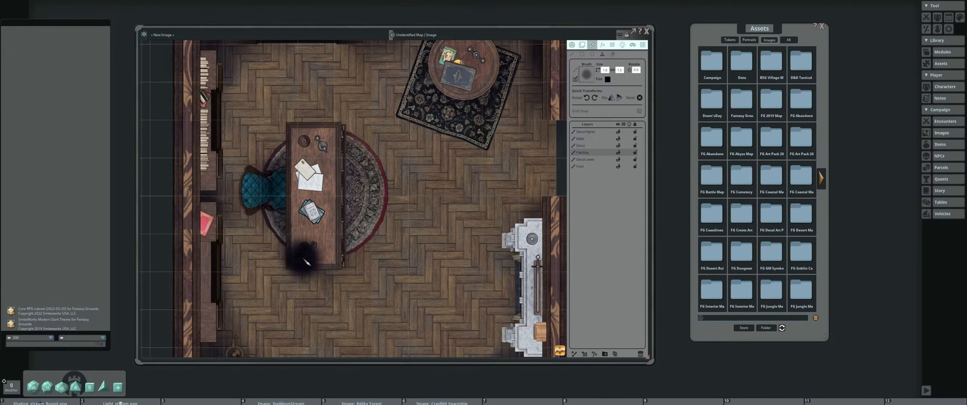
scroll(378, 268, "down", 2)
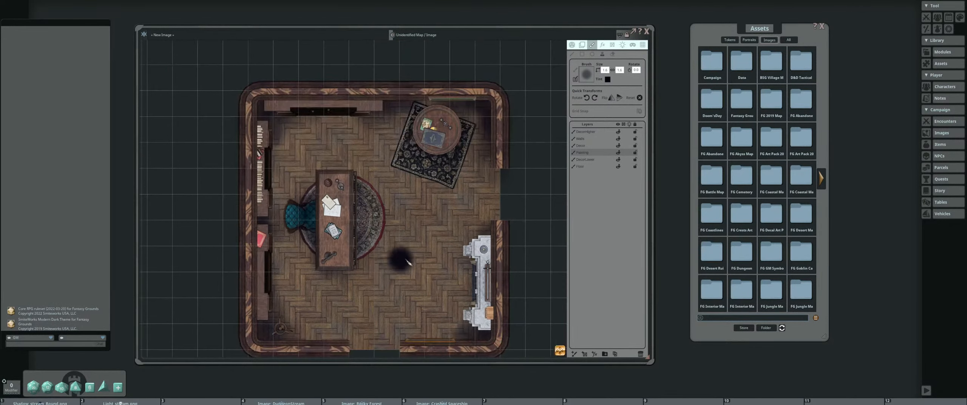
scroll(407, 260, "down", 1)
scroll(402, 253, "up", 2)
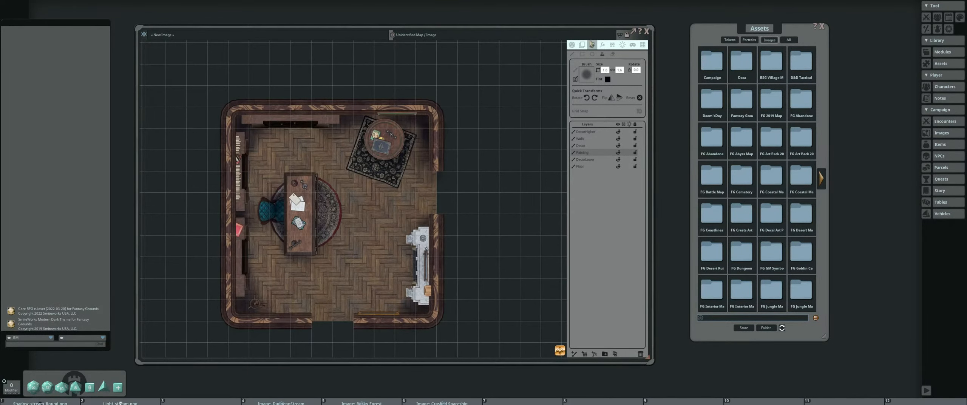
Reduce the alpha of the Painting layer's tint again to soften the shadows further
left_click(582, 46)
left_click(602, 80)
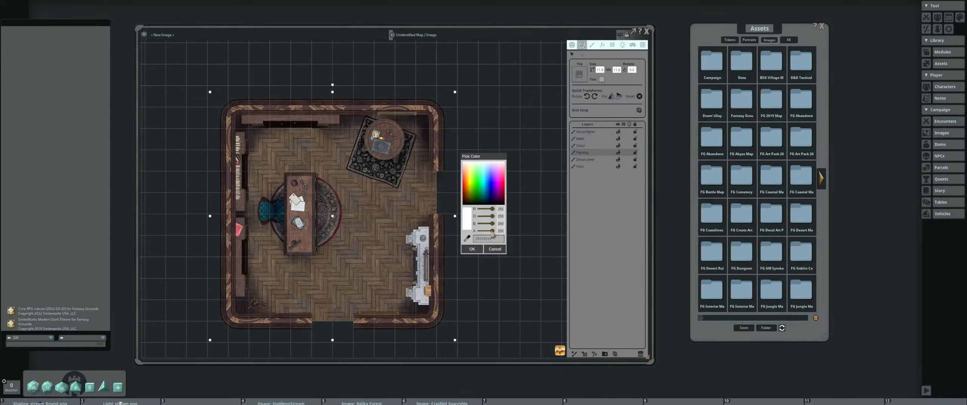
left_click_drag(492, 230, 483, 231)
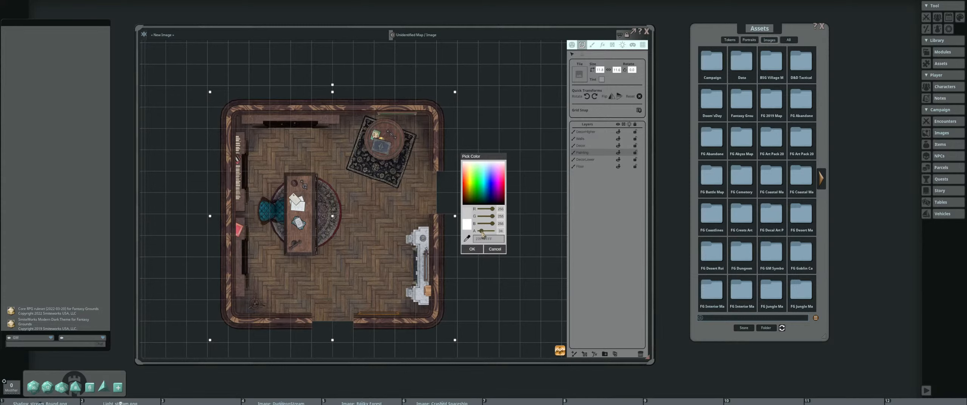
left_click(473, 247)
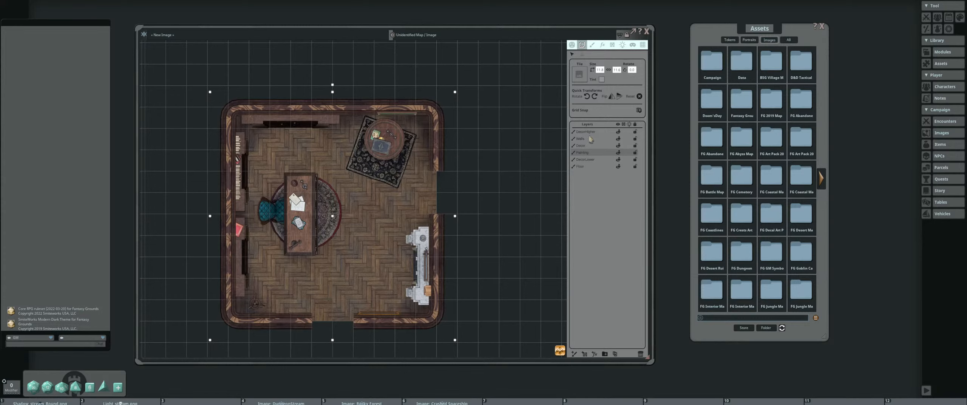
Add a new paint layer named Shadow and rename the existing Painting layer ShadowLower
left_click(574, 354)
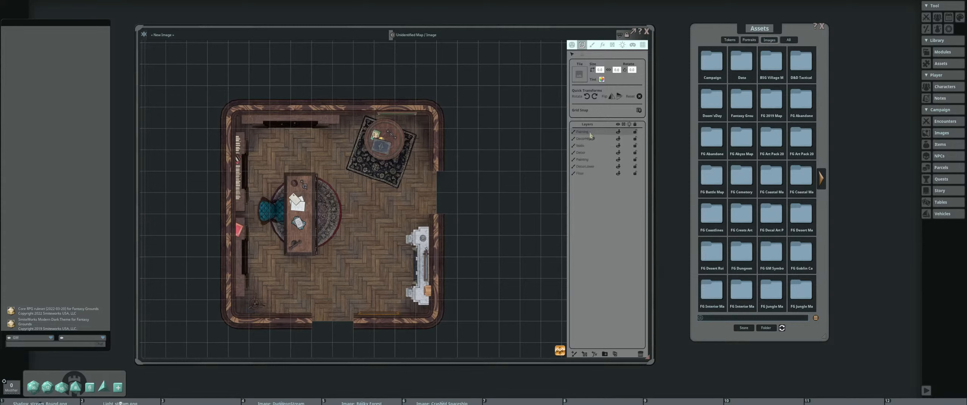
left_click(591, 160)
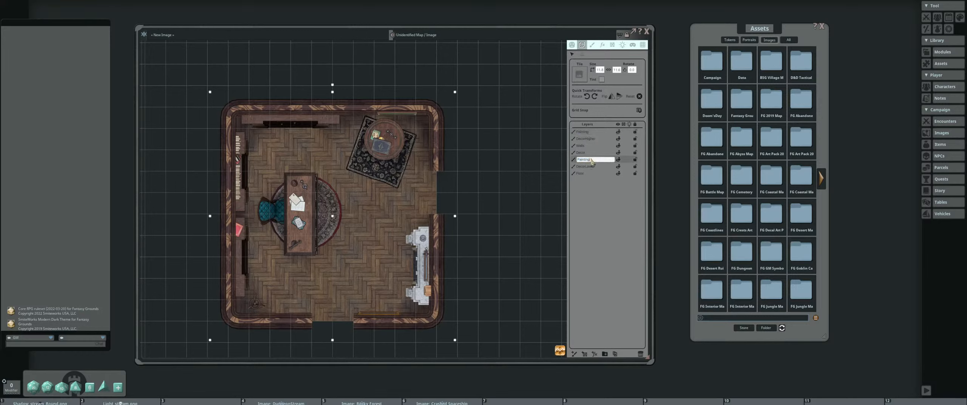
type("ShadowLower")
left_click(602, 132)
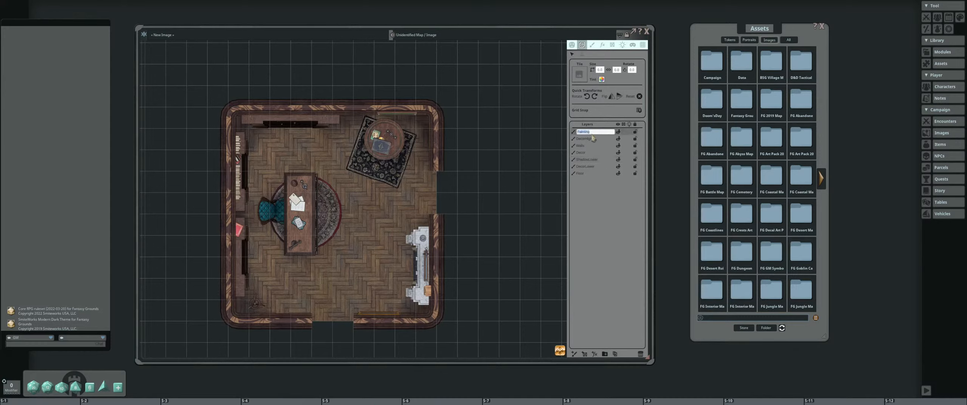
type("Shadow")
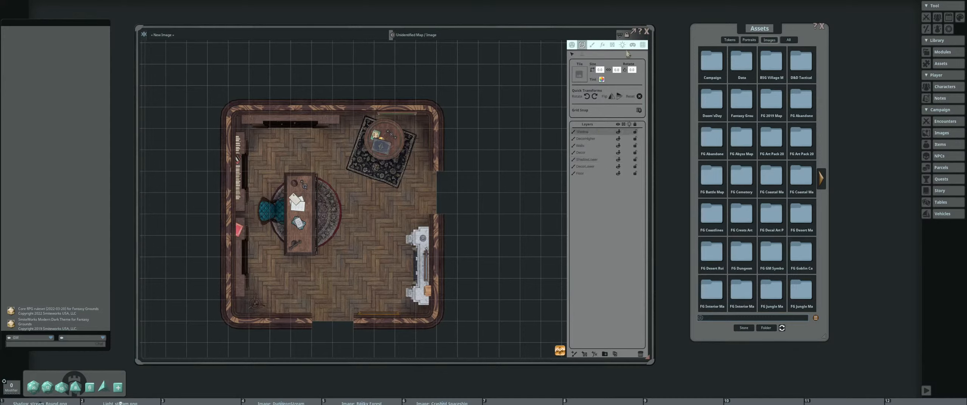
Paint soft shadows on the Shadow layer around the fireplace, adjusting the brush size
left_click(593, 45)
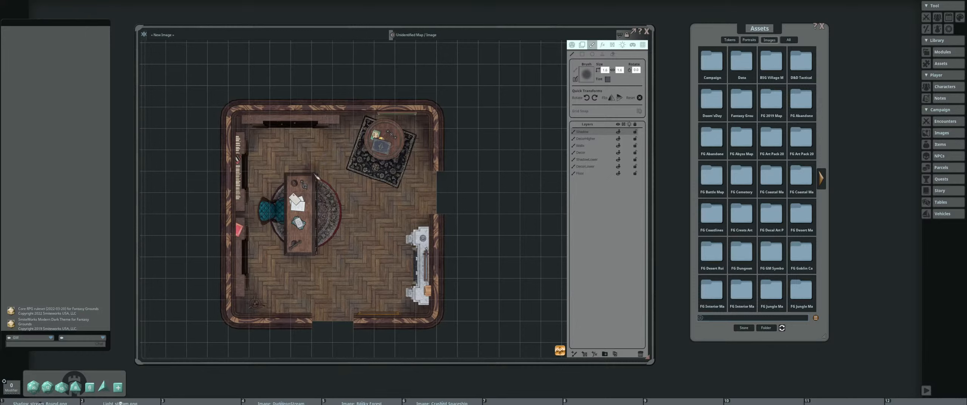
key("ctrl")
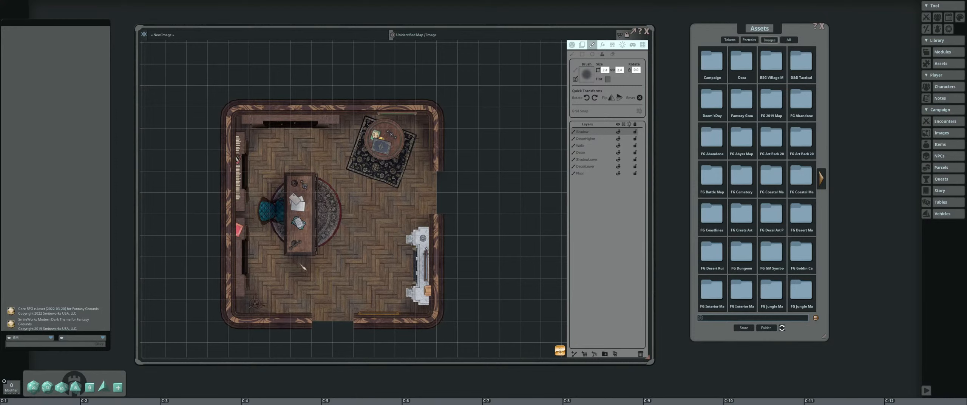
scroll(432, 318, "up", 3)
scroll(432, 295, "down", 4)
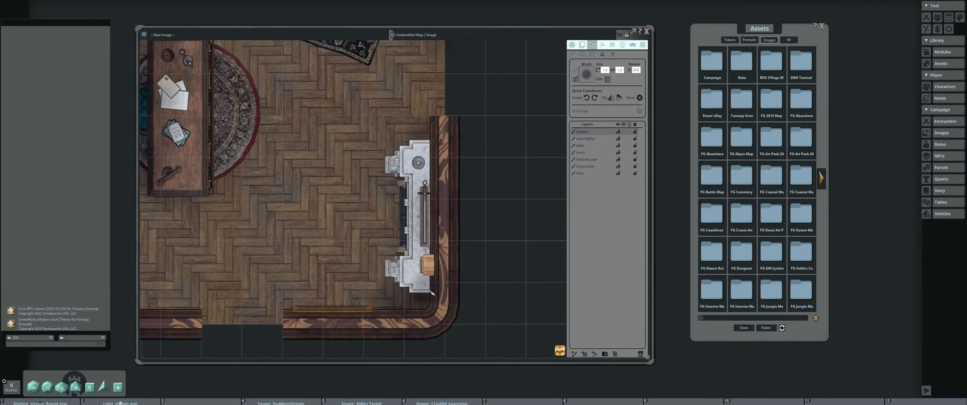
scroll(430, 278, "down", 3)
left_click(404, 219)
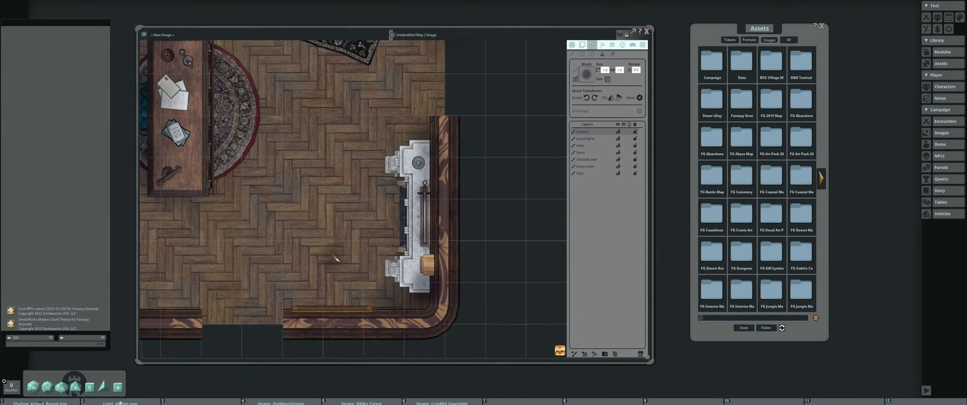
Paint soft shadows along the room's walls and corners on the Shadow layer, using a larger brush
scroll(422, 310, "down", 1)
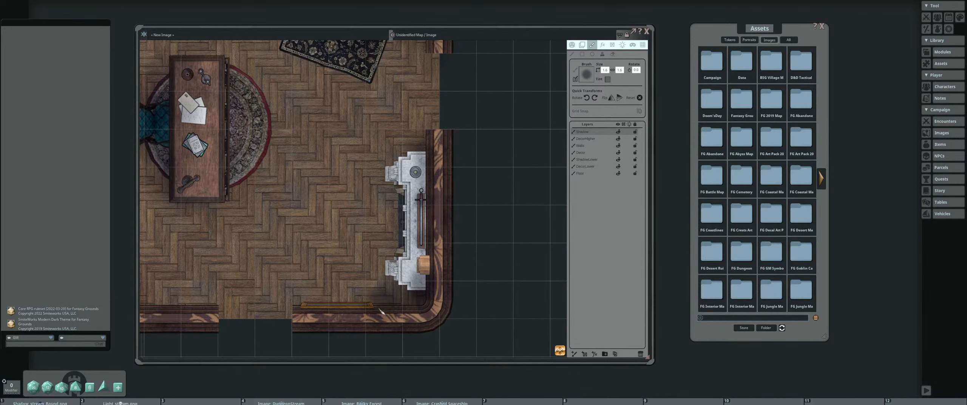
scroll(298, 298, "down", 4)
left_click_drag(336, 294, 282, 299)
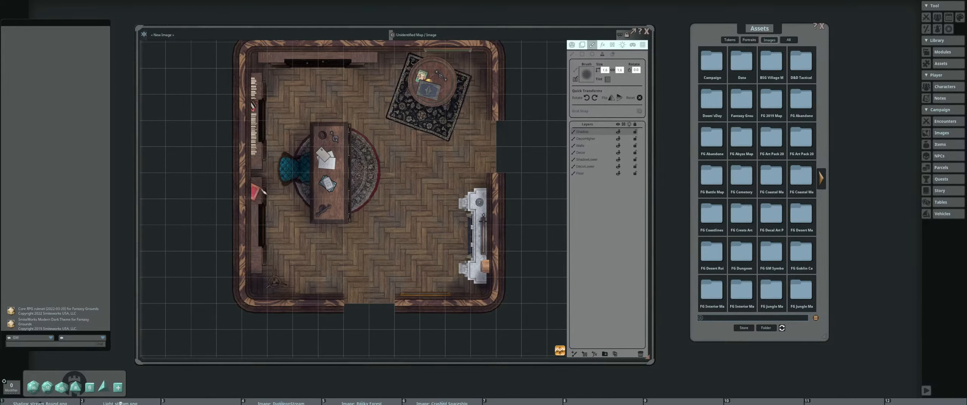
left_click_drag(248, 244, 255, 260)
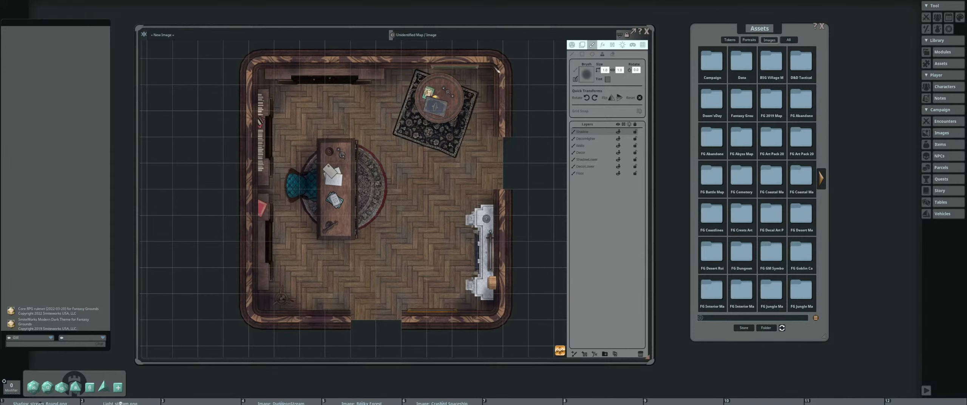
scroll(401, 199, "down", 2)
scroll(401, 199, "up", 1)
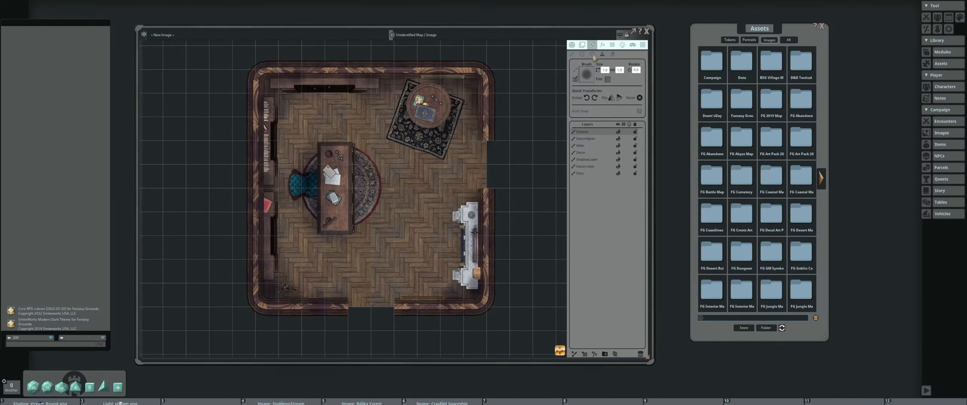
scroll(452, 105, "up", 1)
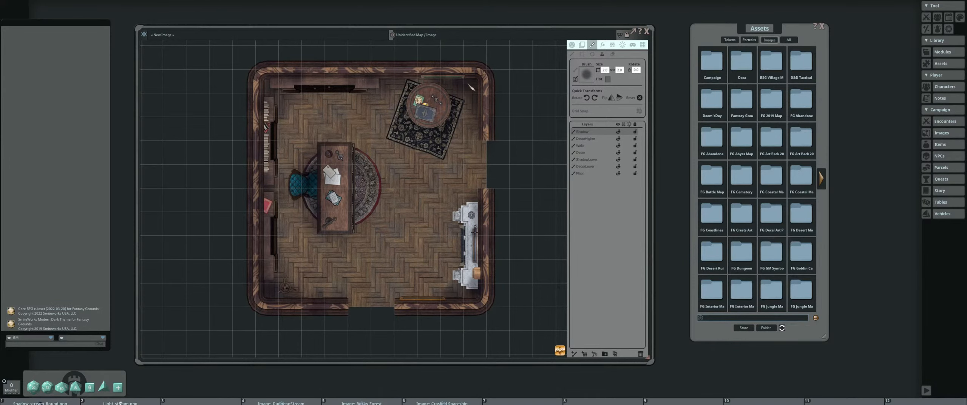
scroll(381, 201, "down", 2)
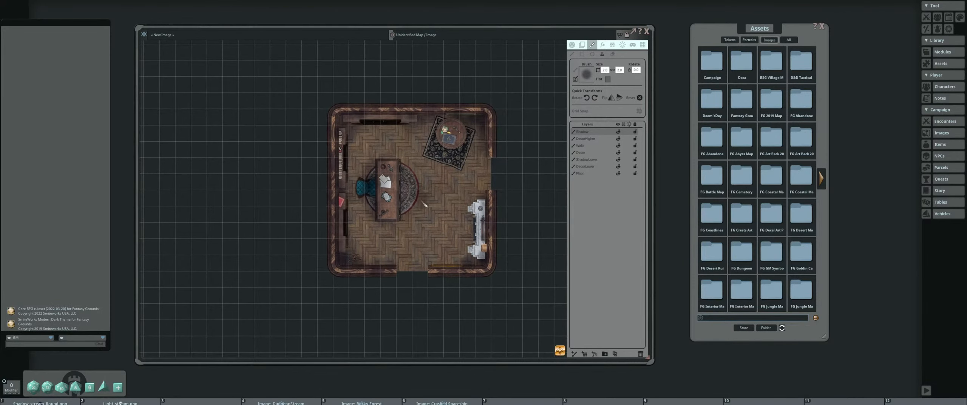
Reduce the alpha of the Shadow layer's tint to make the upper shadows more translucent
scroll(404, 210, "up", 1)
left_click(582, 45)
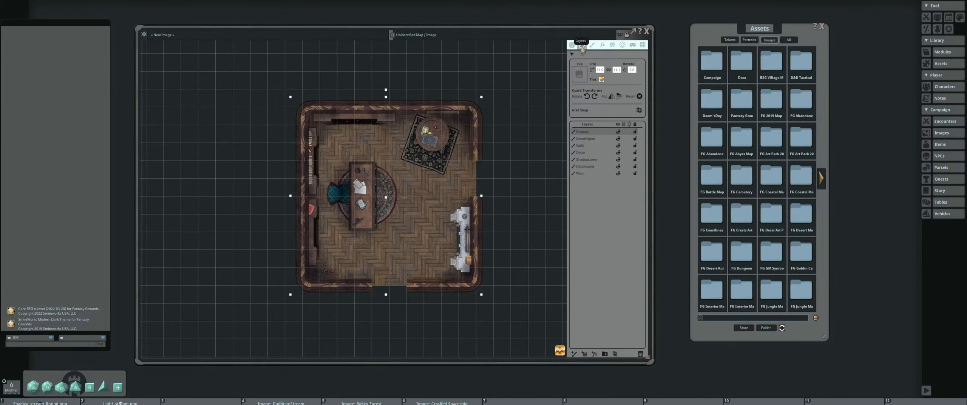
left_click(601, 79)
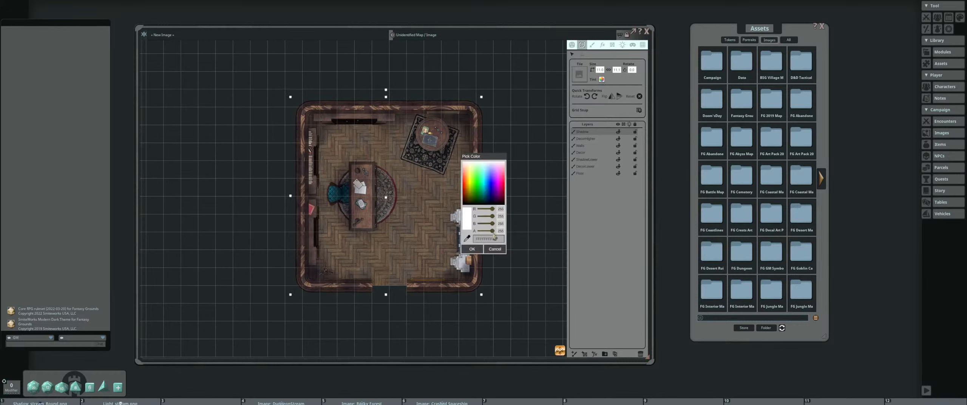
left_click_drag(493, 235, 486, 234)
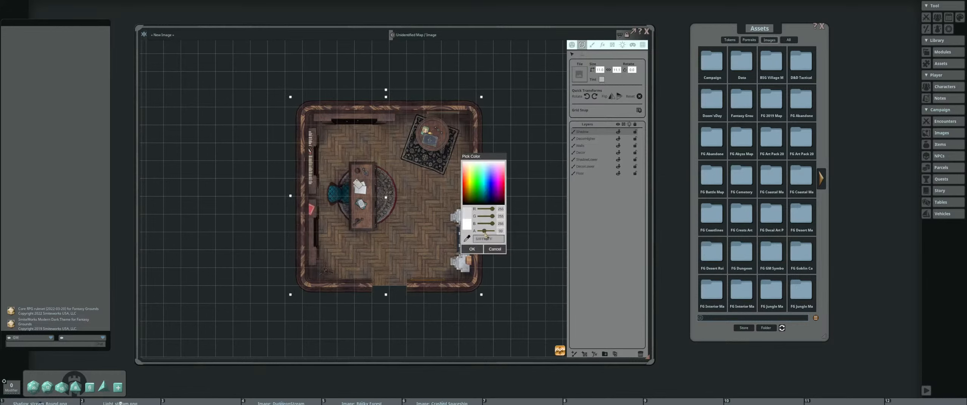
left_click_drag(478, 247, 477, 248)
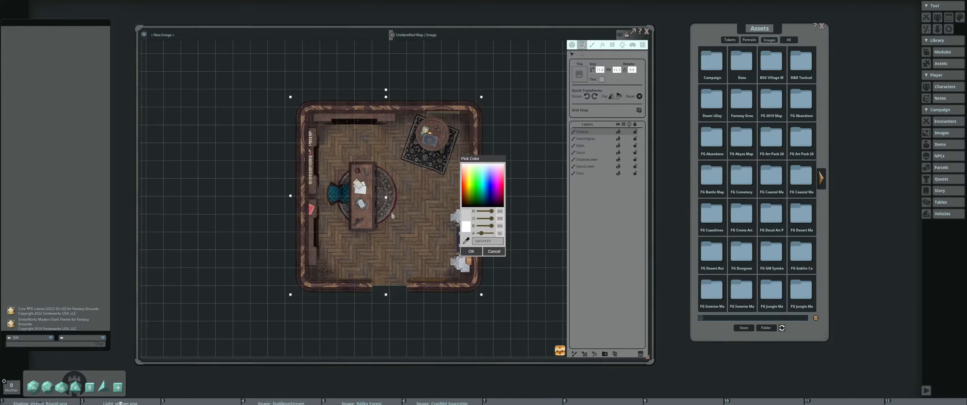
left_click(471, 252)
scroll(558, 141, "down", 3)
scroll(558, 141, "up", 2)
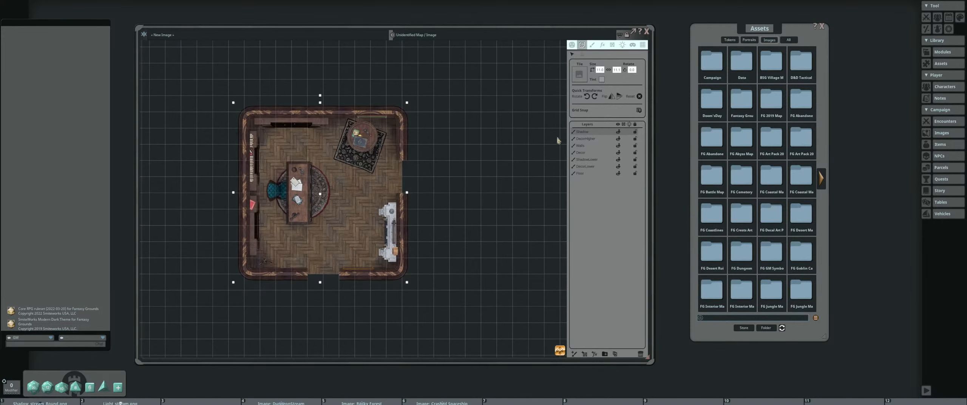
Add an Adjust colors effect layer above the Shadow layer
left_click_drag(328, 210, 401, 223)
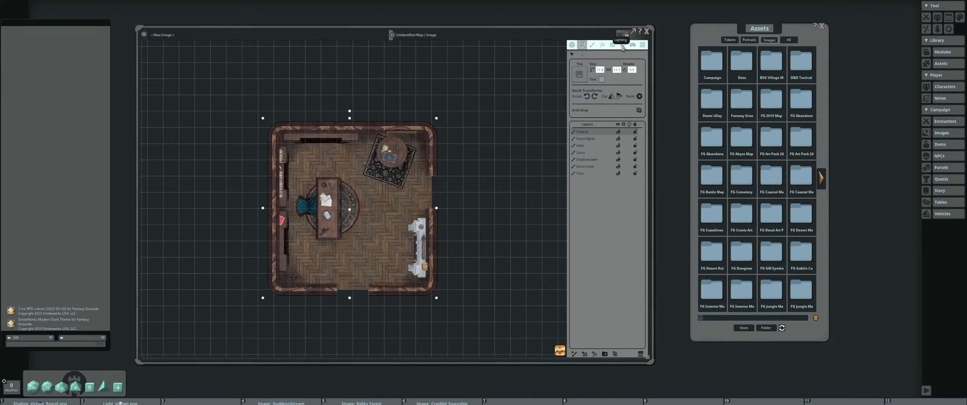
left_click(602, 45)
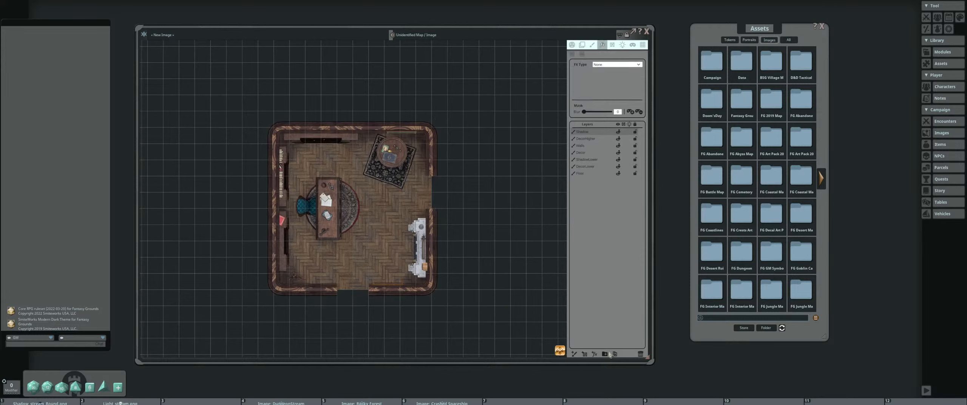
left_click(607, 65)
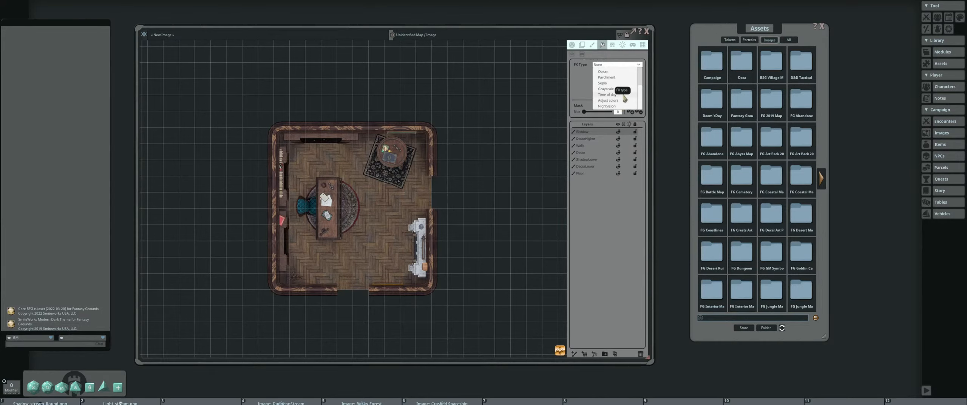
left_click(614, 101)
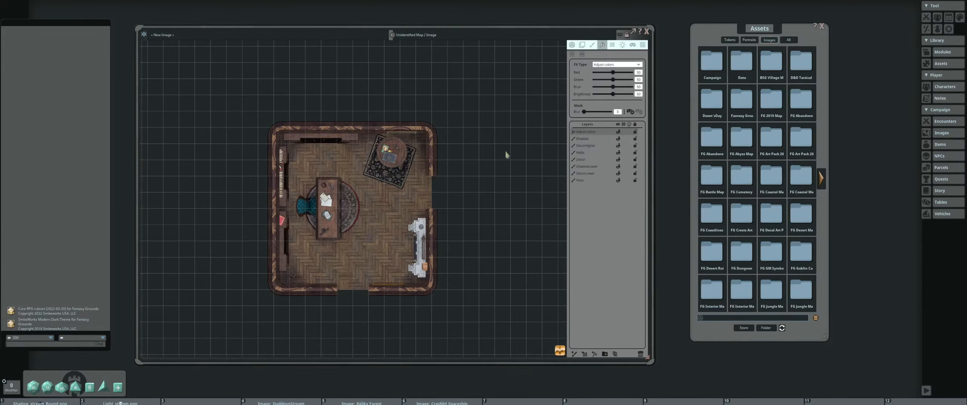
Lower the brightness, green and red of the Adjust colors effect slightly to give the room a darker, cooler tone
scroll(353, 183, "up", 2)
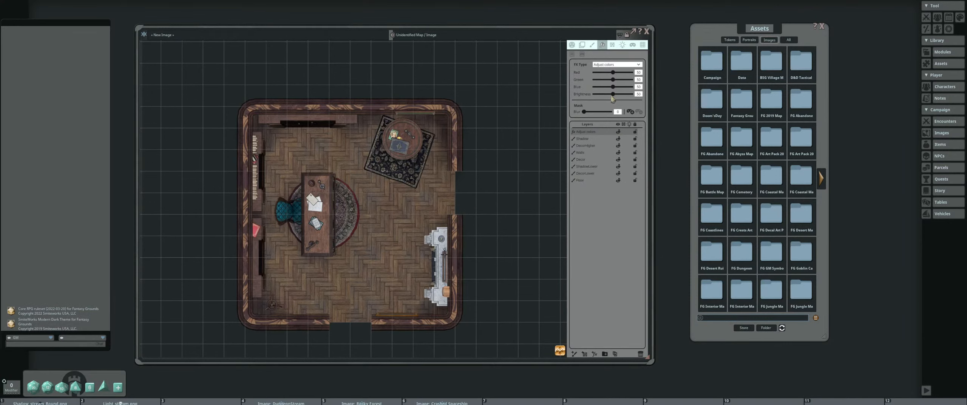
left_click_drag(614, 94, 611, 95)
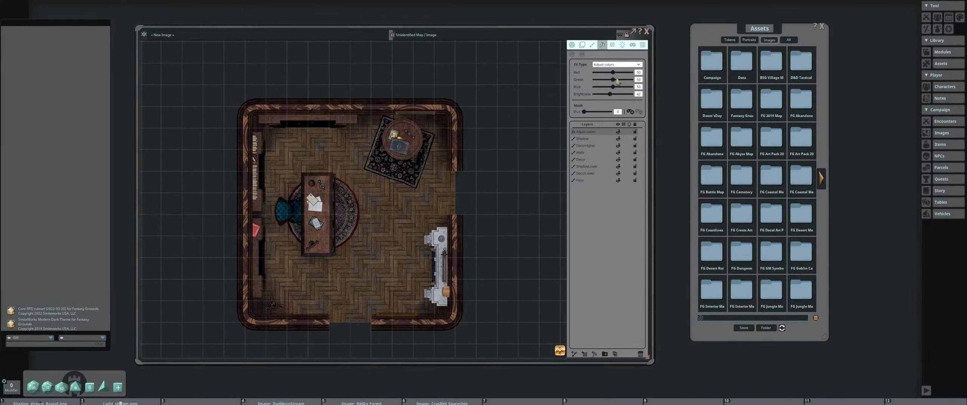
left_click_drag(613, 80, 611, 80)
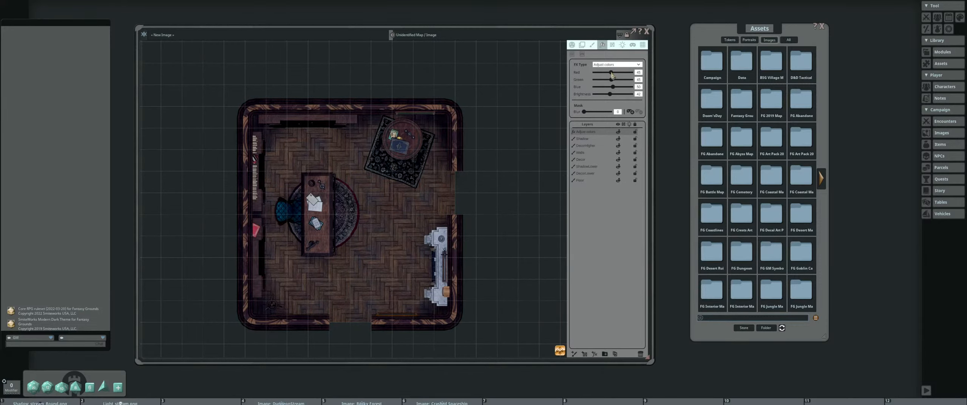
Mask the Adjust colors effect to a rectangular band just inside the walls, leaving the centre of the room unaffected
scroll(480, 145, "down", 2)
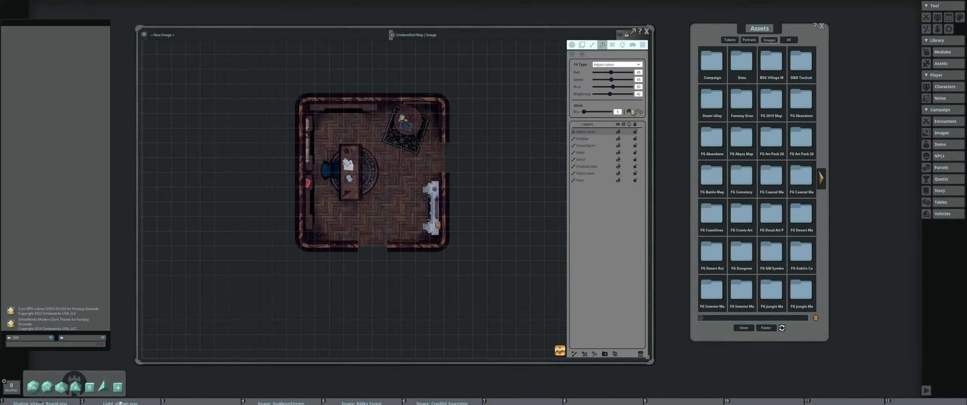
scroll(326, 142, "up", 2)
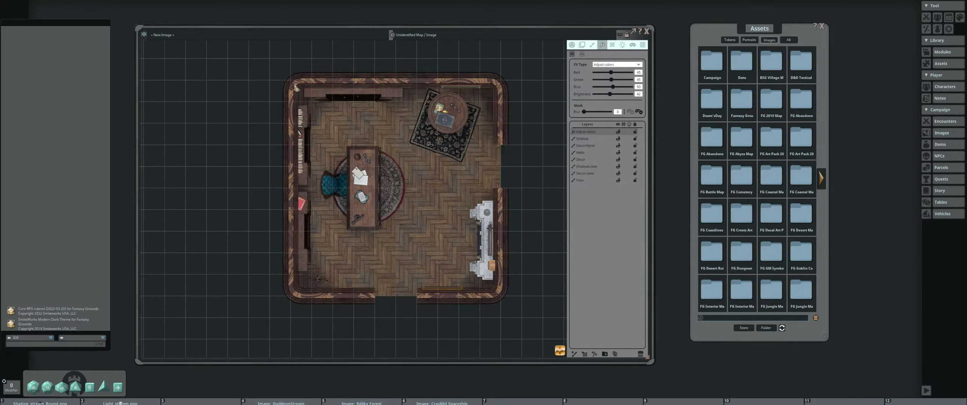
left_click_drag(296, 86, 501, 295)
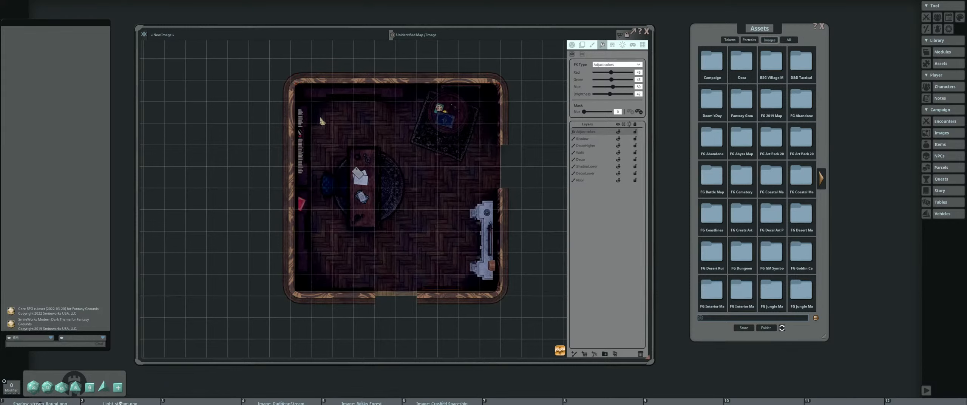
key("shift")
left_click_drag(319, 106, 476, 281)
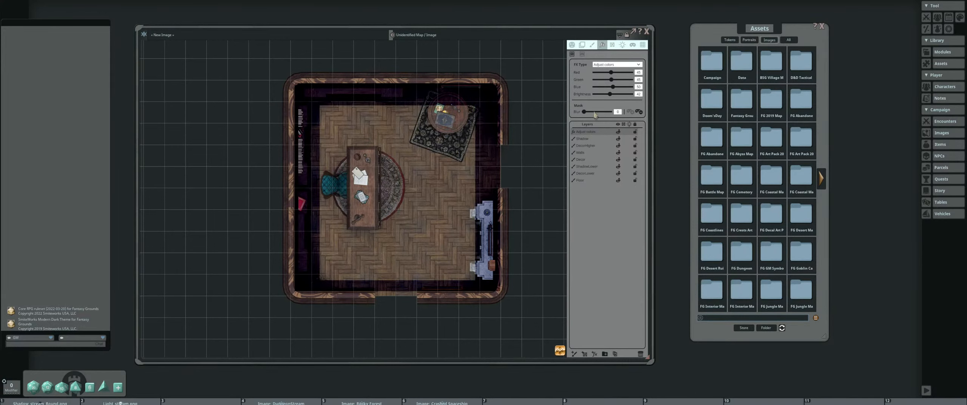
Set the effect's mask blur to 100 and its brightness to 47
left_click_drag(584, 115, 613, 117)
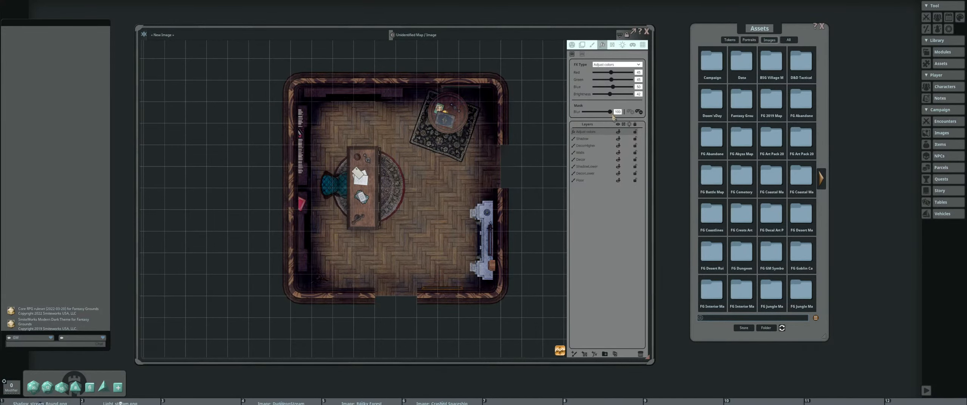
scroll(422, 152, "up", 1)
scroll(423, 153, "down", 3)
left_click_drag(424, 158, 418, 169)
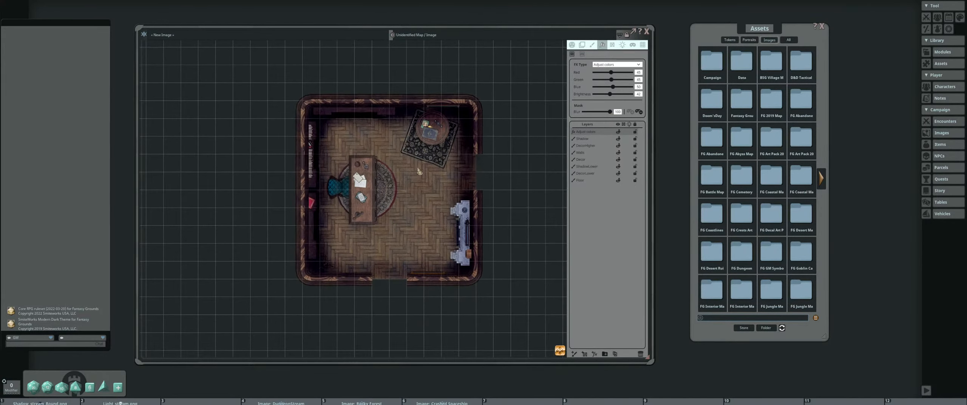
left_click_drag(611, 96, 613, 99)
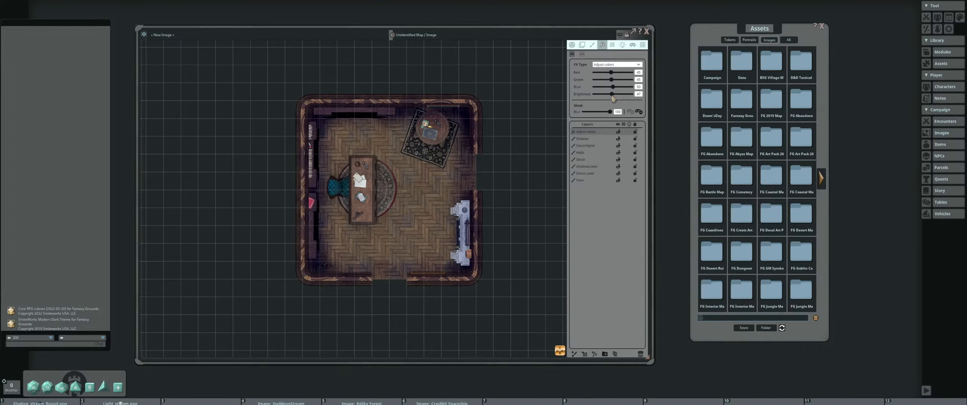
Extend the Adjust colors mask over the rug beside the desk and around the desk chair
scroll(403, 183, "up", 1)
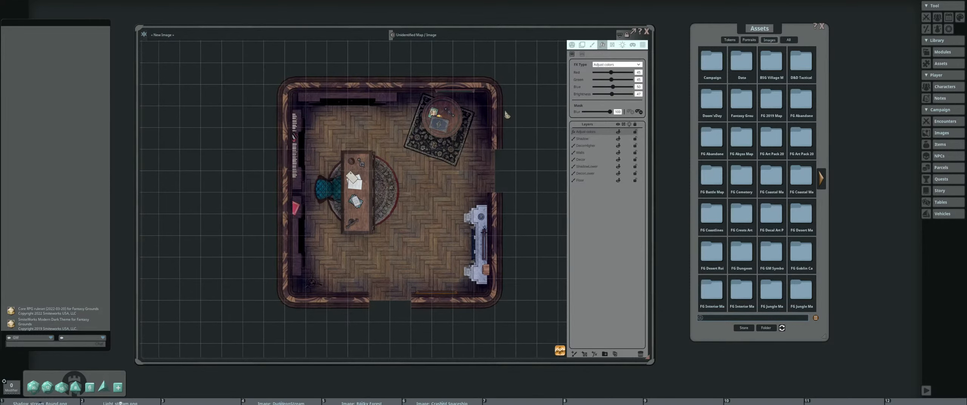
scroll(316, 197, "up", 1)
scroll(382, 186, "down", 2)
left_click_drag(411, 177, 335, 181)
scroll(348, 180, "up", 1)
scroll(334, 182, "up", 1)
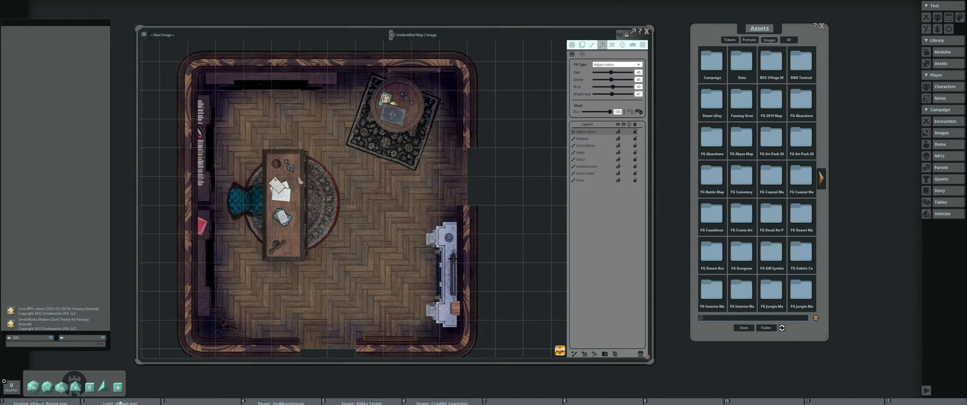
mouse_move(303, 155)
left_mouse_down()
mouse_move(295, 251)
mouse_move(318, 165)
mouse_move(304, 157)
left_mouse_up()
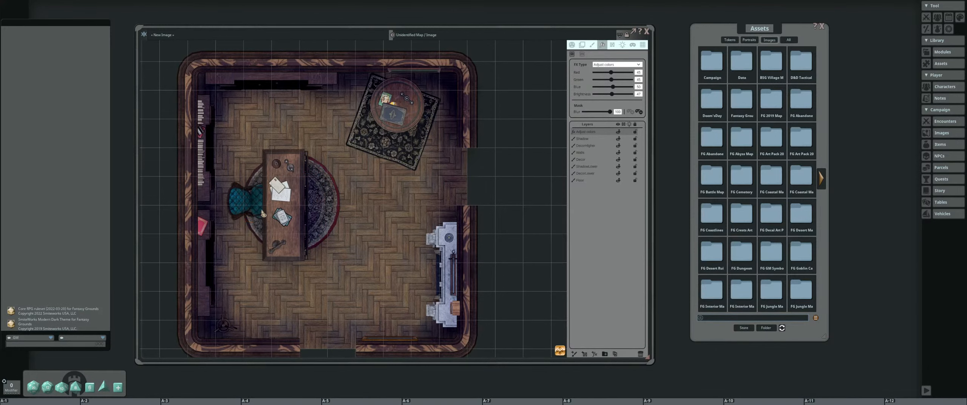
mouse_move(258, 188)
left_mouse_down()
mouse_move(245, 193)
mouse_move(260, 185)
left_mouse_up()
left_click_drag(250, 211, 264, 213)
Examine the blended shadows and colour adjustment around the desk, rug, round table, fireplace and walls
left_click_drag(355, 224, 311, 185)
scroll(321, 188, "up", 1)
scroll(361, 192, "down", 2)
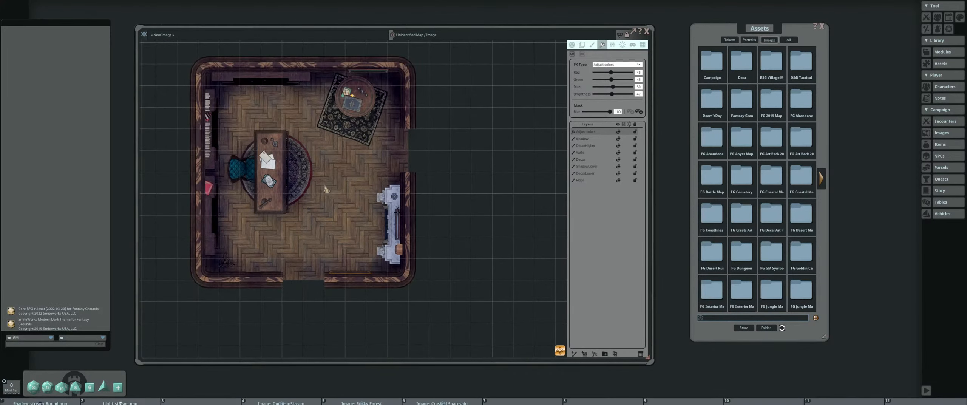
left_click_drag(339, 155, 319, 196)
scroll(361, 151, "up", 1)
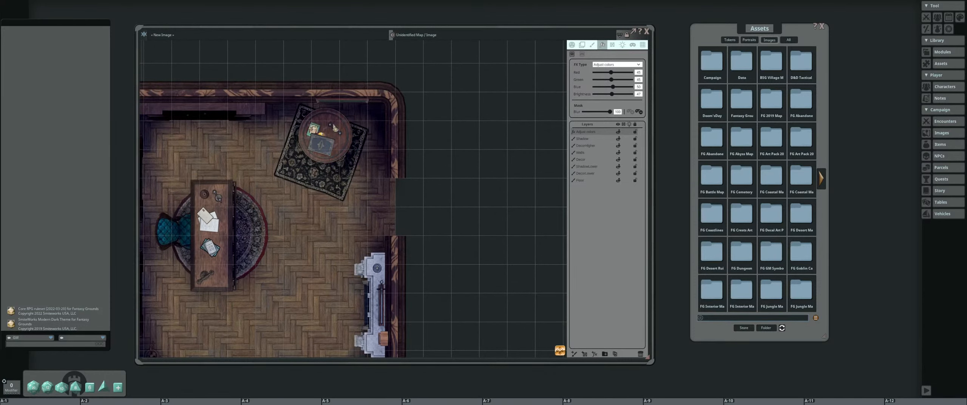
scroll(325, 139, "up", 1)
scroll(181, 199, "up", 1)
mouse_move(181, 198)
left_mouse_down()
mouse_move(263, 177)
mouse_move(253, 167)
mouse_move(268, 176)
left_mouse_up()
scroll(264, 177, "up", 1)
scroll(269, 179, "down", 3)
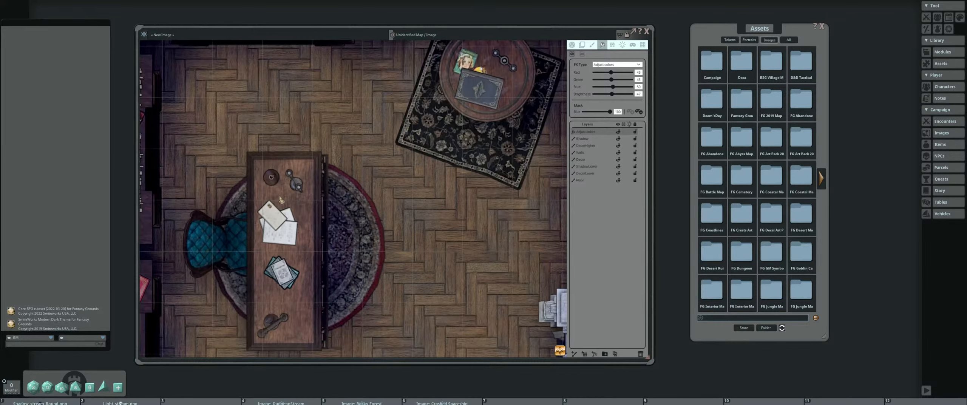
scroll(301, 182, "up", 2)
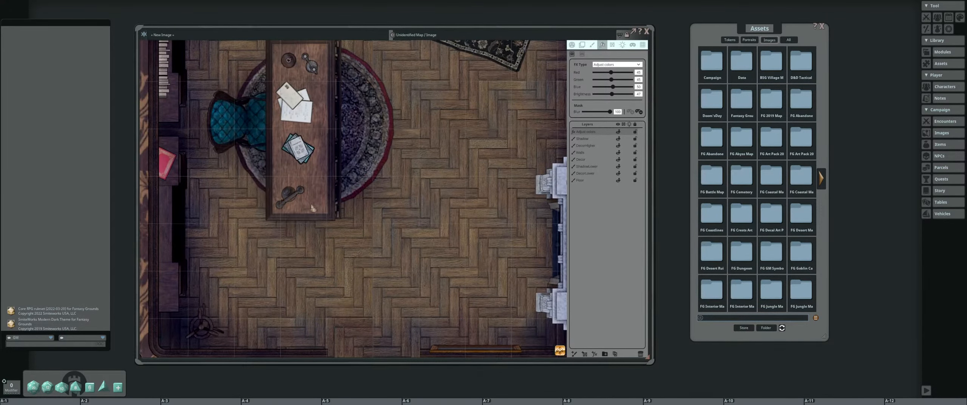
scroll(340, 206, "down", 1)
scroll(340, 205, "down", 2)
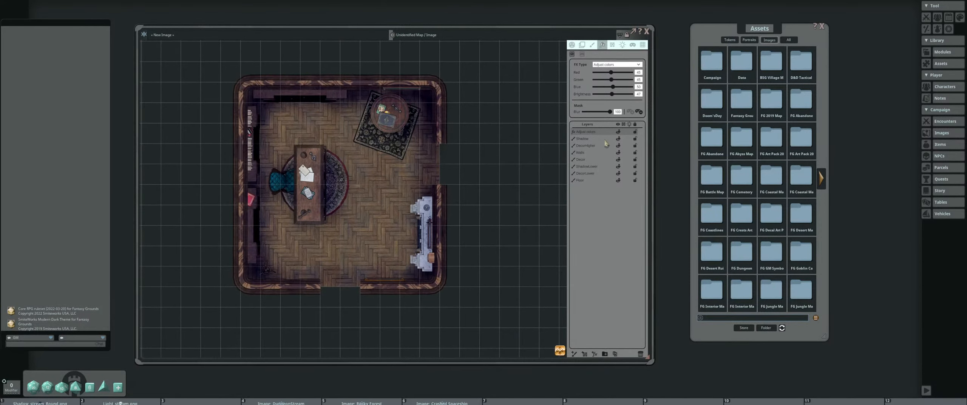
scroll(378, 193, "up", 2)
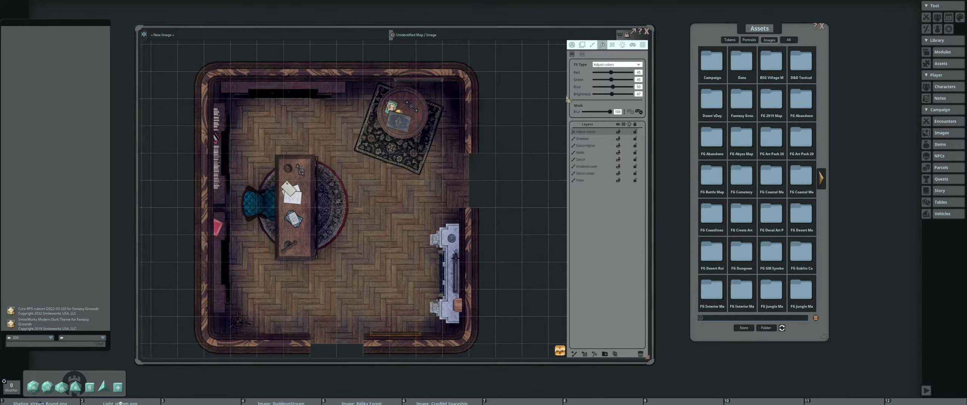
Hide the Shadow layer to compare the room's shading without it
left_click(618, 139)
scroll(286, 162, "down", 2)
scroll(385, 170, "up", 2)
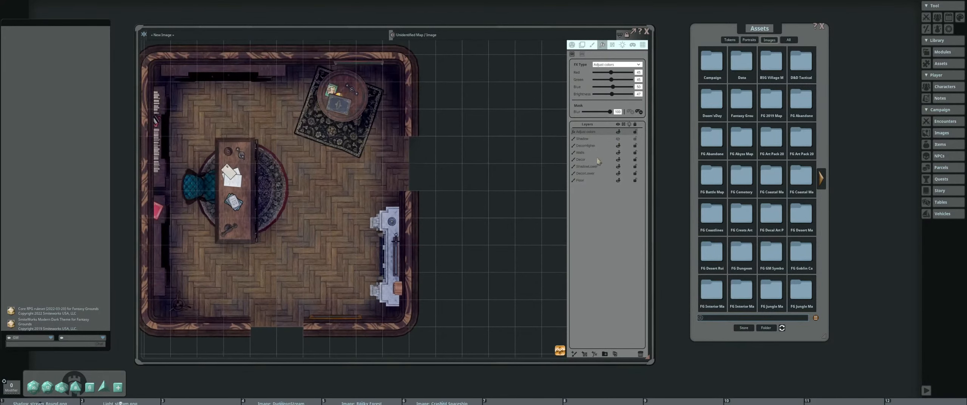
Turn the Shadow layer's visibility back on and activate painting on that layer
left_click(598, 137)
left_click(618, 139)
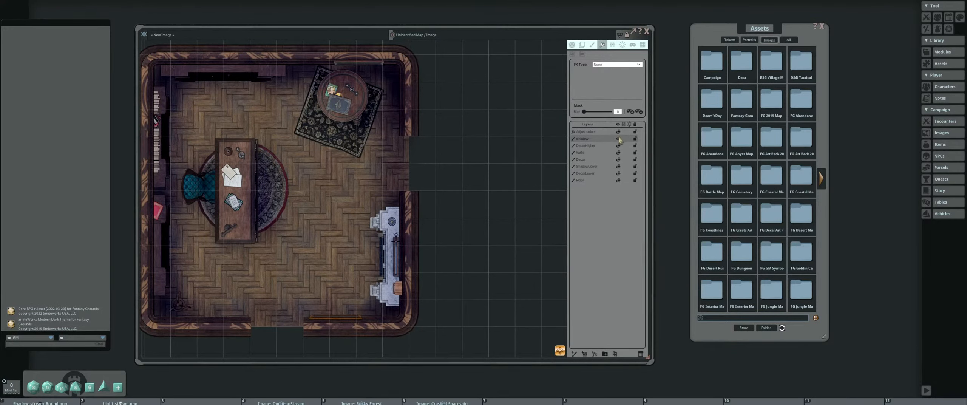
left_click(592, 45)
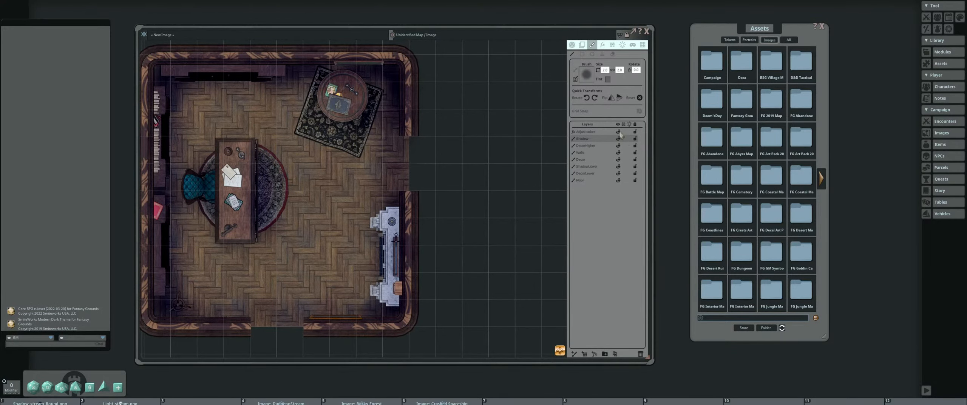
Examine the room's shading with the Shadow layer shown, checking the desk, rug, fireplace and walls up close and as a whole
left_click_drag(235, 229, 305, 188)
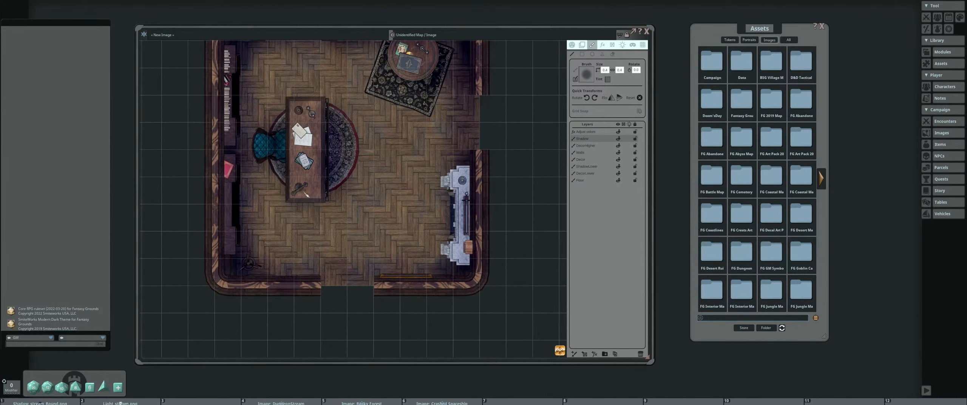
scroll(299, 200, "up", 5)
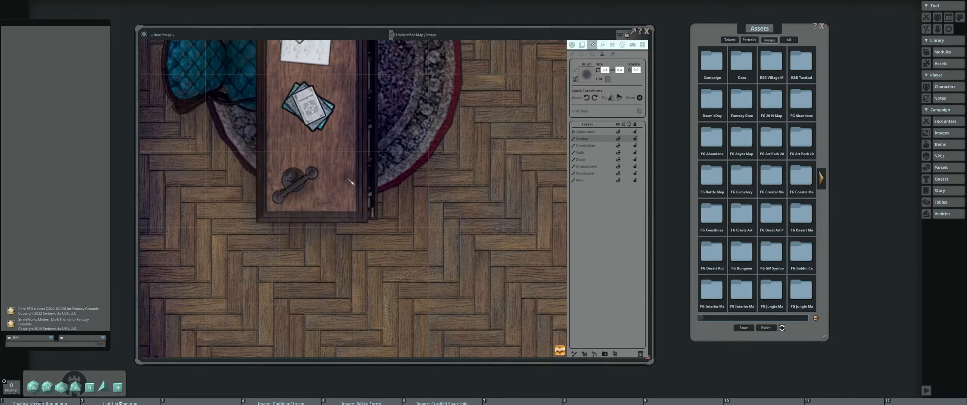
scroll(333, 185, "down", 2)
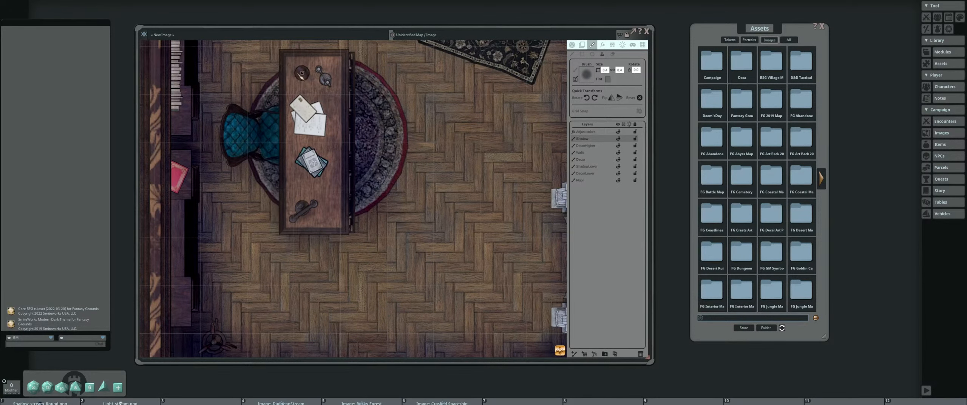
scroll(307, 106, "down", 5)
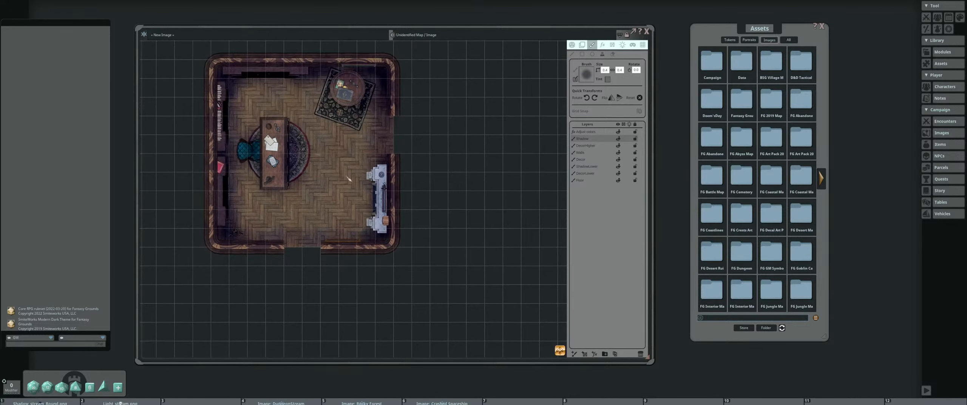
scroll(404, 178, "up", 6)
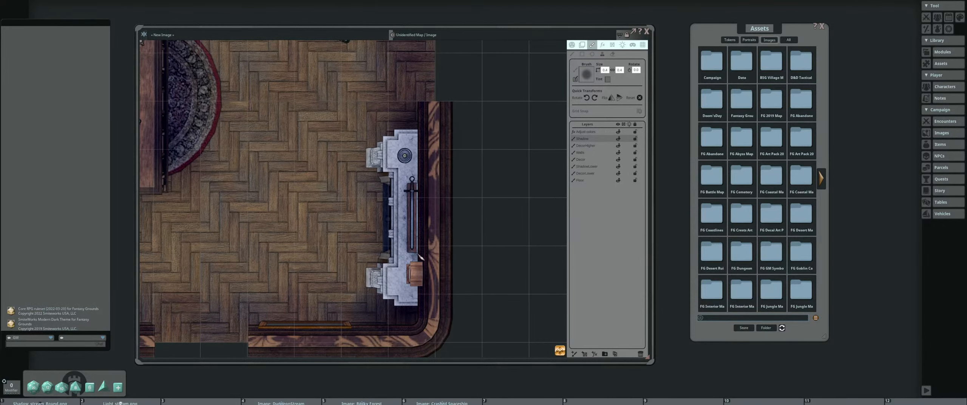
scroll(303, 195, "down", 2)
scroll(303, 194, "down", 4)
left_click_drag(304, 194, 335, 222)
scroll(252, 178, "up", 1)
left_click_drag(252, 179, 293, 187)
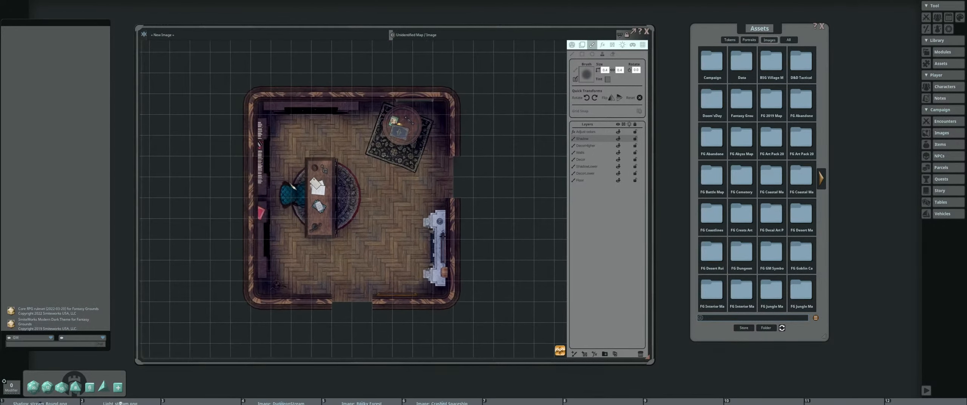
scroll(292, 186, "up", 1)
scroll(375, 181, "down", 2)
left_click_drag(375, 184, 335, 165)
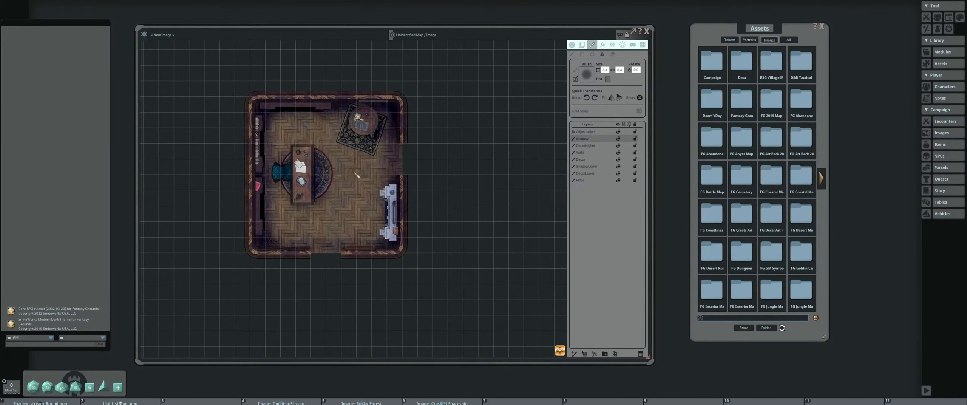
scroll(356, 175, "up", 1)
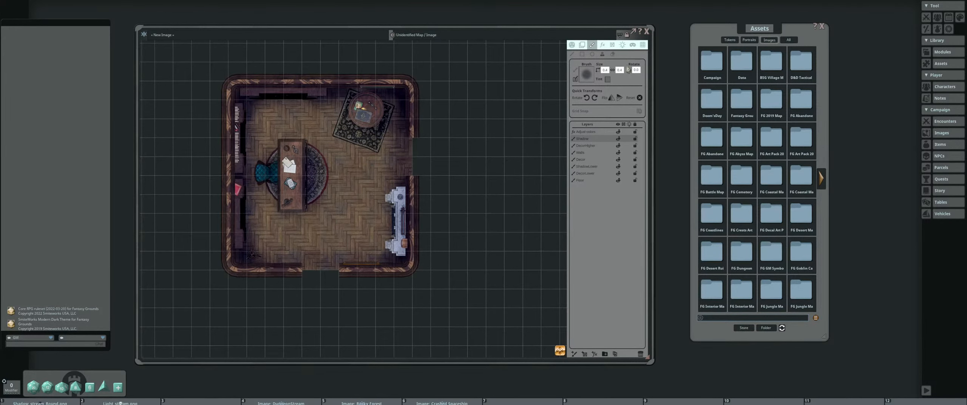
Set the Adjust colors effect's brightness to 48 and its red and green values to 47
left_click(602, 44)
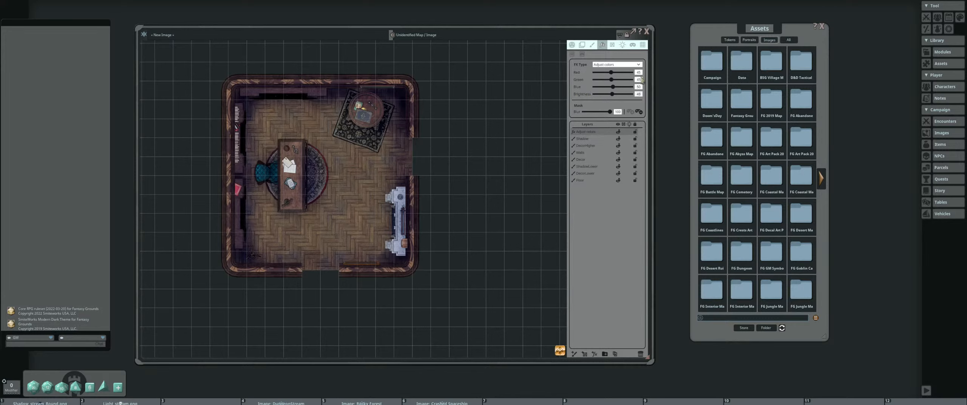
left_click(638, 80)
type("95")
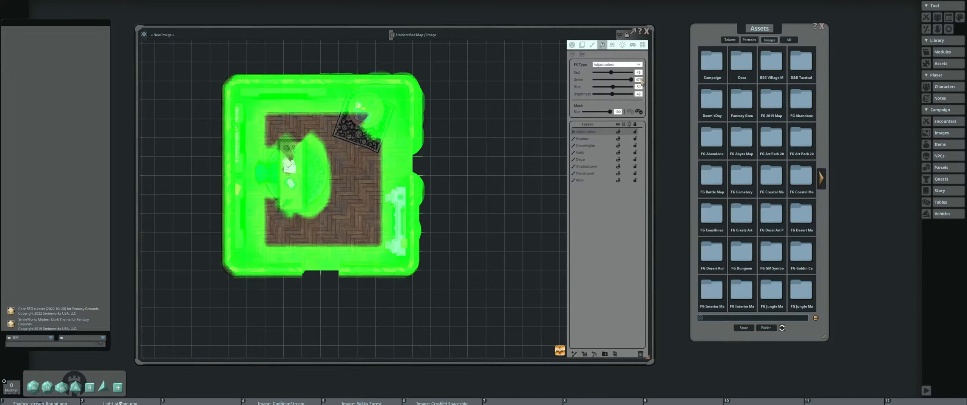
left_click(641, 79)
type("45")
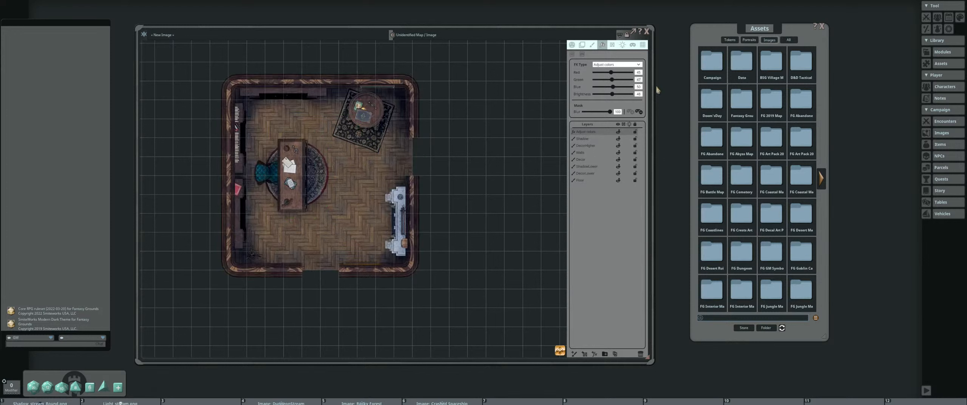
left_click(639, 72)
Examine the adjusted color tint across the whole study, including the desk, round table, fireplace and door openings
scroll(335, 139, "up", 2)
scroll(347, 136, "down", 2)
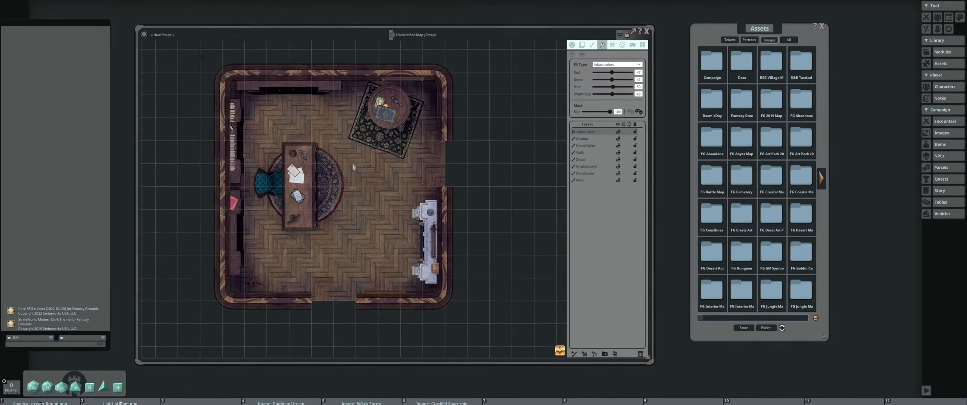
scroll(360, 188, "up", 1)
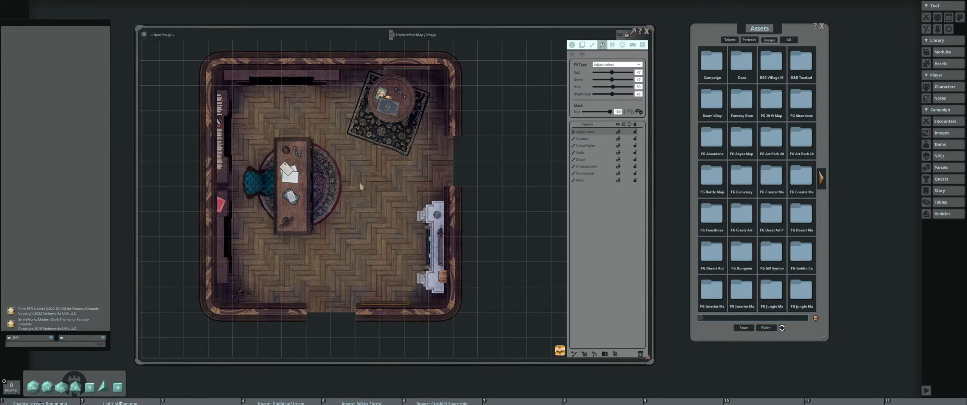
scroll(443, 151, "down", 2)
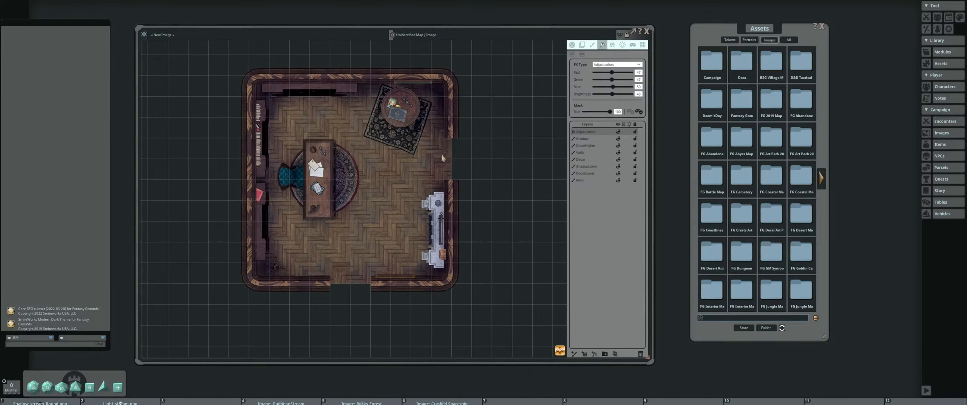
scroll(399, 189, "up", 2)
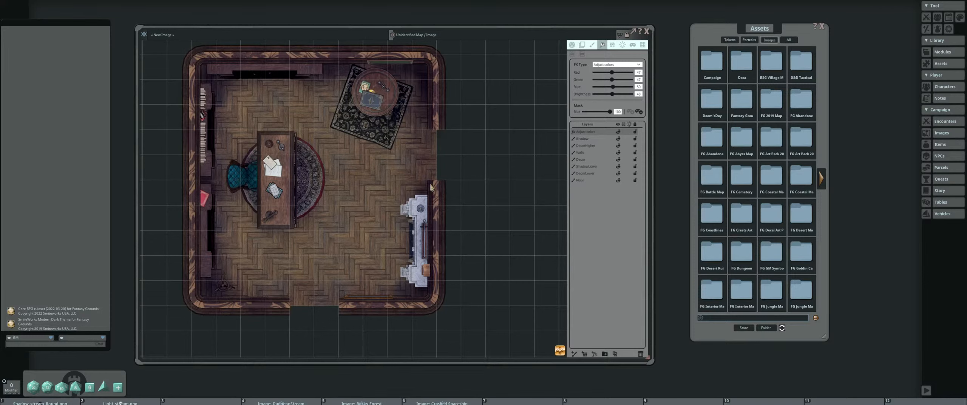
scroll(364, 157, "down", 2)
scroll(333, 151, "down", 2)
mouse_move(333, 151)
left_mouse_down()
mouse_move(263, 151)
mouse_move(324, 152)
left_mouse_up()
scroll(232, 154, "up", 2)
scroll(320, 175, "up", 1)
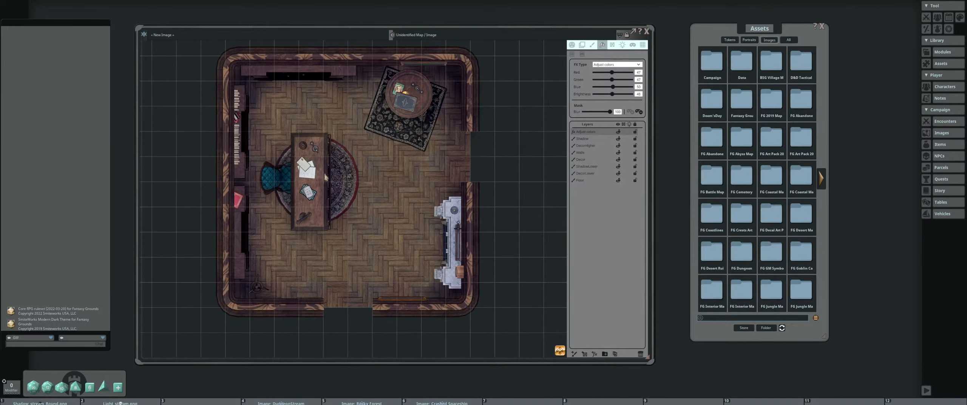
left_click_drag(326, 178, 326, 216)
scroll(353, 188, "down", 2)
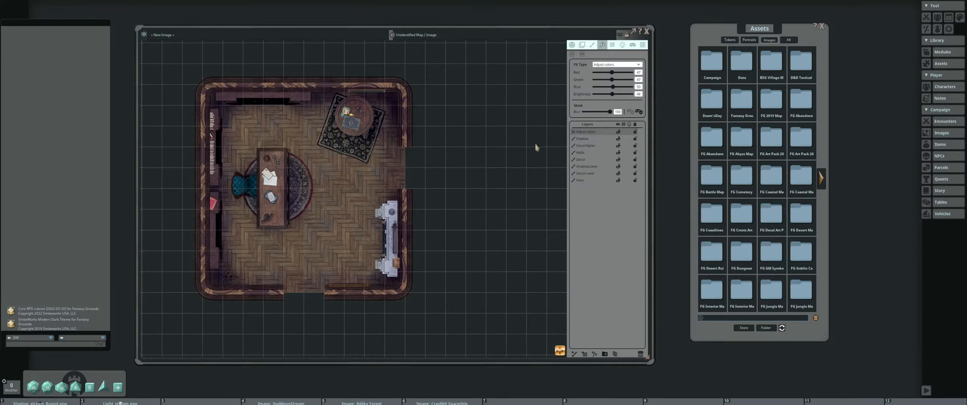
Generate line-of-sight walls around the room by duplicating the Walls paint layer
left_click(594, 152)
left_click_drag(400, 163, 384, 146)
scroll(436, 137, "up", 1)
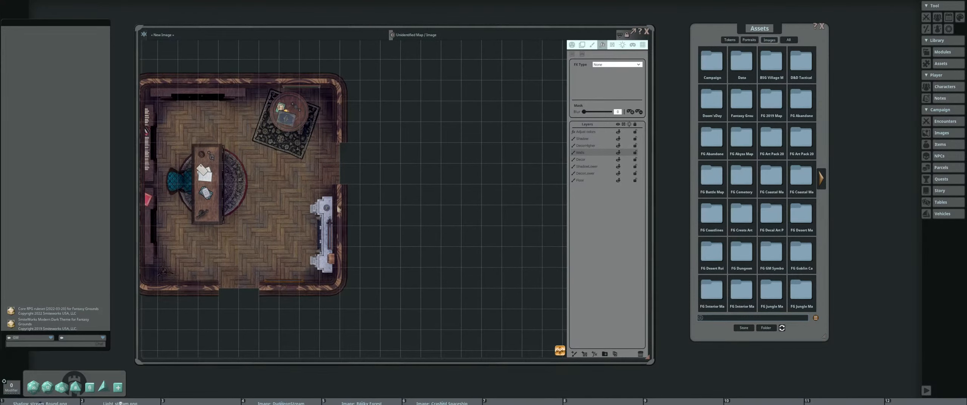
scroll(372, 221, "down", 5)
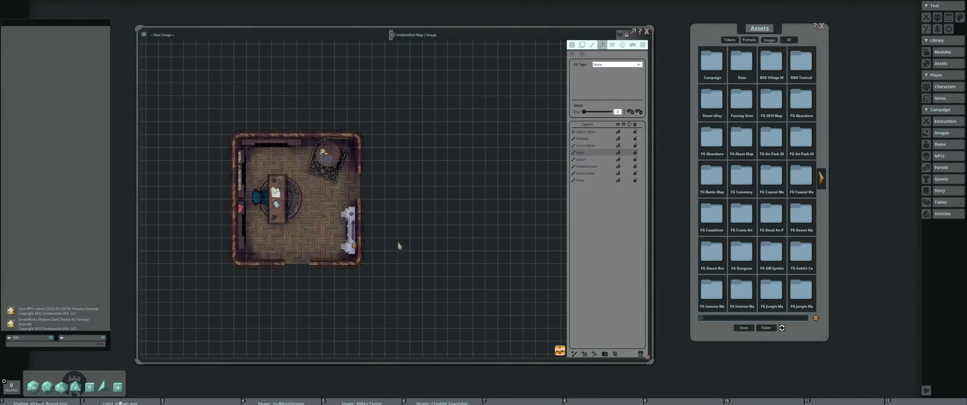
left_click_drag(396, 231, 367, 215)
left_click_drag(341, 252, 321, 241)
scroll(309, 232, "up", 4)
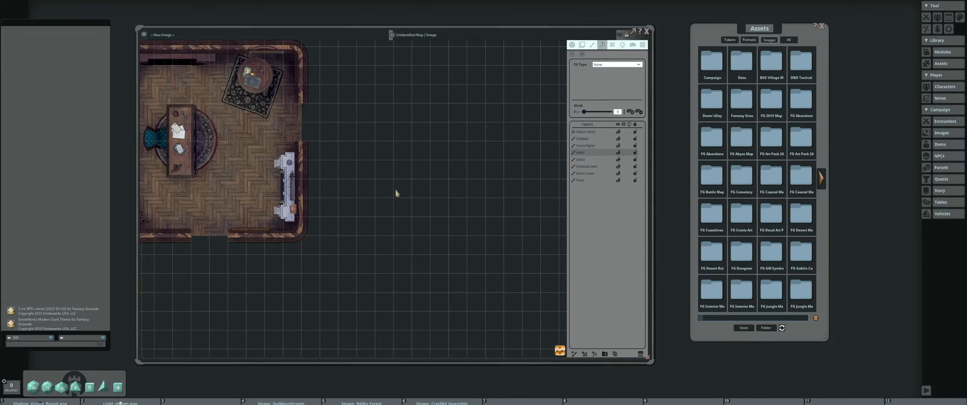
left_click_drag(399, 191, 360, 213)
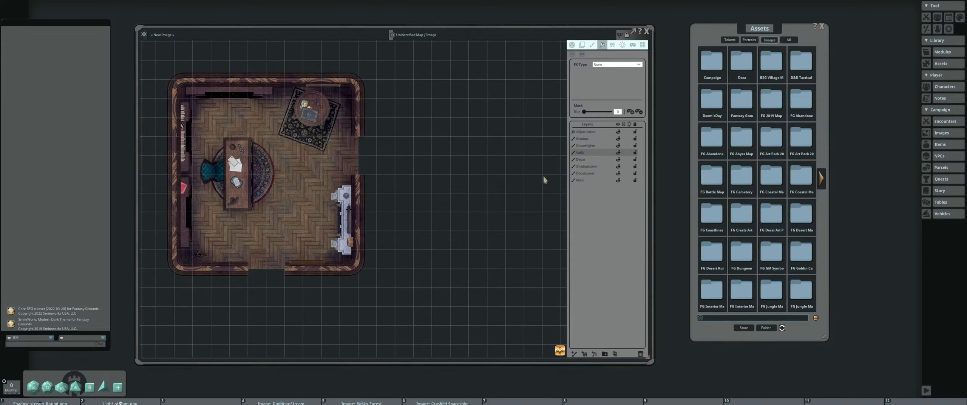
left_click(612, 46)
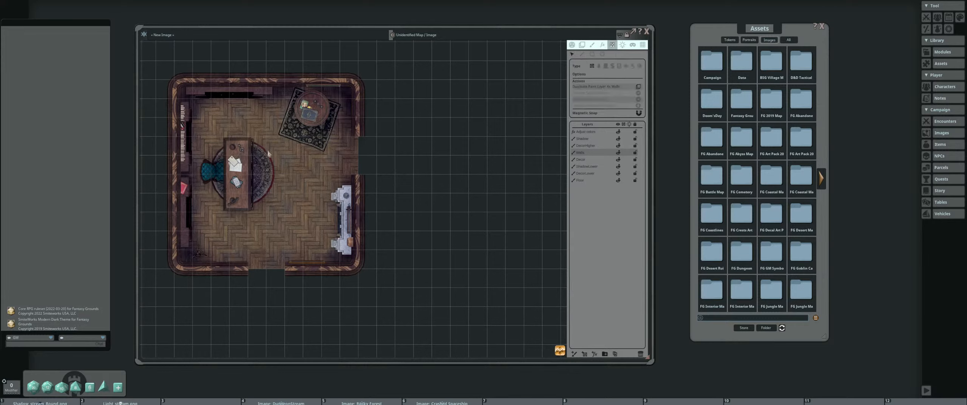
left_click(638, 86)
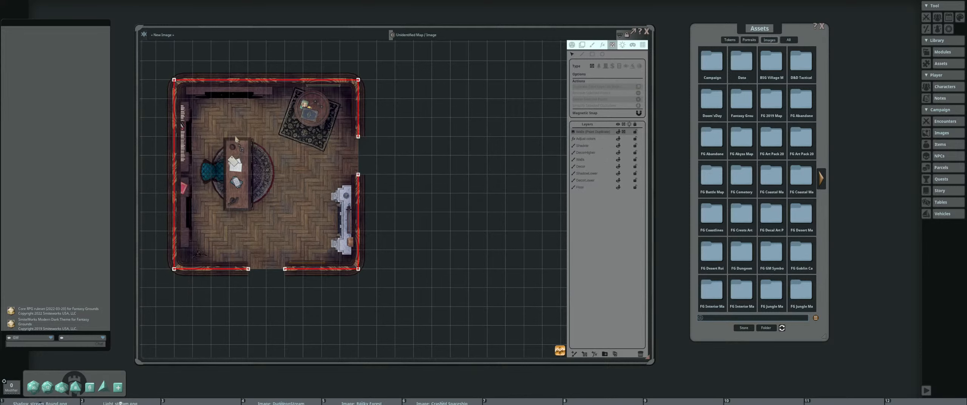
Check the generated walls around the room and enable lighting on the map
left_click_drag(235, 139, 298, 143)
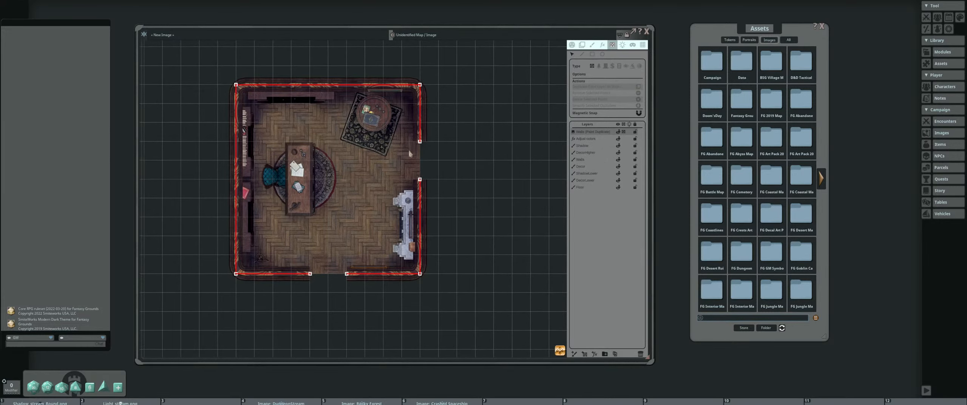
scroll(324, 165, "up", 2)
left_click_drag(388, 167, 336, 155)
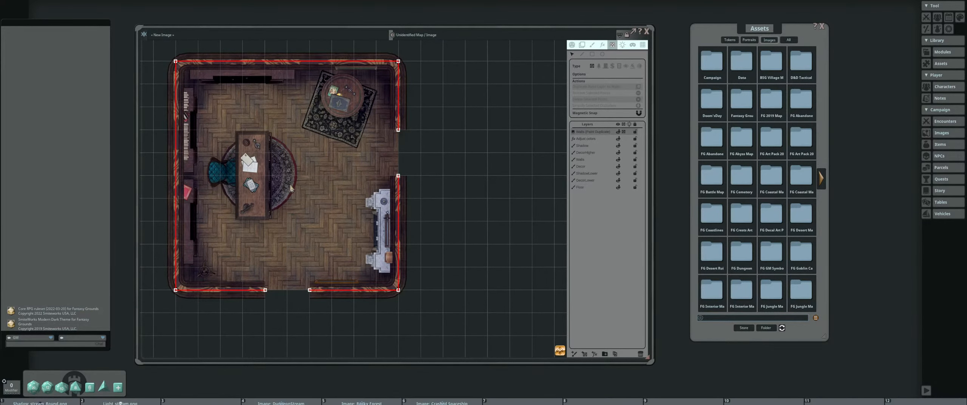
left_click_drag(290, 188, 337, 196)
left_click(573, 45)
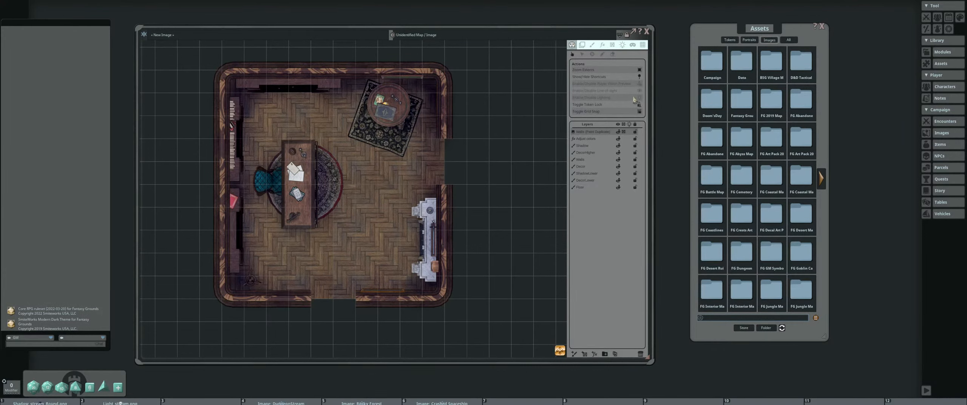
left_click(639, 97)
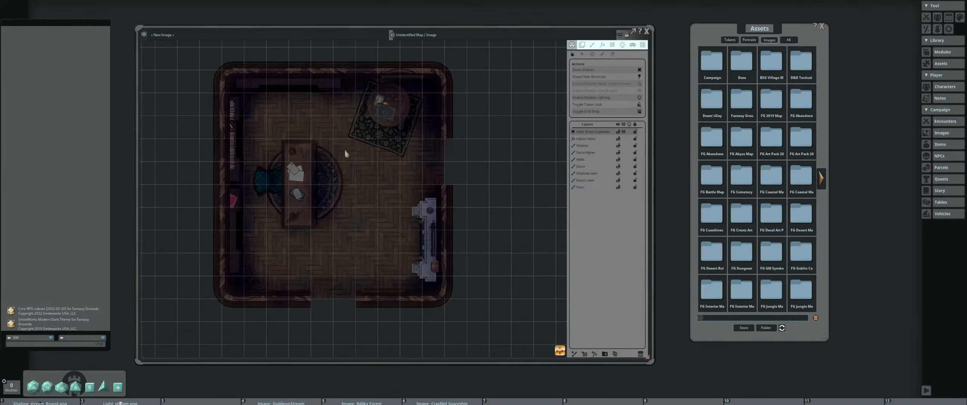
Place Candle preset lights on the candles at the upper end of the desk
scroll(445, 141, "up", 1)
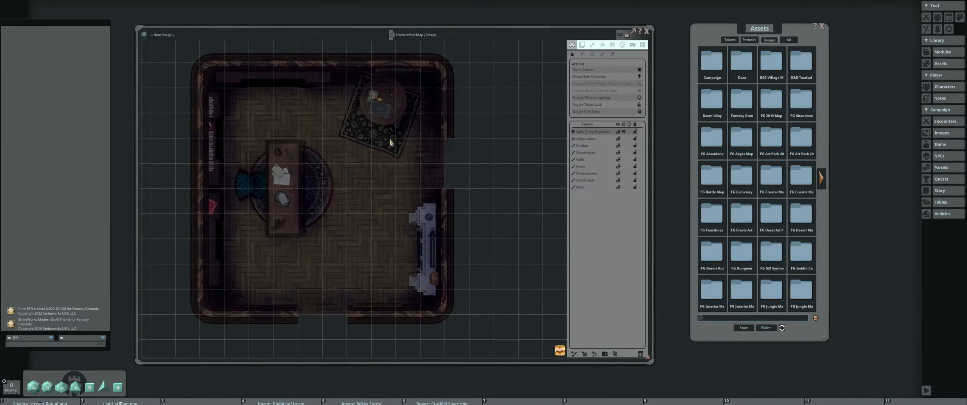
scroll(391, 142, "up", 1)
left_click(622, 45)
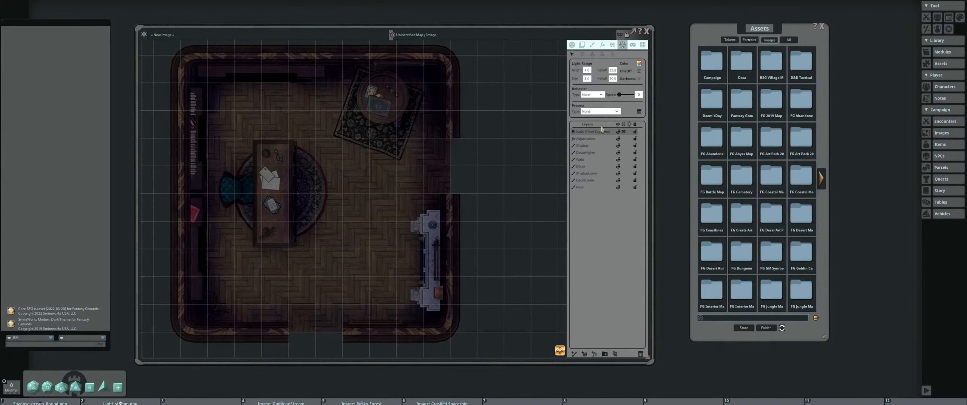
scroll(544, 140, "down", 1)
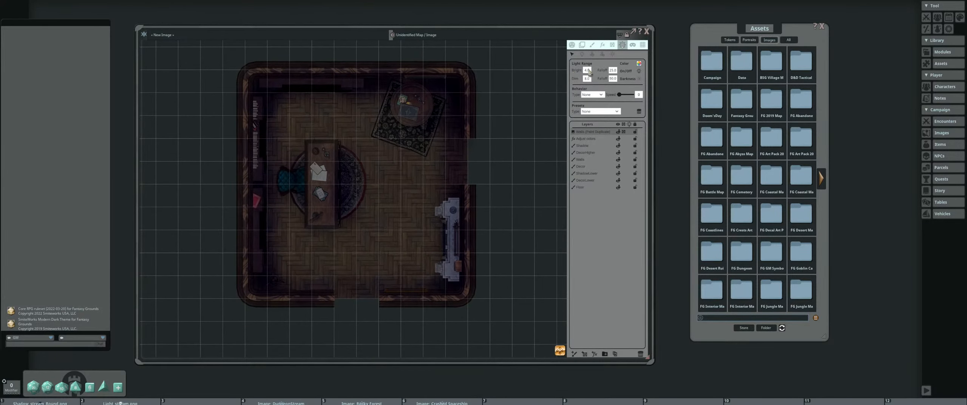
left_click(582, 55)
scroll(366, 136, "up", 2)
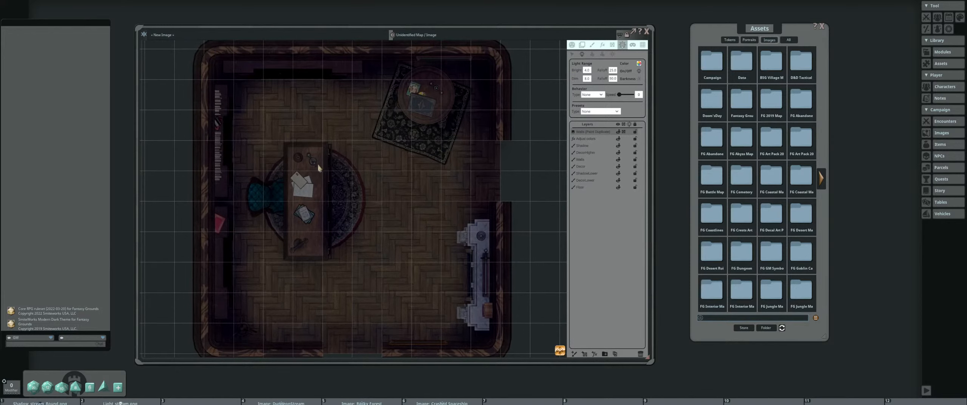
scroll(444, 106, "up", 1)
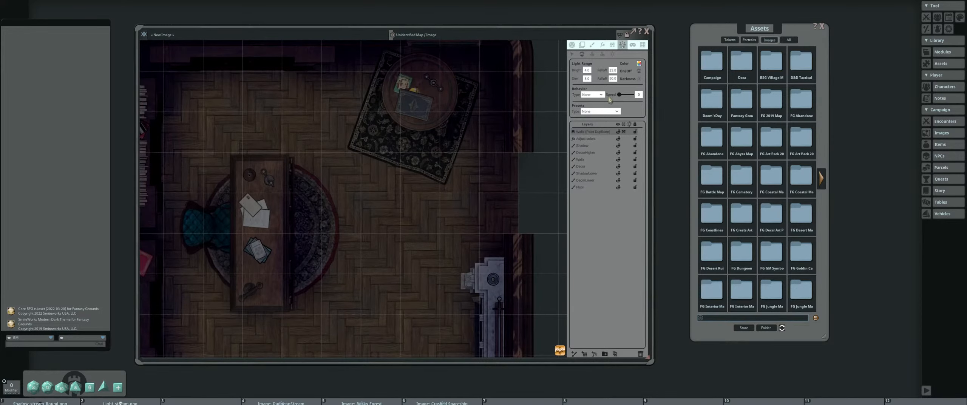
left_click(608, 112)
left_click(603, 125)
scroll(374, 157, "down", 2)
left_click_drag(378, 155, 434, 171)
scroll(383, 159, "up", 2)
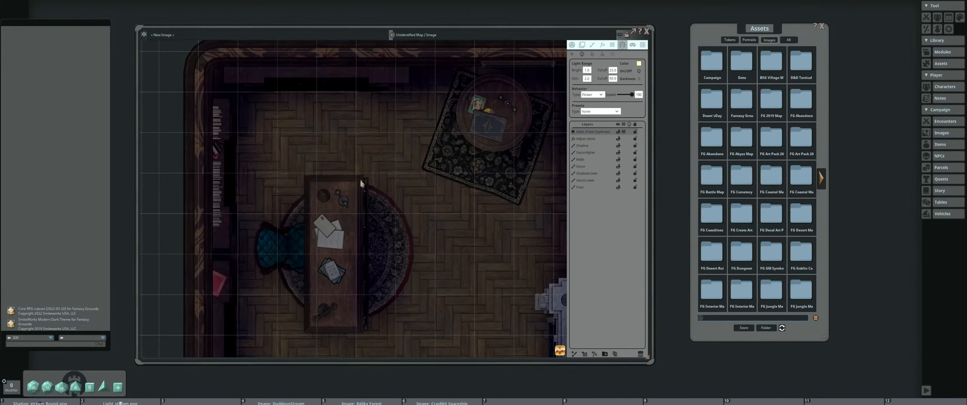
left_click(339, 192)
left_click(345, 204)
Place three more Candle preset lights on the candles of the round table
left_click_drag(466, 165, 355, 203)
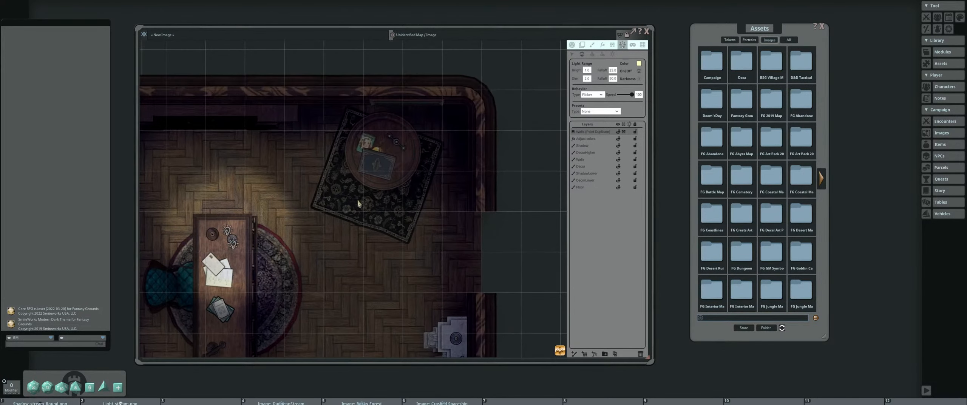
scroll(357, 202, "up", 1)
left_click(401, 136)
left_click(407, 143)
left_click(392, 129)
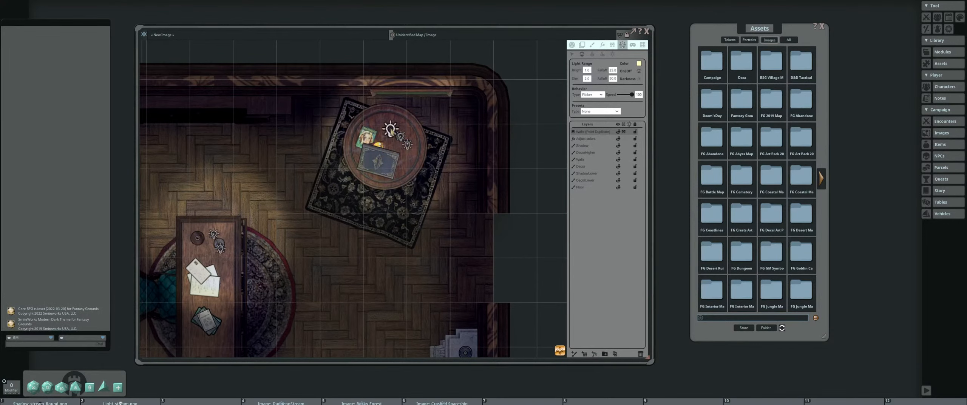
Place a larger flickering preset light in front of the fireplace
scroll(355, 170, "down", 5)
left_click_drag(355, 221, 379, 182)
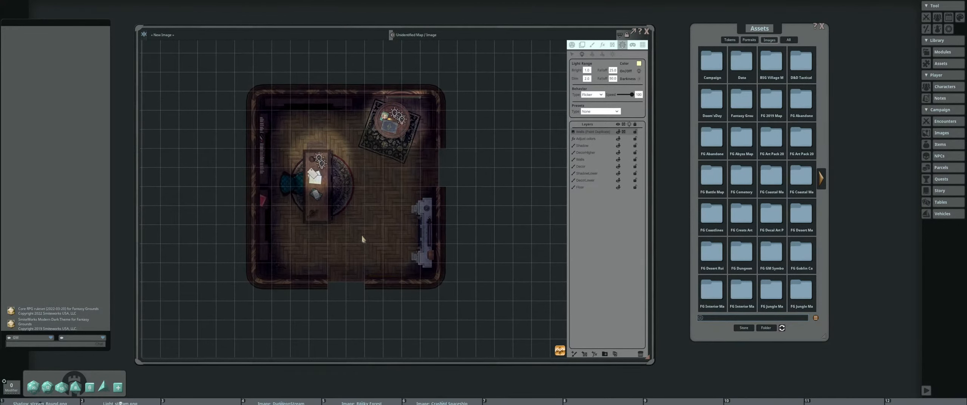
scroll(372, 205, "up", 2)
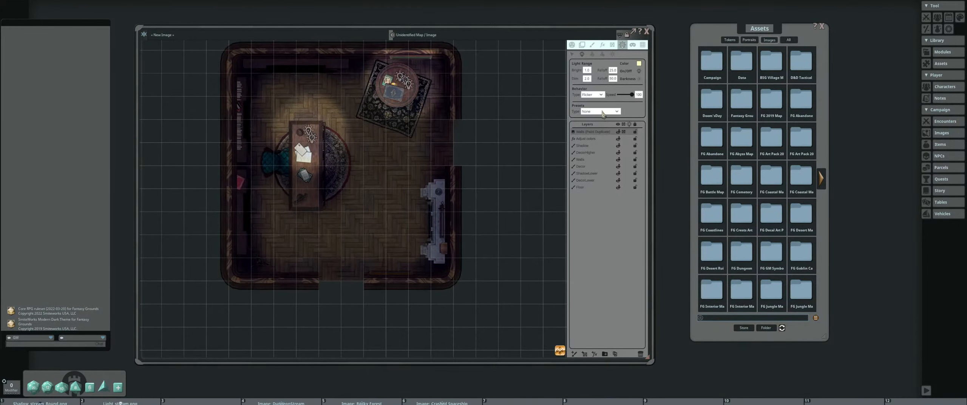
left_click(600, 112)
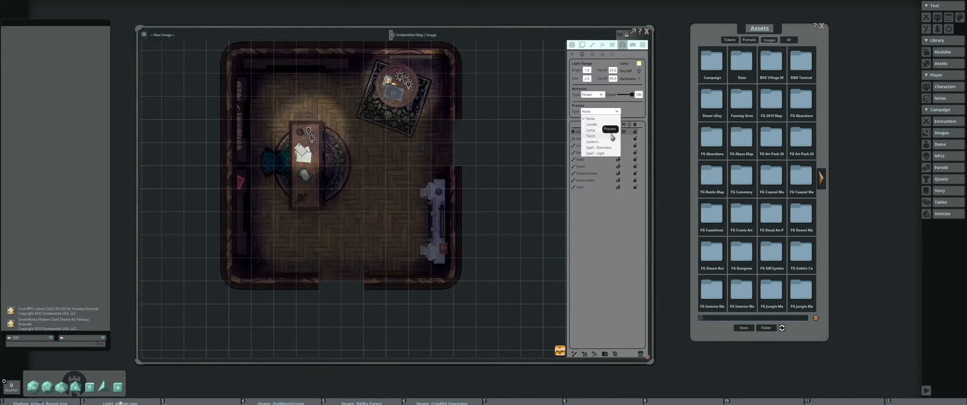
left_click(610, 130)
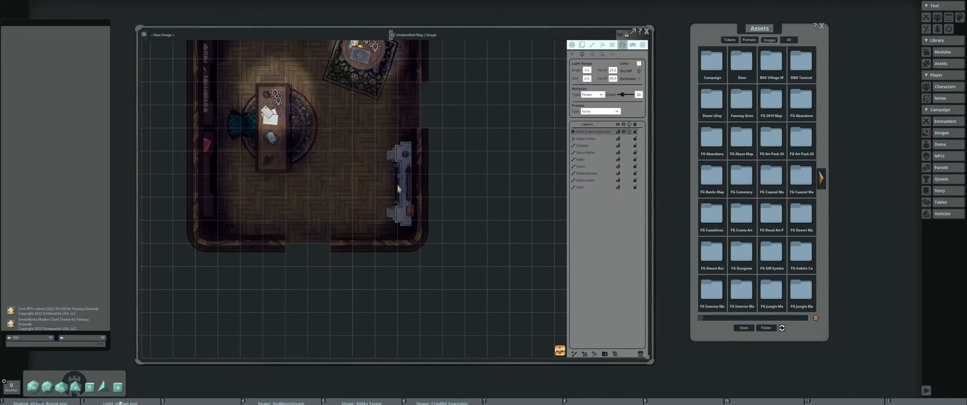
left_click(396, 186)
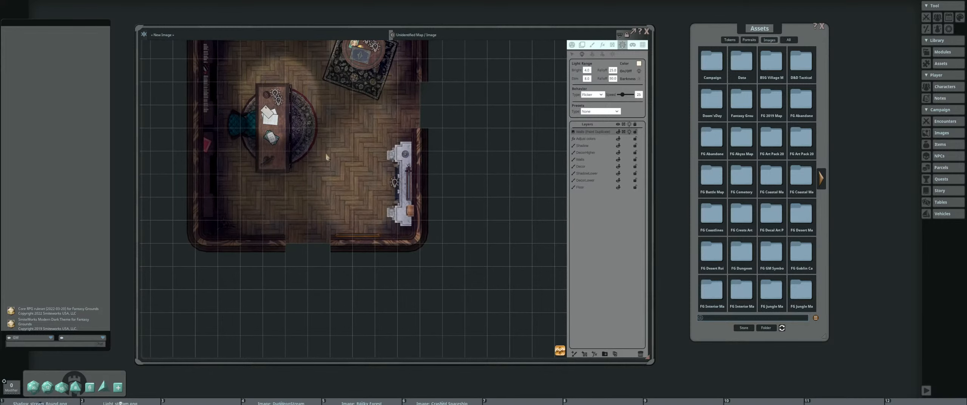
Examine how the candle and fireplace lights illuminate the study, including the desk, round table and walls
scroll(328, 156, "down", 4)
left_click_drag(328, 156, 343, 178)
scroll(343, 177, "up", 2)
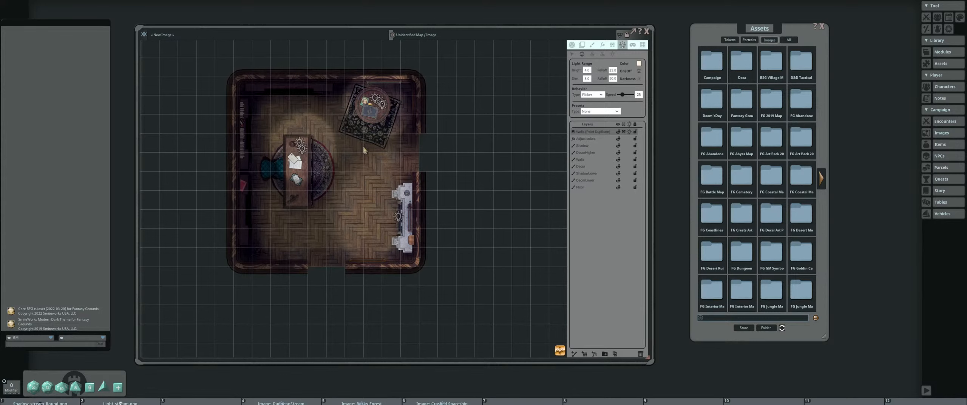
scroll(372, 148, "up", 2)
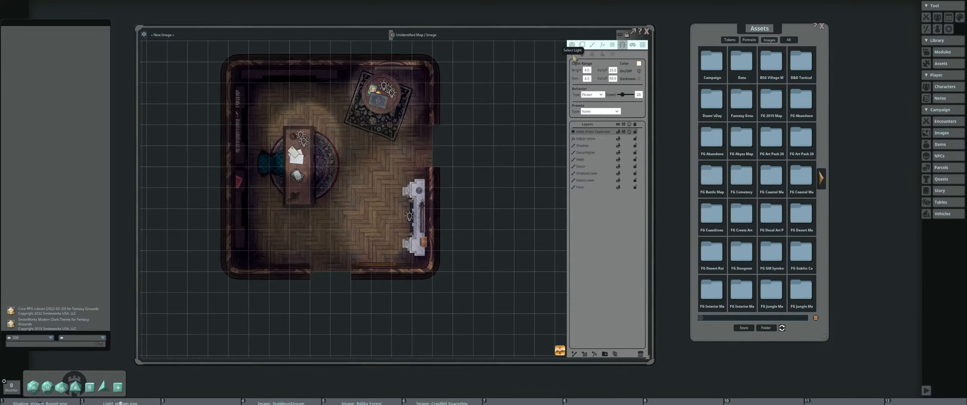
scroll(367, 151, "down", 2)
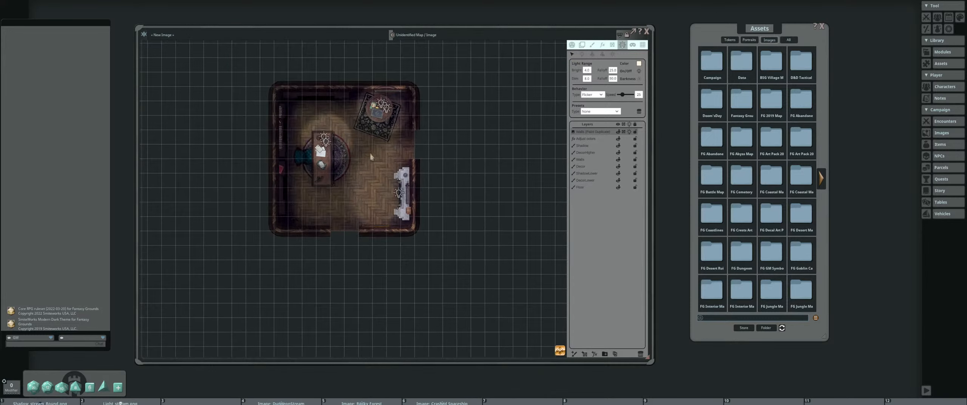
scroll(408, 142, "up", 3)
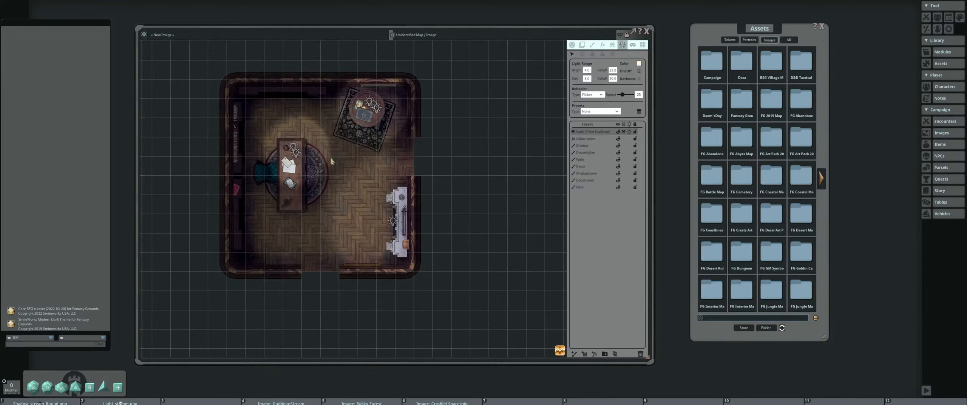
scroll(350, 159, "down", 1)
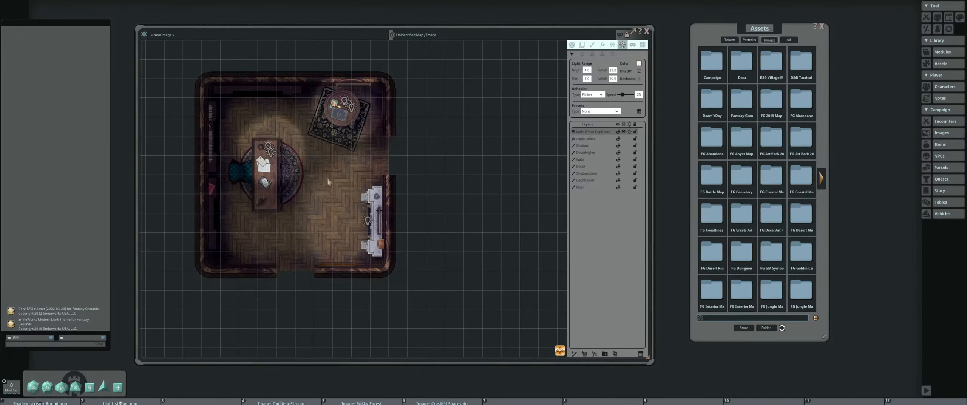
scroll(346, 184, "up", 2)
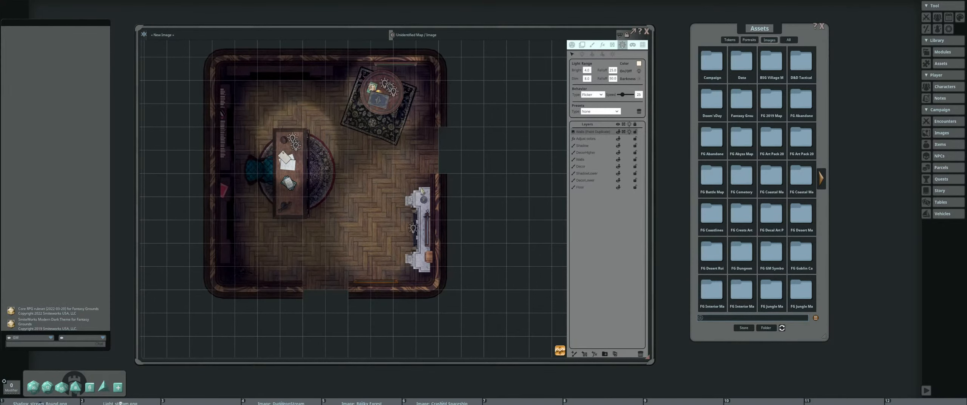
scroll(398, 185, "down", 1)
scroll(432, 203, "down", 1)
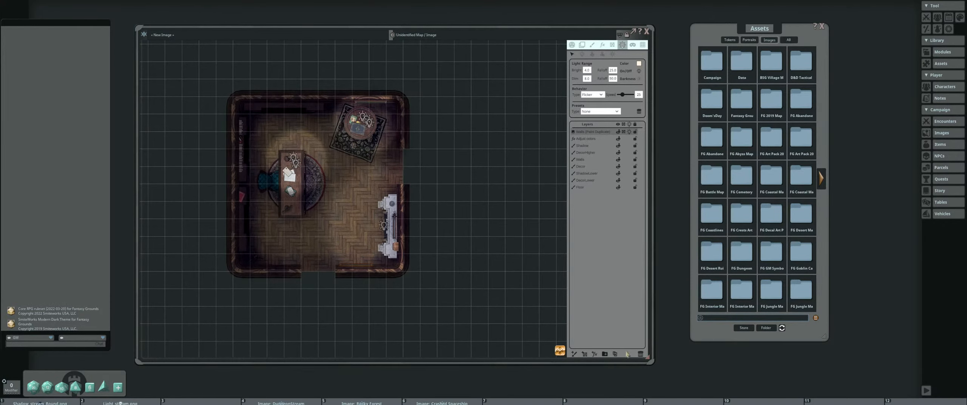
Delete the duplicated Walls layer holding the line-of-sight walls and lights, and disable lighting on the map
left_click(641, 354)
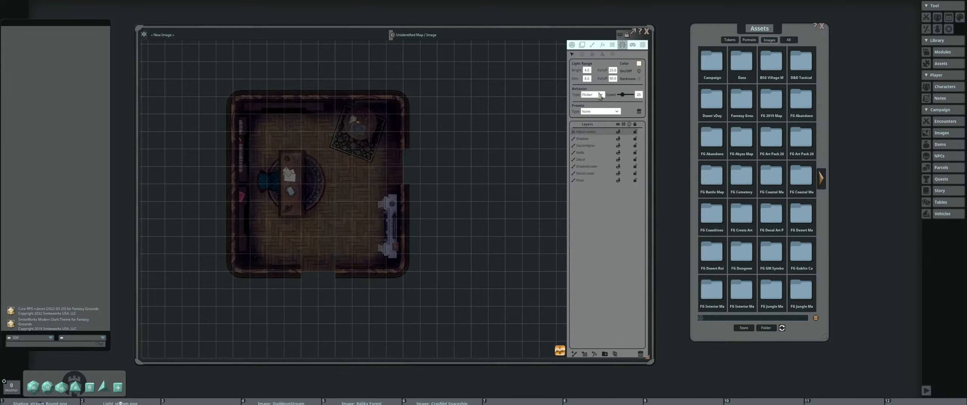
left_click(571, 44)
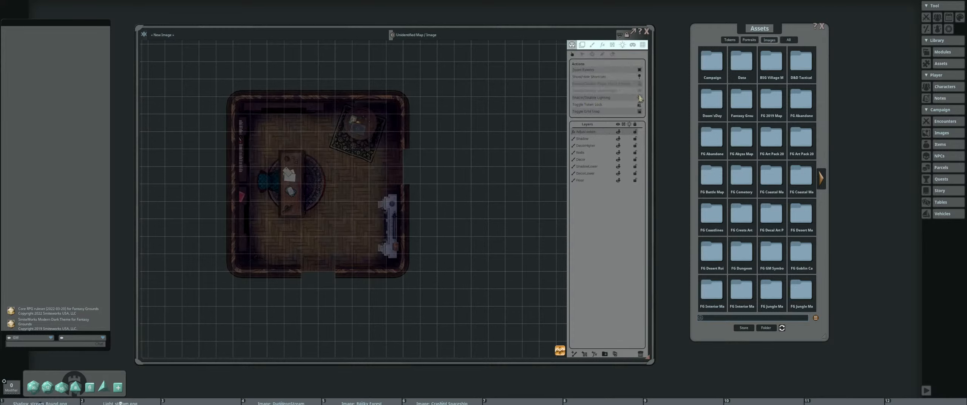
left_click(639, 97)
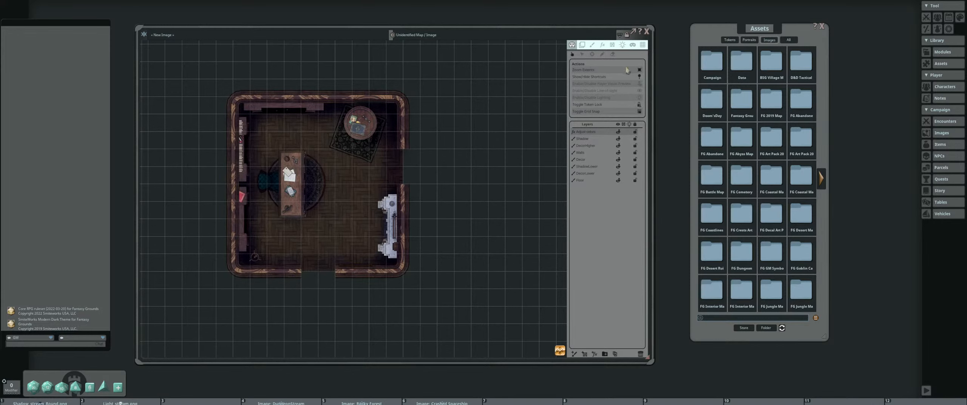
Search the image assets for "door", browse the results and preview Door_2_decoration.png
scroll(334, 203, "up", 2)
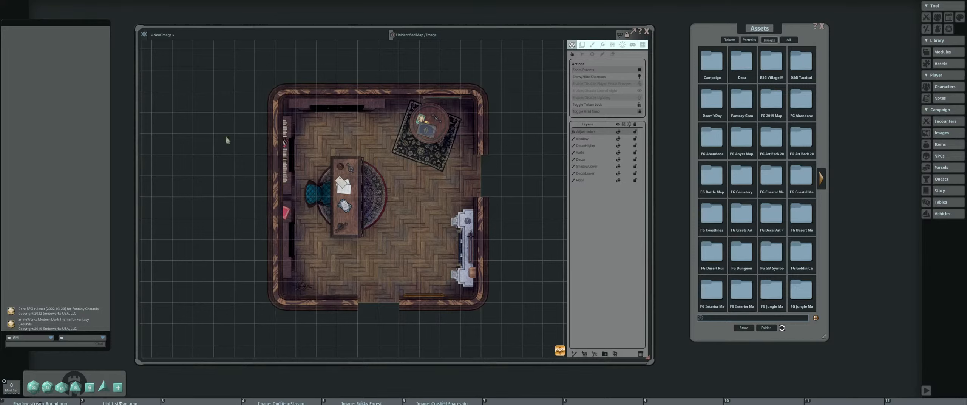
scroll(397, 235, "down", 2)
scroll(448, 252, "down", 2)
left_click_drag(497, 253, 347, 217)
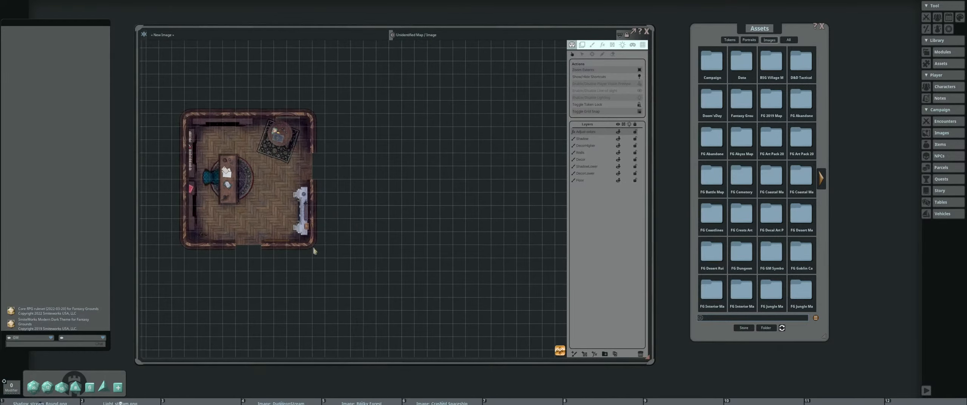
scroll(268, 218, "up", 3)
left_click_drag(280, 219, 364, 242)
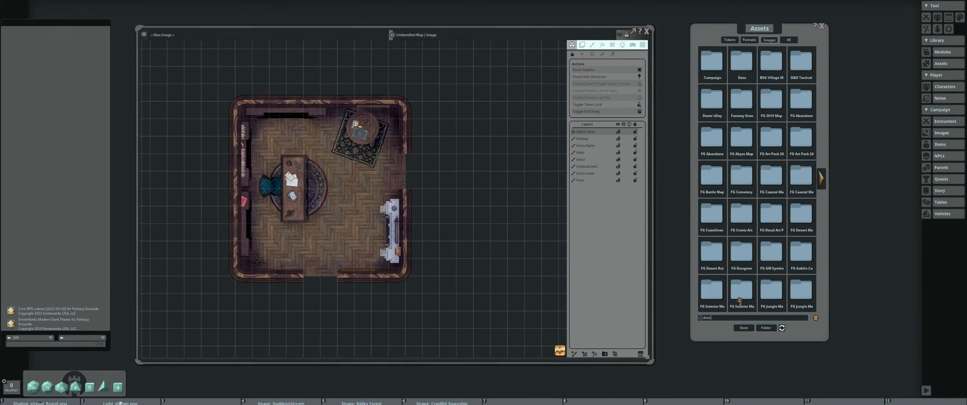
key("Return")
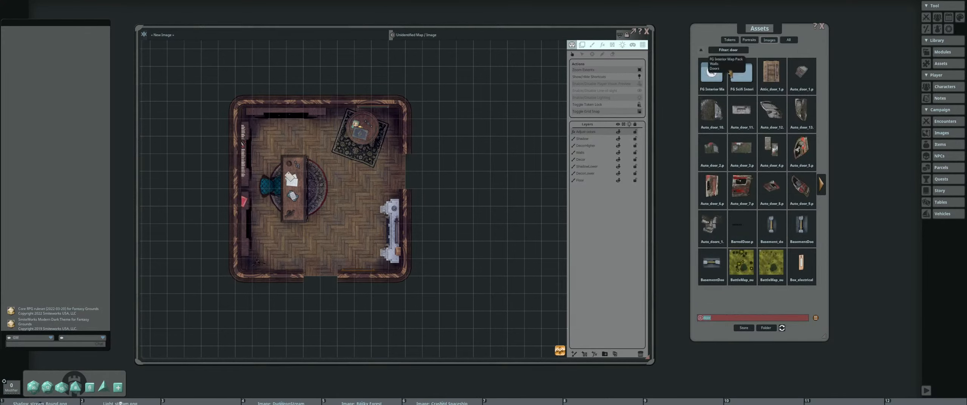
left_click(823, 186)
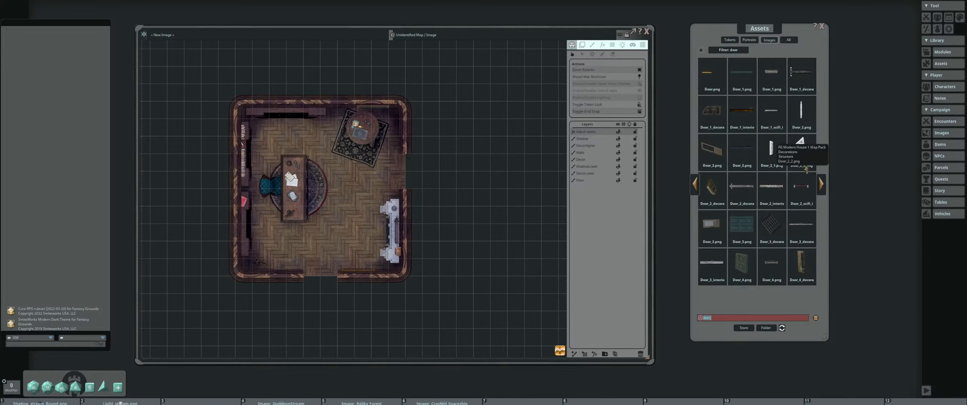
left_click(822, 186)
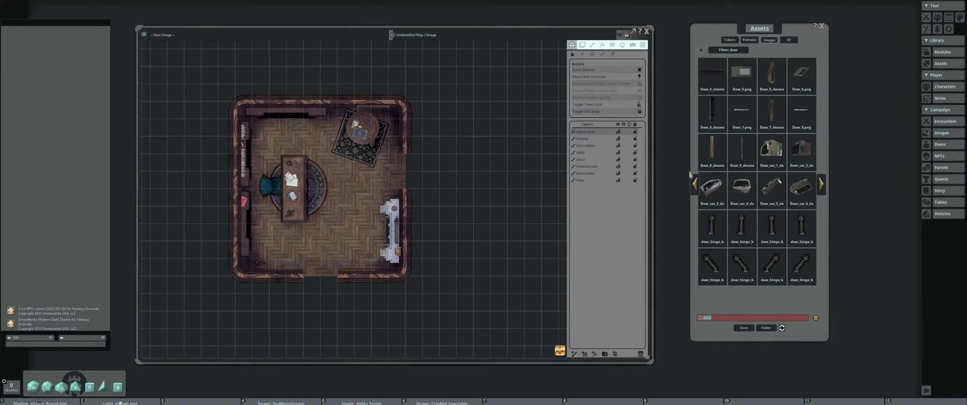
left_click(694, 184)
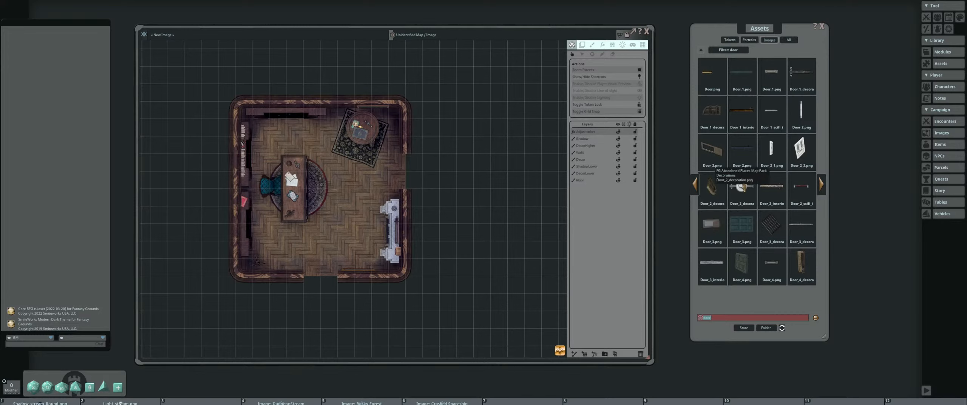
left_click(742, 187)
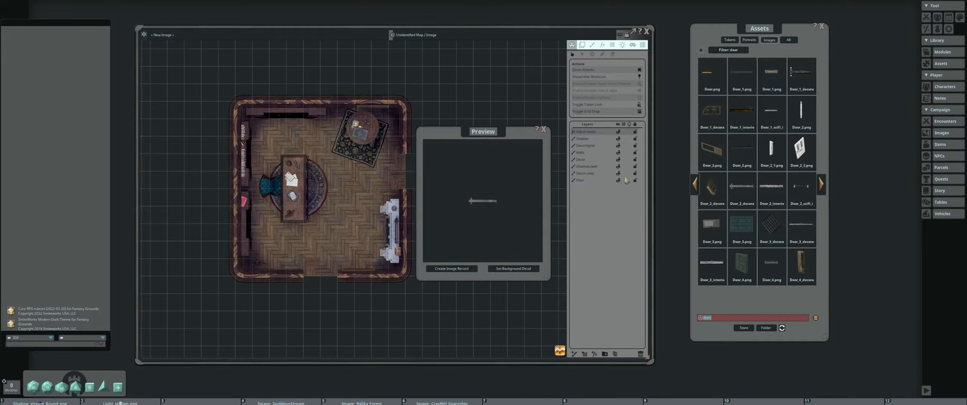
left_click(543, 130)
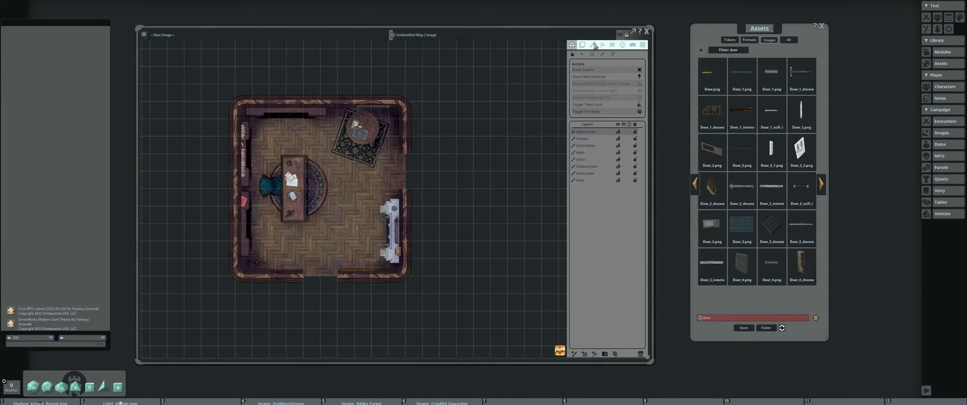
Try Door_2_decoration.png as a brush on the Walls layer, rotated to 90° in the east wall opening
left_click(593, 45)
left_click(594, 152)
mouse_move(744, 187)
left_mouse_down()
mouse_move(725, 154)
mouse_move(586, 74)
left_mouse_up()
scroll(408, 189, "up", 5)
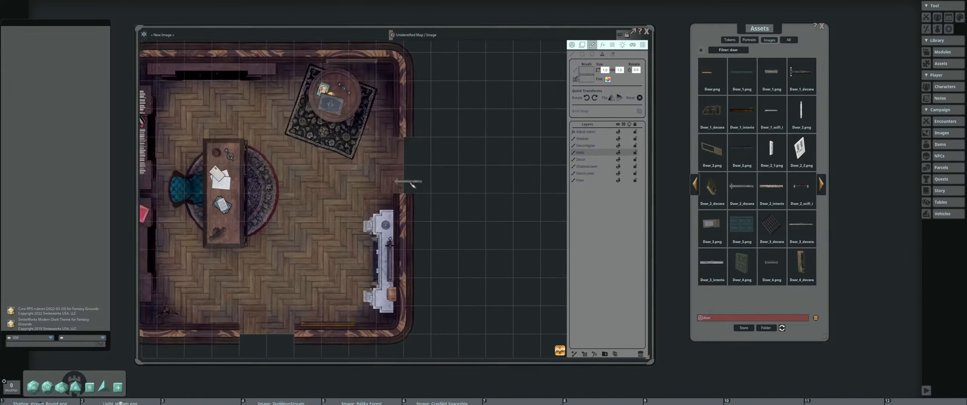
scroll(397, 174, "up", 6)
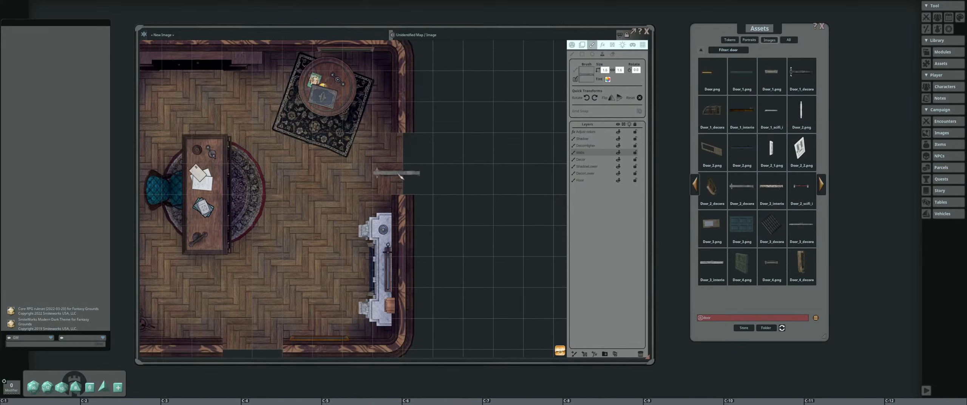
scroll(400, 175, "up", 17)
scroll(403, 177, "up", 1)
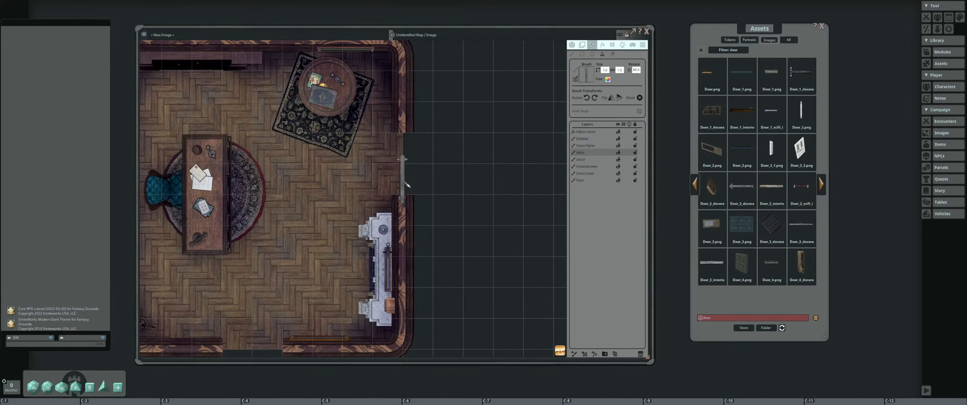
scroll(405, 179, "down", 6)
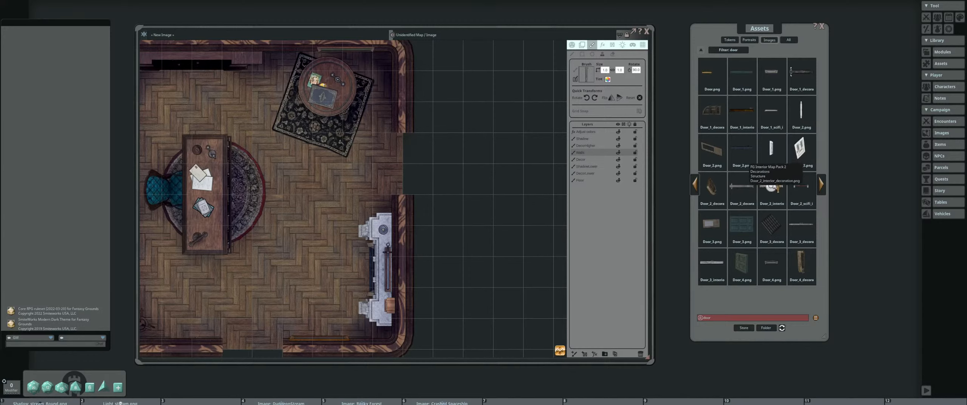
Preview Door_2_interior_decoration.png and try it as a rotated brush at the east wall opening
left_click(777, 188)
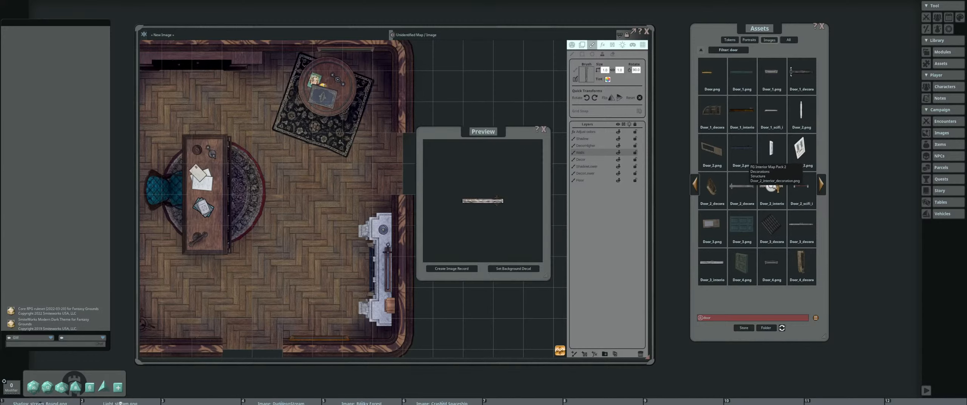
left_click(548, 123)
left_click(771, 185)
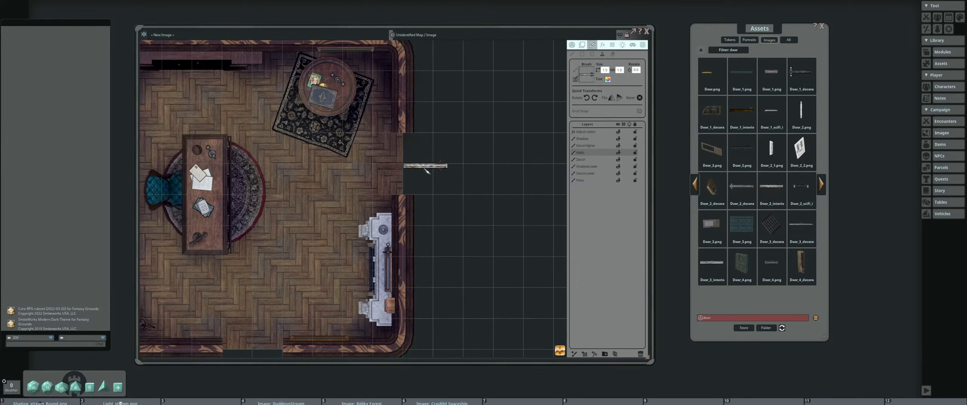
scroll(410, 181, "down", 6)
Browse the remaining pages of door image results for a better-matching door
left_click(823, 186)
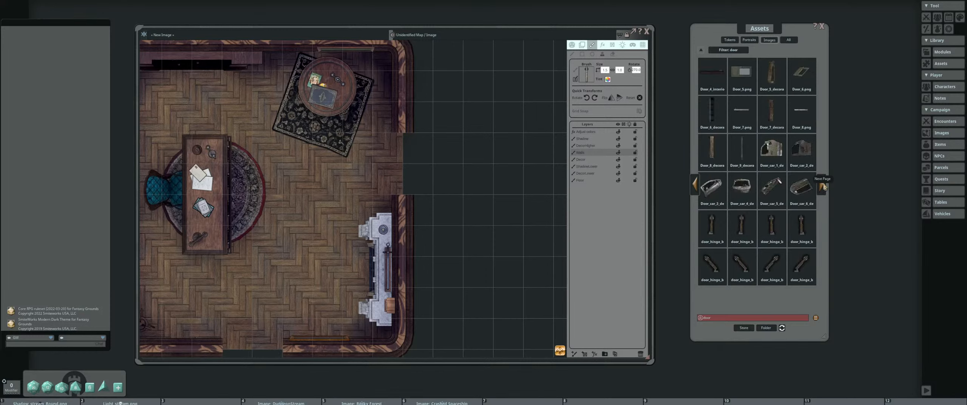
left_click(823, 187)
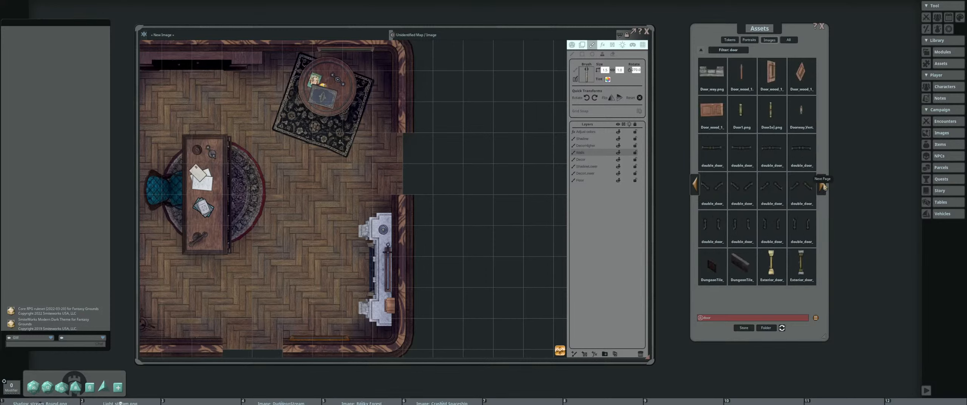
left_click(823, 186)
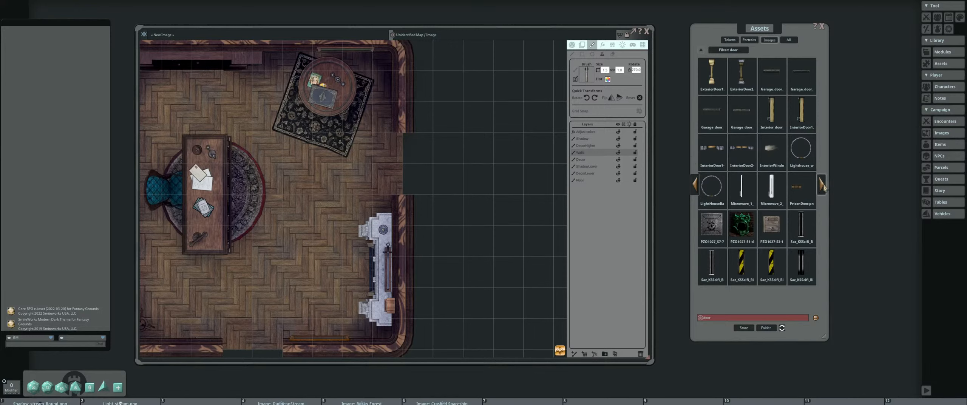
left_click(823, 186)
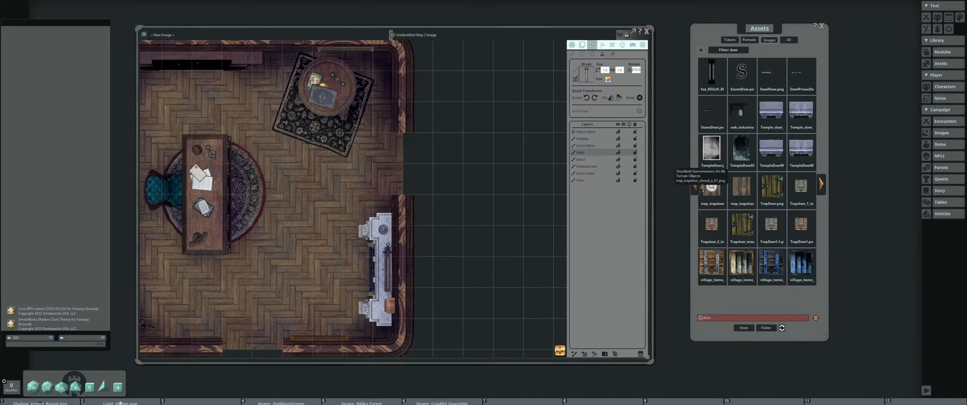
left_click(694, 185)
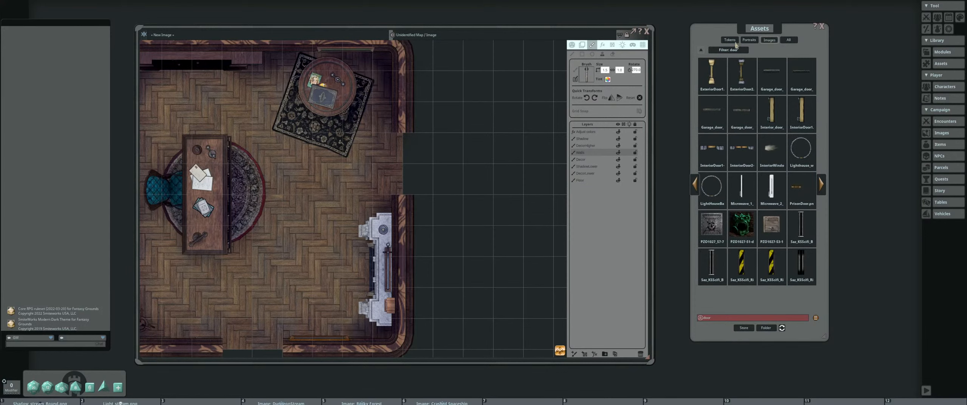
Open the FG Victorian Map Pack 1 image folder and filter its assets by "door"
left_click(700, 51)
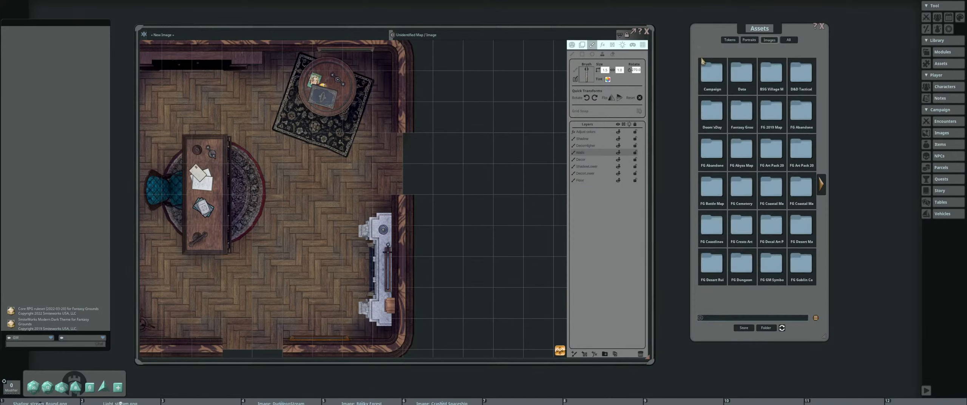
left_click(822, 178)
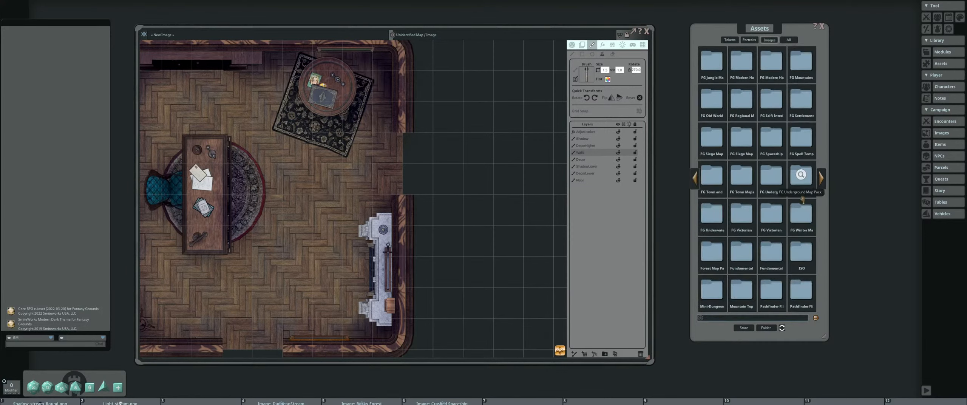
left_click(742, 214)
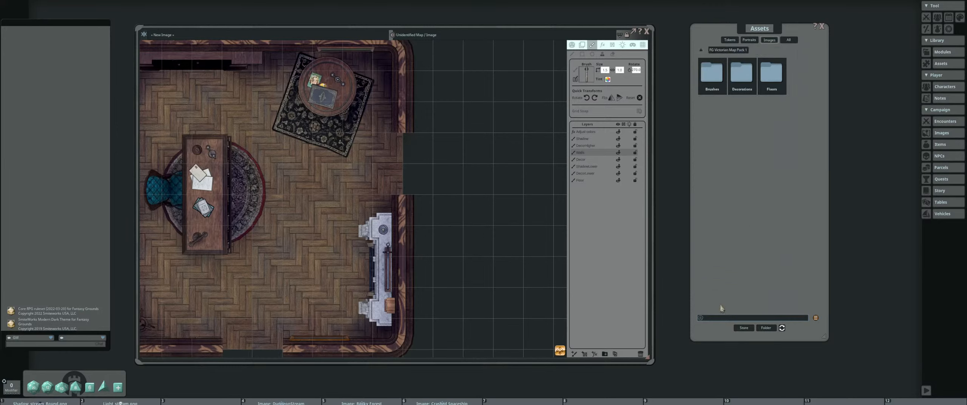
type("r")
key("Return")
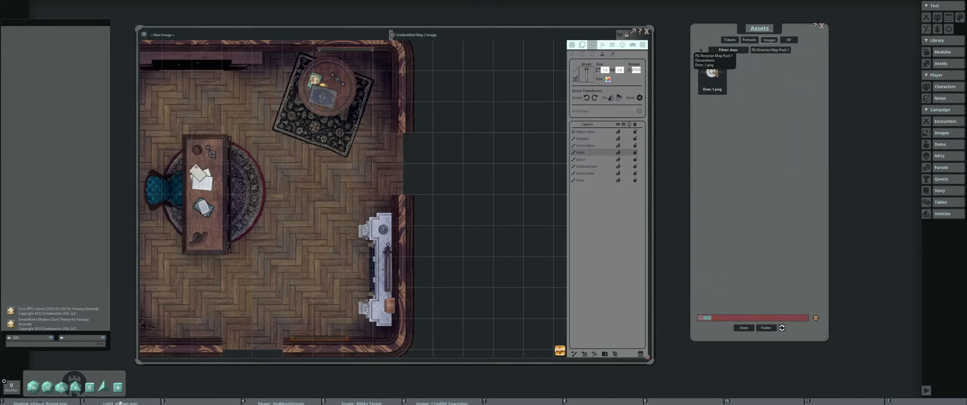
Place Door_1.png rotated to 270° on the Decor layer in the lower half of the east wall opening
left_click(712, 75)
scroll(407, 186, "down", 6)
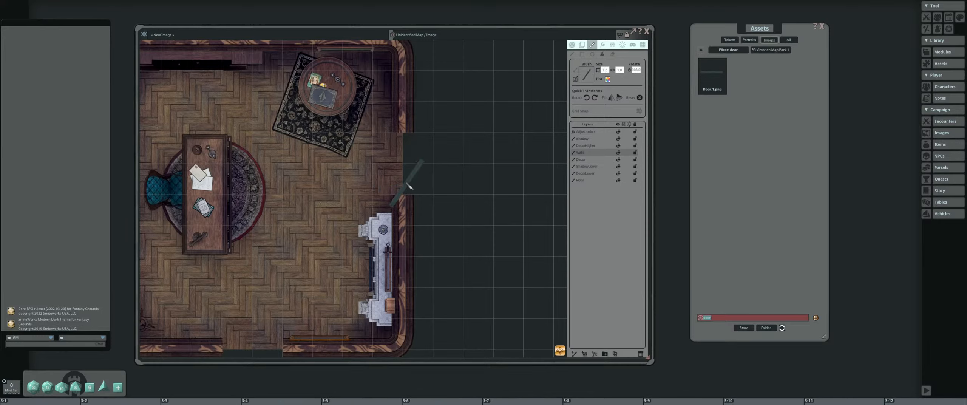
left_click(594, 161)
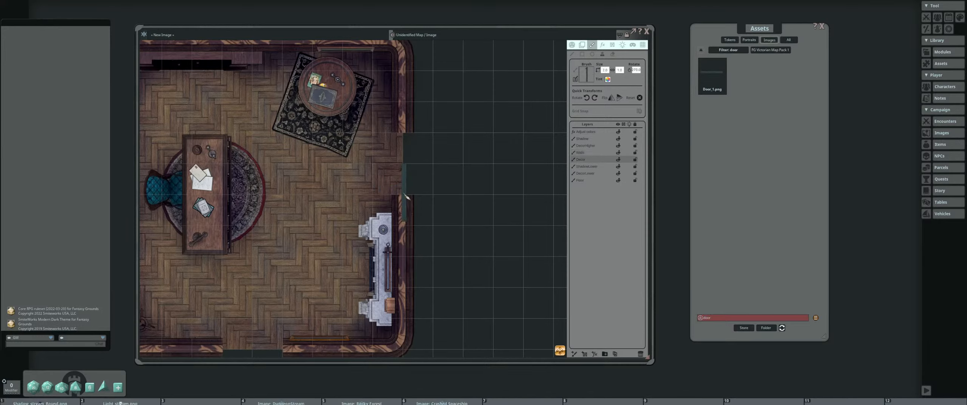
key("ctrl")
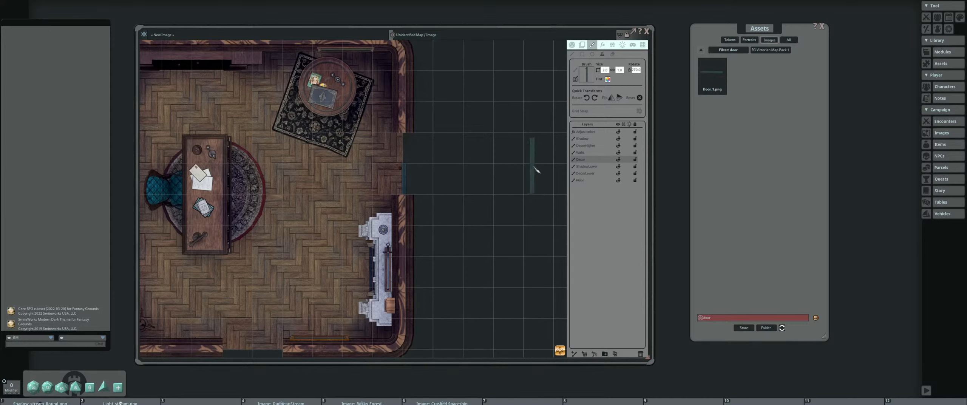
Flip the door brush and place the matching door in the upper half of the east wall opening
left_click(611, 99)
scroll(403, 140, "up", 2)
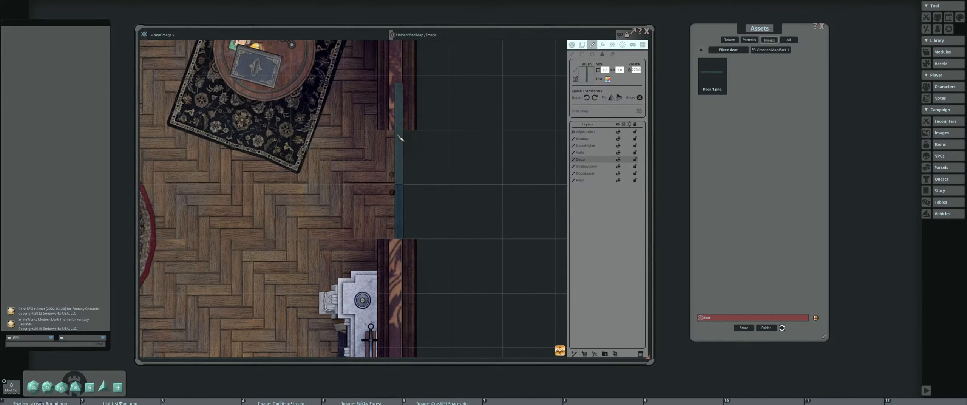
scroll(486, 147, "down", 4)
Rotate the door brush to 0° and place a mirrored pair of doors in the south wall opening
scroll(419, 165, "up", 3)
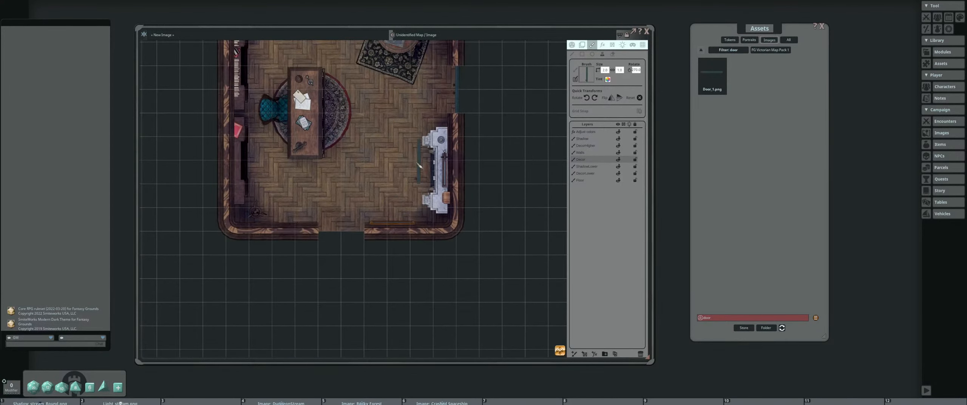
left_click(595, 99)
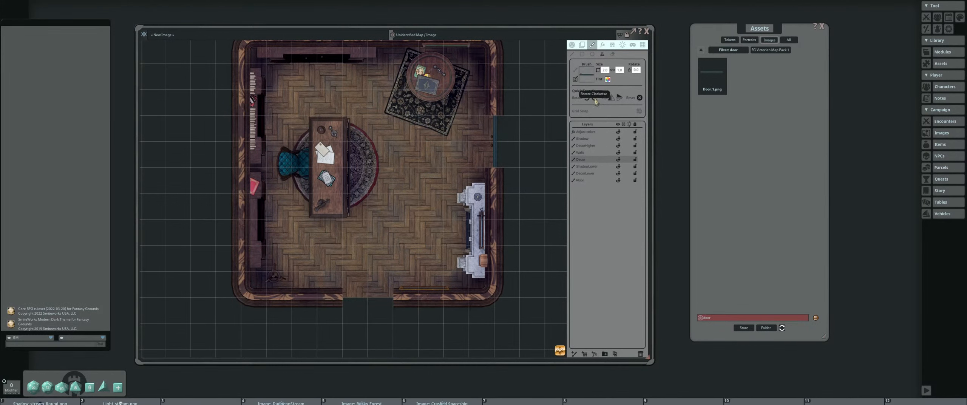
scroll(378, 301, "up", 2)
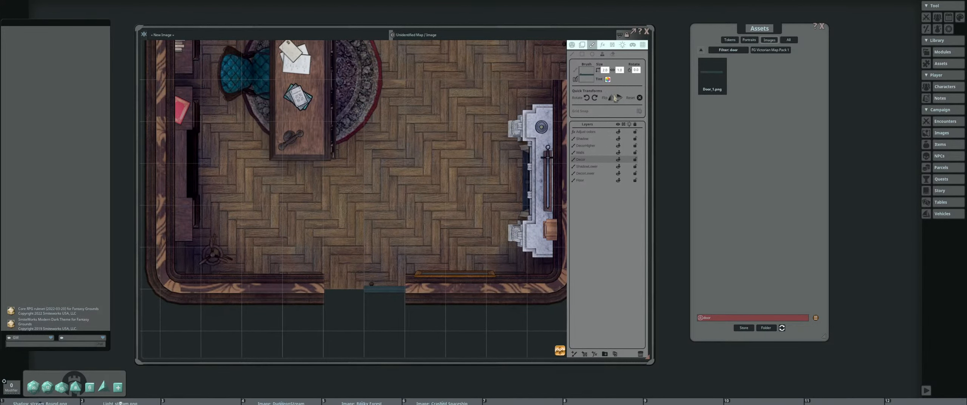
scroll(321, 300, "up", 2)
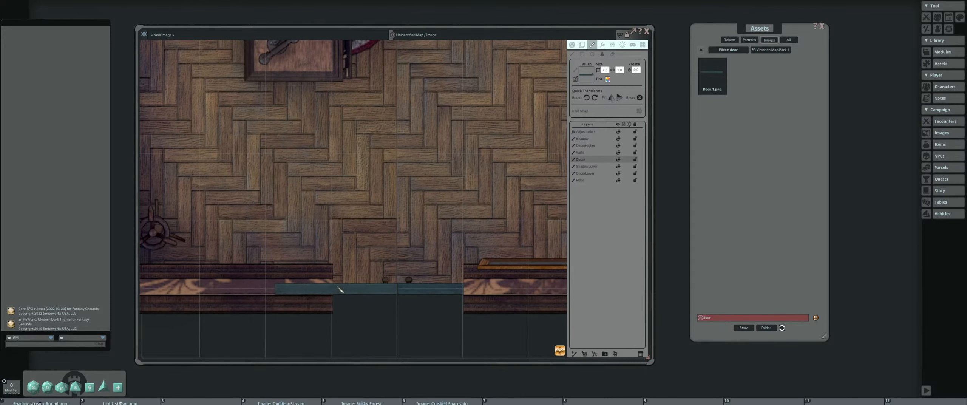
left_click(340, 289)
scroll(340, 289, "down", 3)
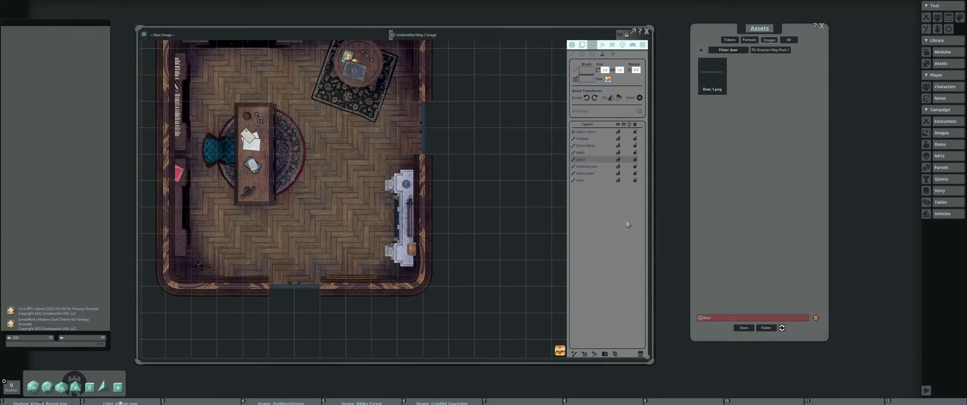
Search all image assets for "board" and load the pale Board_1 interior board as the brush
left_click(702, 51)
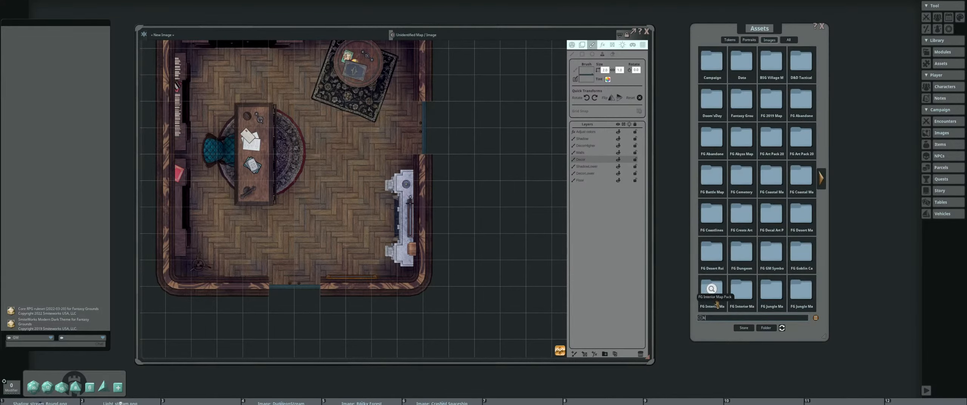
type("board")
key("Return")
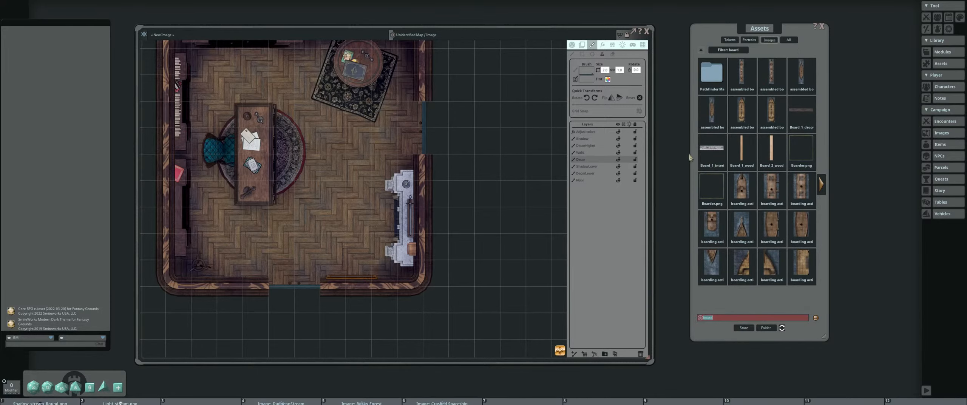
mouse_move(711, 148)
left_mouse_down()
mouse_move(563, 71)
mouse_move(581, 75)
left_mouse_up()
Rotate the board brush to 270° and make the Decor Lower layer the active paint layer
scroll(450, 136, "down", 2)
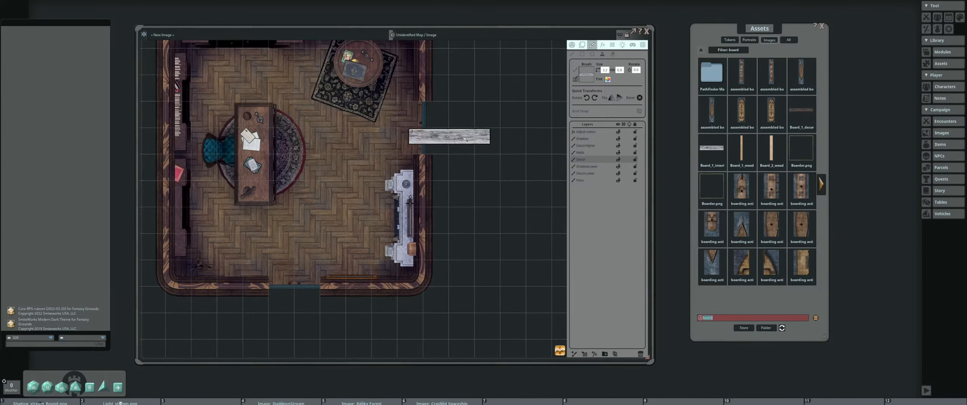
left_click(595, 98)
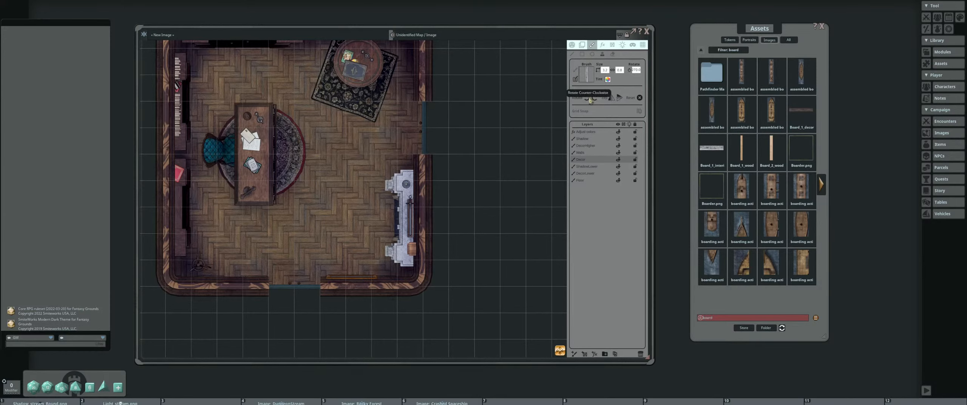
left_click(598, 174)
scroll(453, 152, "up", 2)
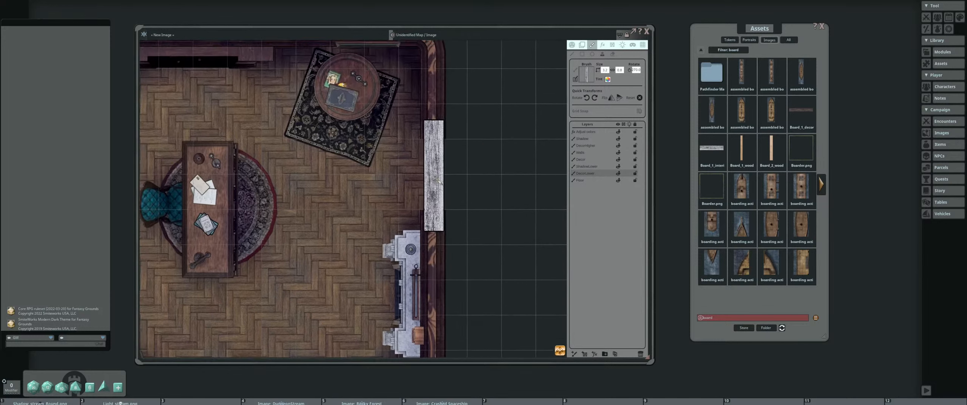
Set the board brush's paint color to a brown sampled from the wooden floor
left_click(607, 80)
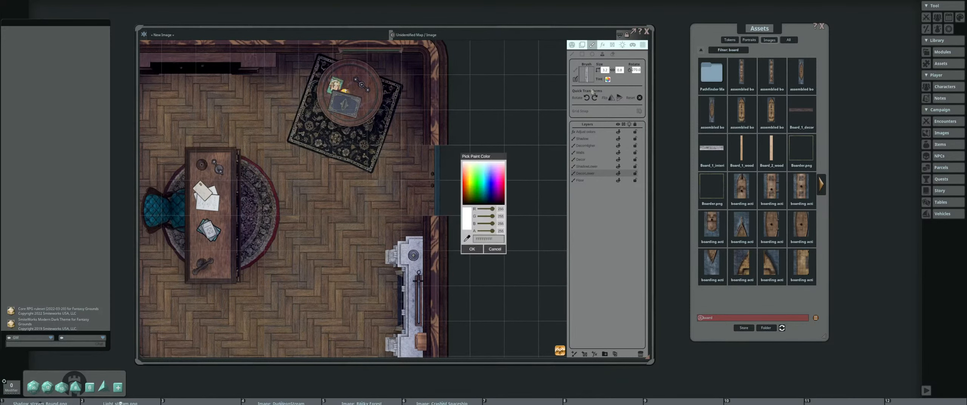
left_click_drag(354, 165, 380, 122)
left_click(467, 239)
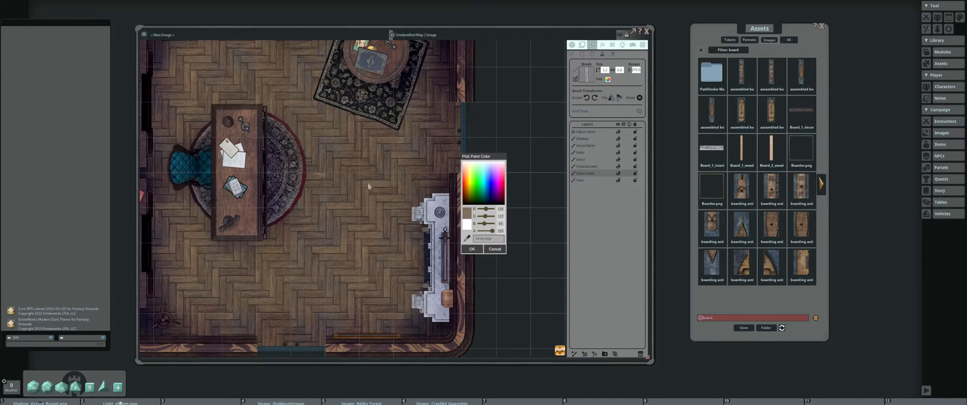
left_click(323, 176)
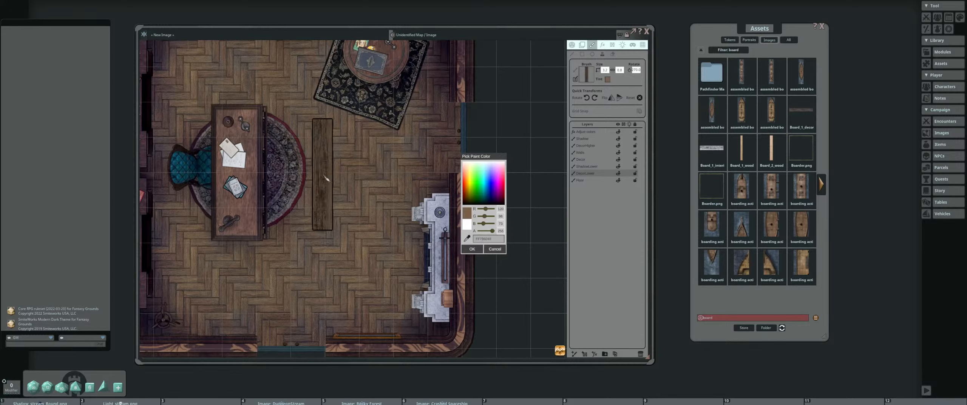
left_click(472, 249)
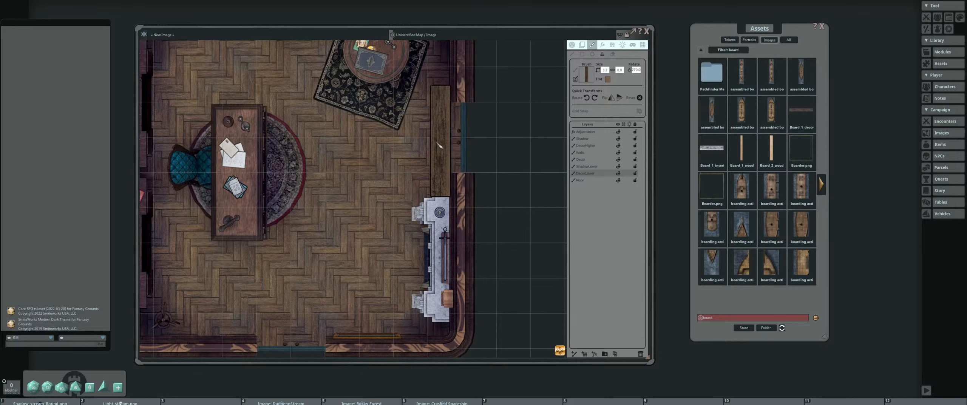
Place the tinted board vertically across the double-door opening in the east wall as a threshold
left_click_drag(440, 145, 373, 196)
left_click_drag(299, 200, 291, 169)
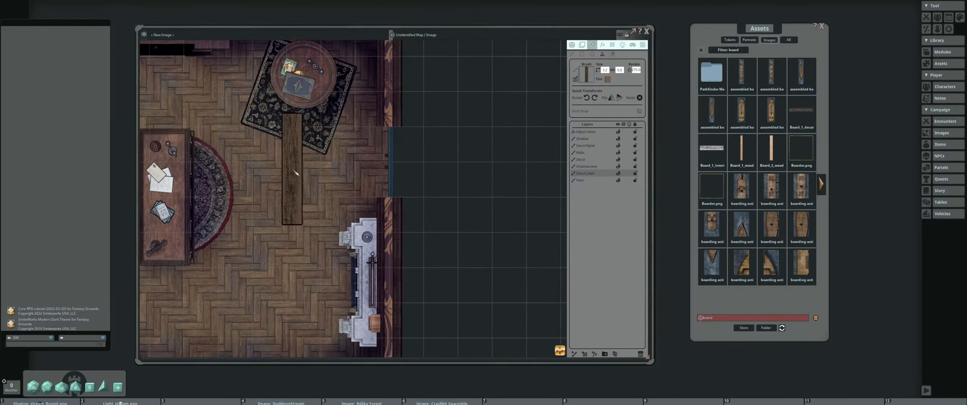
scroll(342, 189, "up", 3)
left_click_drag(389, 171, 382, 204)
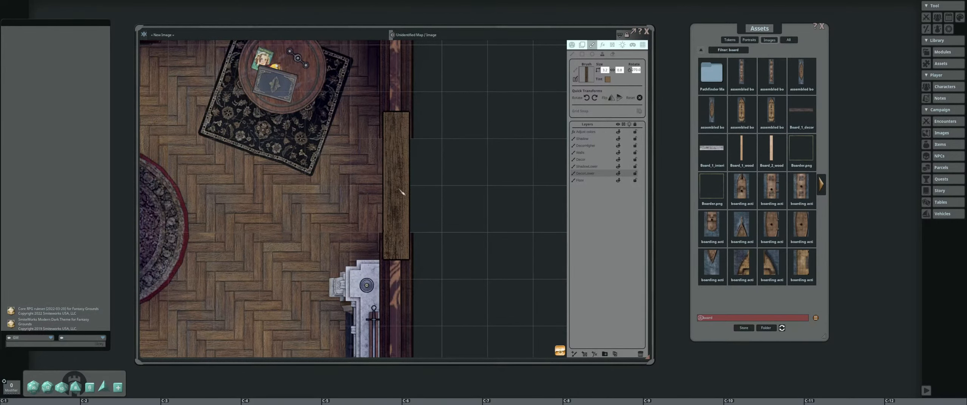
left_click(400, 189, "ctrl")
Rotate the board brush to 0° and place a threshold board across the south wall's door opening
scroll(504, 185, "down", 4)
left_click_drag(302, 185, 367, 112)
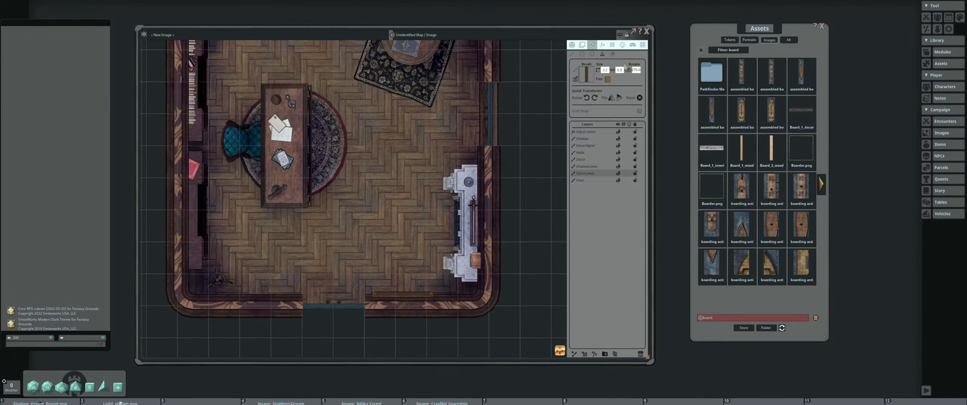
left_click(595, 97)
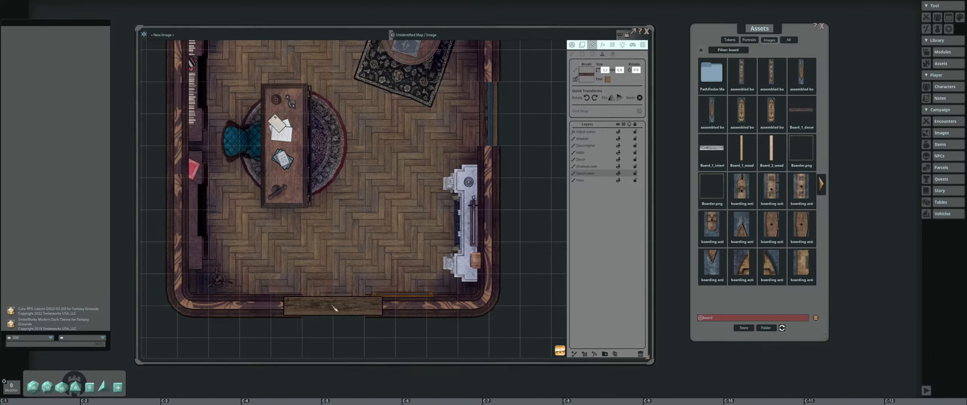
left_click(345, 304, "ctrl")
Look over the whole furnished study, including the thresholds in the east and south walls and the empty space around it
scroll(416, 264, "down", 4)
left_click_drag(385, 241, 349, 205)
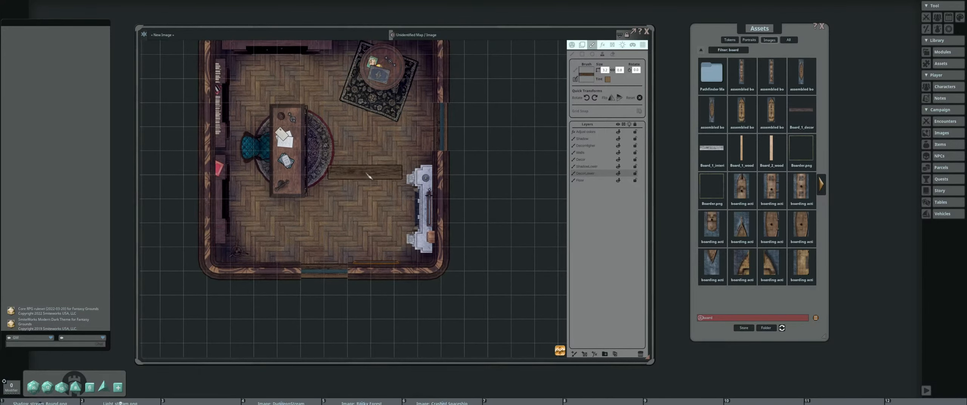
left_click_drag(361, 171, 376, 228)
scroll(378, 231, "up", 3)
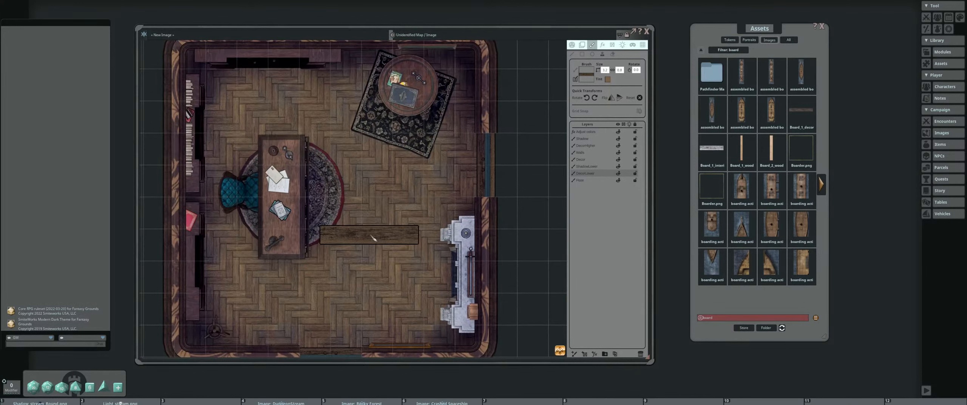
scroll(389, 248, "down", 2)
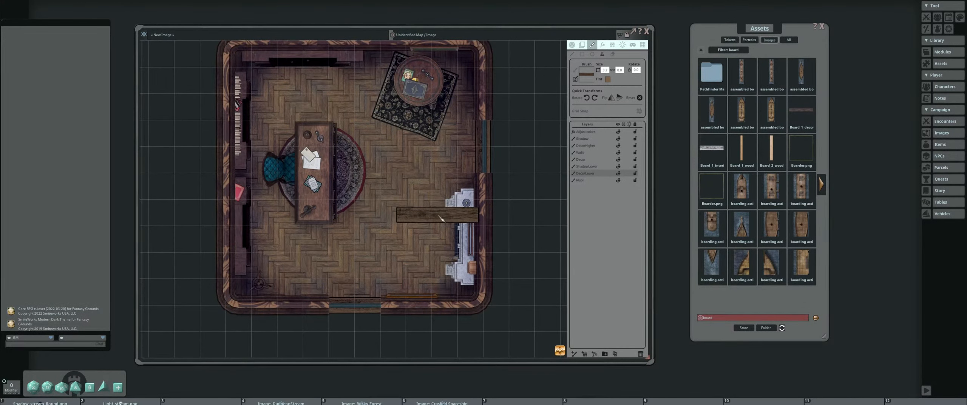
left_click_drag(355, 223, 330, 216)
scroll(379, 208, "down", 1)
left_click_drag(418, 205, 395, 208)
left_click_drag(442, 160, 363, 166)
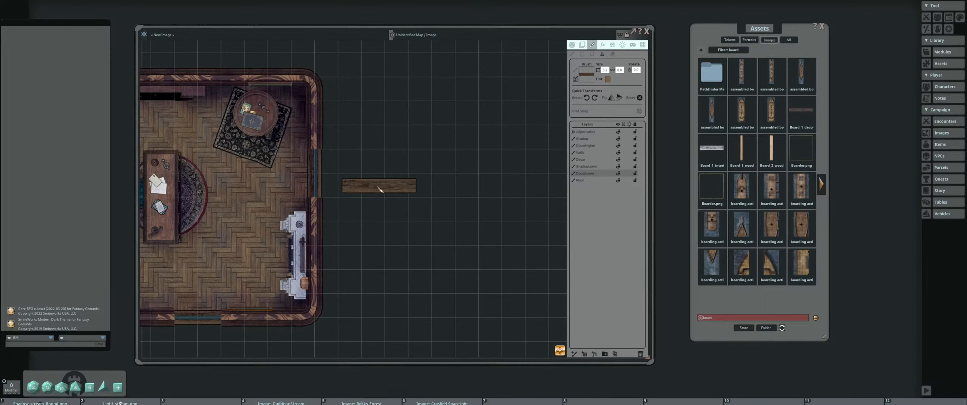
scroll(254, 181, "down", 1)
left_click_drag(238, 176, 363, 156)
scroll(380, 163, "up", 1)
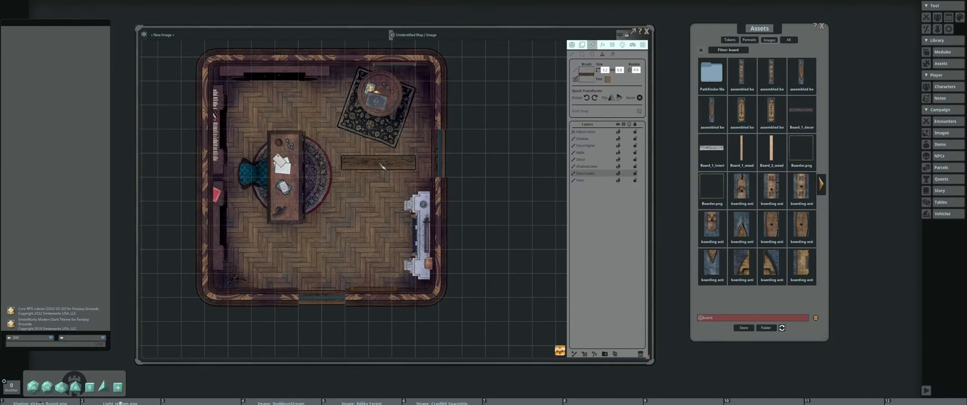
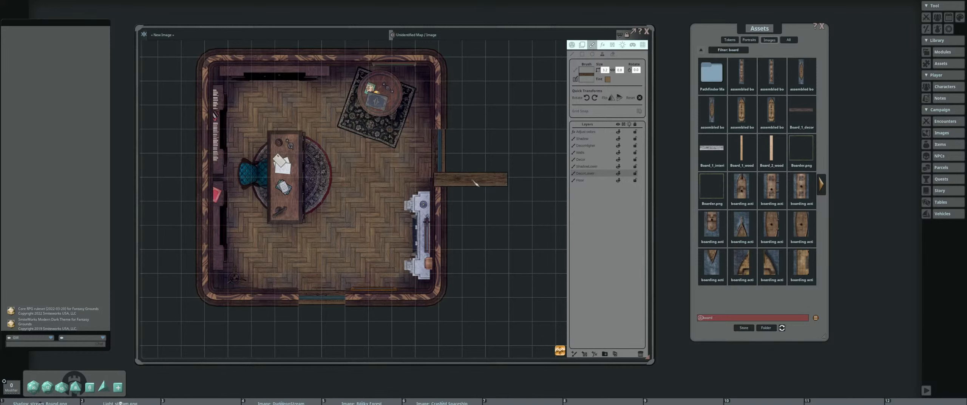
left_click_drag(471, 179, 406, 188)
left_click_drag(445, 157, 433, 181)
scroll(442, 169, "down", 2)
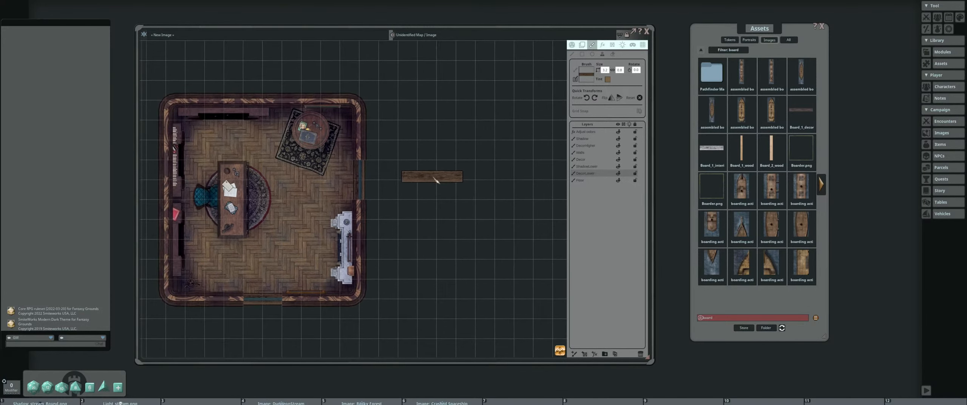
Leave the board search and open the Brushes folder of FG Victorian Map Pack 1 in the image assets
left_click(702, 51)
left_click(821, 178)
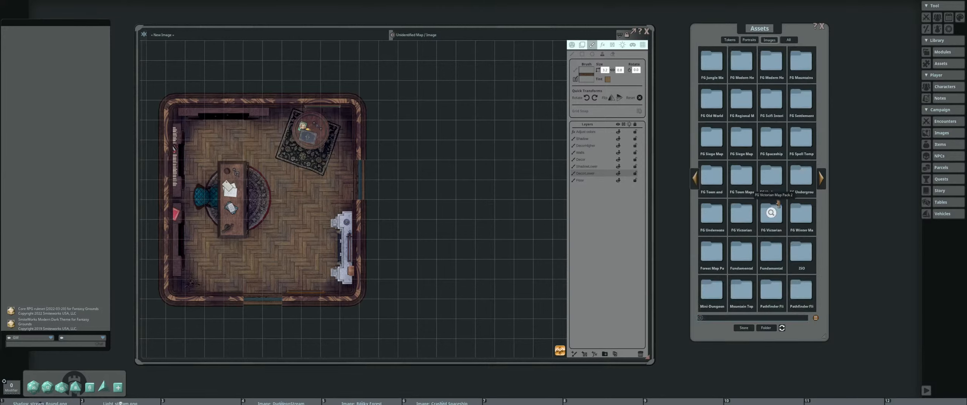
left_click(742, 215)
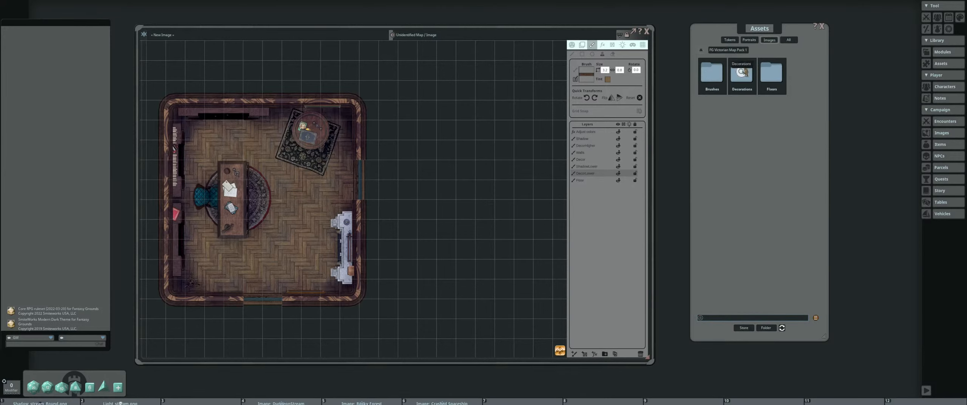
left_click(712, 73)
left_click_drag(713, 33, 755, 27)
left_click_drag(328, 165, 389, 160)
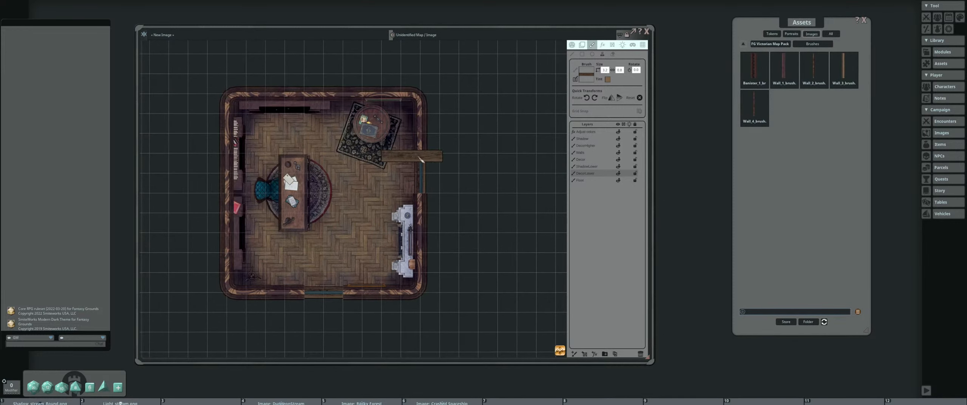
scroll(432, 155, "up", 2)
left_click_drag(469, 154, 438, 154)
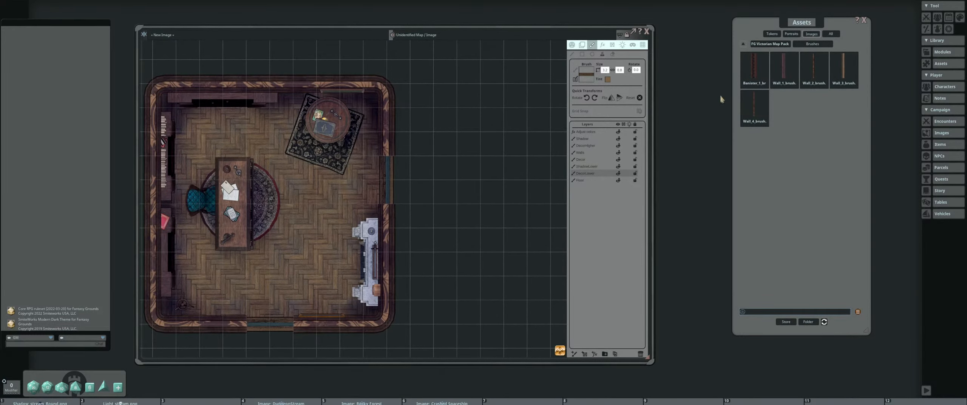
Preview the Wall_2 and Wall_1 brush images from FG Victorian Map Pack 1
left_click(813, 68)
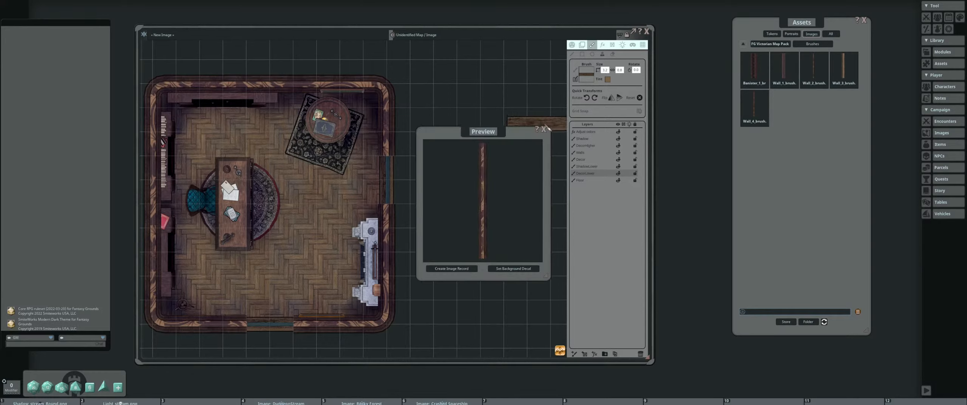
left_click(544, 129)
left_click(784, 68)
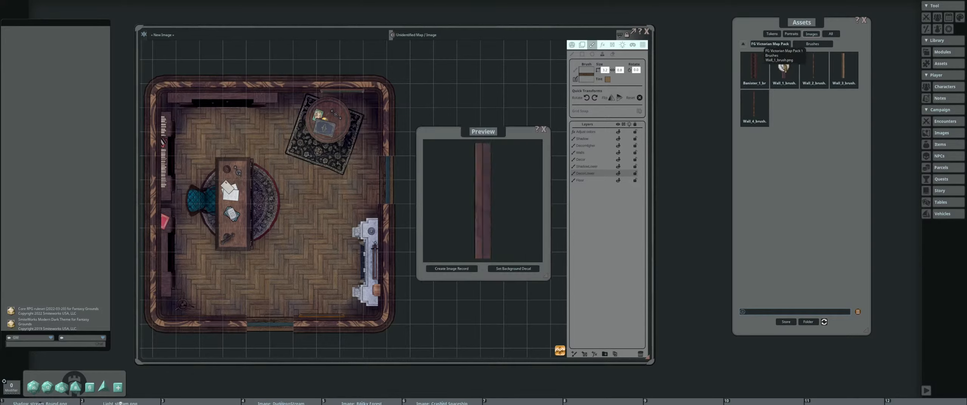
left_click(544, 130)
Open the Brushes folder of FG Victorian Map Pack 2
left_click(744, 45)
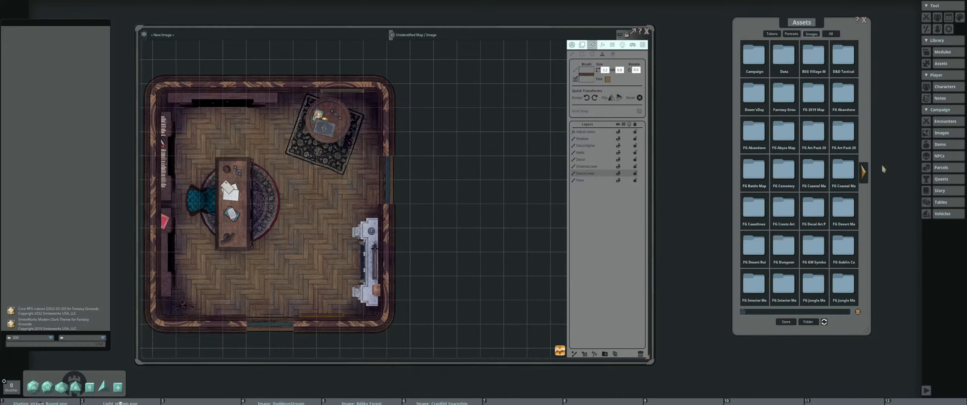
left_click(862, 172)
left_click(808, 193)
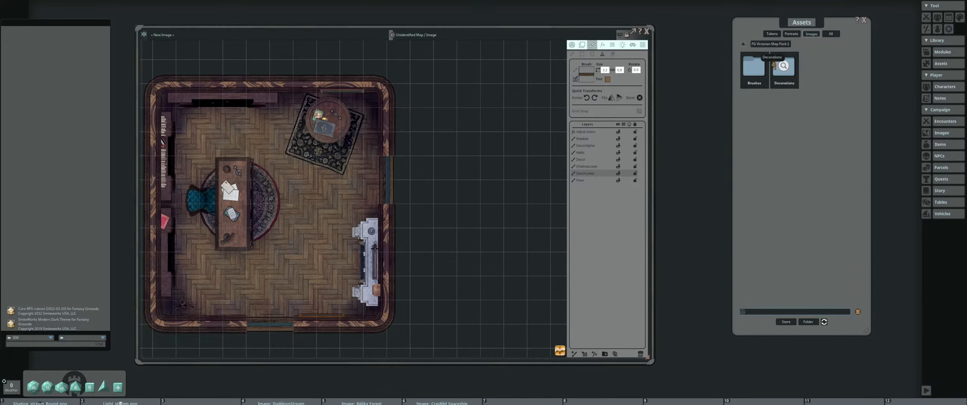
left_click(753, 66)
Preview the Wall_5, Wall_6 and Wall_7 brush images one after another
left_click(754, 66)
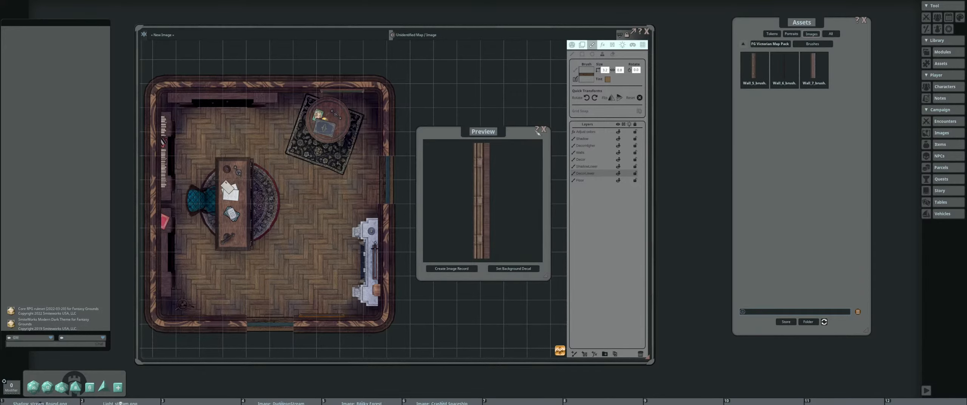
left_click_drag(490, 136, 504, 115)
left_click(533, 100)
left_click(784, 68)
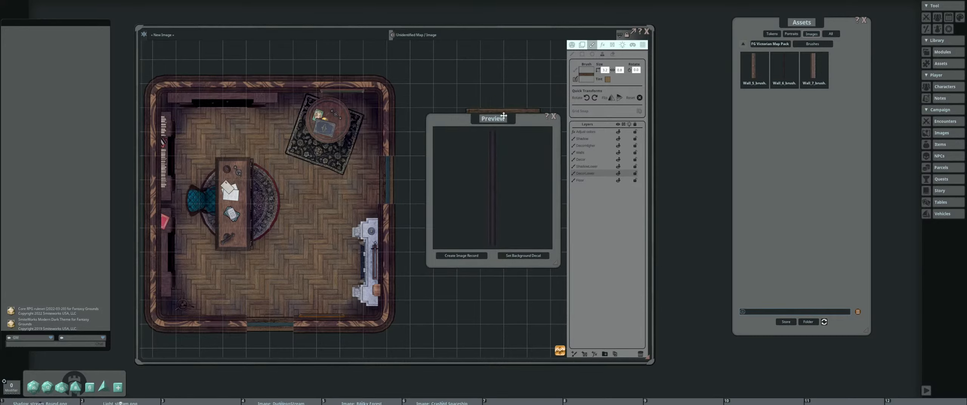
left_click(554, 116)
left_click(814, 68)
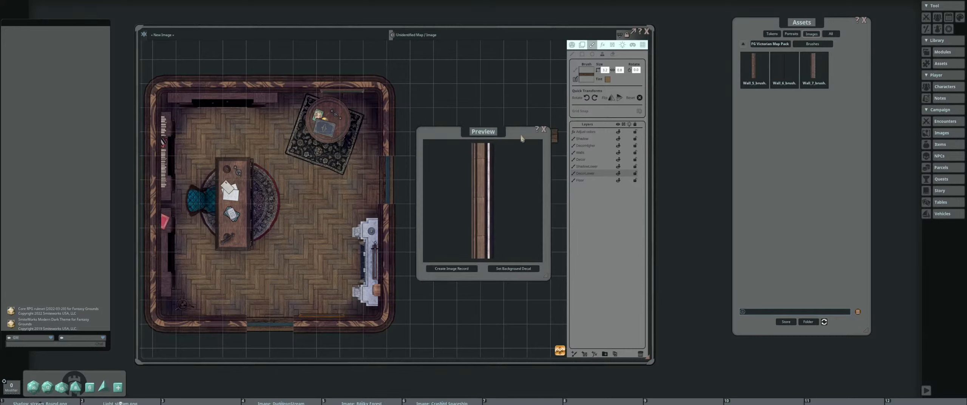
left_click(543, 129)
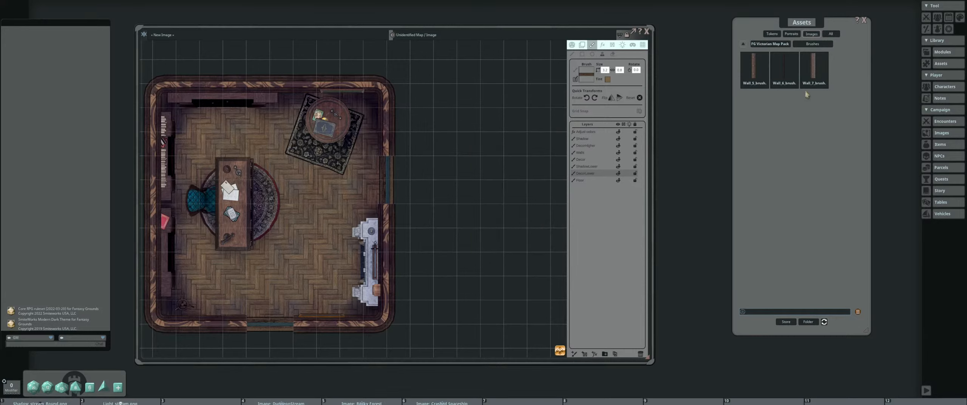
Return to the Brushes folder of FG Victorian Map Pack 1 and move the assets window closer to the map
left_click(746, 45)
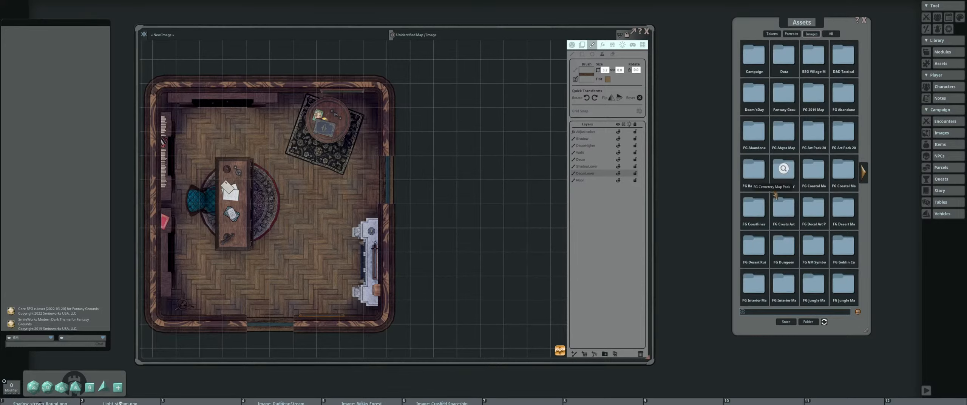
left_click(863, 178)
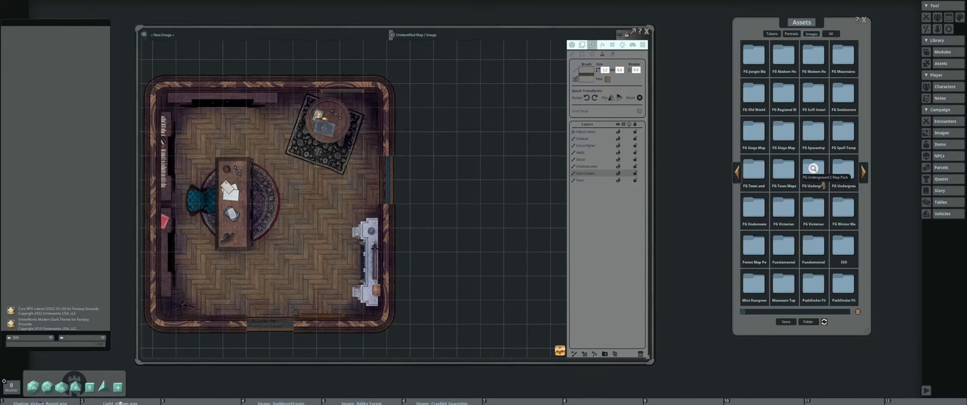
left_click(779, 211)
left_click(766, 87)
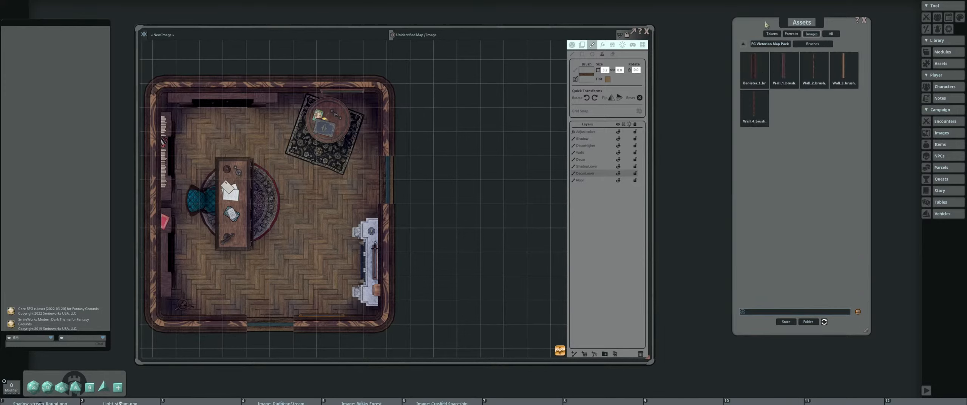
left_click_drag(765, 24, 719, 25)
Preview the Banister_1 and Wall_4 brush images
left_click(708, 70)
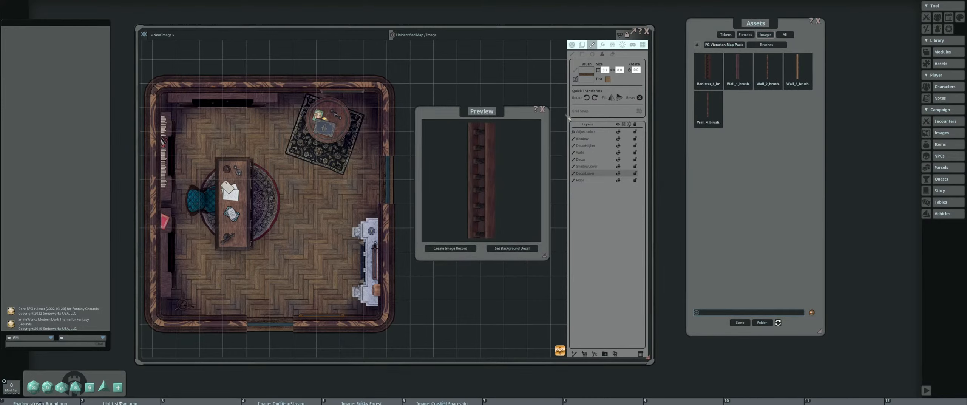
left_click(543, 110)
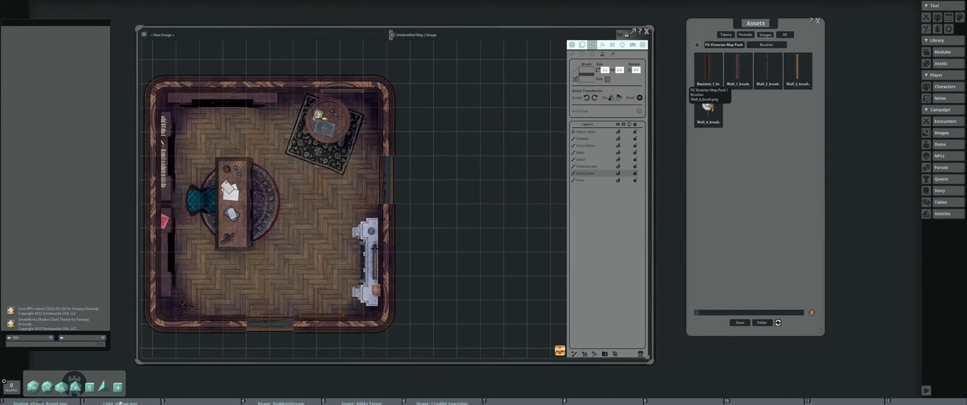
left_click(707, 107)
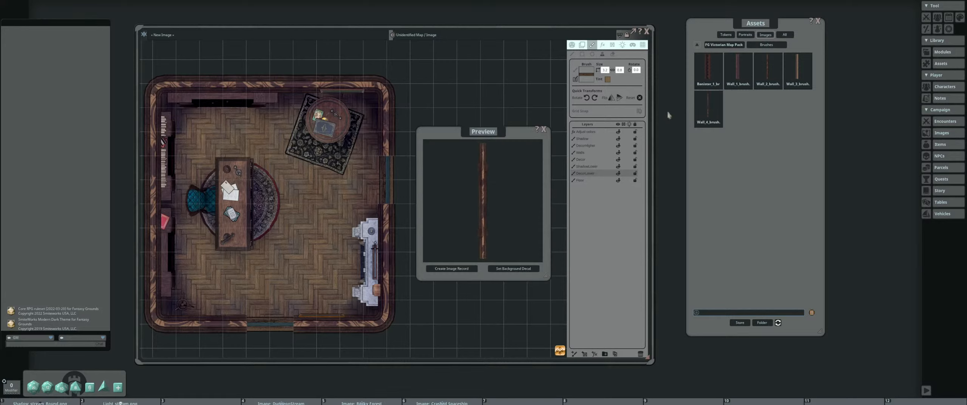
left_click(544, 130)
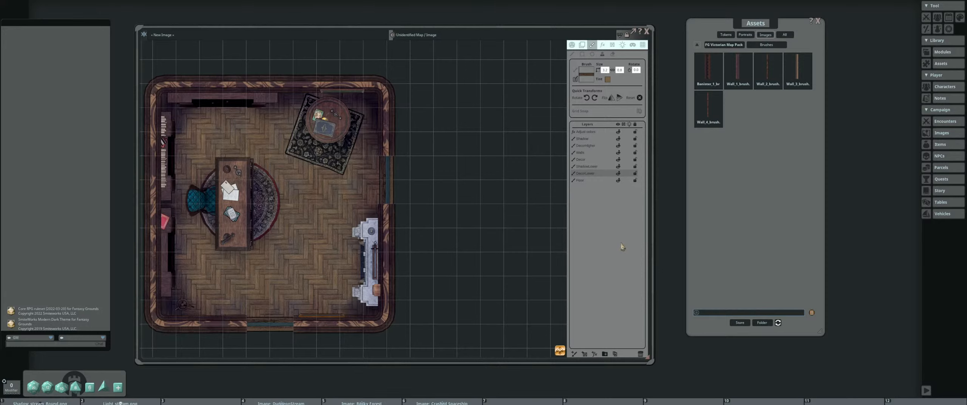
Load Wall_1 from the Victorian pack as the brush and make the Walls layer the active paint layer
scroll(475, 200, "down", 1)
mouse_move(472, 201)
left_mouse_down()
mouse_move(453, 200)
mouse_move(443, 219)
mouse_move(486, 157)
mouse_move(460, 155)
left_mouse_up()
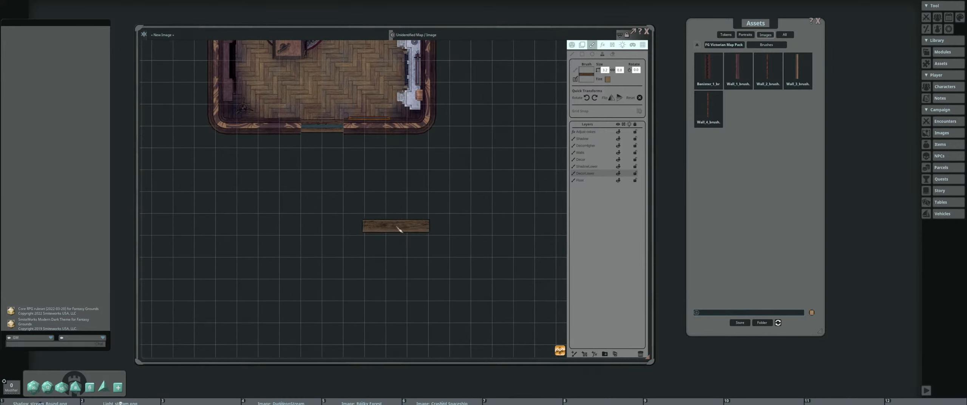
left_click_drag(396, 231, 394, 244)
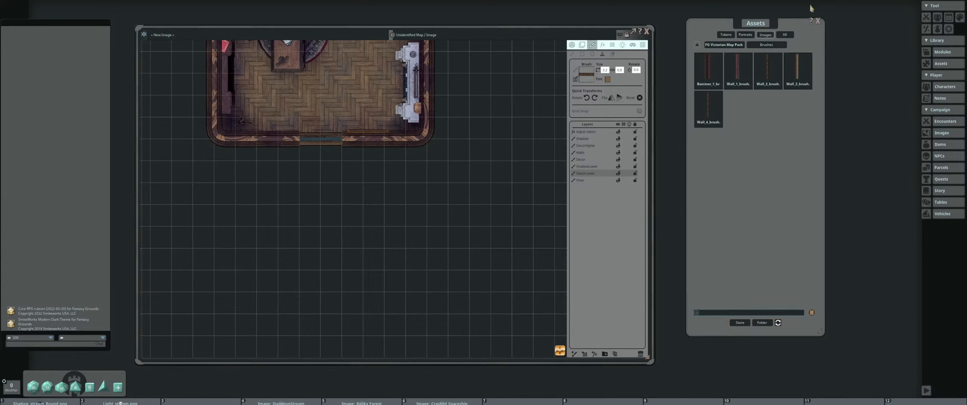
left_click(738, 72)
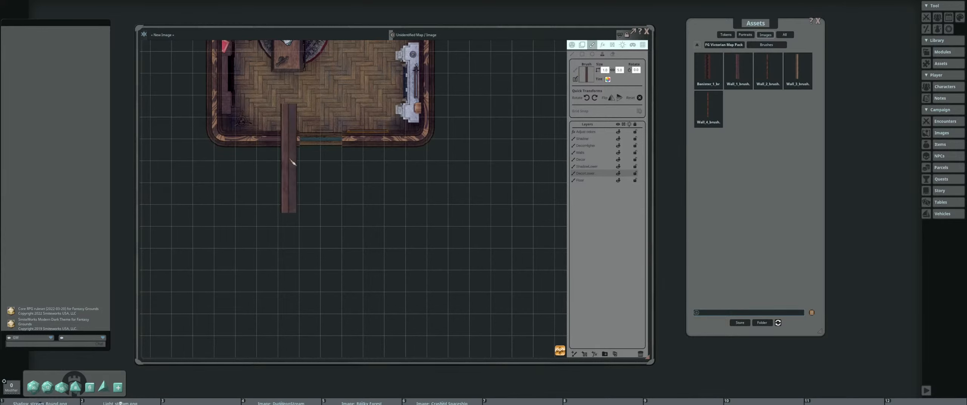
left_click_drag(244, 197, 258, 207)
left_click_drag(239, 184, 265, 188)
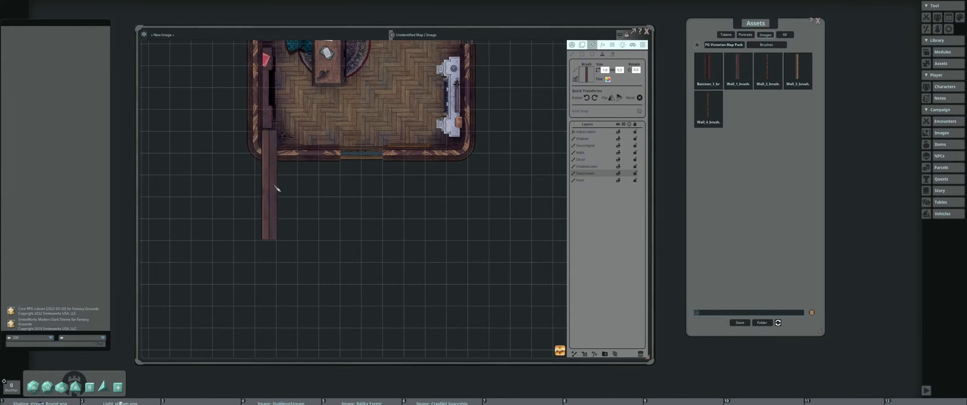
left_click(594, 156)
left_click_drag(301, 142, 331, 157)
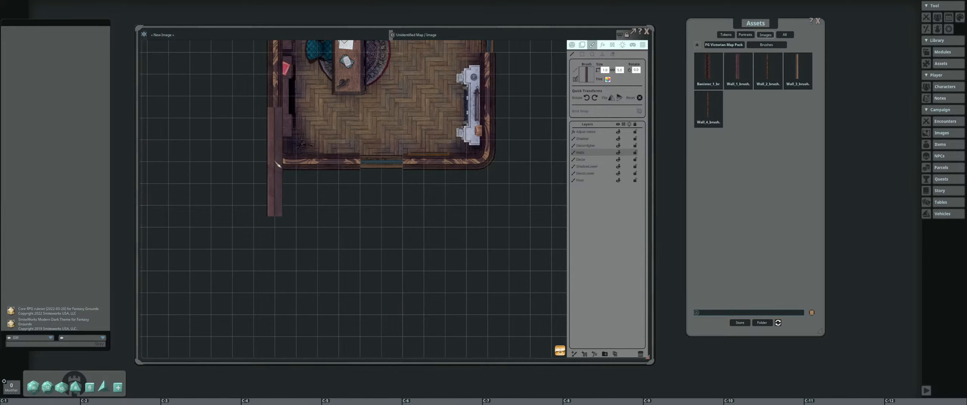
Paint Wall_1 walls around a new rectangular room directly below the study, joining them to the study's lower corners
mouse_move(277, 165)
left_mouse_down()
mouse_move(264, 340)
mouse_move(291, 340)
mouse_move(277, 339)
left_mouse_up()
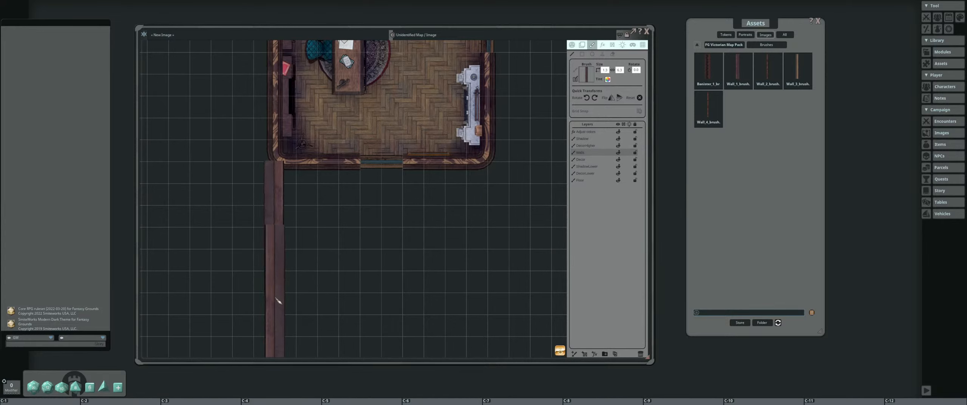
mouse_move(278, 301)
left_mouse_down()
mouse_move(296, 315)
mouse_move(372, 320)
mouse_move(327, 259)
left_mouse_up()
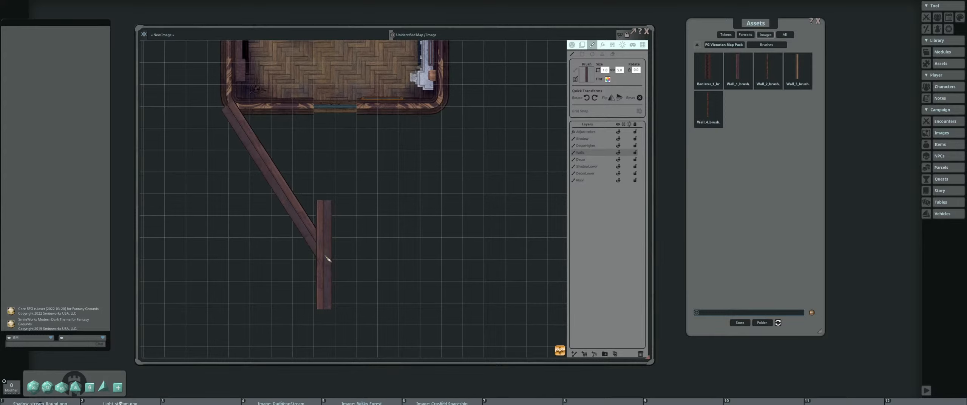
mouse_move(328, 259)
left_mouse_down()
mouse_move(230, 281)
mouse_move(231, 253)
mouse_move(323, 223)
mouse_move(289, 344)
mouse_move(324, 281)
mouse_move(270, 339)
mouse_move(243, 258)
mouse_move(226, 41)
mouse_move(324, 342)
mouse_move(341, 149)
mouse_move(253, 287)
mouse_move(266, 267)
mouse_move(272, 102)
mouse_move(265, 242)
left_mouse_up()
scroll(231, 265, "down", 1)
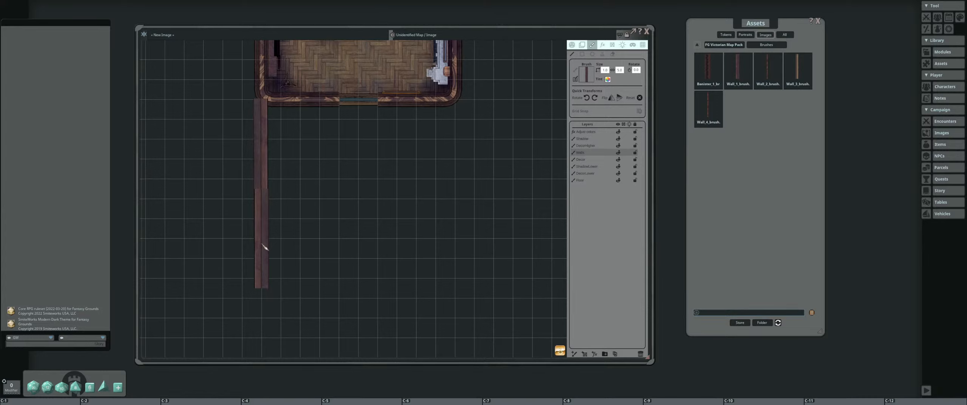
mouse_move(264, 247)
left_mouse_down()
mouse_move(264, 280)
mouse_move(466, 282)
mouse_move(458, 95)
mouse_move(459, 104)
left_mouse_up()
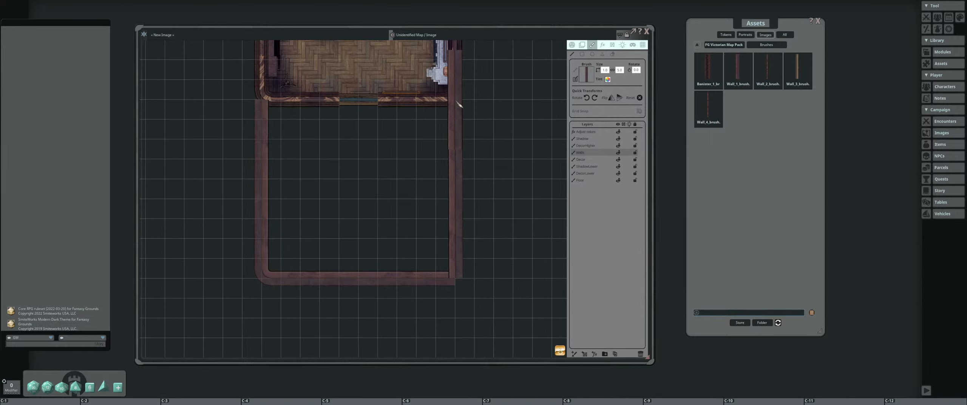
left_click_drag(459, 104, 455, 97)
scroll(453, 172, "down", 3)
scroll(375, 162, "up", 3)
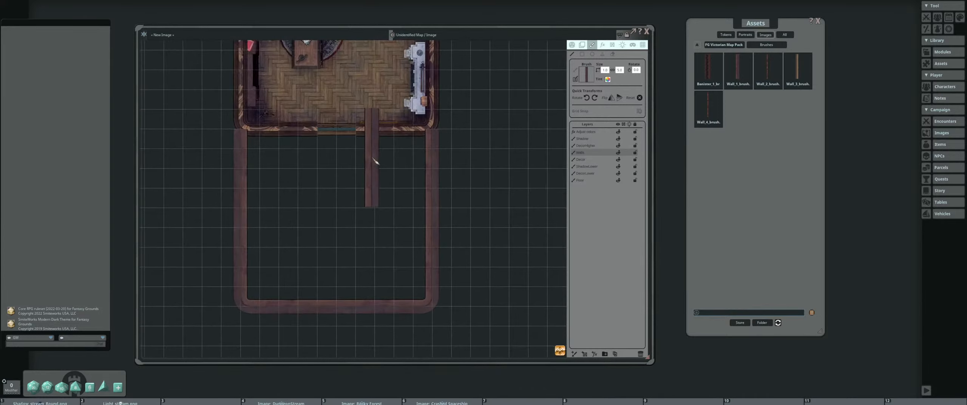
Erase a door opening about two squares wide in the new room's right-hand wall using an eraser of size 2.0
left_click_drag(386, 163, 383, 160)
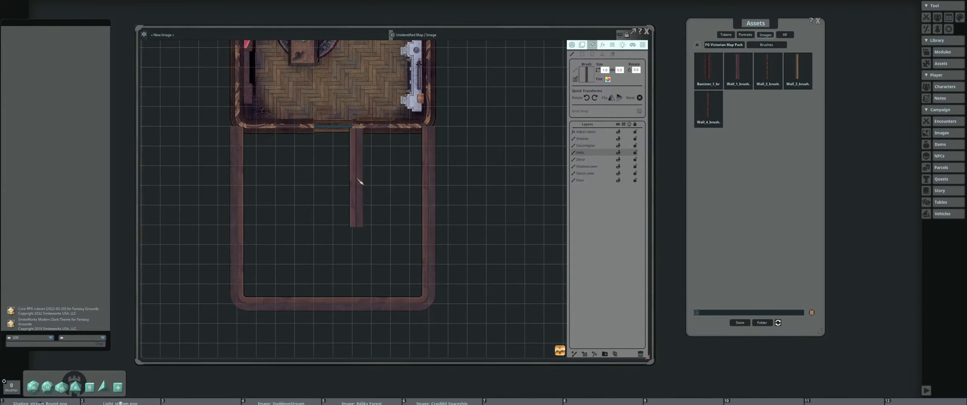
scroll(353, 168, "up", 1)
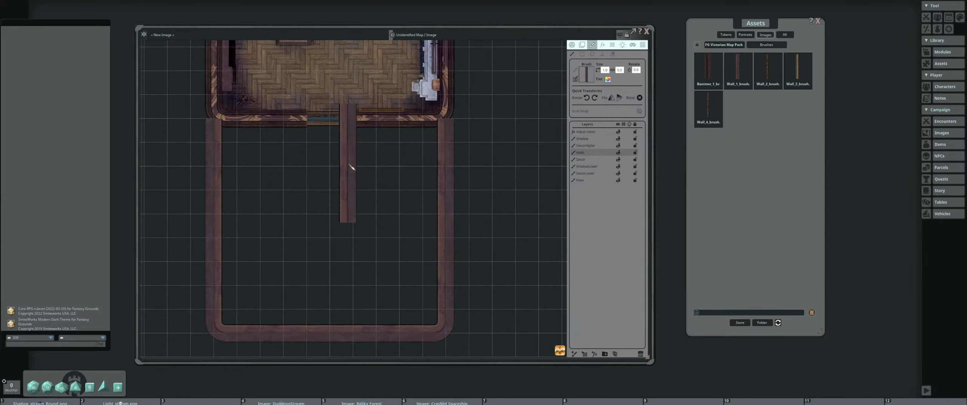
left_click_drag(348, 164, 324, 177)
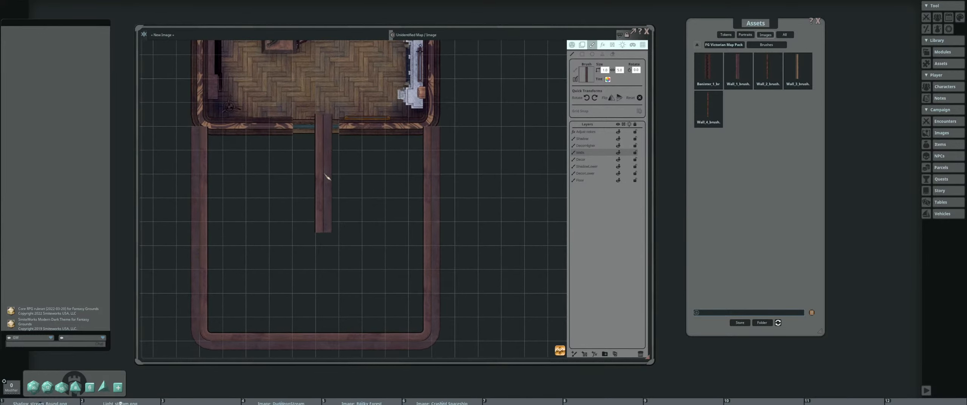
scroll(326, 179, "down", 1)
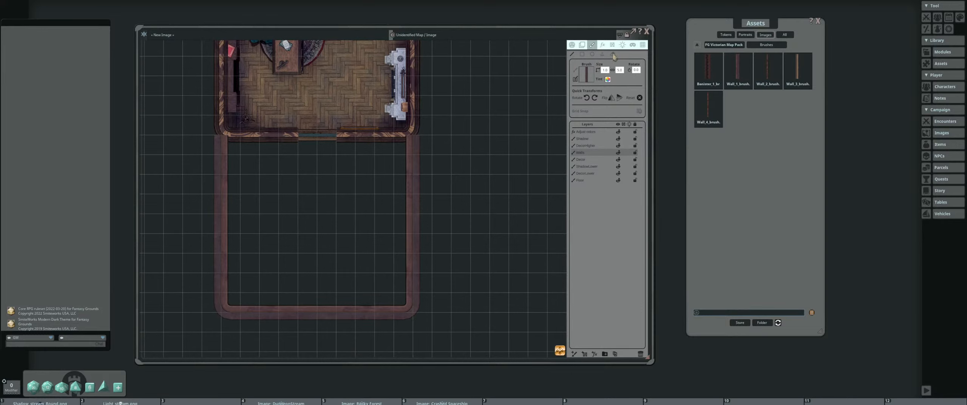
scroll(324, 103, "down", 1)
scroll(388, 207, "up", 2)
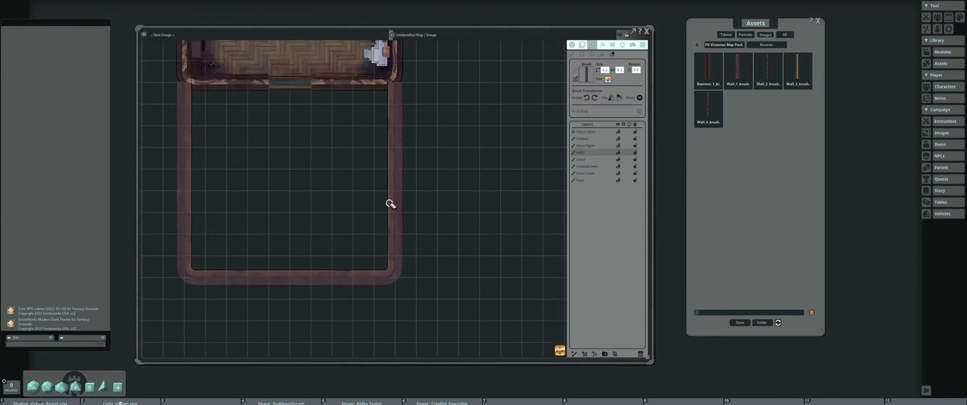
scroll(397, 183, "up", 3)
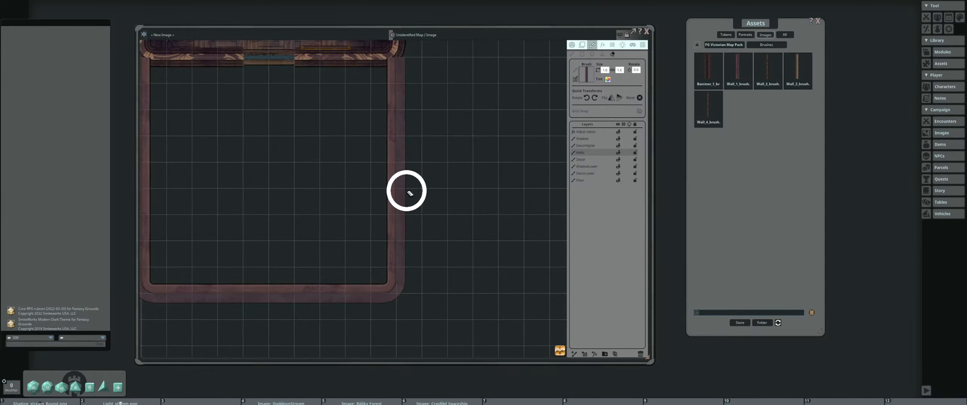
scroll(406, 190, "down", 1)
scroll(406, 173, "up", 1)
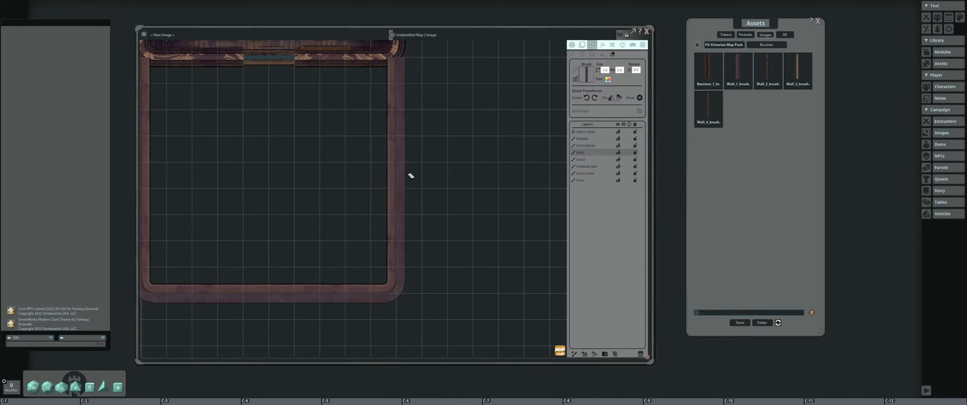
scroll(406, 184, "up", 3)
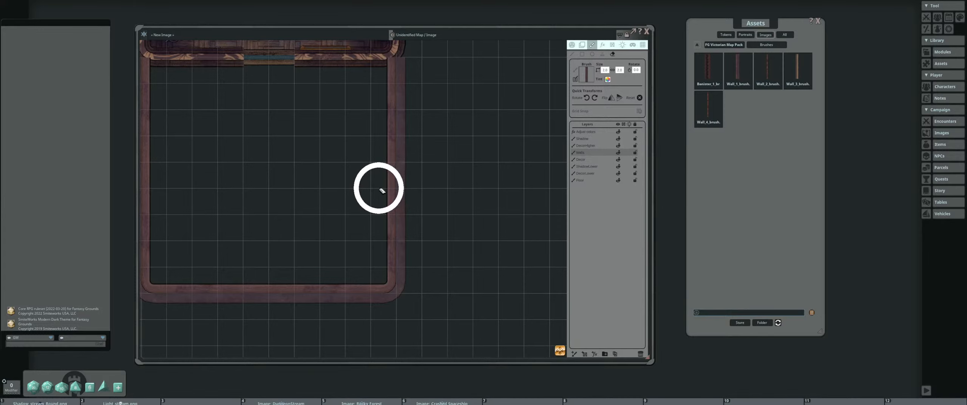
key("ctrl")
mouse_move(369, 187)
left_mouse_down()
mouse_move(428, 191)
mouse_move(424, 176)
left_mouse_up()
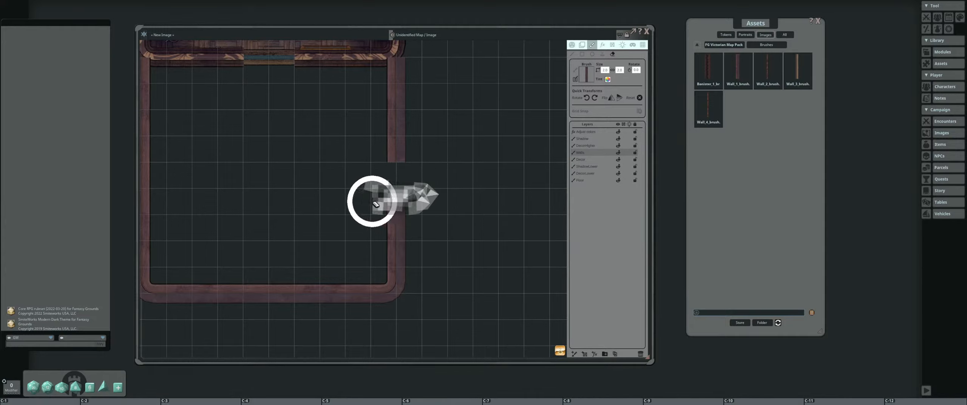
Review both rooms on the map and inspect the Floors folder of FG Victorian Map Pack 1
scroll(241, 173, "down", 2)
left_click_drag(256, 169, 316, 199)
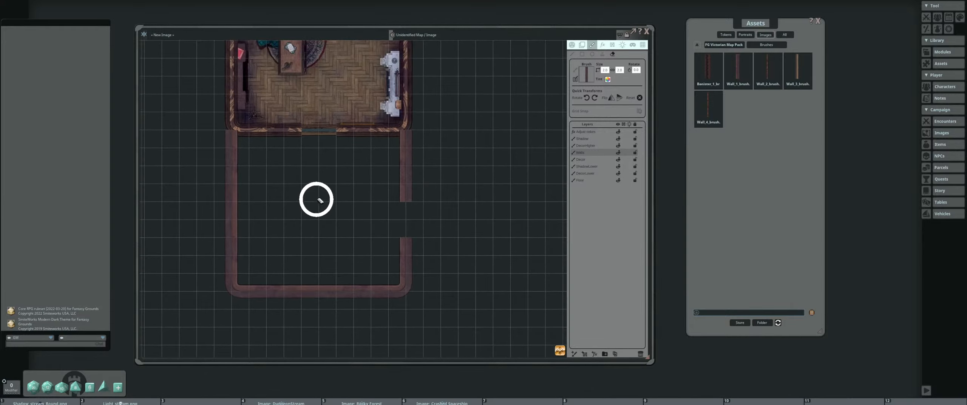
scroll(323, 175, "down", 2)
left_click_drag(323, 174, 325, 186)
left_click_drag(394, 124, 378, 134)
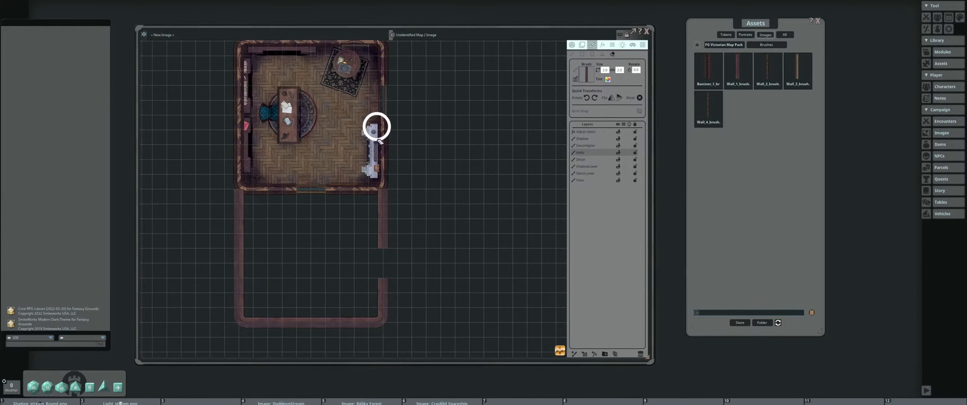
scroll(427, 181, "down", 2)
scroll(401, 155, "up", 3)
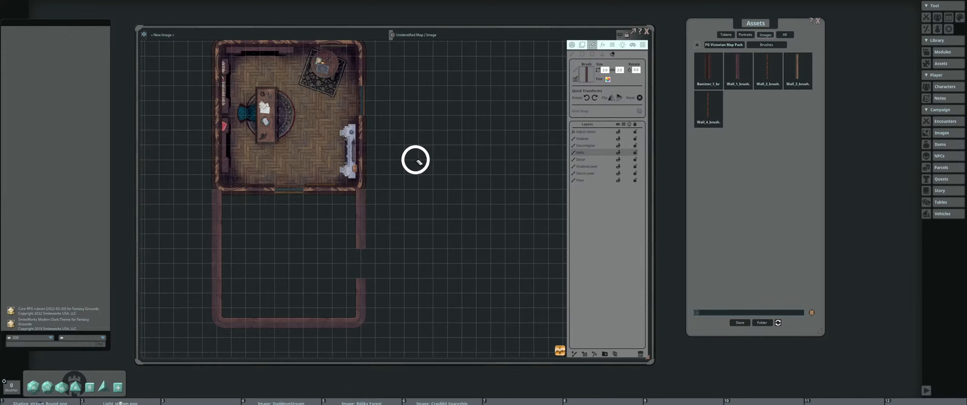
left_click_drag(416, 160, 422, 159)
left_click(696, 44)
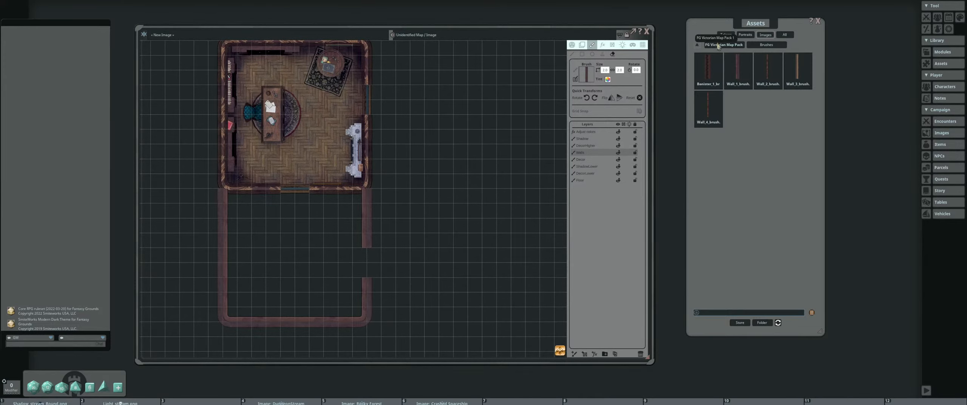
left_click(767, 70)
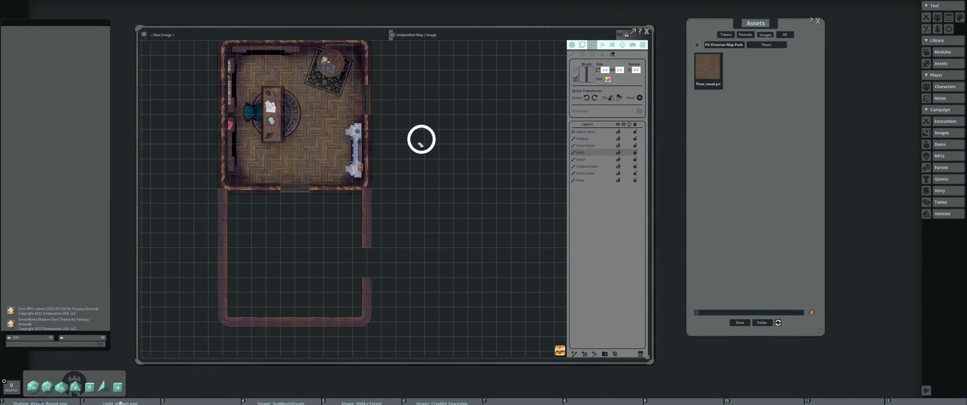
Filter all image assets by "floor" and browse the pages of results for a suitable floor texture
left_click(697, 44)
scroll(703, 206, "down", 1)
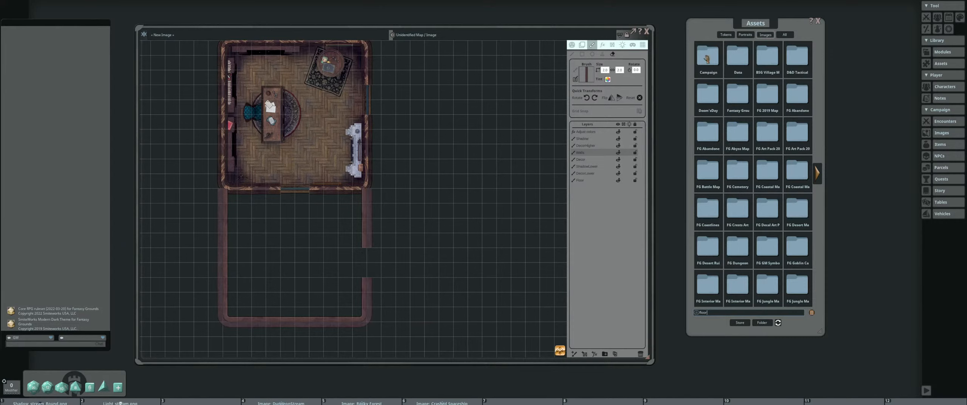
key("Return")
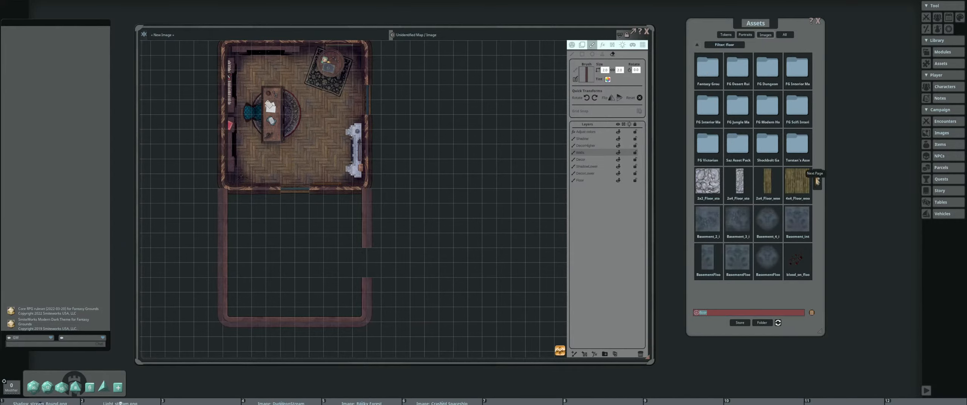
left_click(817, 181)
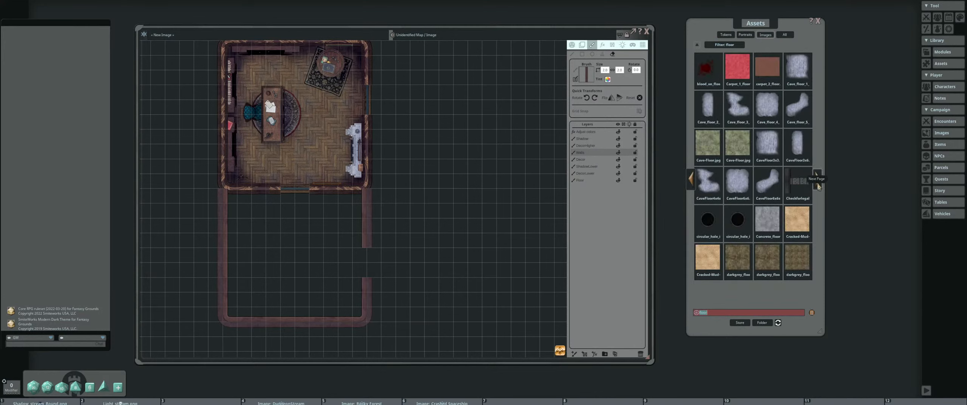
left_click(818, 185)
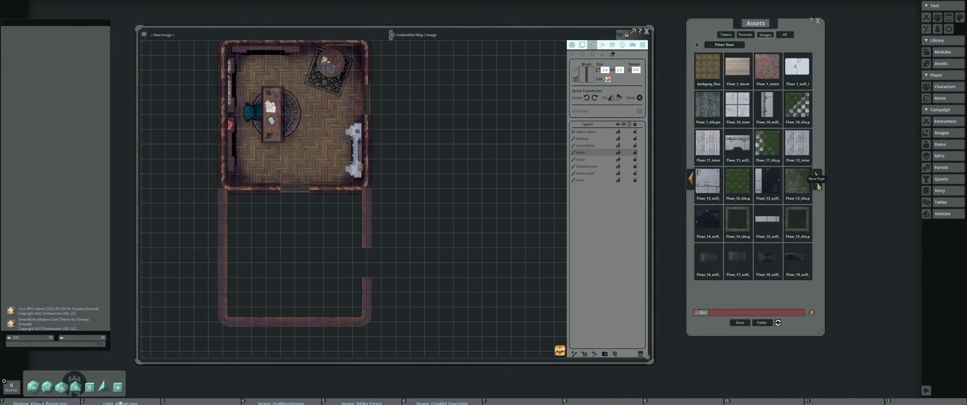
left_click(818, 185)
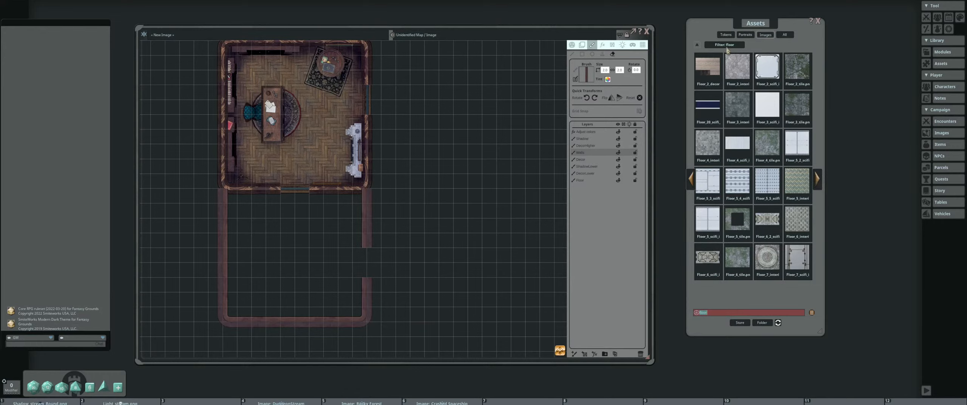
Clear the floor filter and open the Floors folder of FG Interior Map Pack 2
left_click(701, 47)
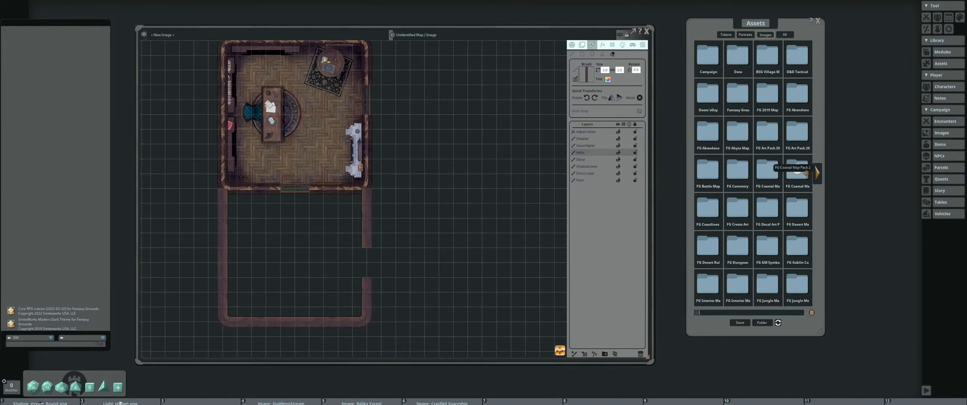
left_click(816, 173)
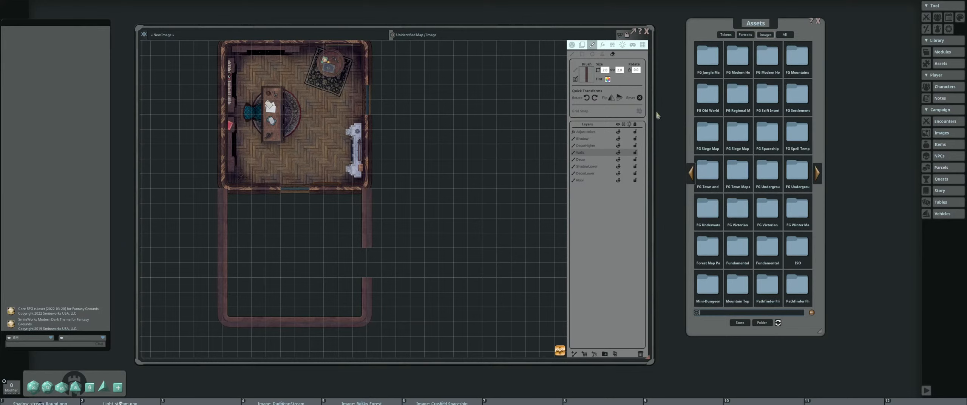
left_click(690, 172)
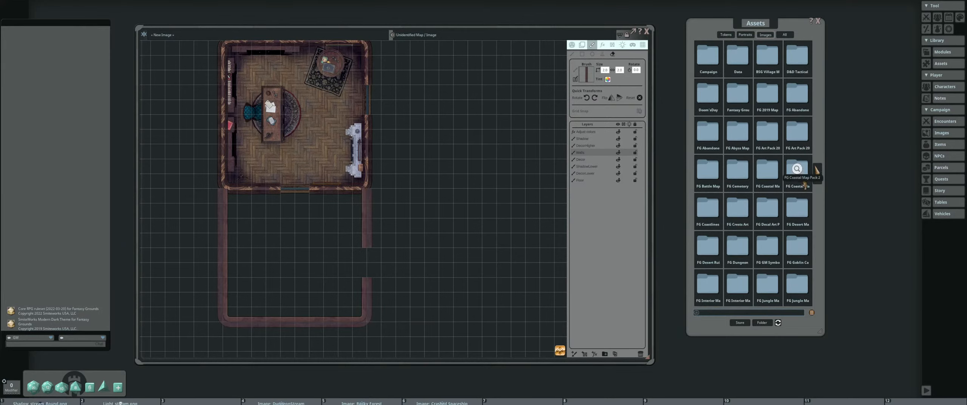
left_click(739, 283)
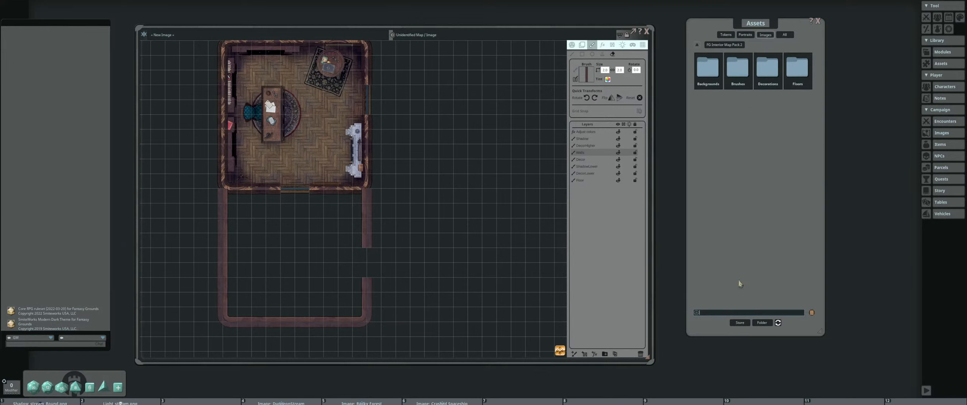
left_click(796, 68)
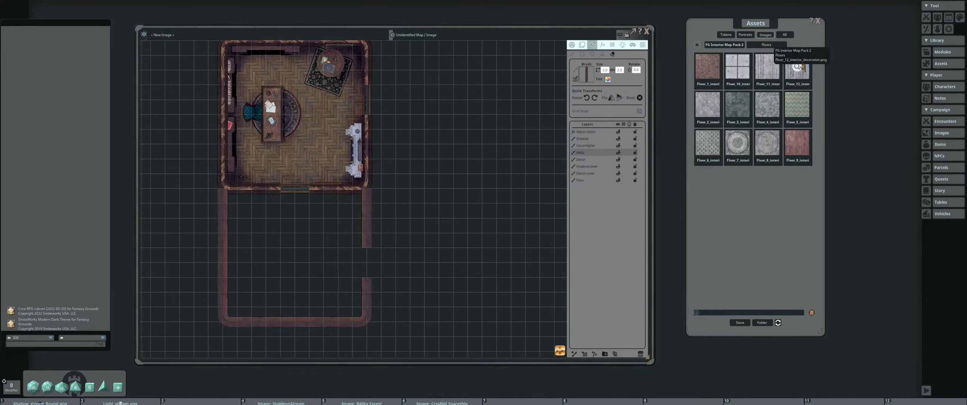
Load the Floor_6 image from the interior pack as the brush and switch to stamping it at size 4.0 by 4.0
left_click_drag(706, 147, 587, 74)
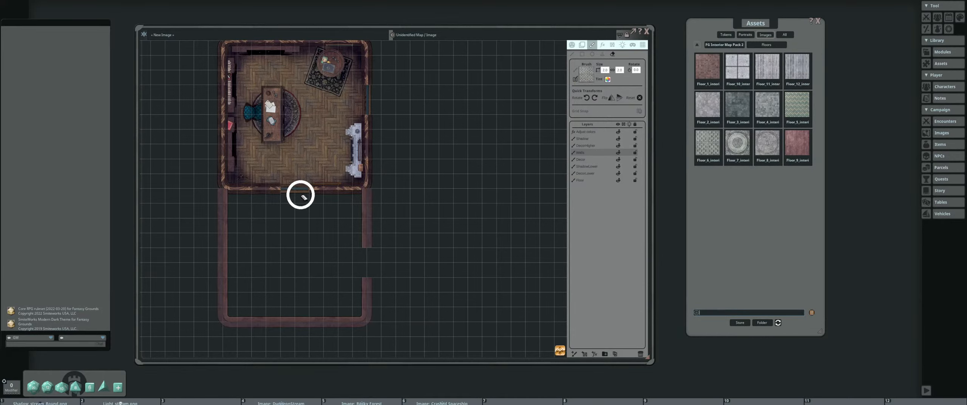
left_click(603, 54)
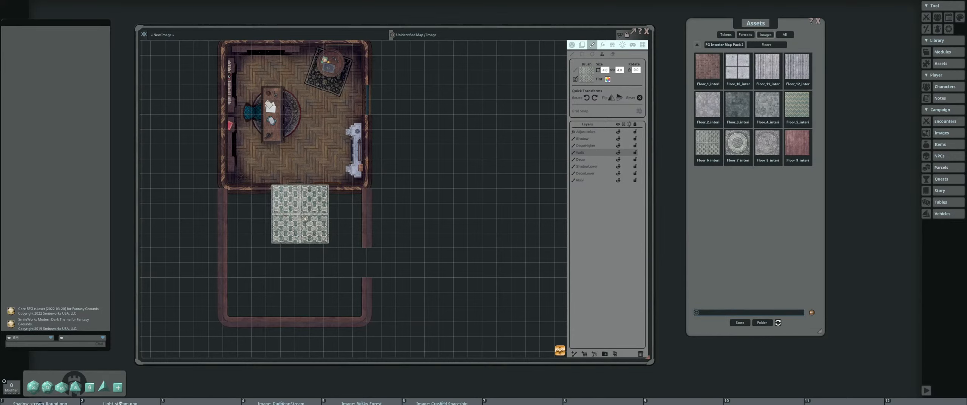
scroll(269, 240, "up", 3)
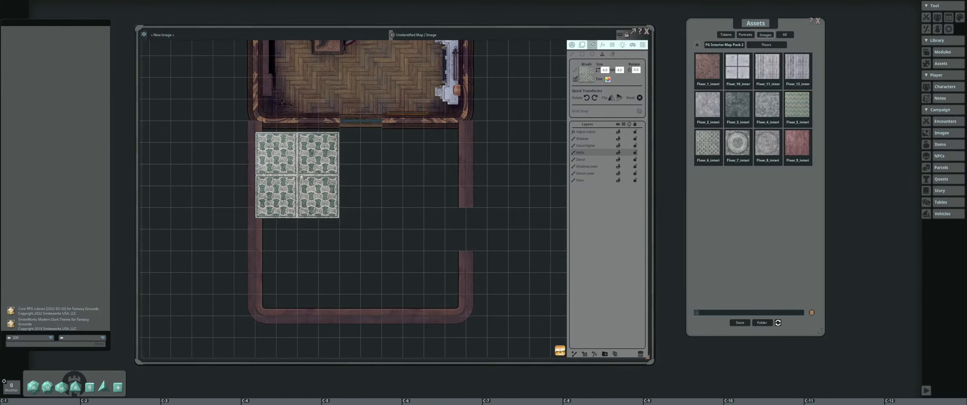
Make the Floor layer the active paint layer and tint the floor tile stamp light purple
left_click(586, 180)
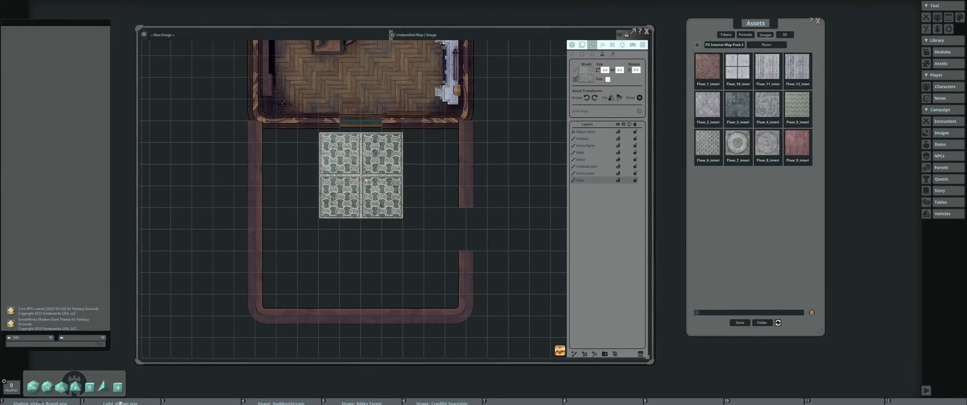
left_click(365, 179)
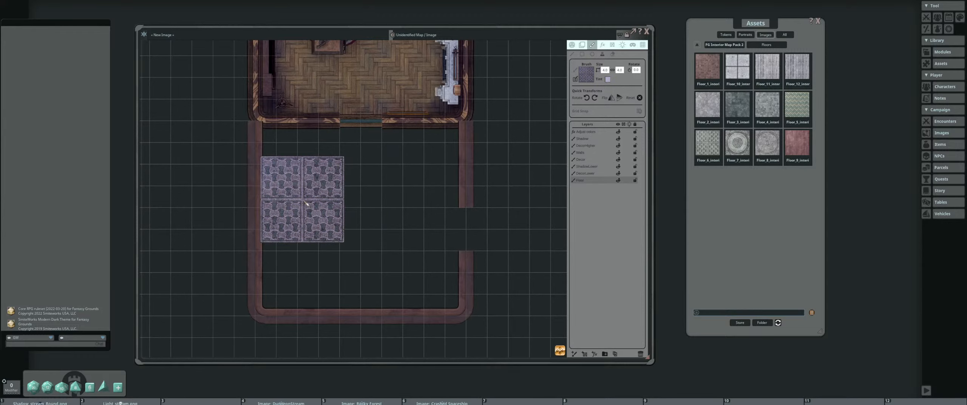
left_click_drag(306, 200, 335, 225)
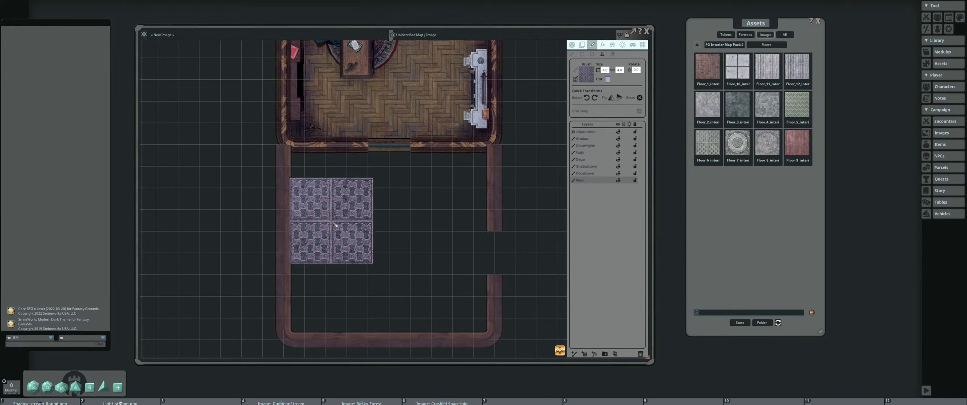
key("ctrl")
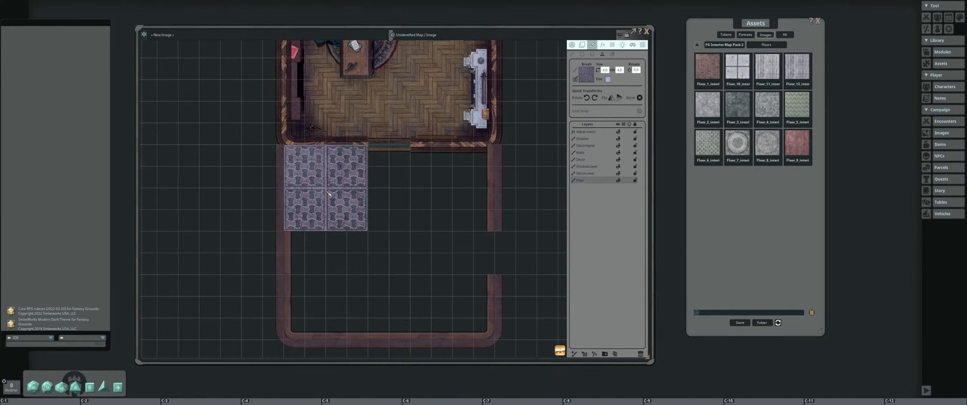
left_click(328, 193, "ctrl")
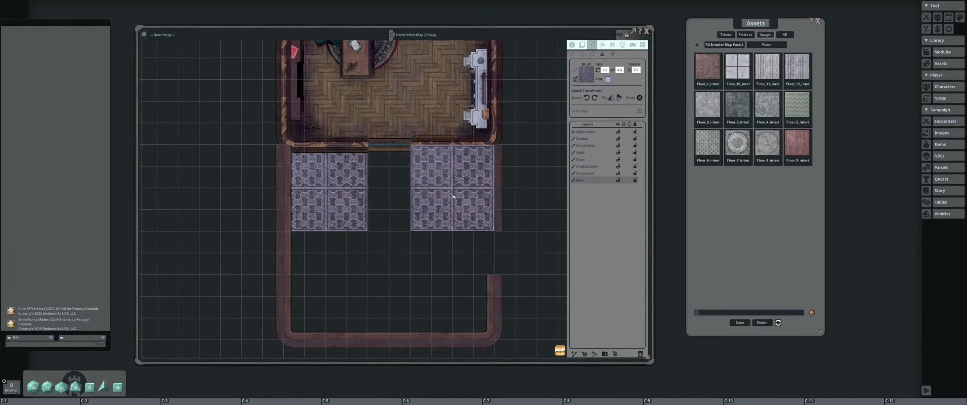
key("ctrl+z")
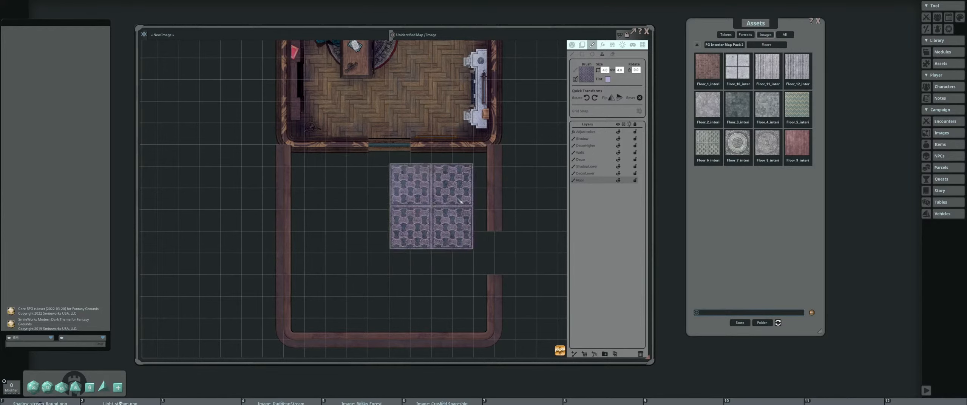
Set the floor tile stamp size to 5.0 by 5.0 and stamp it twice side by side across the lower room's upper half
left_click(606, 70)
type("5")
key("Return")
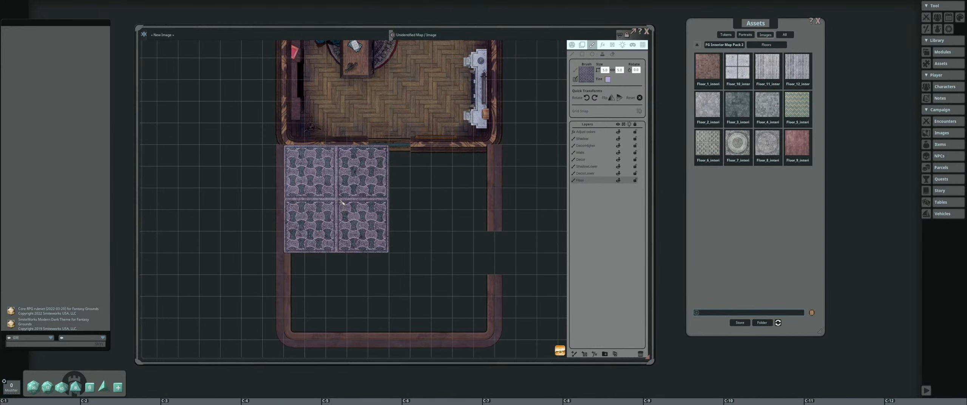
left_click(342, 202)
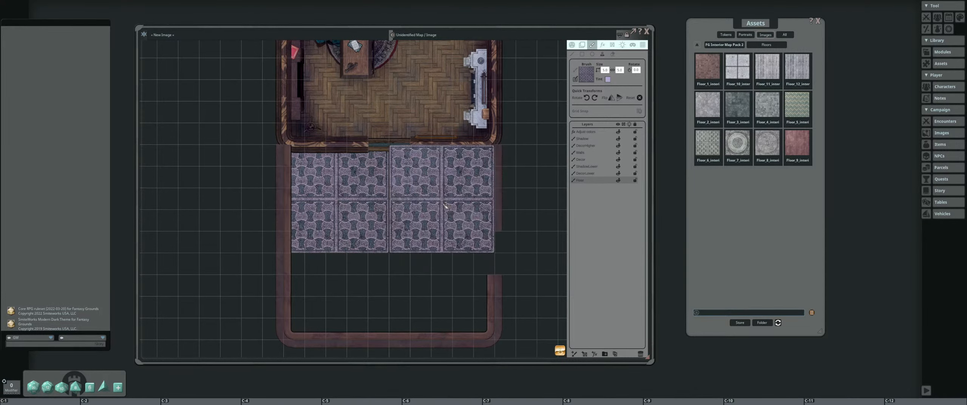
left_click(445, 205)
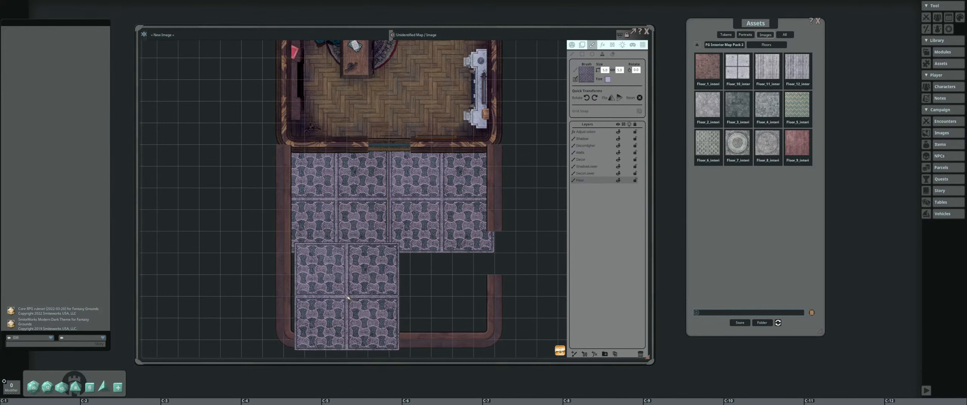
left_click(344, 289)
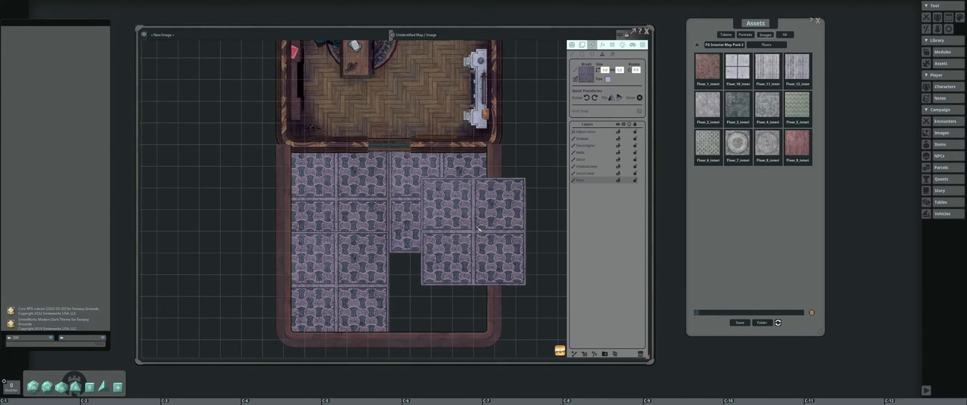
key("ctrl+z")
left_click(594, 97)
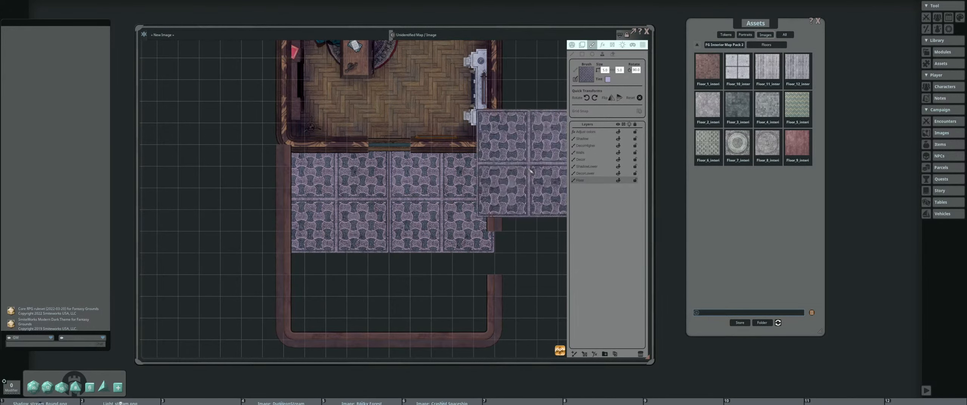
left_click(587, 97)
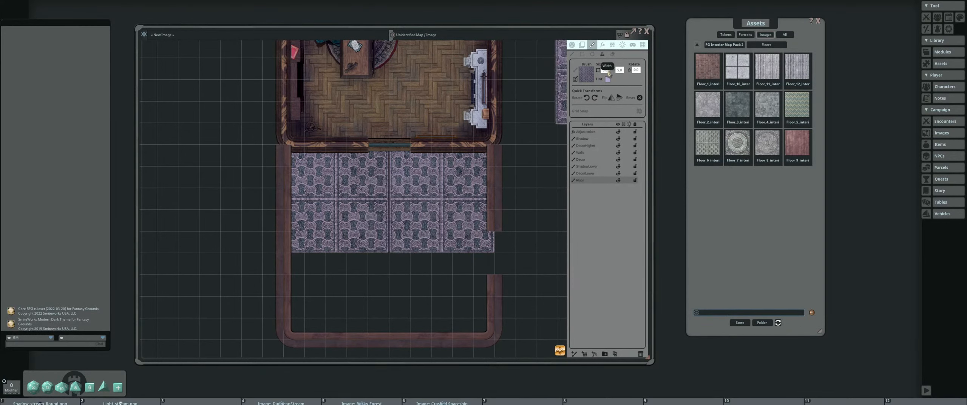
Set the floor tile stamp's height to 4.0 and stamp it twice side by side to cover the lower room's remaining floor
left_click(620, 71)
type("4")
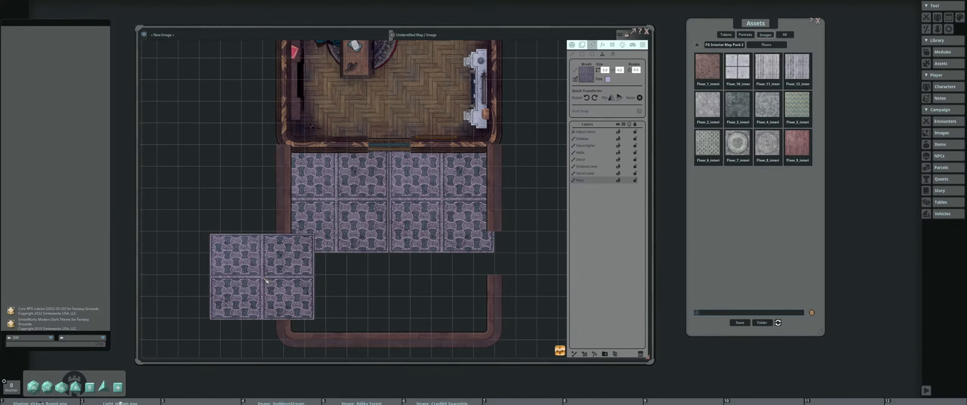
left_click(341, 300)
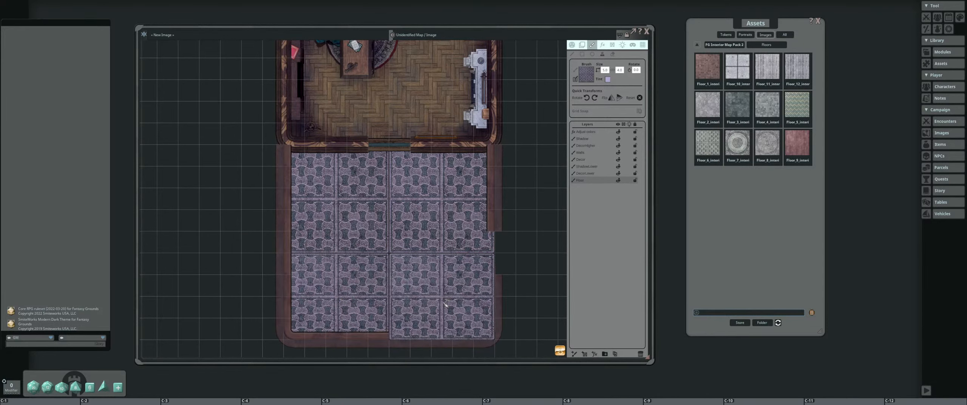
scroll(540, 253, "down", 3)
left_click_drag(540, 253, 389, 260)
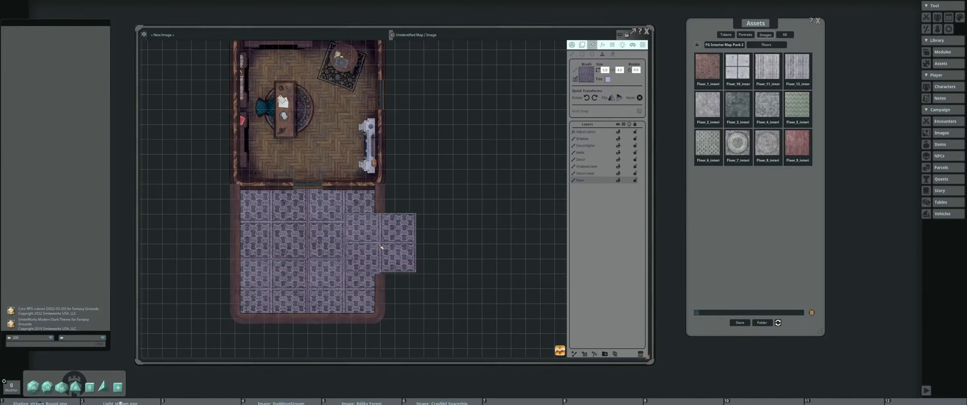
scroll(281, 250, "up", 2)
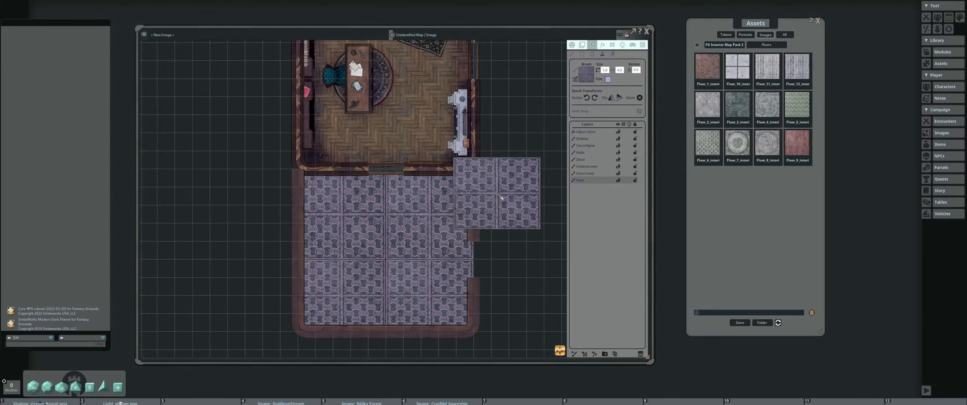
left_click_drag(500, 194, 476, 190)
scroll(508, 220, "down", 4)
scroll(465, 194, "up", 2)
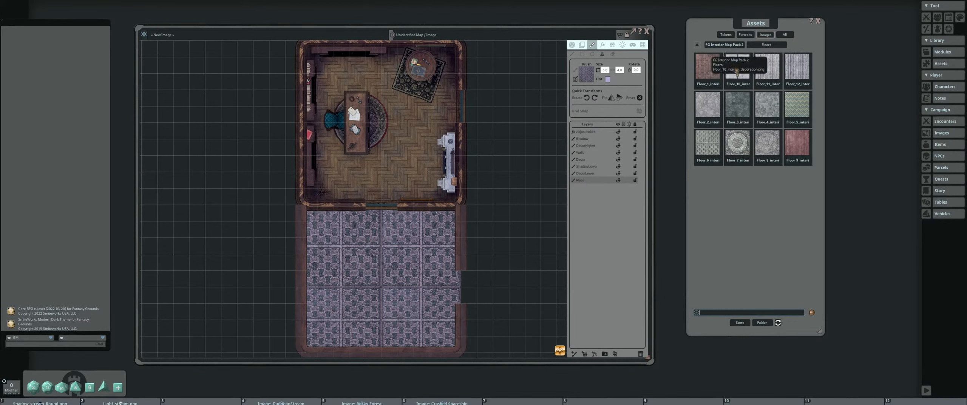
Filter all image assets by "rug" and look through both pages of results
left_click(697, 45)
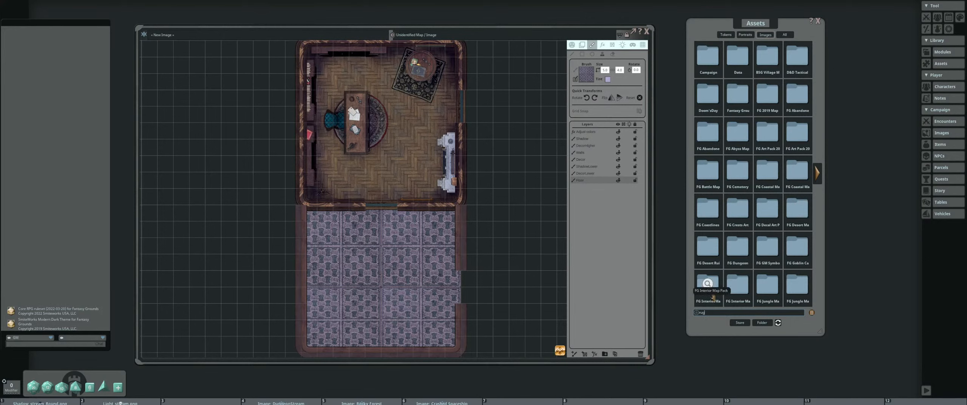
key("Return")
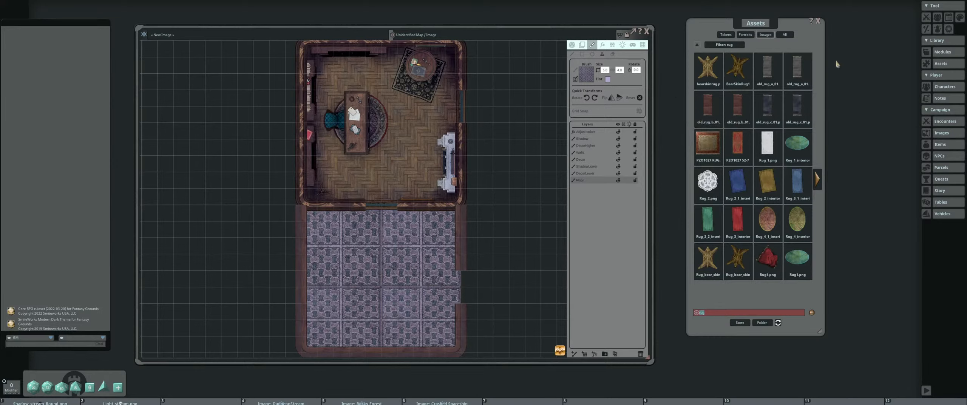
left_click(818, 182)
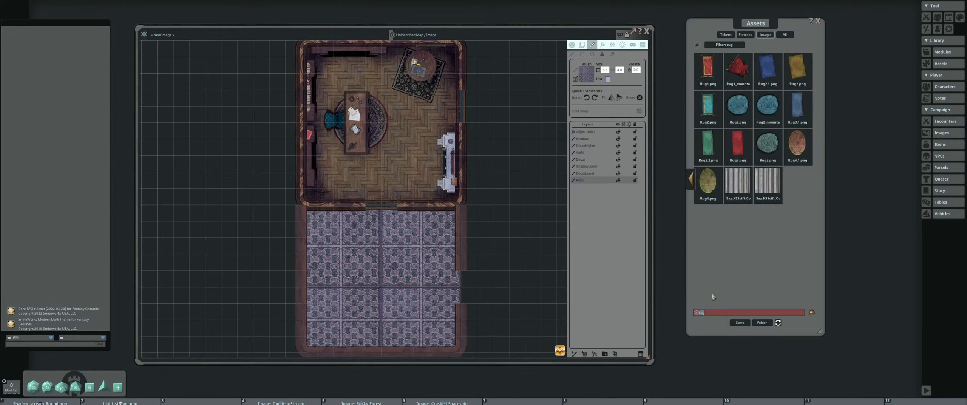
Filter the image assets by "carpet" and preview the carpet_2_floor image
left_click_drag(715, 316, 685, 319)
key("Return")
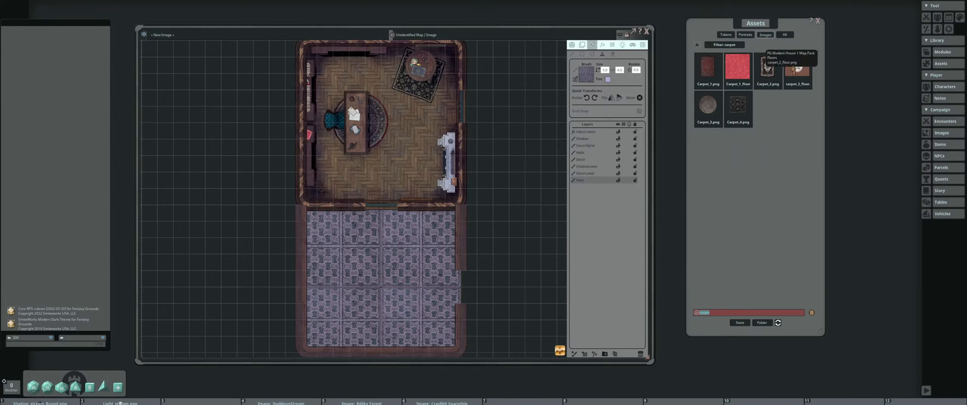
left_click(797, 67)
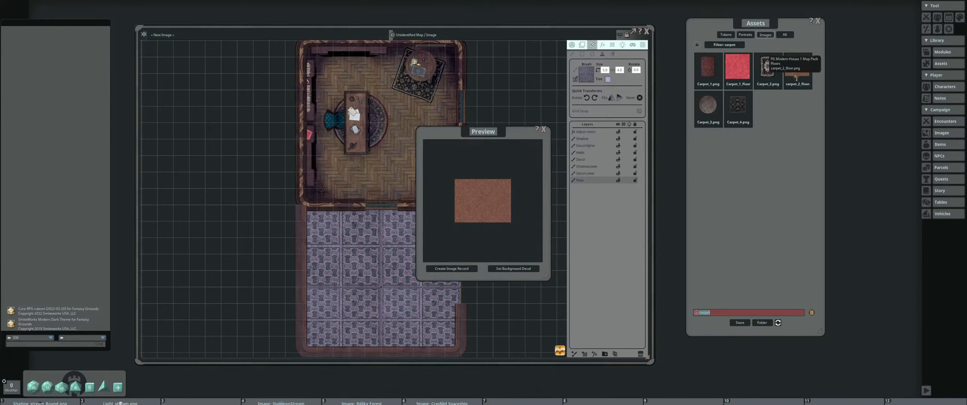
left_click(543, 129)
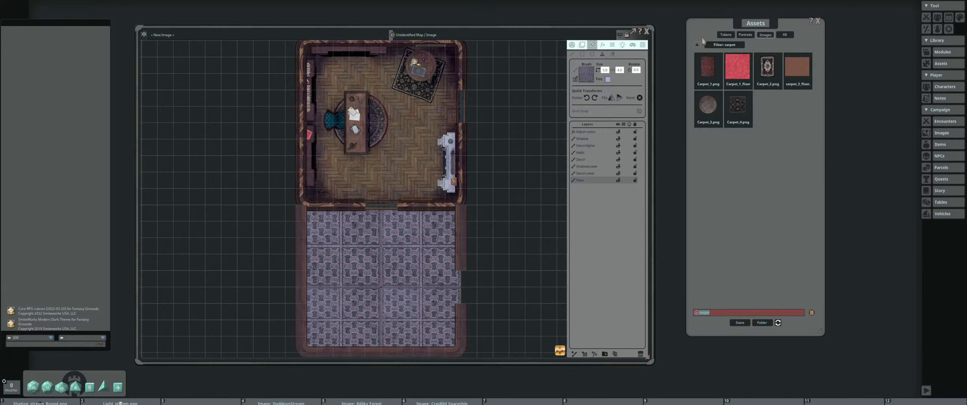
Load the Carpet_1 image as the brush on the lower decor layer and rotate the stamp to 90 degrees
left_click_drag(708, 67, 588, 75)
left_click(593, 173)
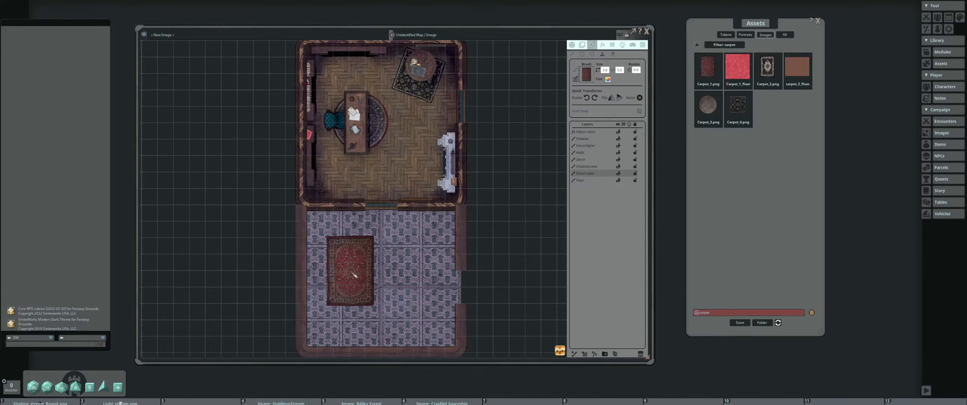
scroll(381, 276, "up", 5)
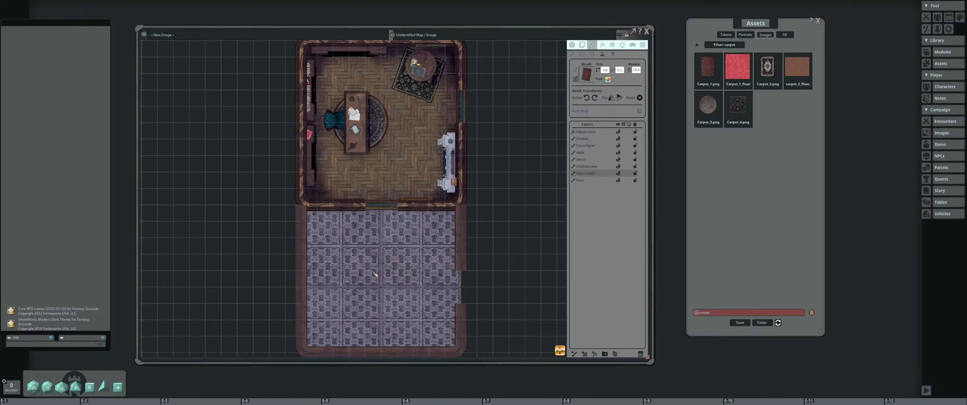
scroll(381, 277, "up", 7)
scroll(379, 276, "up", 2)
Enlarge the carpet stamp to nearly fill the lower room and place it at the centre of the tiled floor
scroll(381, 278, "up", 5)
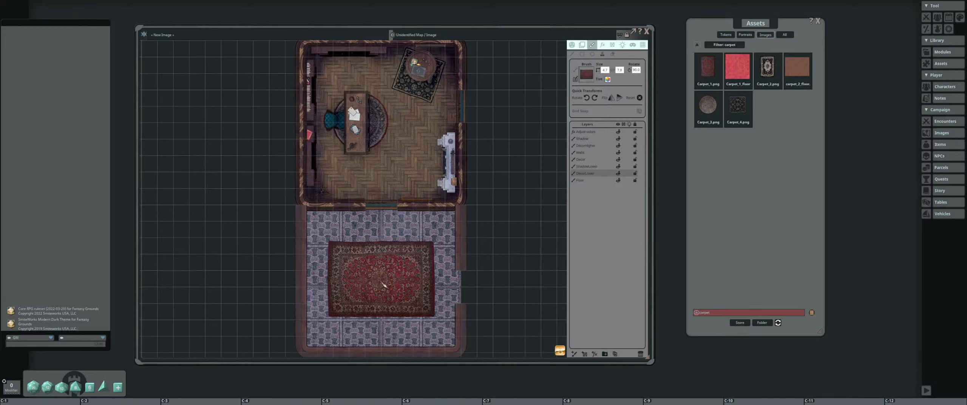
scroll(384, 285, "up", 2)
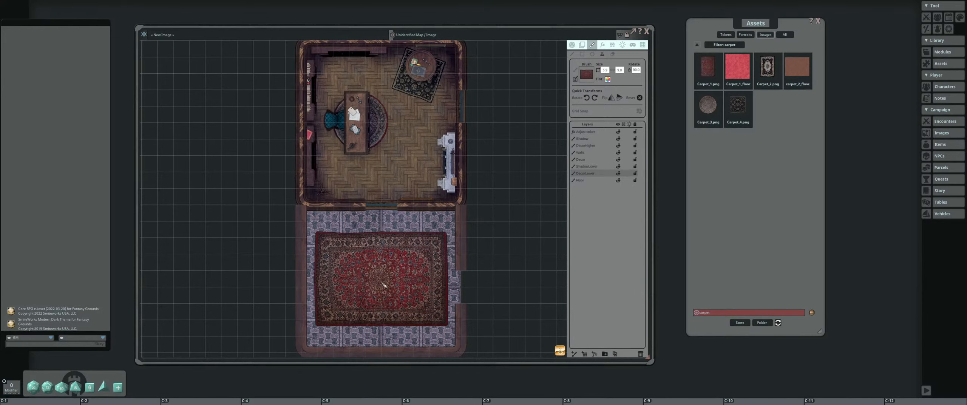
left_click(383, 284)
scroll(445, 282, "up", 3)
scroll(488, 283, "down", 3)
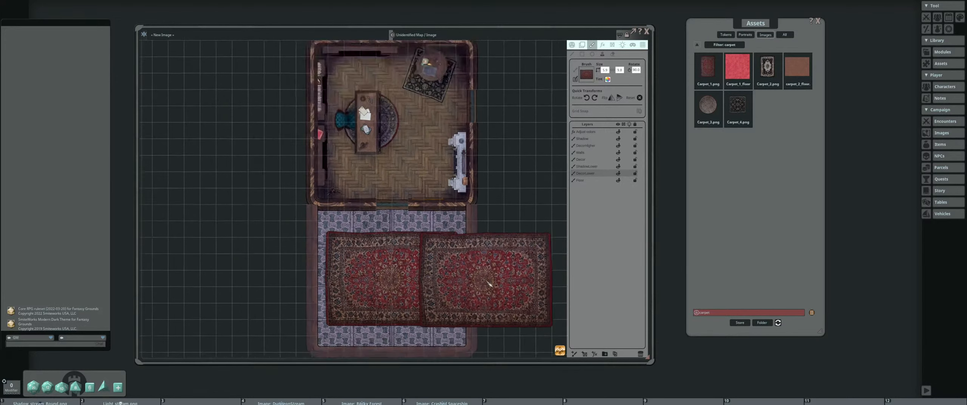
scroll(490, 270, "down", 3)
scroll(477, 218, "up", 3)
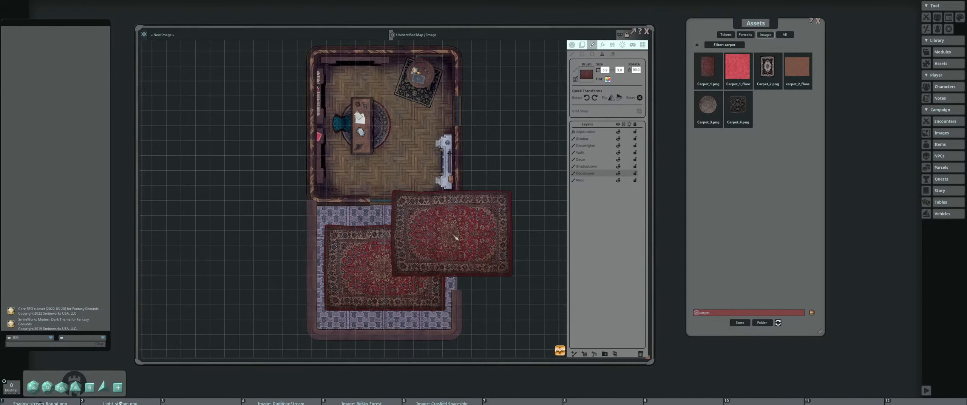
Replace the carpet filter with a search of all image assets for "game"
left_click(720, 314)
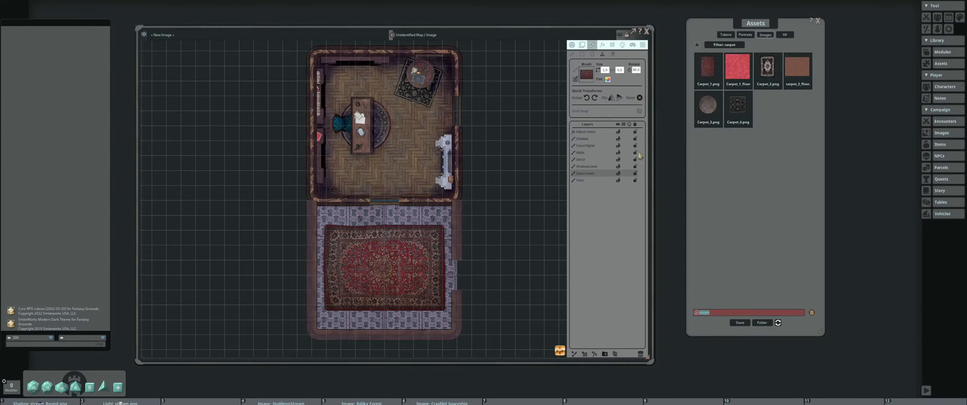
key("BackSpace")
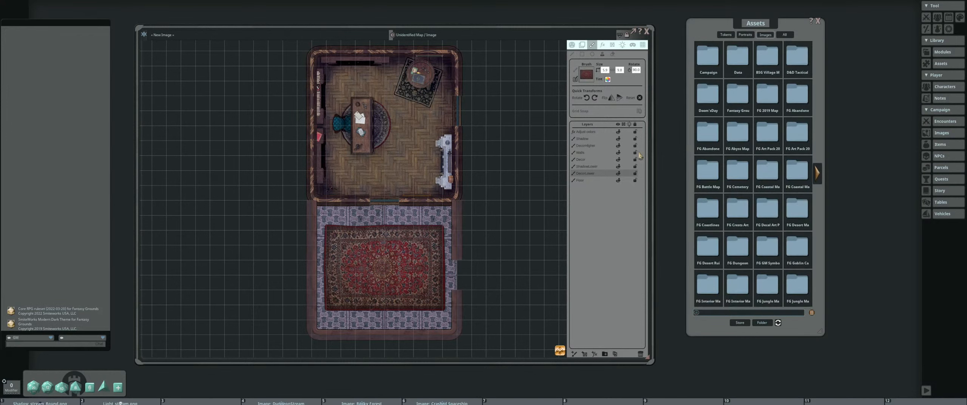
type("game")
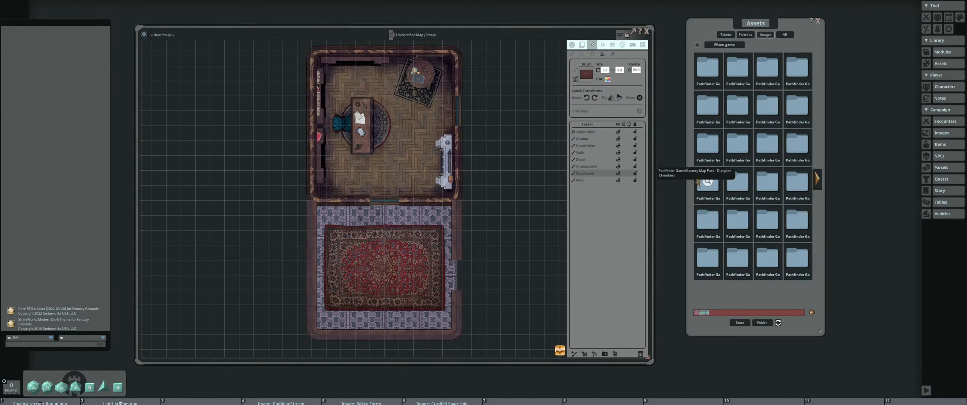
Clear the asset filter and open the Decorations folder of the FG Modern House 2 Map Pack
left_click(718, 314)
key("BackSpace")
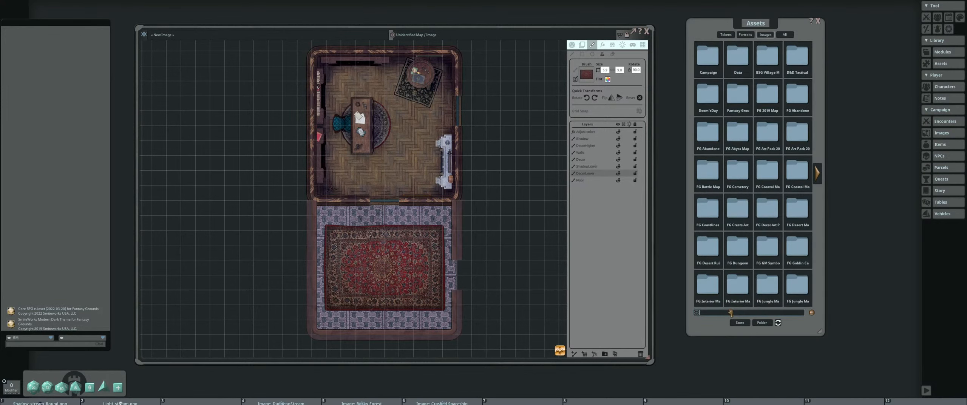
left_click(816, 172)
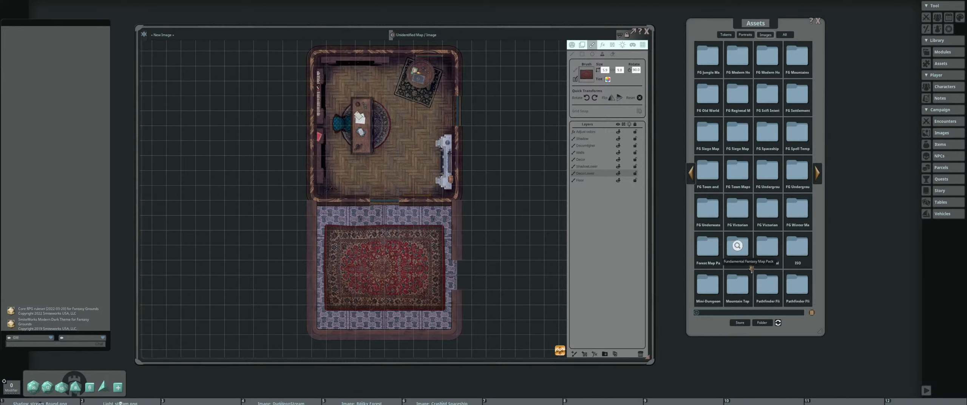
left_click(767, 59)
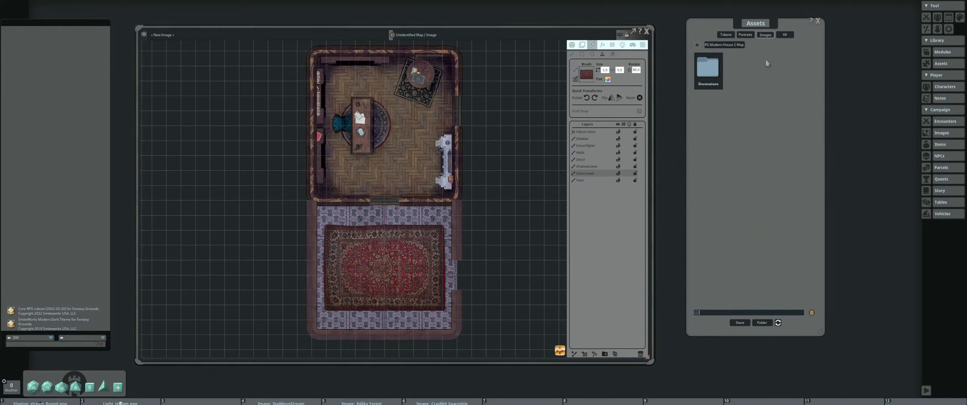
left_click(710, 71)
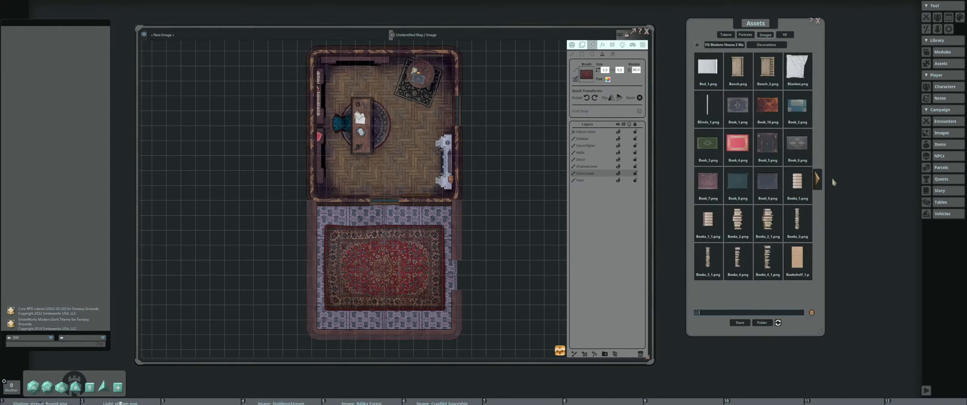
Look through all the Decorations images of the FG Modern House 2 Map Pack for furnishings
left_click(819, 182)
left_click(819, 182)
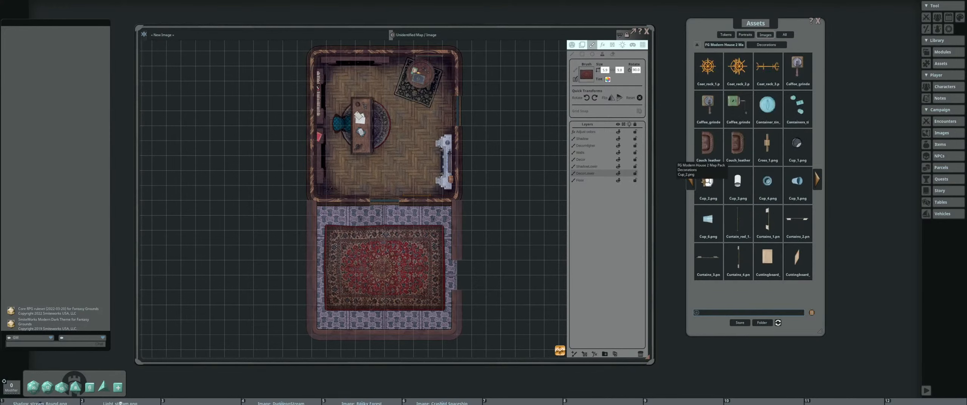
left_click(690, 179)
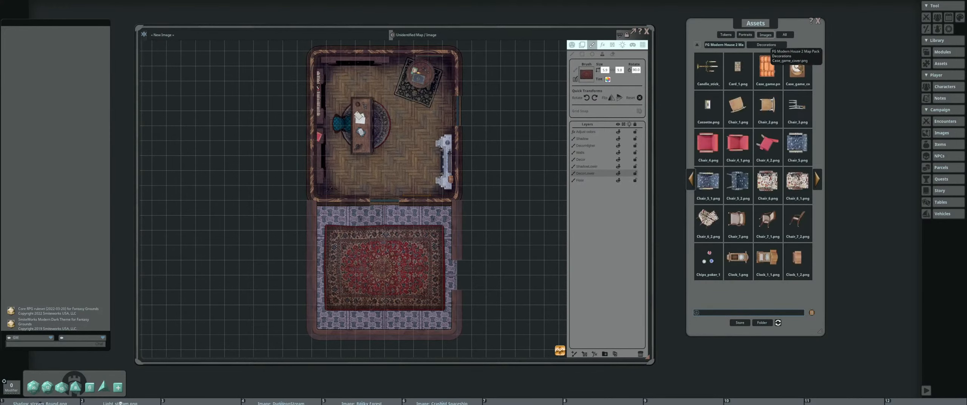
left_click(821, 181)
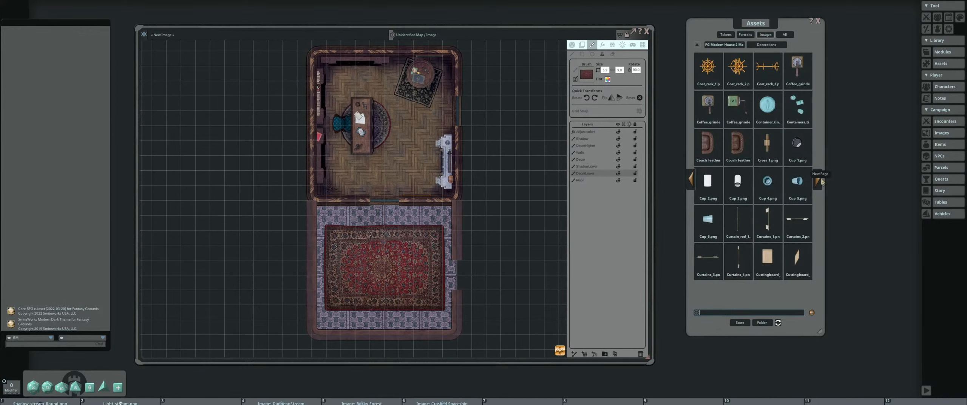
left_click(821, 182)
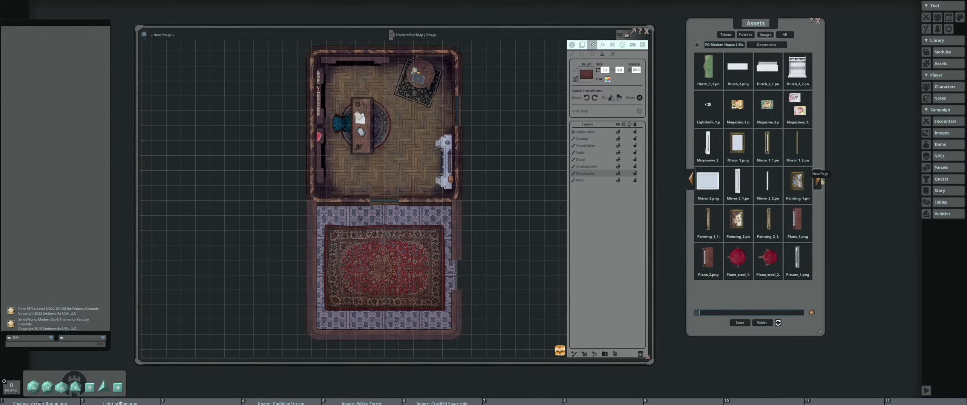
left_click(821, 181)
left_click(821, 182)
left_click(821, 181)
left_click(821, 182)
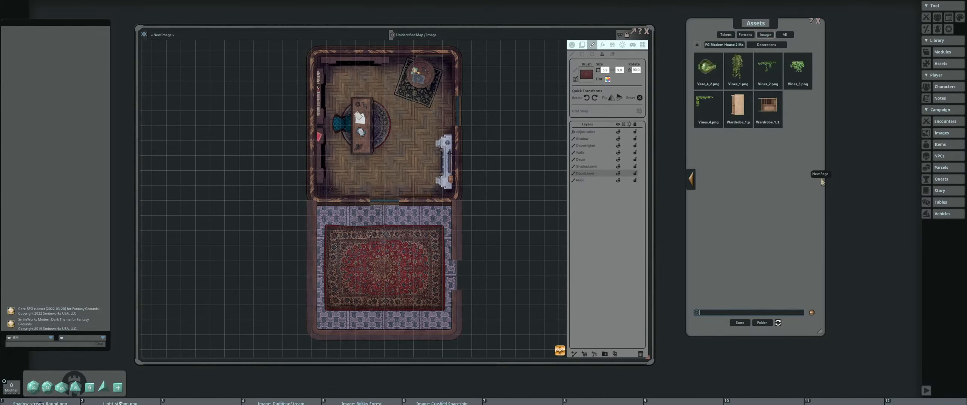
Examine the Decorations folder and its Structure subfolder in the FG Modern House 1 Map Pack for furnishings
left_click(731, 44)
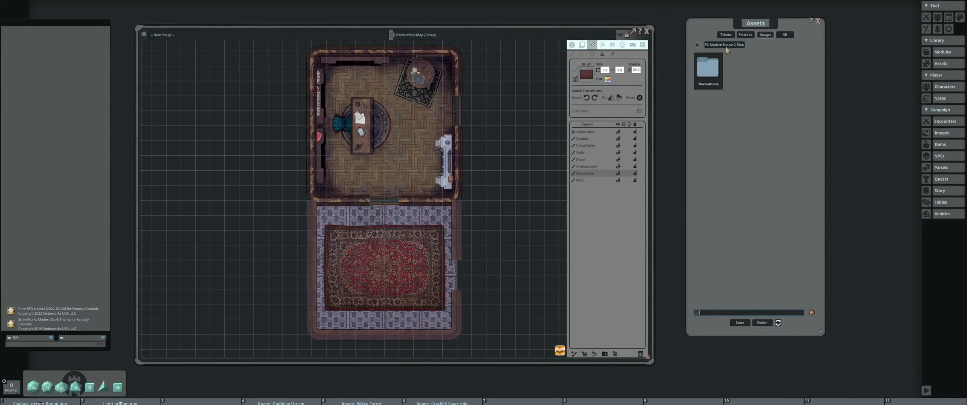
left_click(697, 45)
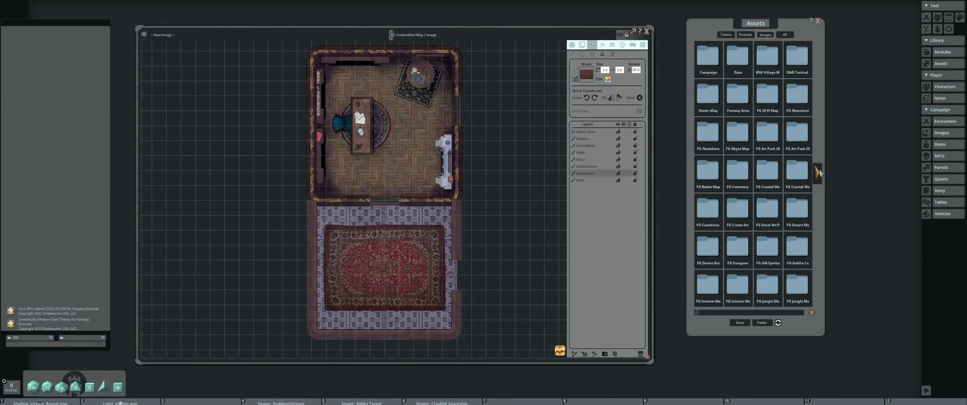
left_click(818, 175)
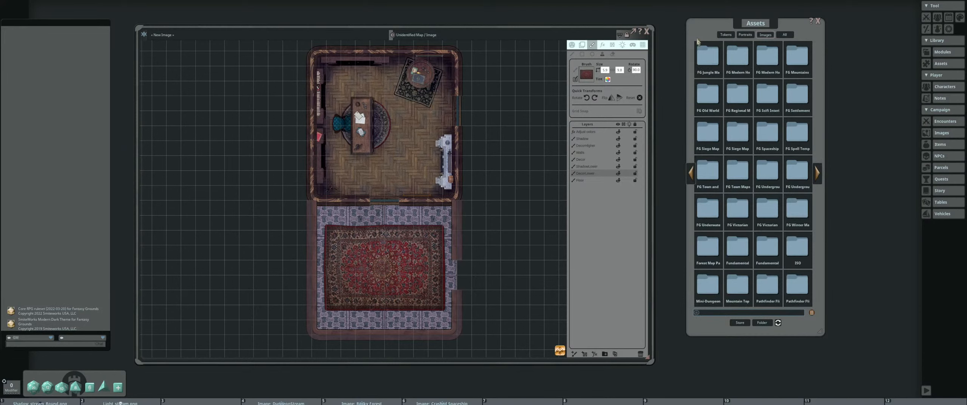
left_click(728, 65)
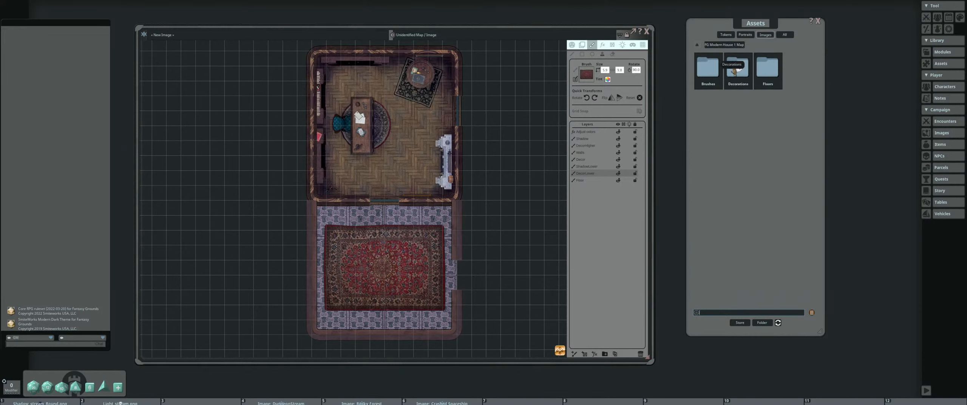
left_click(738, 70)
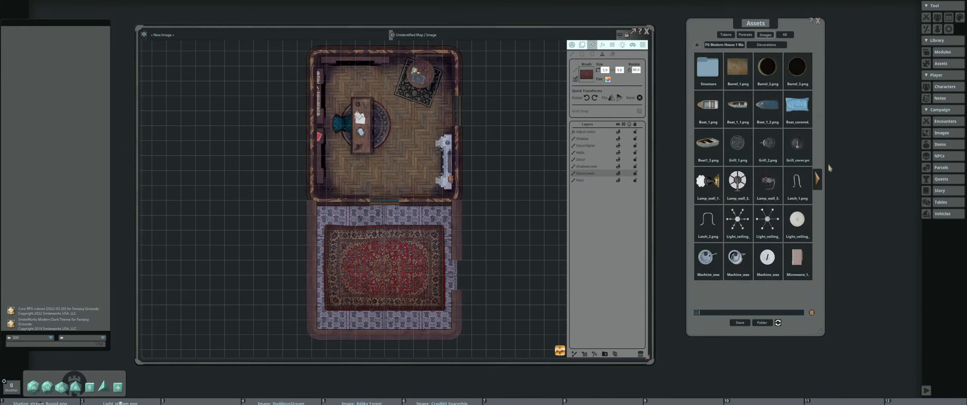
left_click(818, 182)
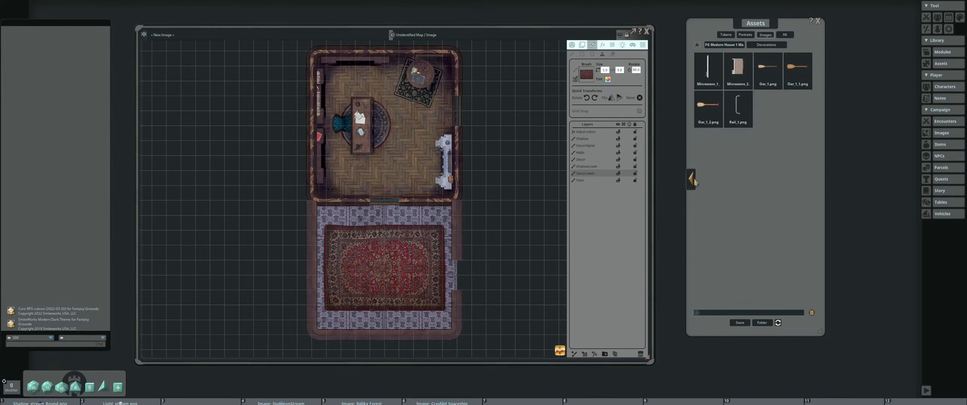
left_click(692, 179)
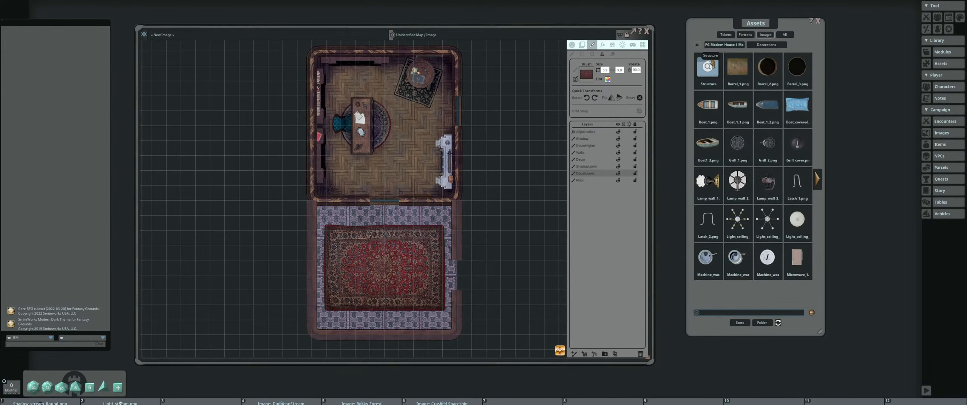
left_click(707, 66)
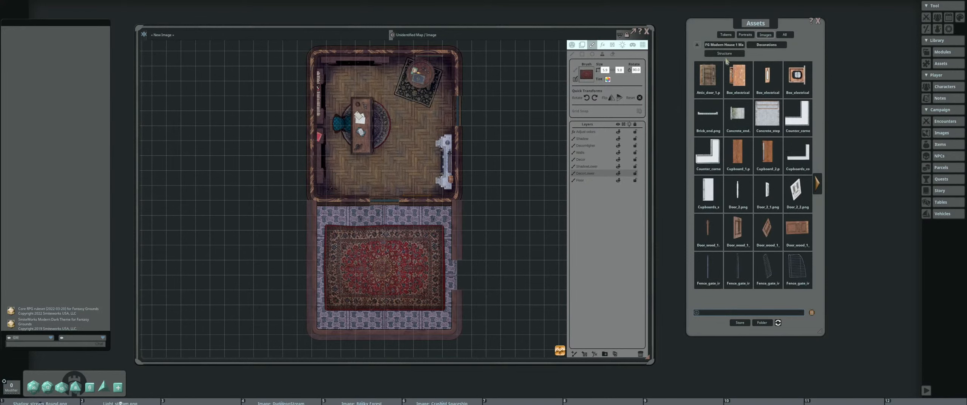
left_click(724, 44)
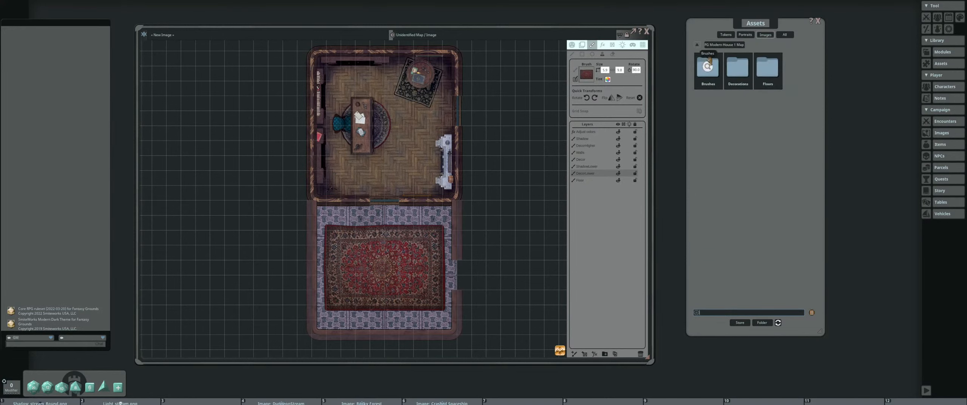
left_click(697, 45)
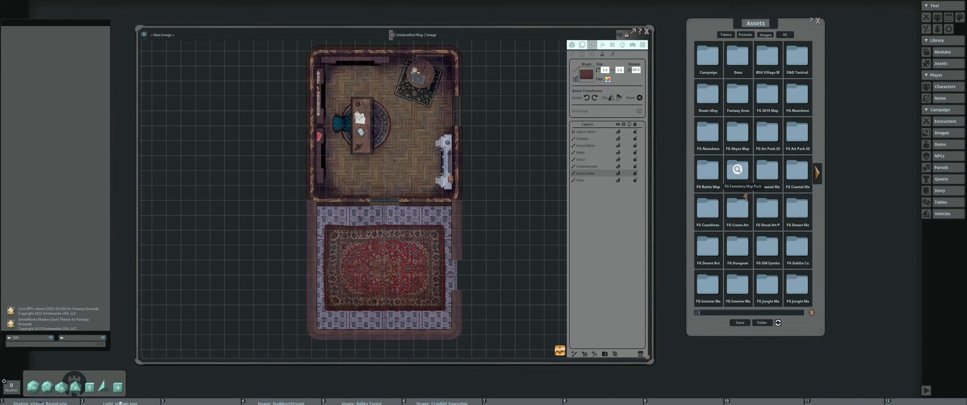
Reopen the Decorations folder of the FG Modern House 2 Map Pack and filter its images by "game"
left_click(817, 172)
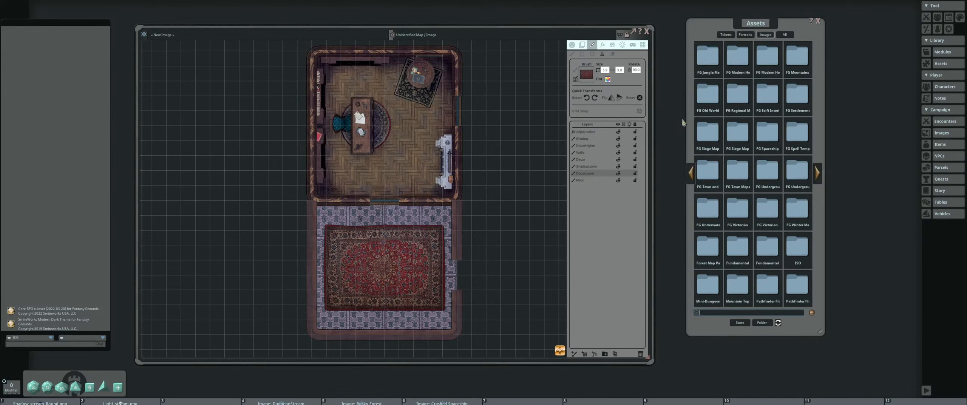
left_click(767, 58)
left_click(707, 67)
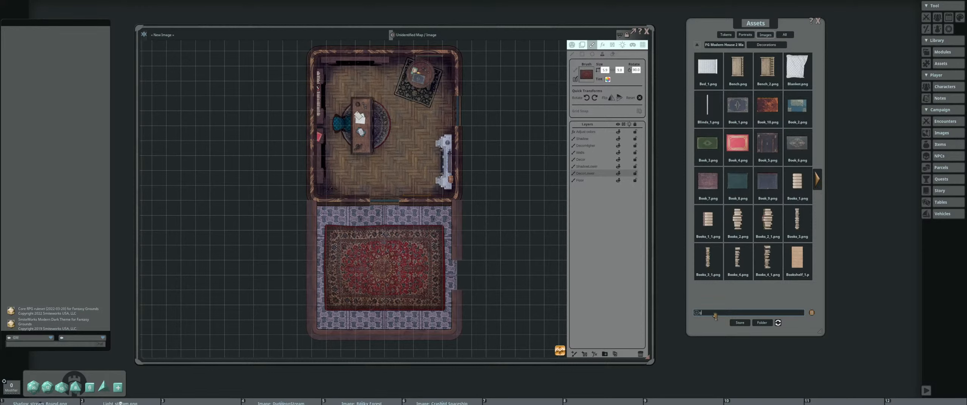
type("game")
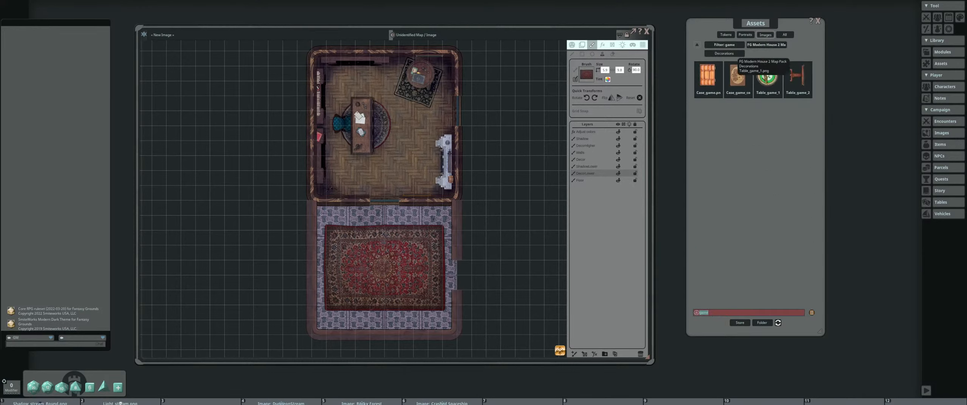
Preview the Table_game_1 image and load it as the stamp brush
left_click(768, 76)
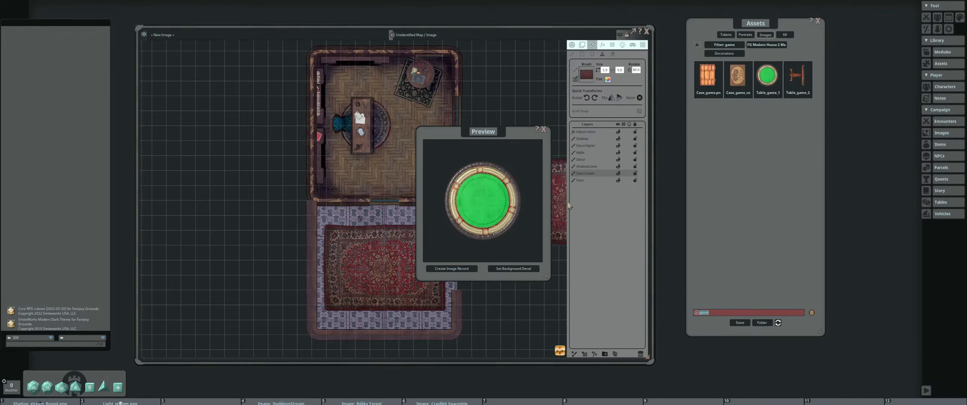
left_click(544, 130)
left_click(768, 75)
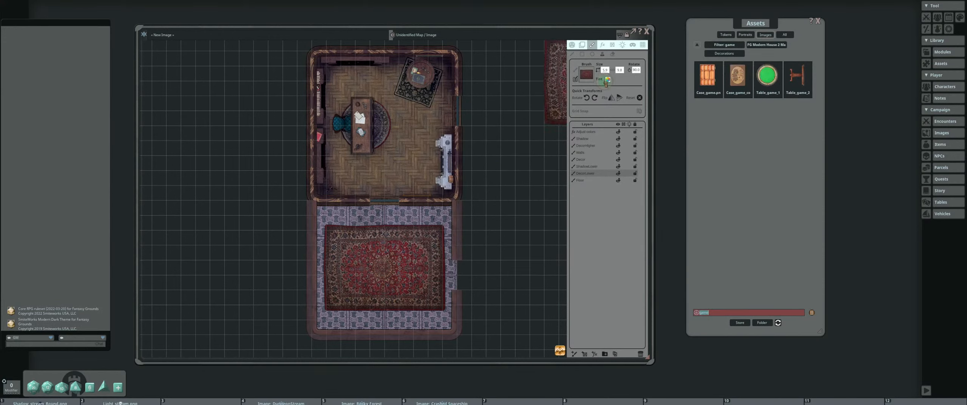
Enlarge the round game table stamp to about half the carpet's height and rotate it
key("ctrl")
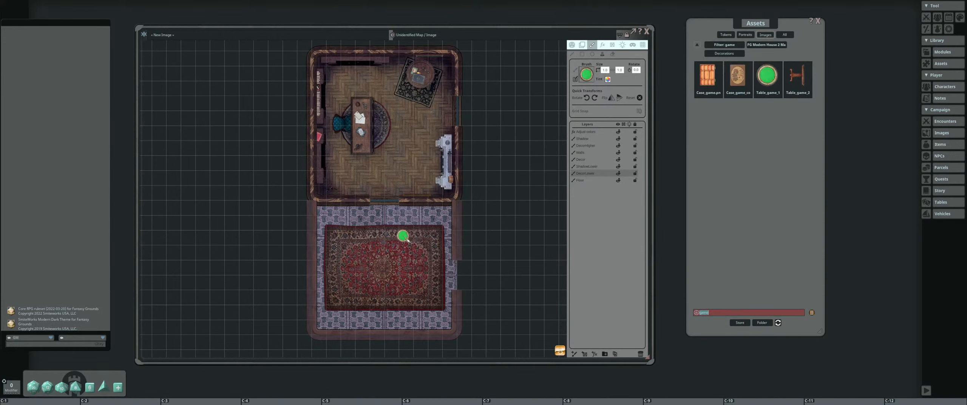
scroll(406, 238, "up", 6)
scroll(398, 270, "up", 2)
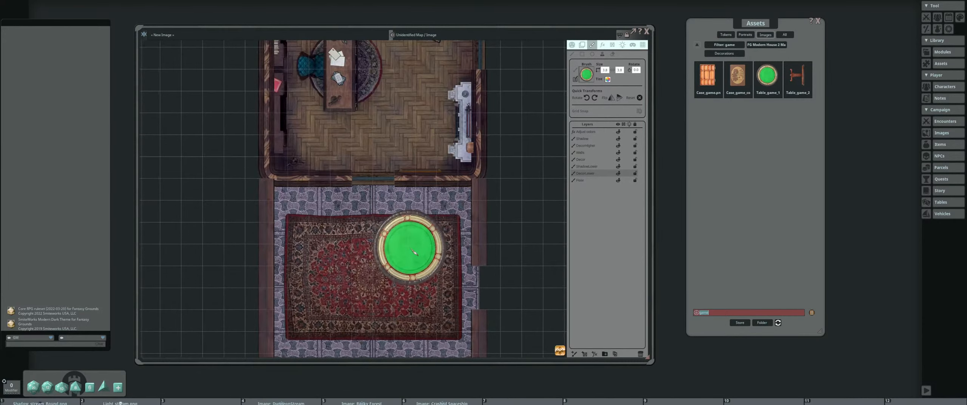
scroll(399, 270, "up", 3)
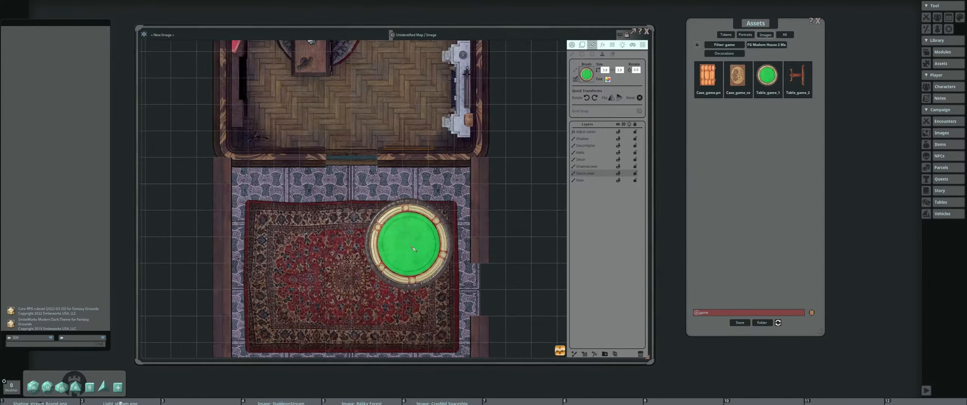
scroll(418, 246, "up", 7)
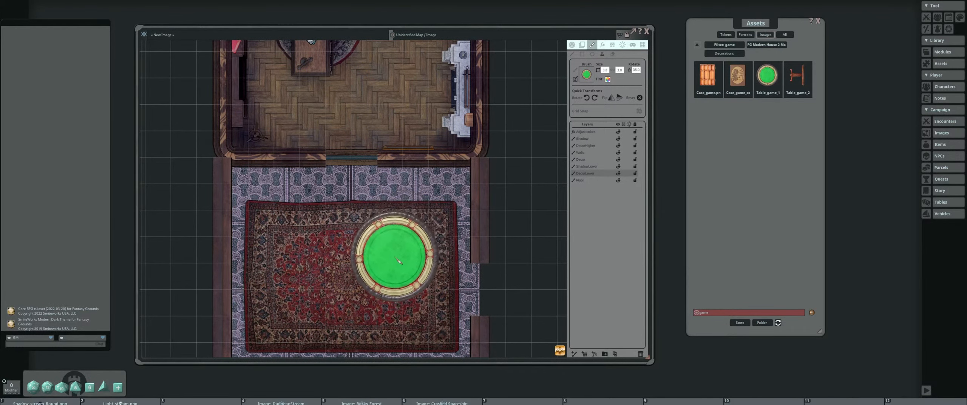
scroll(394, 256, "up", 2)
scroll(397, 258, "down", 3)
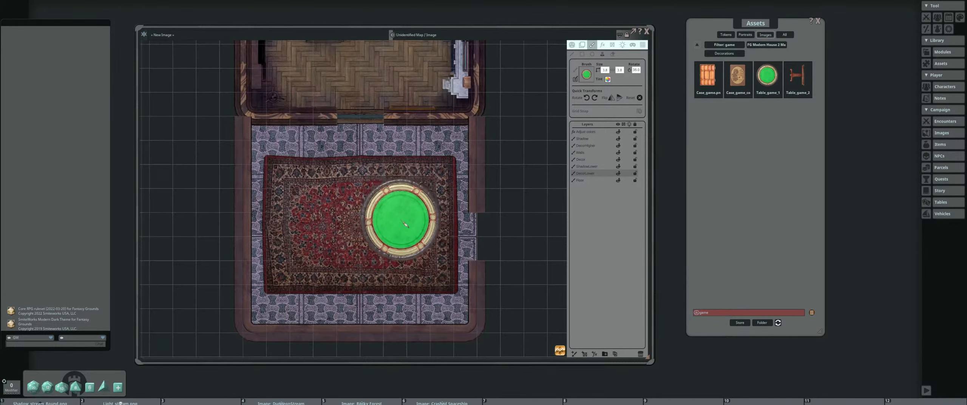
Tint the game table stamp light purple and rotate it further over the carpet
left_click_drag(401, 239, 396, 256)
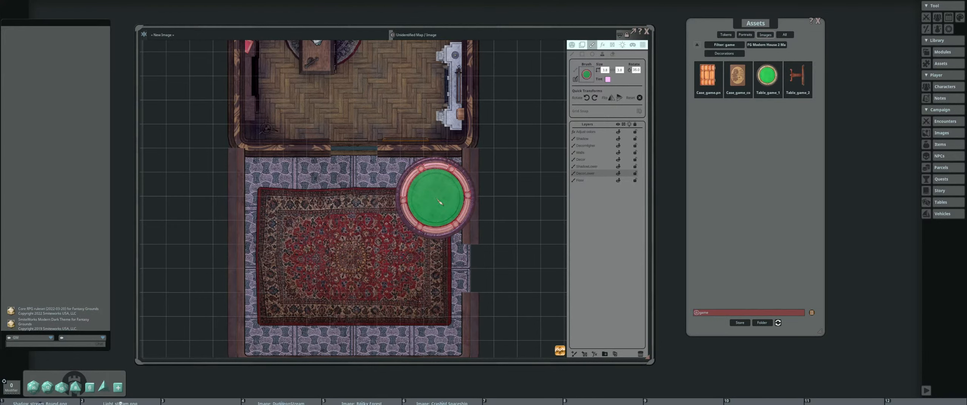
left_click_drag(389, 273, 388, 223)
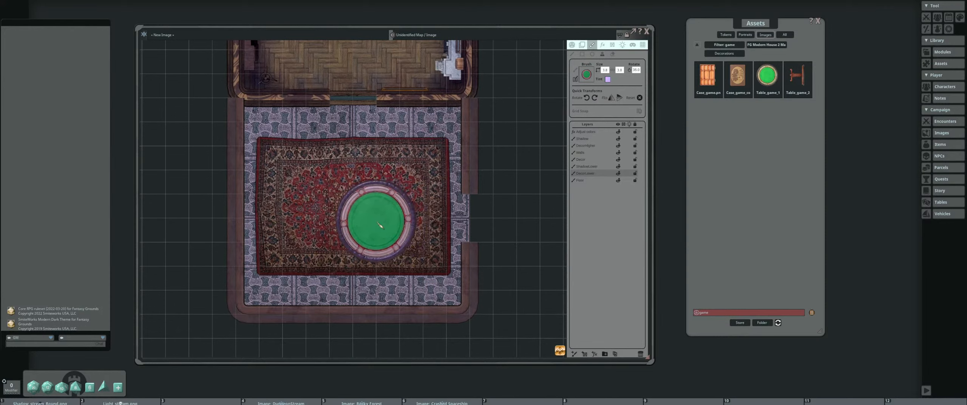
scroll(355, 223, "down", 2)
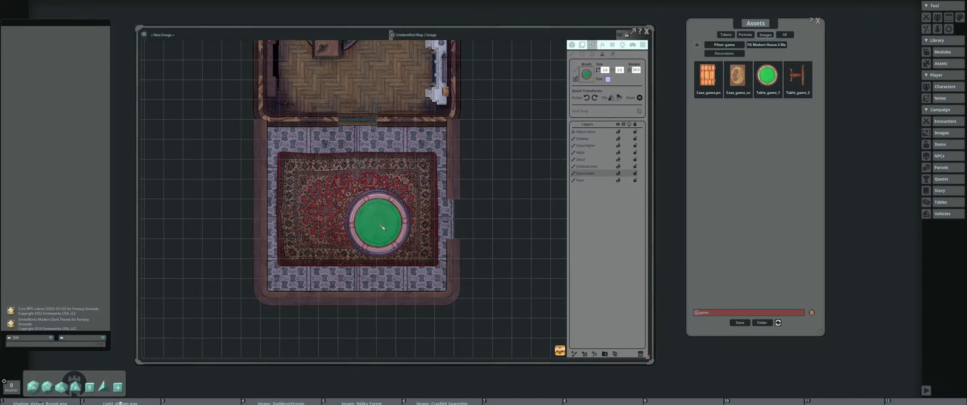
scroll(323, 208, "up", 9)
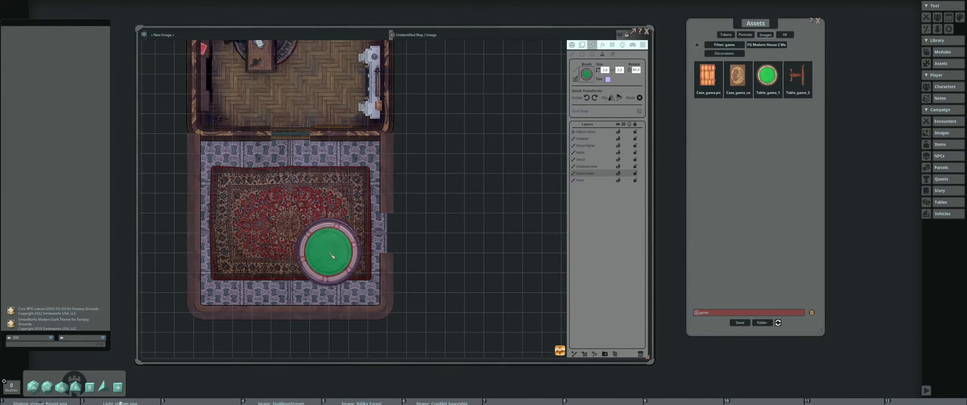
left_click_drag(329, 254, 379, 285)
left_click_drag(305, 287, 325, 264)
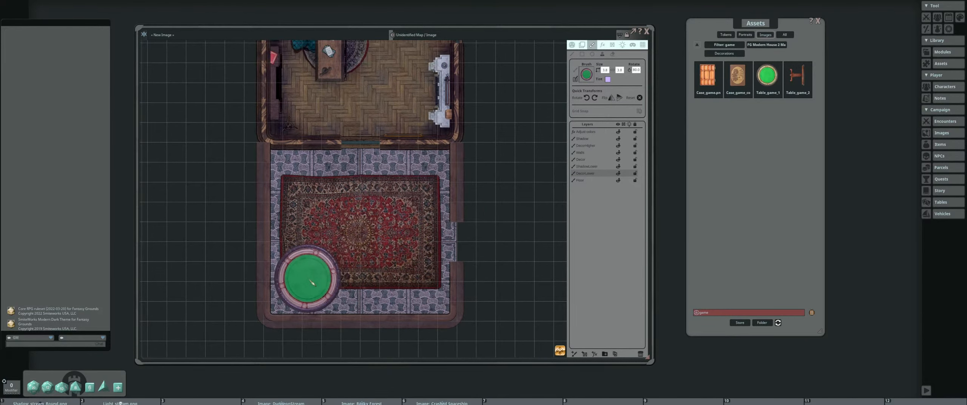
Place the tinted game table on the Decor layer at the carpet's lower-left corner
left_click(581, 159)
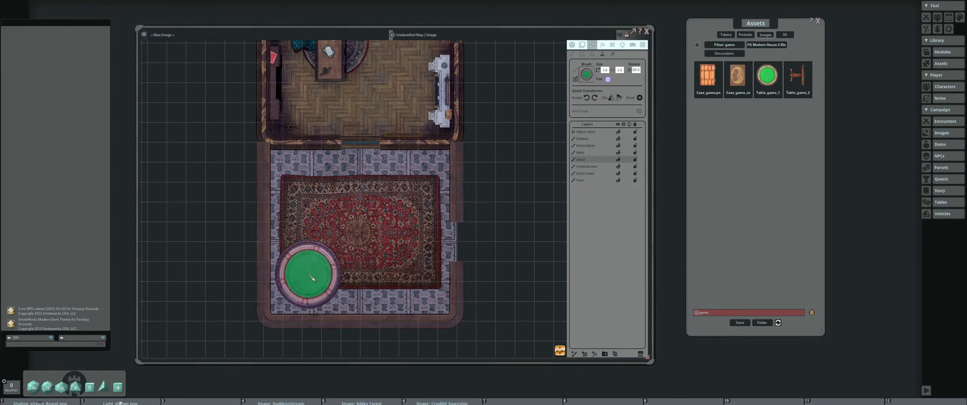
left_click(327, 265)
scroll(382, 209, "down", 1)
scroll(382, 208, "down", 2)
left_click_drag(382, 208, 368, 245)
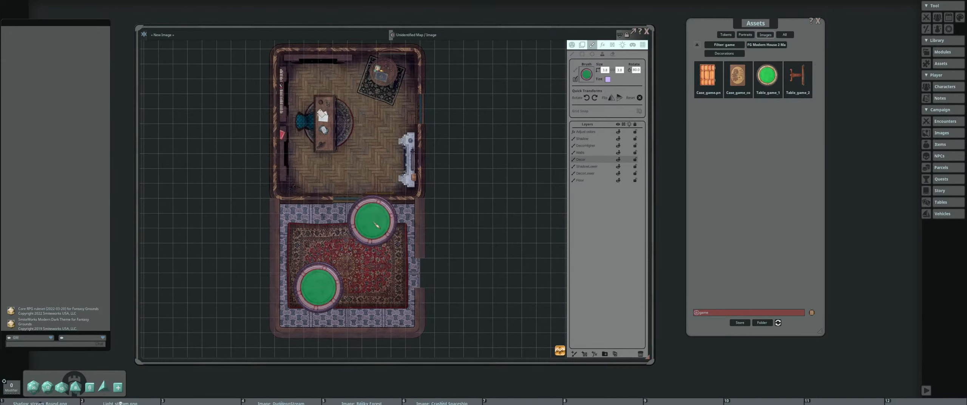
scroll(375, 222, "up", 2)
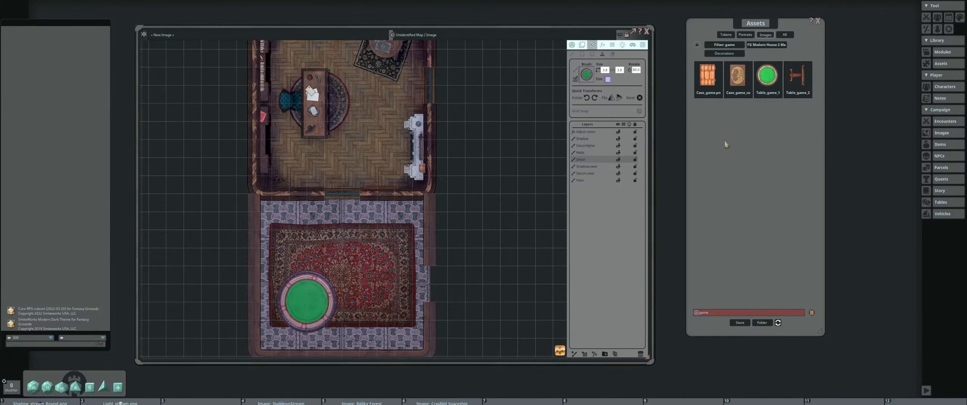
Stamp the Case_game.png image, rotated slightly off horizontal, onto the lower-left edge of the green game table
left_click(707, 76)
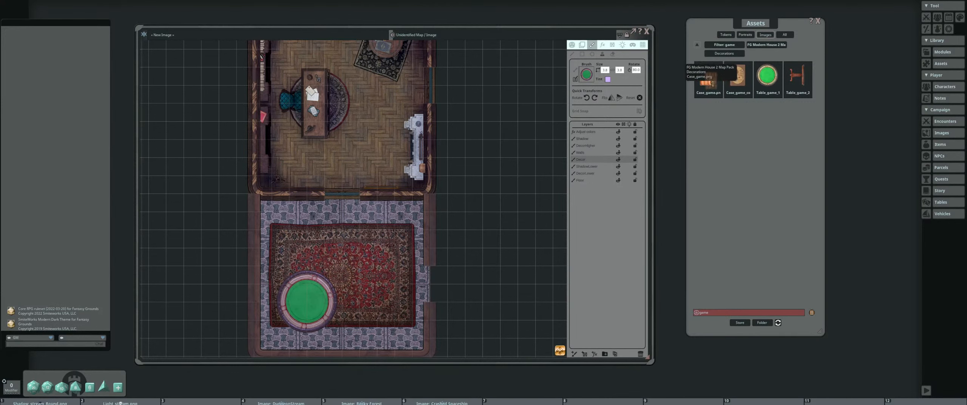
scroll(362, 212, "up", 5)
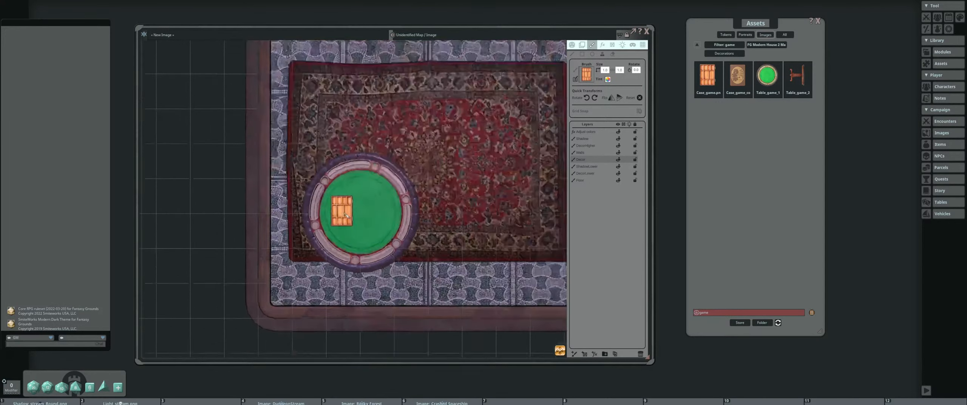
scroll(346, 248, "up", 7, "shift")
scroll(346, 247, "down", 1, "shift")
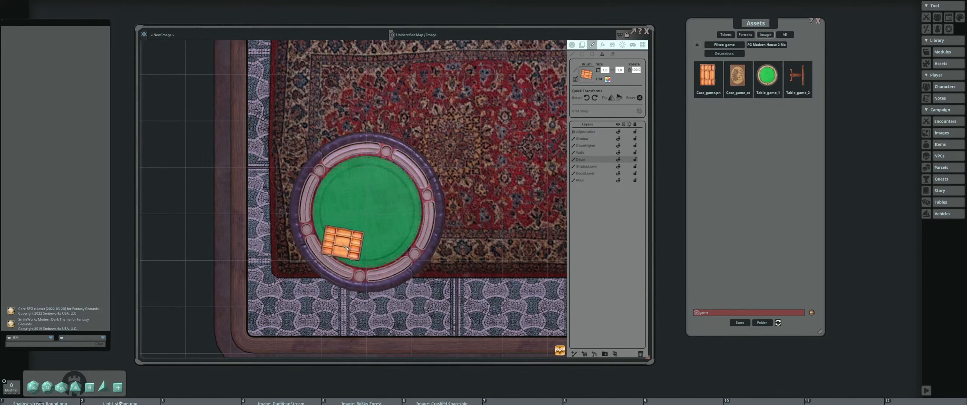
left_click(343, 244)
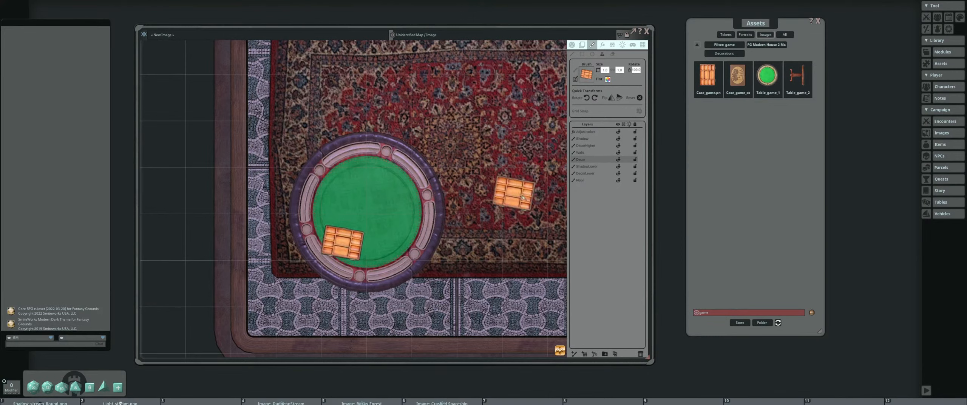
Stamp the closed brown game case, rotated diagonally, on top of the open orange case on the game table
left_click_drag(738, 78, 586, 76)
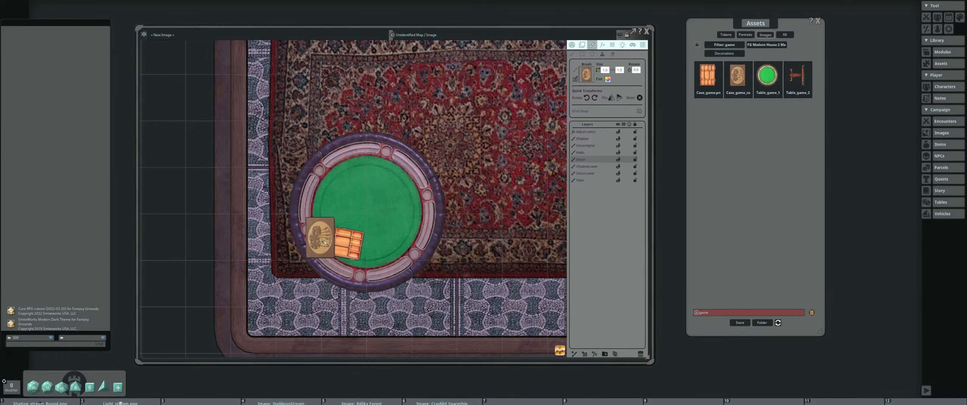
left_click(354, 249)
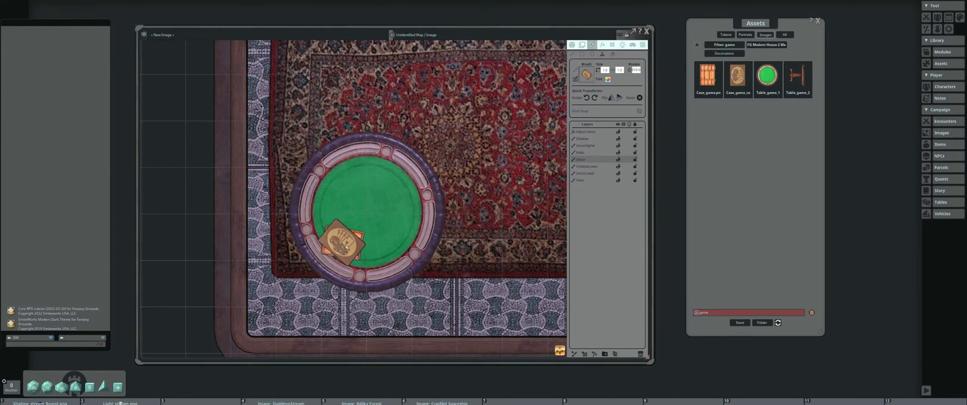
scroll(453, 213, "down", 2)
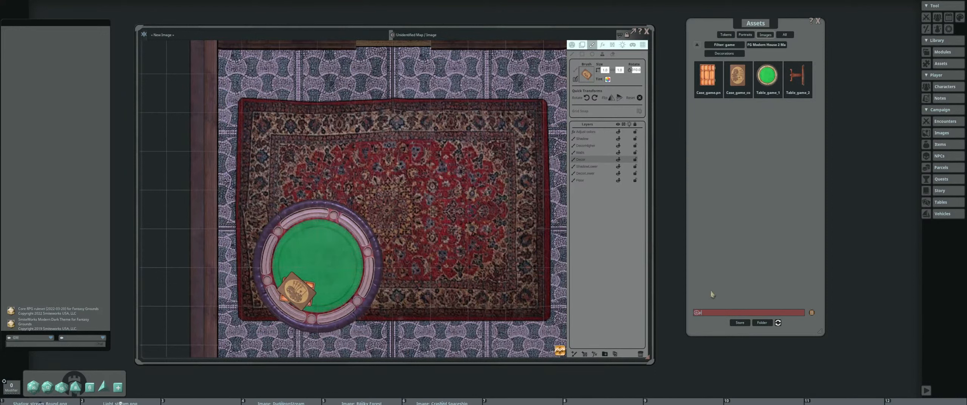
Search the decorations for "poker" and stamp two differently rotated clusters of Chips_poker_1 at the middle of the game table
type("poker")
key("Return")
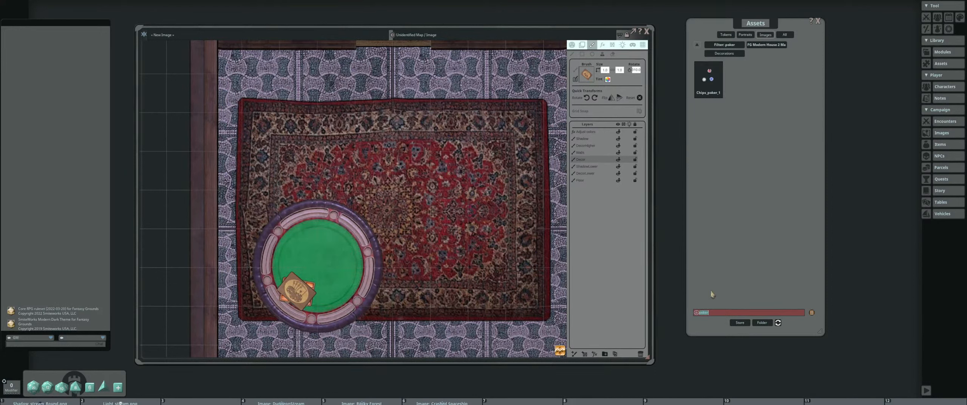
left_click(708, 78)
scroll(327, 249, "down", 5)
left_click(322, 257)
scroll(322, 253, "up", 12)
left_click(322, 253)
scroll(322, 249, "up", 7)
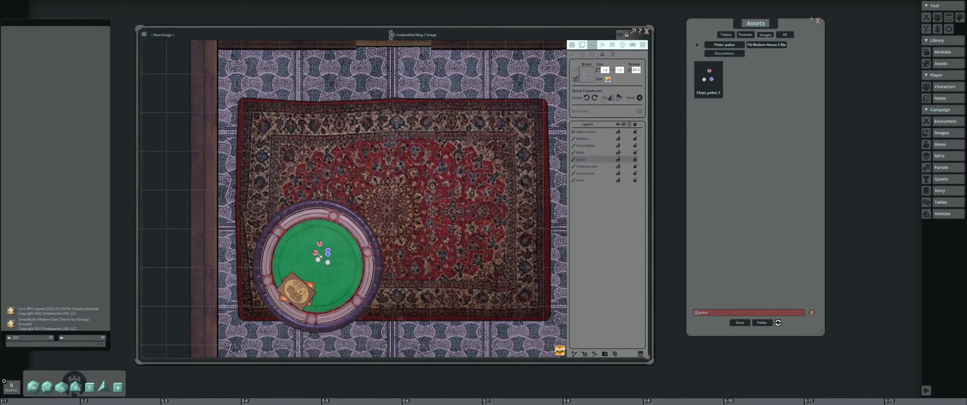
scroll(322, 252, "up", 1)
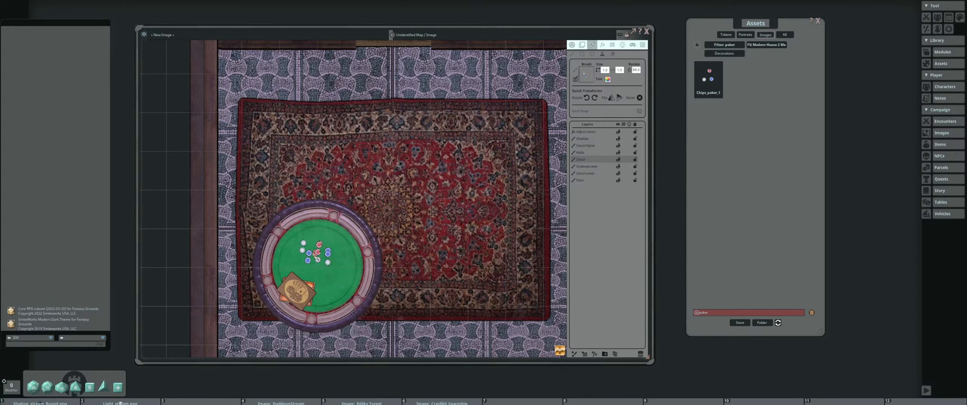
scroll(317, 251, "down", 5)
scroll(317, 252, "up", 1)
scroll(317, 252, "up", 5)
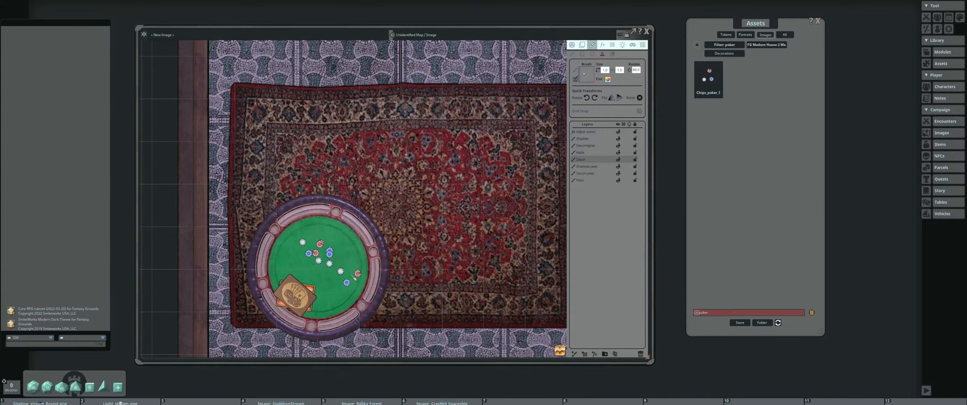
scroll(376, 238, "down", 2)
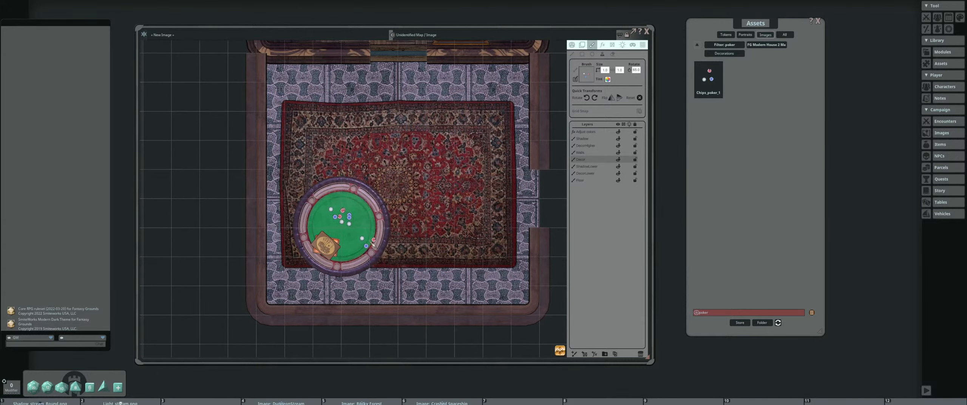
Search the decorations for "card" and stamp a fanned hand of Card_1.png near the game table's upper edge
scroll(373, 233, "down", 1)
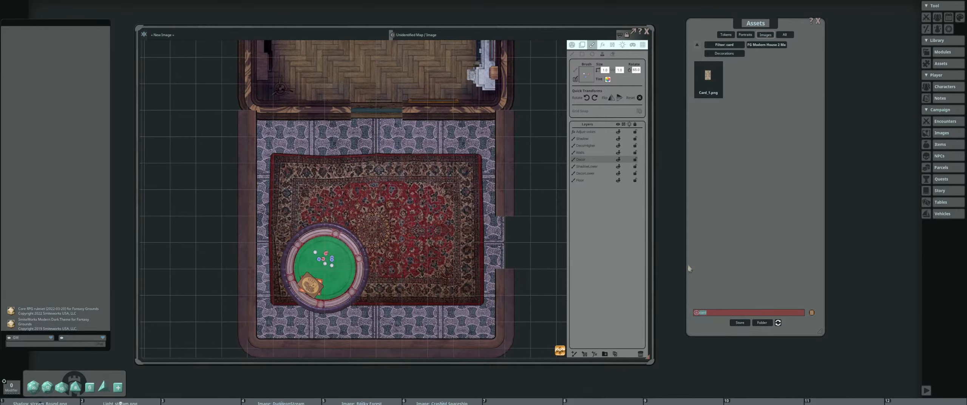
left_click_drag(708, 77, 597, 79)
scroll(336, 247, "up", 4)
scroll(328, 242, "up", 8)
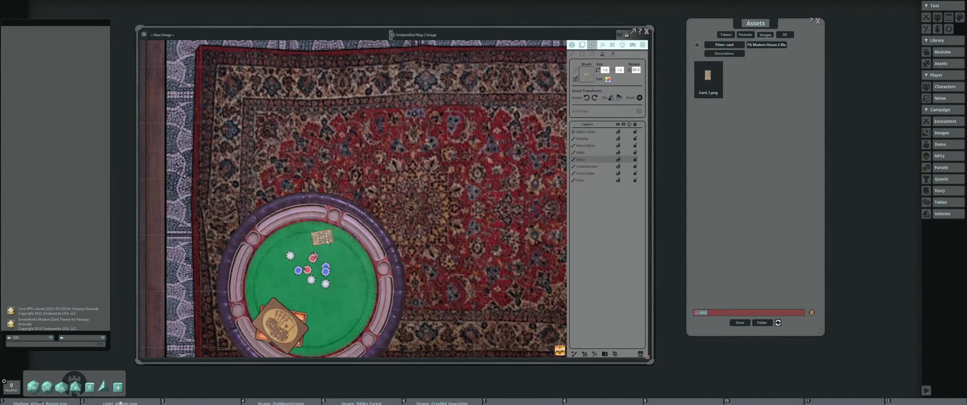
left_click(328, 243)
scroll(329, 244, "up", 3)
scroll(333, 248, "down", 5)
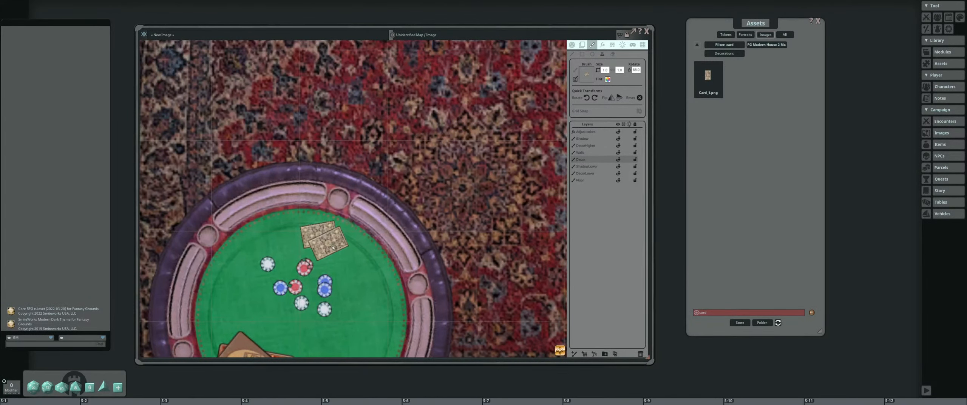
left_click(332, 245)
scroll(369, 270, "up", 6)
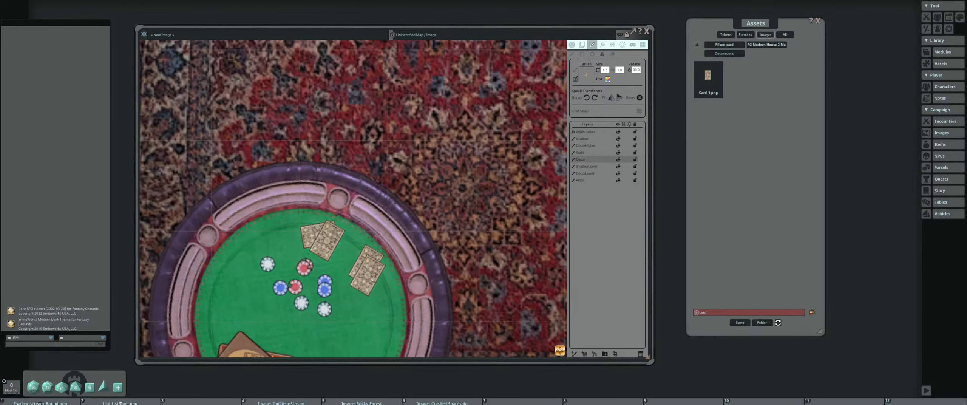
Stamp a second fanned hand of cards beside the first, towards the game table's right edge
left_click(366, 265)
left_click_drag(352, 288, 369, 233)
scroll(369, 231, "down", 4)
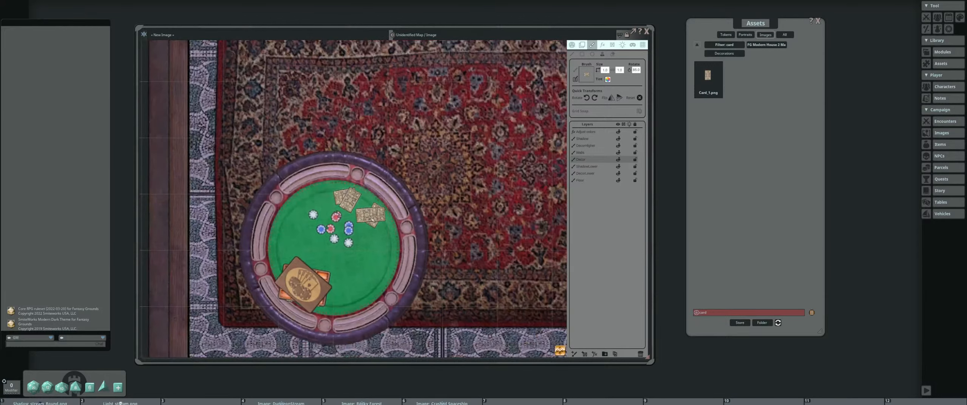
scroll(375, 219, "up", 9)
left_click(375, 219)
scroll(357, 240, "down", 1)
scroll(357, 240, "down", 6)
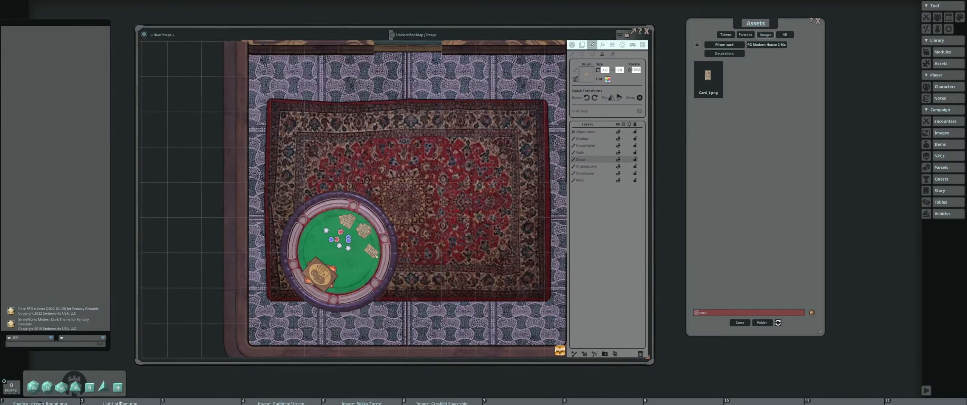
scroll(372, 243, "down", 5)
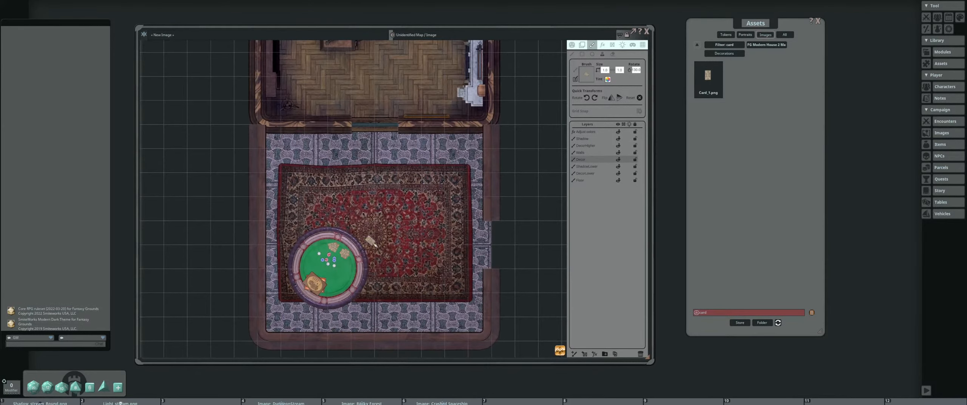
scroll(346, 233, "up", 3)
scroll(345, 233, "up", 2)
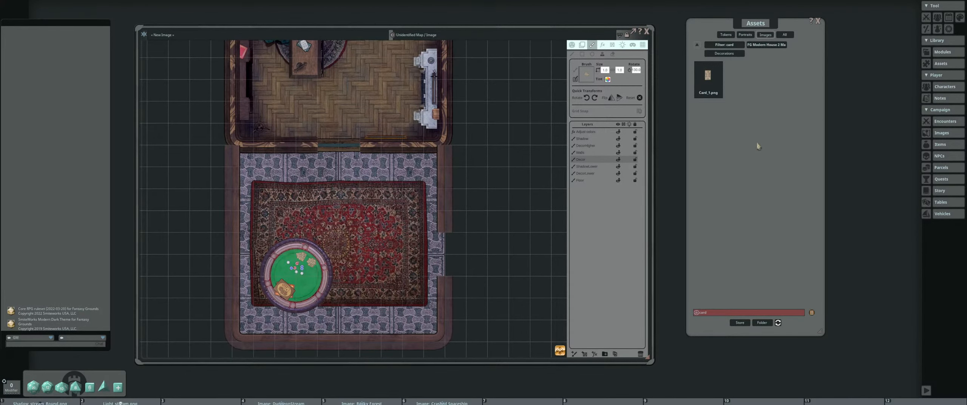
left_click_drag(328, 217, 412, 210)
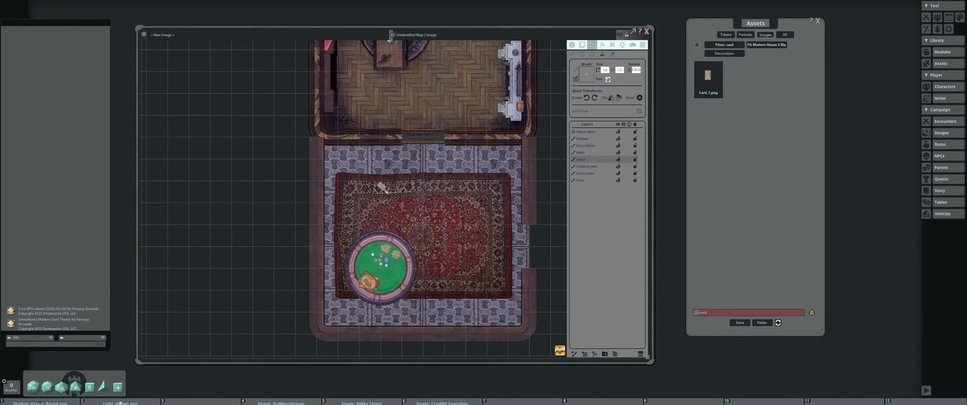
left_click_drag(371, 206, 364, 200)
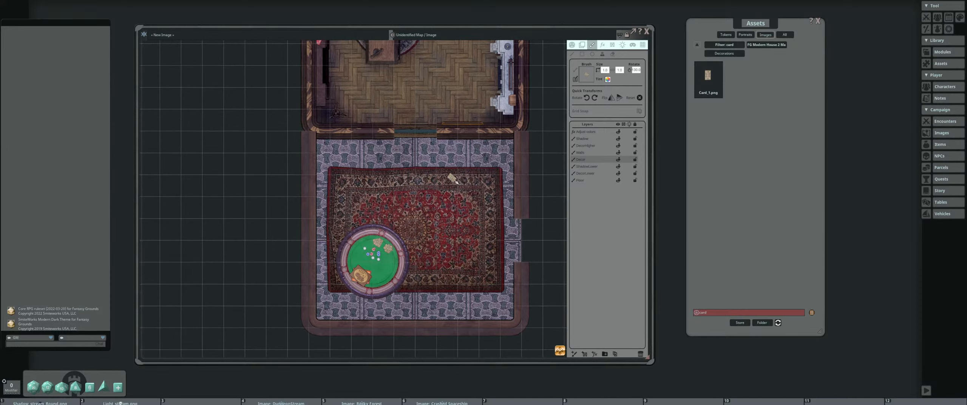
left_click_drag(455, 183, 375, 188)
scroll(440, 182, "up", 1)
scroll(441, 183, "down", 8)
scroll(378, 186, "up", 2)
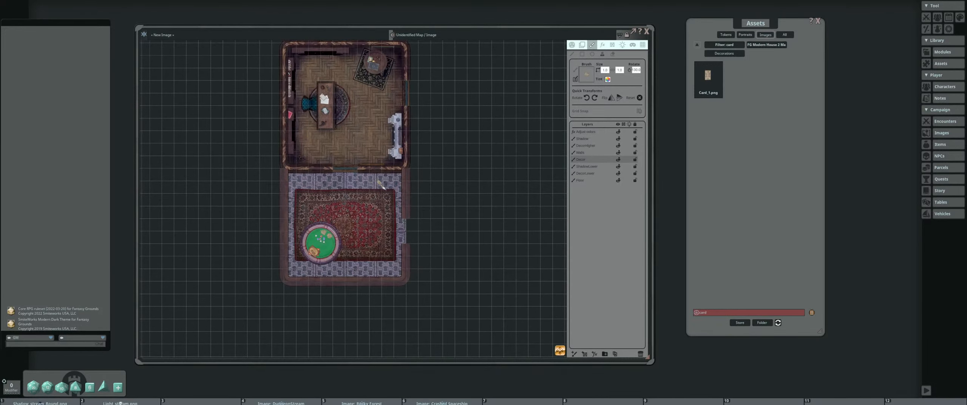
scroll(381, 184, "up", 2)
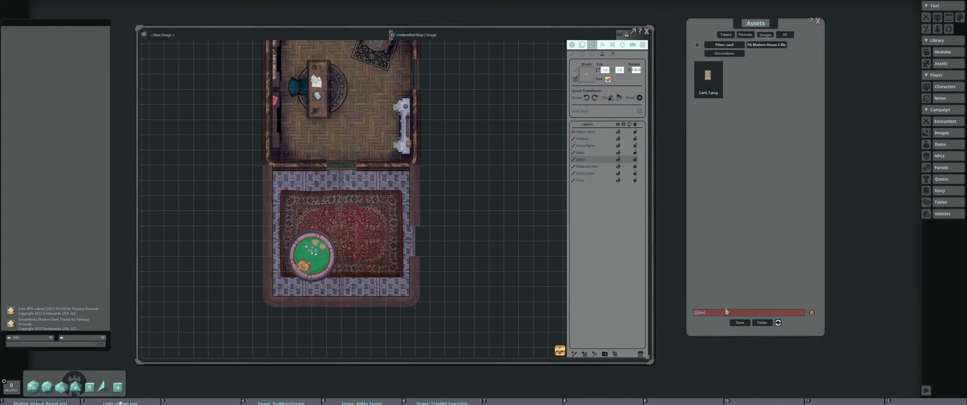
Clear the decorations filter, return to the full list of image folders and search it for "counter"
key("Return")
key("BackSpace")
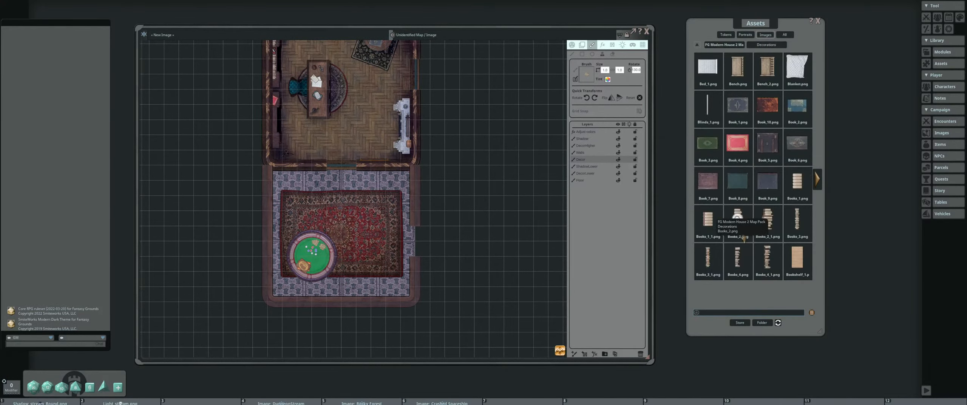
left_click(696, 46)
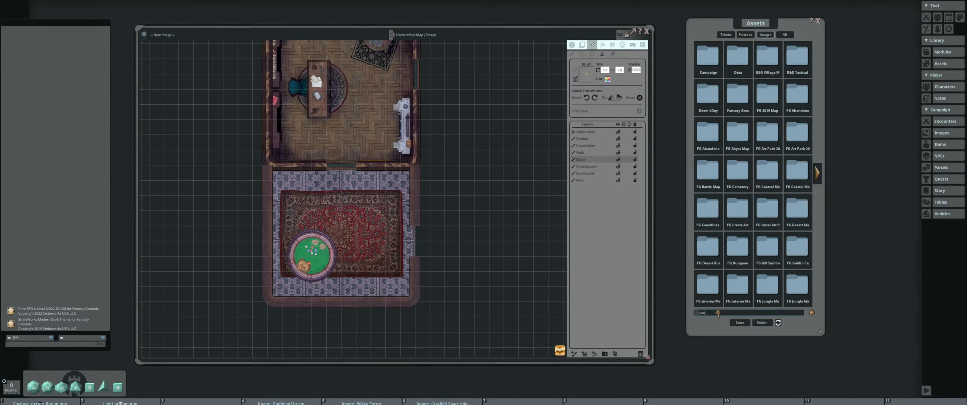
type("counter")
key("Return")
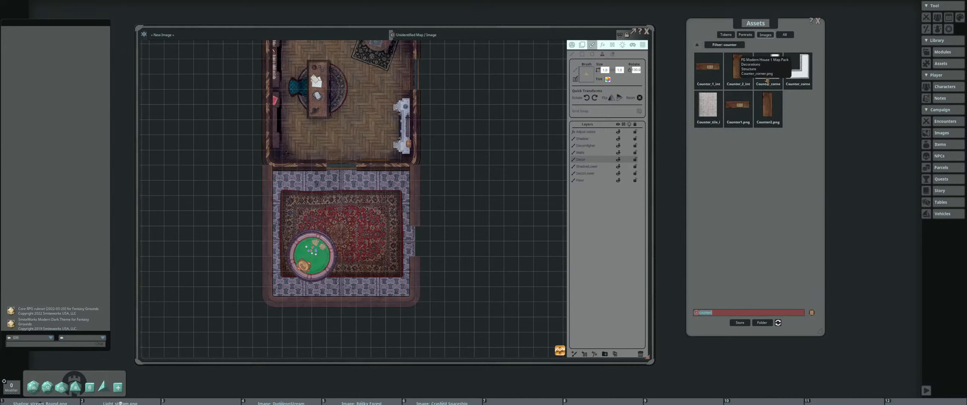
Preview the two white corner counter images and close each preview
left_click(797, 68)
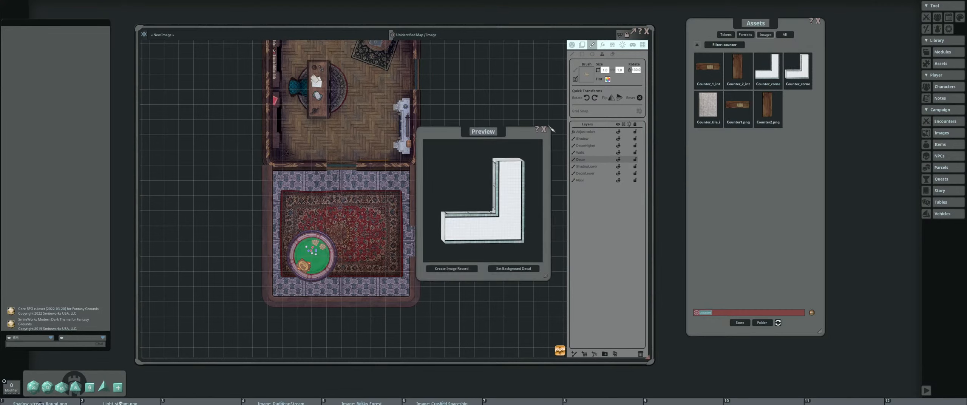
left_click(543, 129)
left_click(767, 68)
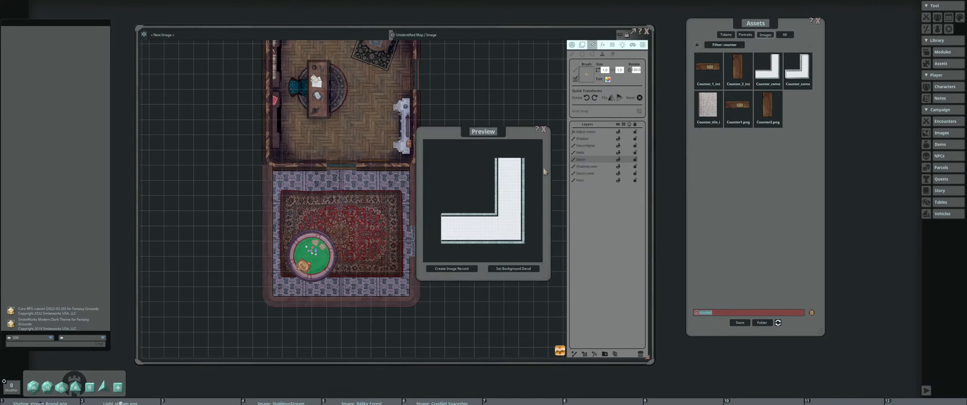
left_click(544, 130)
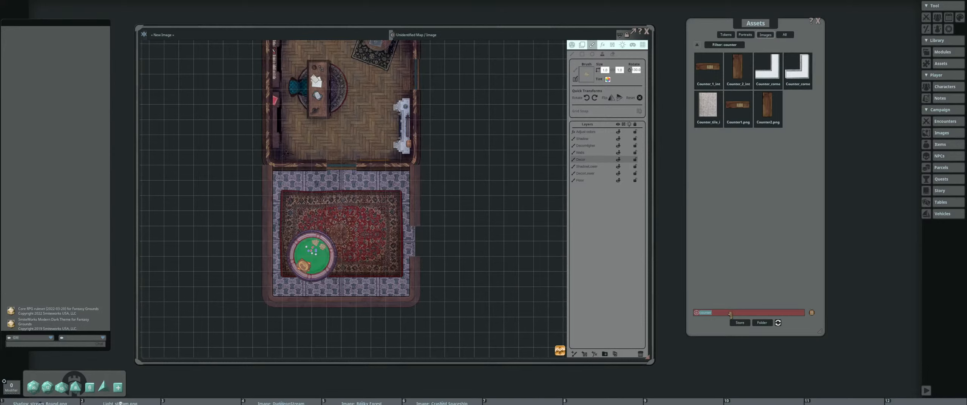
Clear the counter filter and browse the Decorations of FG Victorian Map Pack 1 up to the second page
key("BackSpace")
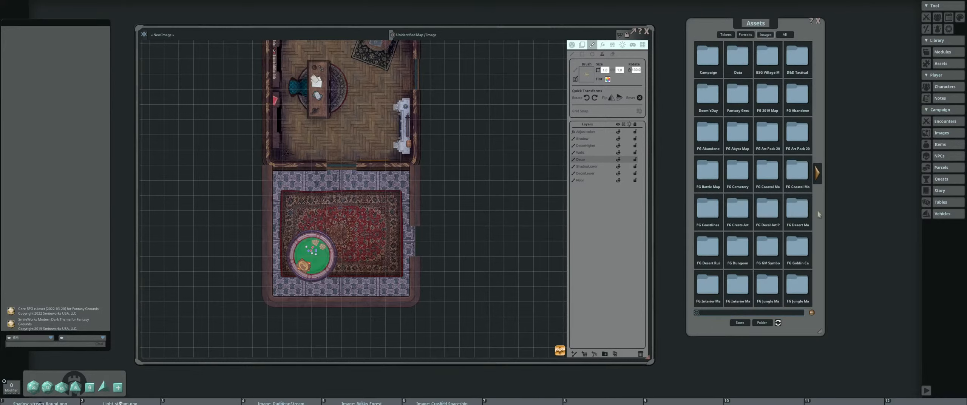
left_click(817, 174)
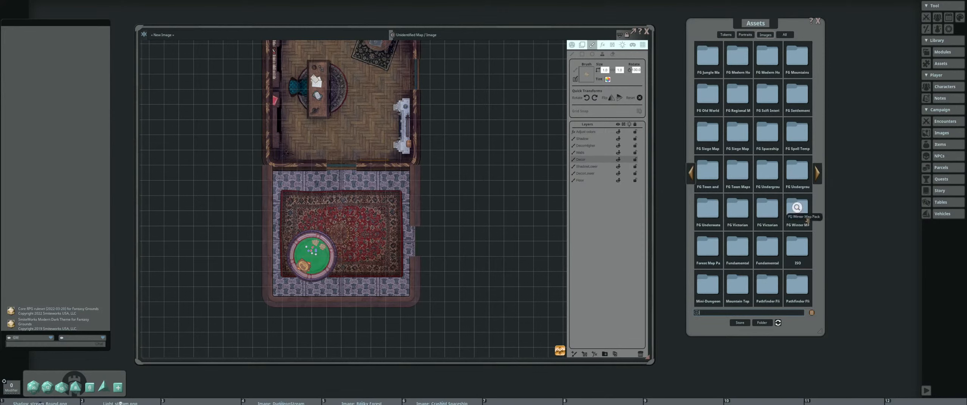
left_click(738, 212)
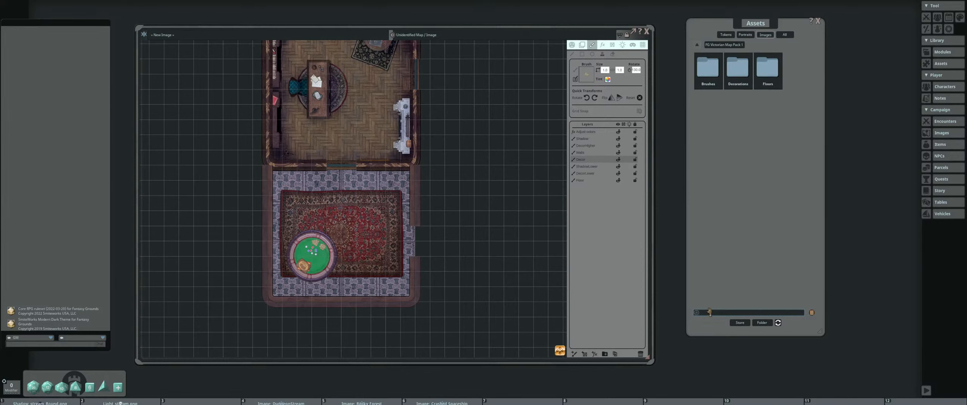
left_click(737, 69)
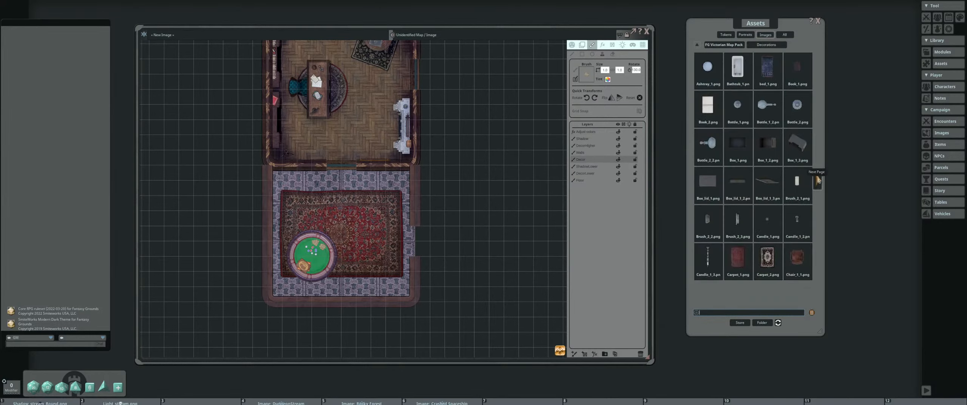
left_click(819, 181)
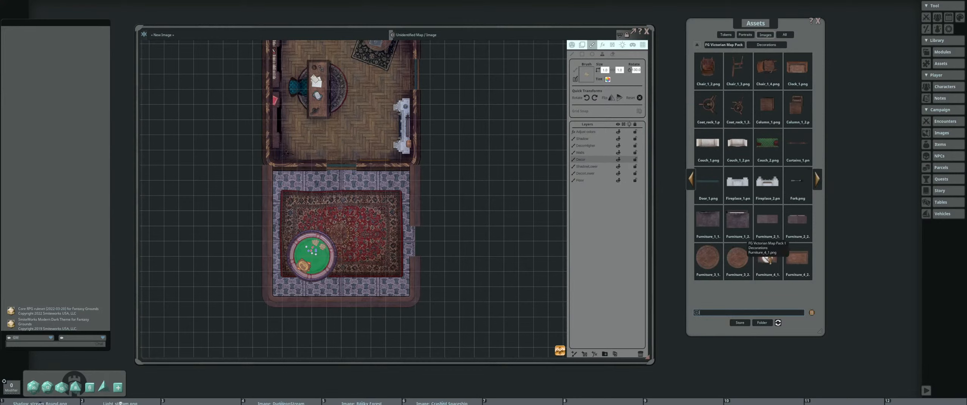
Preview the Furniture_4_1.png tabletop and the two Furniture_5 wooden tabletops in the decorations, closing each preview
left_click(768, 258)
left_click(544, 130)
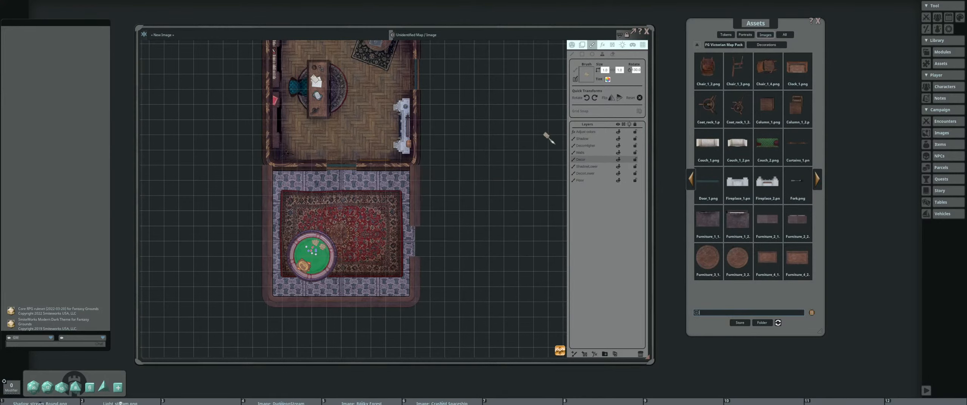
left_click(818, 180)
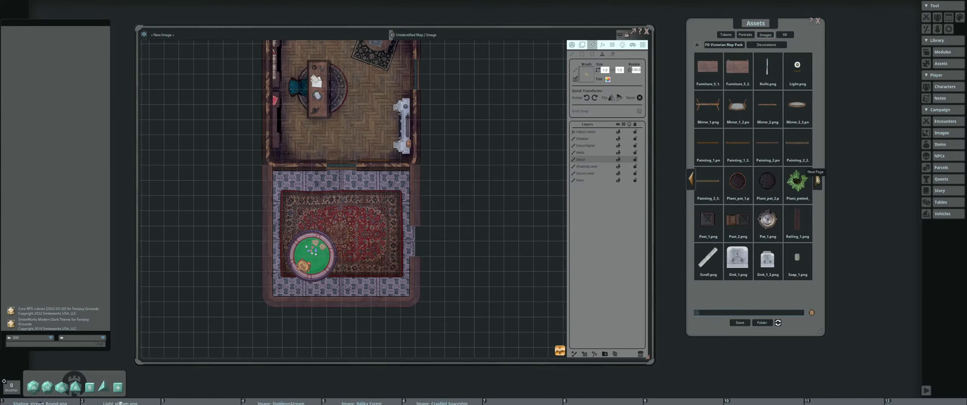
left_click(707, 67)
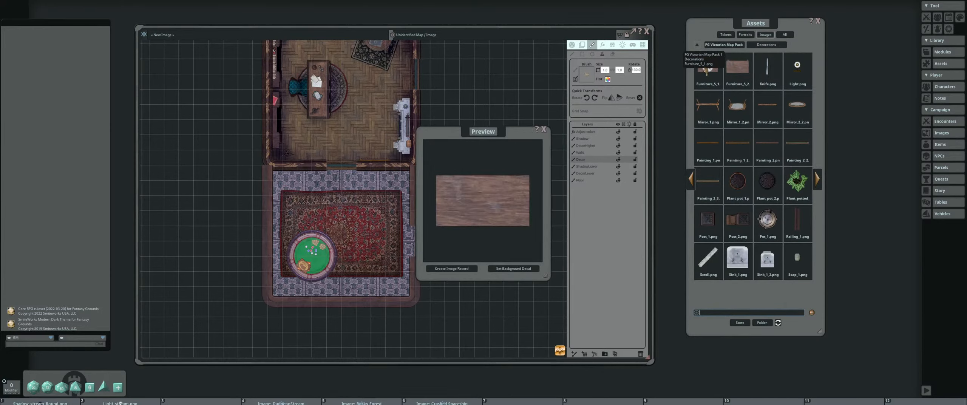
left_click(544, 130)
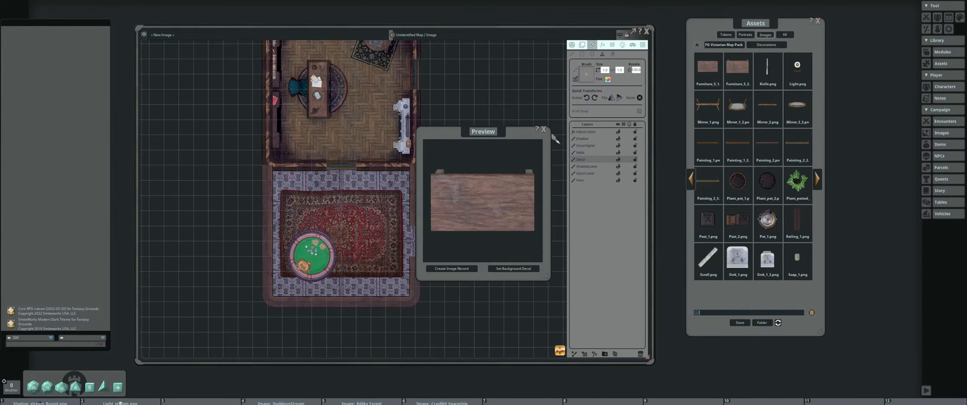
left_click(544, 130)
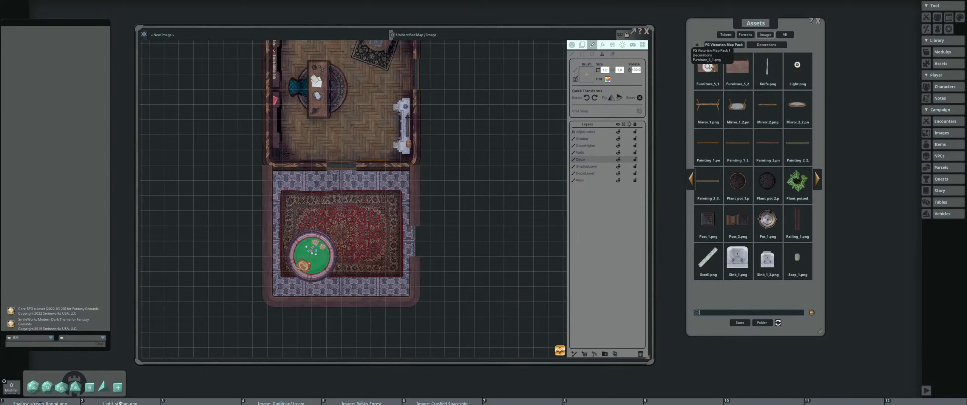
Stamp Furniture_5_1.png at size 4.0 by 2.0, rotated 90 degrees, above the game table against the game room's upper wall
left_click(707, 67)
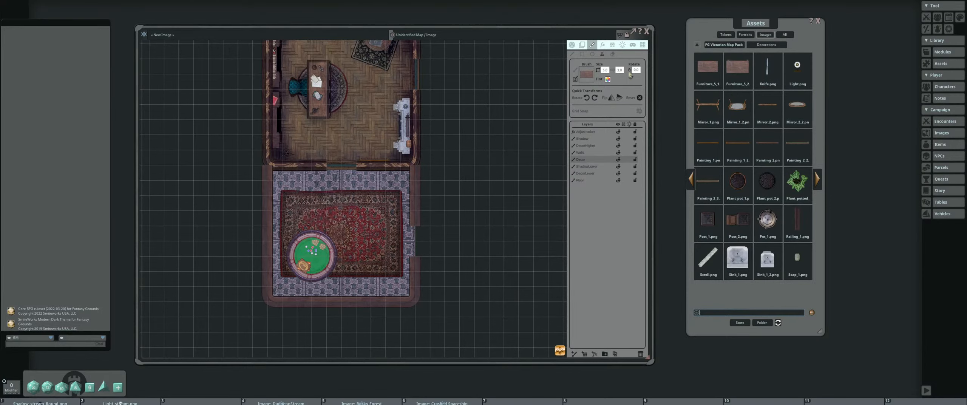
type("2")
key("Return")
scroll(302, 207, "up", 2)
scroll(312, 208, "up", 5)
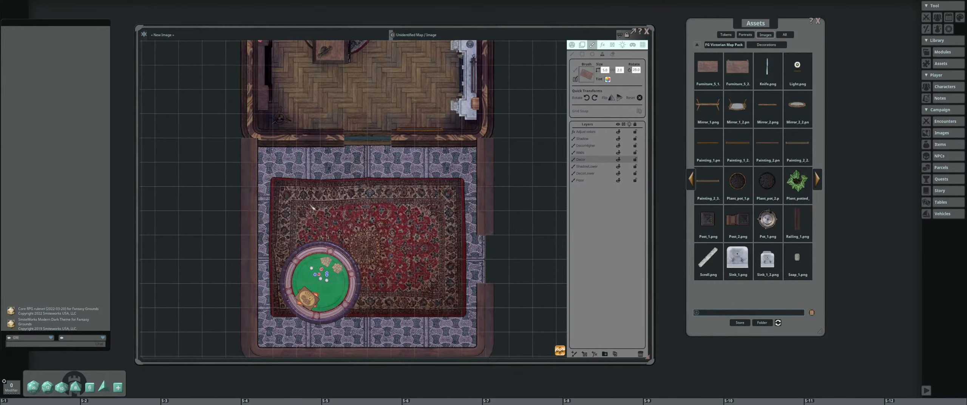
scroll(312, 204, "up", 2)
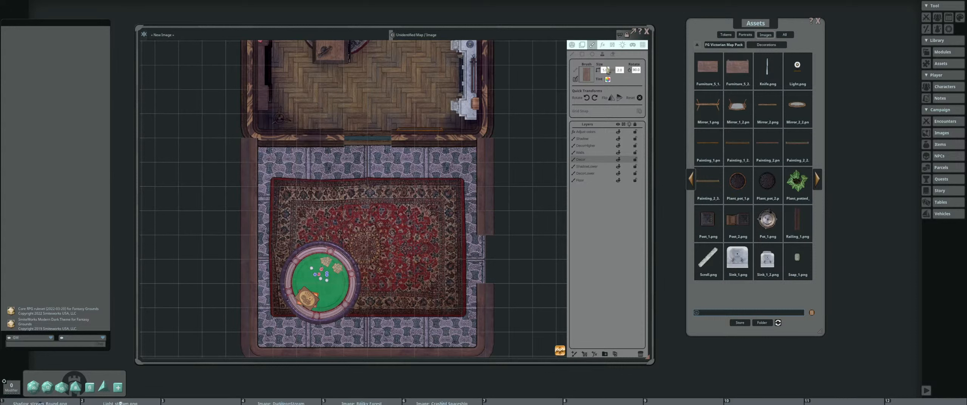
scroll(606, 70, "down", 2)
scroll(604, 70, "up", 1)
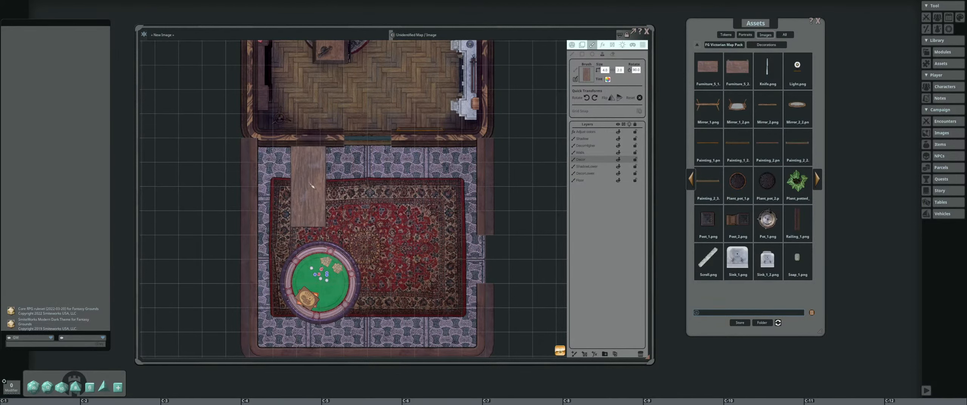
left_click(310, 185, "ctrl")
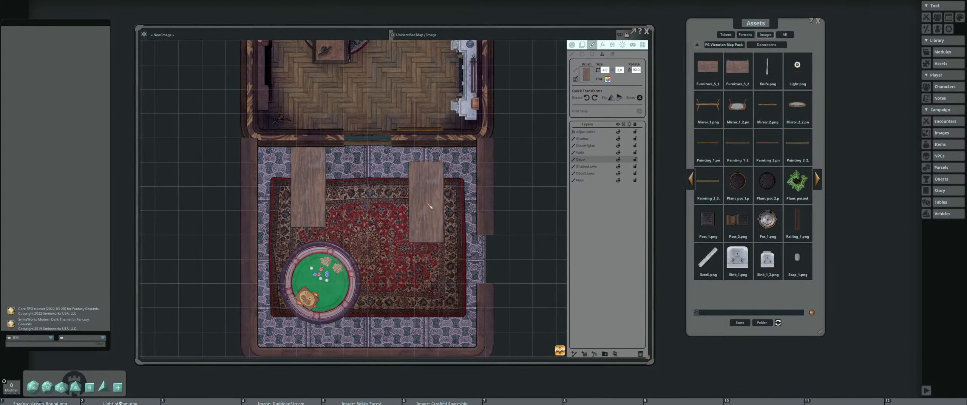
scroll(425, 202, "down", 3)
mouse_move(426, 212)
left_mouse_down()
mouse_move(390, 170)
mouse_move(370, 193)
mouse_move(377, 203)
left_mouse_up()
scroll(379, 183, "up", 3)
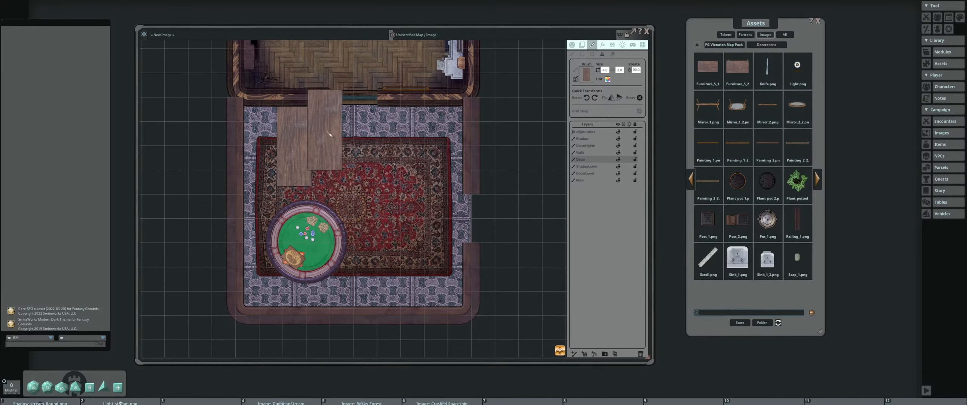
left_click_drag(347, 177, 441, 191)
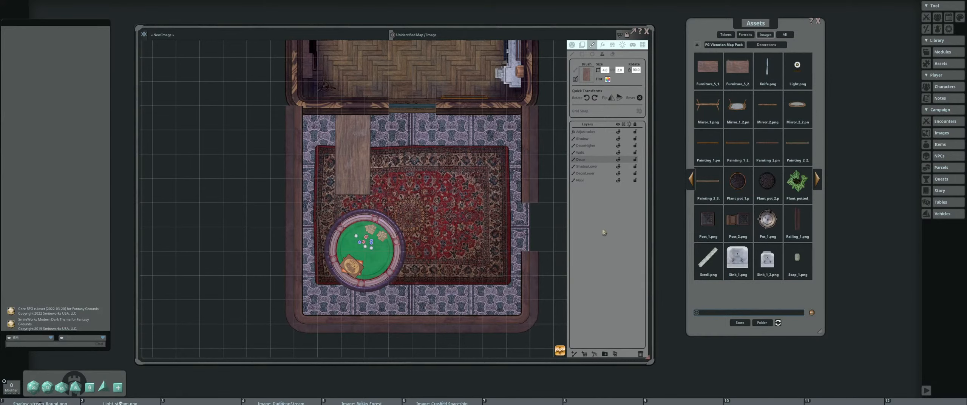
Try out the blue-and-white vase decoration at size 2.0 by 2.0 around the game room and study
left_click(820, 181)
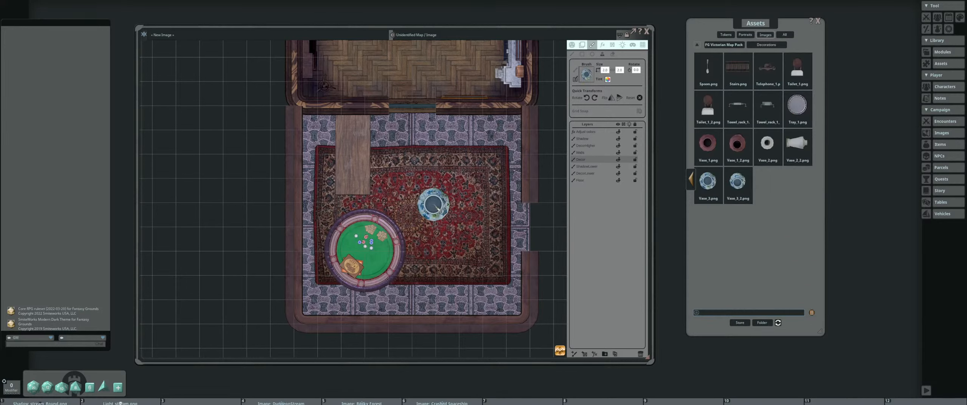
scroll(493, 144, "down", 3)
scroll(491, 144, "down", 4)
left_click_drag(488, 145, 479, 267)
left_click_drag(374, 204, 343, 232)
scroll(424, 233, "up", 1)
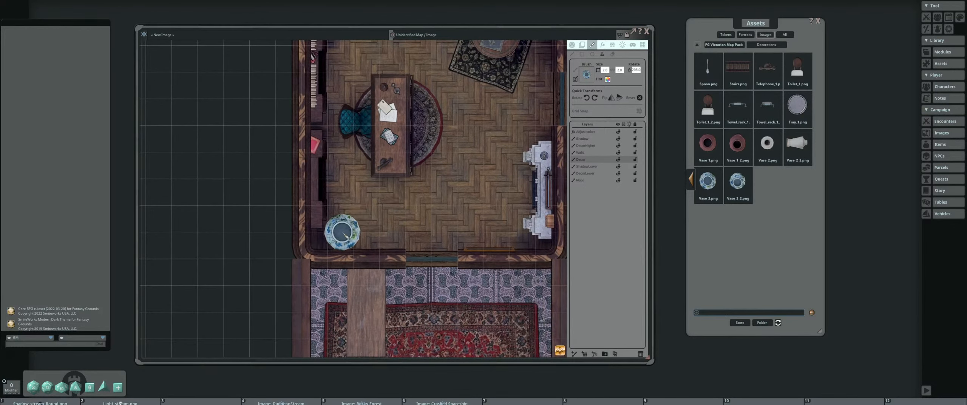
left_click_drag(386, 165, 395, 261)
left_click_drag(496, 221, 418, 206)
scroll(464, 128, "up", 1)
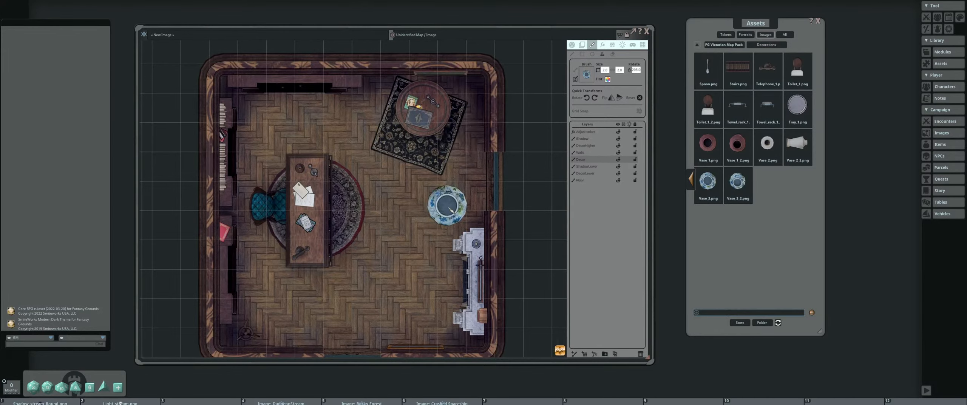
scroll(415, 185, "down", 2)
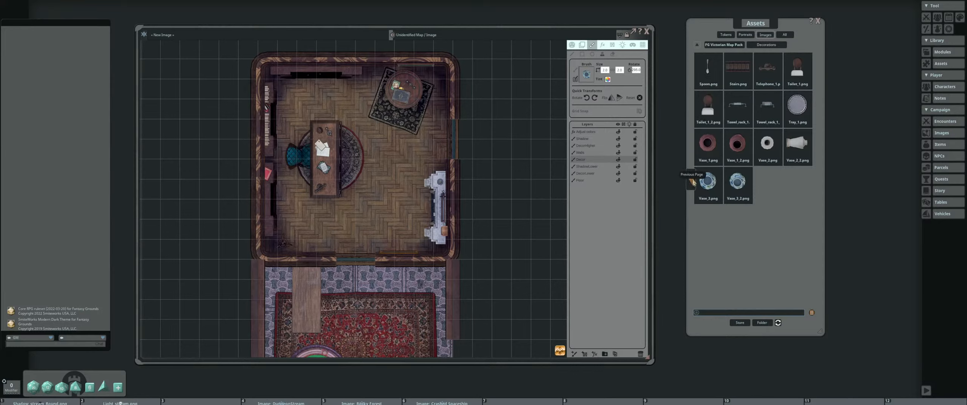
Return to the full list of image folders, open FG Victorian Map Pack 2 and filter it for "tray"
left_click(709, 46)
left_click(697, 45)
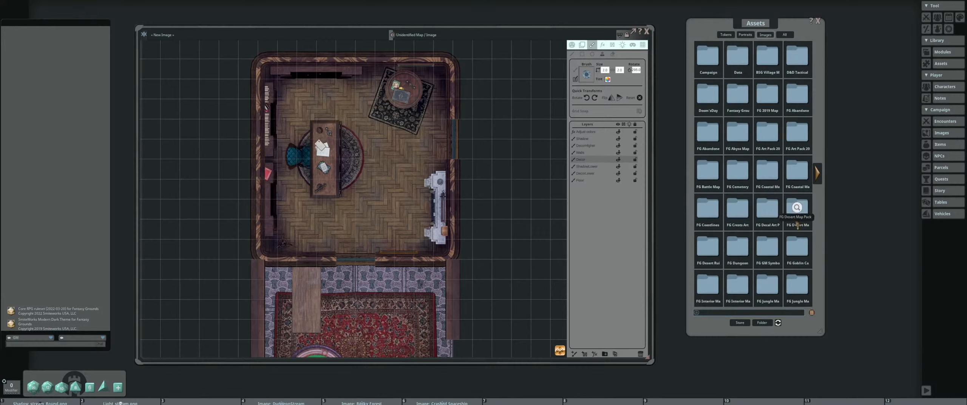
left_click(819, 176)
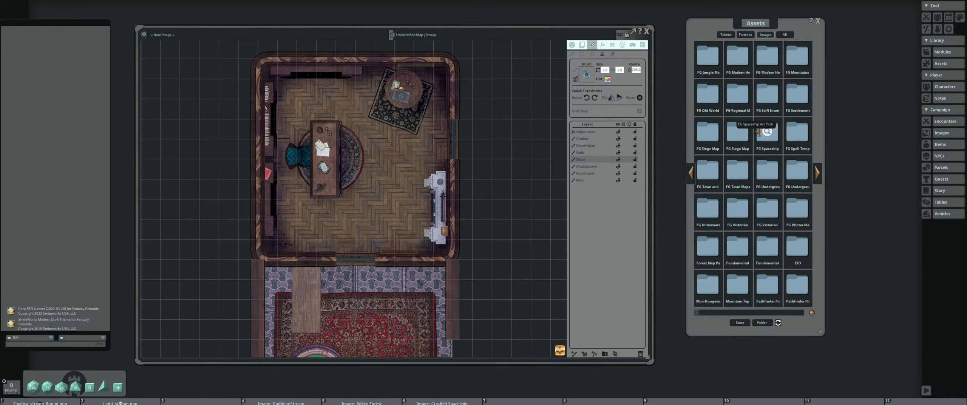
left_click(766, 219)
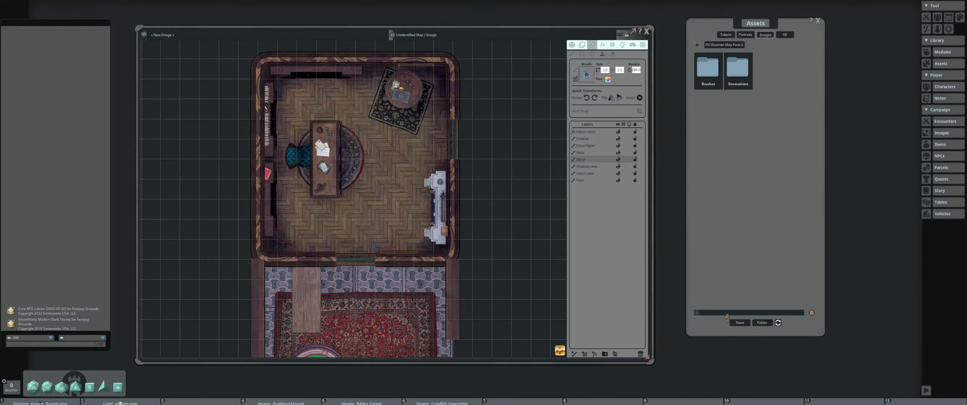
type("tray")
key("Return")
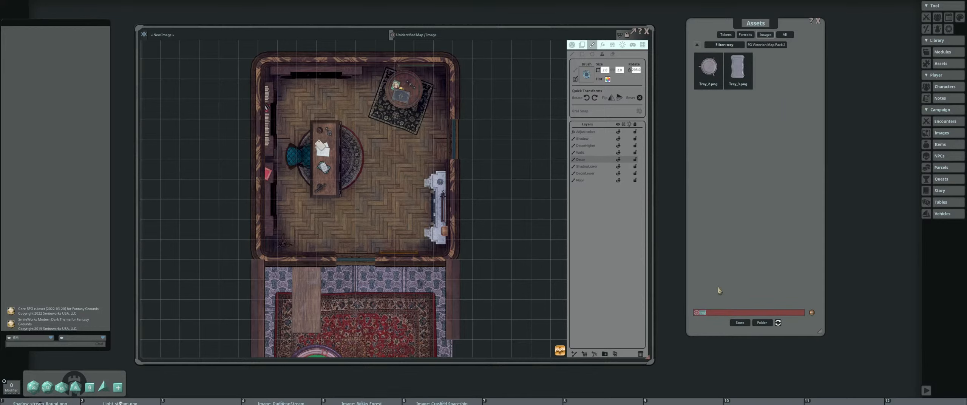
Load Tray_3.png as the brush and position it over the wooden counter in the game room
left_click(732, 73)
mouse_move(317, 283)
left_mouse_down()
mouse_move(382, 160)
mouse_move(380, 189)
left_mouse_up()
scroll(378, 160, "up", 3)
scroll(377, 187, "up", 3)
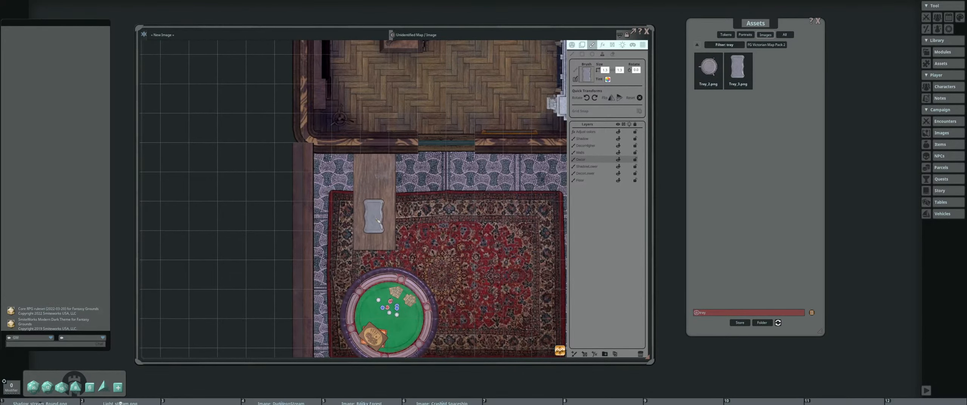
Place the Tray_3 image on the lower end of the wooden counter above the poker table
left_click(375, 229)
scroll(449, 211, "down", 2)
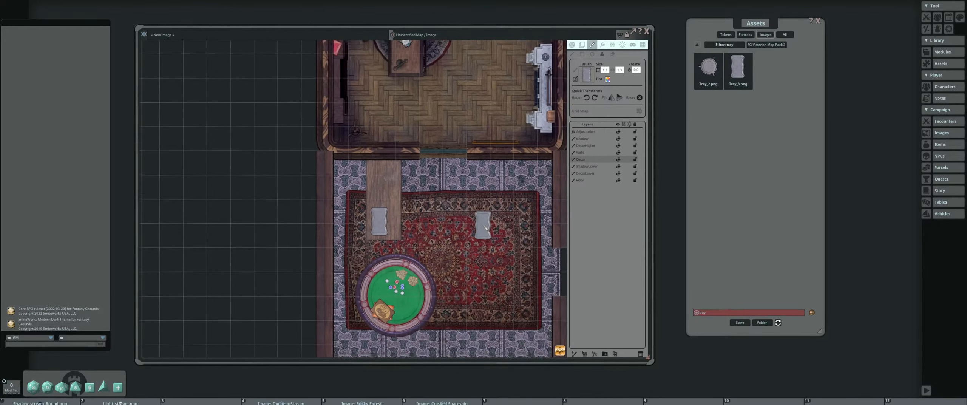
Leave the Victorian Map Pack 2 folder and search all image assets for "shelf"
scroll(468, 181, "down", 2)
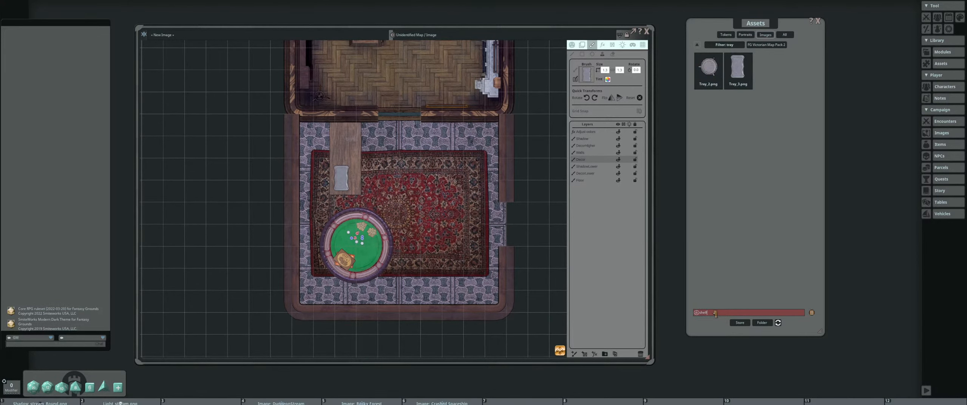
key("Return")
left_click(740, 45)
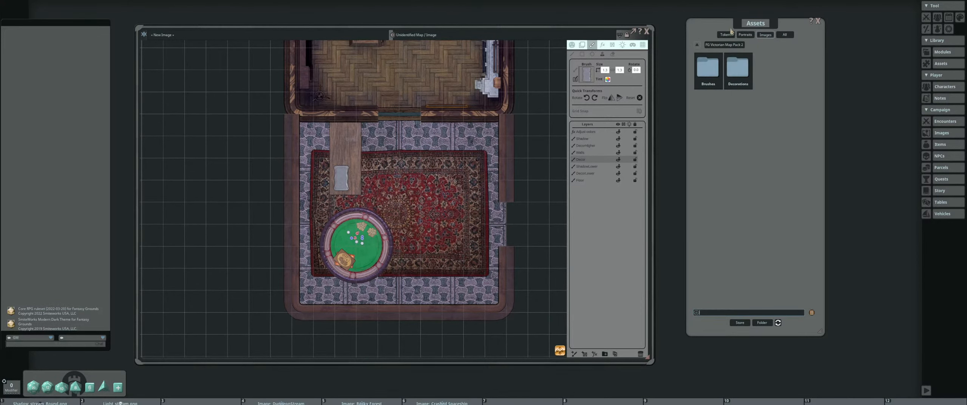
left_click(745, 35)
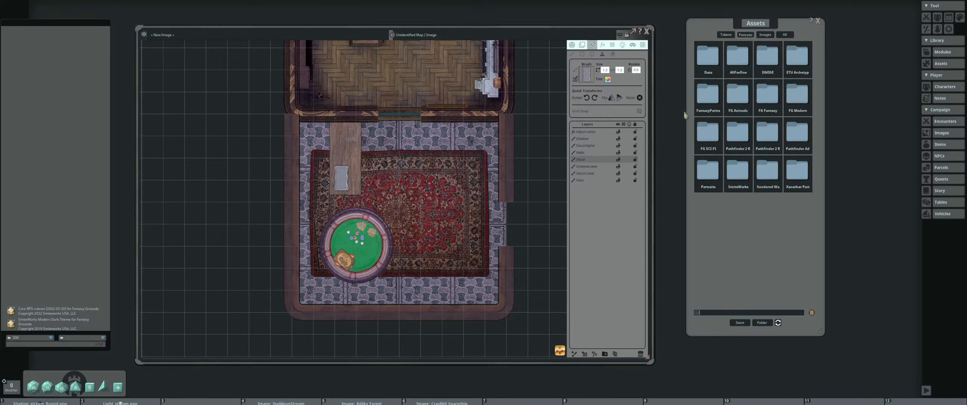
left_click(765, 35)
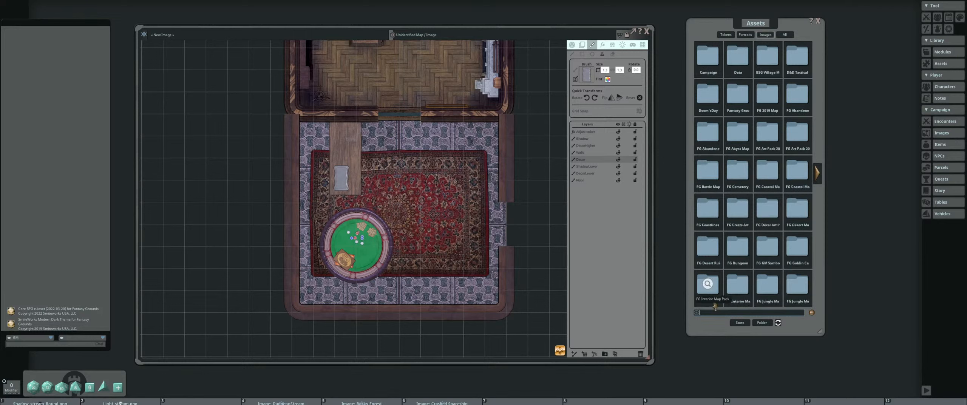
key("Return")
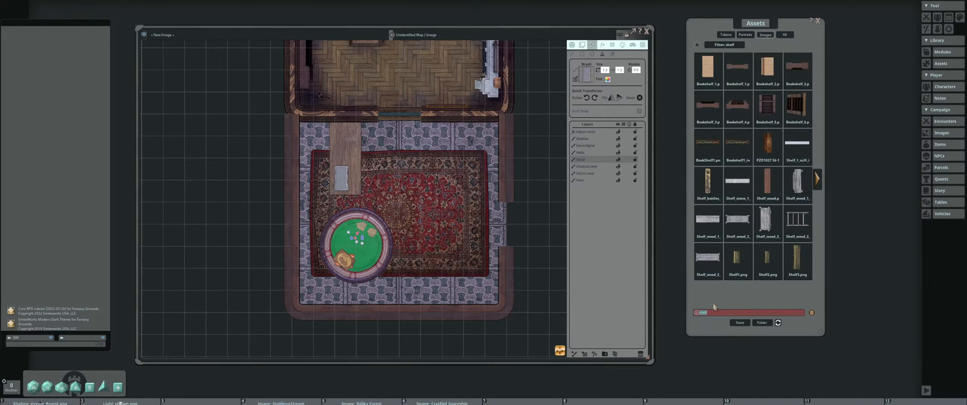
Preview the stone shelf, the grey plank shelf and the brown Shelf_wood image to compare their looks
left_click(738, 182)
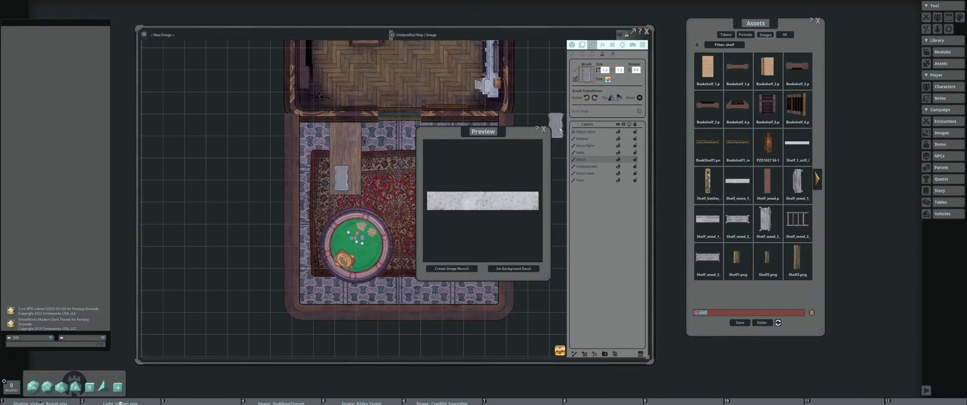
left_click(545, 130)
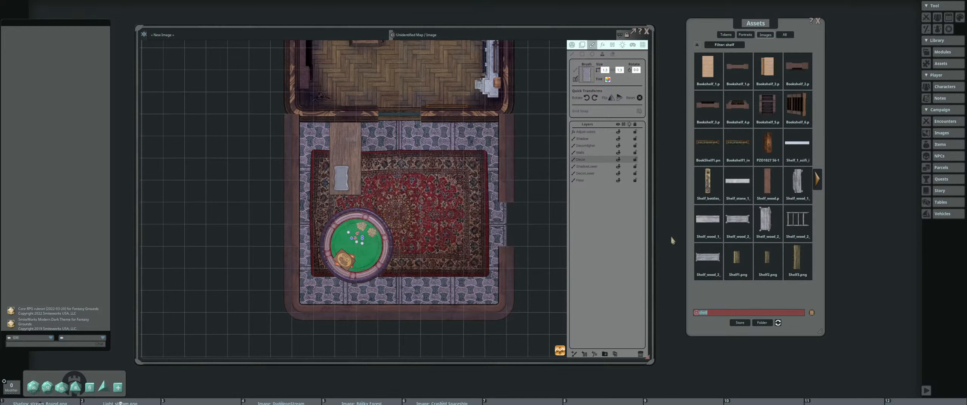
left_click(707, 221)
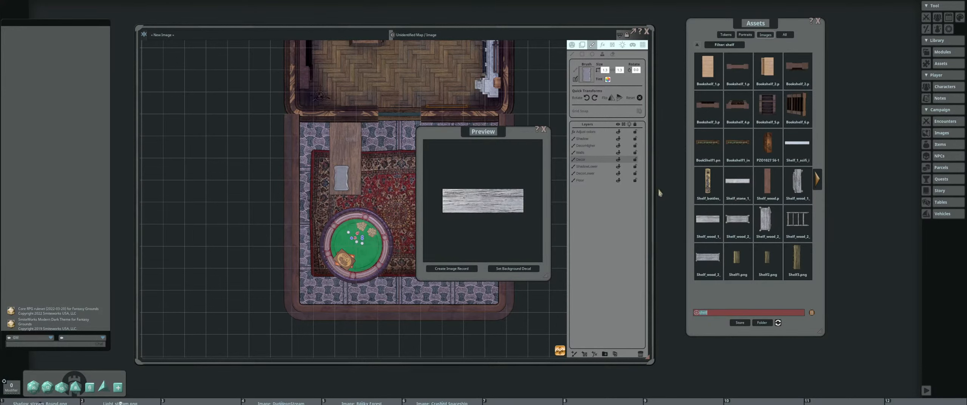
left_click(543, 130)
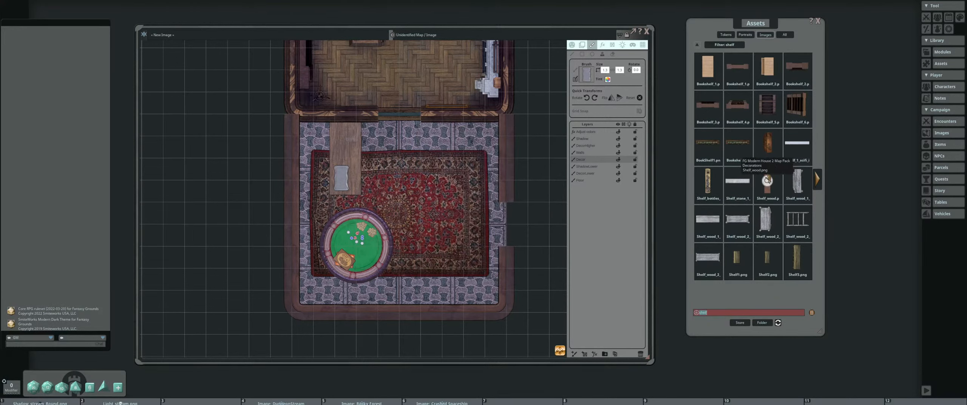
left_click(767, 184)
left_click(544, 130)
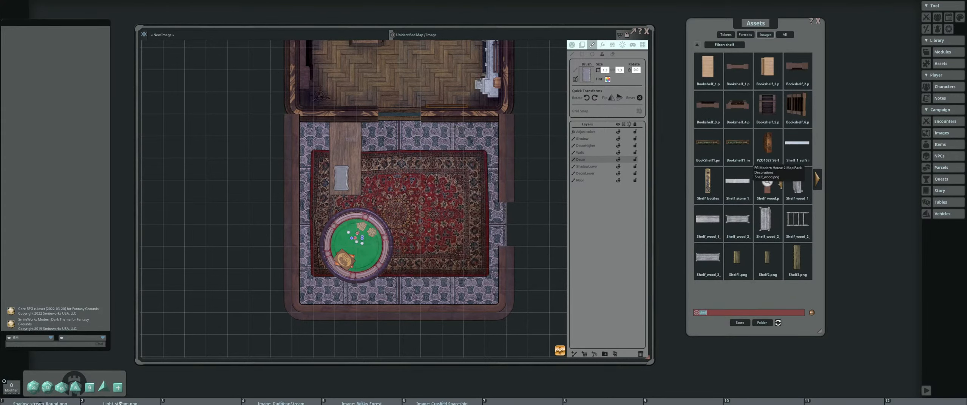
Enlarge the Shelf_wood image and place it vertically against the room's west wall, behind the wooden counter
key("ctrl")
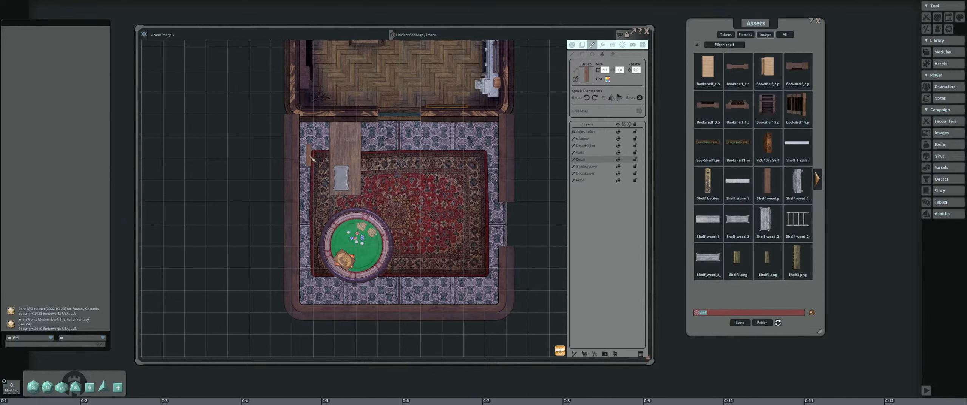
scroll(310, 159, "up", 3)
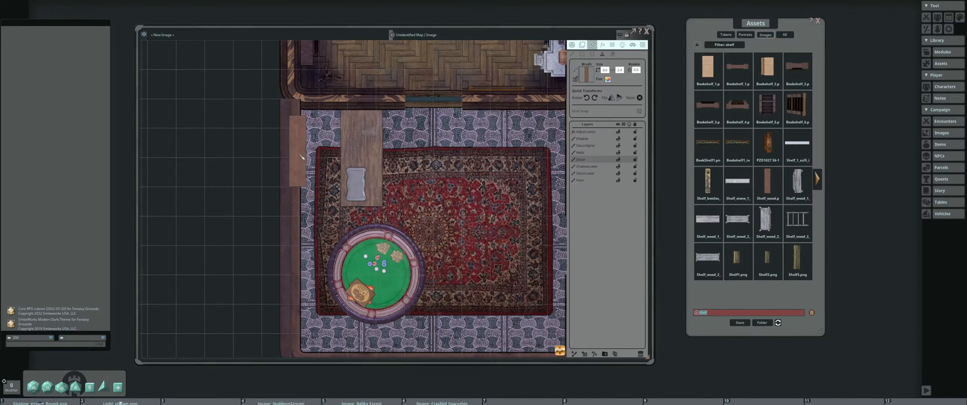
scroll(309, 170, "up", 2)
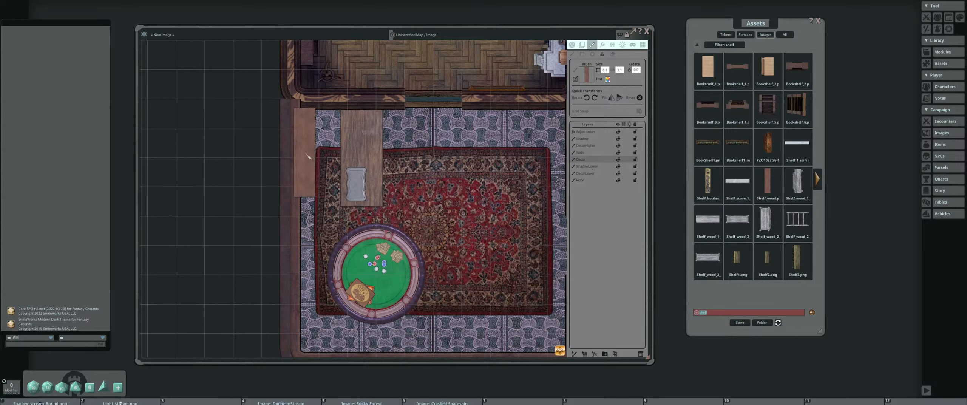
key("ctrl")
key("ctrl")
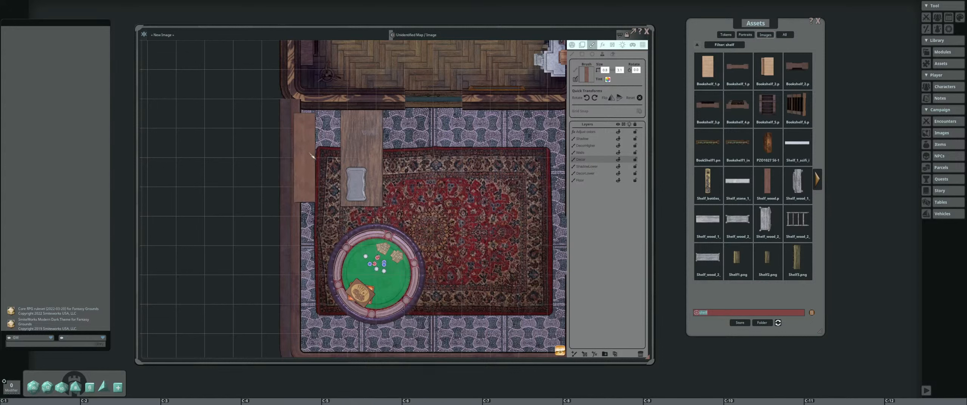
key("ctrl")
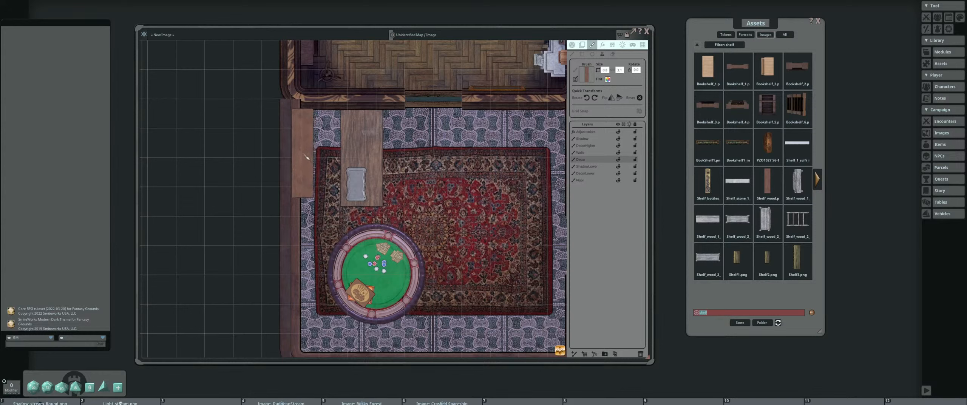
left_click(303, 155)
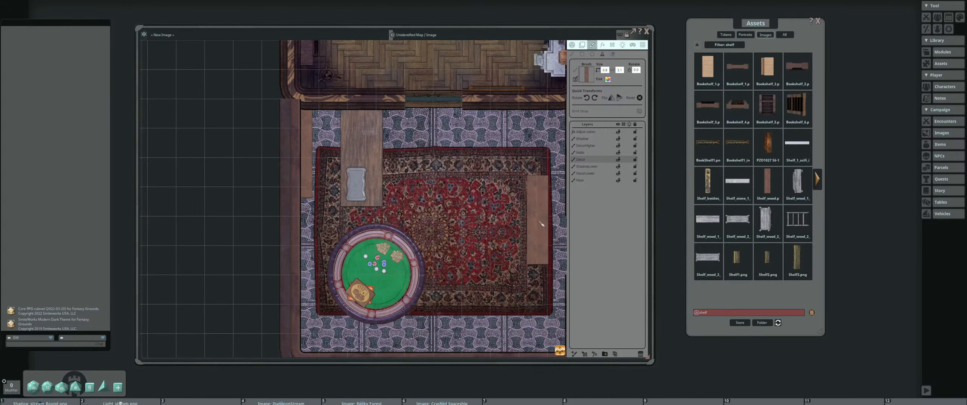
Check the remaining shelf images on the second page of results
scroll(541, 224, "down", 2)
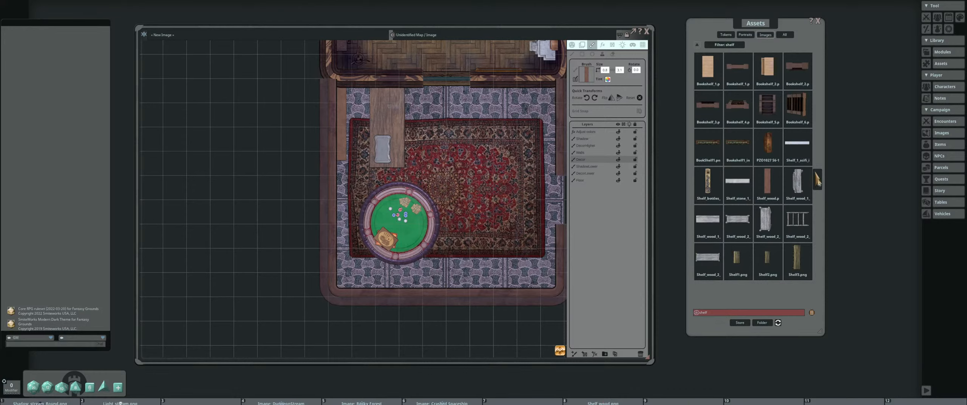
left_click(822, 181)
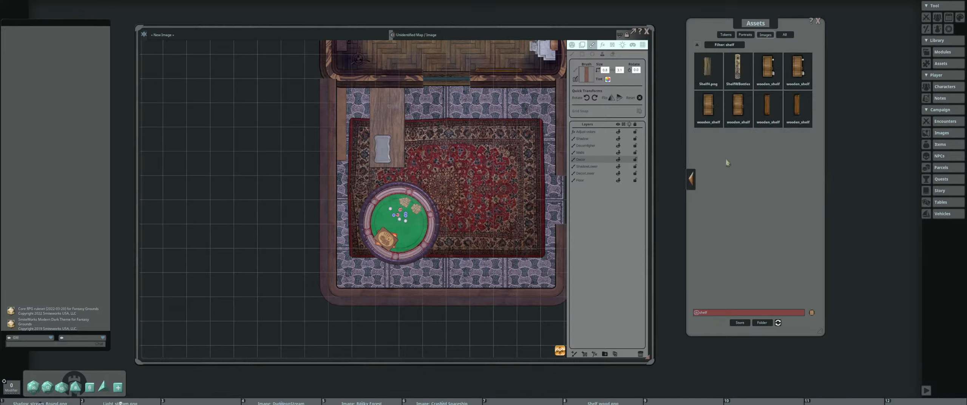
left_click(691, 181)
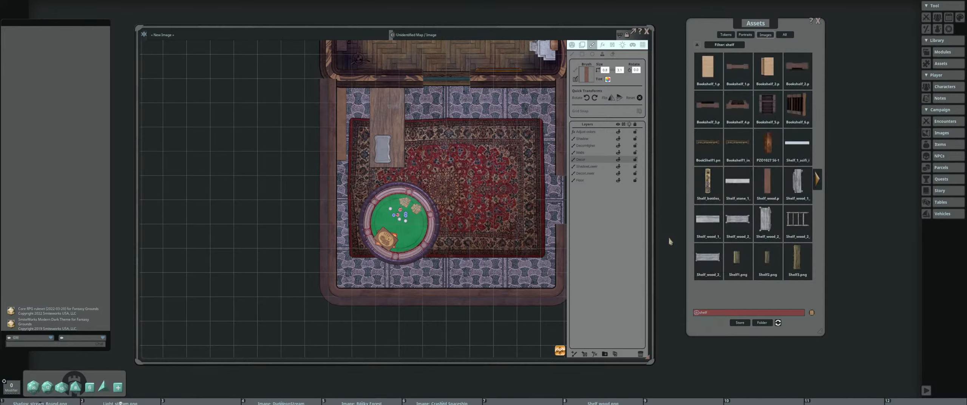
Search the image assets for "bottle" and browse the result pages for bottle groups
left_click_drag(476, 198, 454, 247)
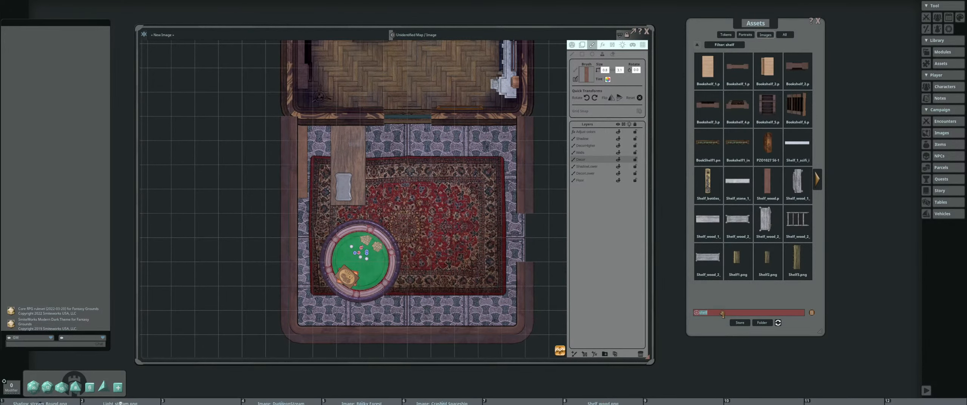
key("BackSpace")
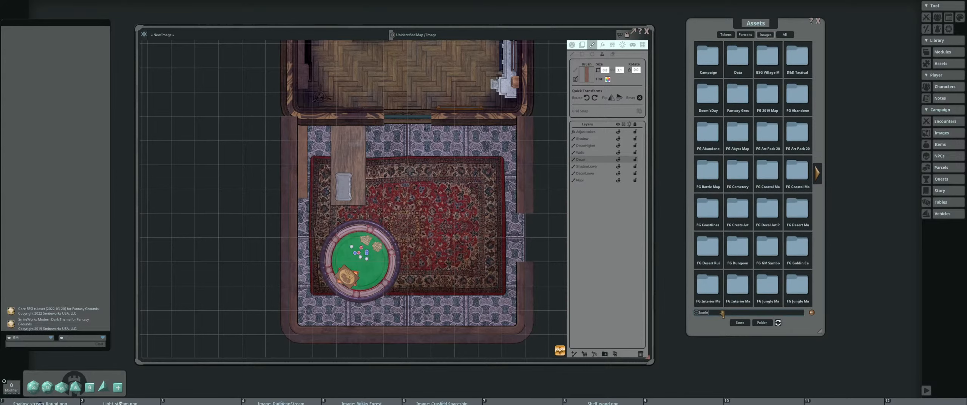
key("Return")
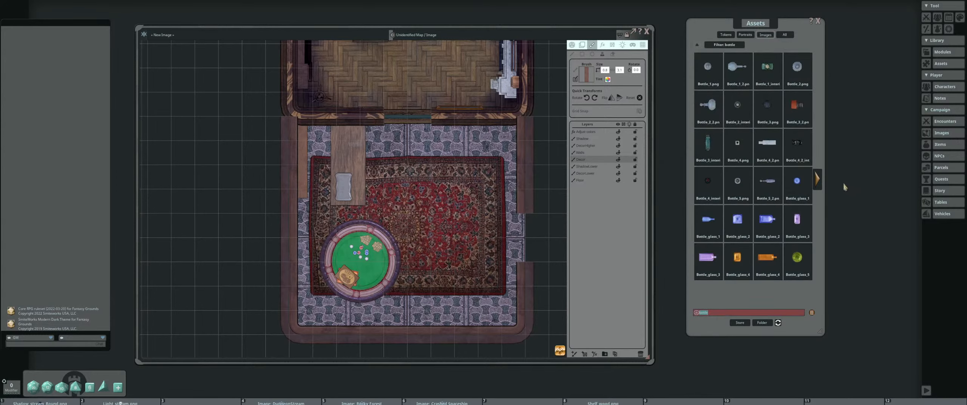
left_click(818, 178)
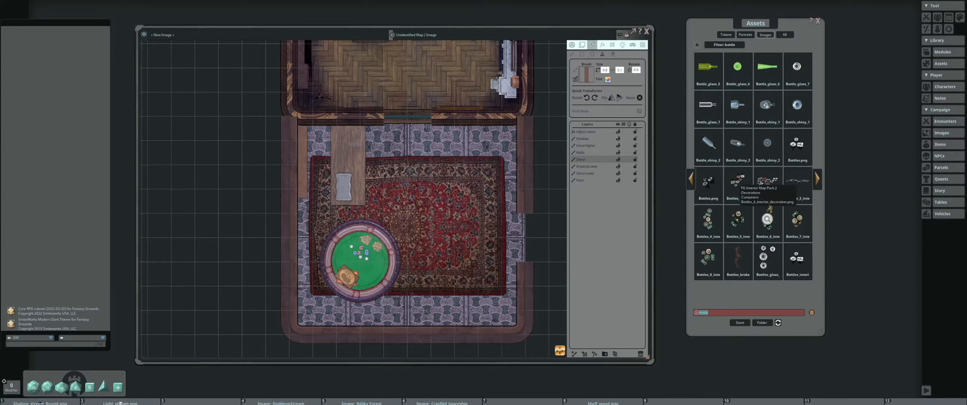
left_click(818, 179)
left_click(692, 181)
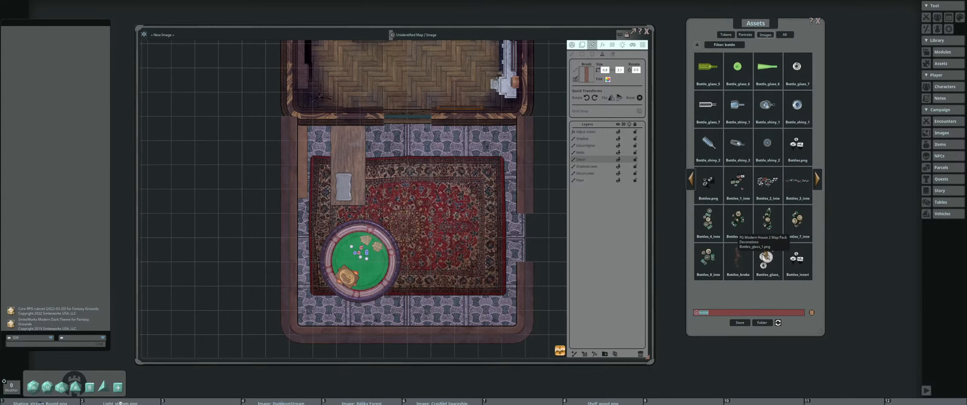
Place the Bottles_glass_1 group, rotated 90 degrees, on the upper end of the wooden counter
scroll(348, 173, "up", 3)
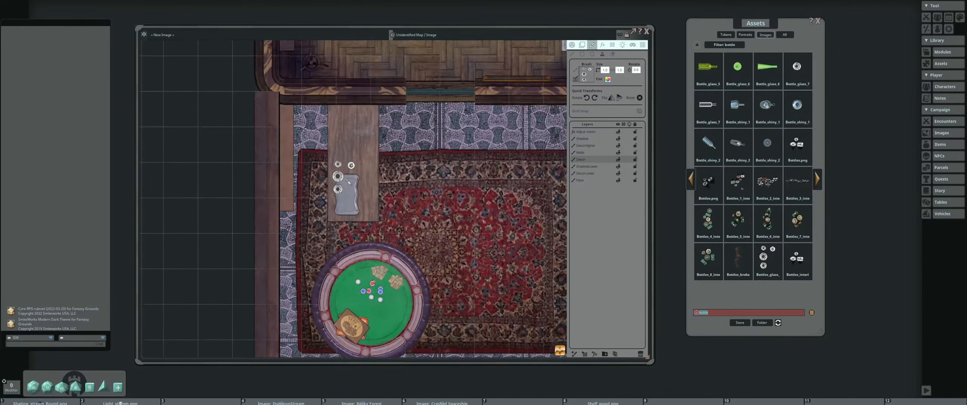
scroll(361, 97, "up", 2)
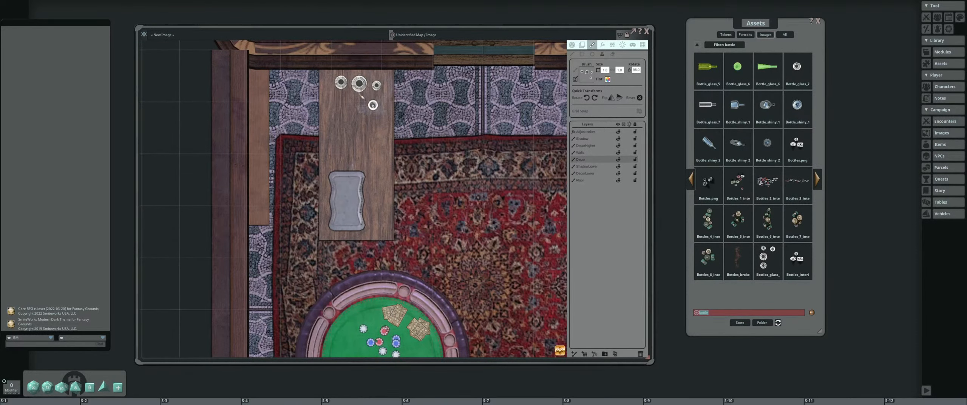
left_click(360, 92)
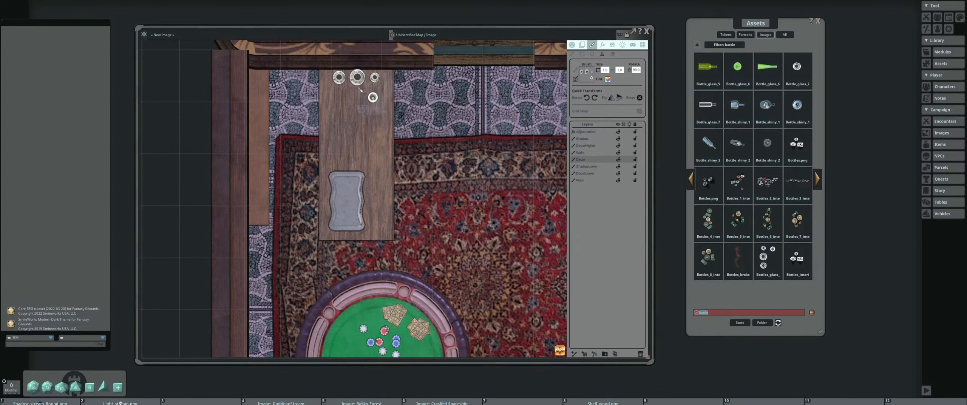
Place two Bottles_4 groups one below the other on the wall shelf, rotating the second 180 degrees and tinting it light blue
scroll(389, 172, "down", 3)
scroll(381, 157, "up", 2)
scroll(453, 179, "up", 1)
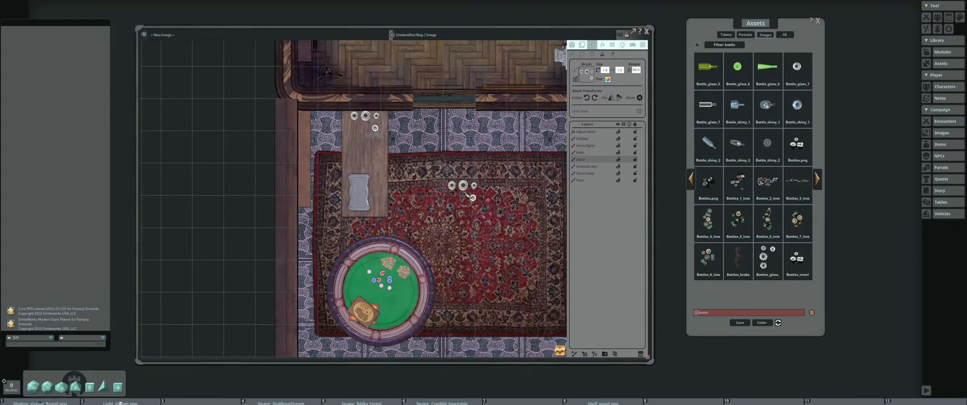
left_click(707, 221)
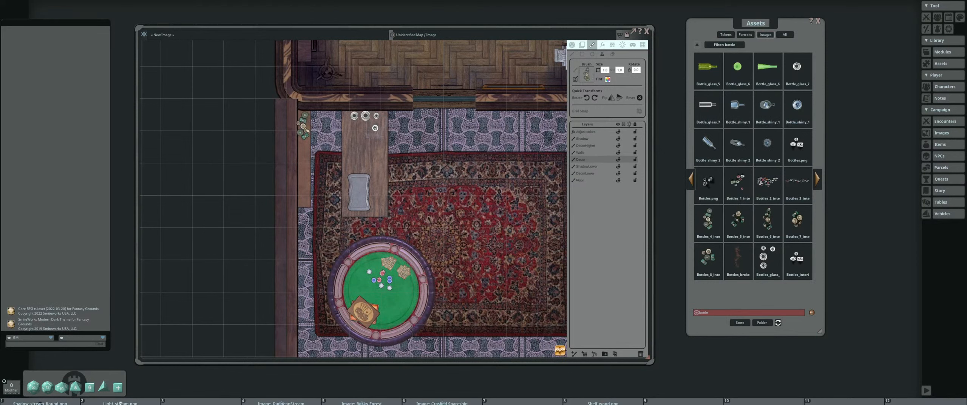
left_click(586, 98)
left_click(586, 98)
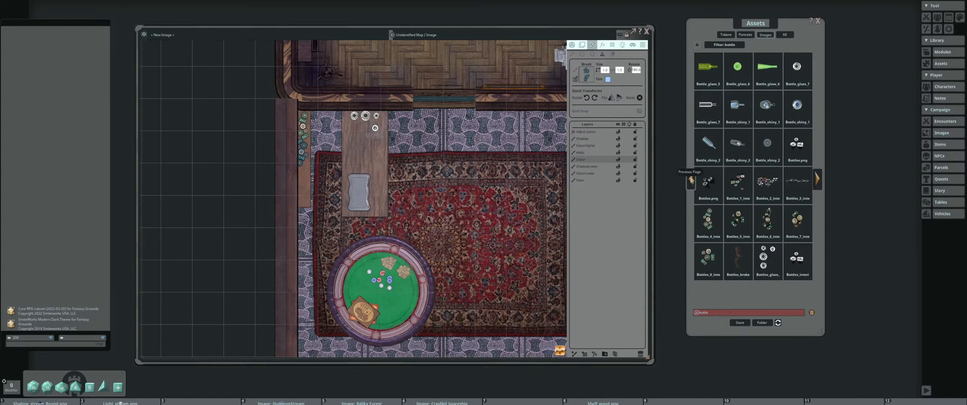
Place two single Bottle_1 images with different rotations on the wall shelf, below the bottle groups
left_click(692, 179)
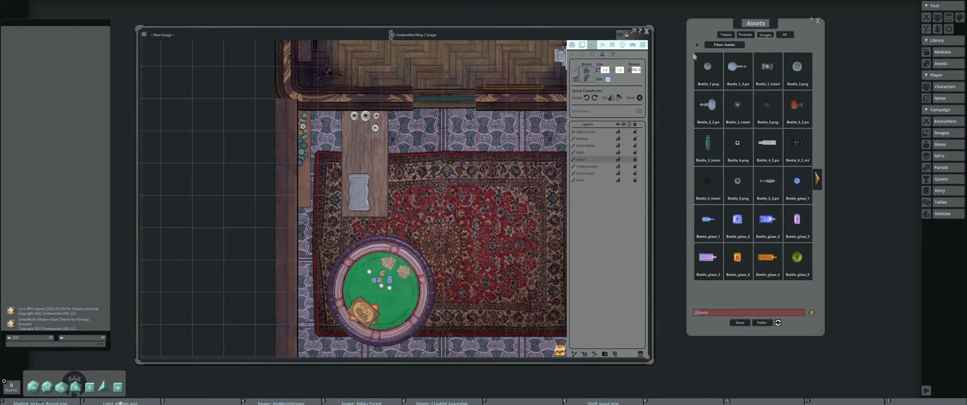
left_click(707, 67)
left_click(304, 174)
scroll(382, 148, "up", 2)
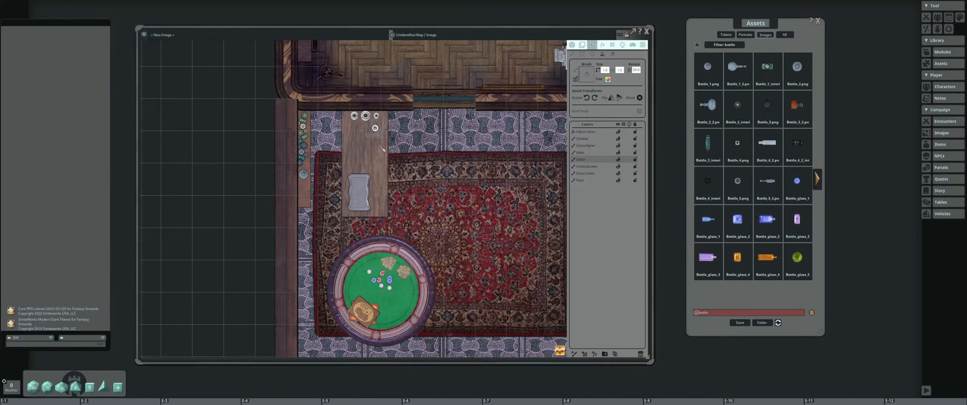
left_click(303, 187)
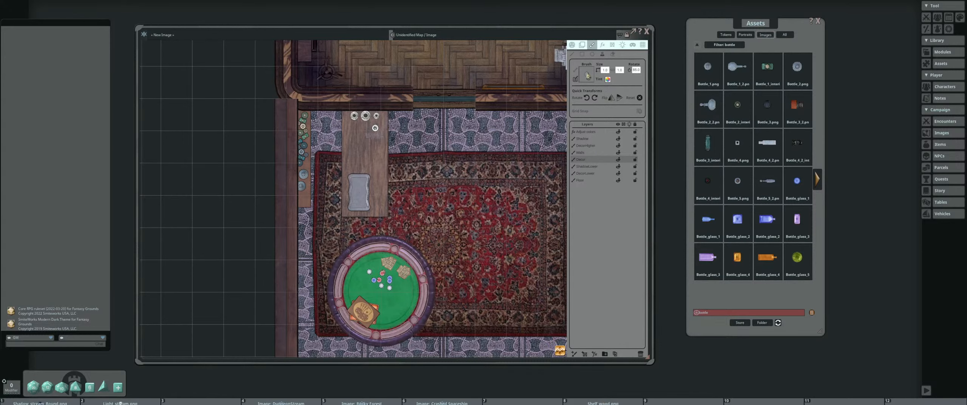
left_click_drag(583, 29, 601, 6)
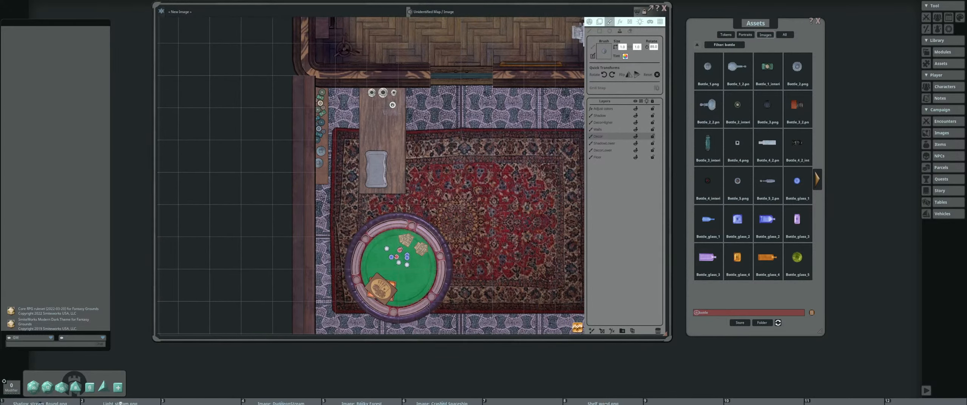
Place a second, resized wooden shelf against the wall so that it partly overlaps the bottles on the first shelf
left_click_drag(620, 50, 605, 53)
left_click_drag(580, 8, 598, 23)
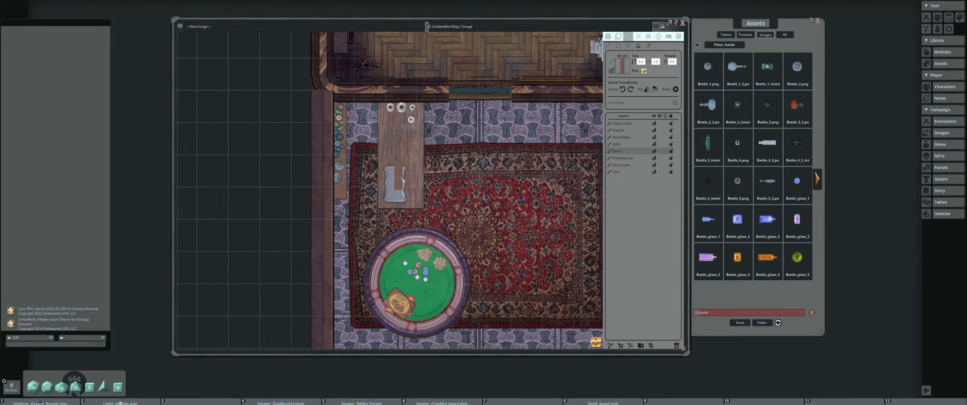
scroll(326, 157, "up", 12)
scroll(327, 157, "down", 3)
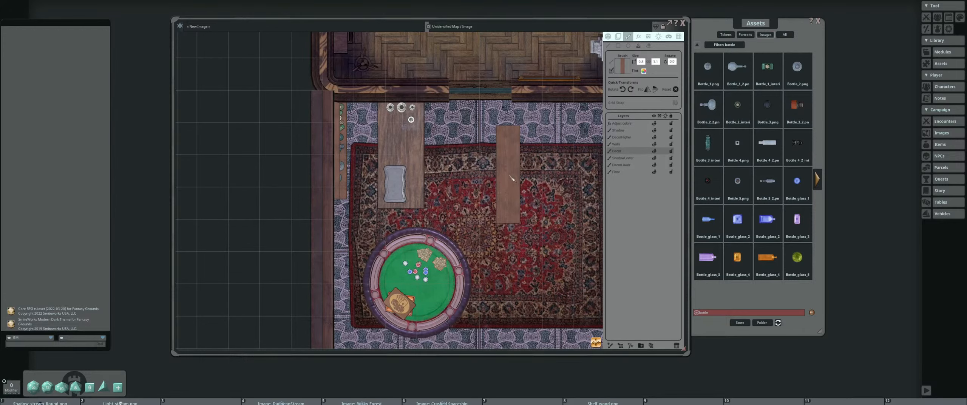
scroll(512, 178, "down", 2)
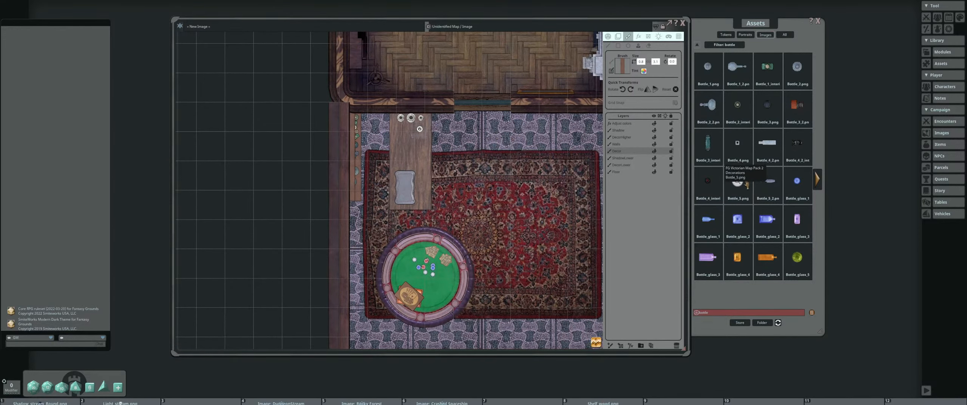
Place a Bottle_5 image near the lower end of the upper wall shelf and a small square-topped bottle just above it
left_click(745, 184)
scroll(390, 192, "up", 2)
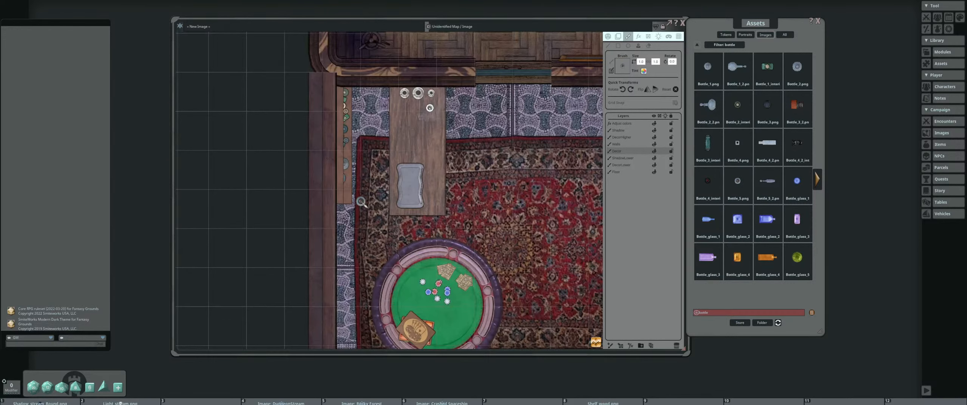
left_click(339, 199)
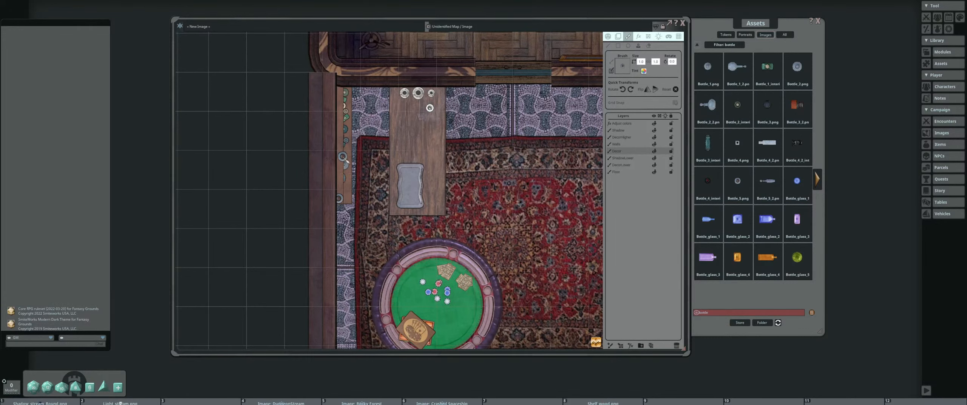
scroll(341, 184, "down", 5)
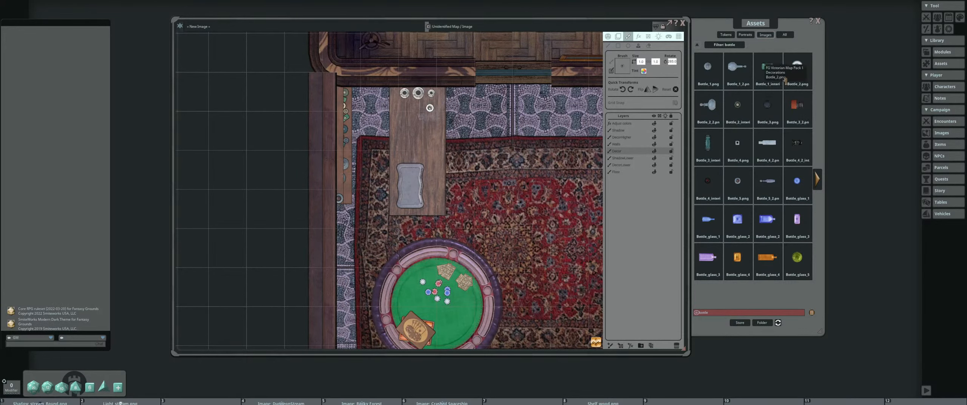
left_click(707, 67)
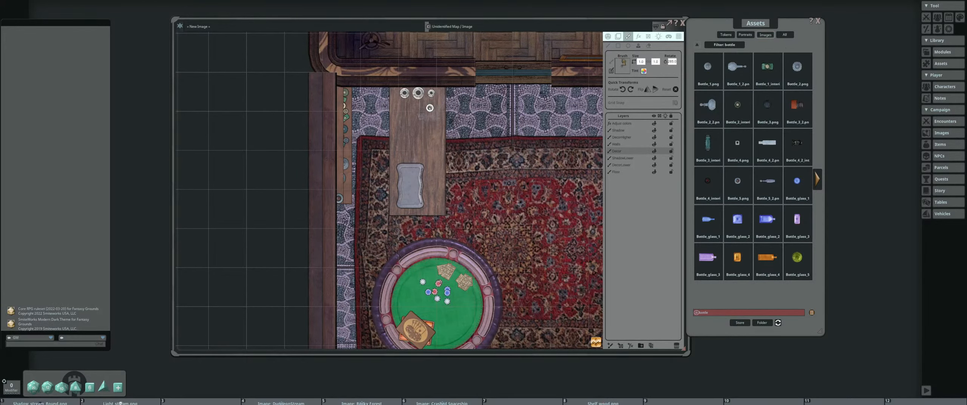
left_click(339, 187)
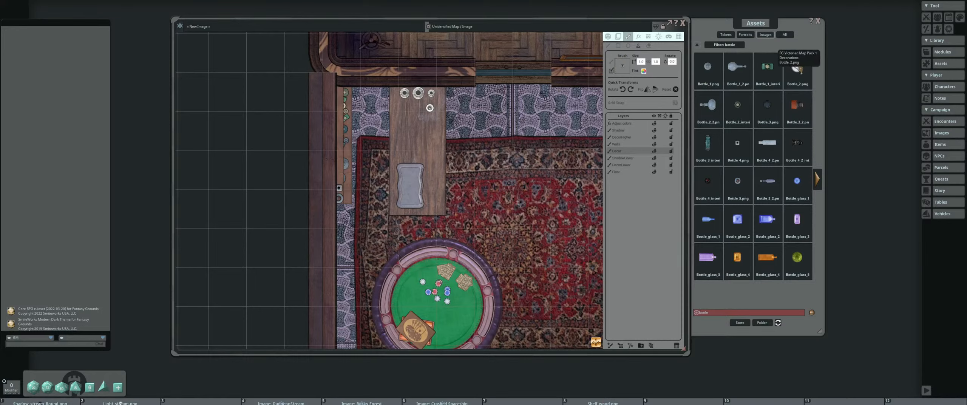
Place a scaled-down Bottle_2 image on the upper wall shelf, above the two small bottles
left_click(797, 66)
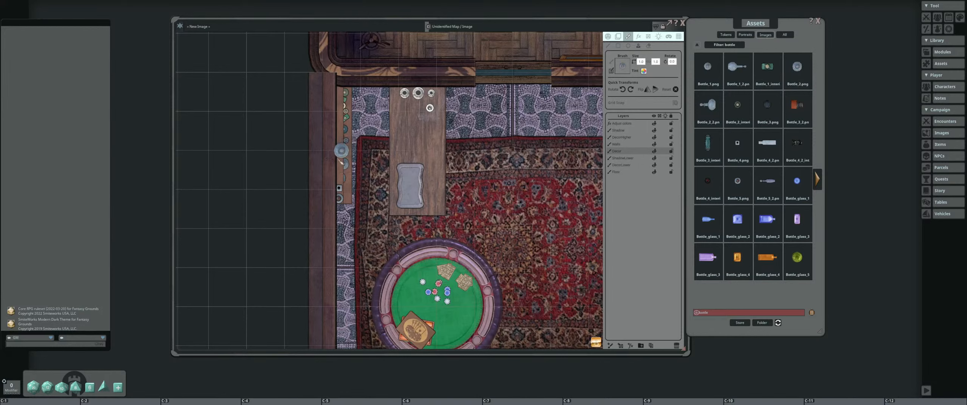
scroll(338, 160, "down", 4)
left_click(336, 178)
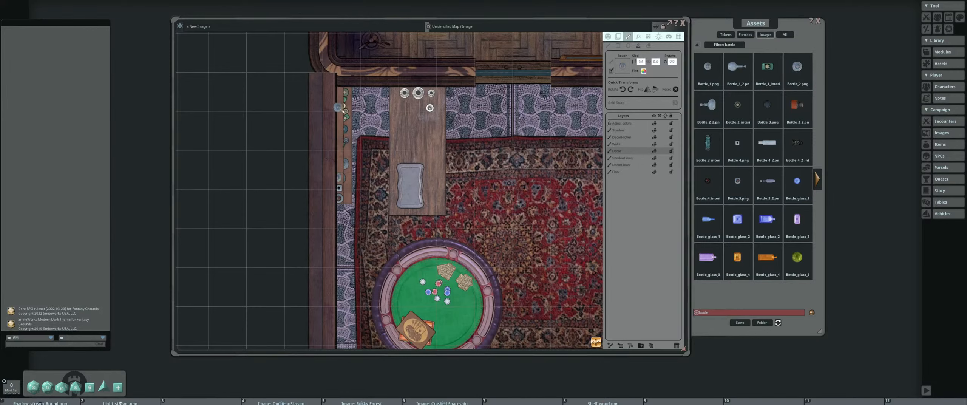
Place a scaled-down, rotated round Bottle_shiny_1 image near the upper end of the wall shelf
left_click(817, 182)
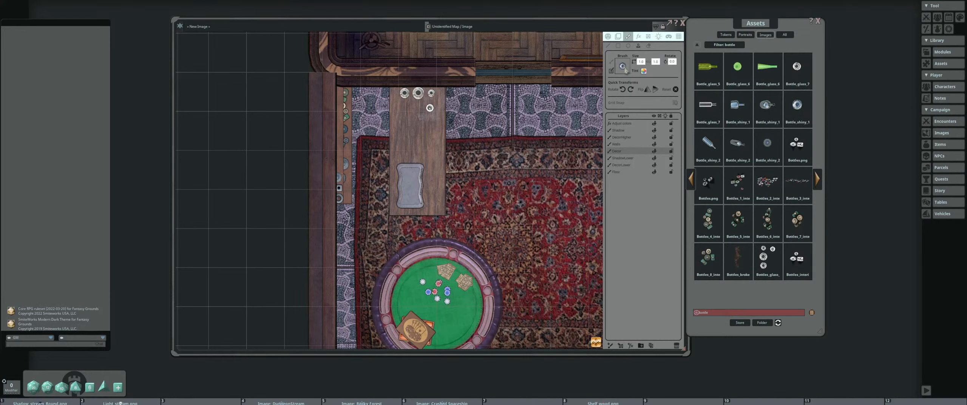
scroll(342, 156, "down", 2)
scroll(341, 123, "up", 2)
scroll(339, 108, "up", 7)
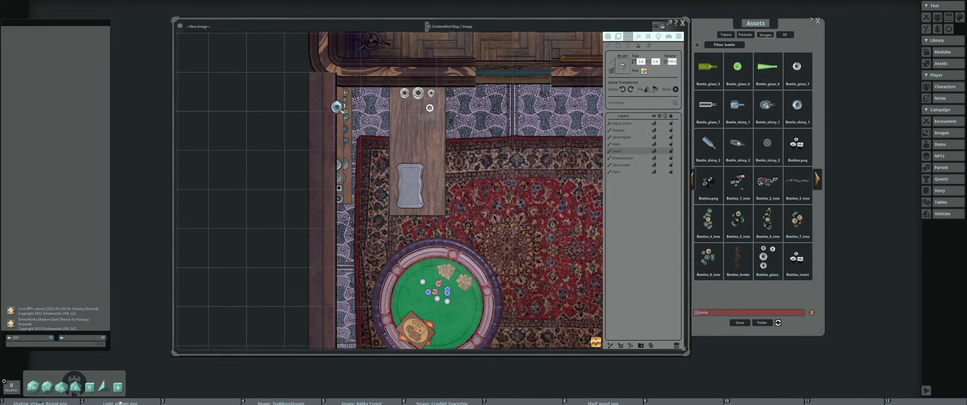
Place another round Bottle_shiny_1 on the wooden counter, just below the glass bottle group
scroll(426, 180, "down", 3)
scroll(416, 170, "up", 1)
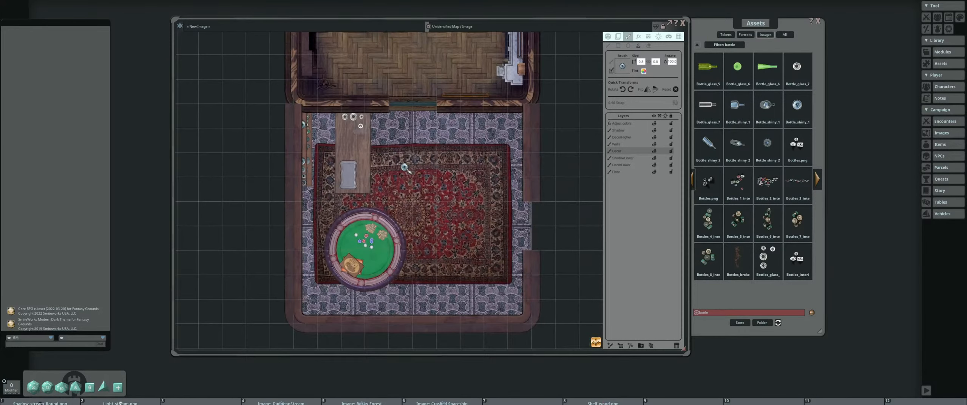
scroll(353, 130, "up", 3)
left_click(353, 124)
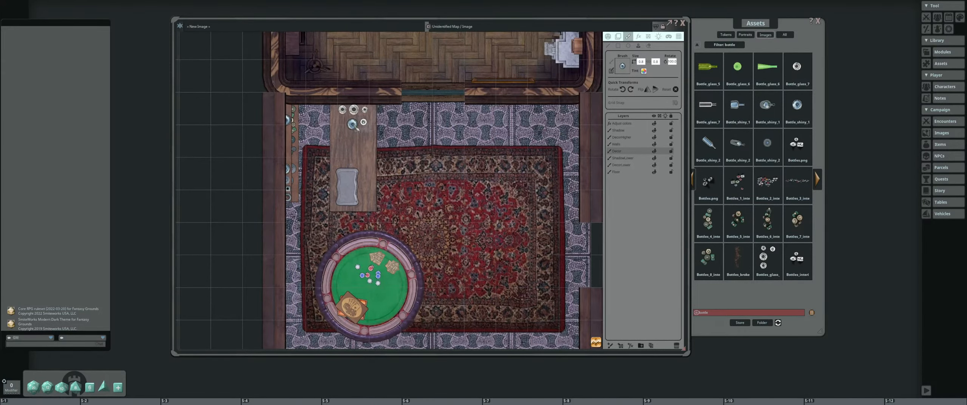
scroll(382, 160, "up", 1)
left_click_drag(367, 167, 356, 145)
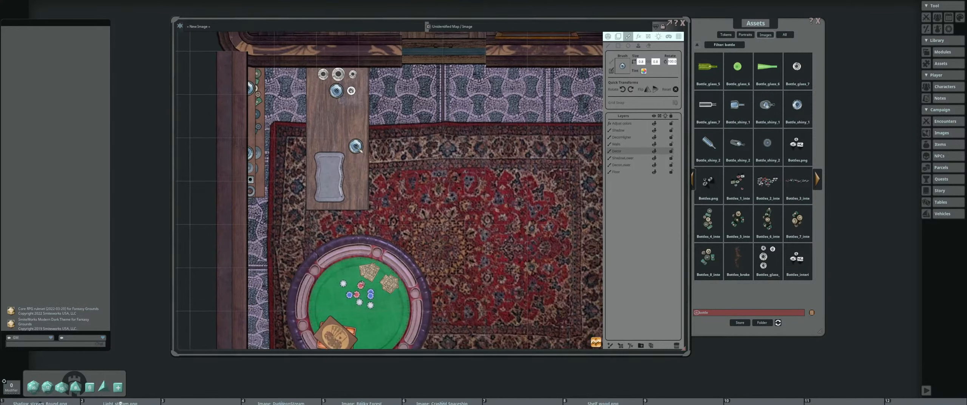
Search the image assets for "glass" and place the blue round Bottle_glass_1 on the counter beside the shiny bottle
double_click(719, 312)
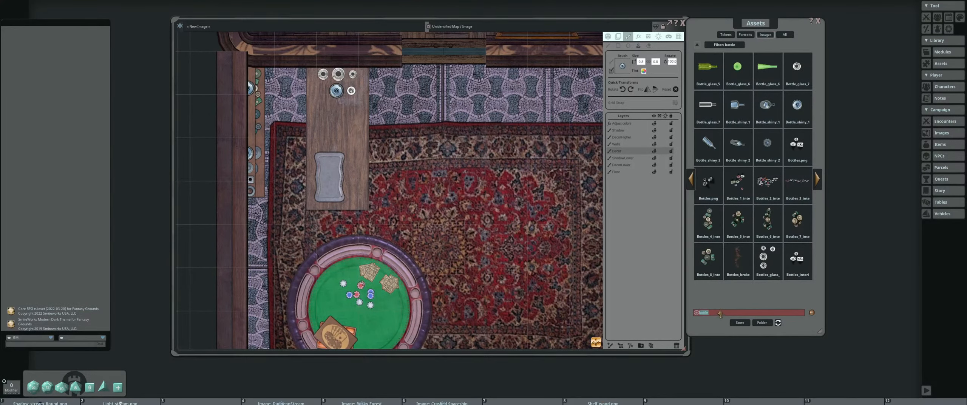
key("Return")
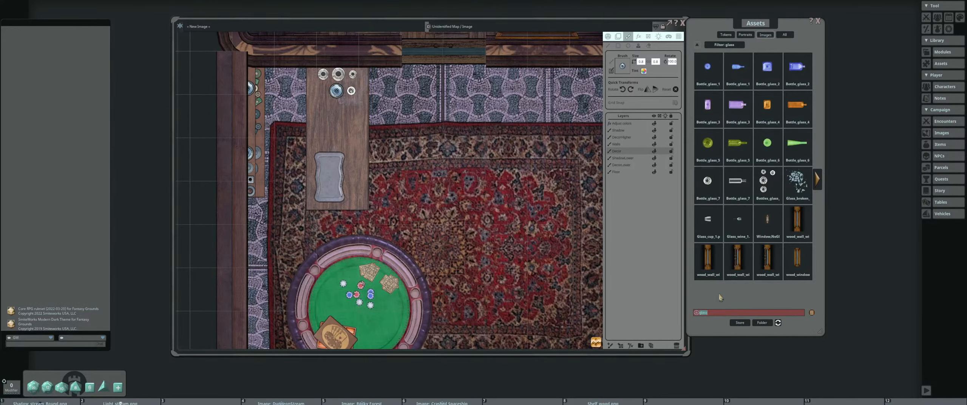
left_click_drag(733, 21, 753, 29)
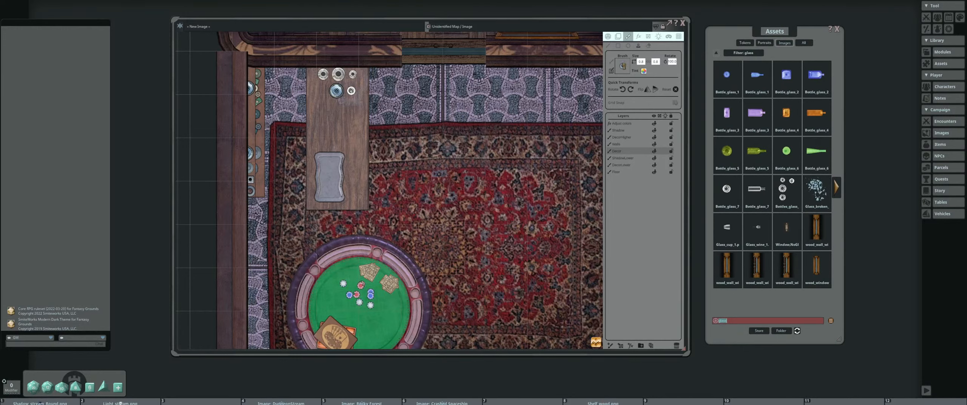
left_click(726, 75)
left_click(320, 92)
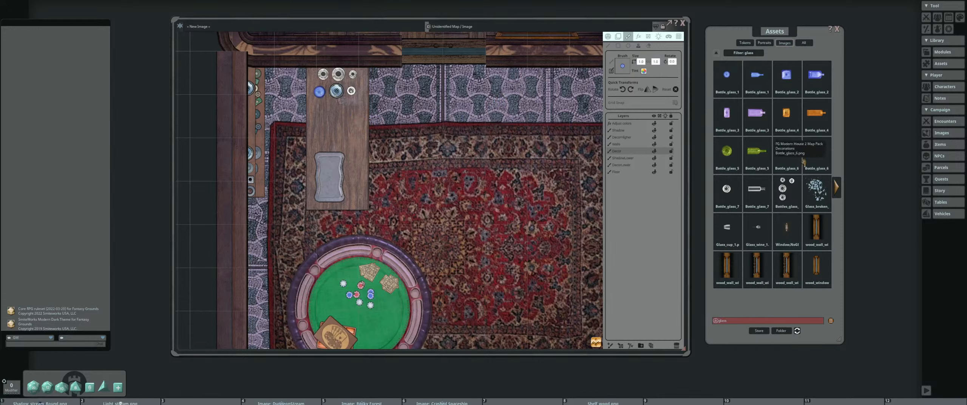
Browse the glass results and place a scaled-down, rotated Bottle_glass_7 below the other bottles on the counter
left_click(838, 191)
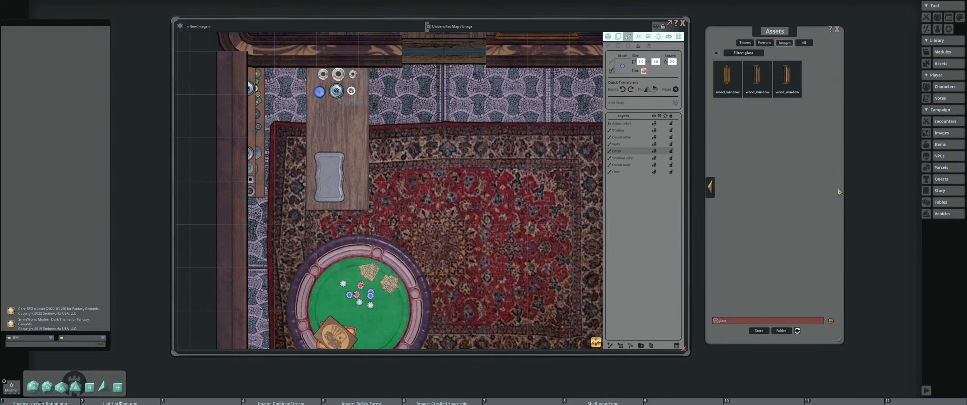
left_click(710, 186)
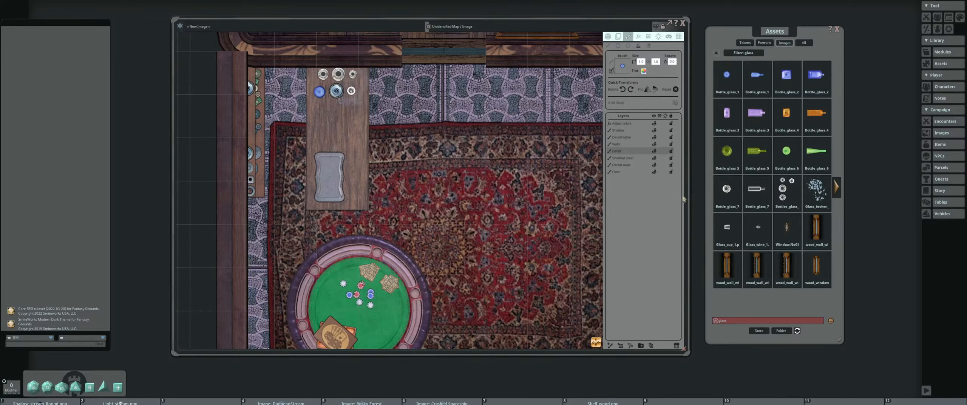
left_click(727, 189)
scroll(332, 110, "up", 13)
scroll(365, 92, "down", 5)
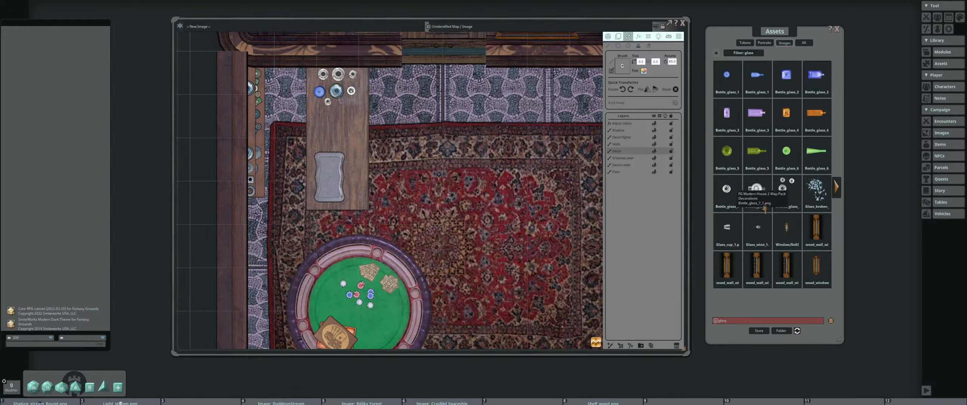
Search the image assets for "cup" and place a scaled-down, rotated Cup_1 on the upper corner of the tray
left_click(757, 227)
left_click(543, 129)
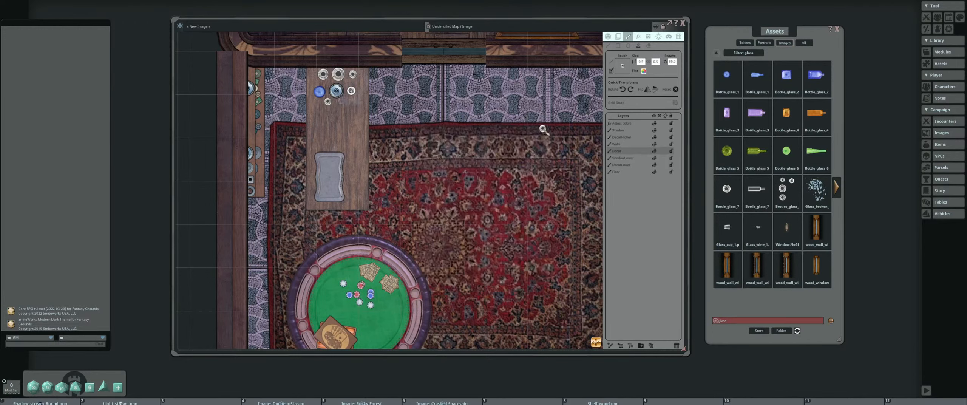
double_click(755, 320)
type("cup")
key("Return")
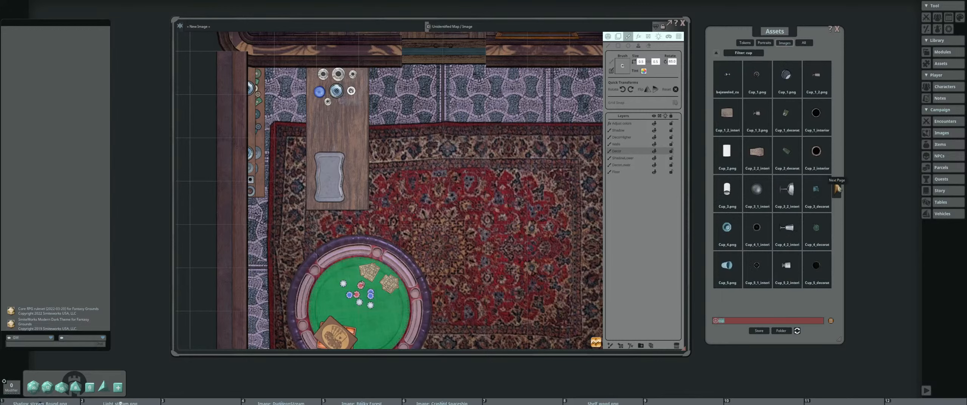
left_click(837, 189)
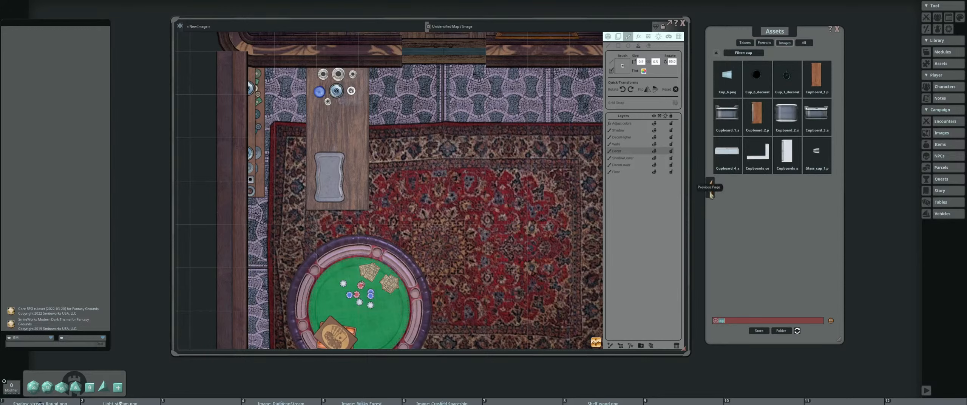
left_click(710, 191)
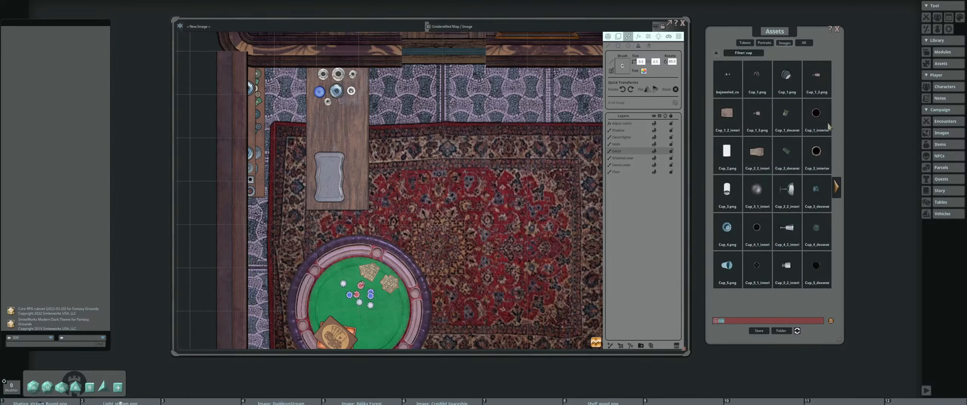
left_click(787, 75)
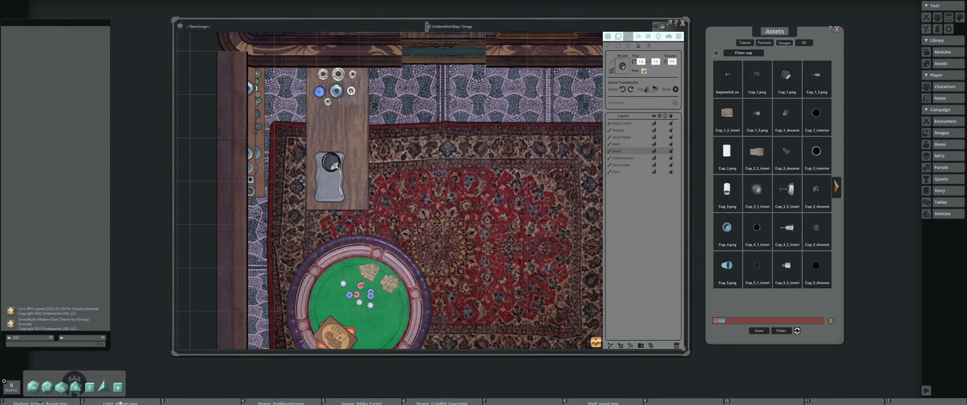
scroll(335, 166, "down", 5)
left_click(326, 162)
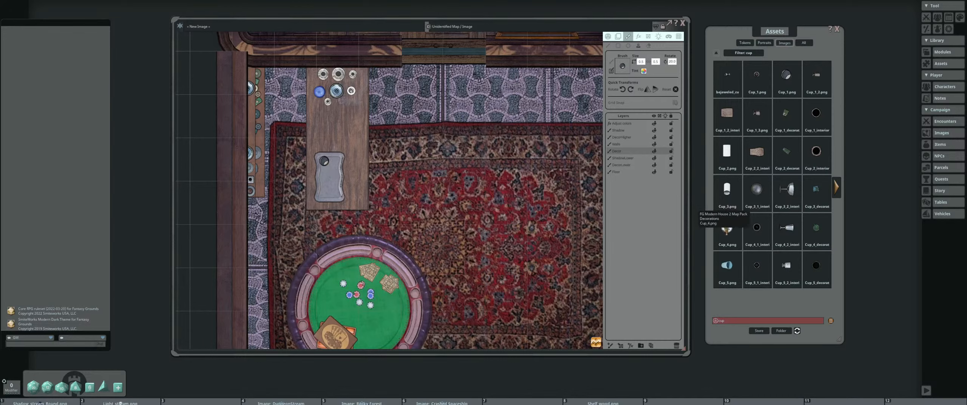
Place a scaled-down Cup_4 beside the first cup on the tray and three scaled-down Cup_5_1_interior_decoration cups below them
scroll(327, 181, "down", 5)
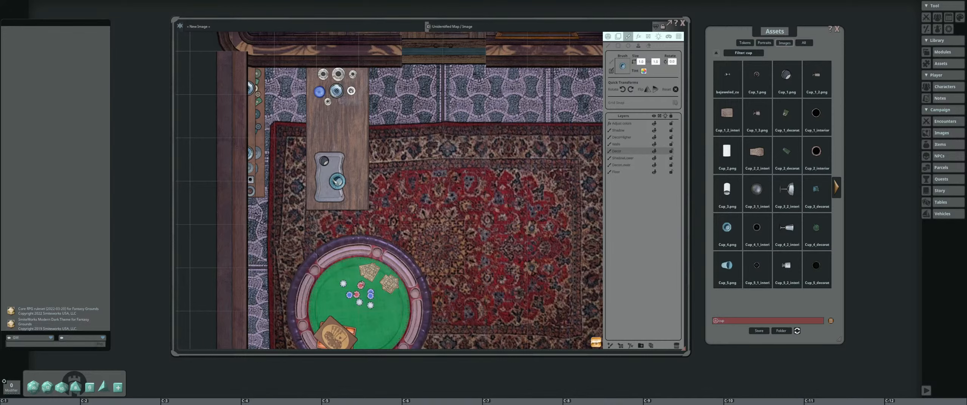
scroll(334, 159, "up", 2)
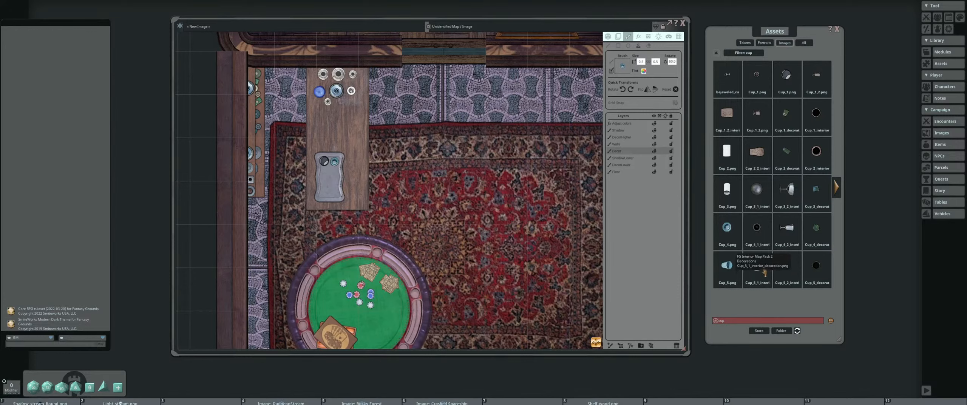
left_click(763, 271)
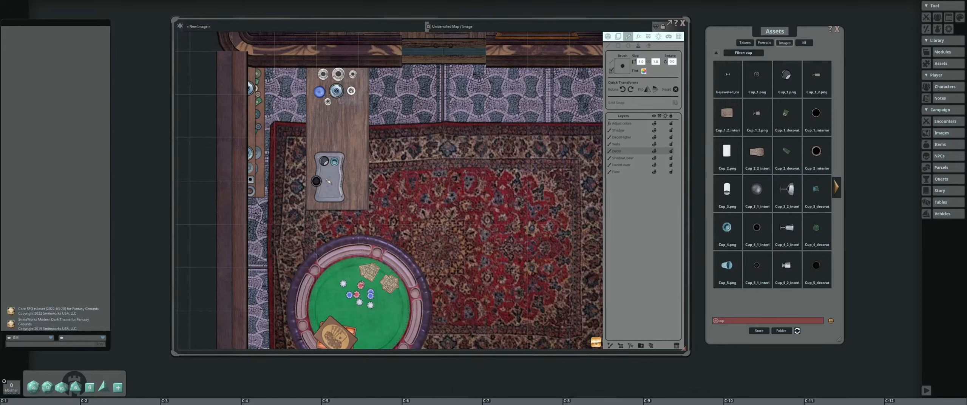
scroll(328, 180, "down", 2)
left_click(326, 175)
scroll(337, 179, "down", 5)
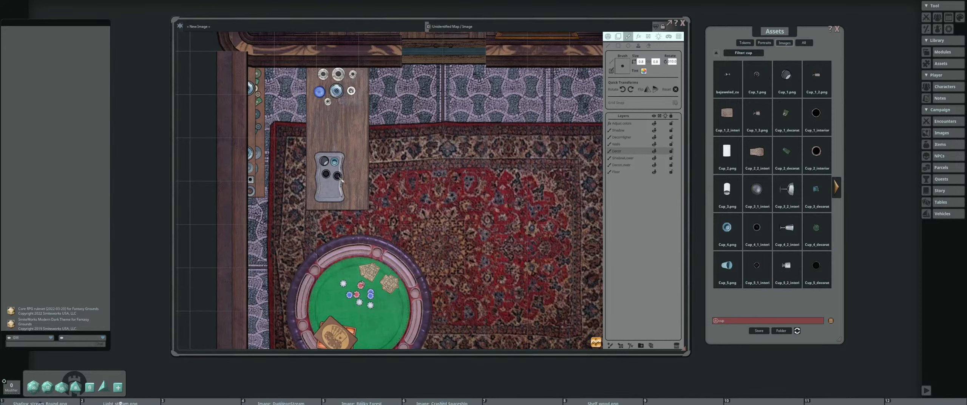
left_click(336, 180)
left_click(324, 189)
Search the image assets for "cloth"
scroll(412, 207, "down", 4)
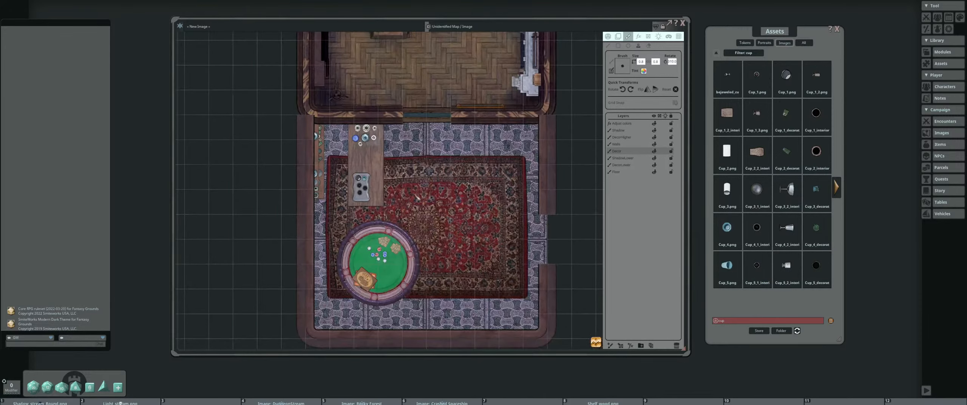
scroll(380, 215, "up", 3)
left_click_drag(407, 225, 391, 227)
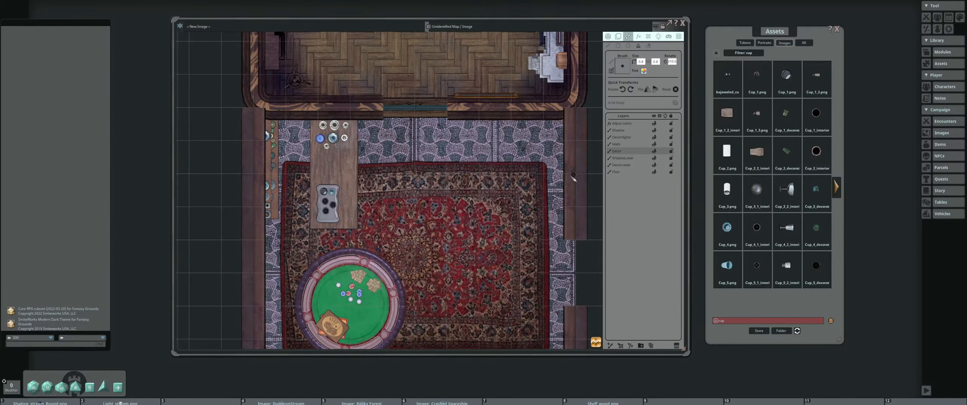
left_click(746, 320)
key("Return")
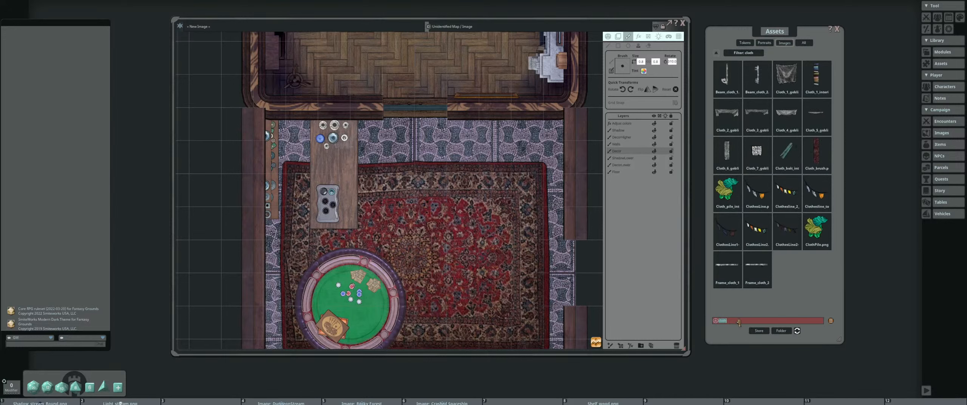
Search the image assets for "towel" and place a rotated Towel_rack_1 on the lower decor layer along the counter's left edge
key("Return")
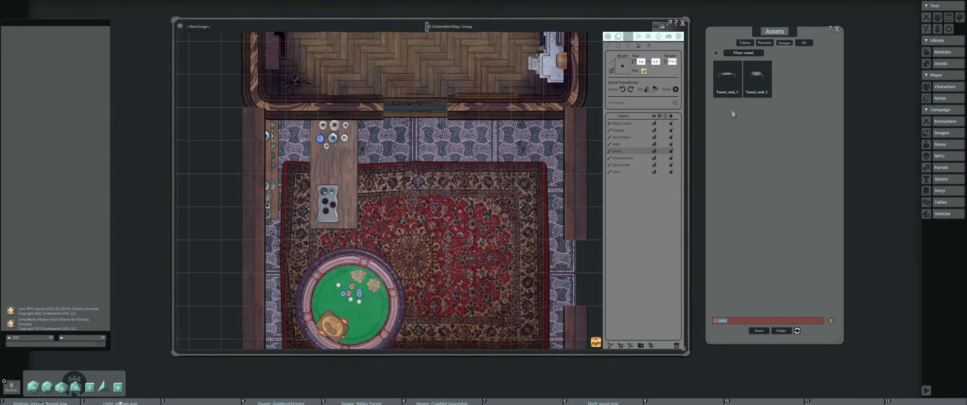
left_click_drag(732, 80, 621, 67)
scroll(308, 162, "down", 5)
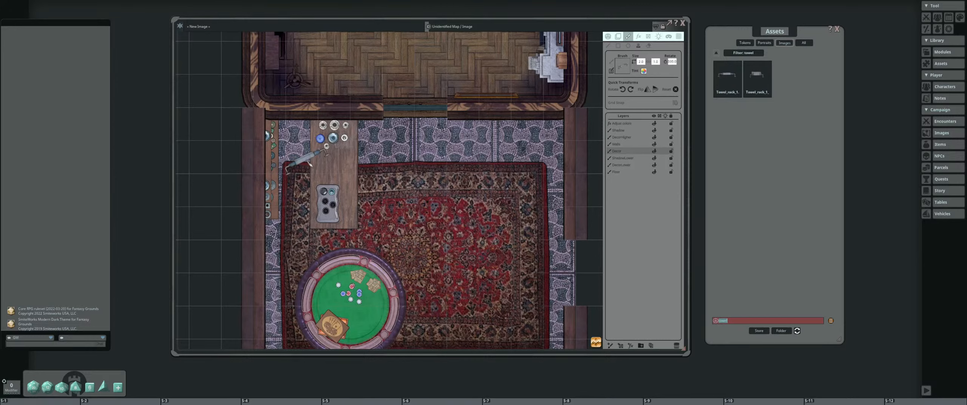
scroll(309, 163, "down", 13)
left_click(622, 164)
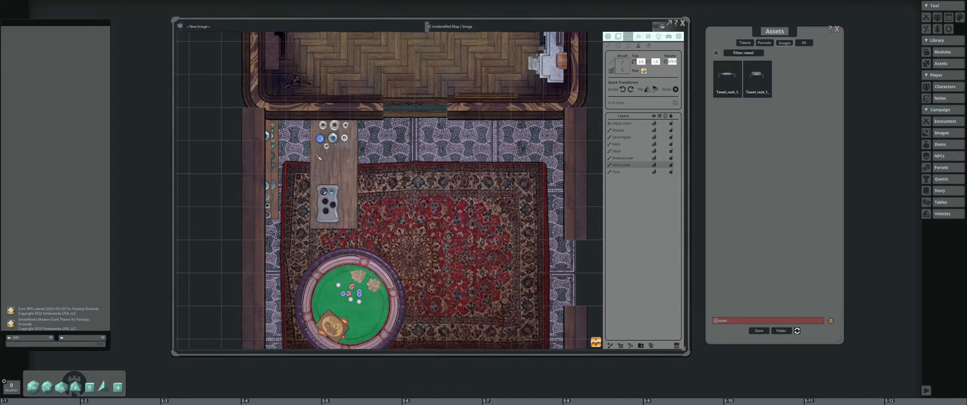
left_click(317, 151)
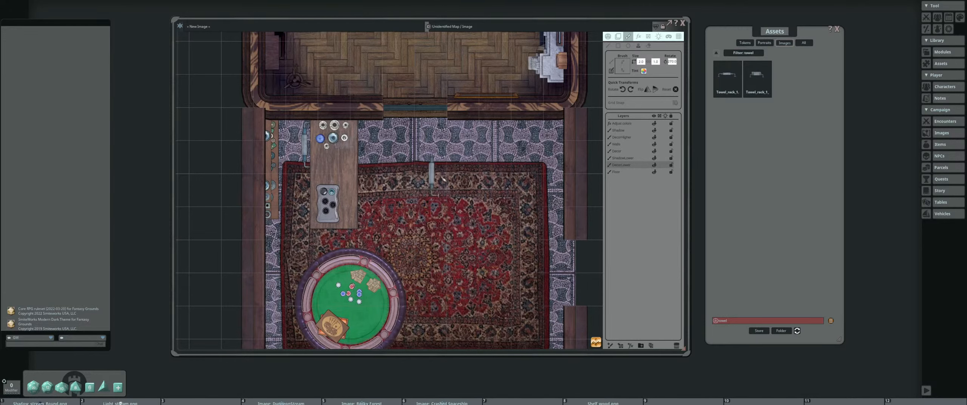
scroll(440, 180, "down", 3)
scroll(393, 193, "up", 3)
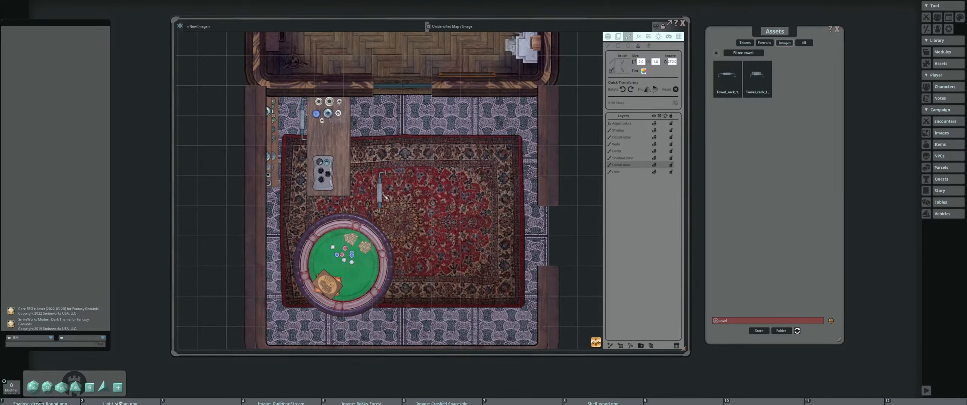
scroll(389, 193, "down", 2)
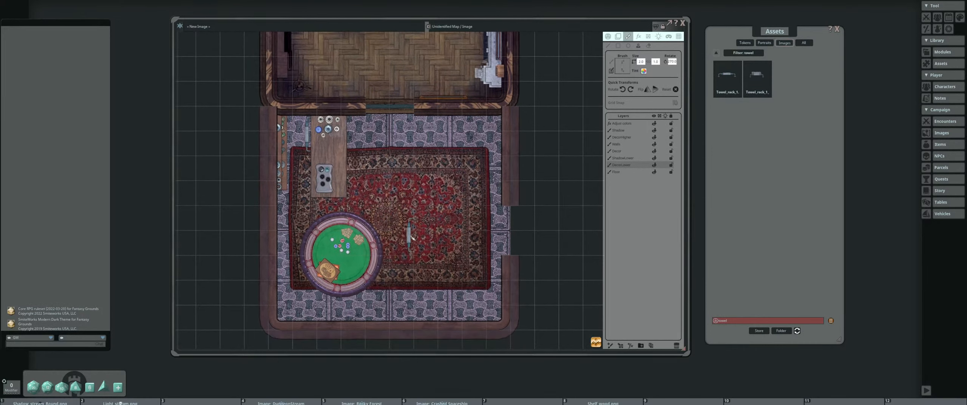
scroll(412, 236, "up", 1)
scroll(437, 211, "down", 2)
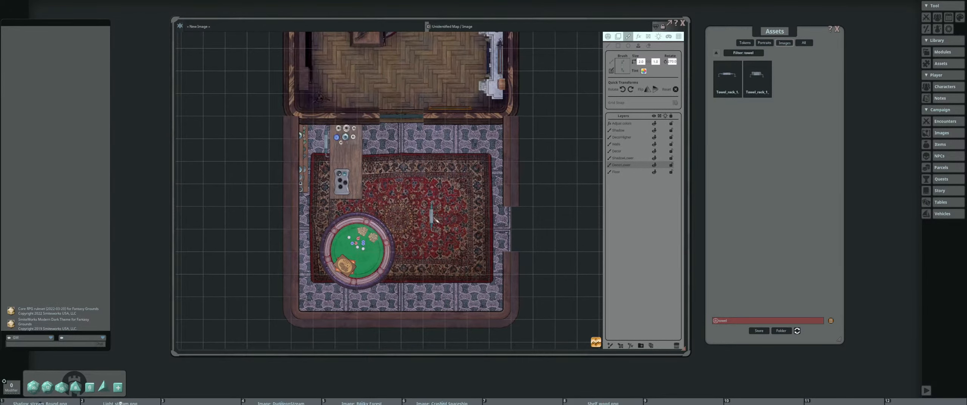
Search the image assets for "chair", browse the results and pick Chair_7.png as the brush
double_click(744, 322)
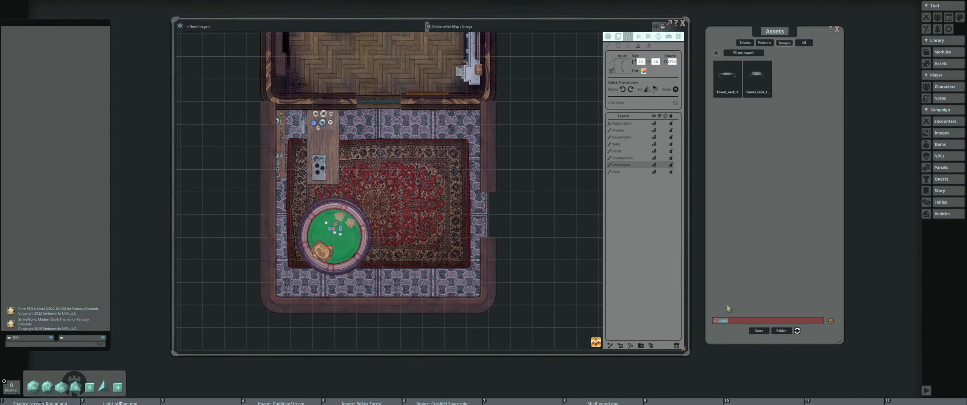
key("Return")
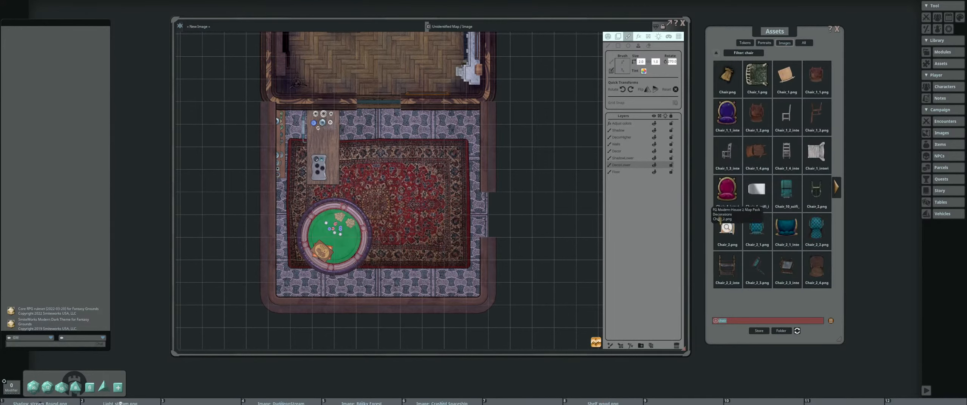
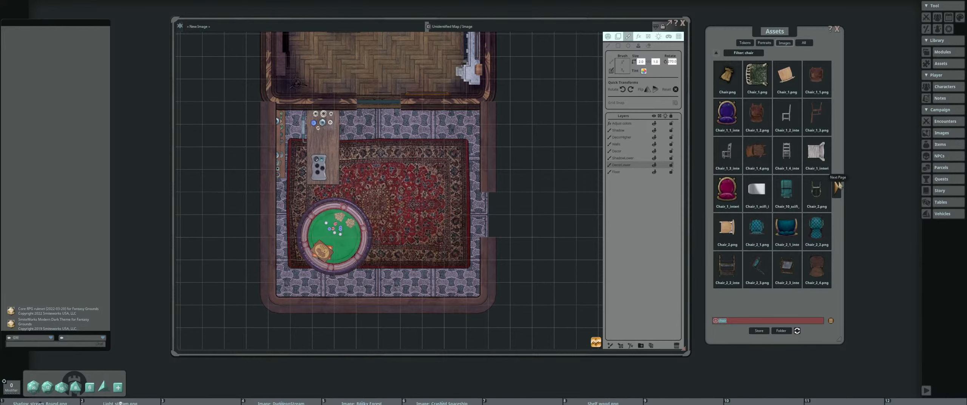
left_click(838, 185)
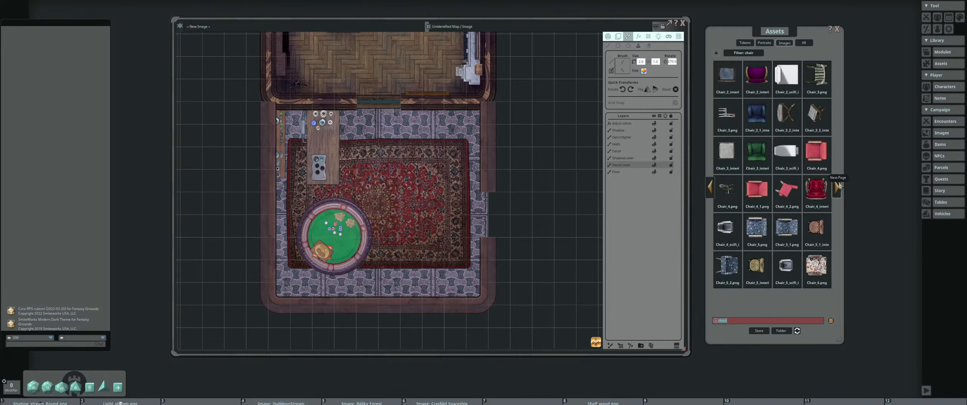
left_click(838, 187)
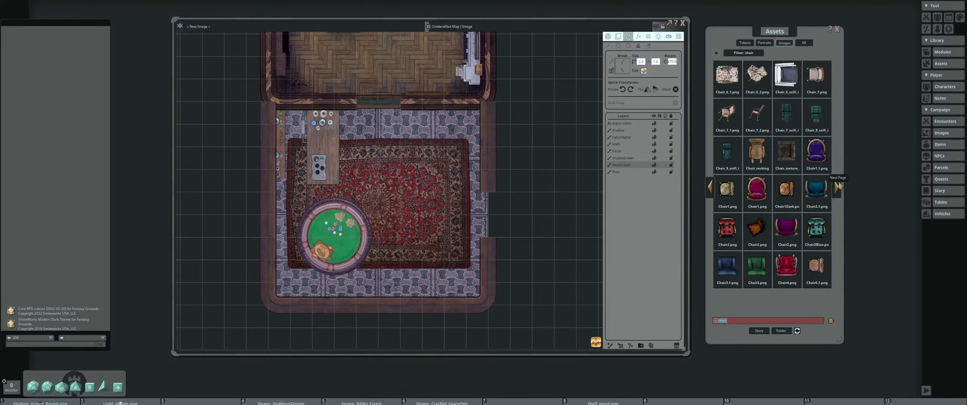
left_click(817, 78)
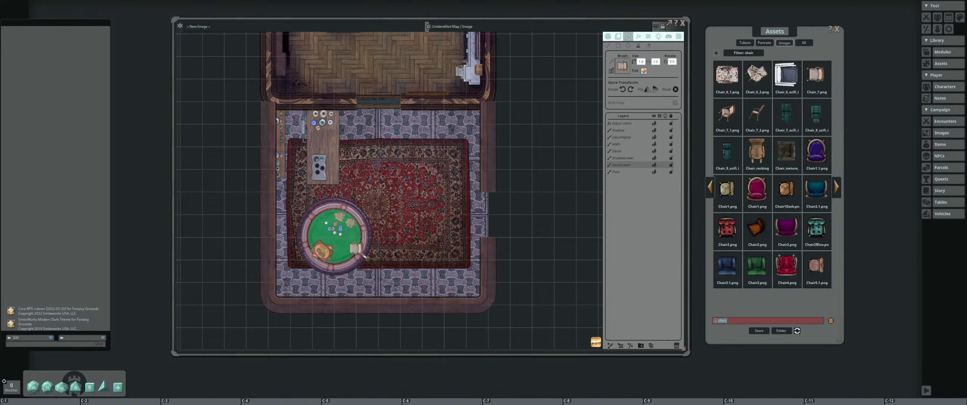
Enlarge and rotate the chair brush and tint it pale lavender, clearing the asset filter
scroll(363, 255, "up", 4)
scroll(374, 264, "down", 2)
scroll(375, 266, "up", 4)
scroll(373, 266, "up", 5)
scroll(370, 270, "up", 4)
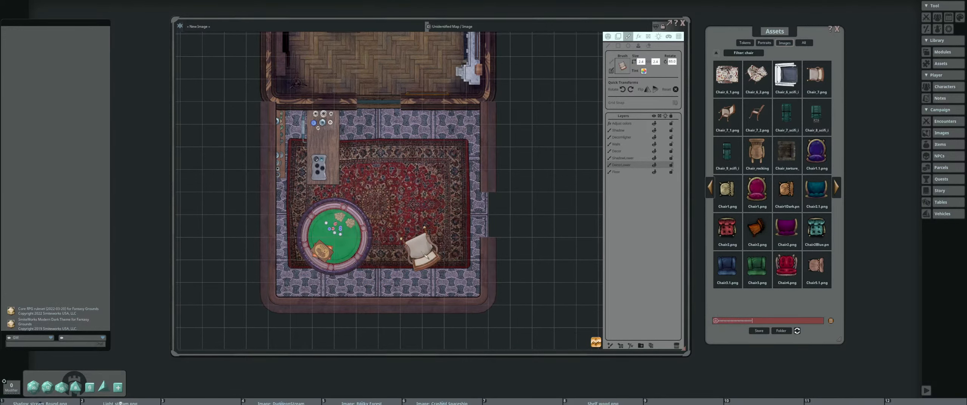
scroll(426, 256, "down", 1)
type("ggggggggggggggggg")
scroll(410, 240, "up", 3)
left_click_drag(410, 240, 414, 215)
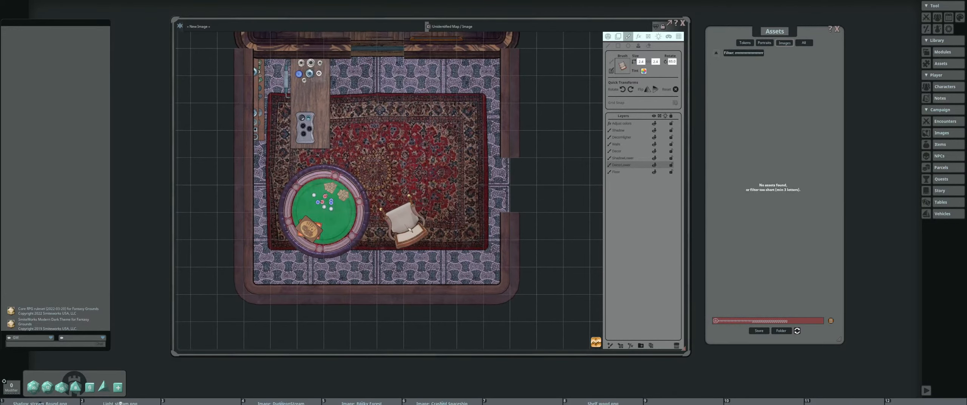
left_click(760, 55)
scroll(428, 225, "down", 3)
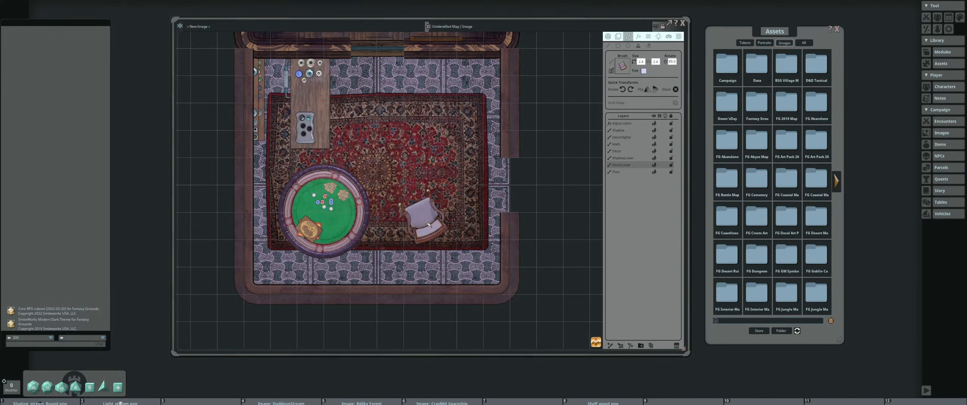
Rotate the tinted chair to face the round game table and place it at the table's lower-right edge
scroll(428, 224, "down", 2)
scroll(368, 260, "down", 5)
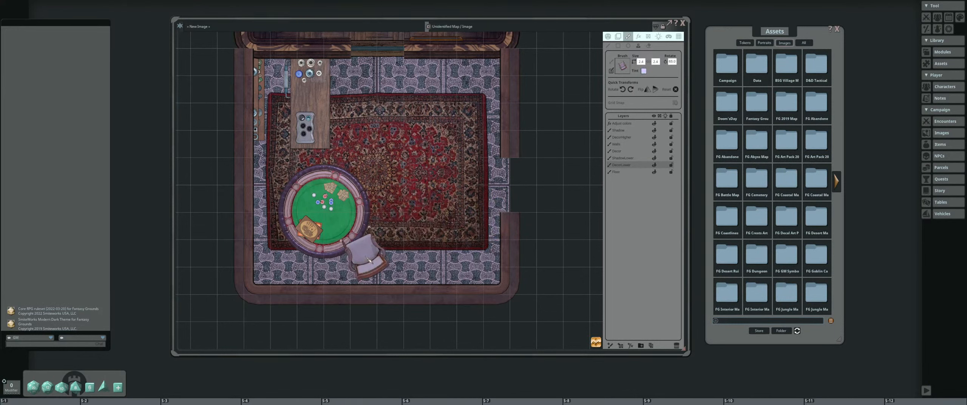
scroll(368, 261, "up", 2)
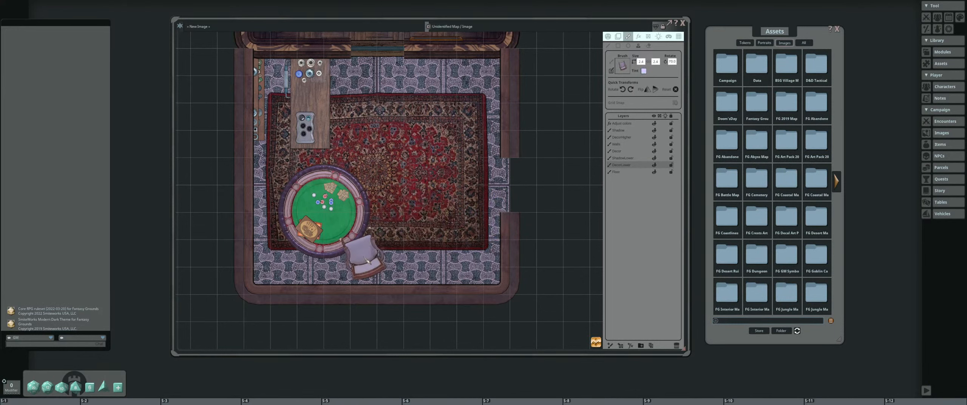
scroll(367, 259, "up", 5)
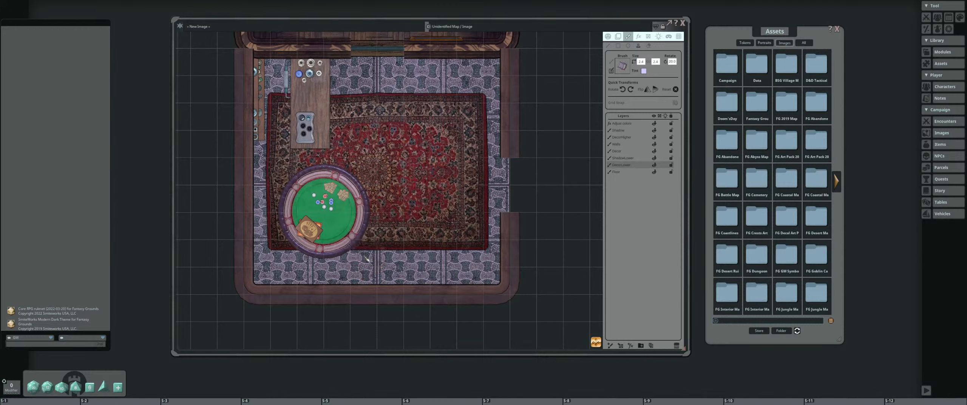
left_click(377, 252)
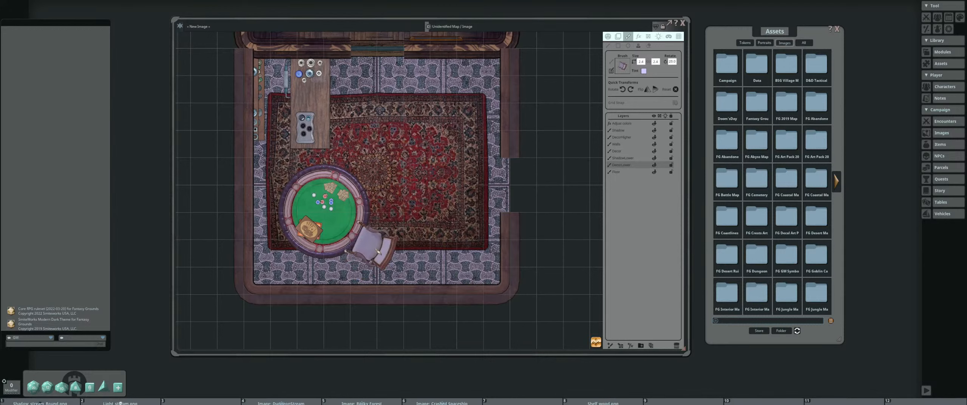
Place a second rotated chair at the lower-left edge of the game table, facing its centre
scroll(299, 260, "down", 5)
scroll(301, 263, "down", 4)
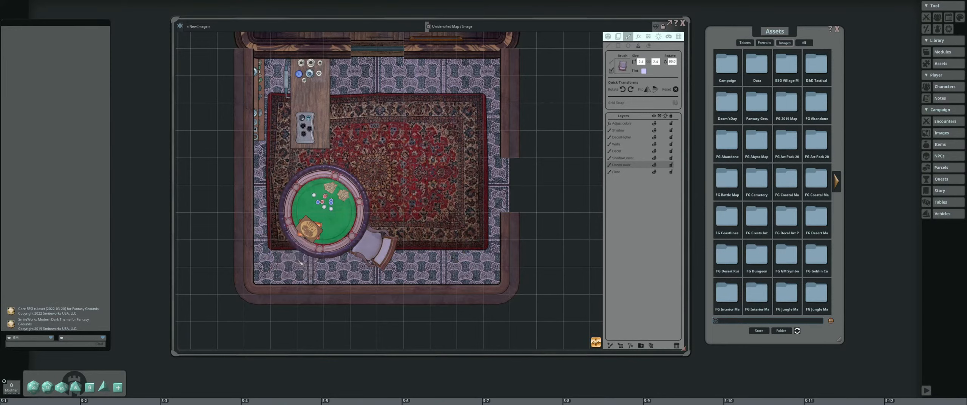
scroll(293, 261, "down", 2)
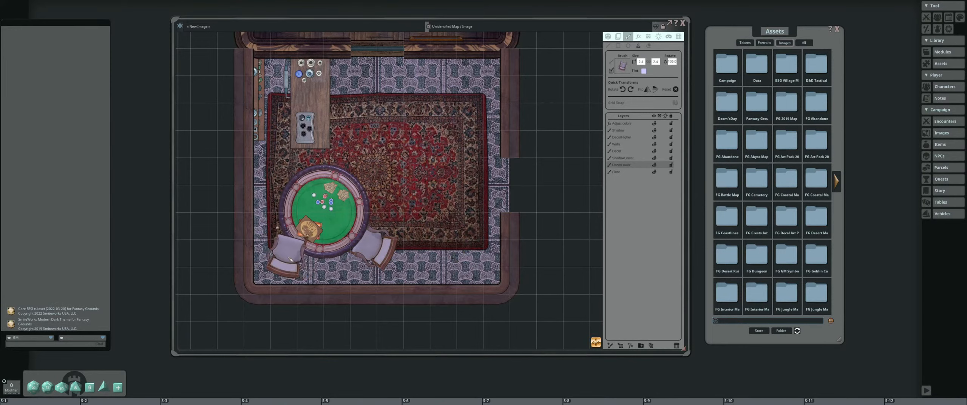
scroll(291, 259, "down", 1)
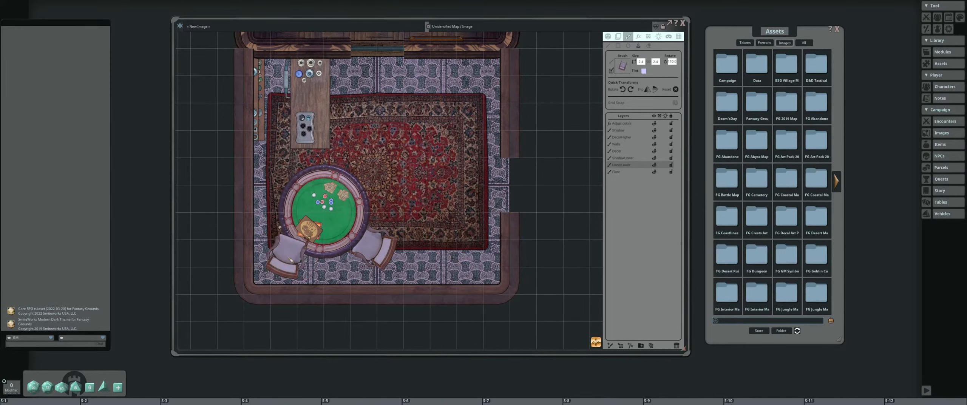
Place a third rotated chair at the upper-right edge of the game table, facing its centre
scroll(292, 259, "down", 4)
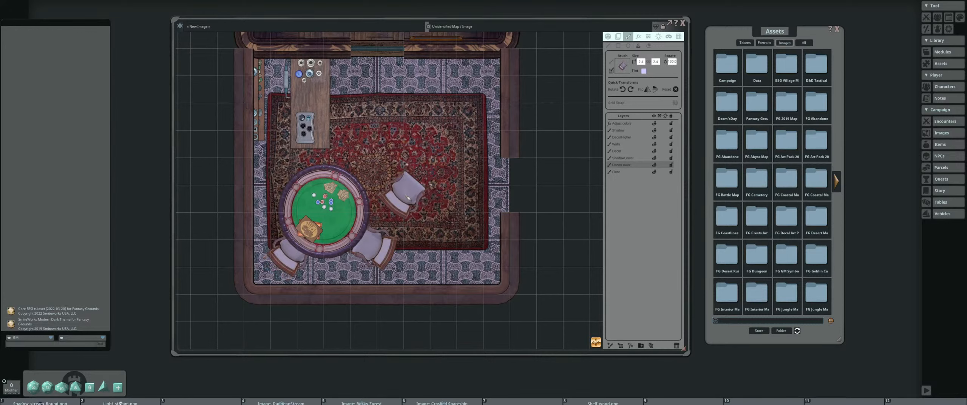
scroll(391, 202, "up", 20)
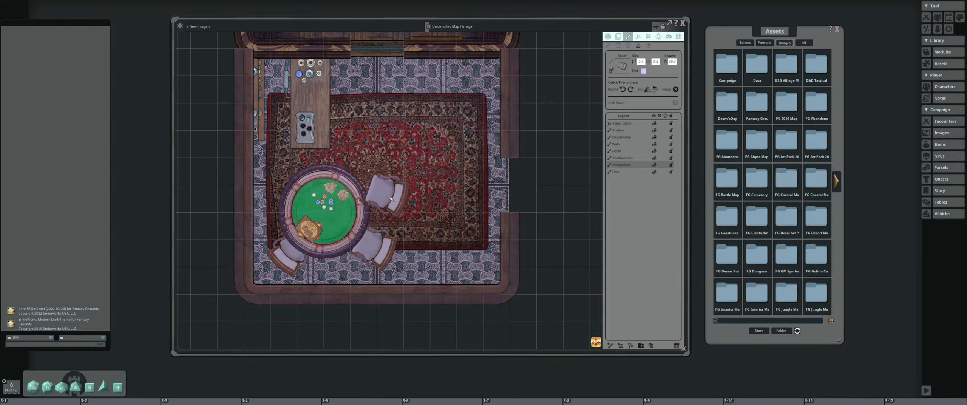
scroll(391, 198, "up", 17)
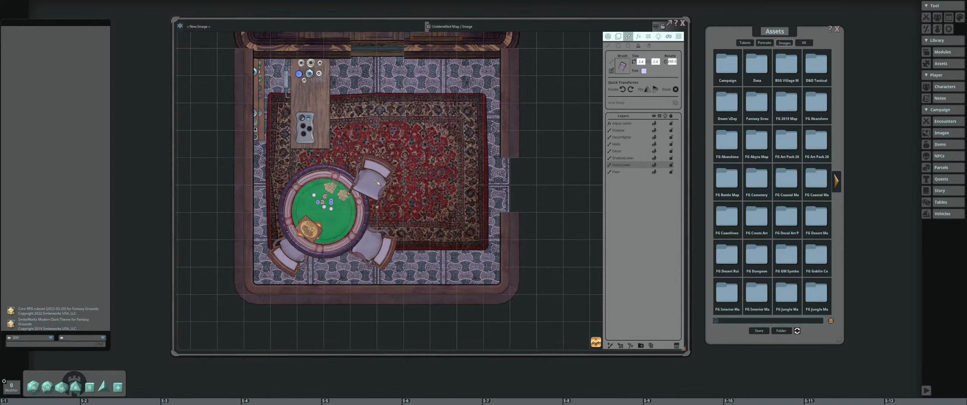
left_click(377, 183)
Place a fourth rotated chair at the upper-left edge of the game table, facing its centre
scroll(291, 193, "up", 16)
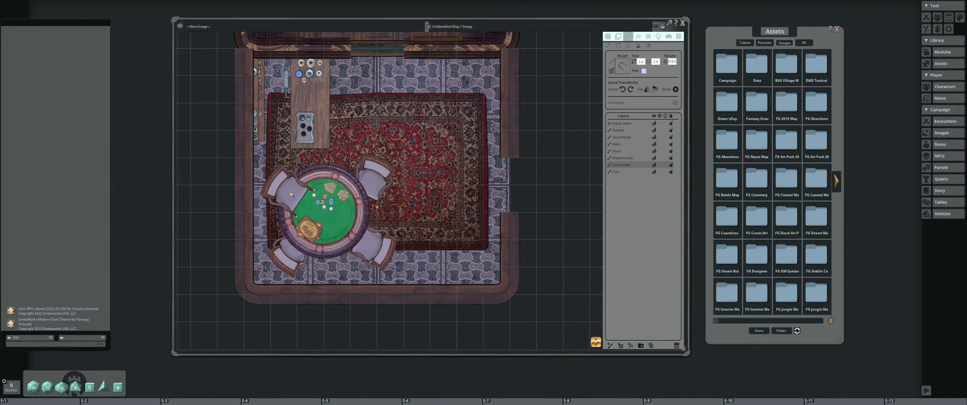
scroll(290, 193, "up", 1)
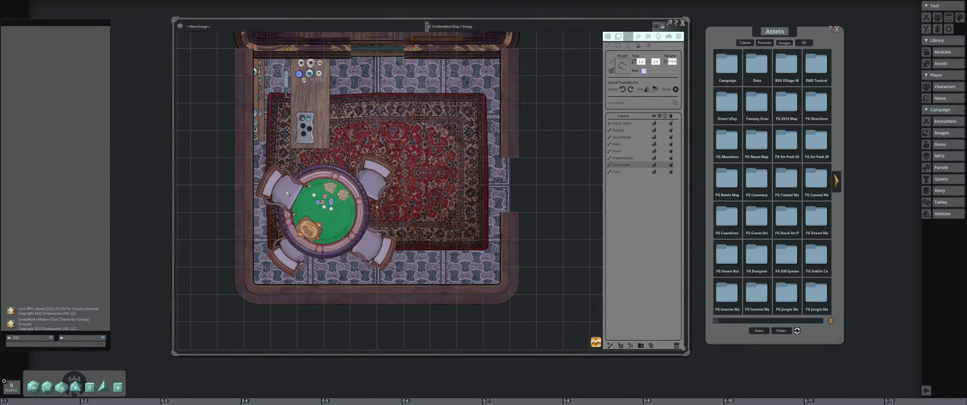
left_click(286, 193, "shift")
scroll(398, 217, "down", 3)
scroll(401, 215, "up", 3)
left_click_drag(385, 198, 399, 243)
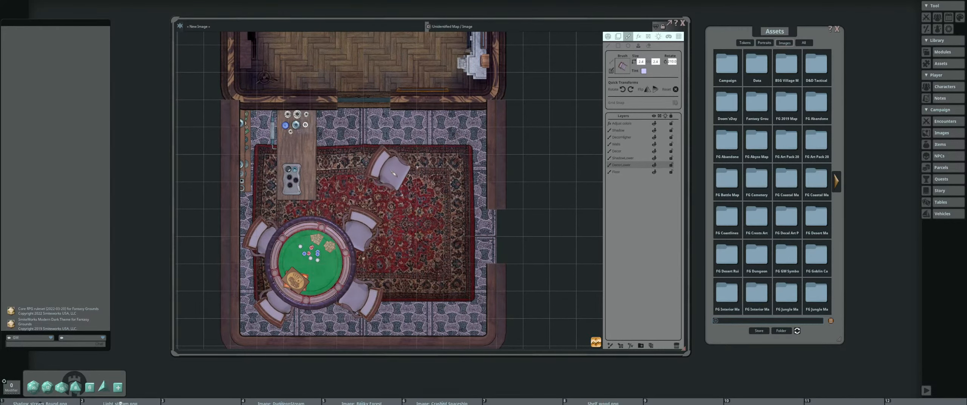
scroll(430, 200, "down", 2)
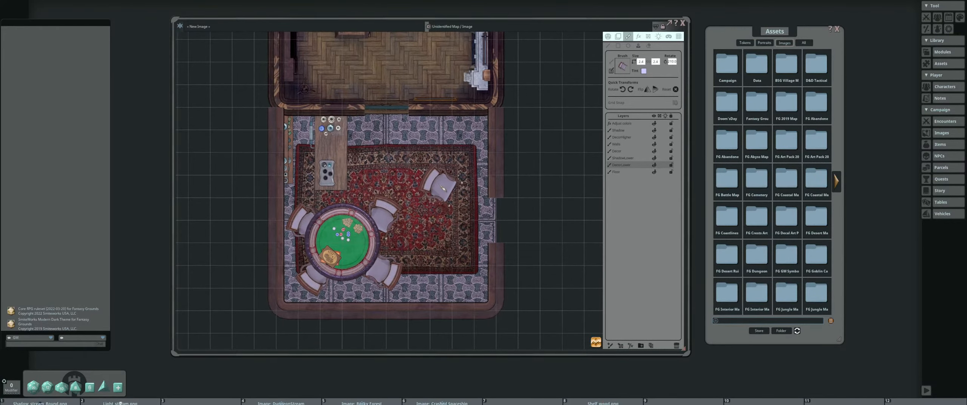
scroll(440, 185, "up", 1)
scroll(436, 193, "up", 1)
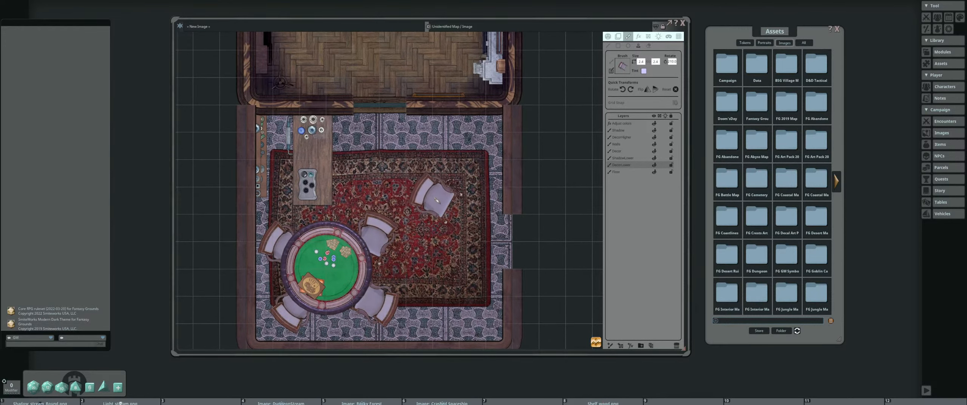
scroll(436, 192, "down", 3)
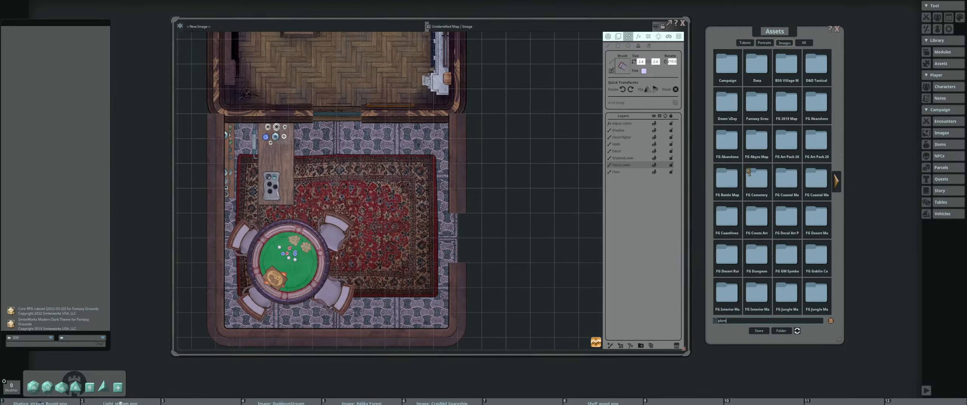
Search the image assets for "plant", check the following results page and narrow the search to "plant pot"
key("Return")
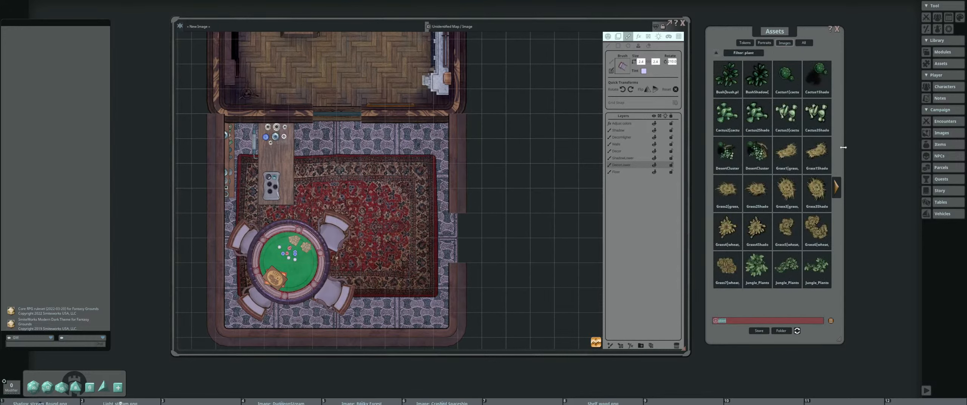
left_click(837, 188)
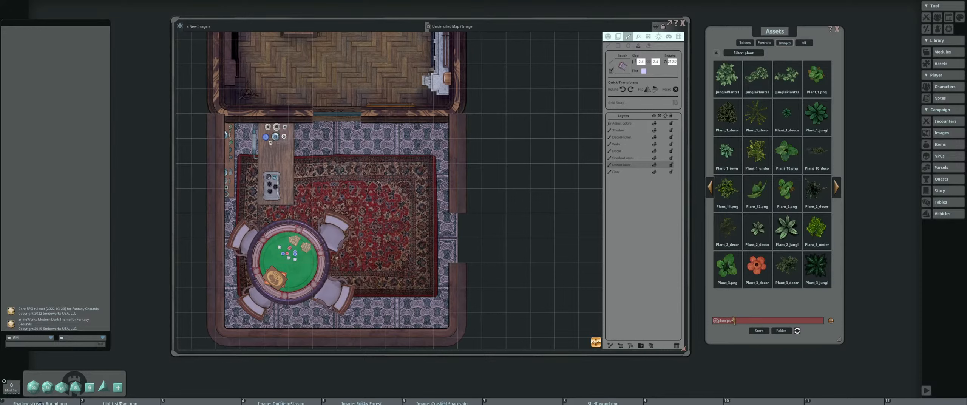
key("Return")
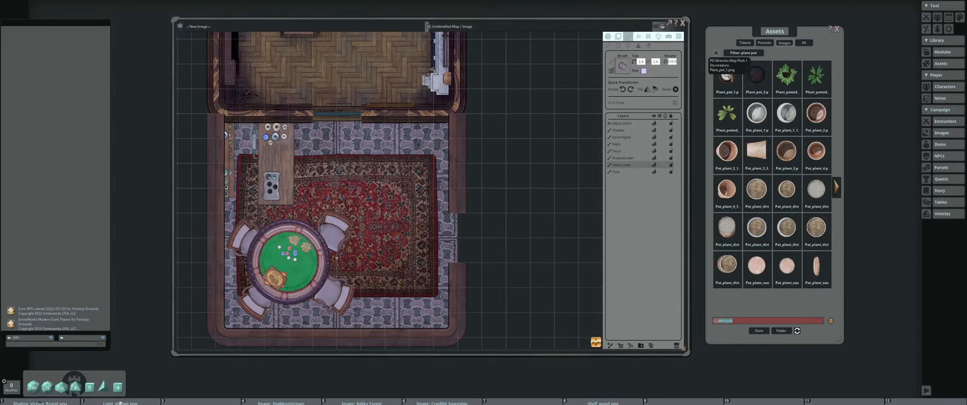
Load the broad-leaf potted plant on the higher decoration layer, scale and rotate it, and place it in the lounge room's upper-right corner
left_click_drag(726, 77, 620, 68)
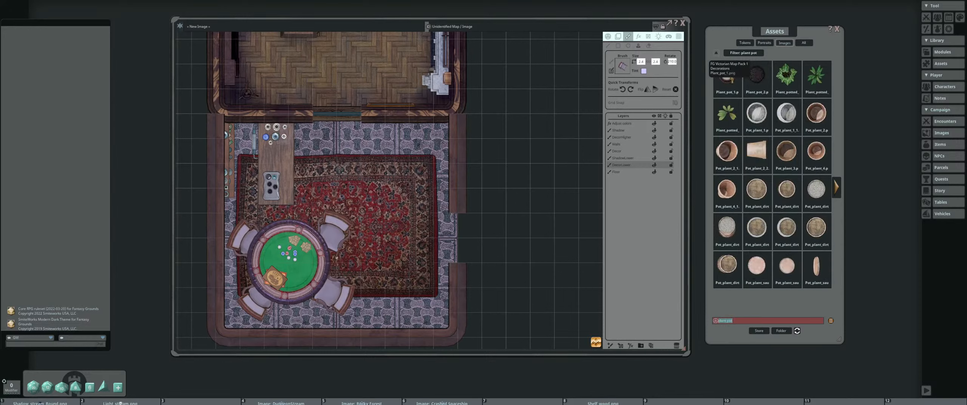
mouse_move(725, 114)
left_mouse_down()
mouse_move(594, 76)
mouse_move(621, 67)
left_mouse_up()
scroll(431, 140, "down", 20)
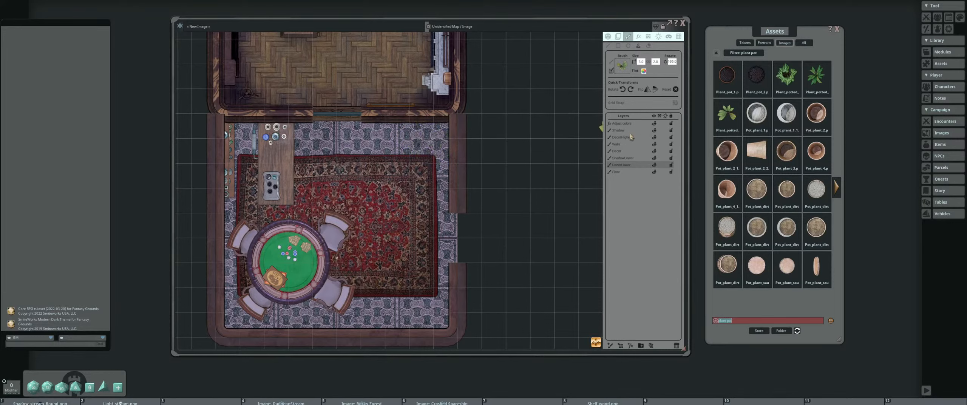
left_click(633, 139)
scroll(434, 140, "up", 8)
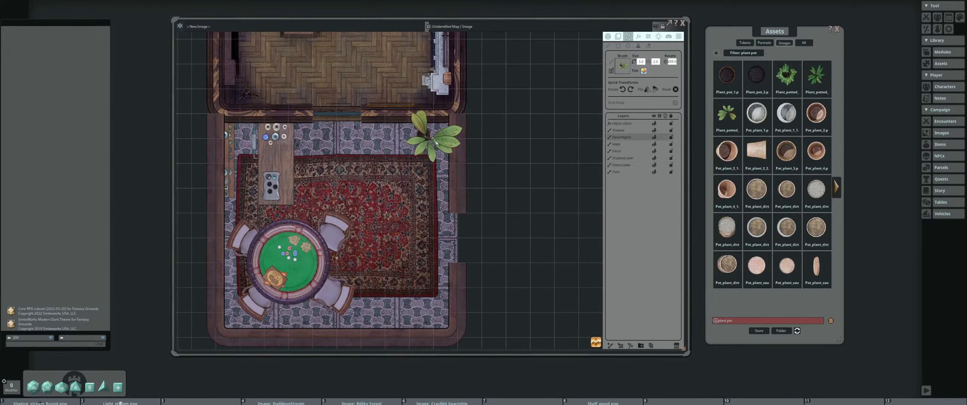
scroll(435, 142, "down", 4)
scroll(434, 140, "down", 20)
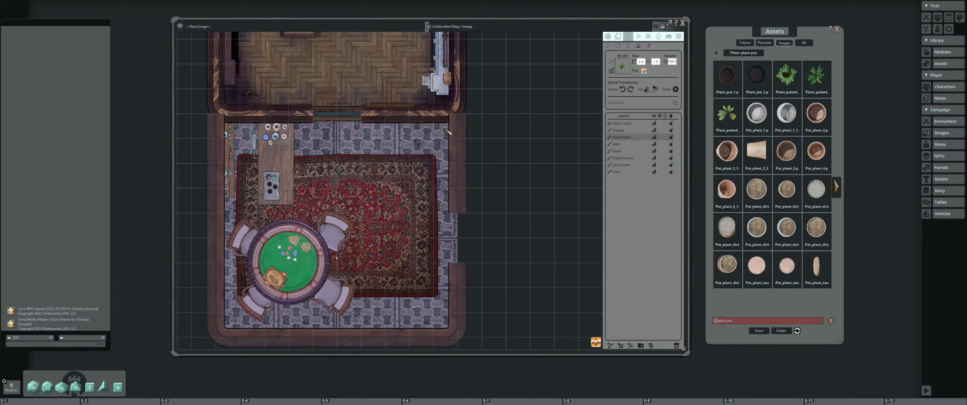
scroll(438, 138, "down", 12)
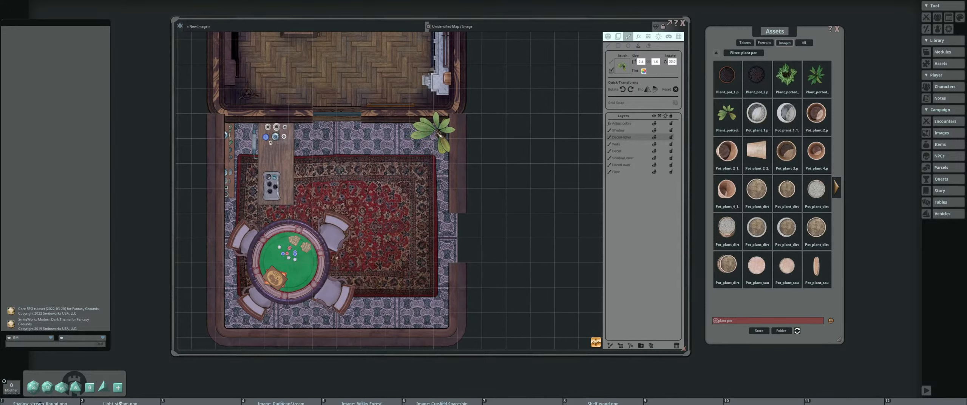
left_click(435, 134)
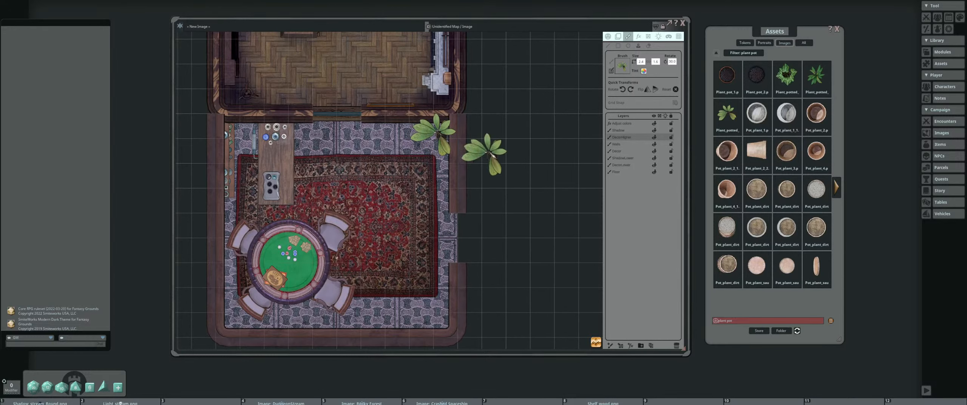
Search the image assets for "vase"
scroll(496, 148, "up", 3)
scroll(566, 154, "down", 2)
left_click_drag(397, 190, 455, 193)
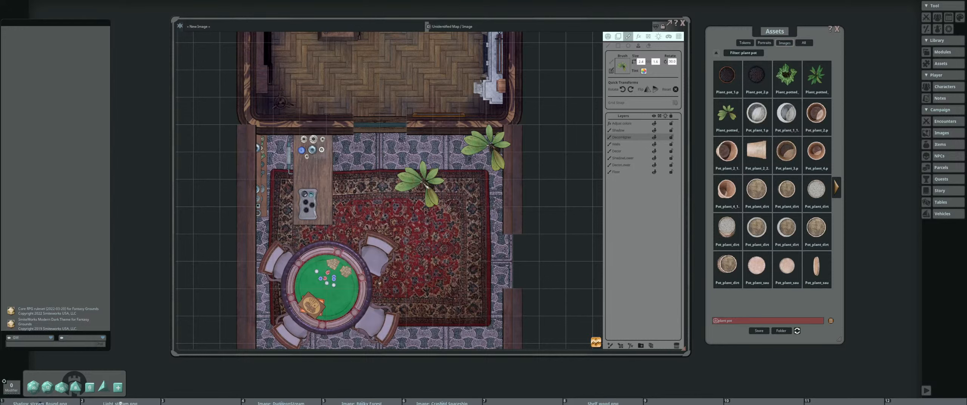
scroll(389, 209, "down", 3)
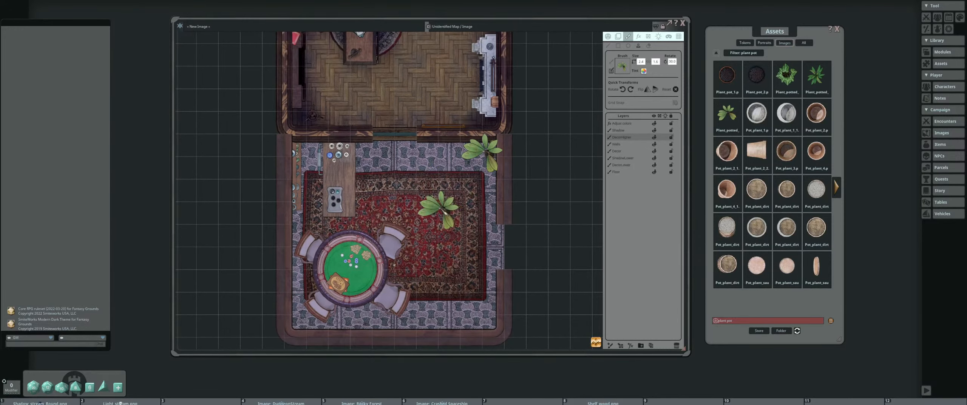
scroll(389, 238, "up", 4)
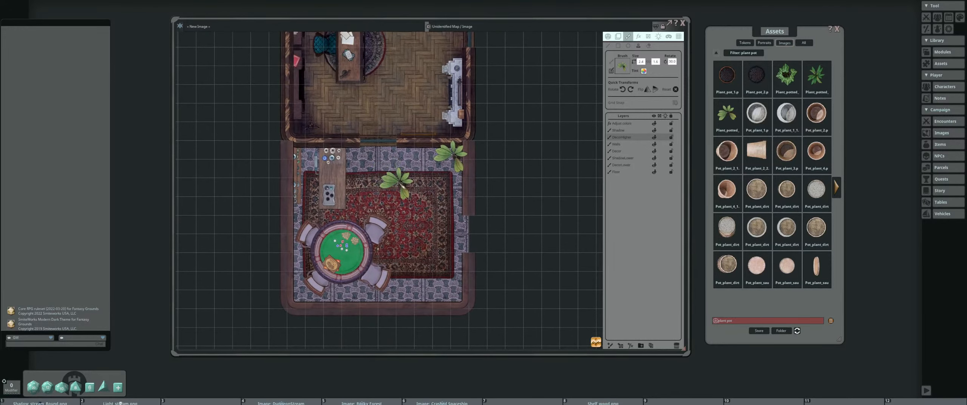
scroll(403, 181, "up", 1)
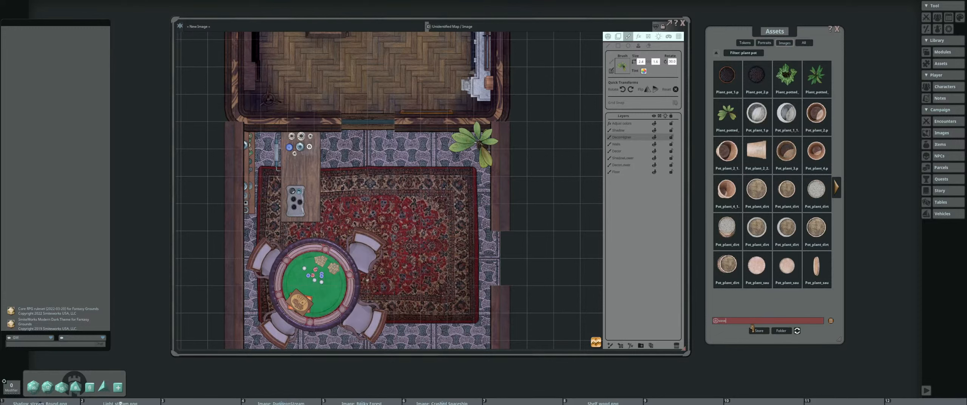
key("Return")
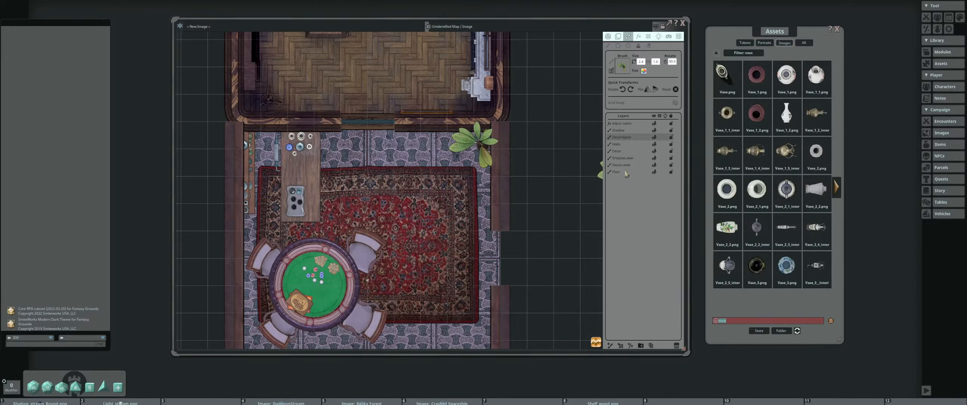
Load a small grey vase as the brush and make the Decor layer active
left_click(786, 189)
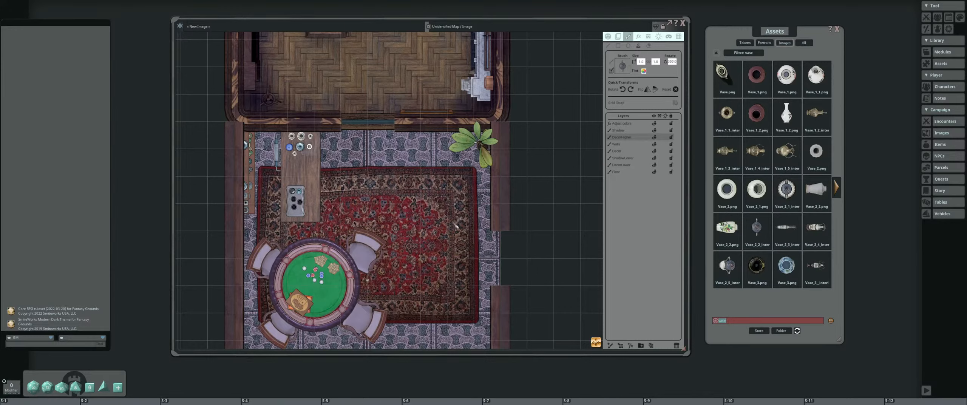
scroll(461, 200, "down", 7)
scroll(395, 188, "down", 1)
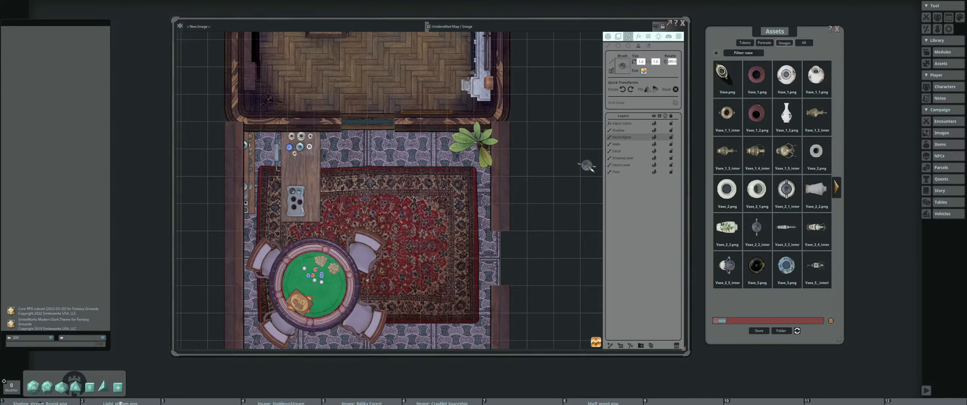
left_click(627, 153)
scroll(458, 138, "up", 2)
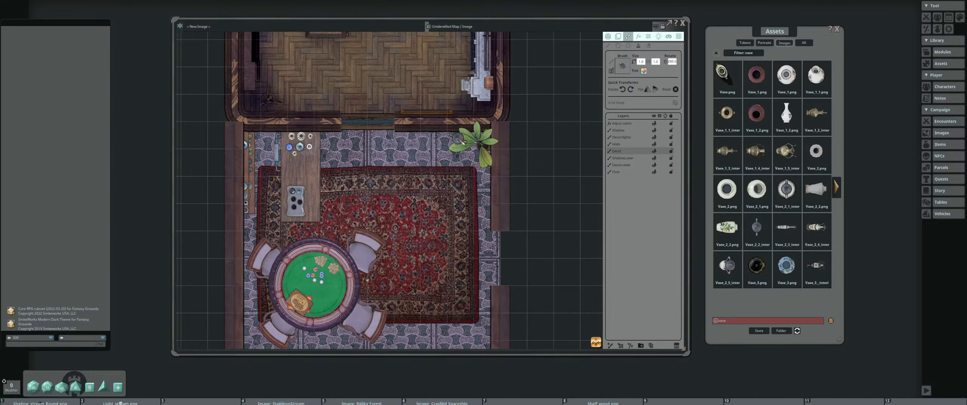
left_click_drag(389, 210, 411, 187)
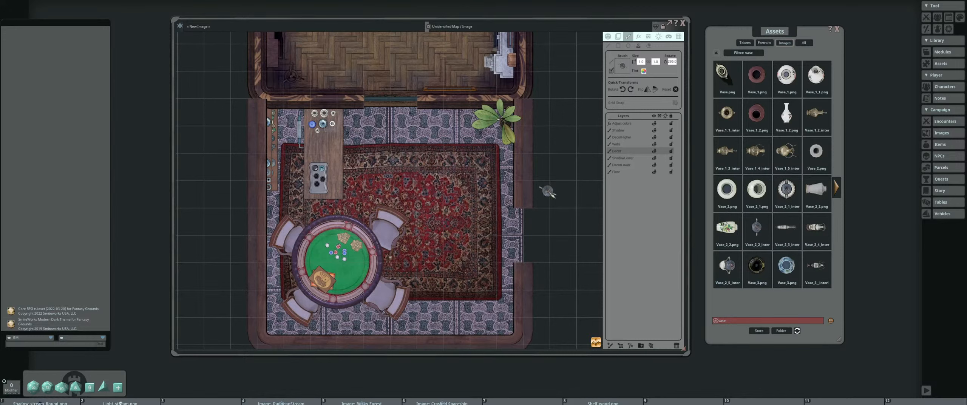
Preview the blue patterned vase Vase_3.png, load it as the brush, rotate it and place it in the lounge room's lower-right corner
left_click(786, 266)
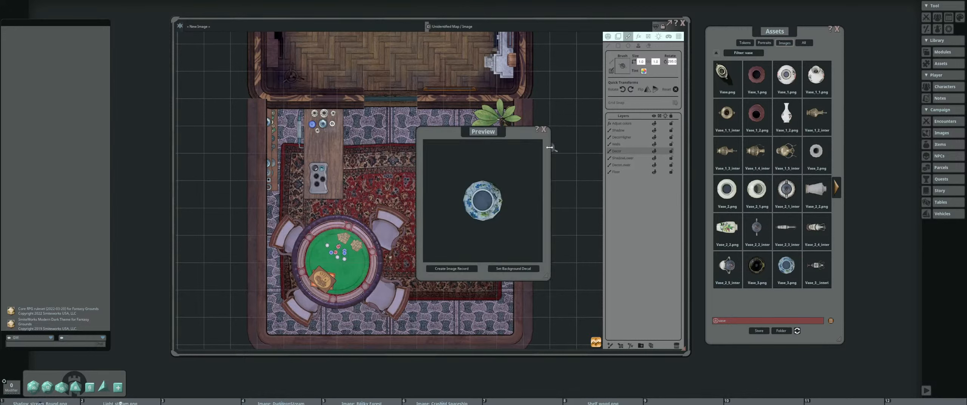
left_click(544, 129)
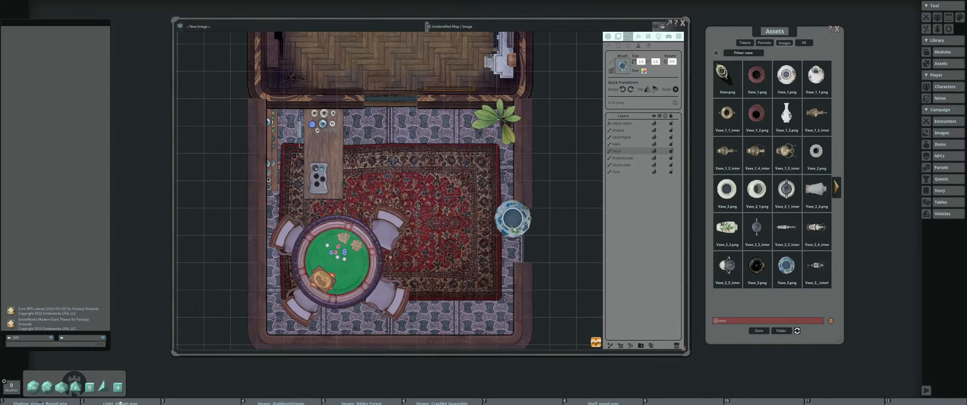
scroll(493, 293, "up", 2)
left_click_drag(494, 291, 484, 248)
scroll(485, 250, "up", 8)
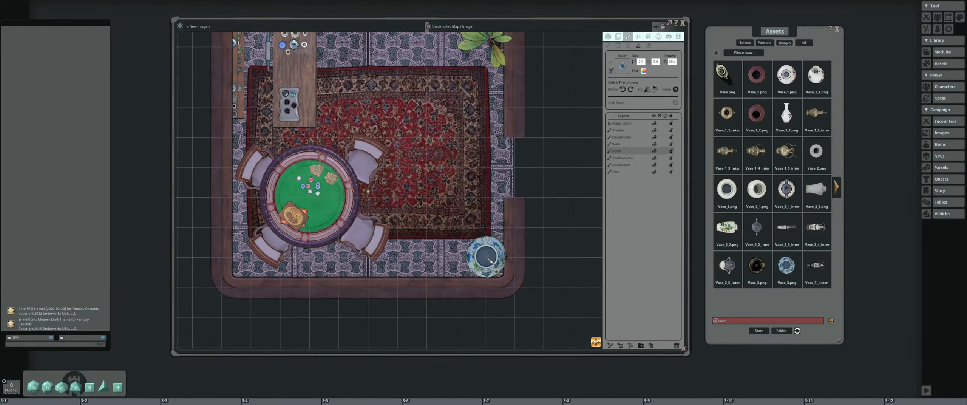
left_click(485, 259)
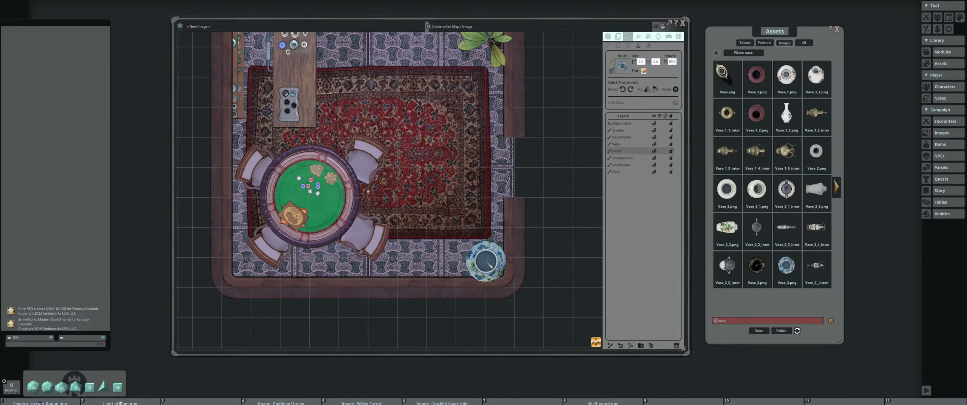
Search the image assets for "mirror" and load Mirror_4.png as the brush
scroll(427, 213, "down", 3)
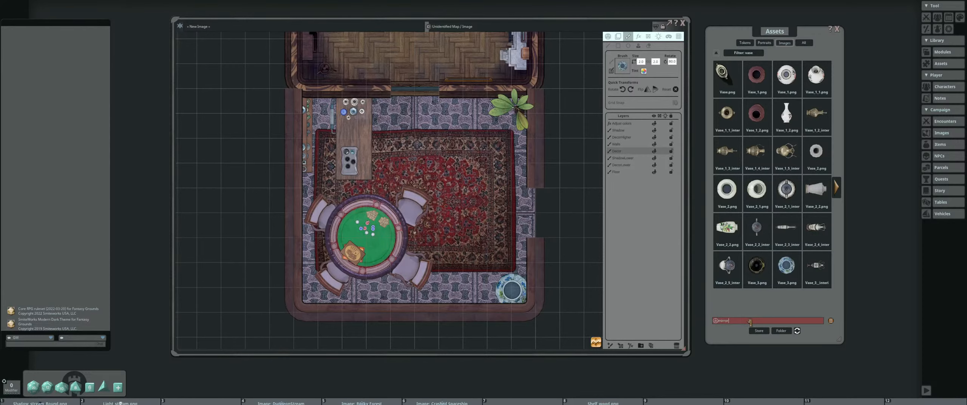
key("Return")
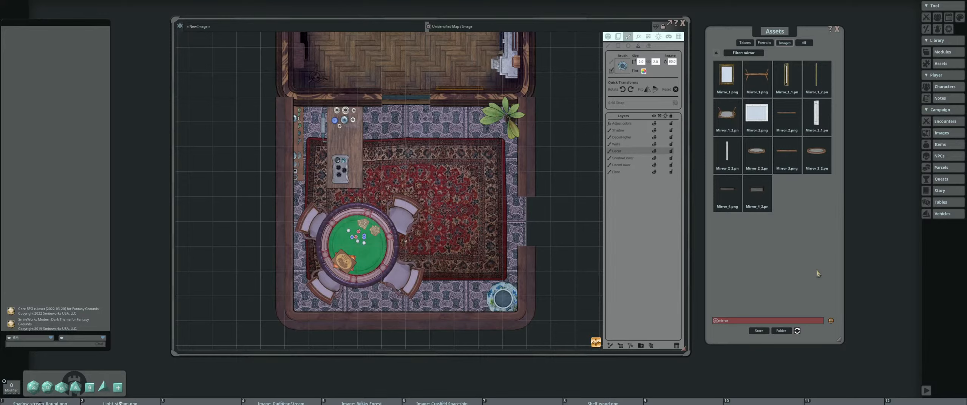
left_click_drag(786, 151, 622, 65)
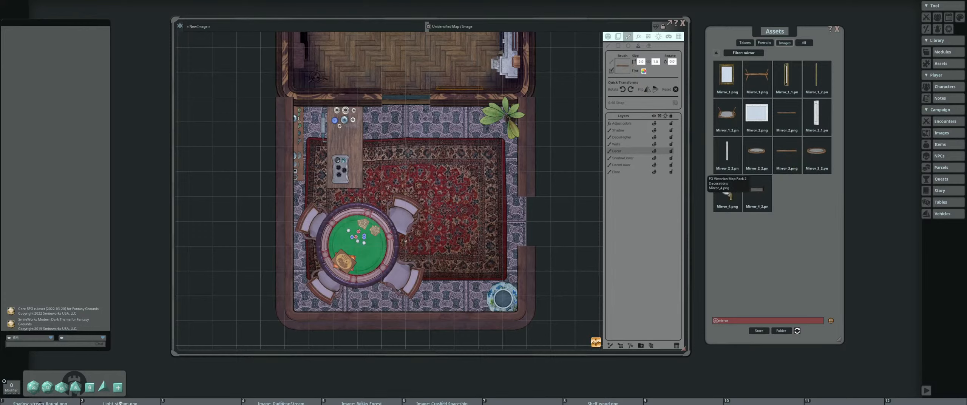
left_click_drag(724, 193, 634, 81)
scroll(494, 163, "up", 7)
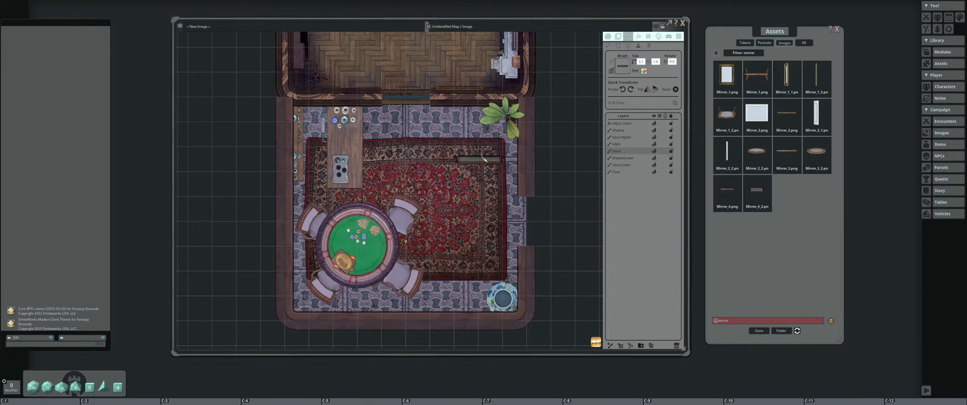
Rotate the mirror upright, adjust its size and place it against the lounge room's right wall, between the plant and the opening
scroll(494, 164, "down", 5)
scroll(493, 163, "down", 13)
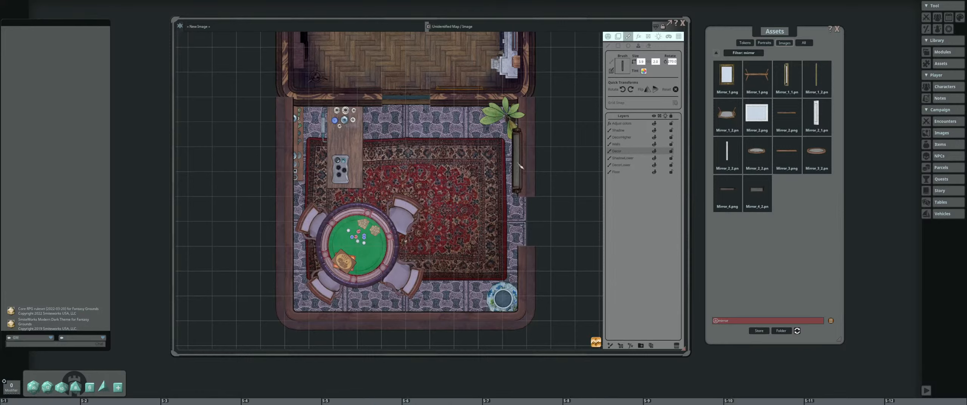
scroll(518, 163, "down", 1)
scroll(518, 162, "up", 1)
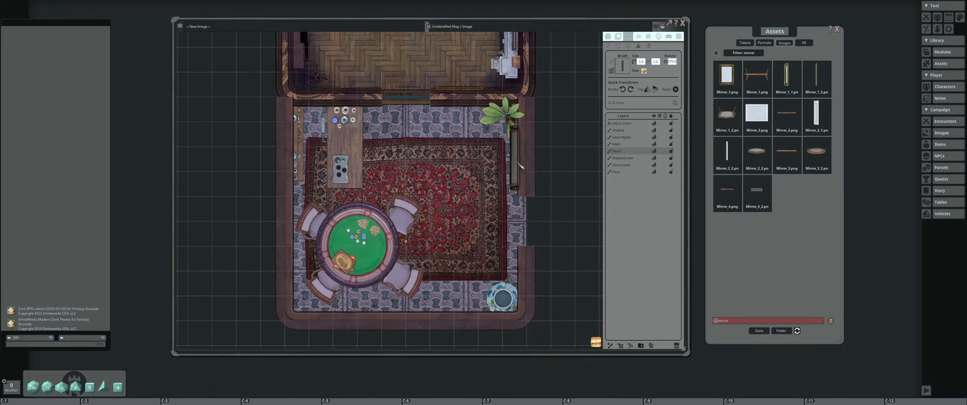
scroll(520, 166, "down", 2)
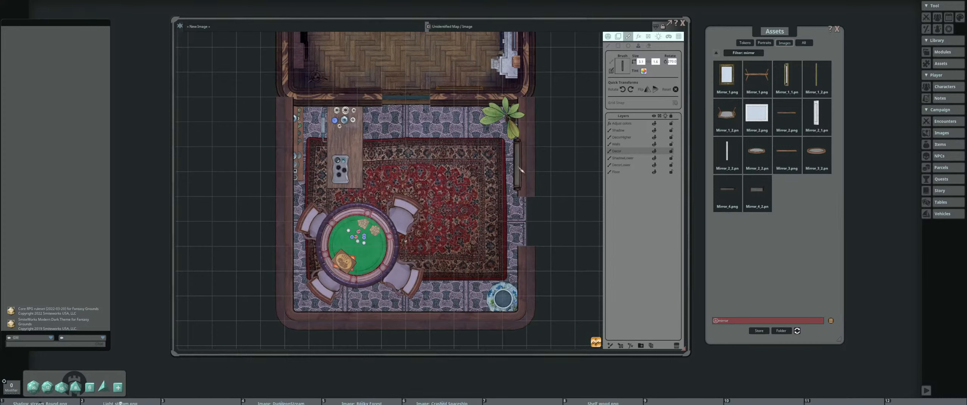
left_click(516, 166)
Examine the placed mirror and the overall furniture layout of the lounge room
scroll(574, 183, "up", 2)
scroll(485, 212, "down", 2)
scroll(417, 231, "down", 3)
mouse_move(425, 229)
left_mouse_down()
mouse_move(509, 229)
mouse_move(442, 228)
left_mouse_up()
scroll(453, 229, "up", 2)
scroll(453, 231, "up", 1)
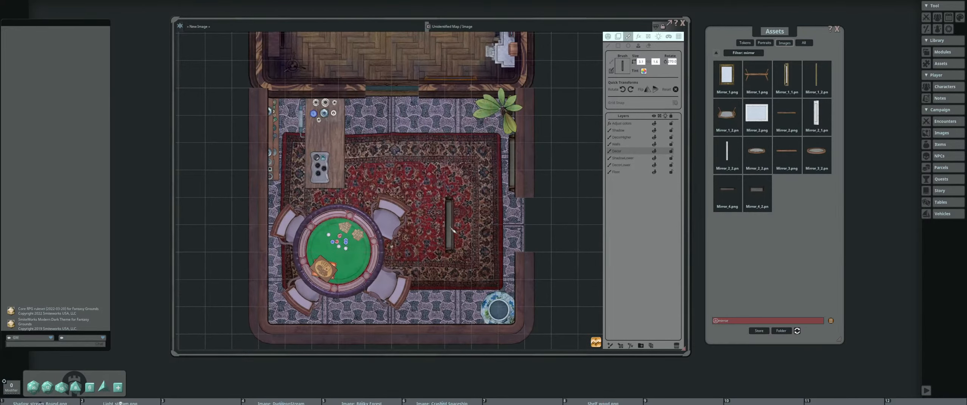
scroll(442, 234, "down", 3)
mouse_move(425, 235)
left_mouse_down()
mouse_move(407, 214)
mouse_move(366, 259)
left_mouse_up()
scroll(407, 215, "down", 2)
scroll(365, 260, "up", 1)
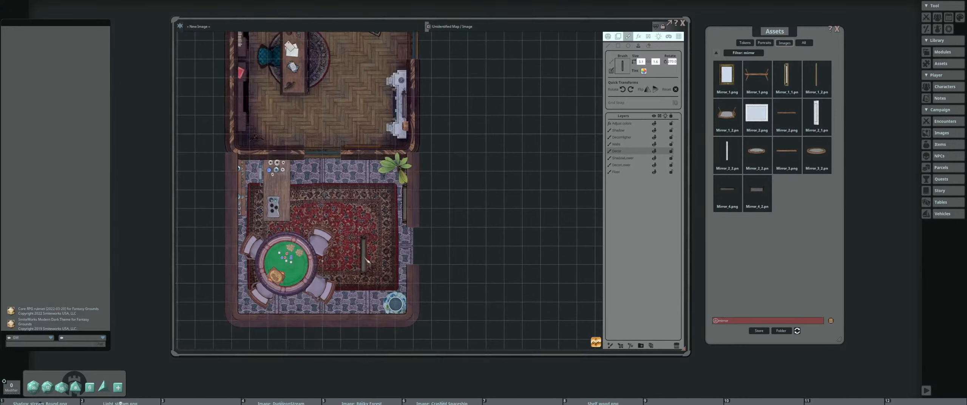
scroll(365, 260, "up", 1)
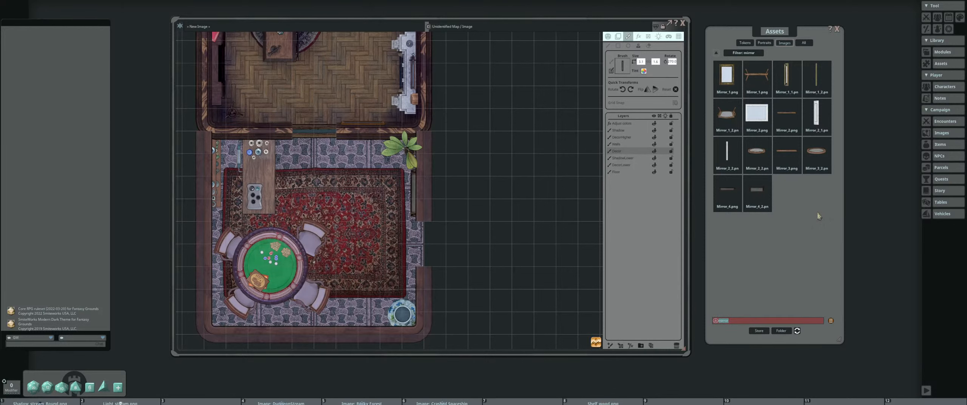
Clear the asset search filter and shift the Assets window slightly up and away from the map
key("BackSpace")
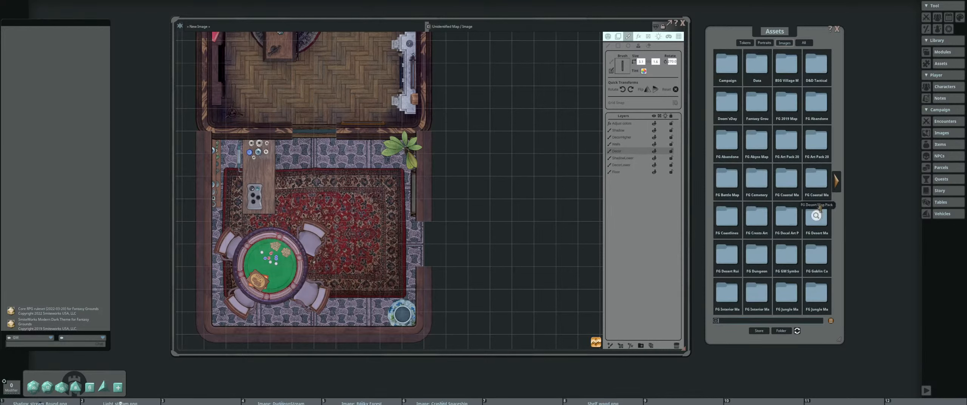
left_click_drag(728, 34, 739, 26)
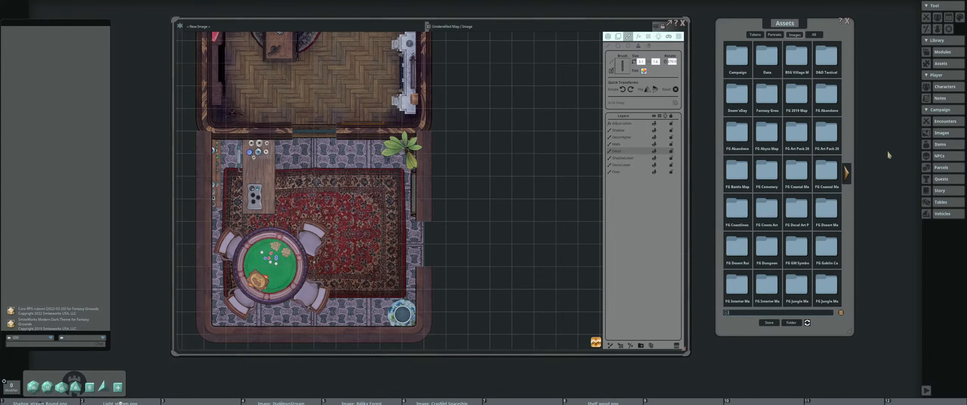
Load a soft round brush with a black tint and select the lower shadow layer for the lounge room
left_click_drag(345, 209, 357, 217)
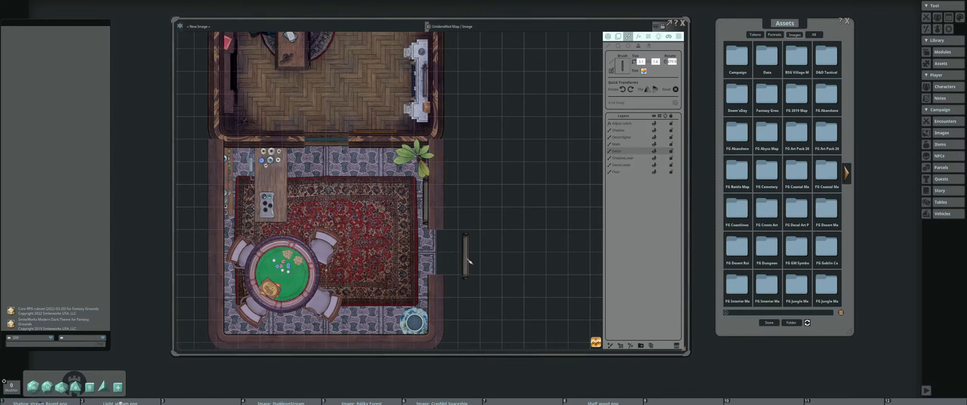
left_click_drag(359, 222, 355, 227)
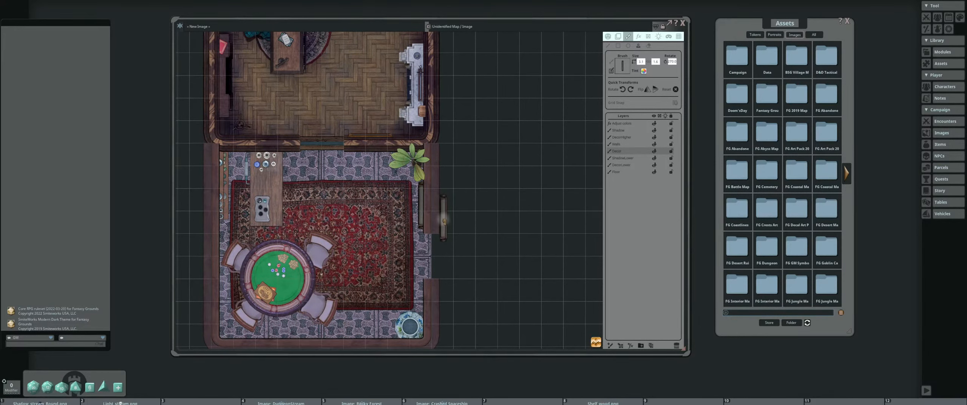
scroll(332, 233, "up", 6)
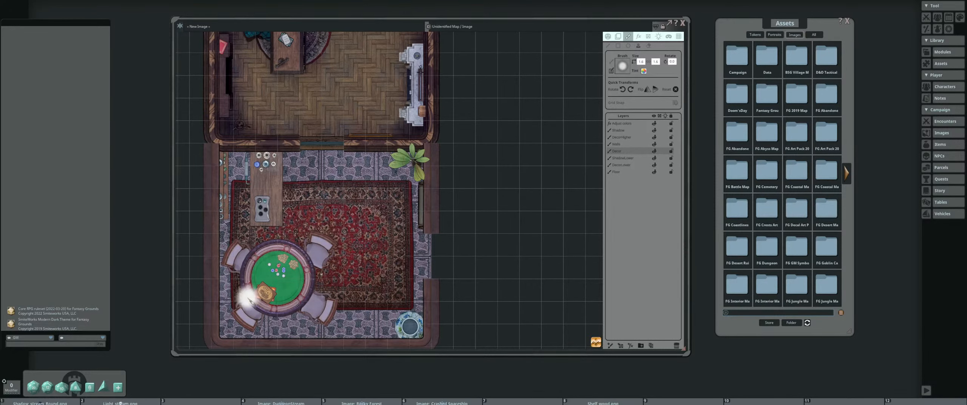
left_click_drag(238, 280, 267, 230)
left_click_drag(332, 183, 345, 221)
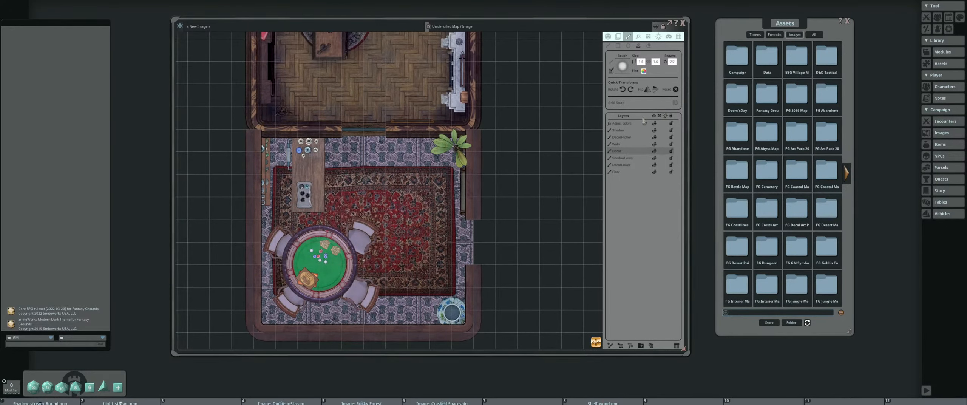
left_click(627, 158)
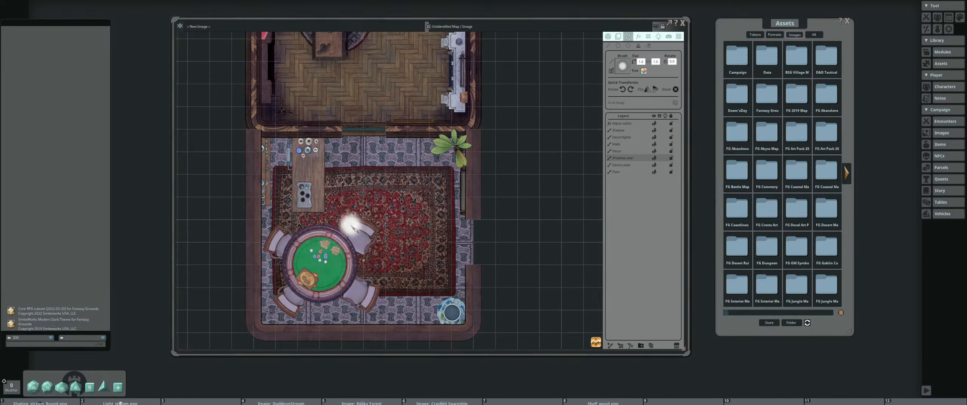
scroll(354, 228, "down", 5)
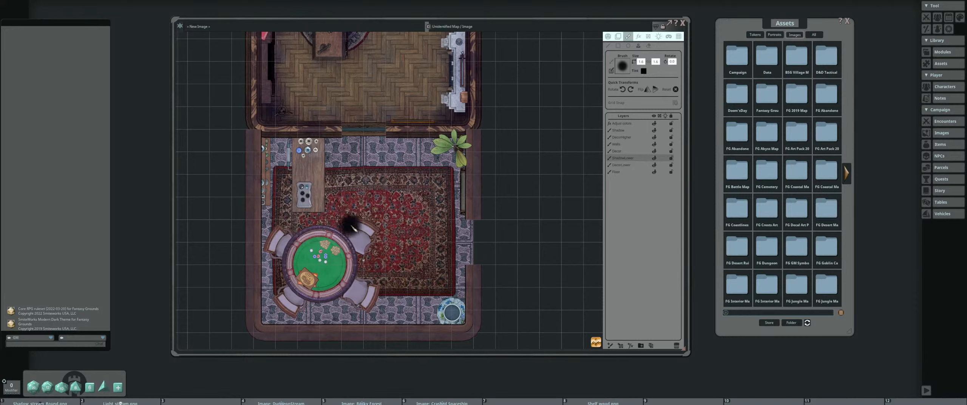
Enlarge the soft black brush and paint shadows on the floor around the game table
scroll(354, 228, "up", 11)
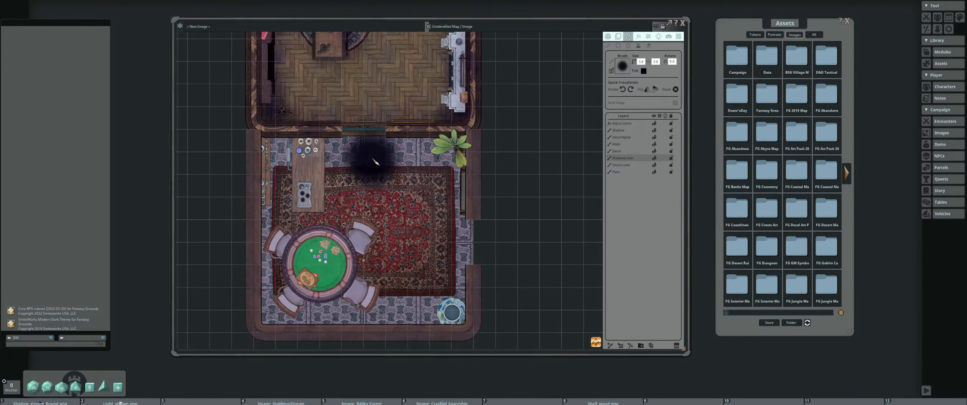
left_click_drag(373, 160, 415, 200)
scroll(392, 278, "down", 3)
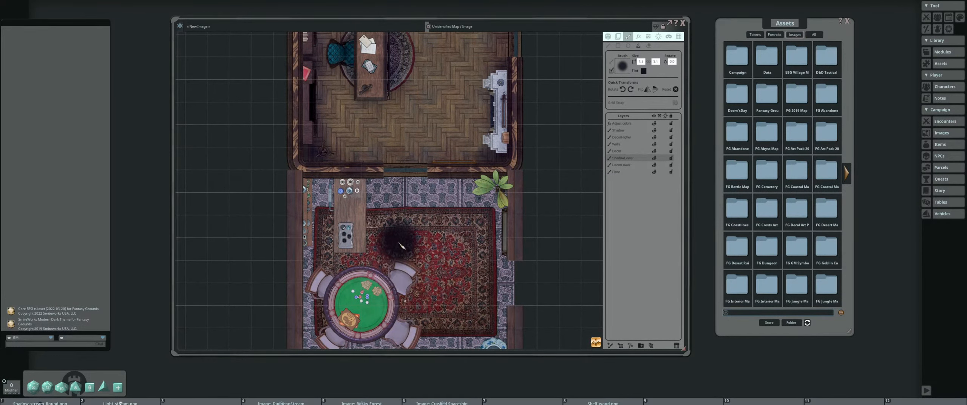
left_click_drag(402, 248, 386, 191)
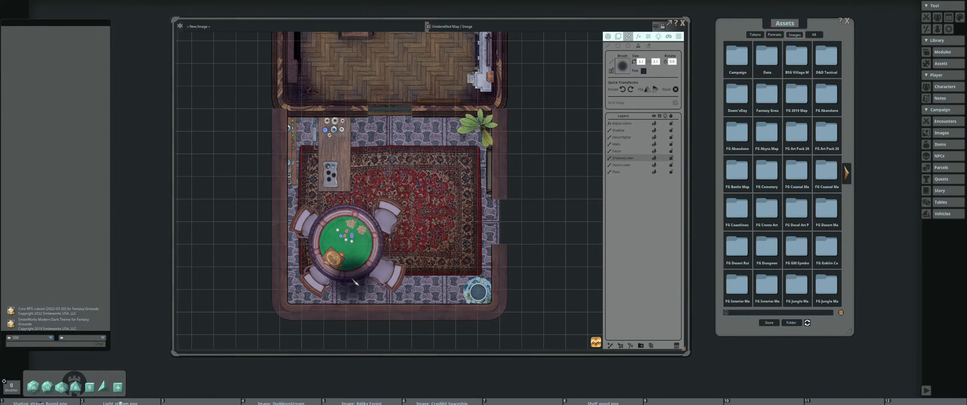
scroll(354, 250, "up", 2)
scroll(355, 248, "up", 4)
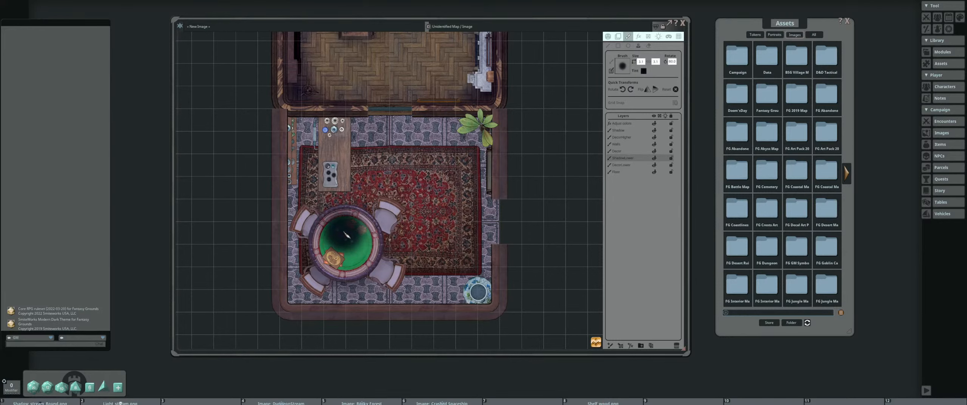
Paint soft shadows under the chairs and around the bar counter on the lower shadow layer
left_click(381, 247)
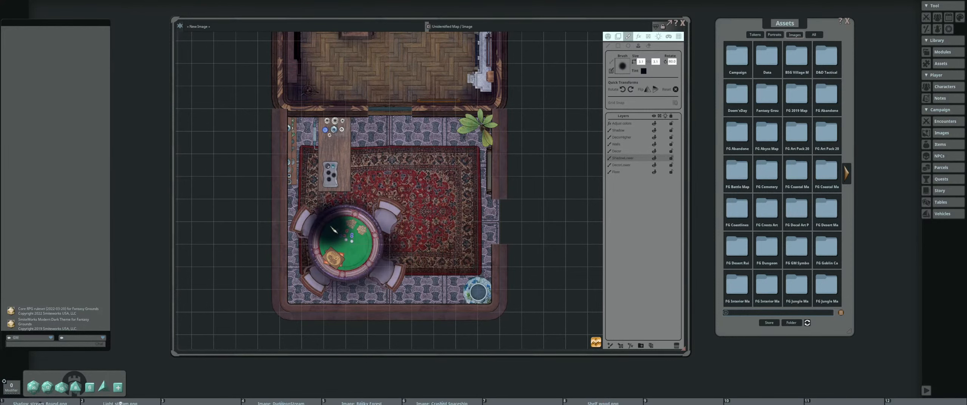
left_click_drag(366, 202, 402, 237)
scroll(389, 223, "up", 1)
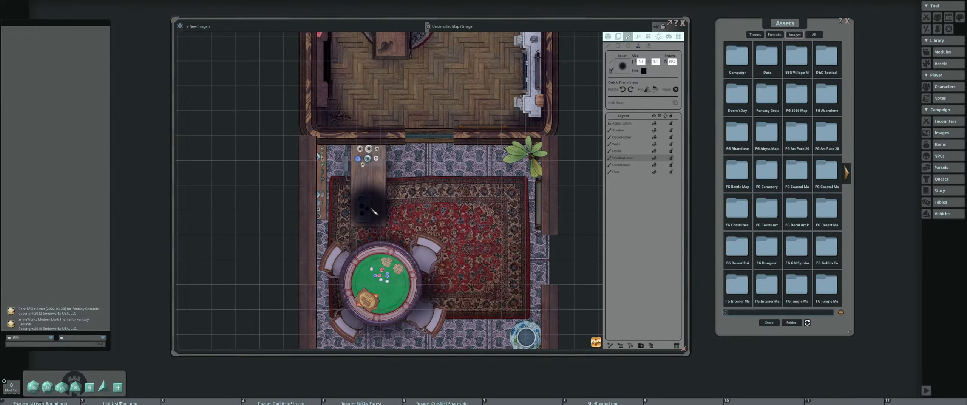
scroll(376, 208, "down", 2)
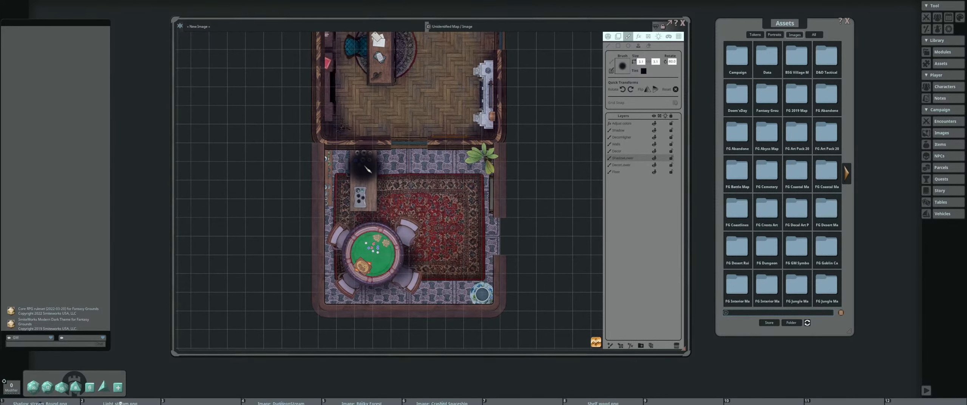
scroll(329, 192, "down", 4)
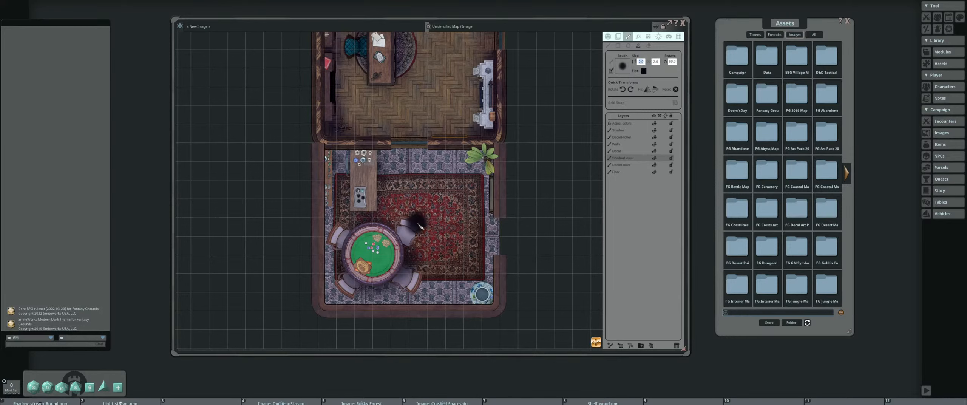
Set the shadow brush width to 5 and shade along the lounge room's walls, rotating the brush to follow each wall
type("5")
key("Return")
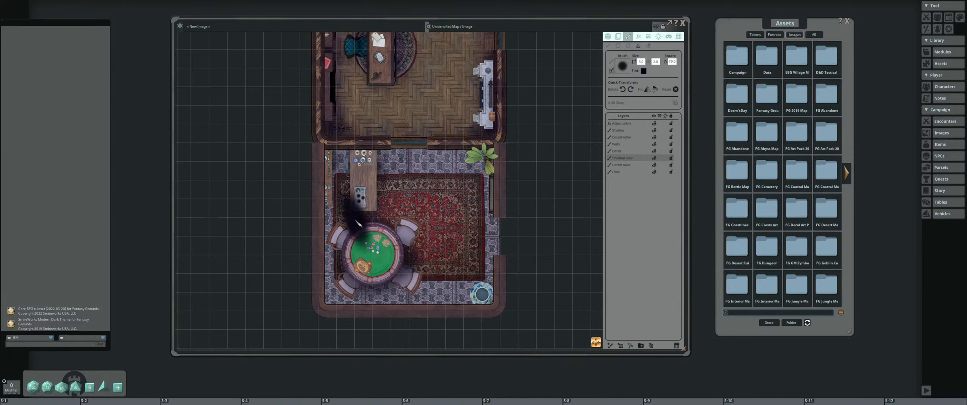
scroll(337, 232, "up", 2)
scroll(332, 234, "up", 1)
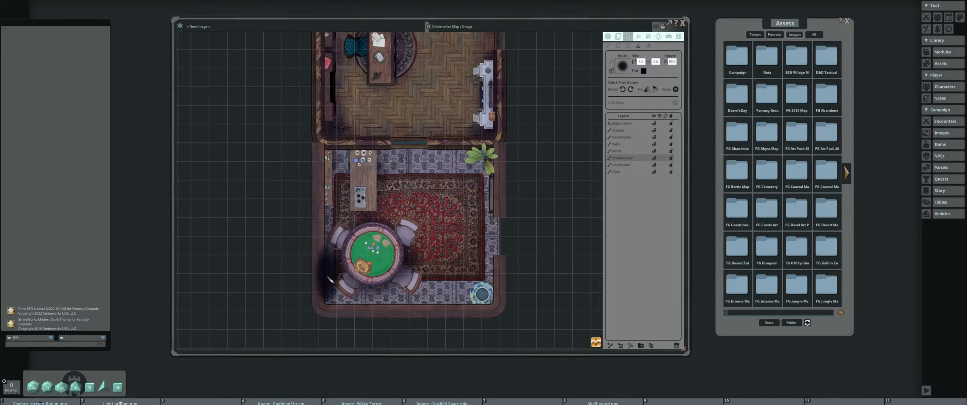
scroll(342, 178, "up", 8)
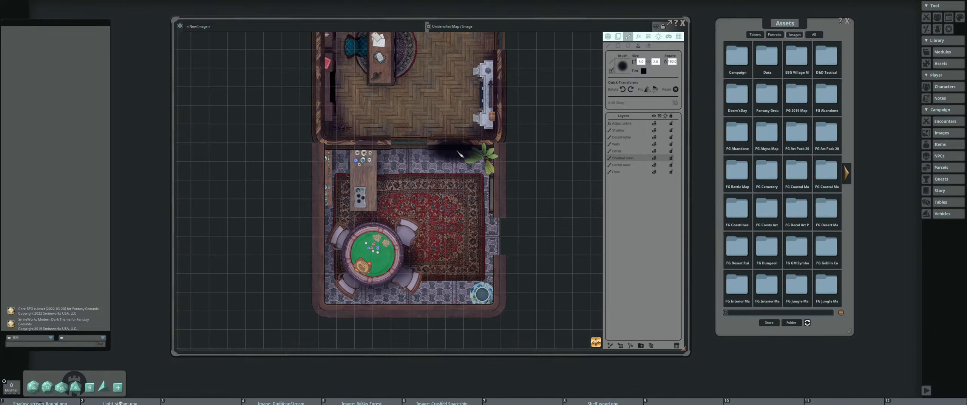
scroll(472, 185, "down", 9)
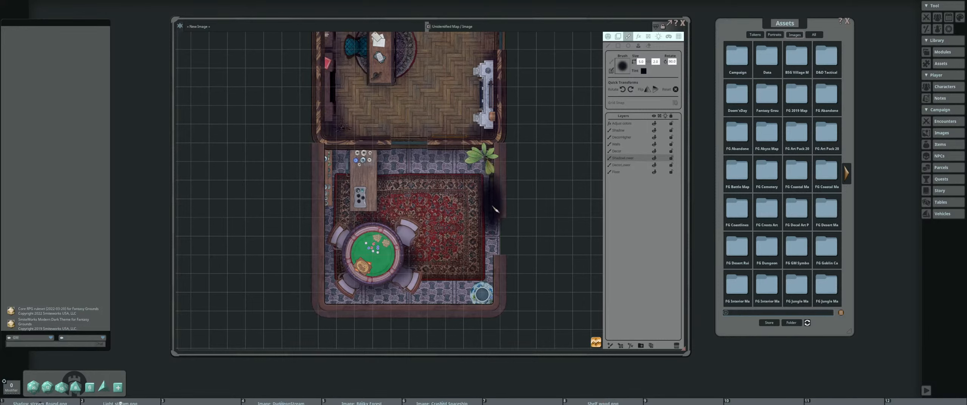
scroll(449, 279, "down", 7)
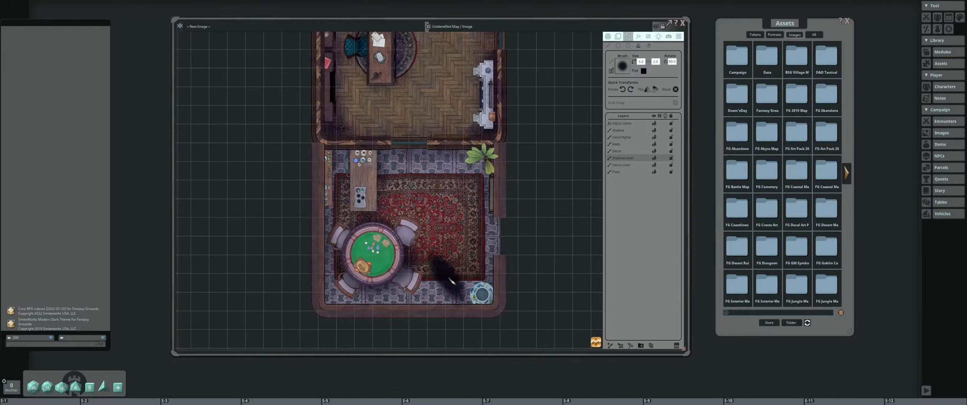
scroll(452, 282, "down", 10)
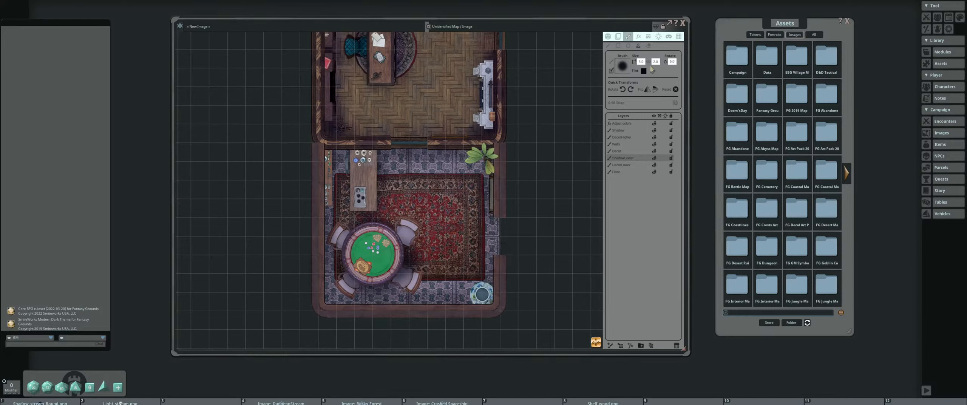
Make the shadow brush round again, shrink it and shade the floor around the vase and the bar counter
left_click(656, 60)
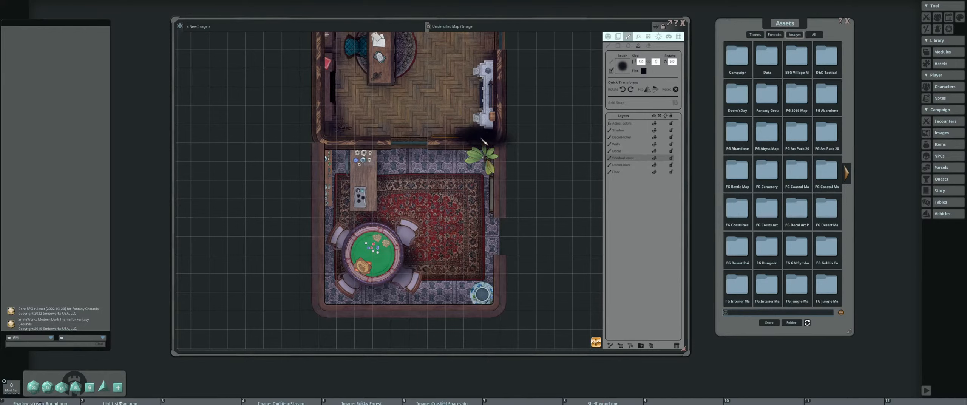
scroll(479, 294, "down", 12)
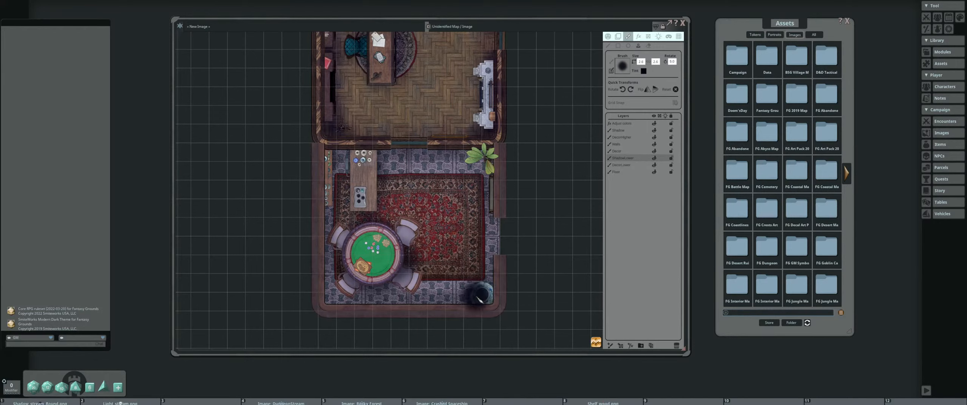
scroll(483, 296, "up", 5)
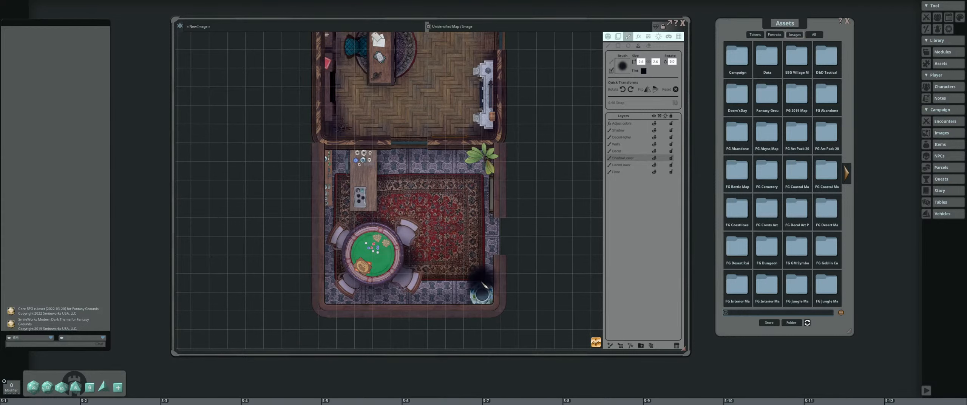
scroll(341, 215, "up", 5)
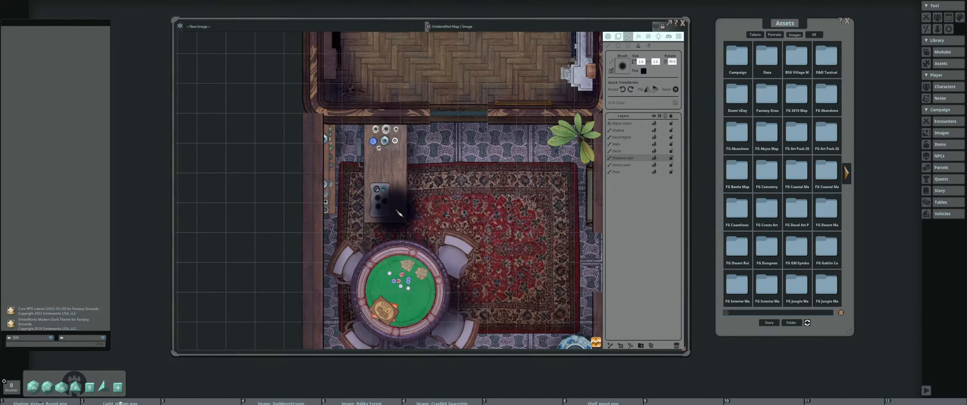
scroll(395, 202, "down", 4)
Select the upper shadow layer and paint fainter shadows over the chairs, vase and plant with a translucent brush
left_click(637, 130)
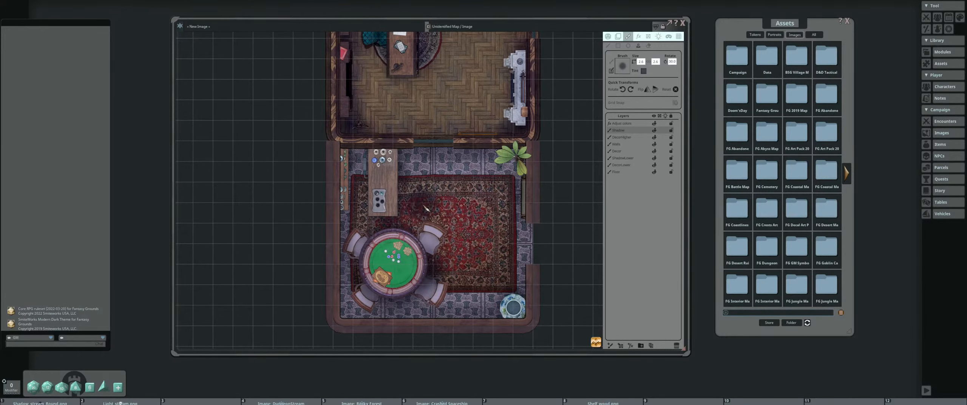
scroll(453, 249, "up", 3)
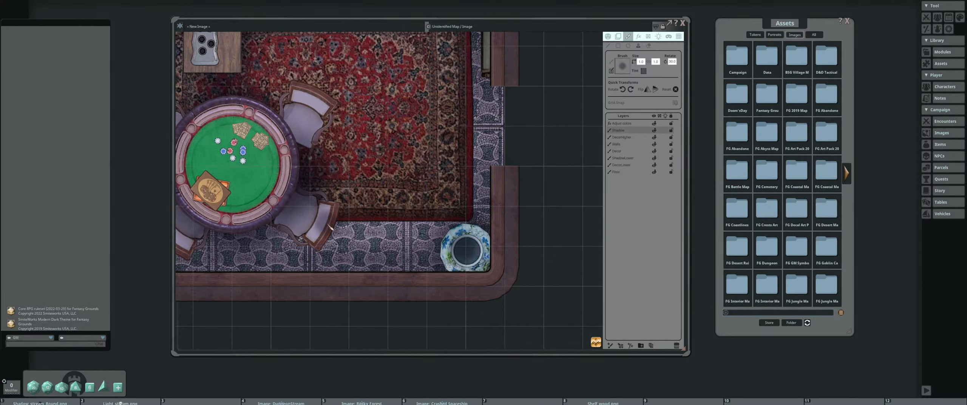
scroll(468, 251, "down", 3)
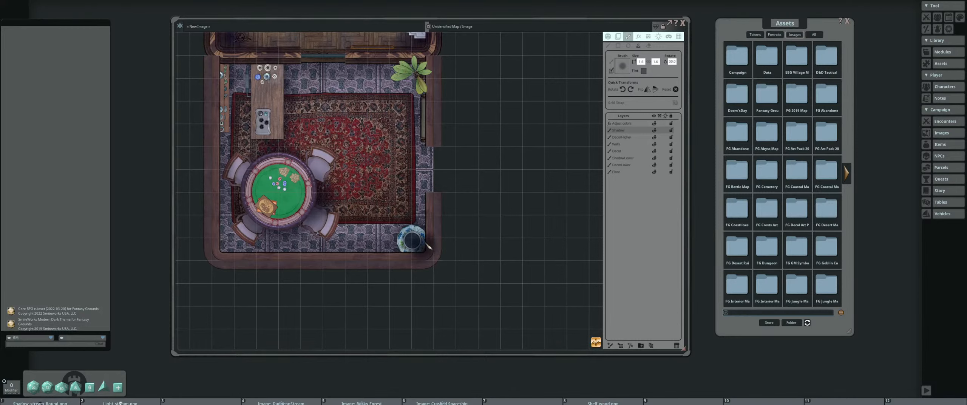
left_click_drag(307, 172, 388, 260)
left_click_drag(331, 214, 347, 192)
left_click_drag(443, 201, 385, 195)
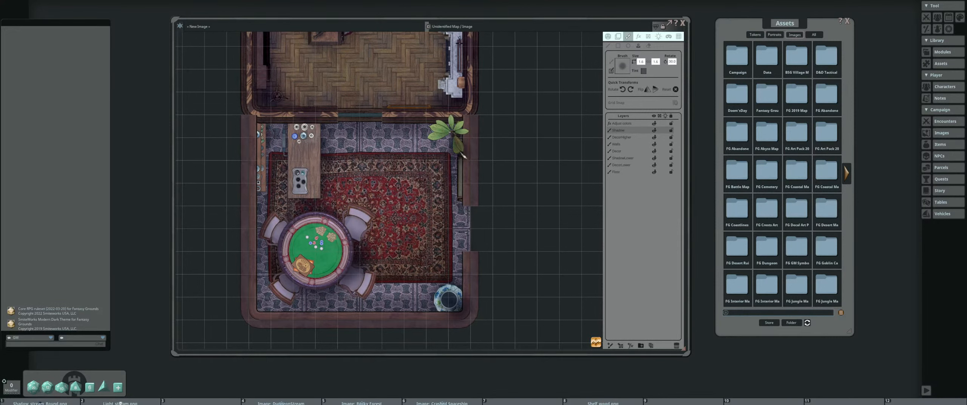
Shrink the translucent brush and add small shadows to the bar's drinks tray and the object behind the counter
scroll(276, 180, "down", 3)
scroll(277, 180, "up", 8)
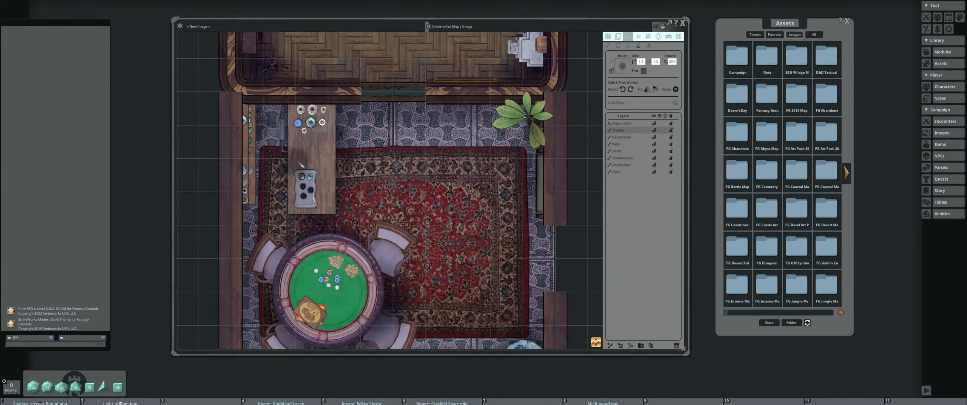
scroll(288, 161, "down", 5)
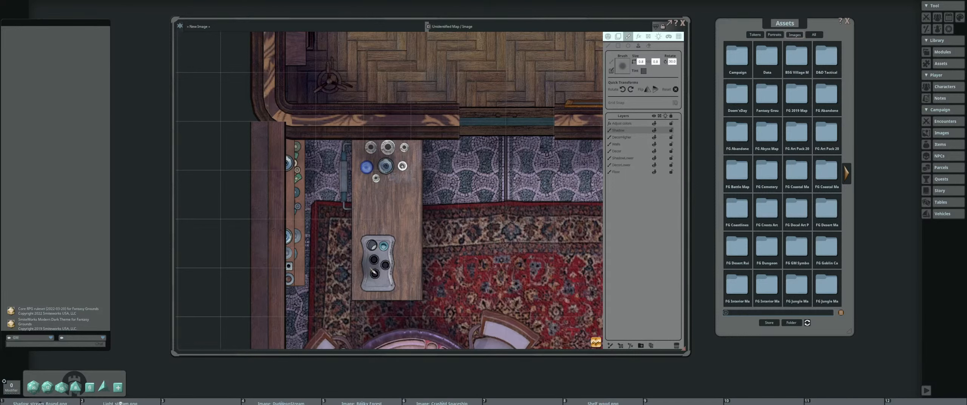
left_click_drag(370, 272, 365, 234)
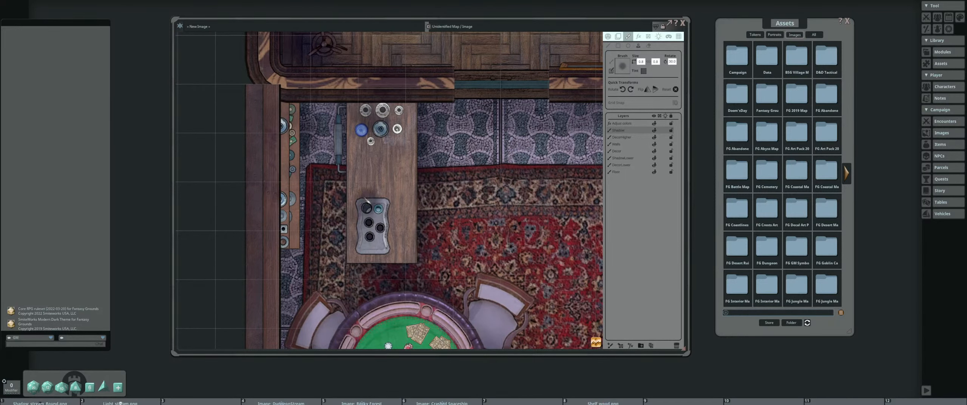
key("ctrl")
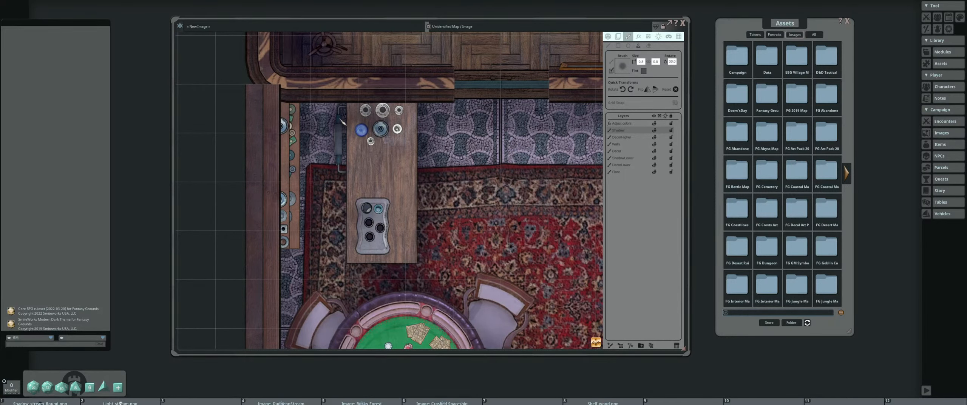
scroll(378, 216, "down", 5)
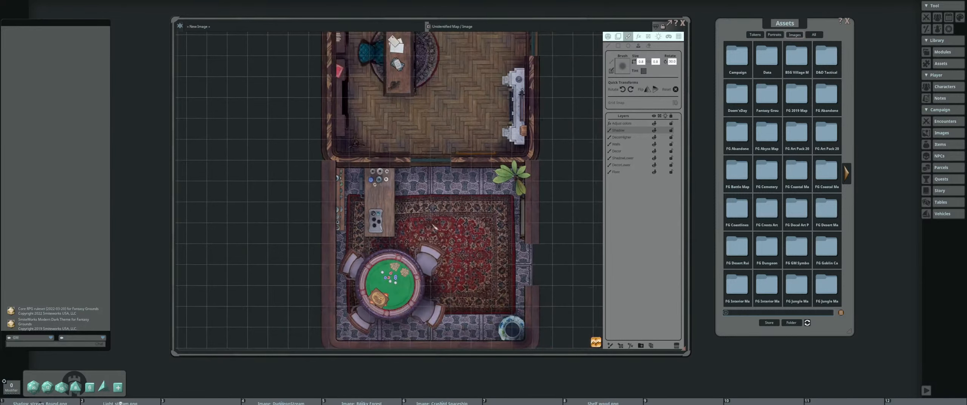
left_click_drag(434, 225, 377, 182)
scroll(406, 199, "down", 2)
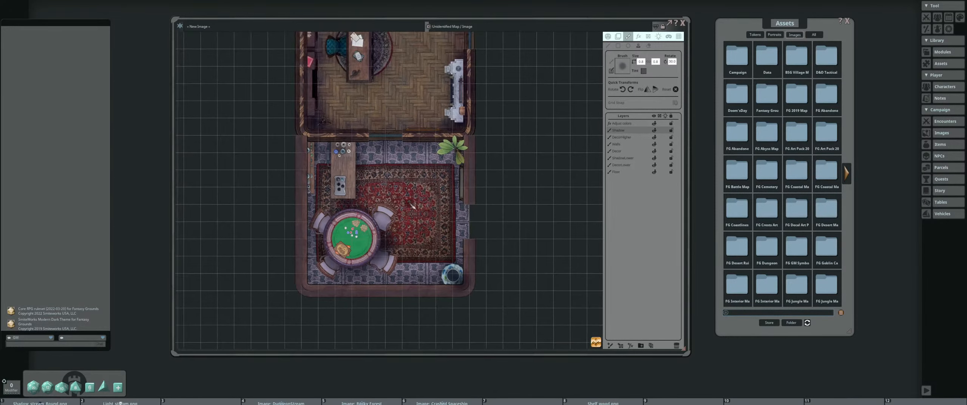
left_click_drag(405, 204, 430, 209)
scroll(324, 212, "up", 6)
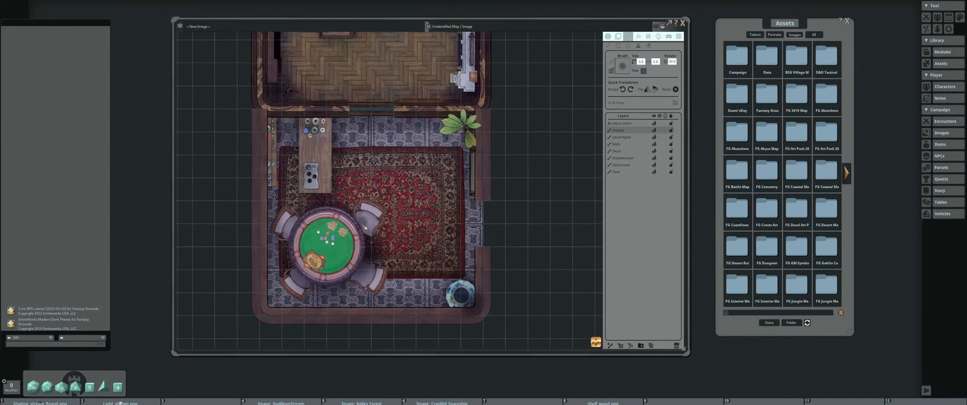
Enlarge the shadow brush and examine the shading around the game table and across the whole lounge room
scroll(324, 210, "up", 5, "ctrl")
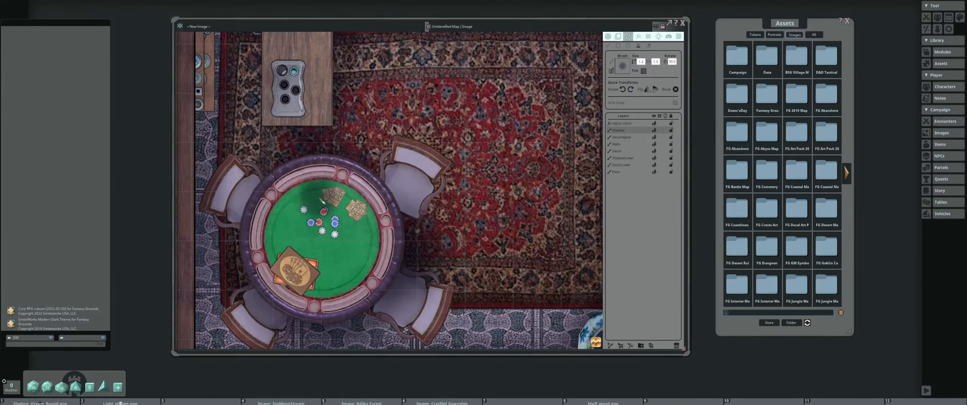
scroll(250, 225, "up", 7, "ctrl")
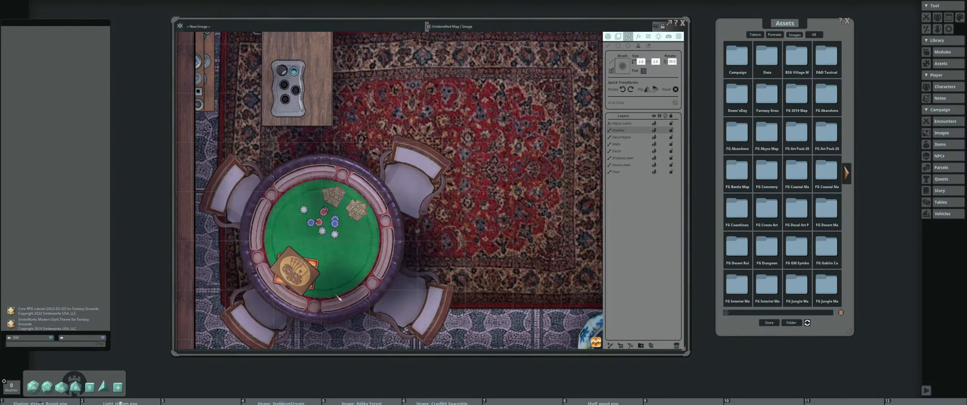
scroll(332, 261, "down", 5)
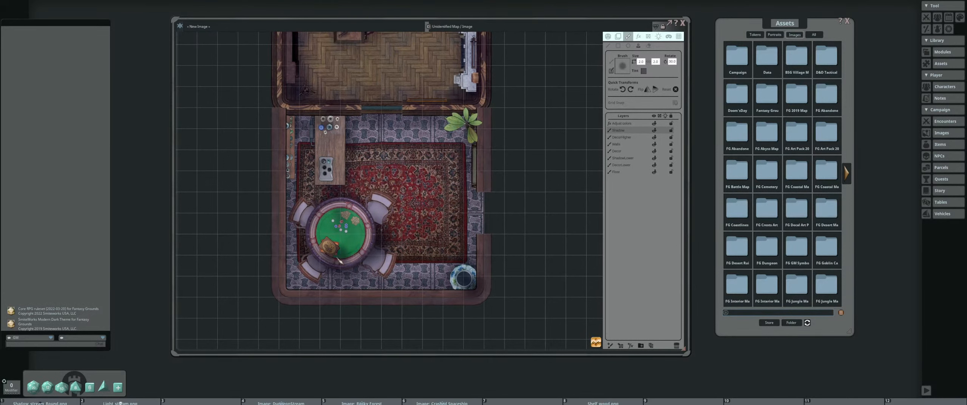
scroll(413, 215, "up", 2)
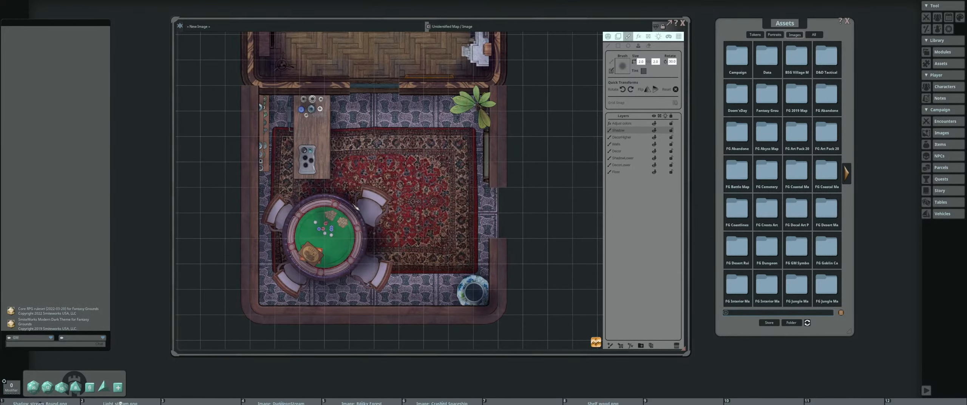
scroll(416, 204, "down", 4)
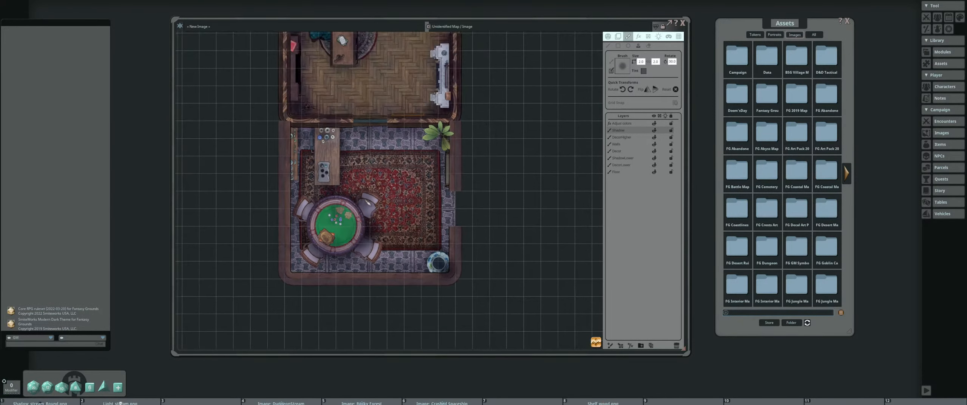
scroll(360, 221, "up", 3)
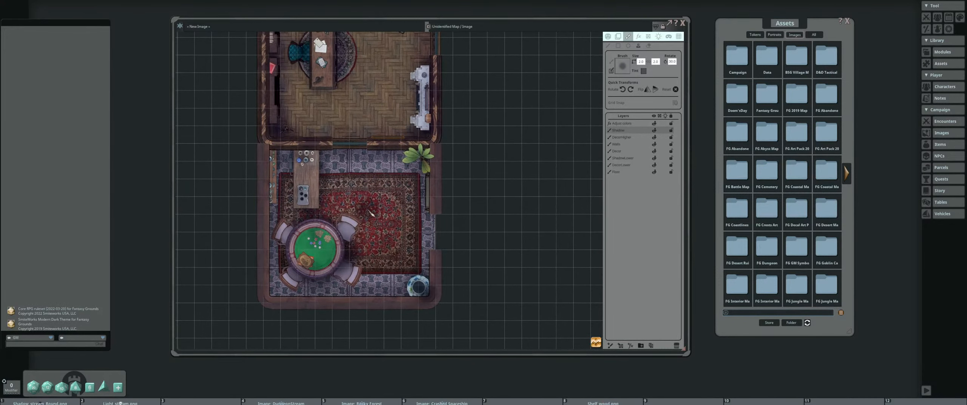
Select the Adjust colors effect layer and add a rectangular effect mask over the whole lounge room floor
left_click(638, 122)
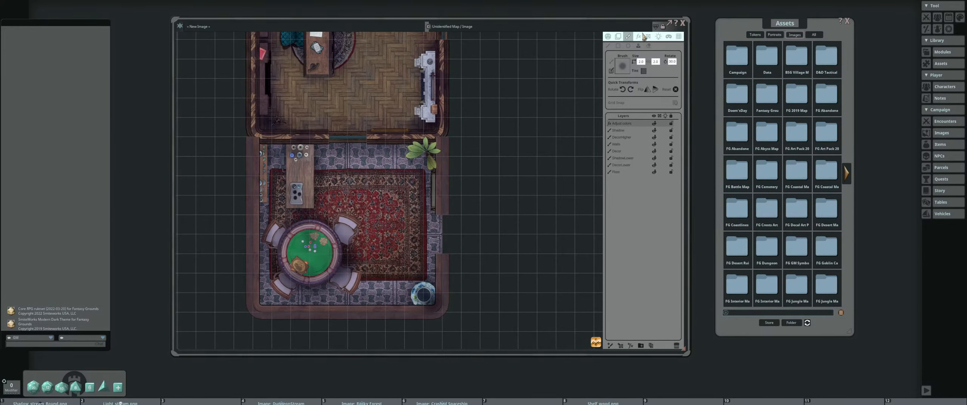
left_click(639, 37)
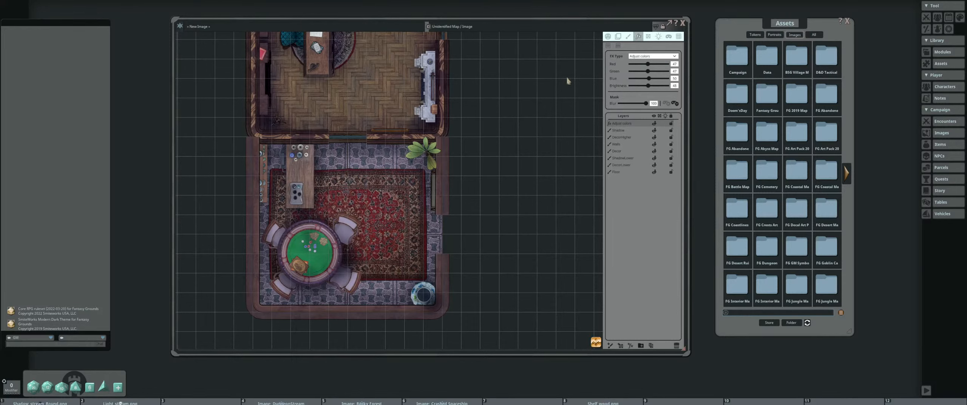
left_click_drag(326, 172, 357, 153)
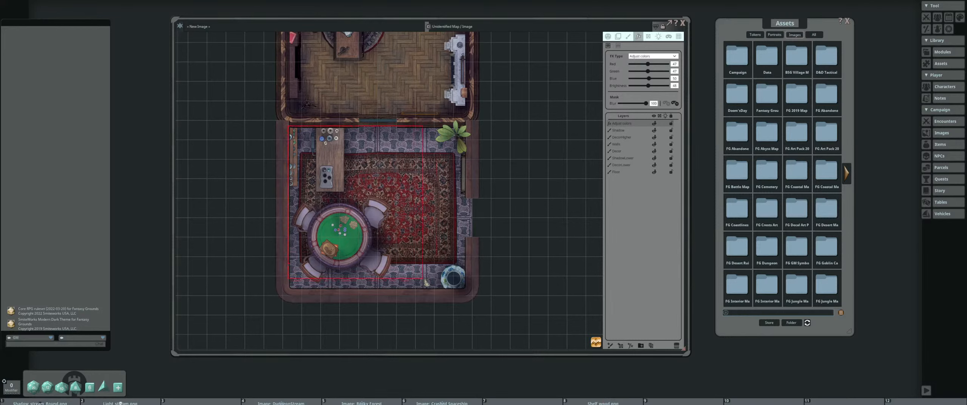
left_click_drag(469, 291, 470, 291)
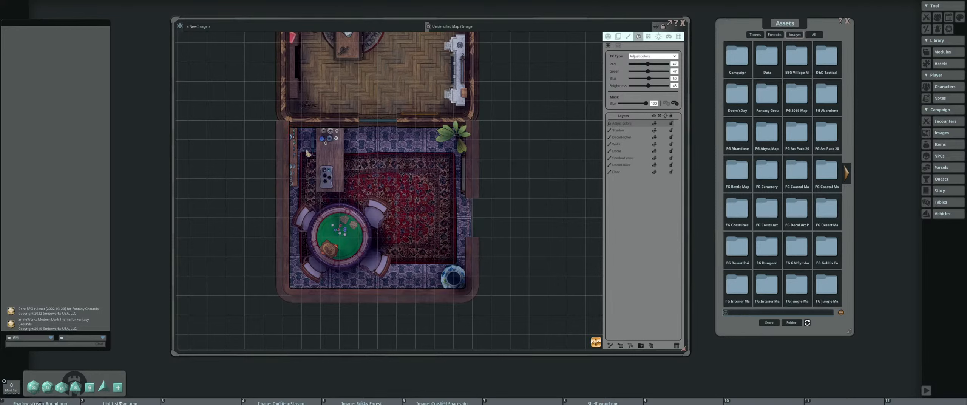
Subtract two overlapping rectangles from the color effect's mask over the lounge room's centre, keeping the darker tint along the walls
key("shift")
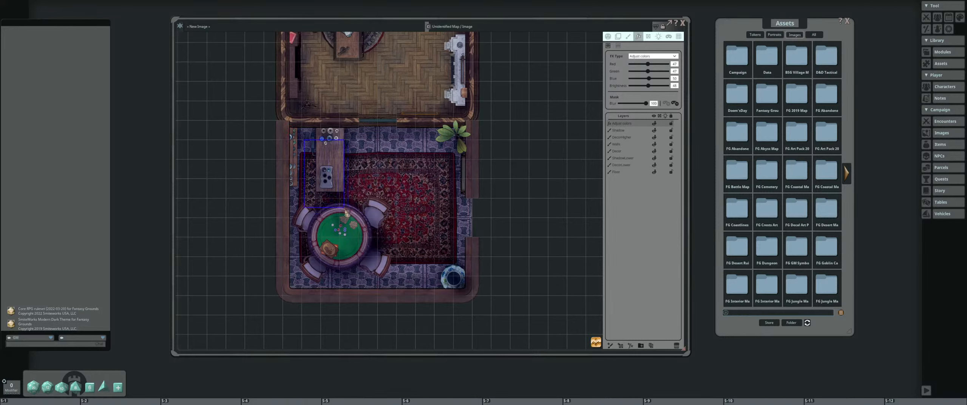
left_click_drag(455, 275, 455, 274)
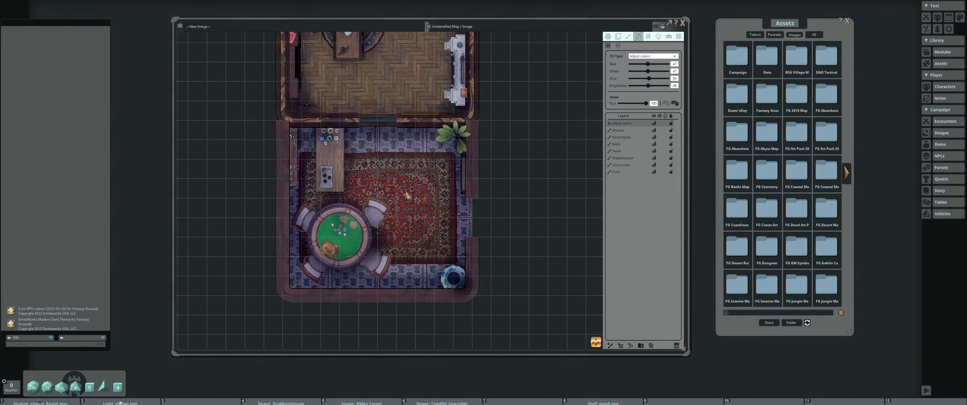
key("shift")
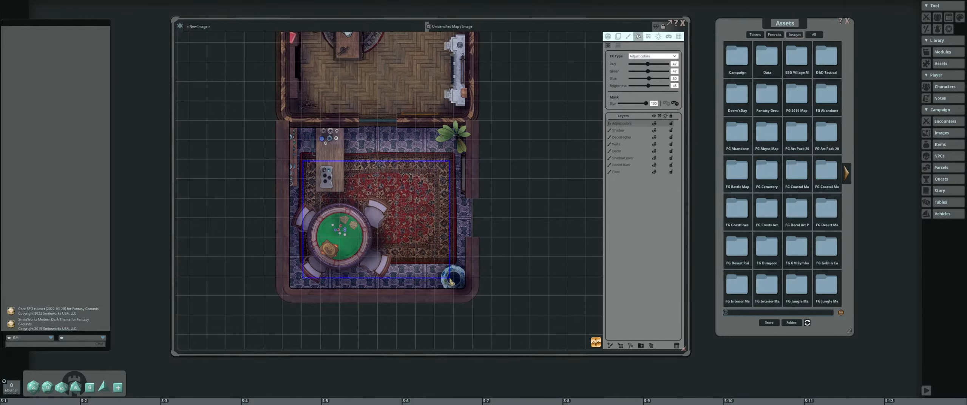
left_click_drag(449, 278, 450, 279)
Add a rectangular mask area of the color effect over the bar counter corner
left_click_drag(426, 117, 441, 223)
left_click_drag(405, 251, 390, 90)
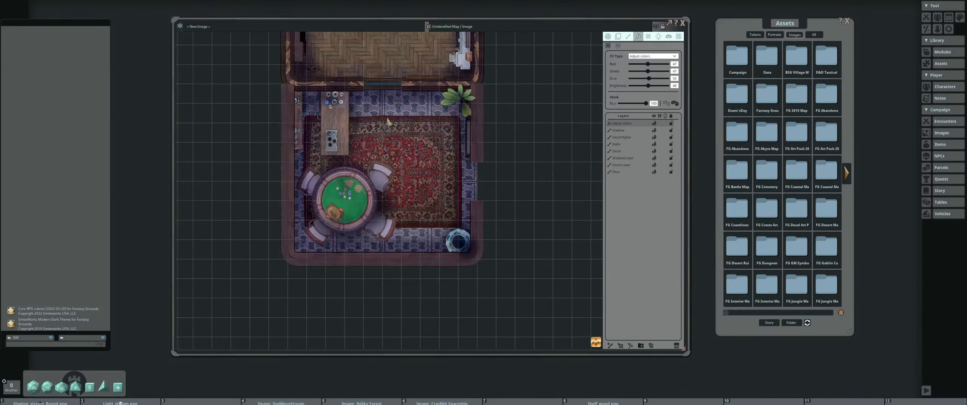
scroll(352, 118, "up", 2)
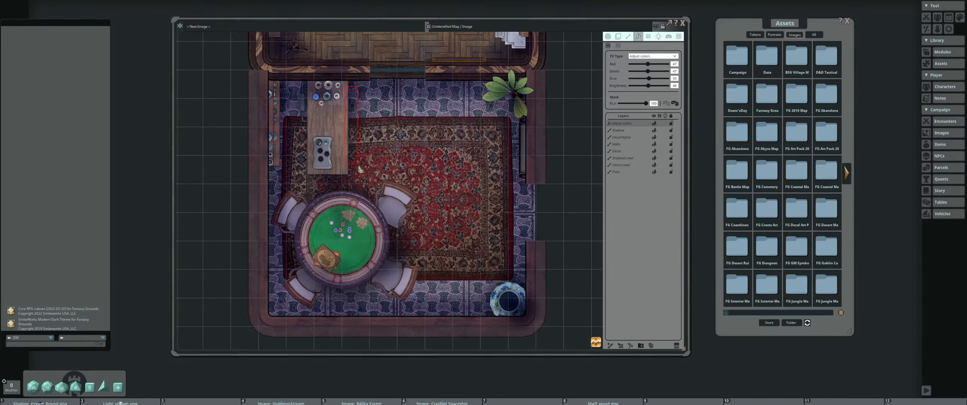
mouse_move(365, 208)
left_mouse_down()
mouse_move(336, 194)
mouse_move(351, 225)
left_mouse_up()
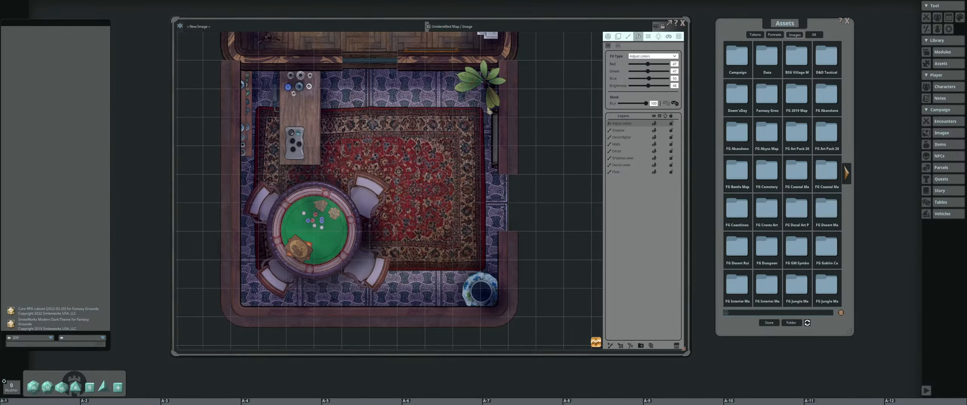
Examine the color-adjusted lounge room up close and together with the adjoining study
scroll(402, 177, "down", 2)
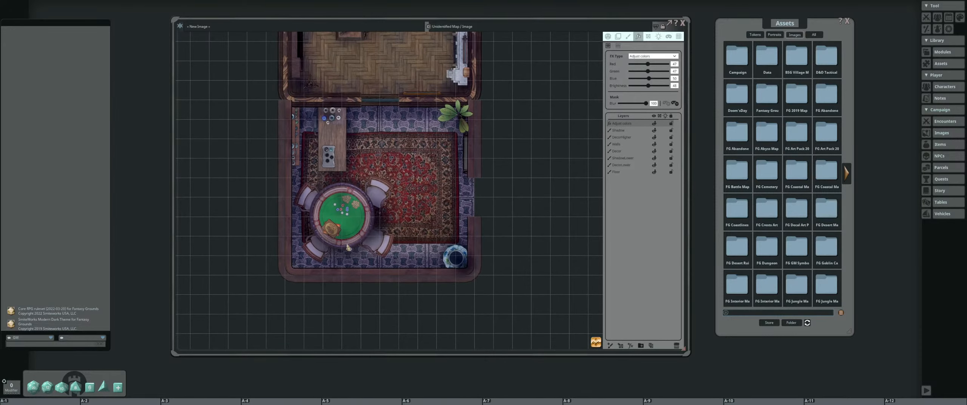
scroll(338, 255, "up", 3)
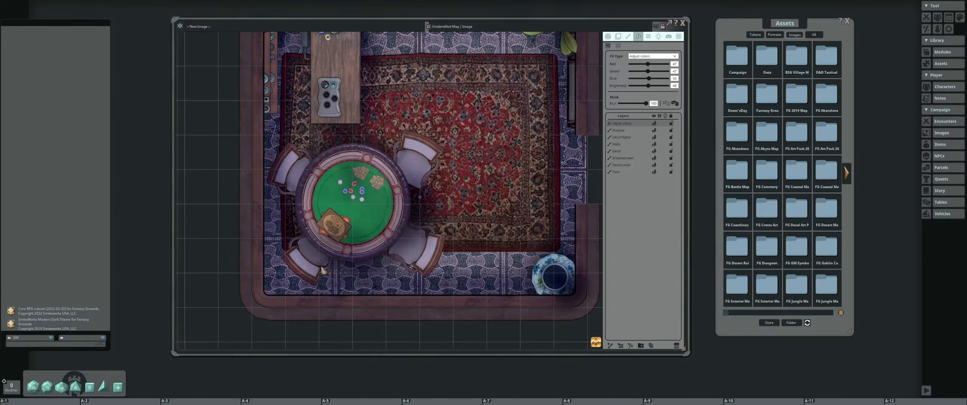
scroll(285, 203, "down", 3)
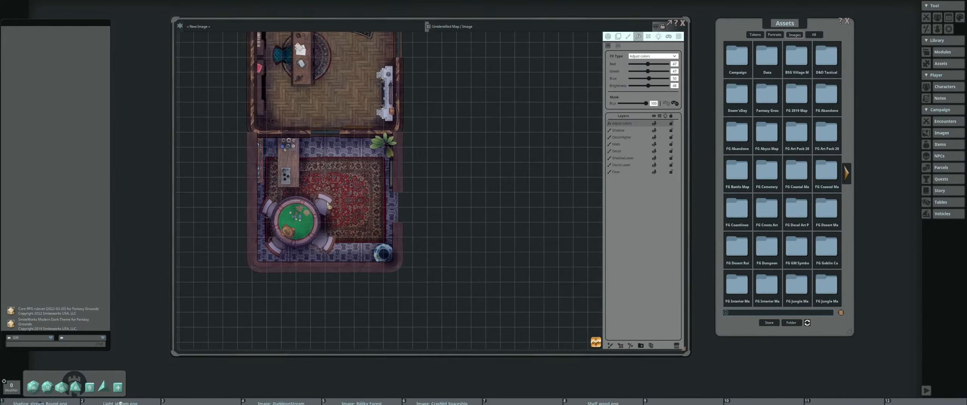
scroll(268, 153, "up", 3)
left_click_drag(270, 172, 269, 181)
scroll(400, 174, "down", 5)
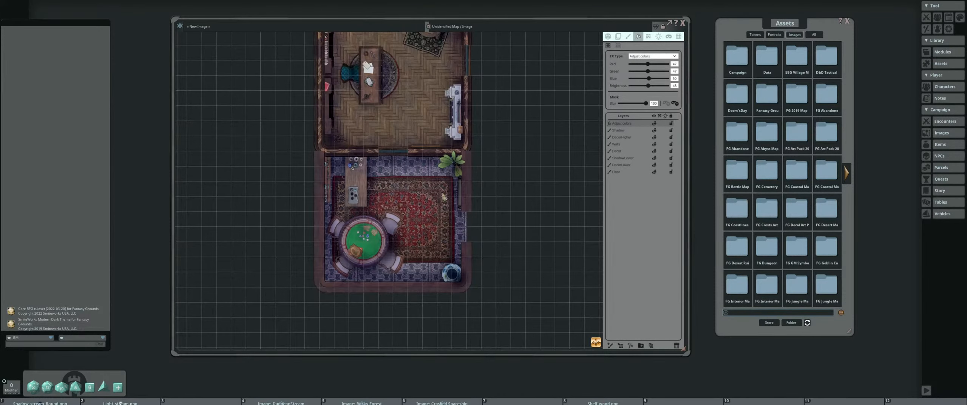
left_click_drag(446, 197, 324, 188)
scroll(318, 184, "down", 1)
scroll(318, 185, "up", 2)
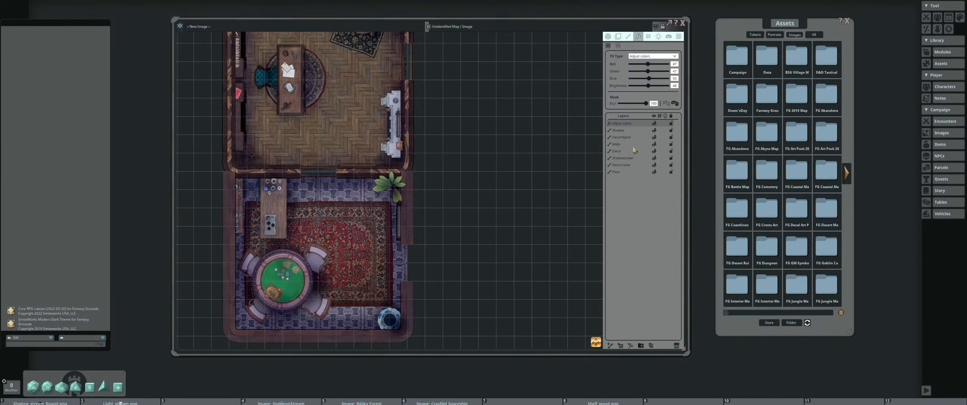
Select the walls layer and bring up the line-of-sight editing options for it
left_click(635, 144)
scroll(322, 120, "down", 2)
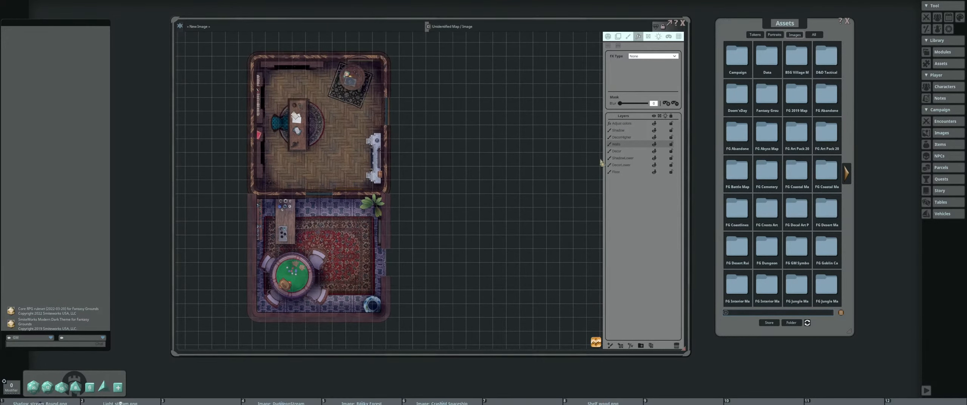
left_click(648, 36)
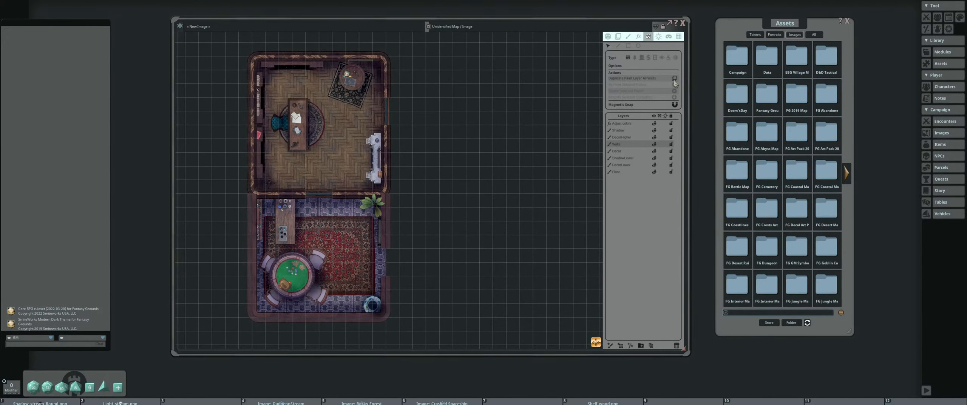
right_click(556, 104)
left_click(462, 201)
Examine the finished lounge room's bar, game table, rug and doorways, and compare its look with the adjoining study
left_click_drag(379, 234, 360, 224)
scroll(355, 228, "up", 3)
scroll(416, 226, "down", 5)
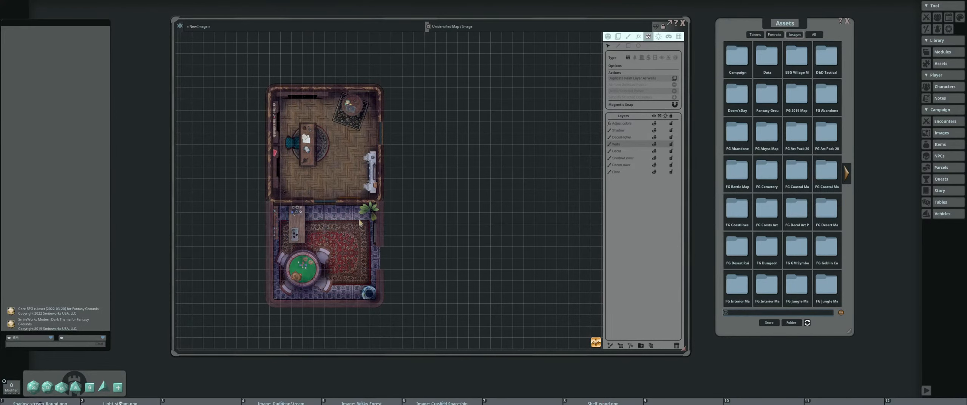
left_click_drag(339, 220, 281, 232)
scroll(268, 228, "up", 2)
scroll(281, 229, "up", 4)
scroll(316, 201, "down", 2)
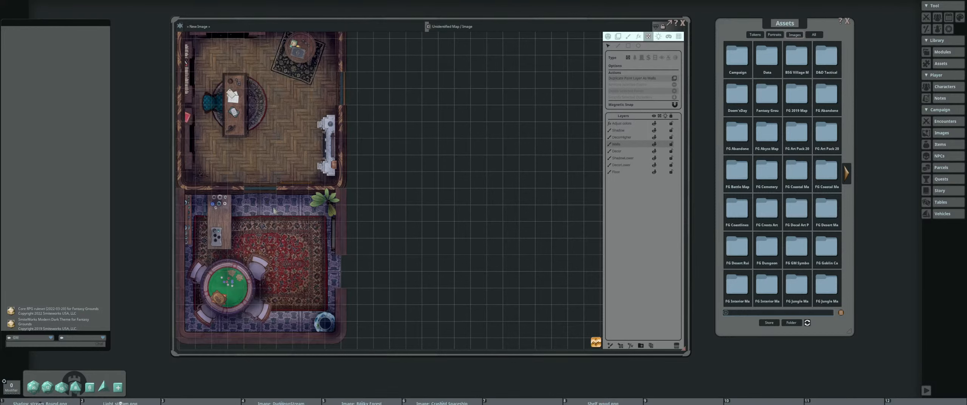
scroll(247, 234, "up", 5)
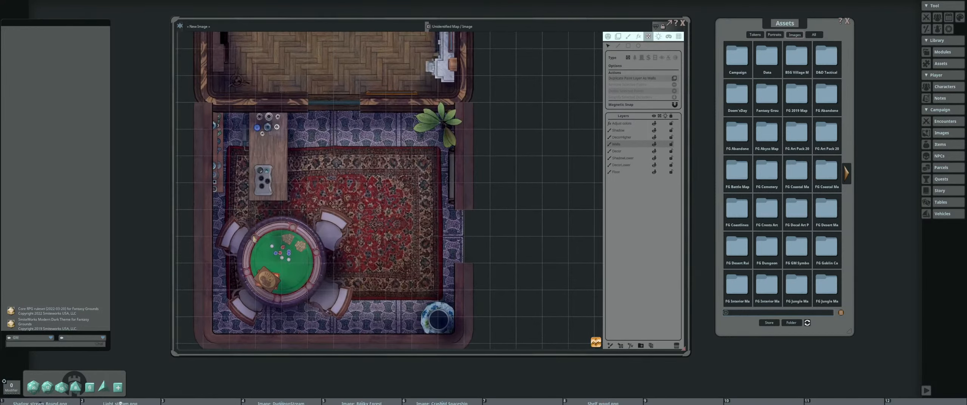
scroll(298, 253, "up", 3)
scroll(287, 255, "down", 6)
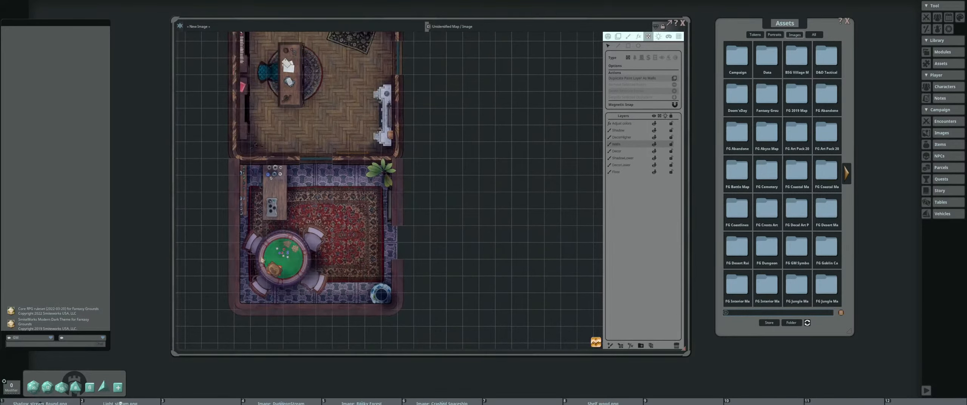
left_click_drag(302, 255, 299, 192)
scroll(269, 204, "up", 4)
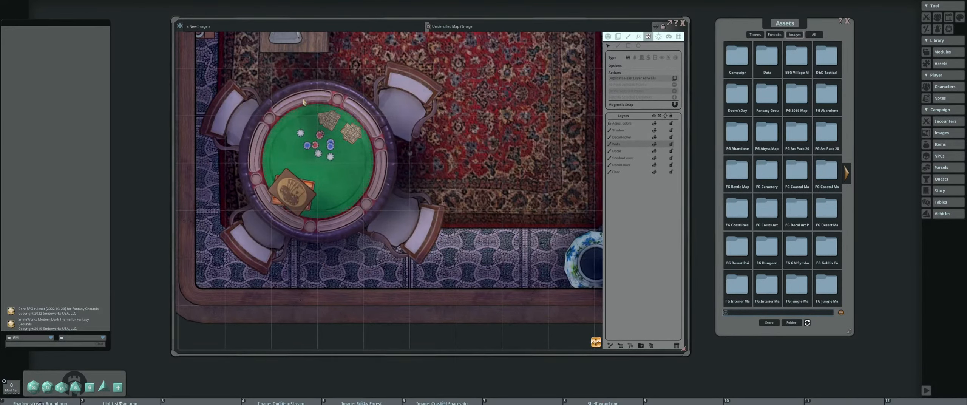
scroll(415, 171, "down", 5)
left_click_drag(465, 168, 414, 220)
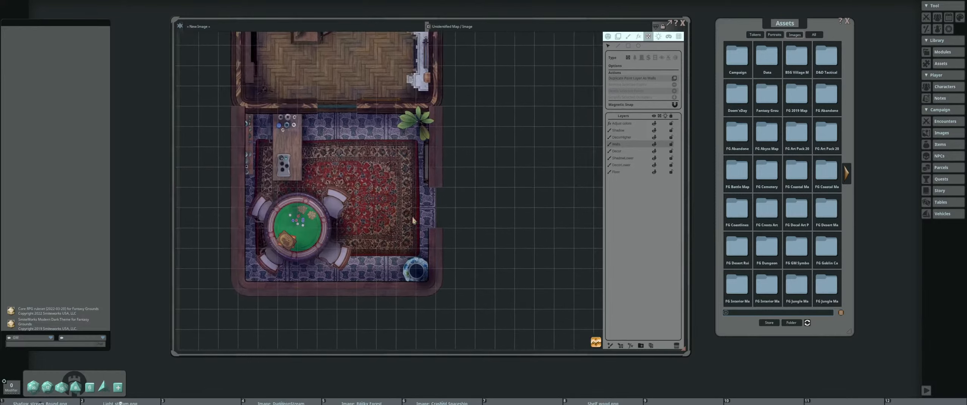
scroll(414, 221, "up", 3)
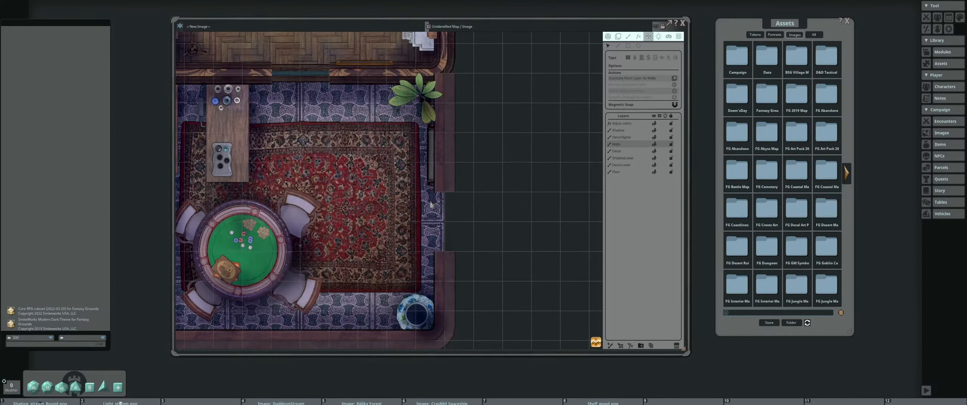
left_click_drag(332, 100, 369, 201)
scroll(365, 180, "up", 1)
scroll(516, 252, "down", 3)
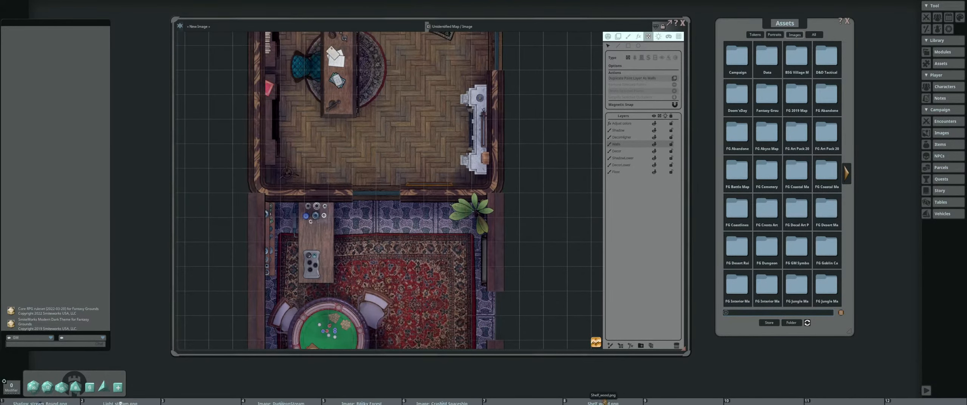
left_click_drag(405, 194, 411, 256)
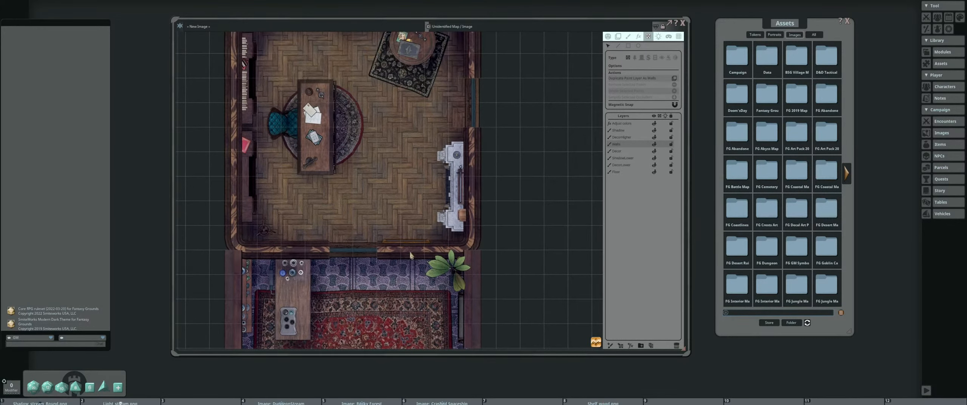
left_click_drag(421, 297, 417, 279)
left_click_drag(454, 320, 449, 234)
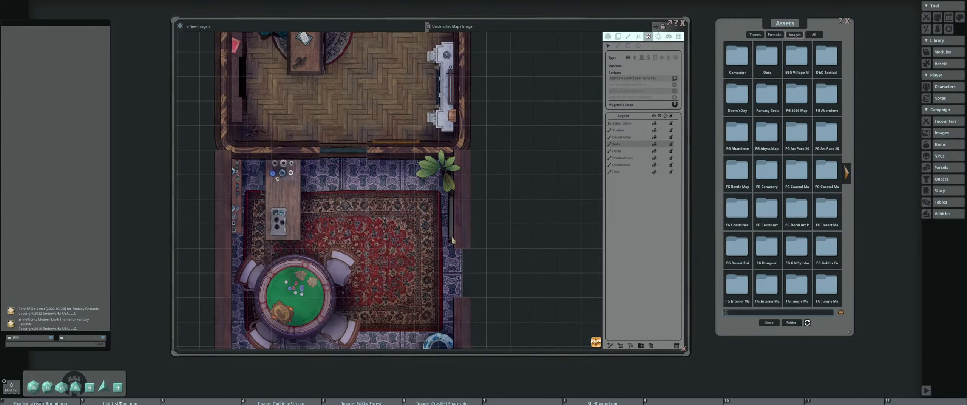
scroll(426, 248, "down", 2)
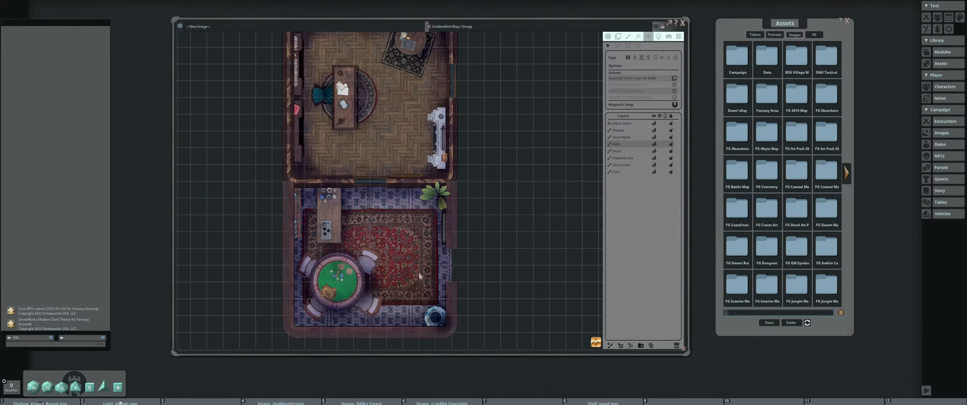
left_click_drag(384, 270, 397, 251)
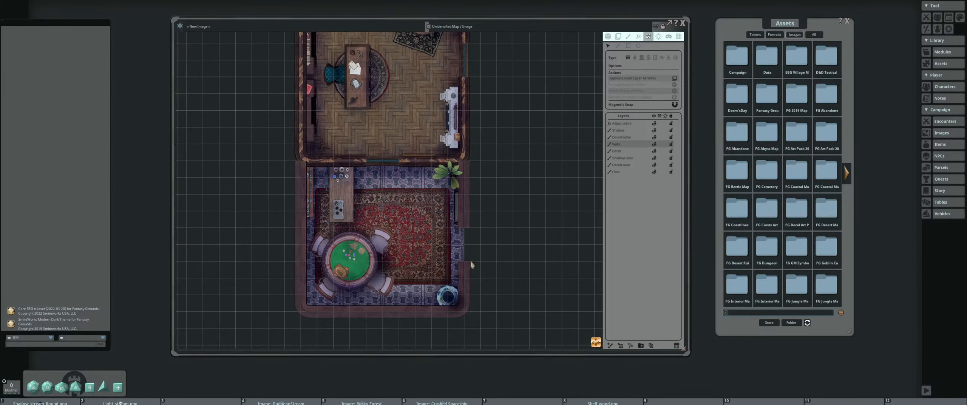
Examine the lounge room's furnishings and shadows, and compare its overall look with the adjoining study
scroll(336, 228, "up", 2)
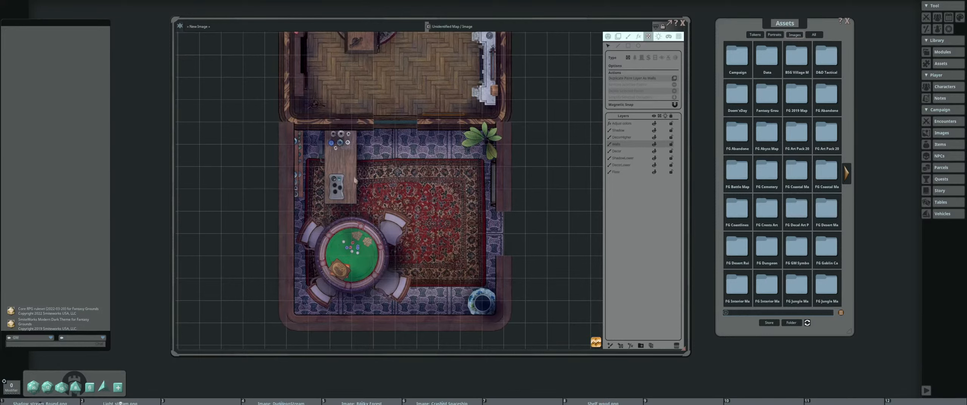
scroll(336, 217, "down", 2)
left_click_drag(370, 156, 327, 169)
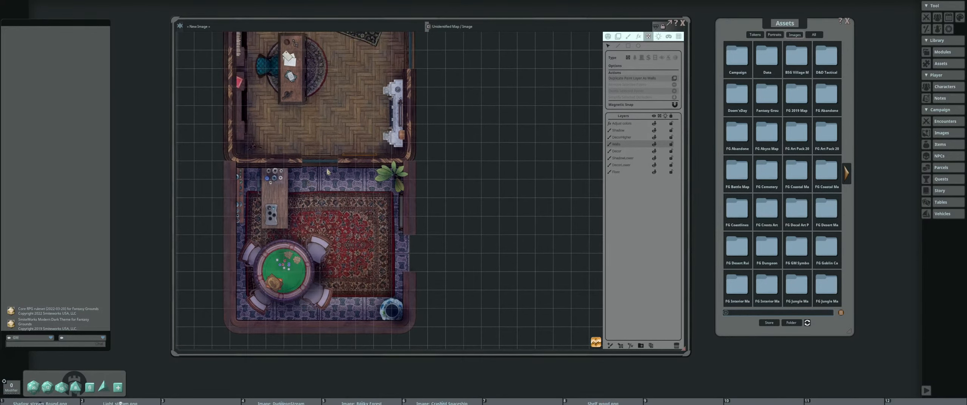
left_click_drag(477, 179, 448, 173)
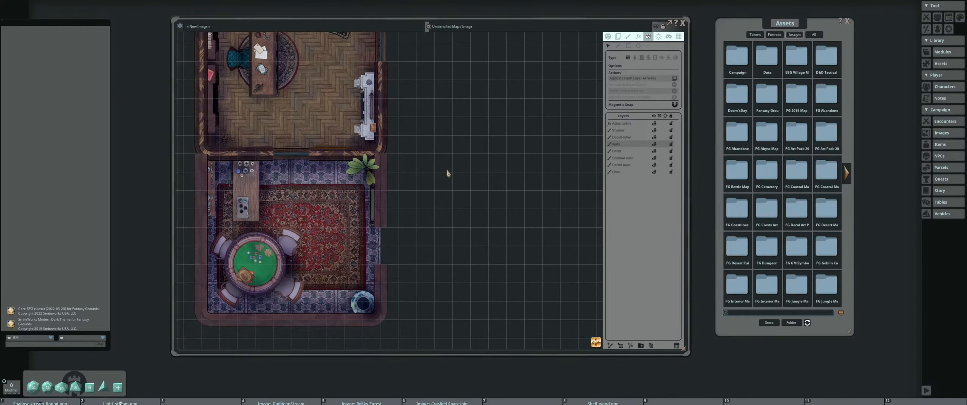
scroll(447, 173, "down", 1)
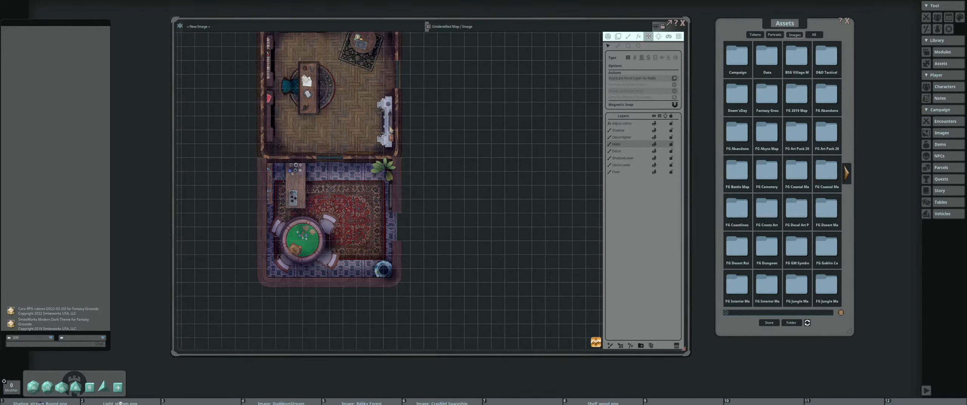
mouse_move(401, 114)
left_mouse_down()
mouse_move(395, 153)
mouse_move(397, 127)
left_mouse_up()
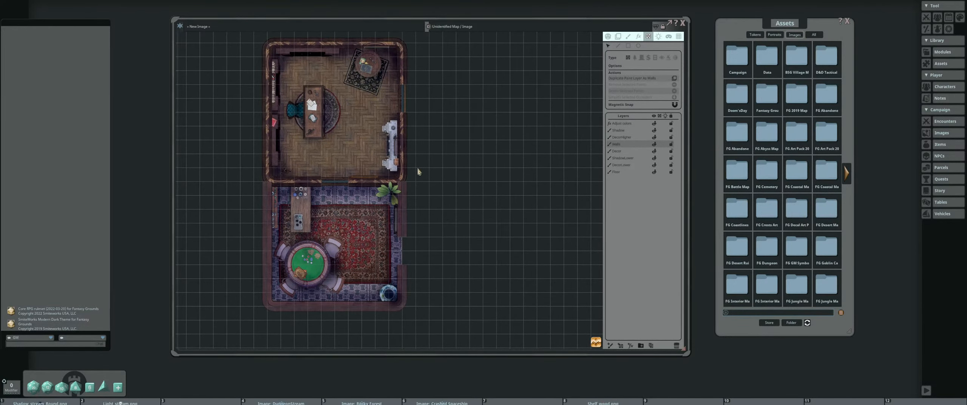
scroll(427, 172, "up", 2)
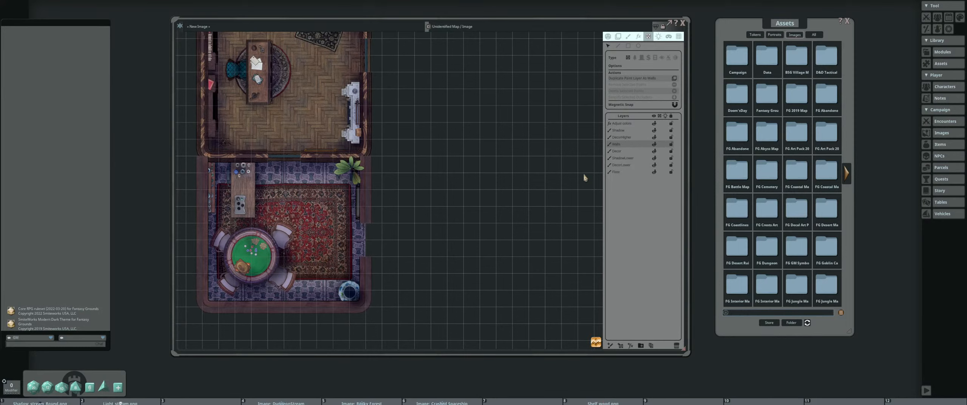
scroll(466, 188, "down", 1)
left_click_drag(466, 188, 470, 232)
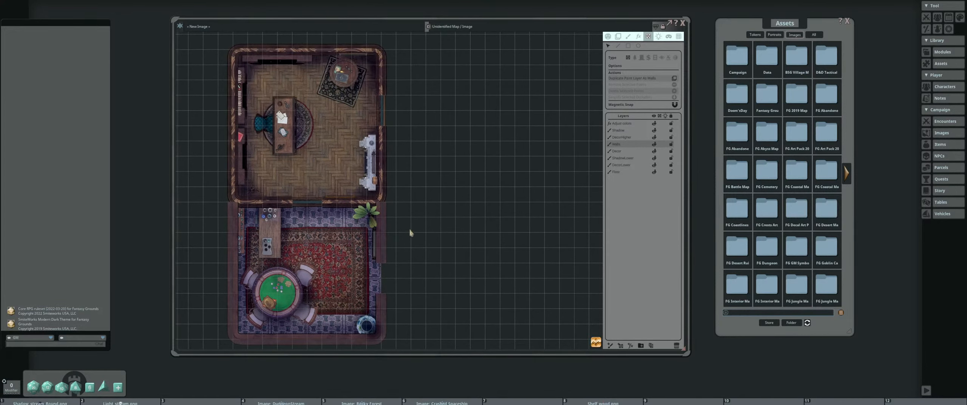
left_click_drag(411, 231, 446, 194)
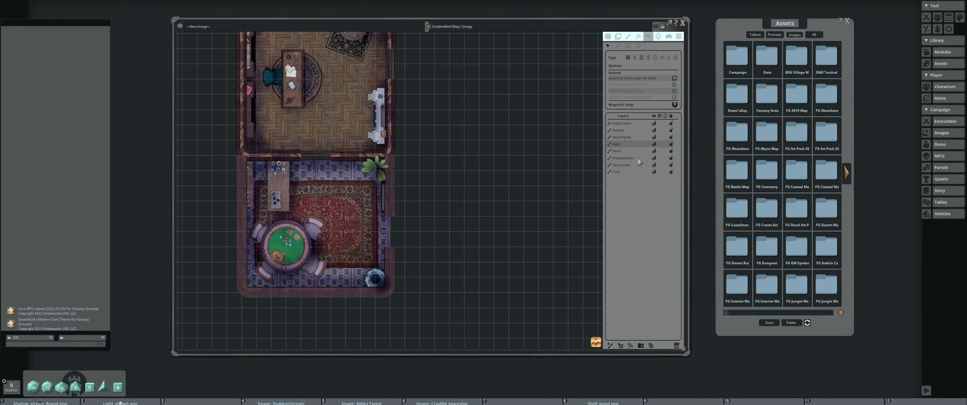
Search the image assets for "light", set the small round Light.png as the paint brush, and look through the remaining result pages
left_click(743, 313)
key("Return")
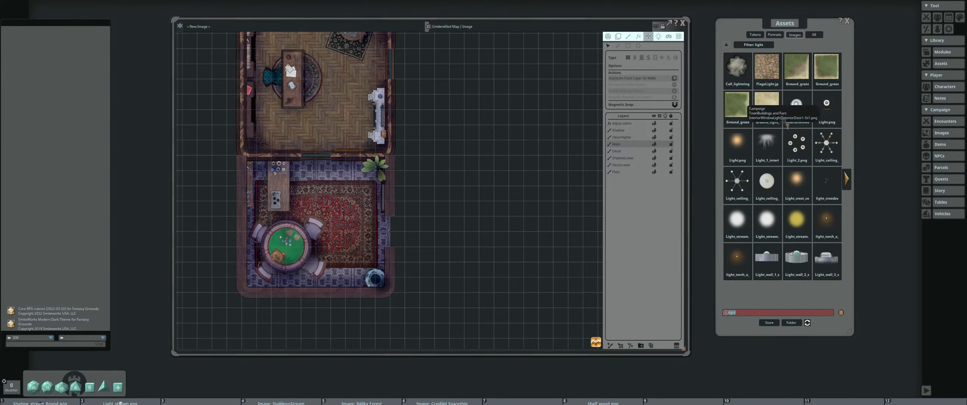
left_click(628, 37)
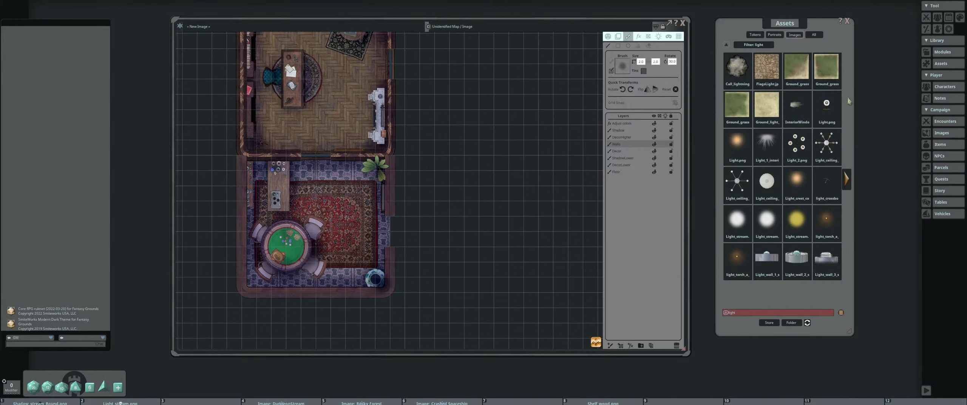
left_click_drag(625, 69, 625, 69)
left_click(850, 179)
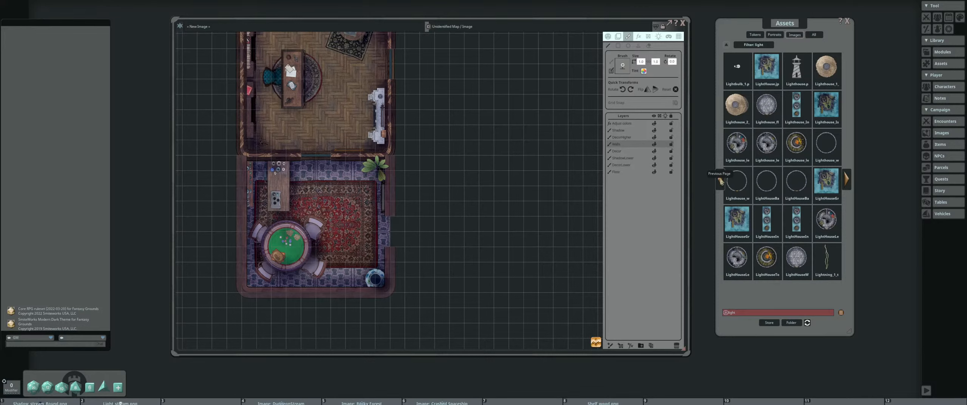
left_click(844, 181)
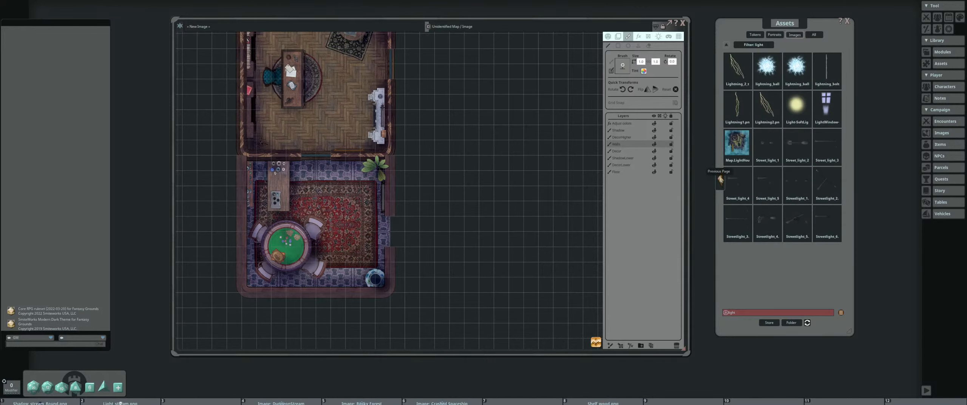
left_click(720, 180)
left_click(720, 180)
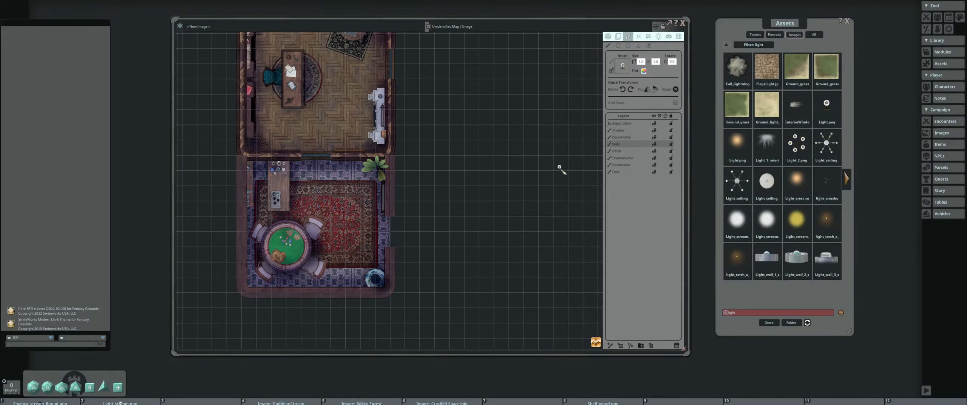
On the Decor layer, stamp two wall lights along the lounge's south wall, one below the game table and one near the vase
scroll(322, 185, "up", 6)
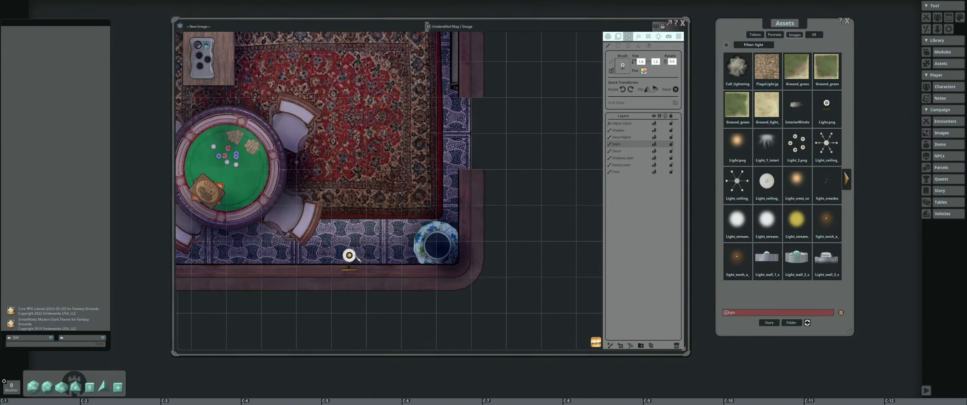
scroll(355, 251, "up", 3)
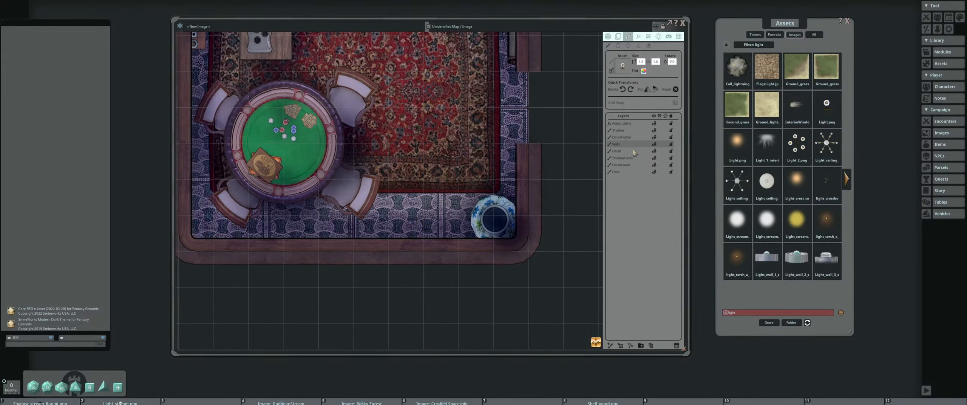
left_click(634, 151)
left_click_drag(393, 216, 471, 211)
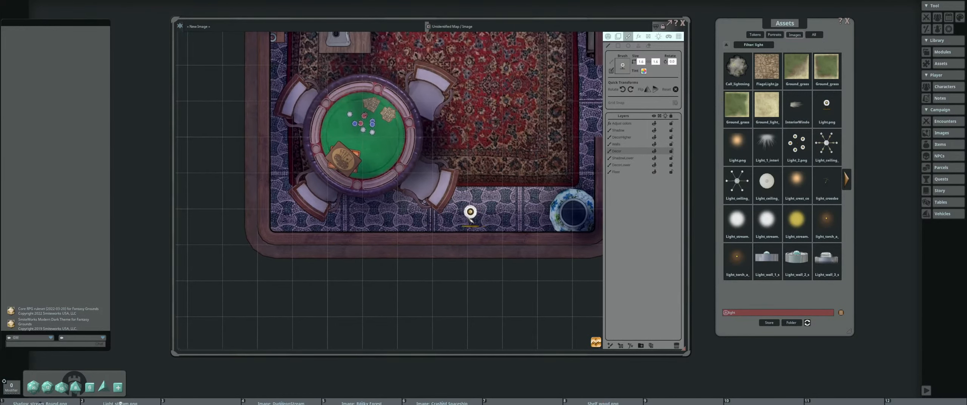
scroll(344, 216, "down", 2)
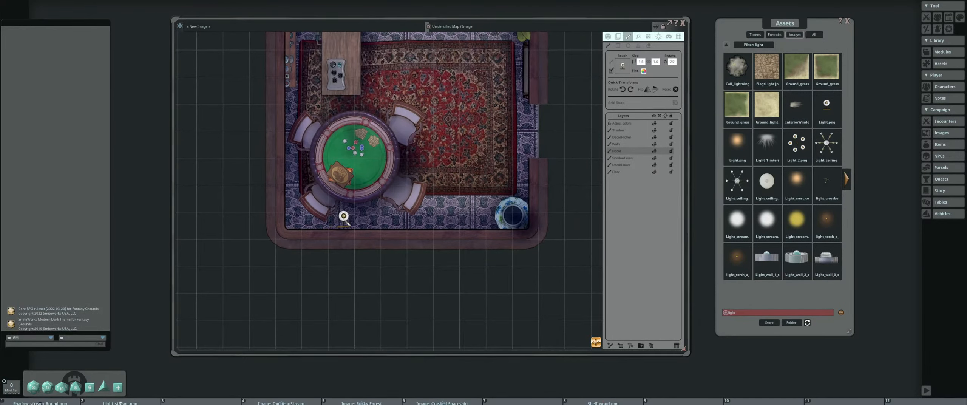
mouse_move(344, 216)
left_mouse_down()
mouse_move(347, 255)
mouse_move(412, 243)
mouse_move(450, 252)
left_mouse_up()
key("ctrl+z")
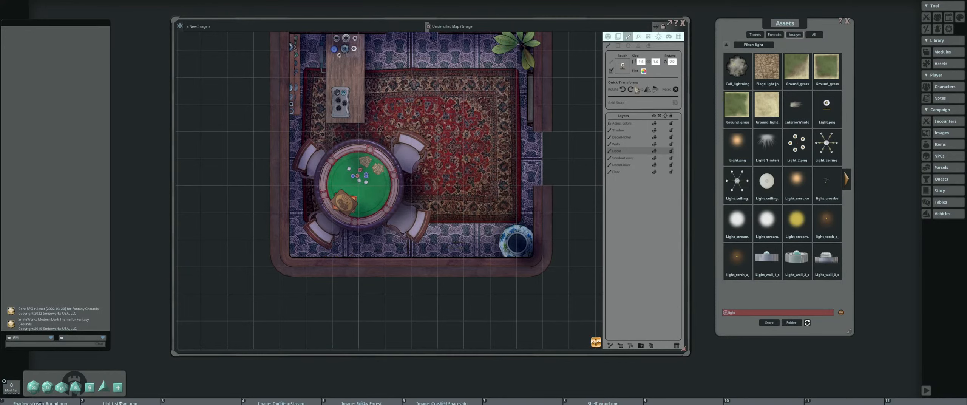
left_click(638, 45)
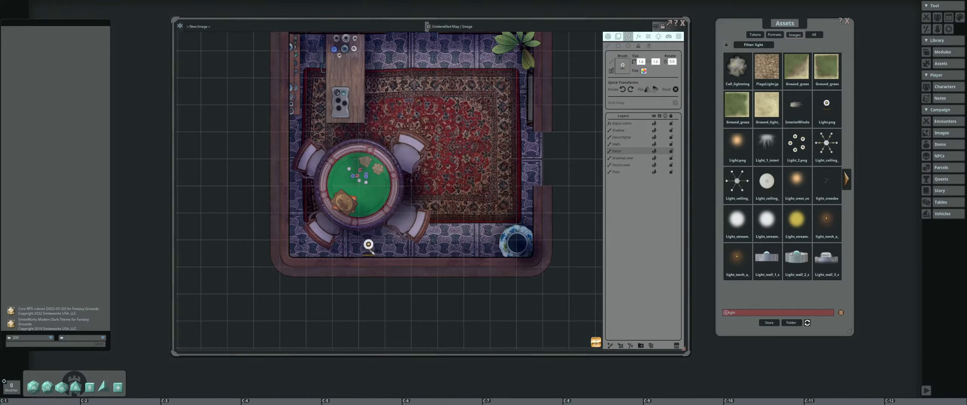
left_click(359, 250)
left_click(464, 250)
Rotate and mirror the light brush, and place one wall light on the lounge's west wall beside the game table
left_click_drag(502, 198, 487, 281)
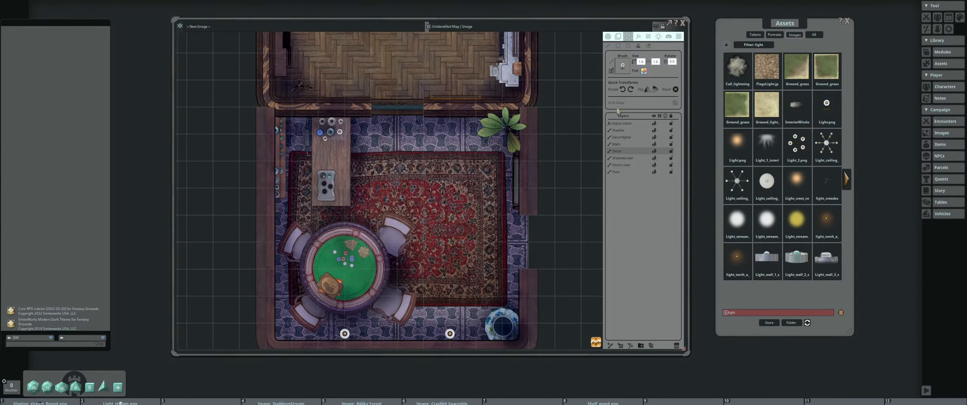
left_click(623, 90)
left_click(647, 89)
left_click(287, 210)
scroll(388, 197, "down", 2)
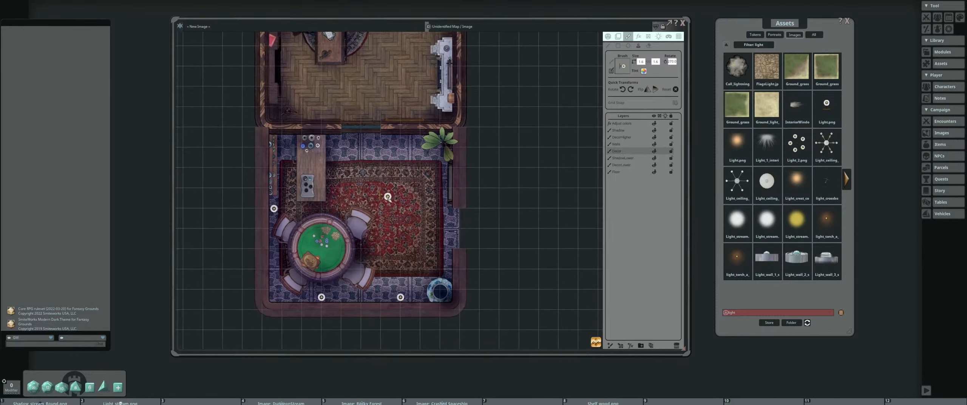
scroll(387, 196, "up", 1)
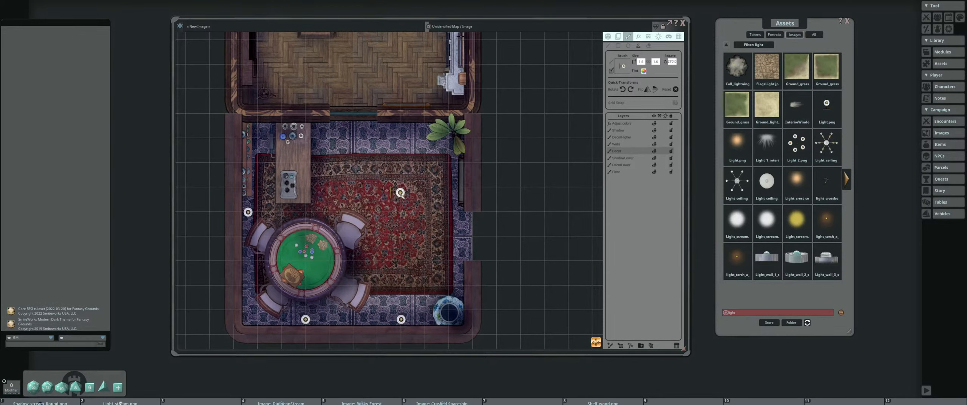
scroll(400, 192, "down", 1)
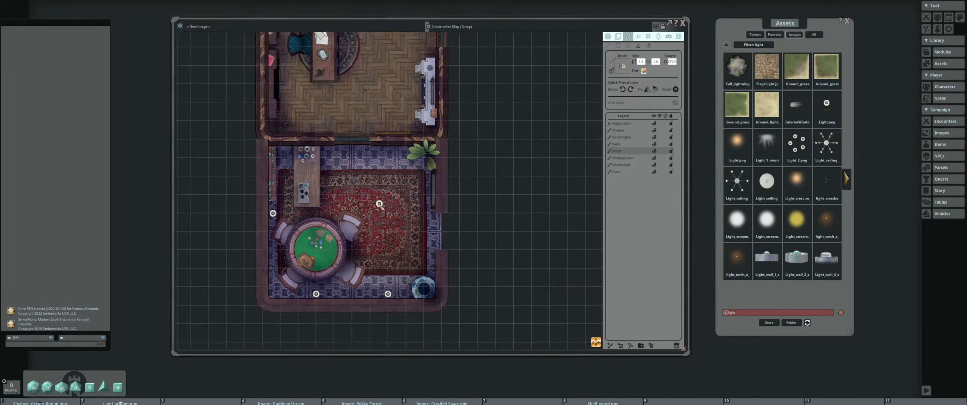
Replace the asset search term with "swi" to find light switch images
double_click(766, 314)
key("BackSpace")
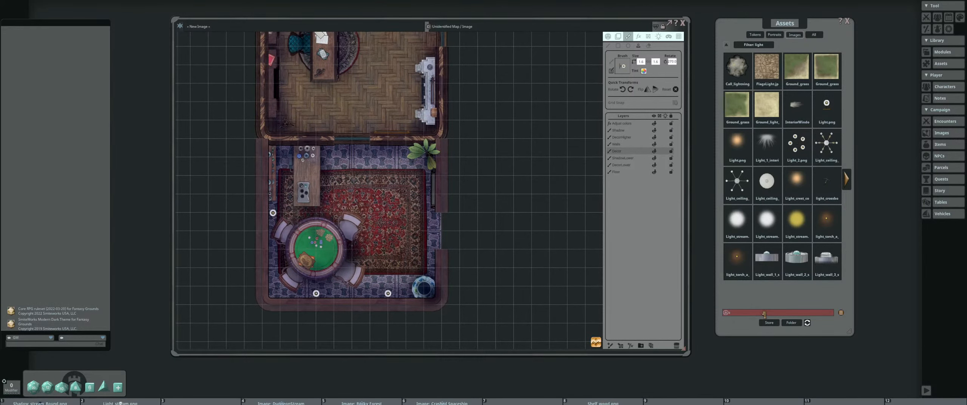
type("swithc")
key("BackSpace")
key("BackSpace")
key("BackSpace")
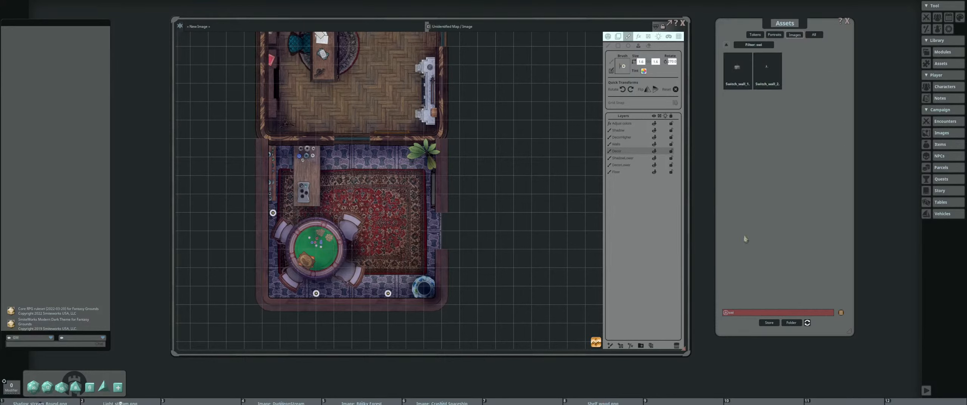
Preview both wall switch assets and set Switch_wall_2 as the paint brush
left_click(736, 69)
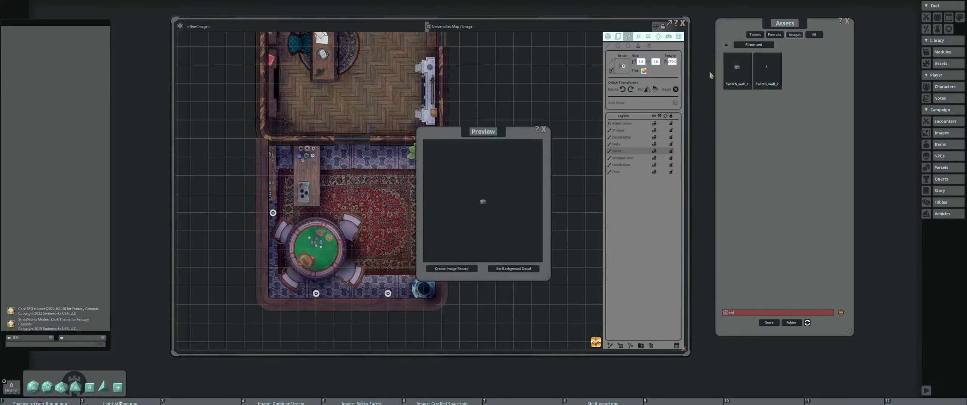
left_click(543, 129)
left_click(767, 69)
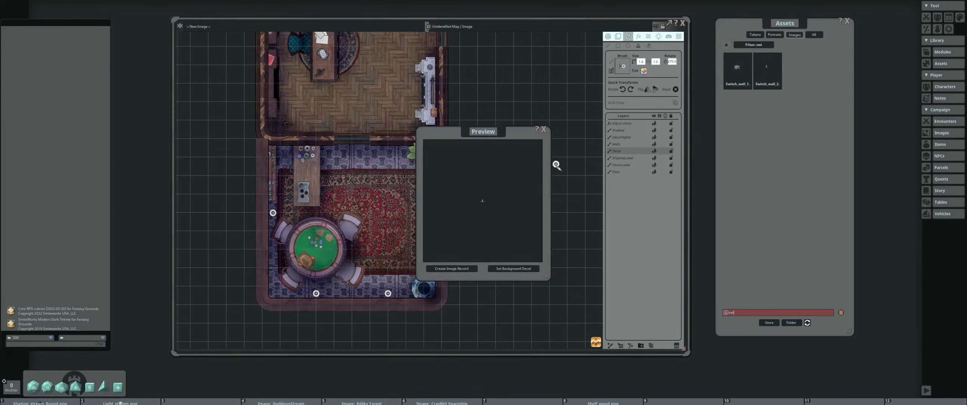
left_click(543, 129)
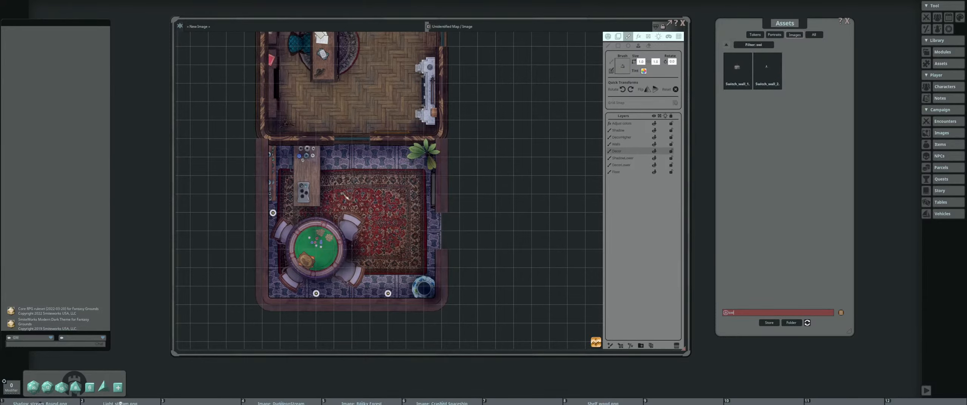
Rotate the wall switch brush by 180 degrees for use in the lounge
scroll(345, 195, "up", 4)
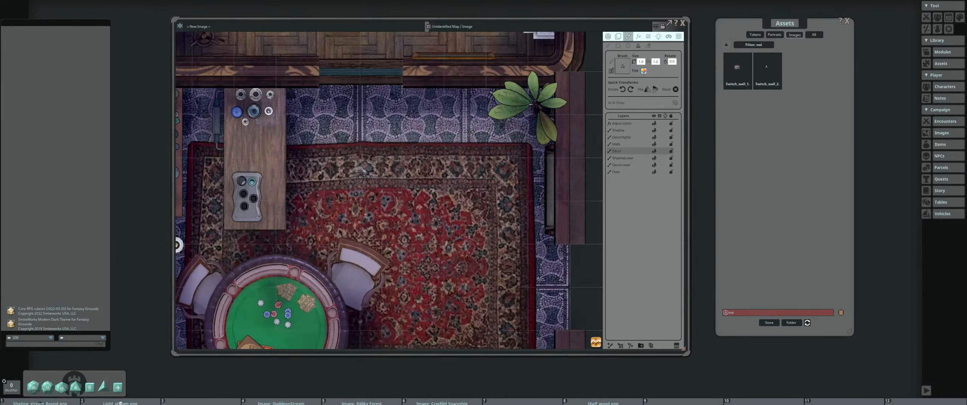
left_click(631, 89)
left_click(630, 89)
scroll(451, 127, "down", 5)
scroll(455, 135, "up", 3)
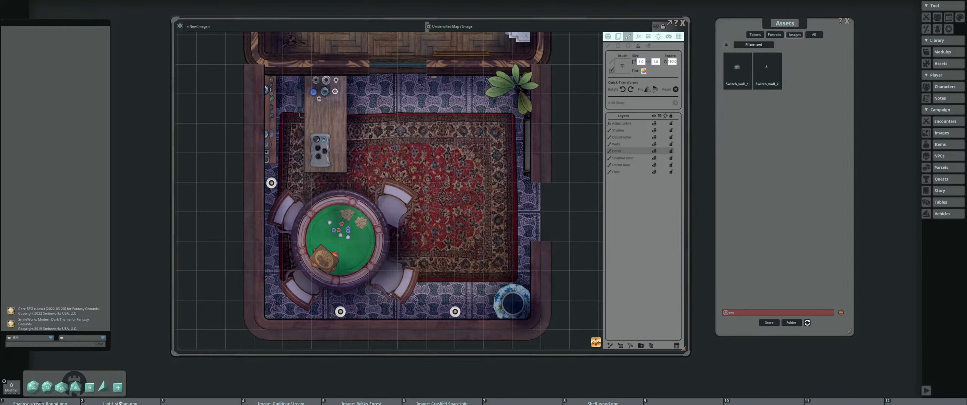
Examine the study's walls, bookshelves, desk, corner table and fireplace together with the doorway to the lounge
scroll(385, 160, "down", 4)
left_click_drag(409, 167, 370, 125)
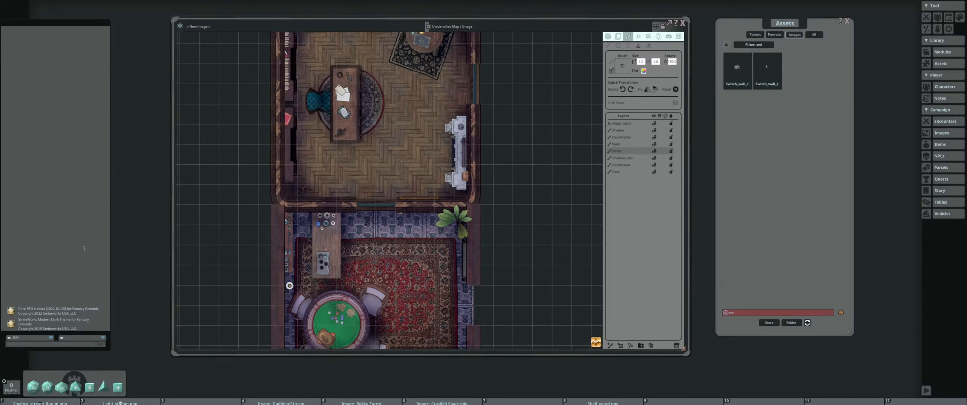
scroll(355, 184, "down", 2)
scroll(373, 224, "up", 3)
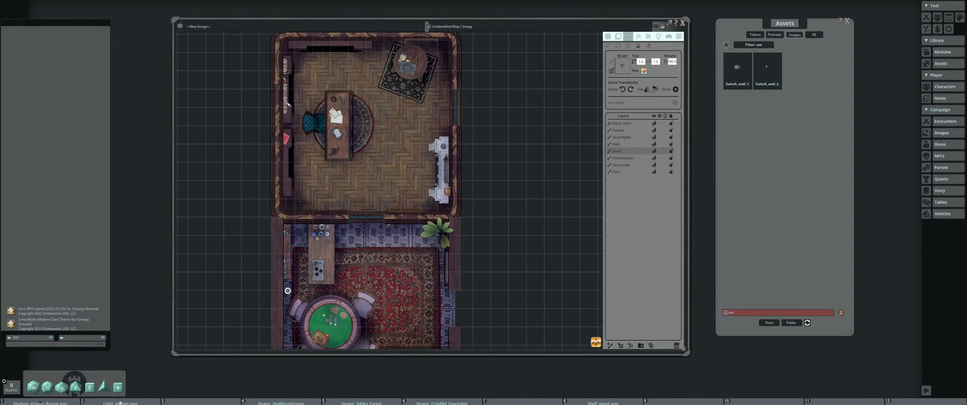
left_click_drag(336, 94, 356, 185)
scroll(366, 142, "up", 2)
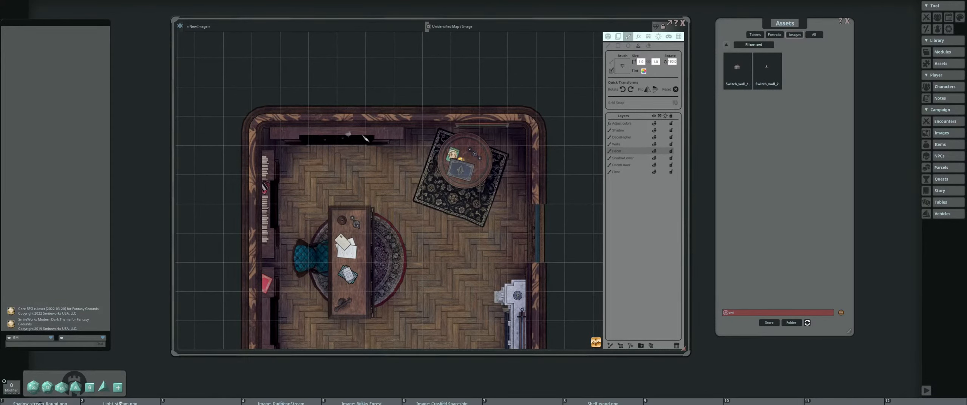
left_click_drag(369, 230, 339, 152)
scroll(354, 146, "up", 1)
scroll(434, 140, "down", 5)
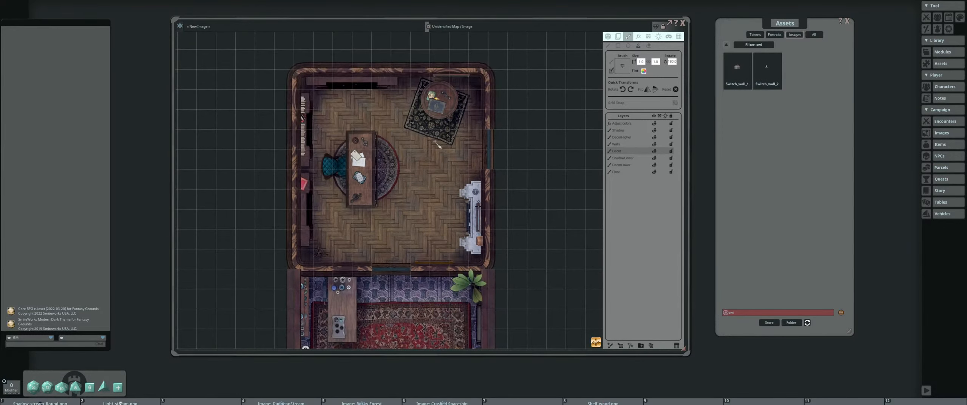
mouse_move(389, 202)
left_mouse_down()
mouse_move(368, 230)
mouse_move(380, 209)
left_mouse_up()
scroll(385, 189, "down", 3)
scroll(352, 190, "up", 1)
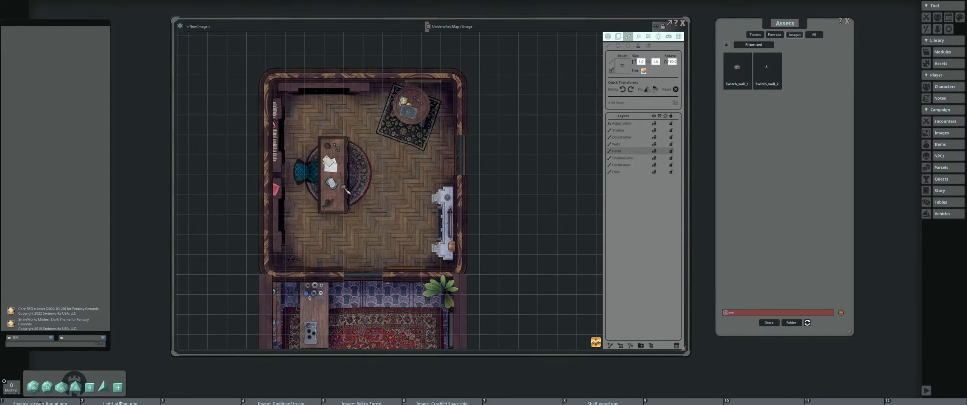
Duplicate the Walls paint layer as line-of-sight walls for the study and lounge
scroll(344, 187, "up", 2)
scroll(344, 187, "down", 3)
left_click_drag(373, 201, 351, 188)
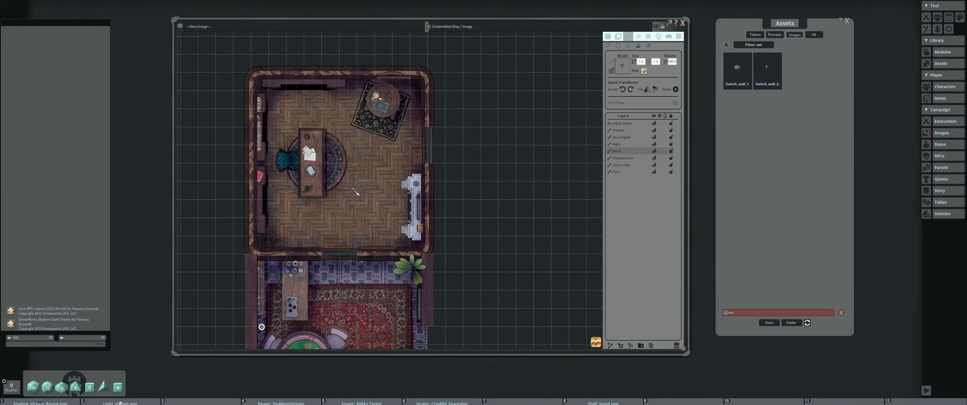
left_click(628, 144)
left_click(648, 36)
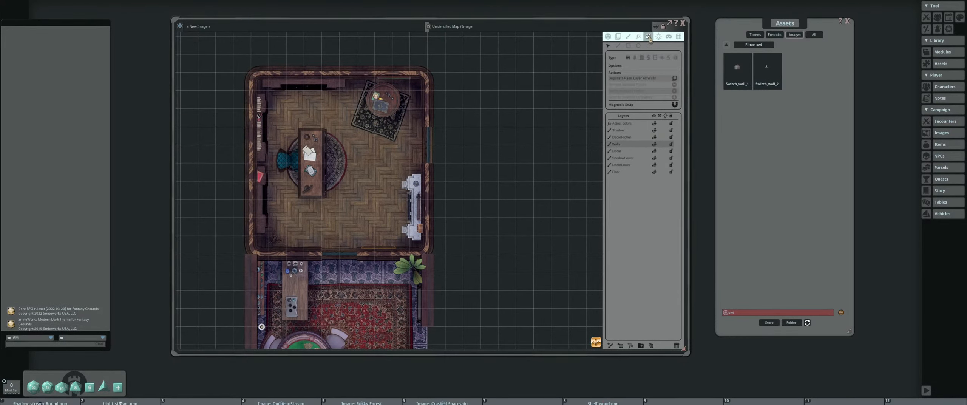
scroll(457, 162, "down", 3)
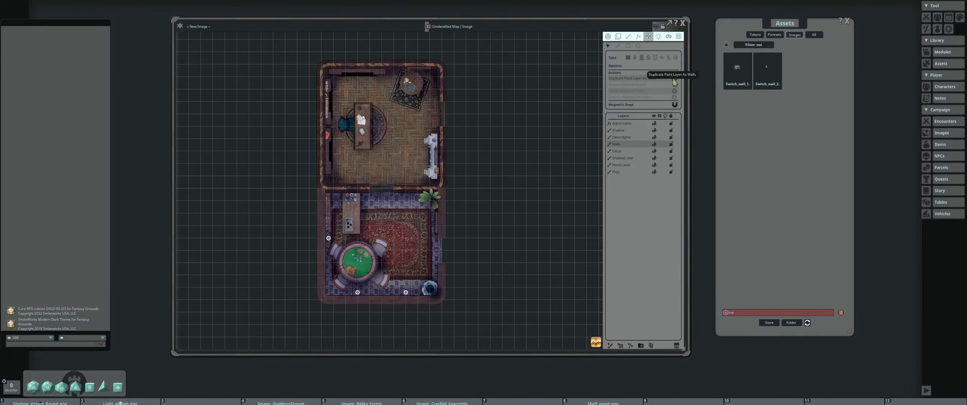
left_click(675, 82)
Examine the generated wall lines around the study and lounge, including the doorway gaps and corner points
scroll(355, 185, "up", 2)
scroll(410, 202, "up", 2)
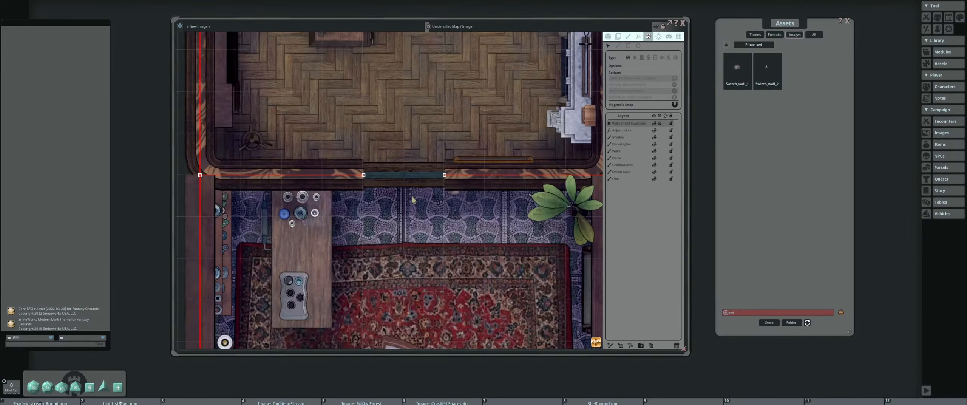
scroll(412, 200, "down", 3)
scroll(309, 243, "up", 5)
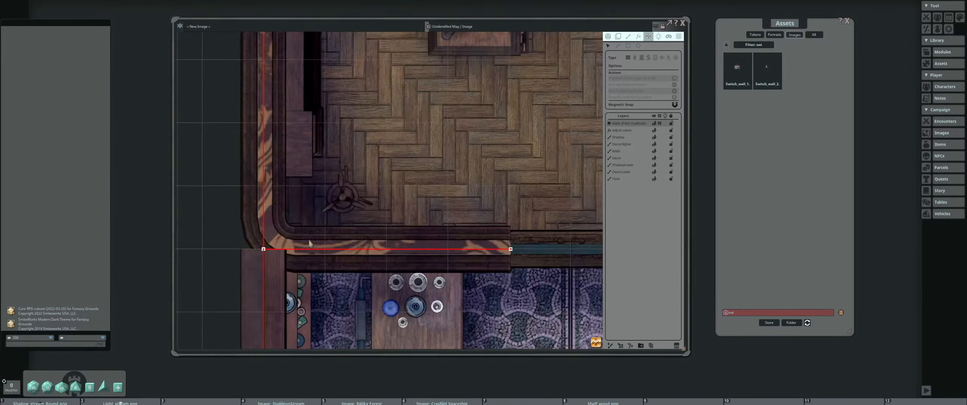
scroll(309, 243, "down", 5)
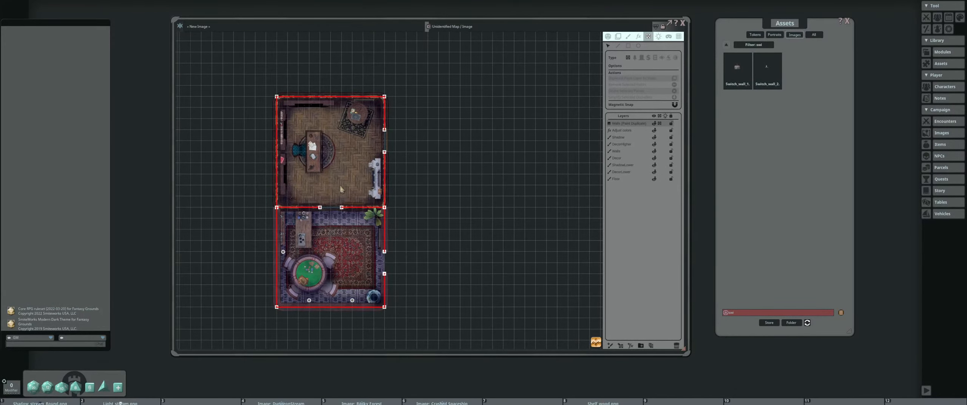
scroll(338, 155, "up", 5)
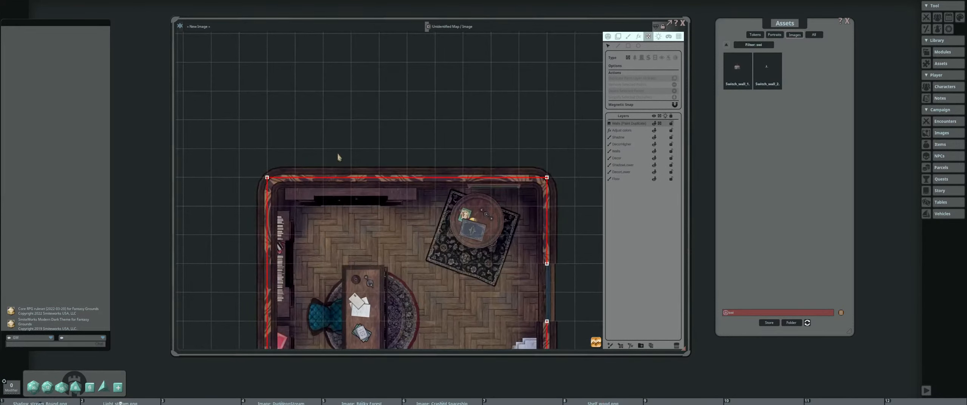
scroll(340, 173, "up", 2)
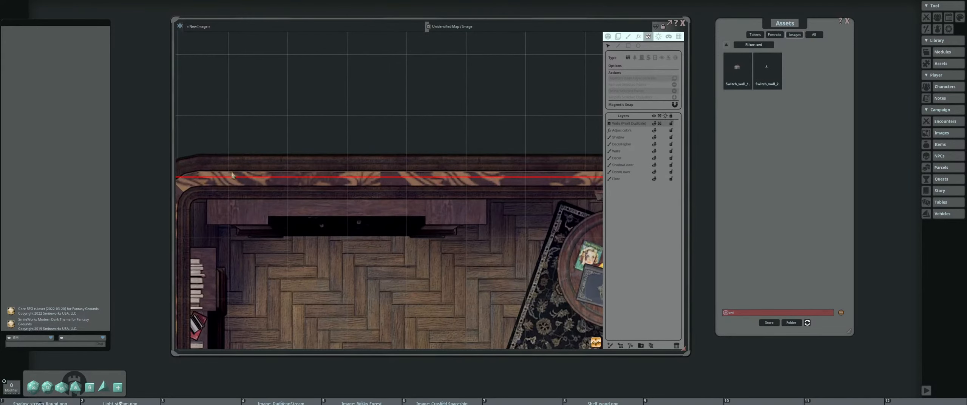
scroll(430, 189, "down", 3)
scroll(311, 193, "down", 2)
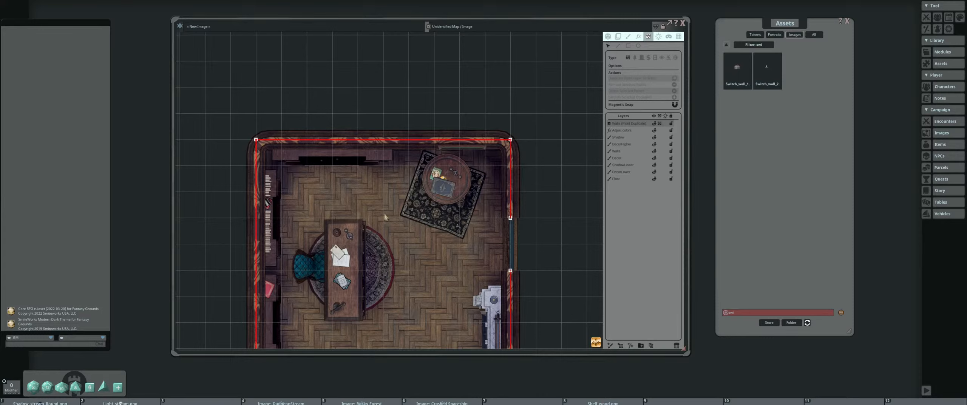
Look through the available line-of-sight occluder types and their options, including Terrain and Shadow Caster
left_click(635, 58)
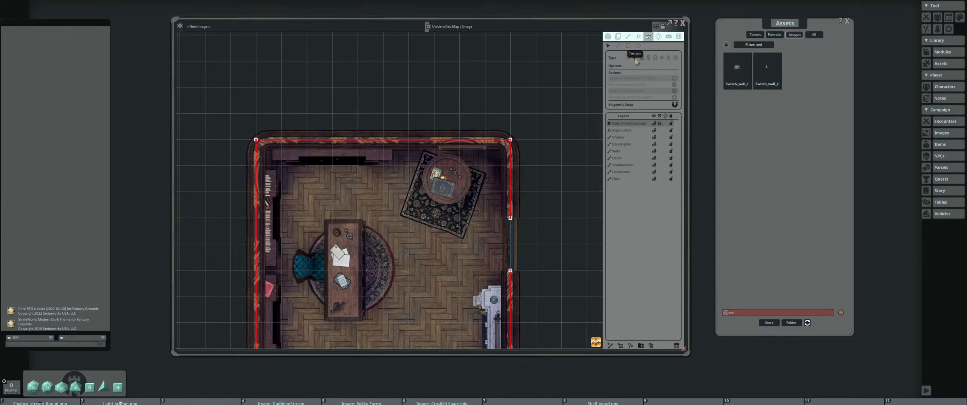
left_click(656, 58)
left_click(668, 58)
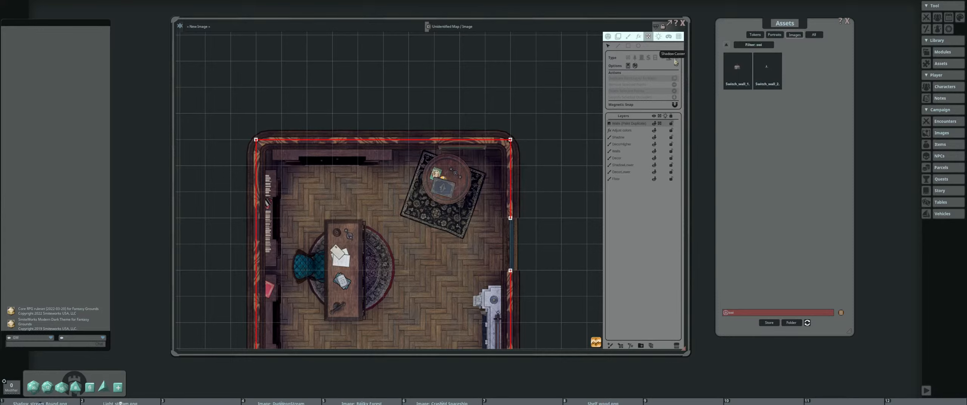
left_click(662, 60)
left_click(648, 60)
scroll(315, 172, "up", 3)
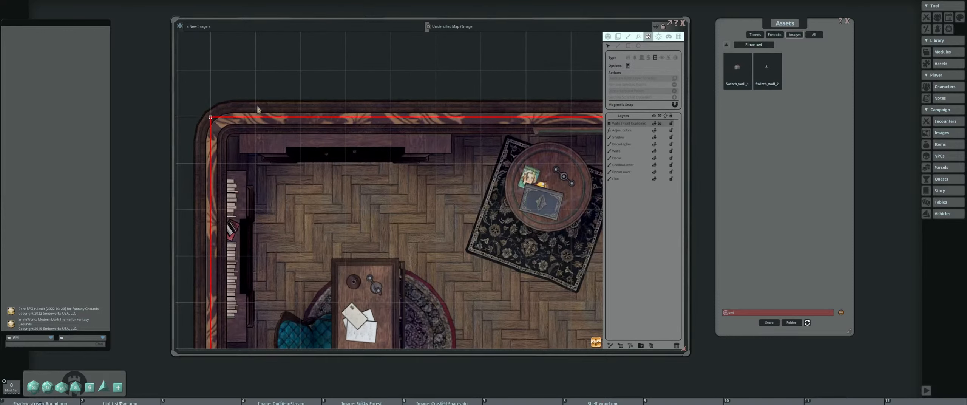
Draw a rectangular secret door occluder over the study's upper wall behind the bookcase
left_click(636, 57)
left_click(628, 46)
scroll(316, 147, "down", 2)
left_click_drag(320, 147, 284, 178)
scroll(260, 169, "up", 1)
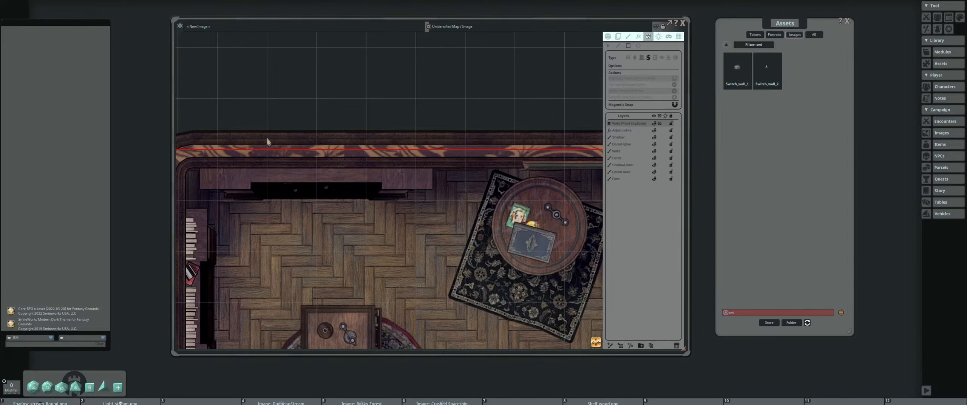
left_click_drag(267, 141, 325, 159)
Examine the secret door rectangle and its junction points with the wall line running through it
scroll(330, 117, "up", 2)
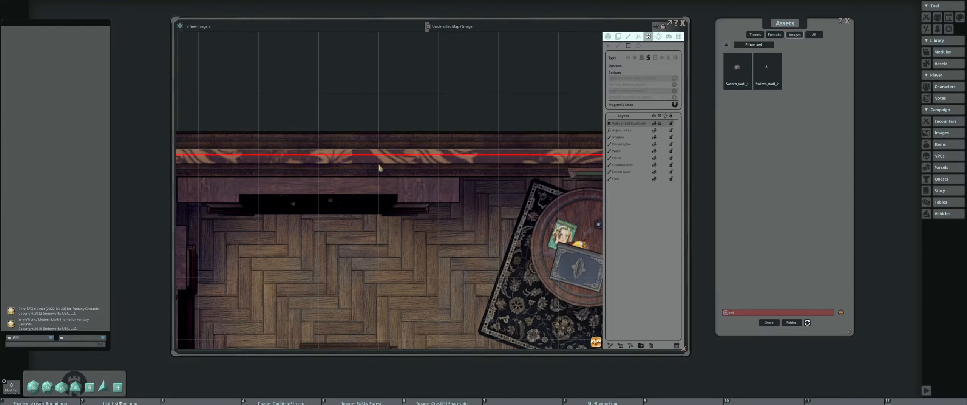
scroll(306, 158, "up", 3)
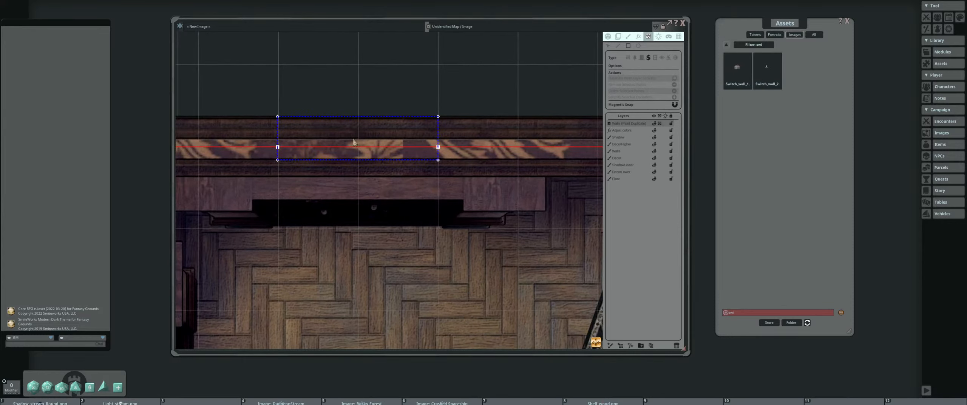
scroll(378, 162, "down", 2)
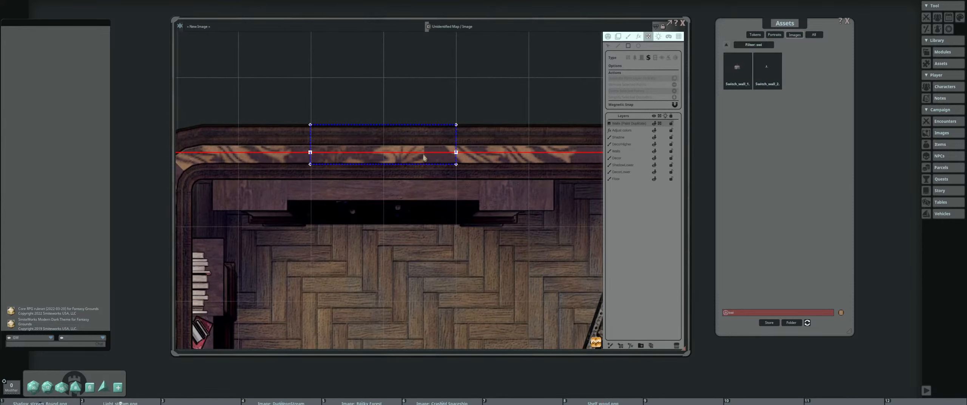
scroll(384, 195, "down", 2)
scroll(378, 186, "up", 3)
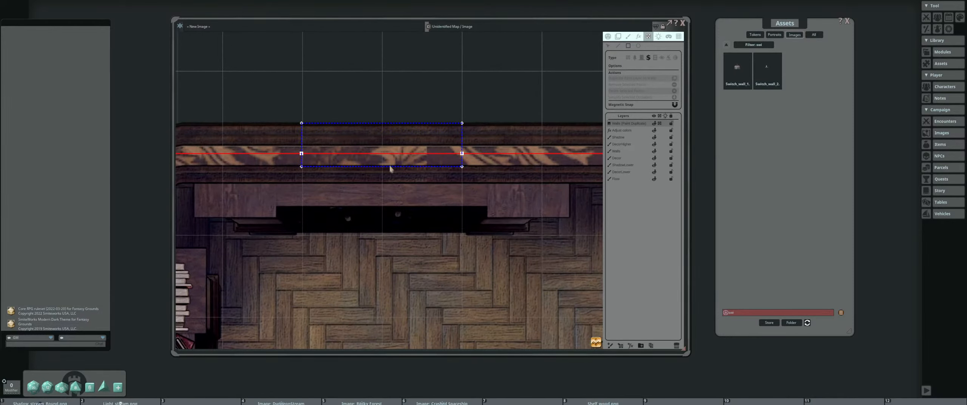
scroll(479, 159, "up", 1)
scroll(441, 152, "down", 2)
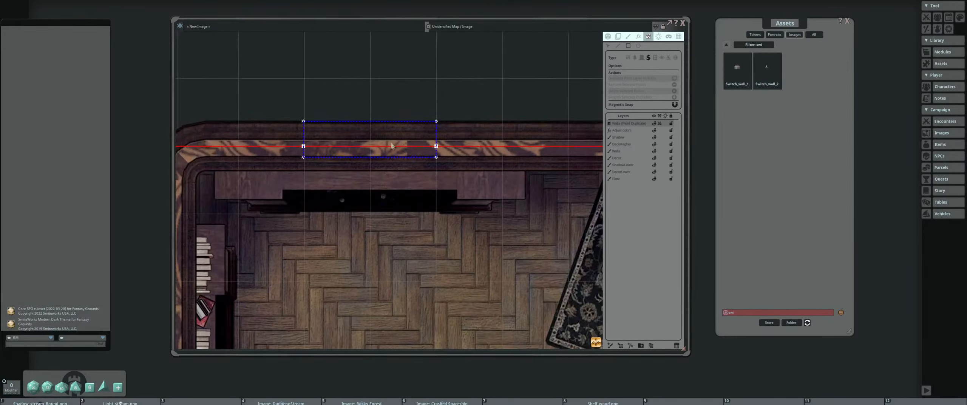
scroll(438, 153, "up", 3)
scroll(370, 155, "down", 1)
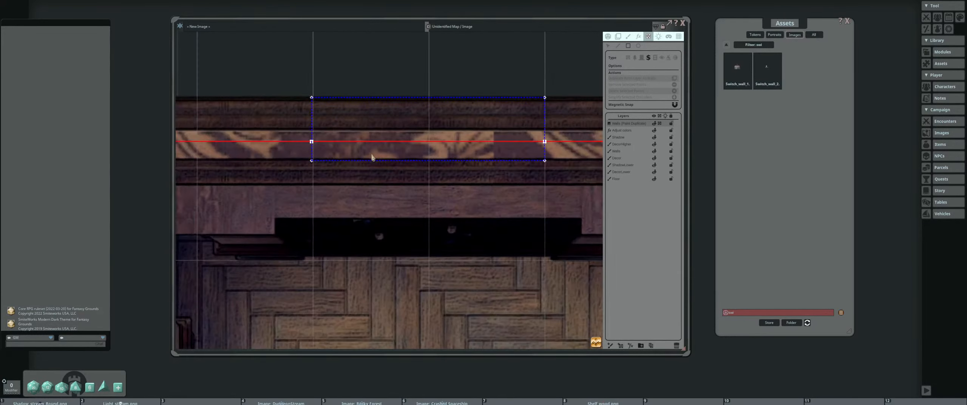
scroll(353, 162, "up", 1)
scroll(353, 162, "up", 1)
scroll(352, 159, "down", 1)
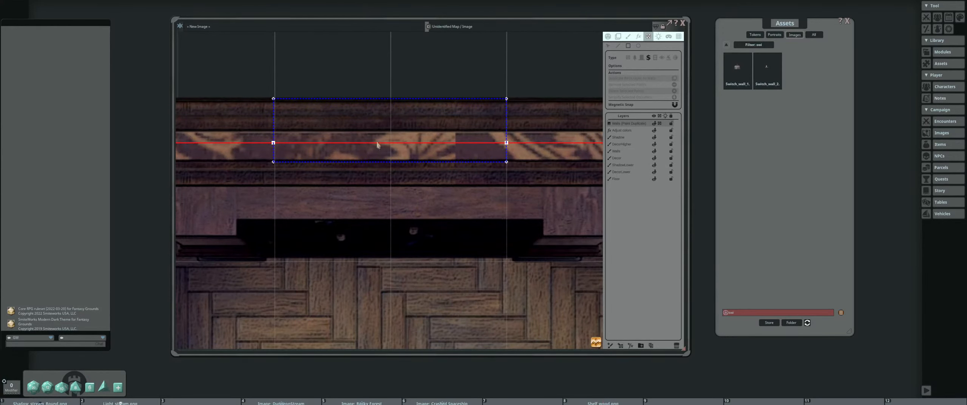
Draw a zigzag wall line that crosses the study's upper wall line twice inside the secret door rectangle
left_click(618, 46)
scroll(343, 143, "up", 1)
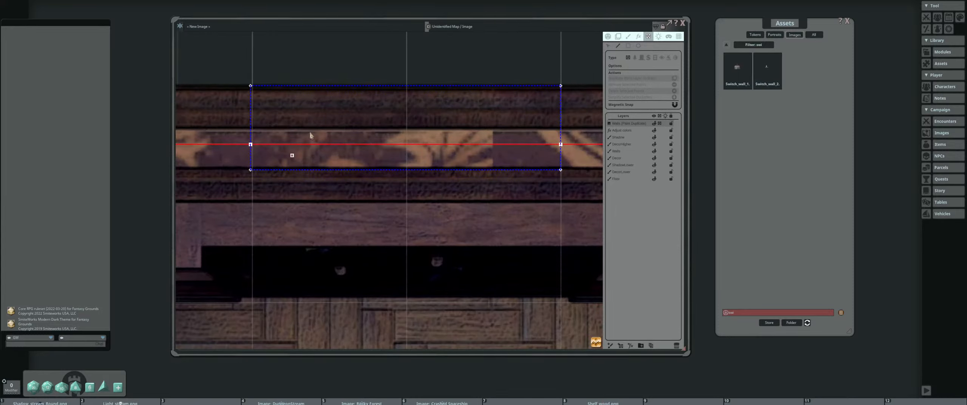
left_click(320, 121)
left_click(441, 154)
double_click(442, 154)
Delete the zigzag line and its two crossing points to clear the wall segment inside the secret door
left_click(608, 45)
left_click(320, 121)
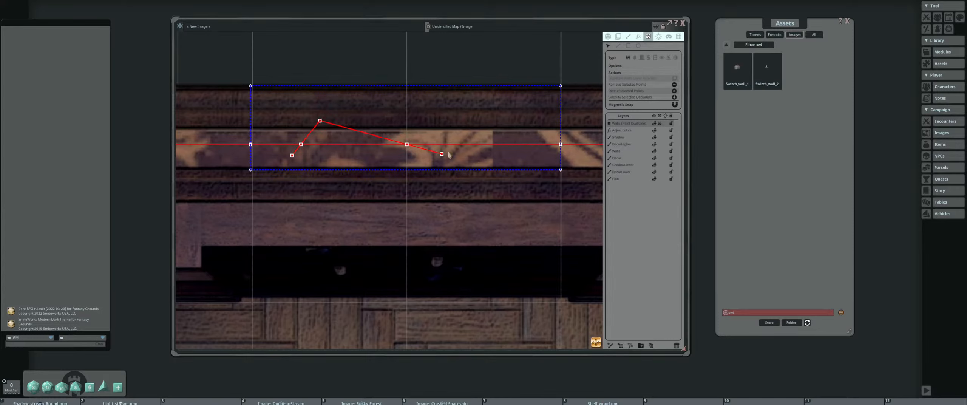
key("Delete")
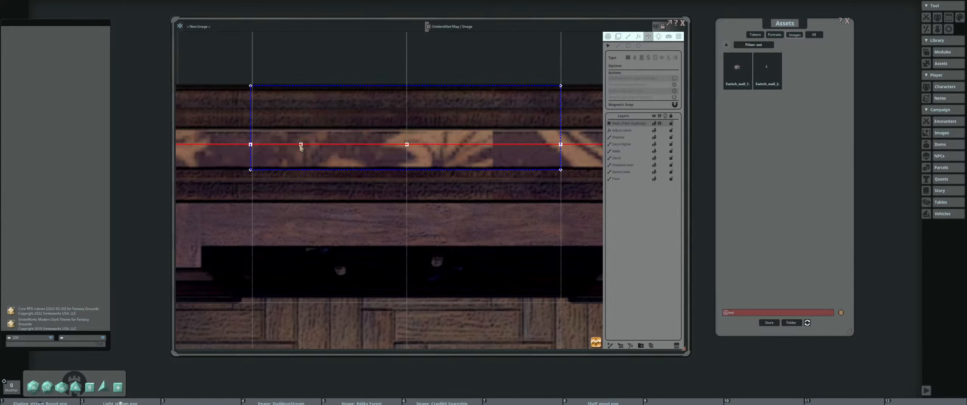
left_click(300, 145)
left_click(407, 145)
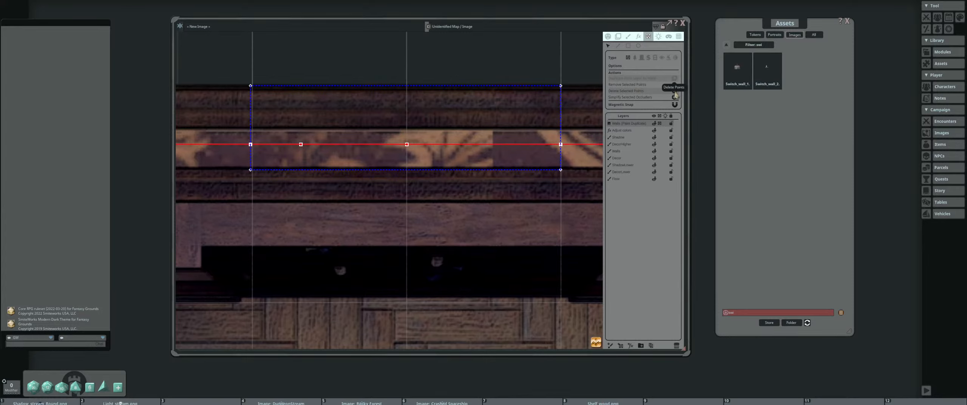
left_click(675, 94)
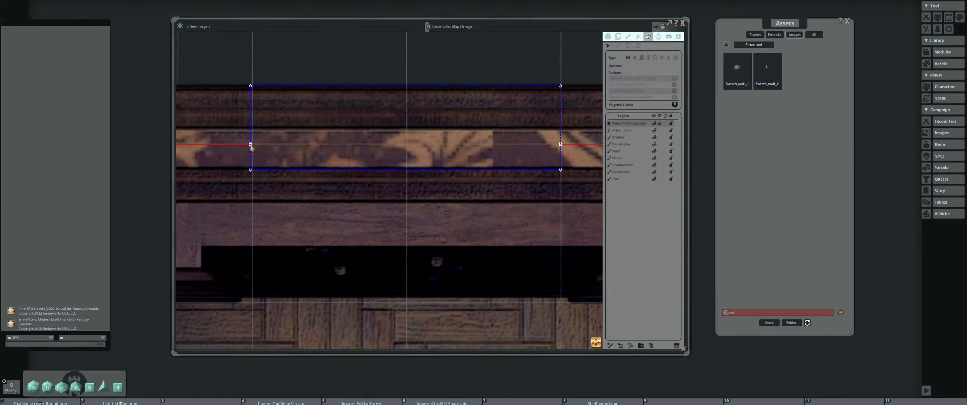
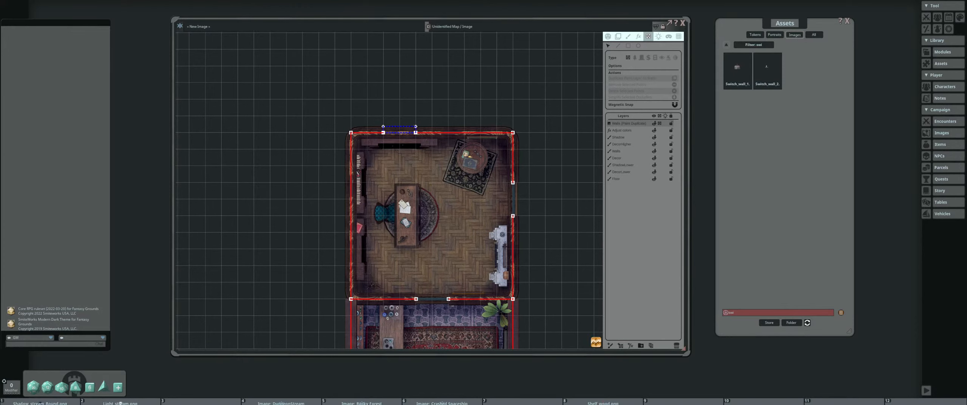
scroll(413, 94, "up", 4)
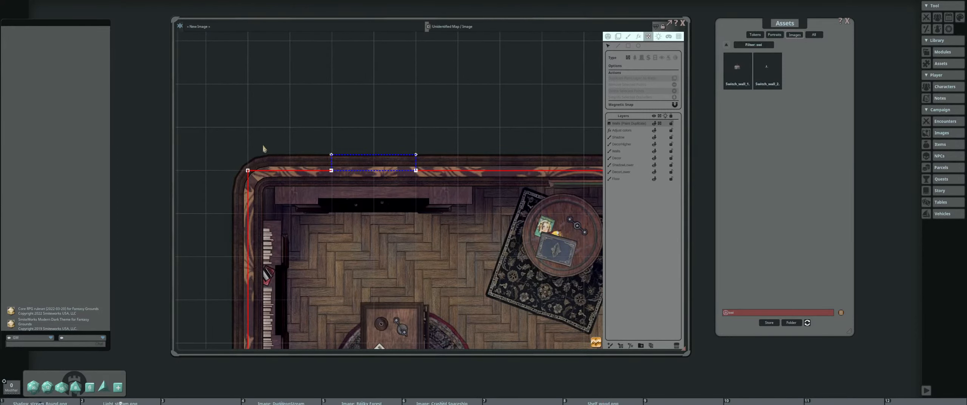
left_click_drag(264, 151, 440, 140)
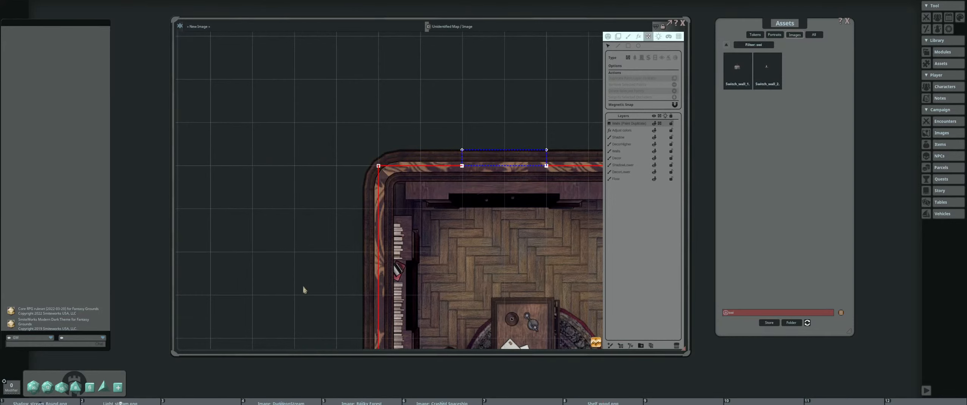
scroll(348, 300, "down", 2)
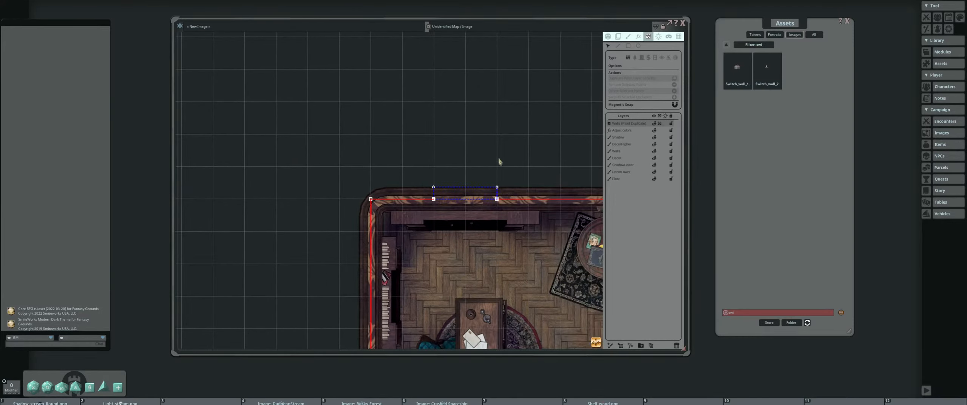
scroll(392, 282, "down", 6)
left_click_drag(435, 314, 389, 162)
scroll(390, 165, "up", 3)
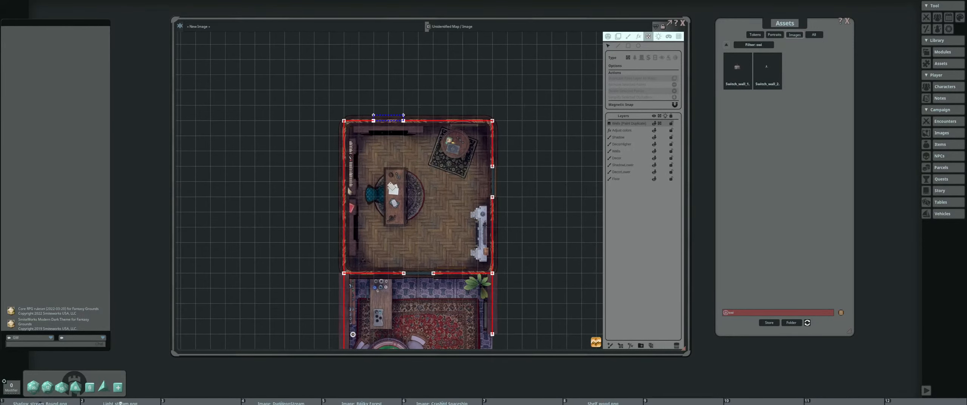
Search the image assets for "stair" and preview the Stairs_1_brush and Stairs_2_brush images
left_click(726, 45)
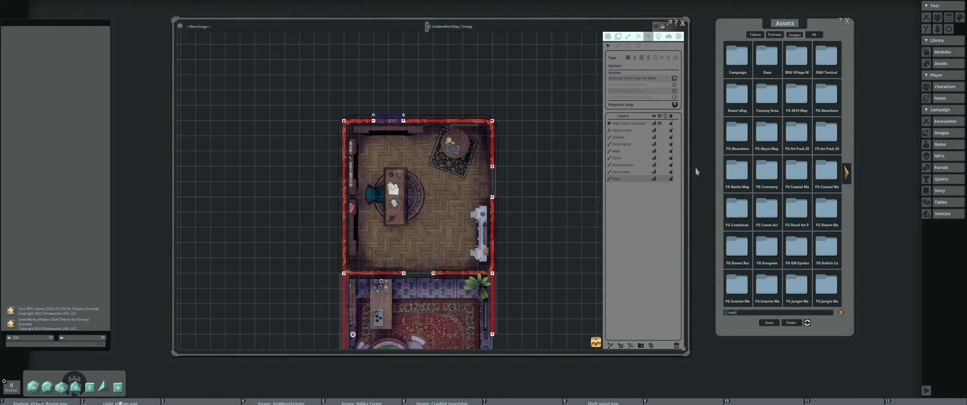
key("Return")
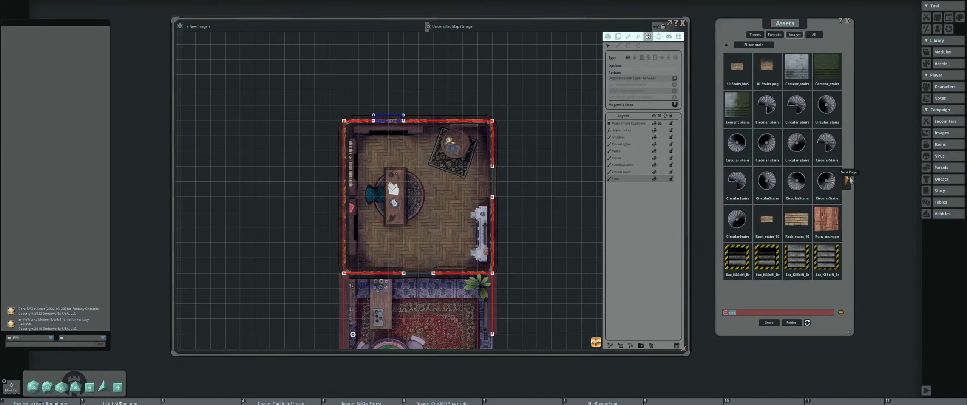
left_click(849, 180)
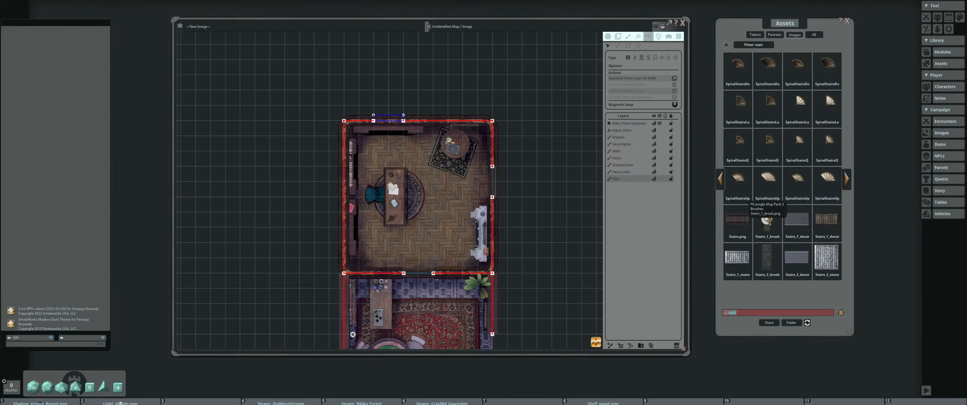
left_click(767, 219)
left_click(543, 129)
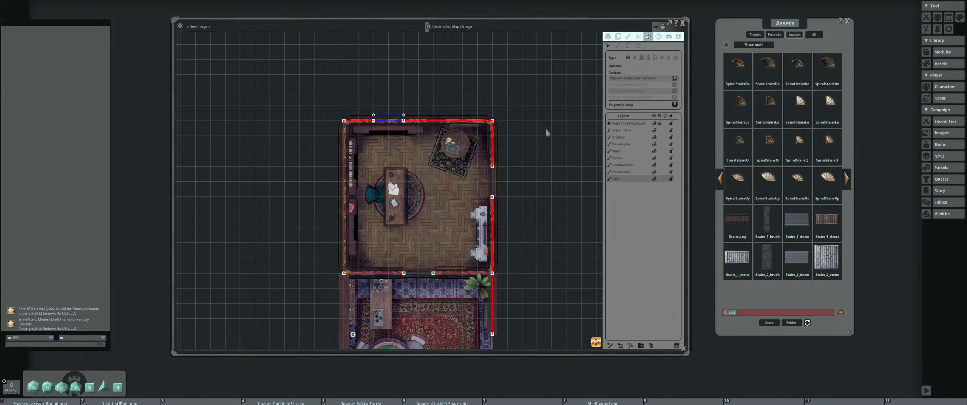
left_click(767, 260)
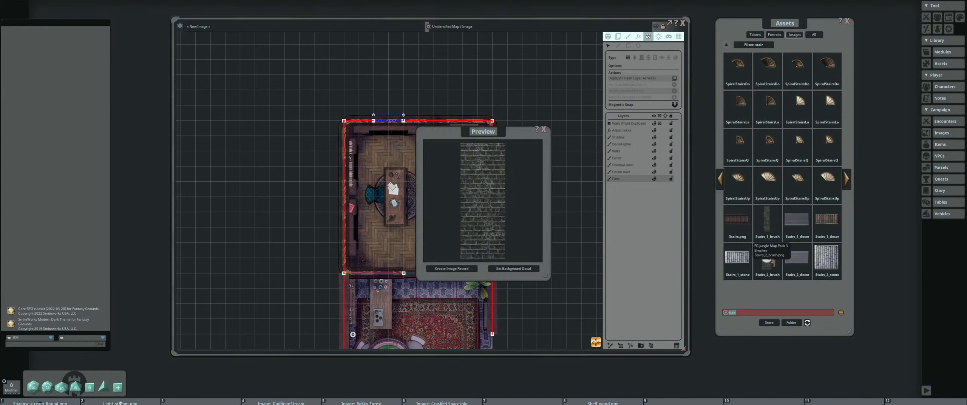
Preview the brown Stairs_1_decoration image and the L-shaped Stairs_wood_2 interior decoration to compare staircase designs
left_click(544, 129)
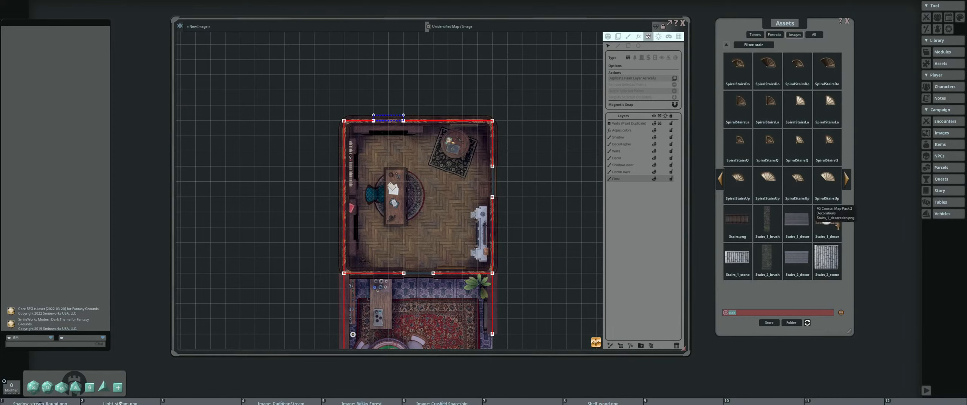
left_click(837, 225)
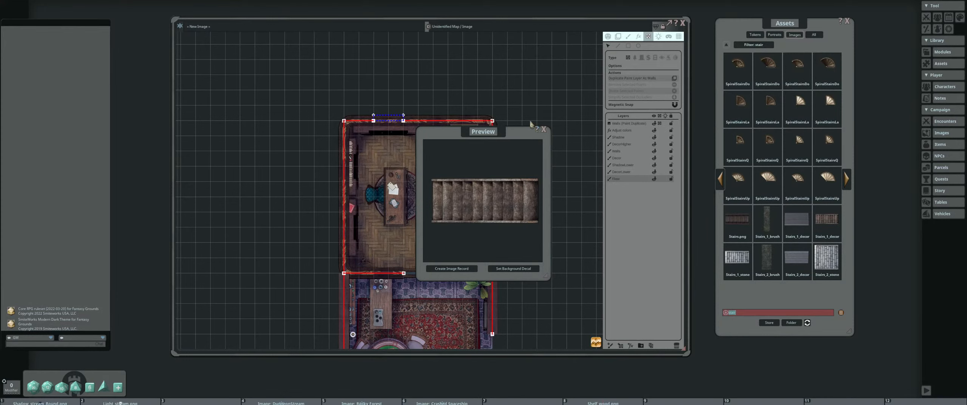
left_click(544, 129)
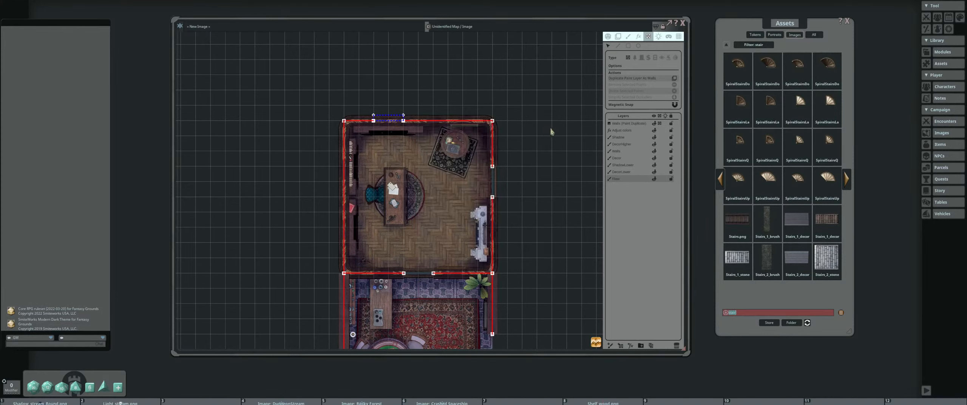
left_click(847, 183)
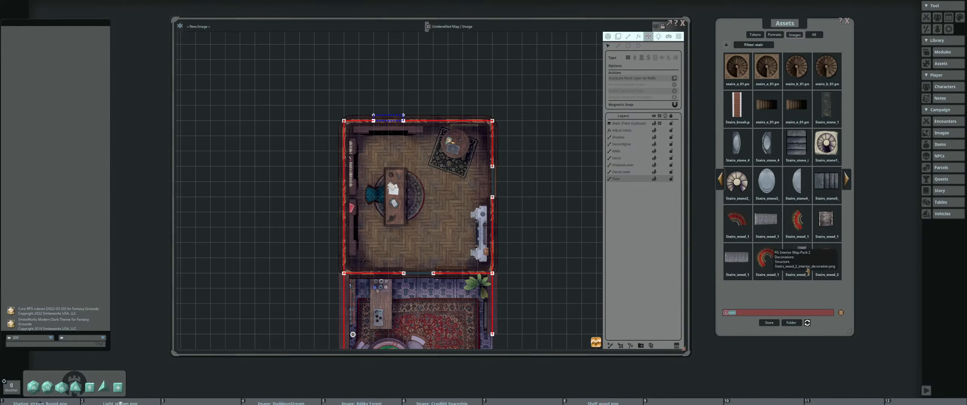
left_click(795, 259)
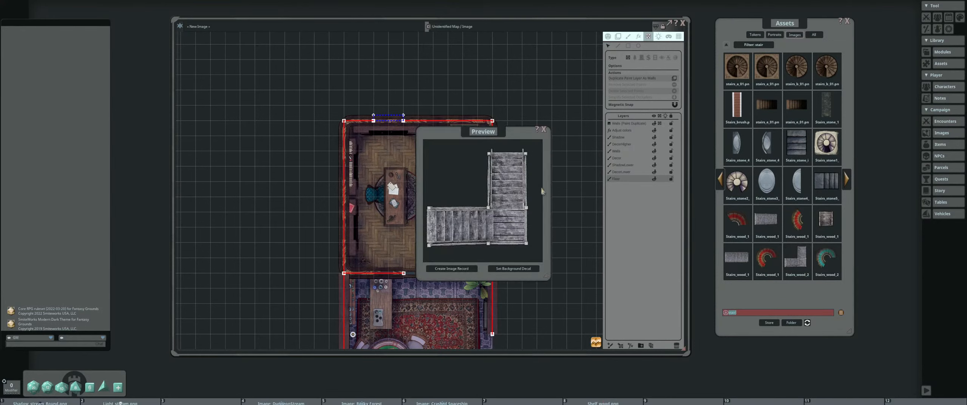
left_click(544, 130)
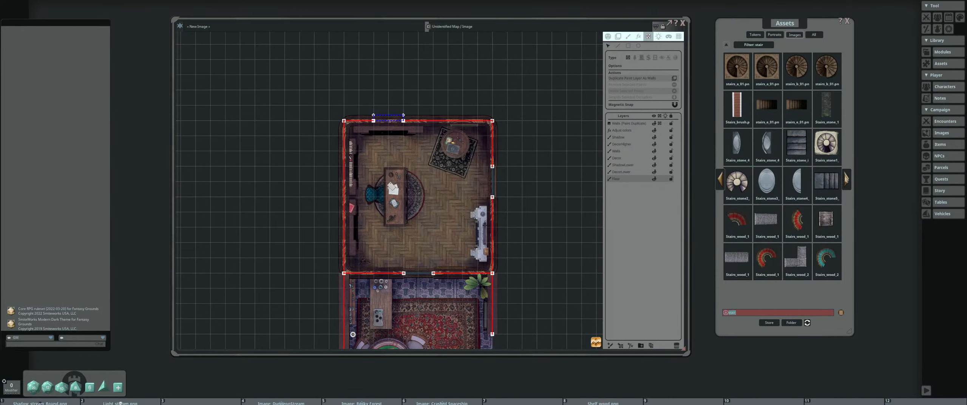
Browse the remaining stair images and preview the brown Stairs_1_decoration image once more
left_click(848, 180)
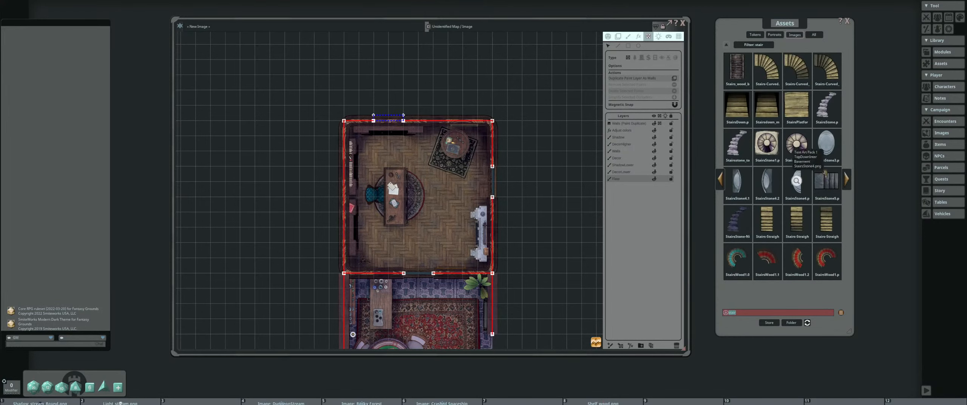
left_click(847, 182)
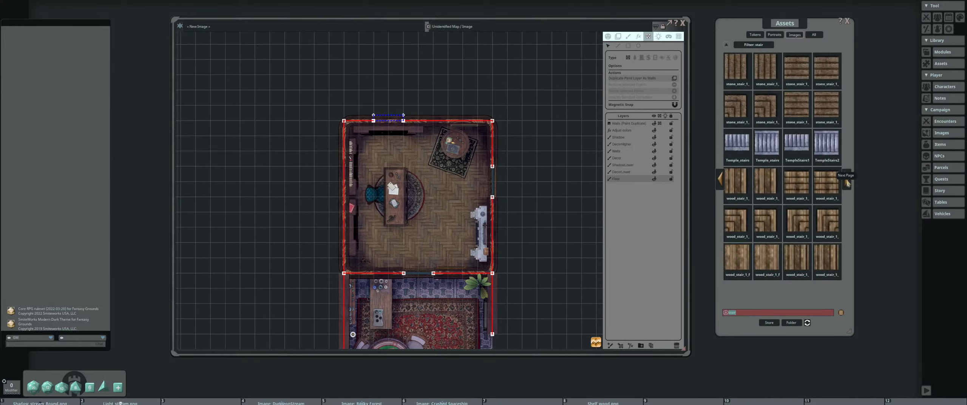
left_click(847, 182)
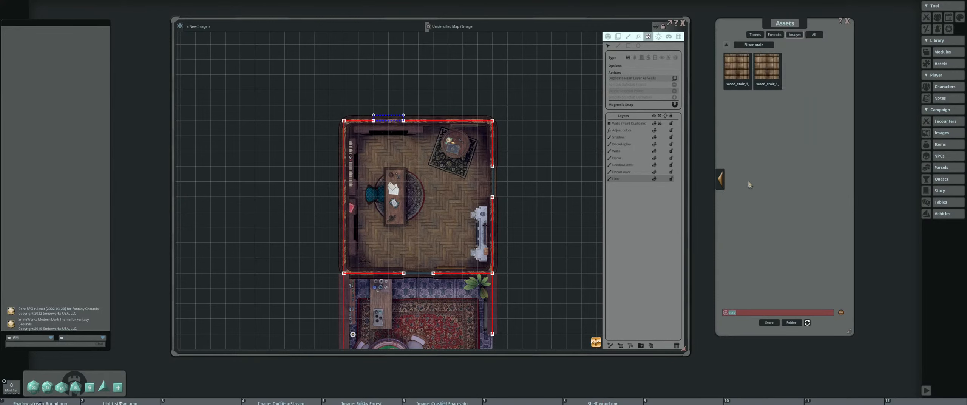
left_click(721, 182)
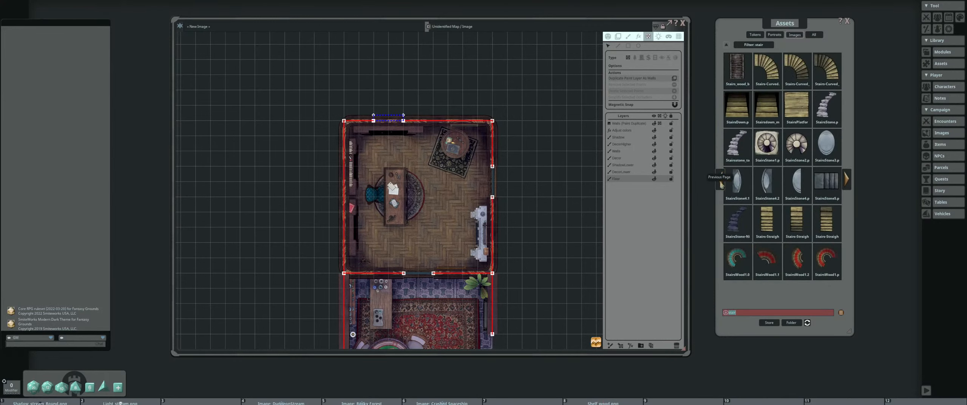
left_click(721, 182)
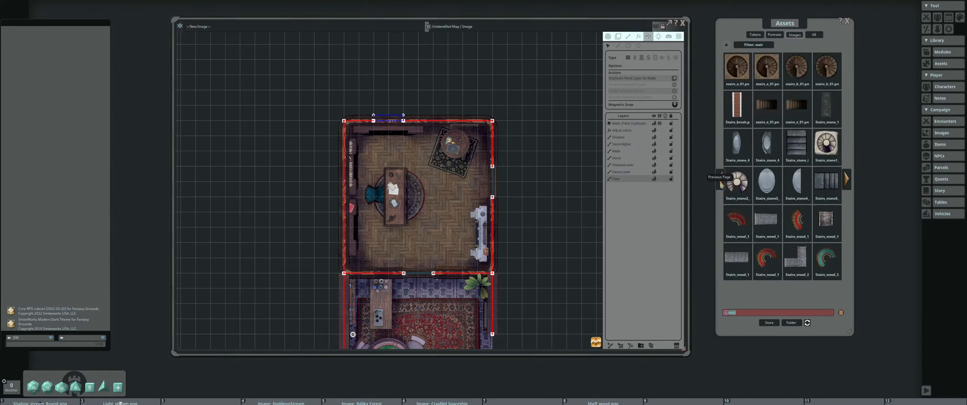
left_click(721, 182)
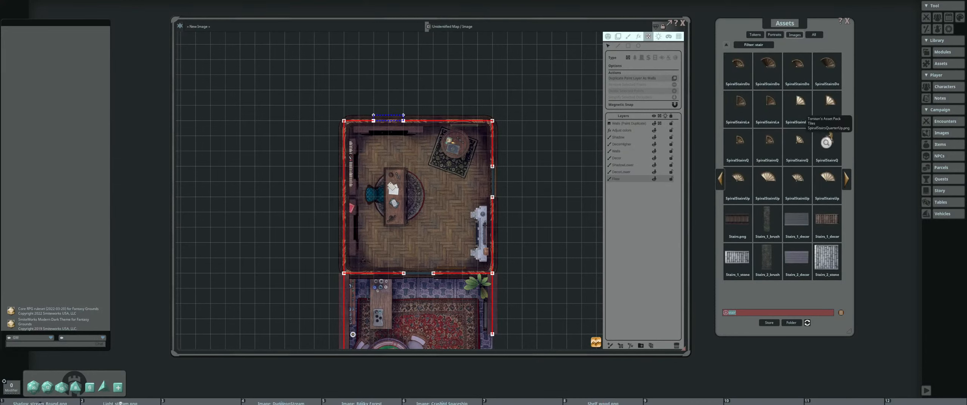
left_click(826, 220)
left_click(545, 129)
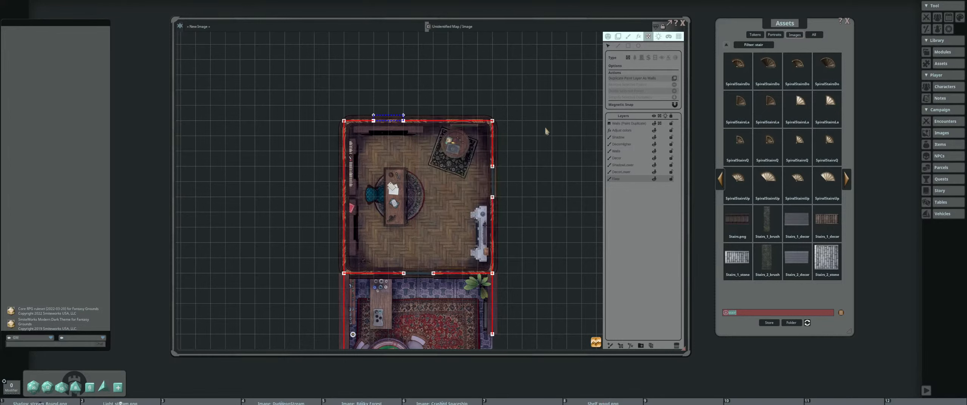
left_click(826, 220)
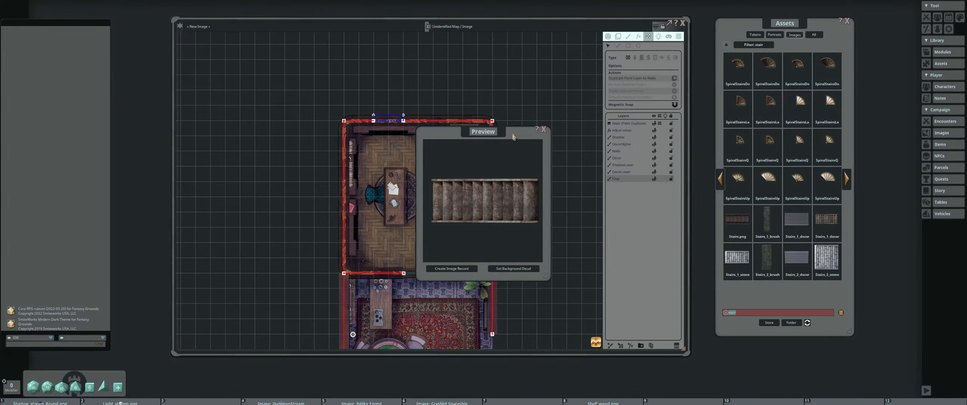
left_click(543, 129)
Paint an enlarged, upright Stairs_1_decoration staircase outside the study, against its left wall near the upper corner
left_click(628, 37)
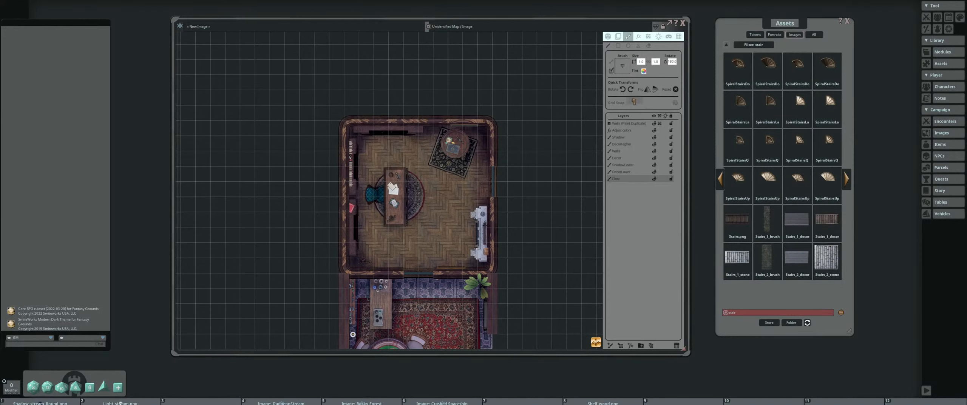
left_click_drag(634, 102, 622, 66)
left_click(623, 90)
scroll(308, 159, "up", 15, "ctrl")
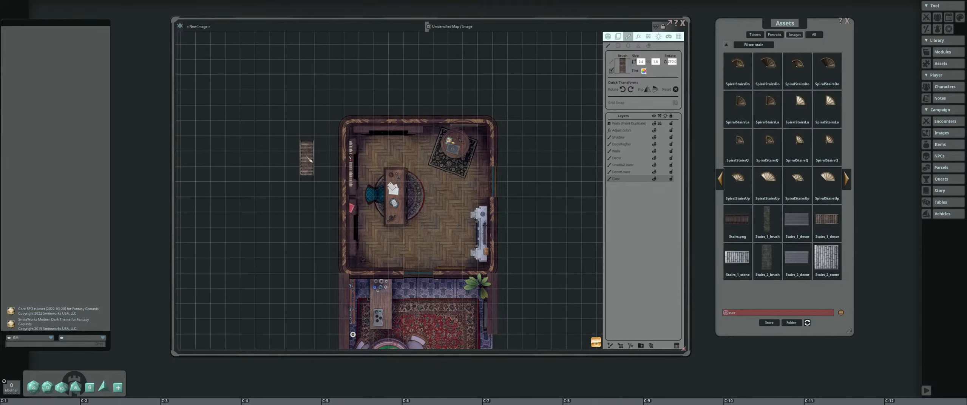
scroll(321, 153, "up", 2)
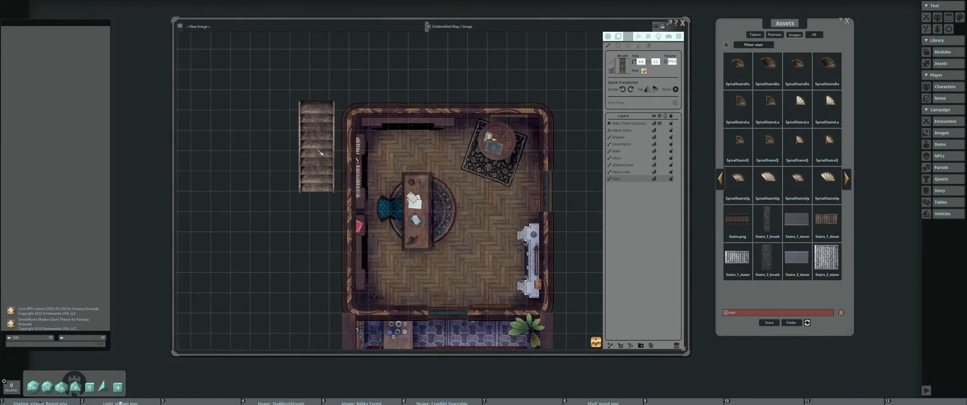
scroll(340, 154, "up", 2)
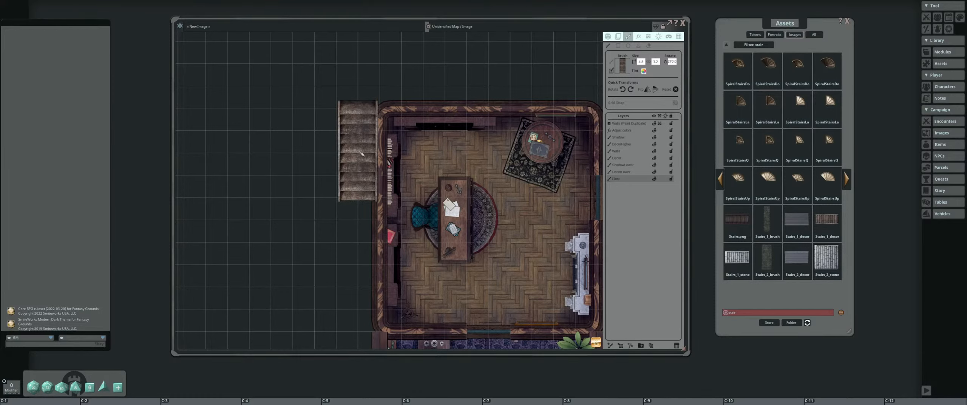
scroll(452, 152, "down", 5)
scroll(472, 148, "up", 3)
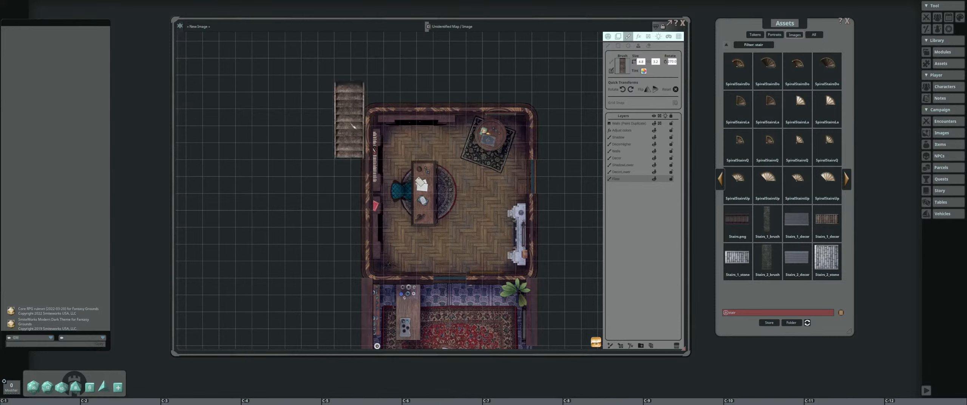
left_click(352, 126, "ctrl")
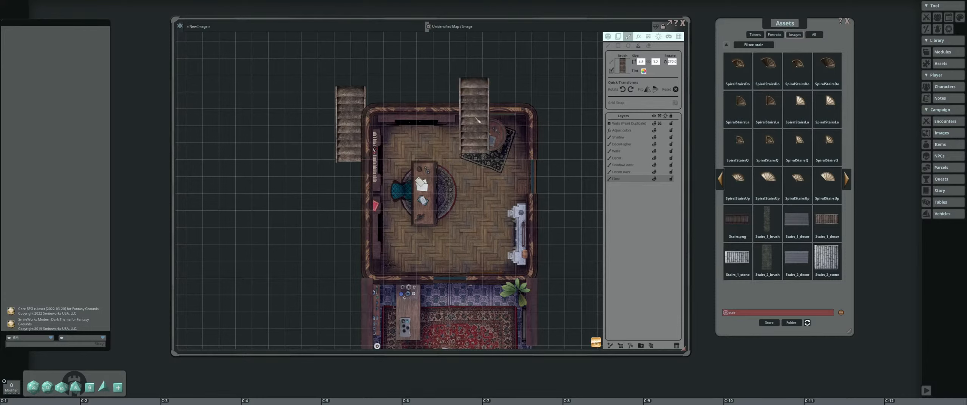
Rotate the stairs brush a quarter turn and place a horizontal flight above the study's upper-left corner, joining the upright stairs
left_click(631, 90)
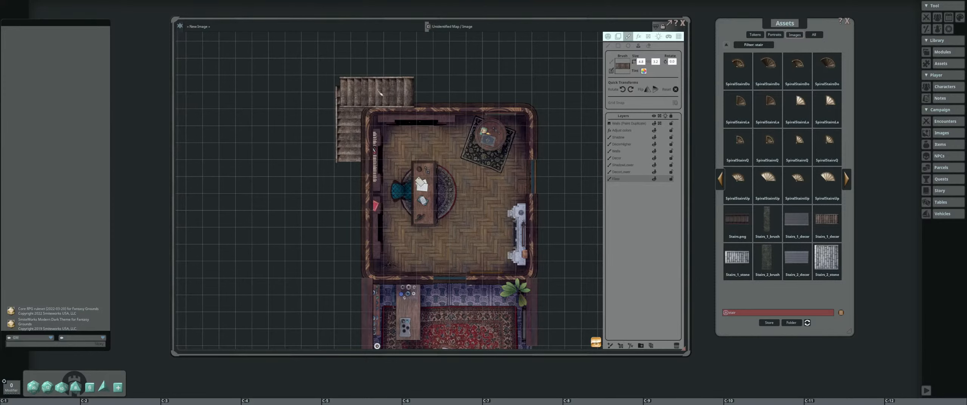
left_click(381, 92)
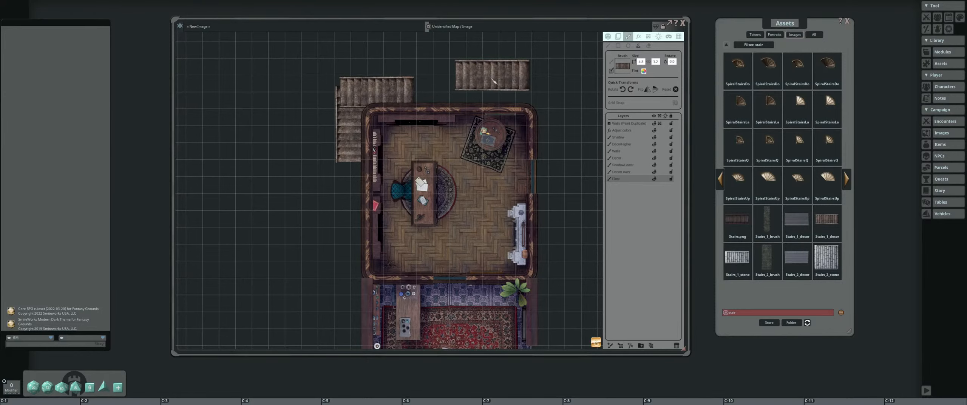
scroll(496, 77, "up", 2)
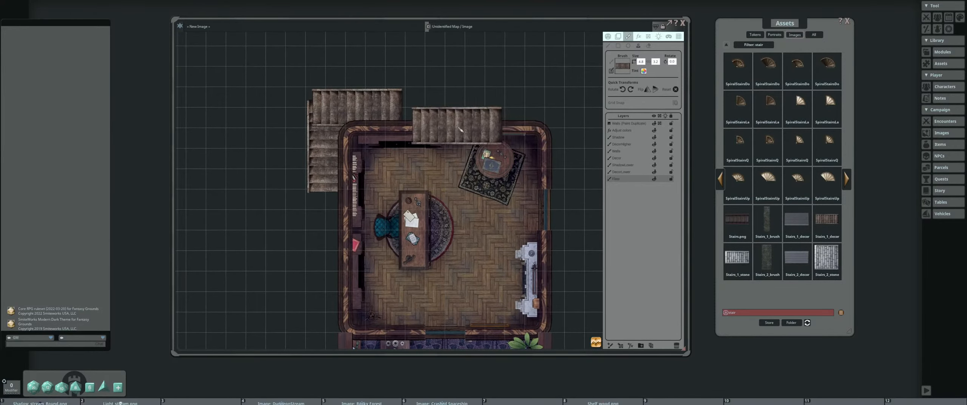
Filter the image assets by "floor"
double_click(752, 313)
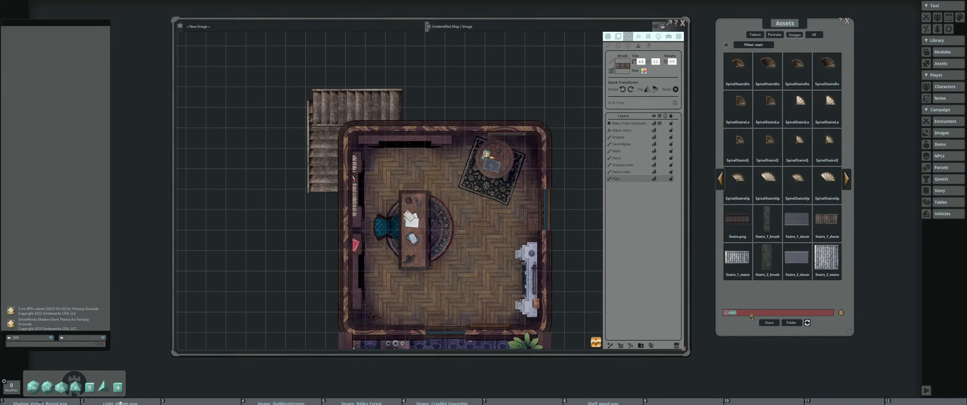
type("floor")
key("Return")
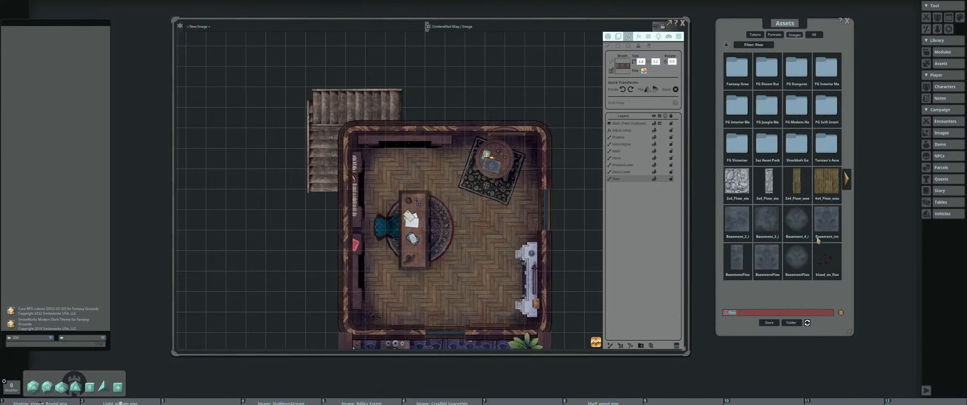
Browse through all pages of floor images for a wooden surface that suits the hidden staircase
left_click(848, 182)
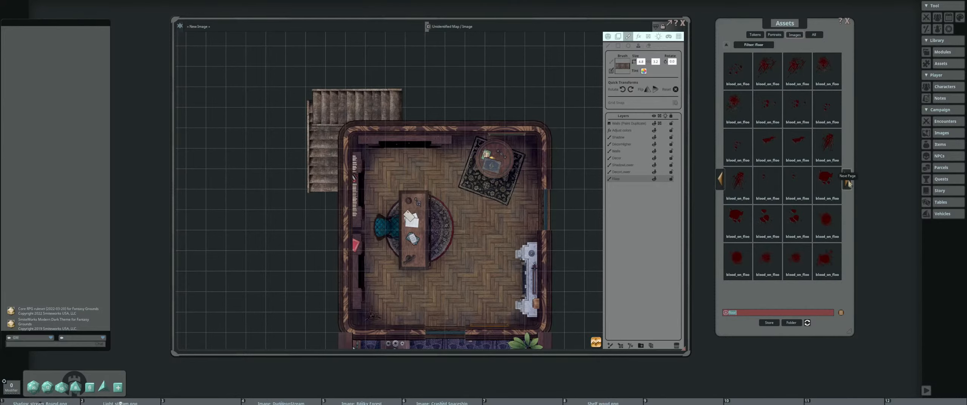
left_click(848, 184)
left_click(848, 183)
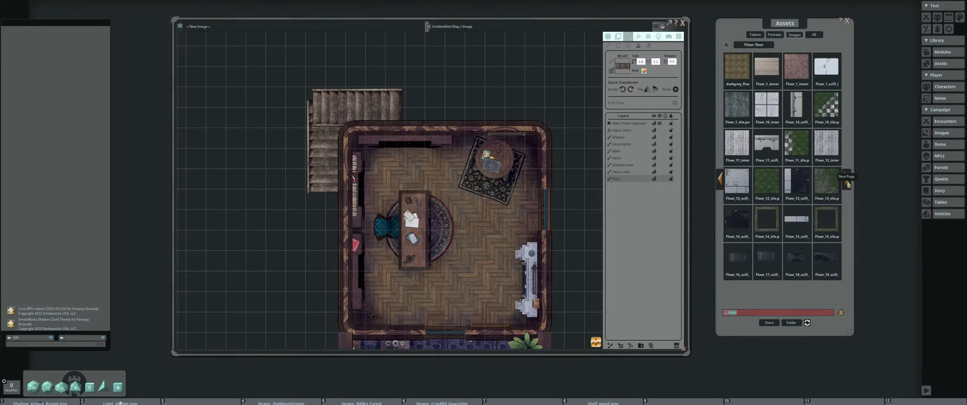
left_click(849, 184)
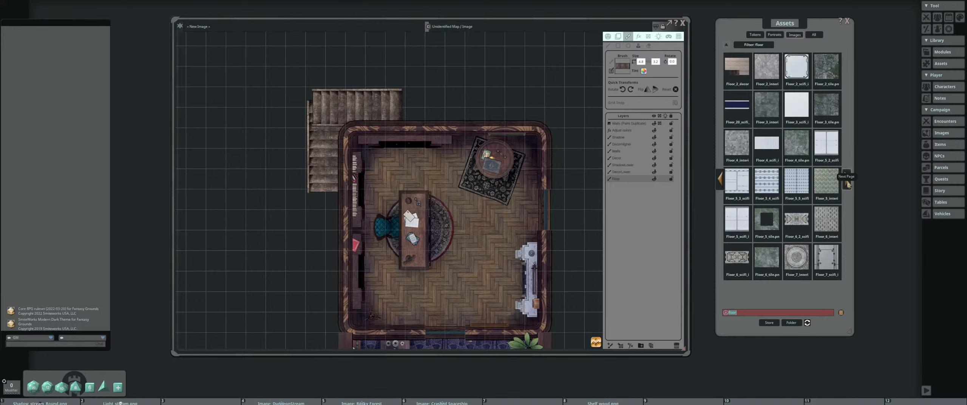
left_click(848, 183)
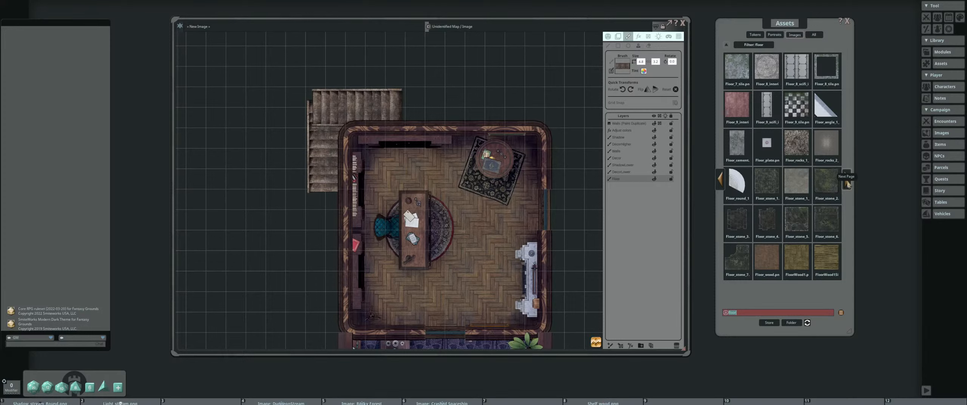
left_click(849, 184)
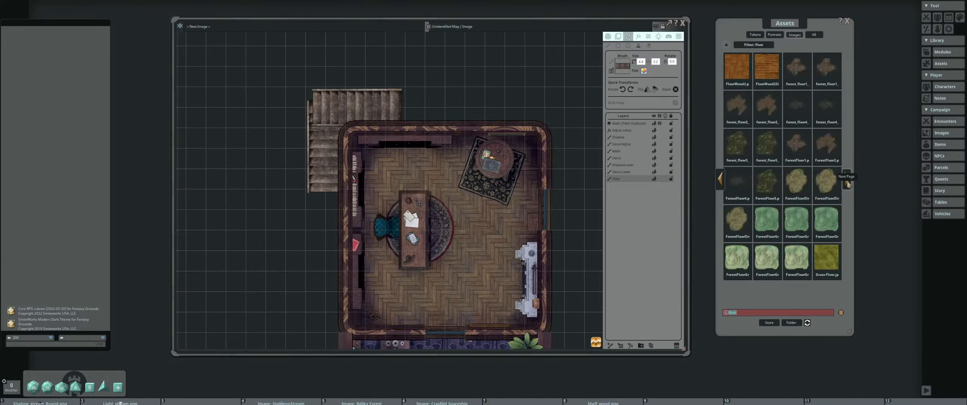
left_click(848, 184)
left_click(848, 183)
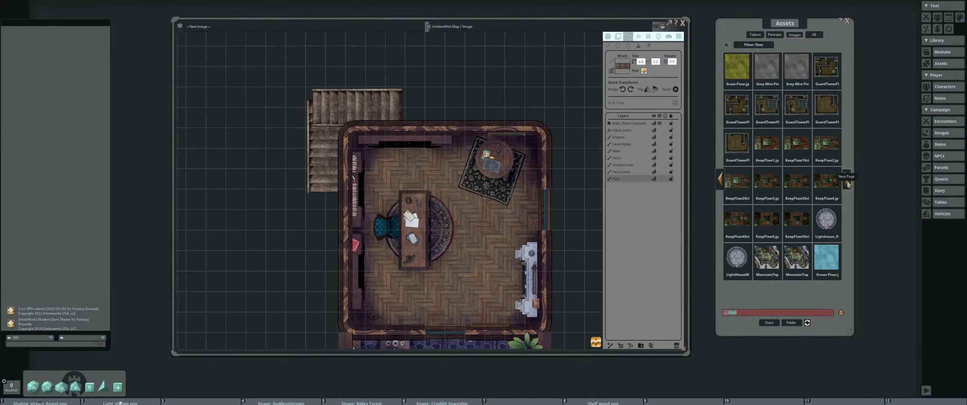
left_click(848, 184)
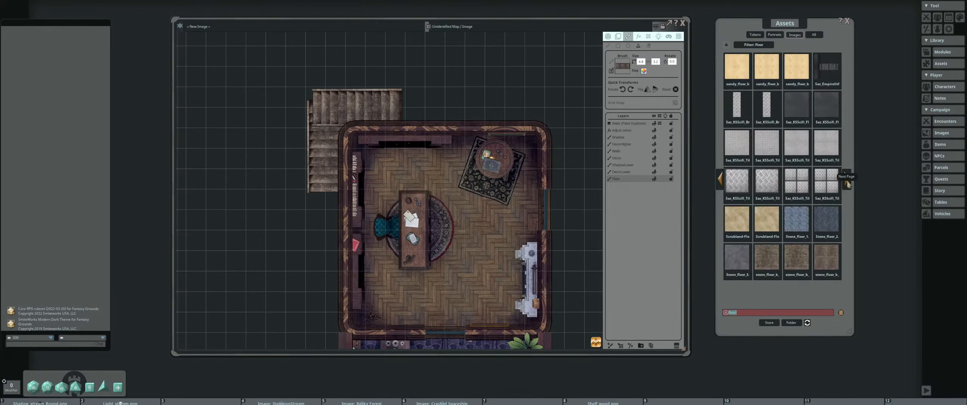
left_click(848, 184)
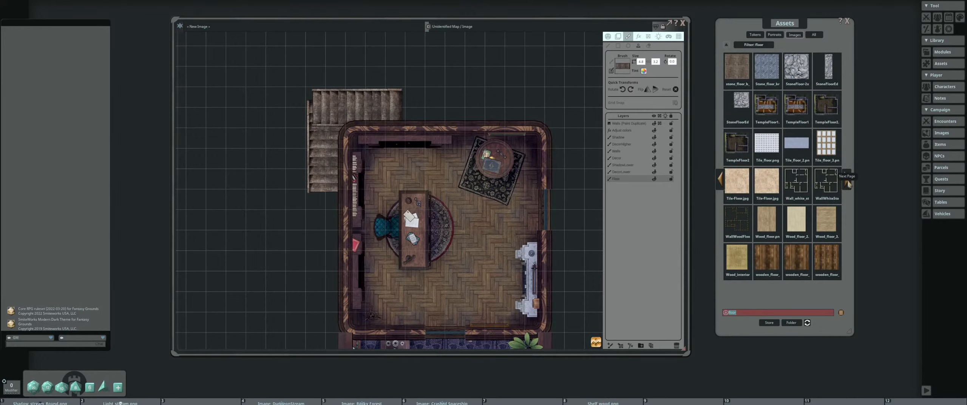
left_click(848, 183)
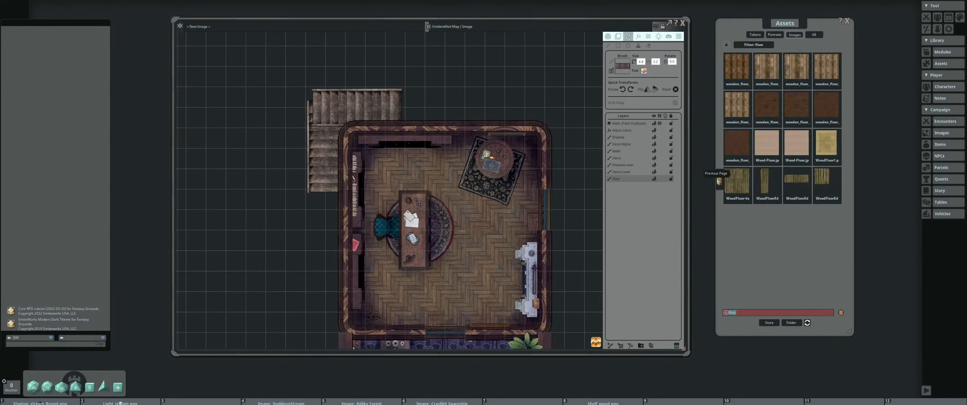
Preview the light Wood_floor_3 planks and the plain Wood_floor planks to compare them
left_click(720, 182)
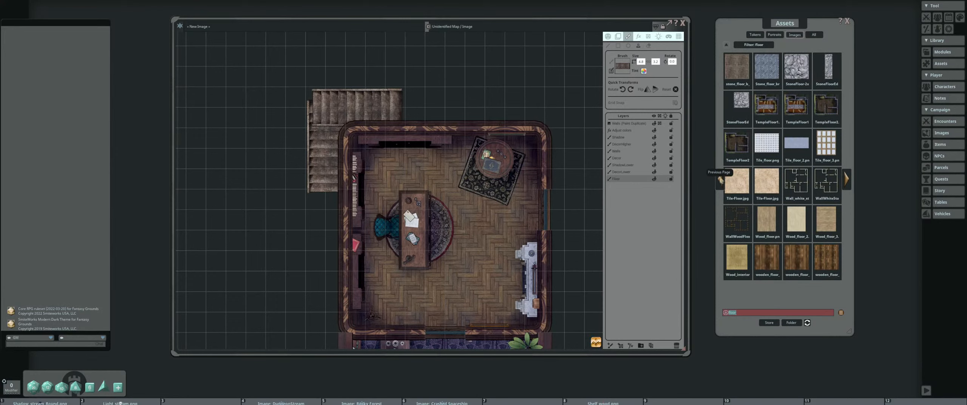
left_click(826, 219)
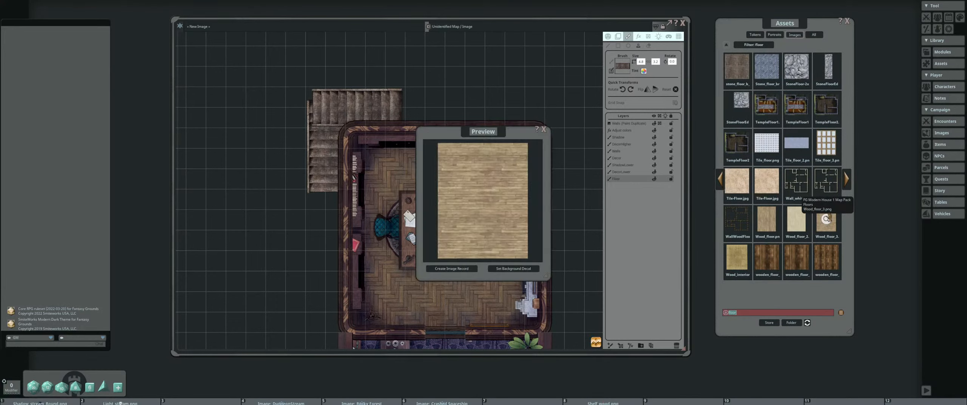
left_click(544, 130)
left_click(766, 218)
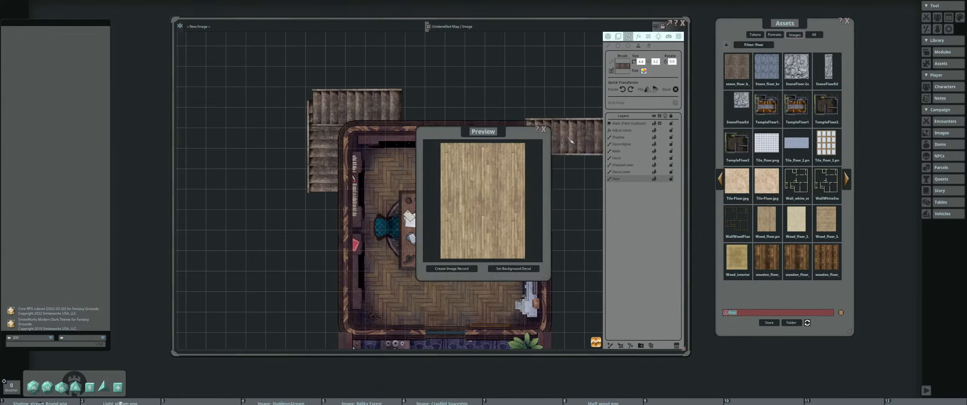
left_click(543, 130)
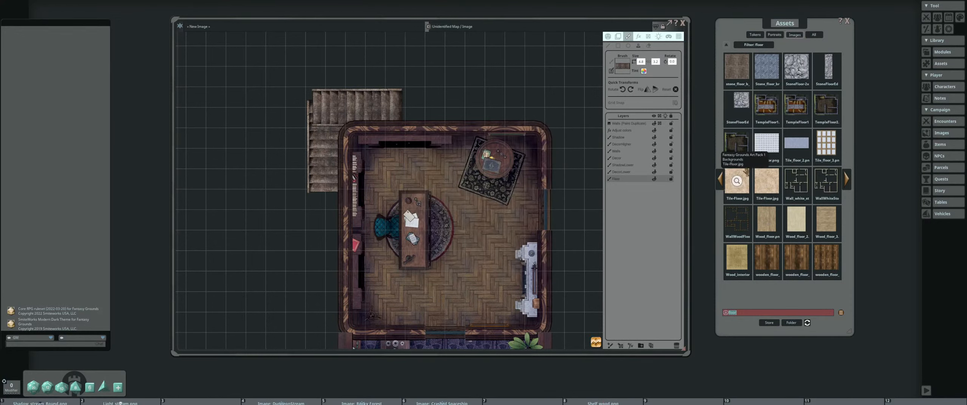
Go back through the earlier floor images and preview the reddish Floor_9_interior_decoration planks
left_click(721, 184)
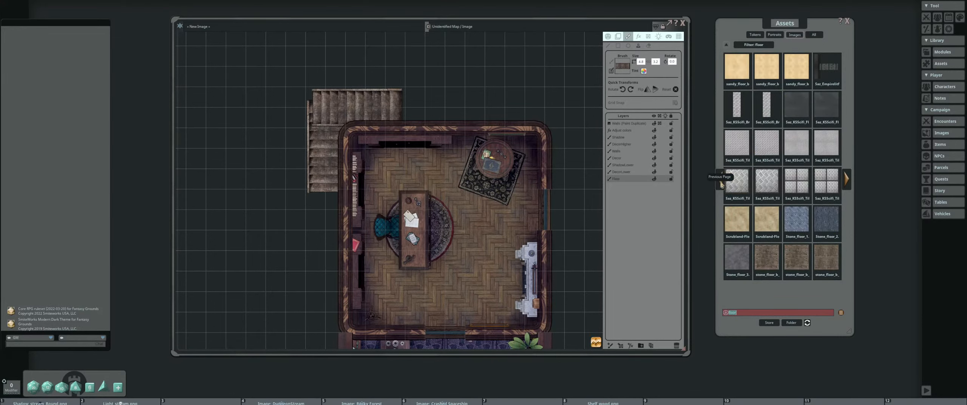
left_click(722, 184)
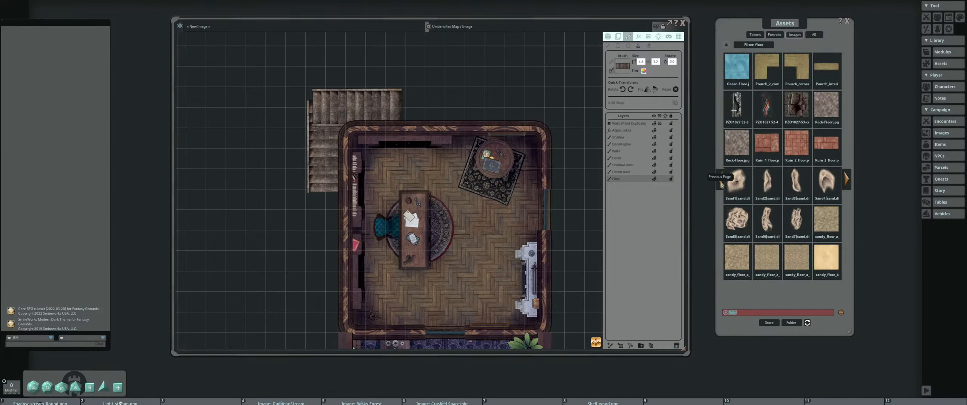
left_click(722, 184)
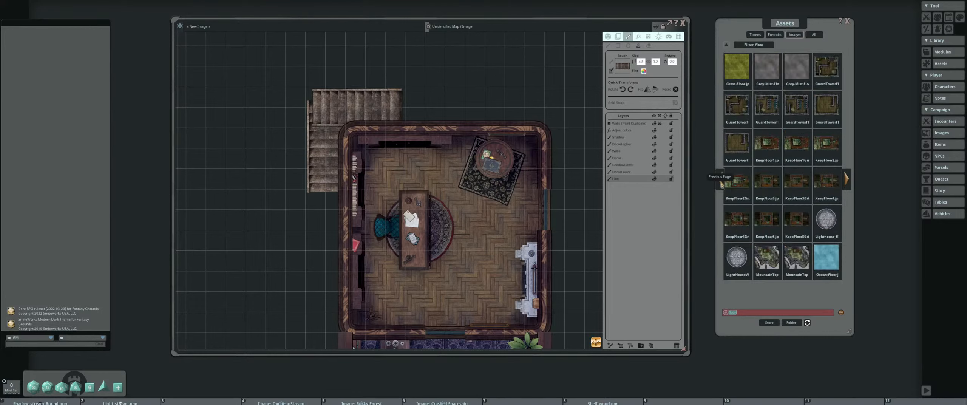
left_click(721, 185)
left_click(721, 184)
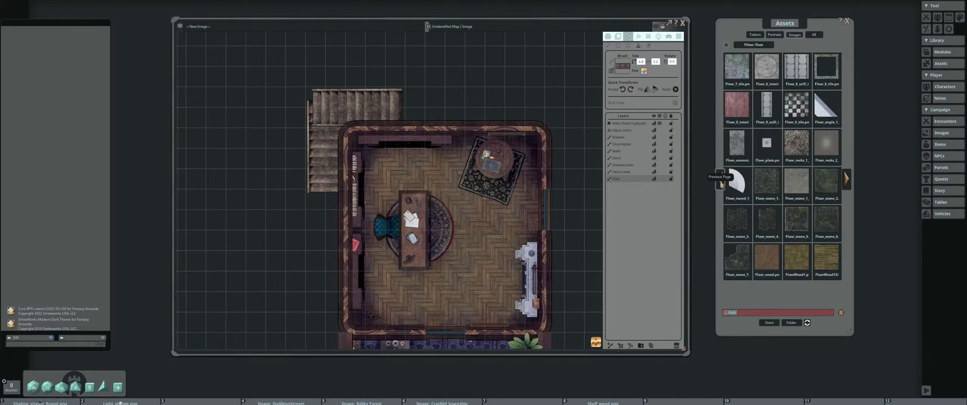
left_click(722, 184)
left_click(847, 181)
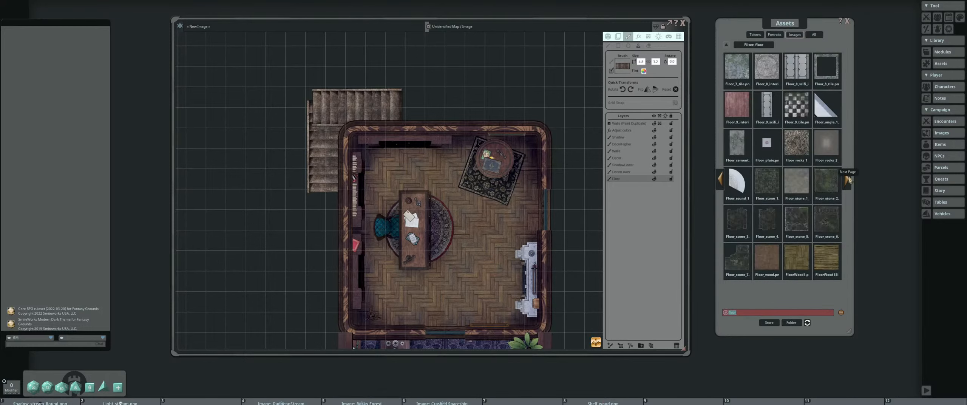
left_click(736, 106)
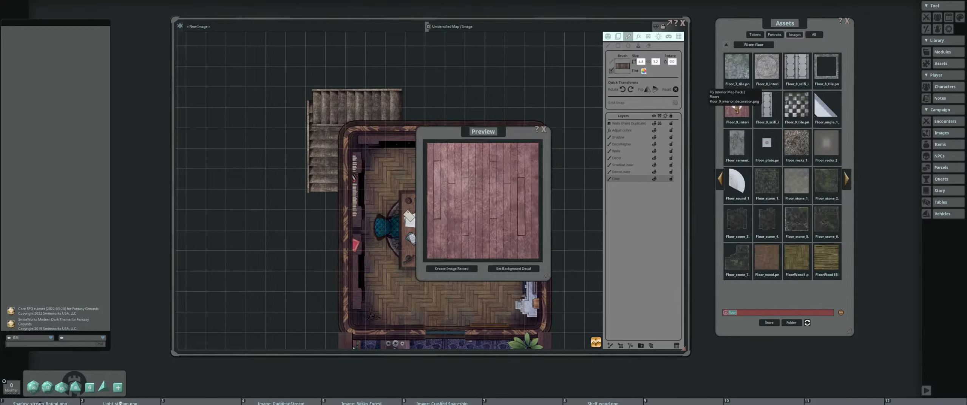
left_click(543, 129)
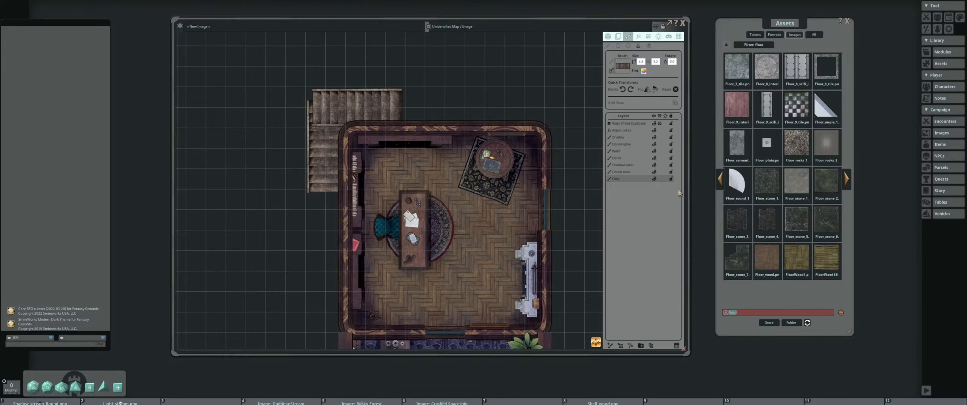
Return to the first numbered floor images and preview the Floor_1_decoration planks
left_click(720, 179)
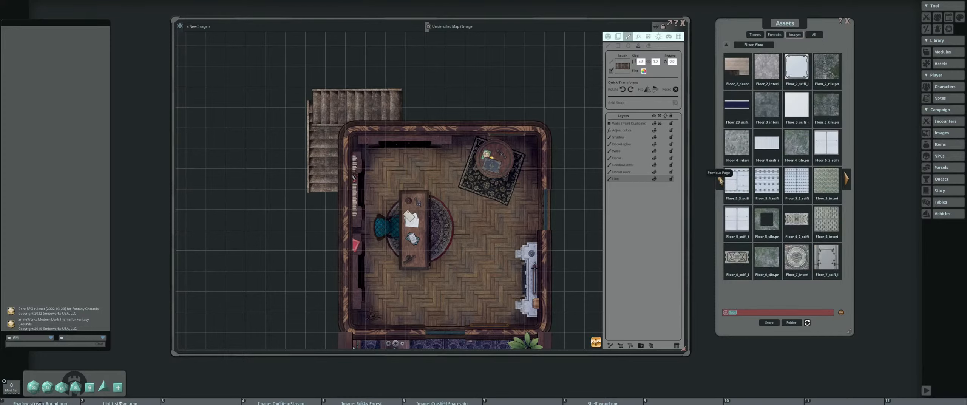
left_click(720, 179)
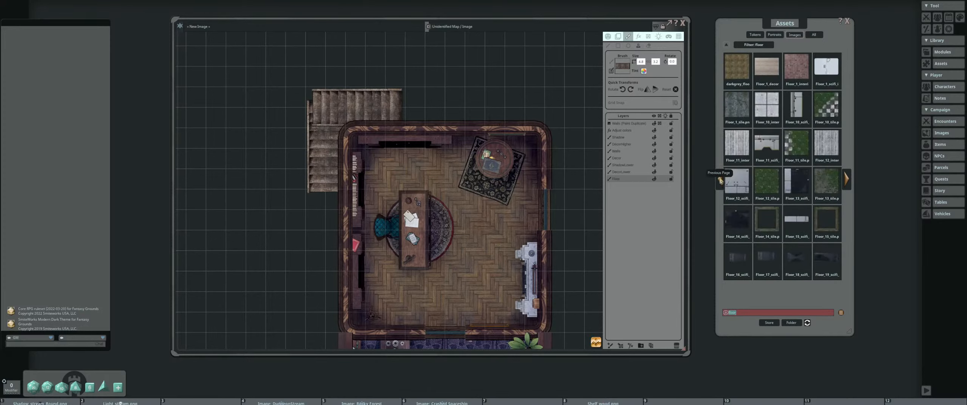
left_click(767, 67)
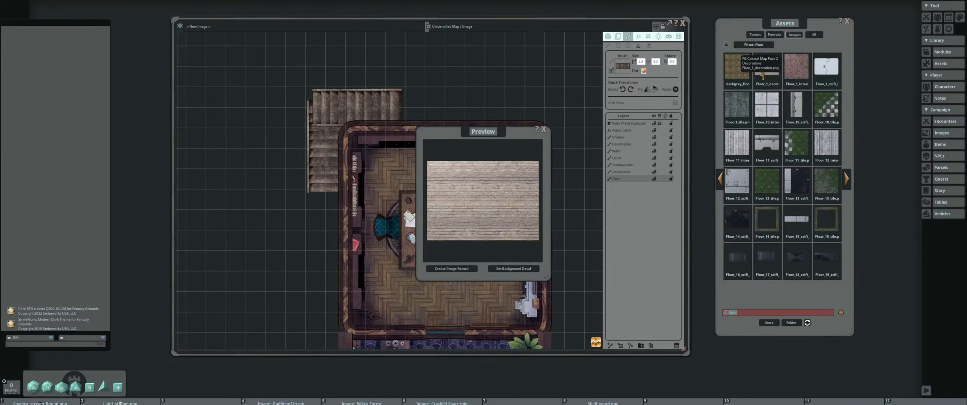
left_click(543, 129)
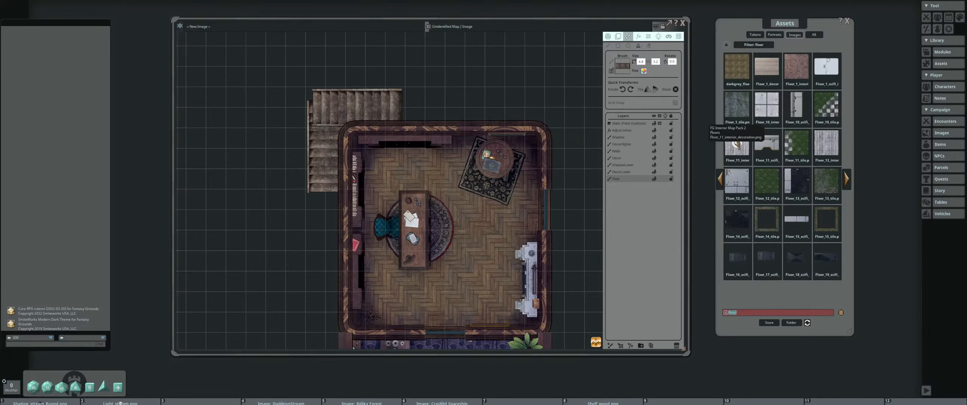
Load the grey Floor_11_interior_decoration planks as the paint brush and set the brush size to 2
left_click(737, 144)
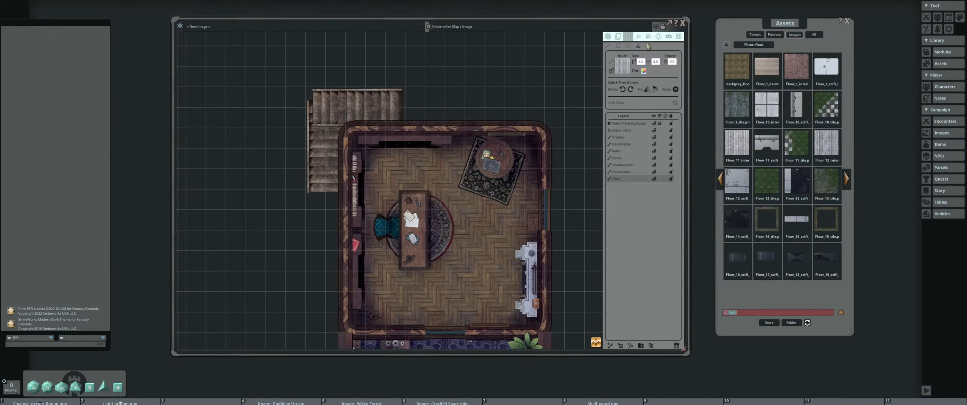
left_click(641, 62)
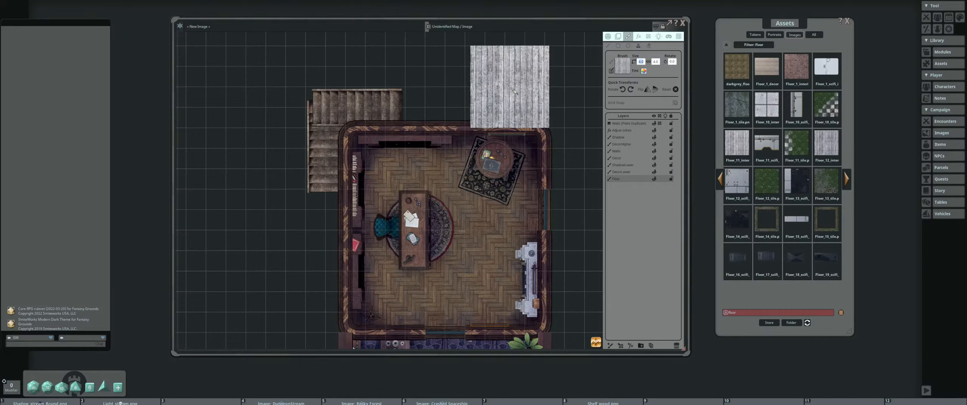
type("2")
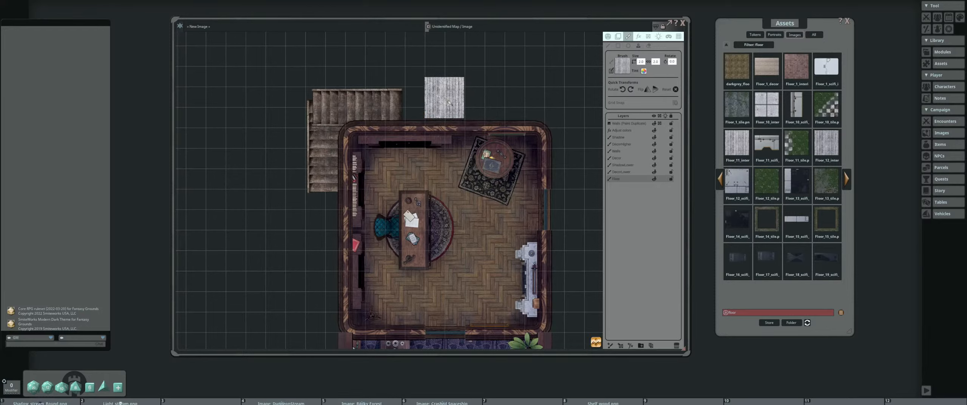
Tint the plank floor brush with a brown-grey colour sampled from the horizontal stairs above the study
scroll(442, 98, "up", 4)
scroll(517, 93, "up", 2)
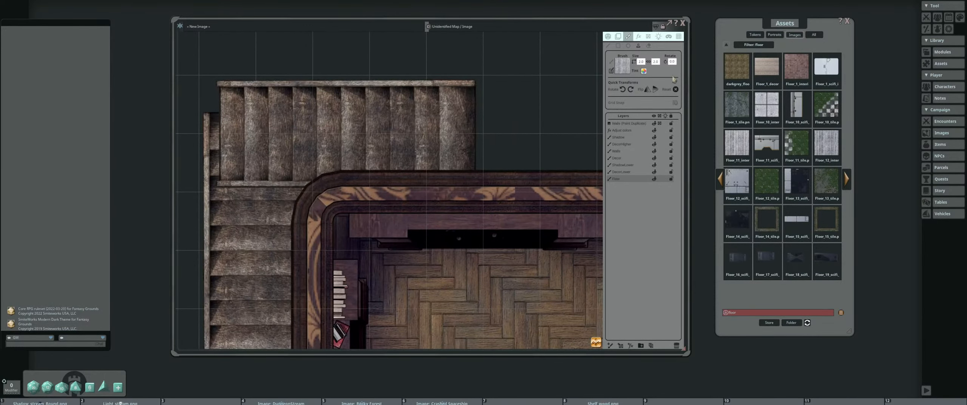
left_click(643, 71)
left_click_drag(476, 156, 568, 64)
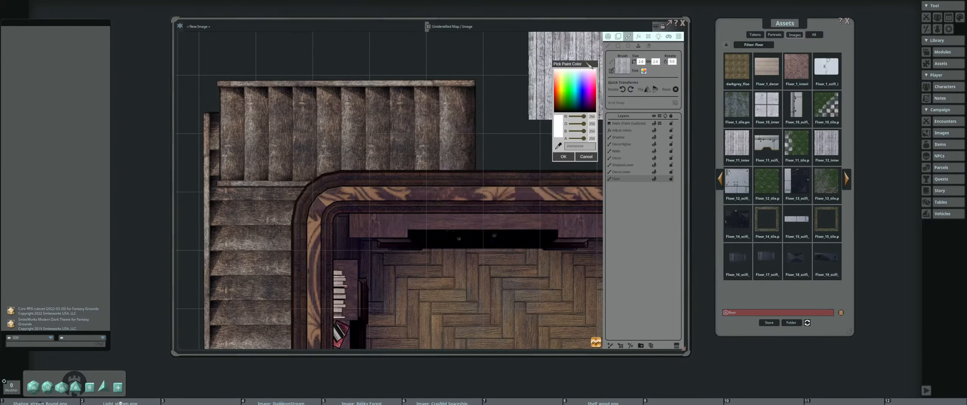
left_click(558, 146)
left_click(506, 142)
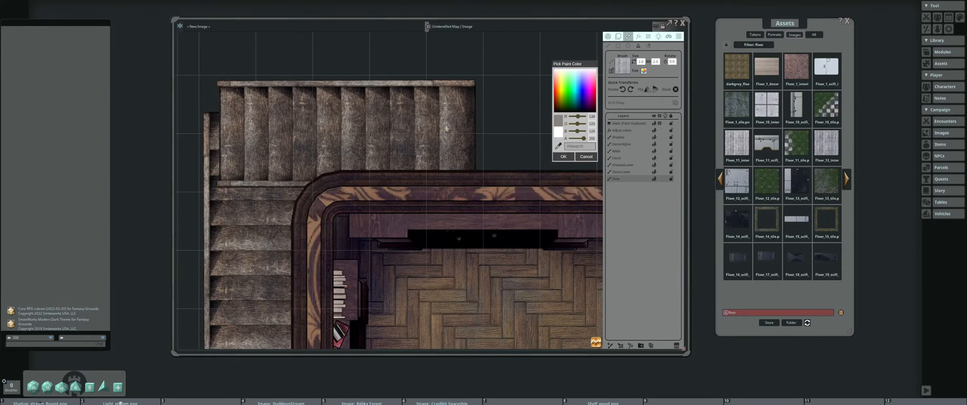
left_click(446, 127)
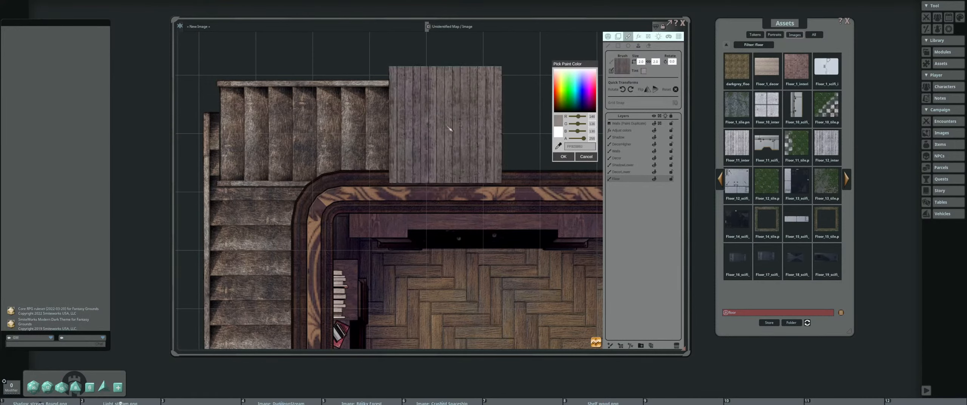
left_click(563, 156)
Retint the plank floor brush with a lighter grey-brown sampled from the edge rail of the horizontal stairs above the study
scroll(493, 135, "down", 3)
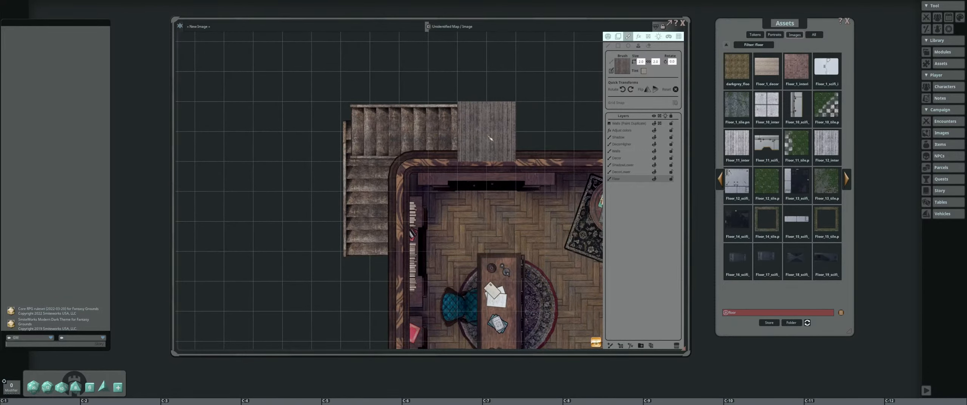
left_click(644, 72)
left_click_drag(500, 153, 540, 115)
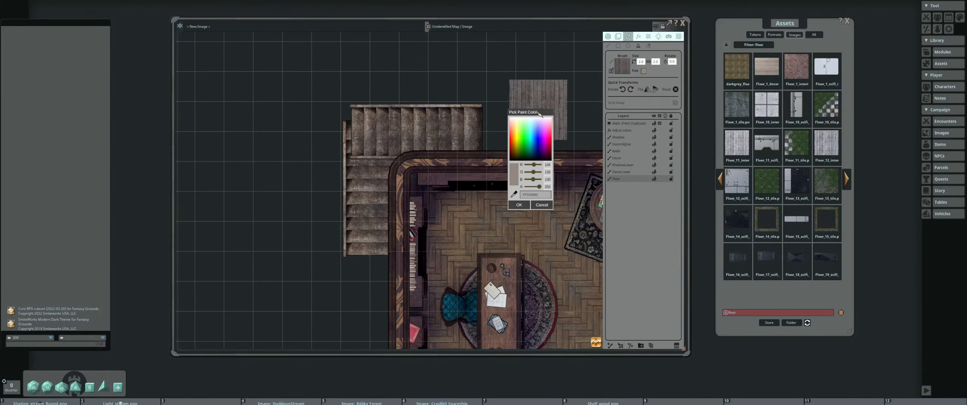
scroll(470, 125, "up", 2)
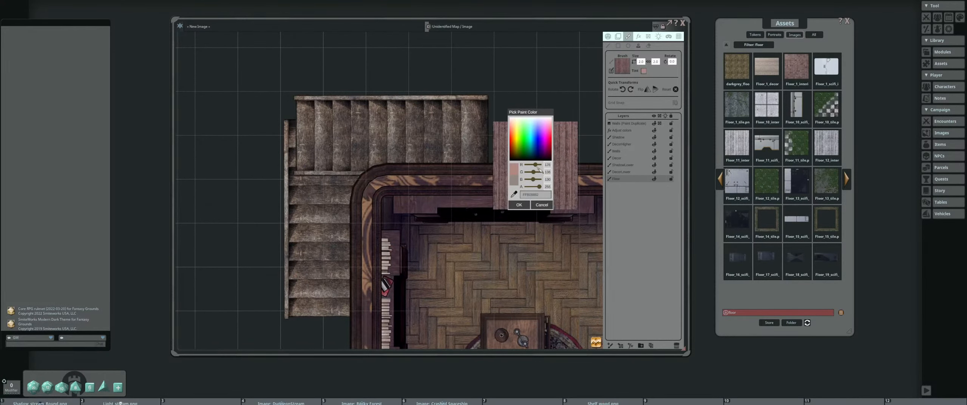
mouse_move(536, 168)
left_mouse_down()
mouse_move(534, 179)
mouse_move(536, 165)
left_mouse_up()
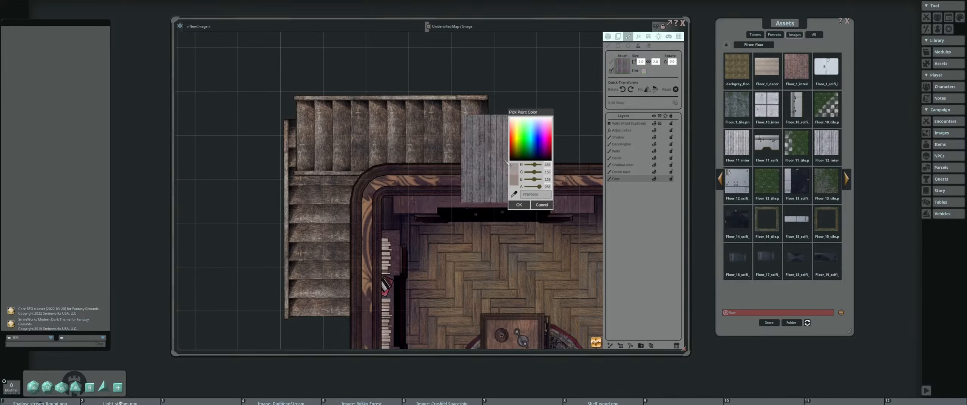
left_click(515, 194)
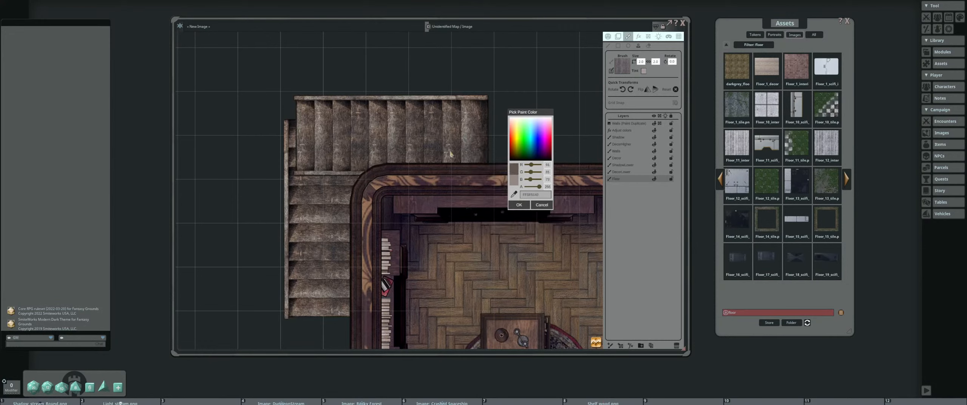
left_click(400, 102)
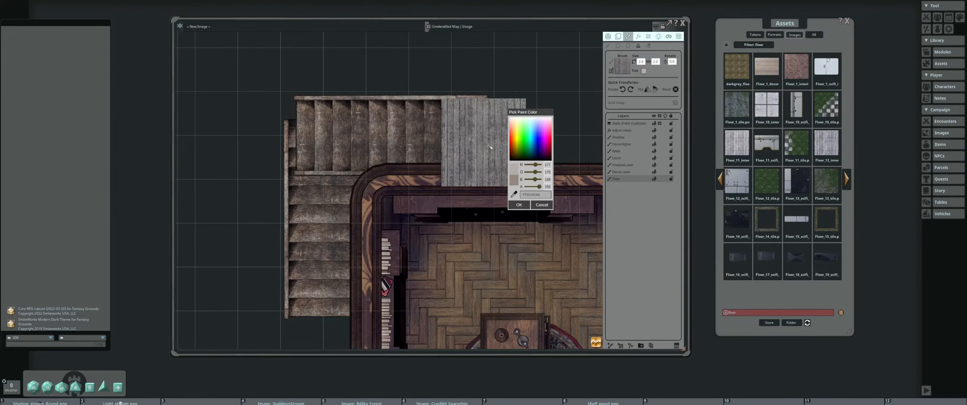
left_click(527, 208)
Place grey plank floor squares over the corner and the far end of the horizontal stairs as landings
scroll(472, 159, "down", 3)
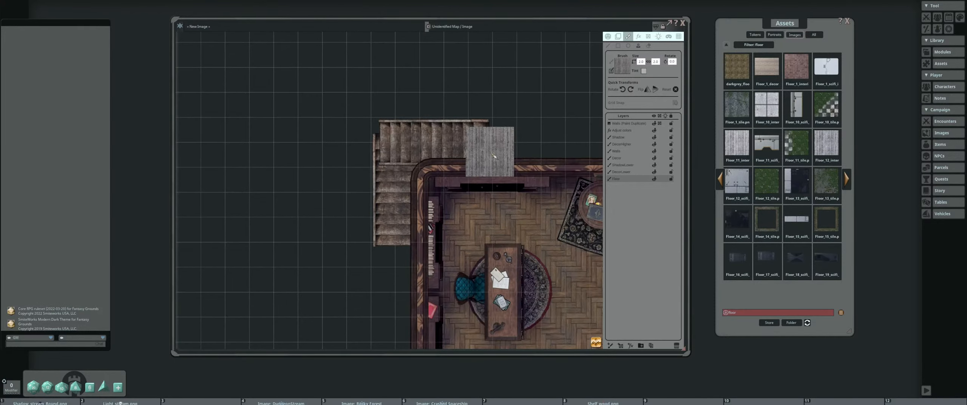
scroll(454, 152, "up", 2)
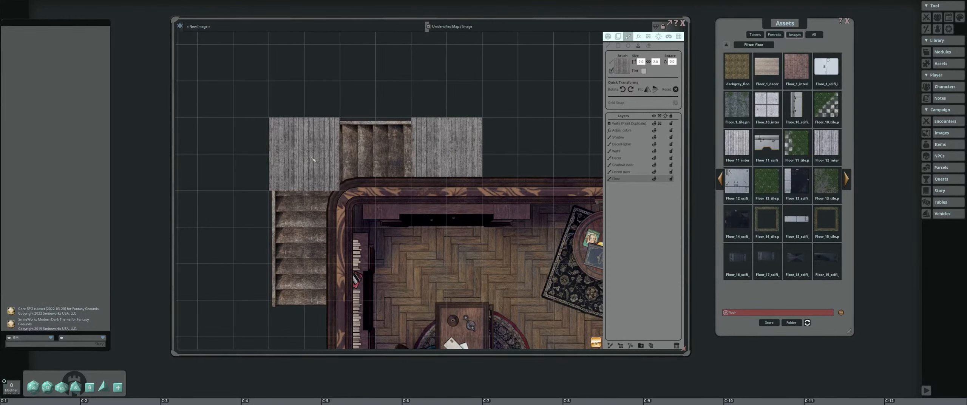
left_click(313, 159, "ctrl")
Examine how the two plank landings fit the hidden staircase and the study's outer wall at different scales
scroll(455, 147, "down", 5)
scroll(493, 154, "up", 3)
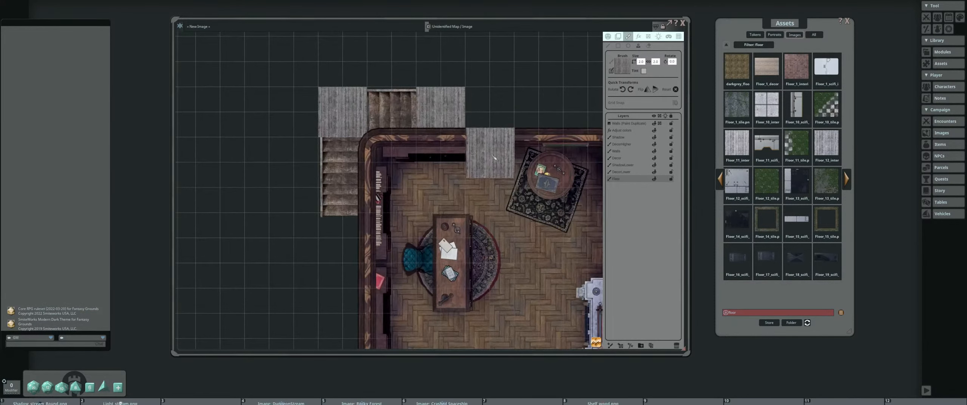
scroll(484, 156, "up", 2)
scroll(372, 200, "down", 5)
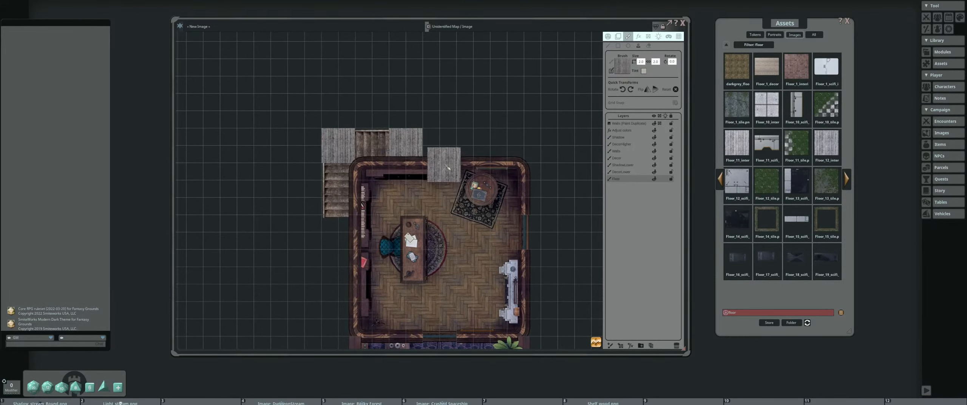
scroll(431, 153, "up", 2)
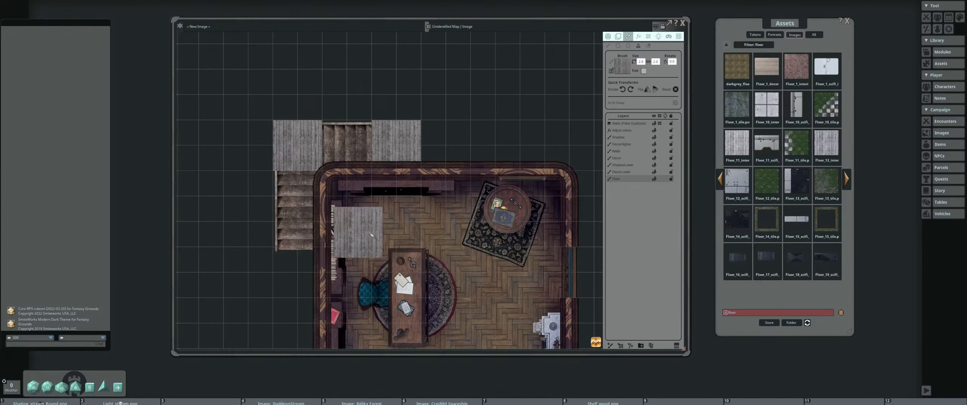
scroll(298, 240, "down", 2)
scroll(288, 230, "up", 1)
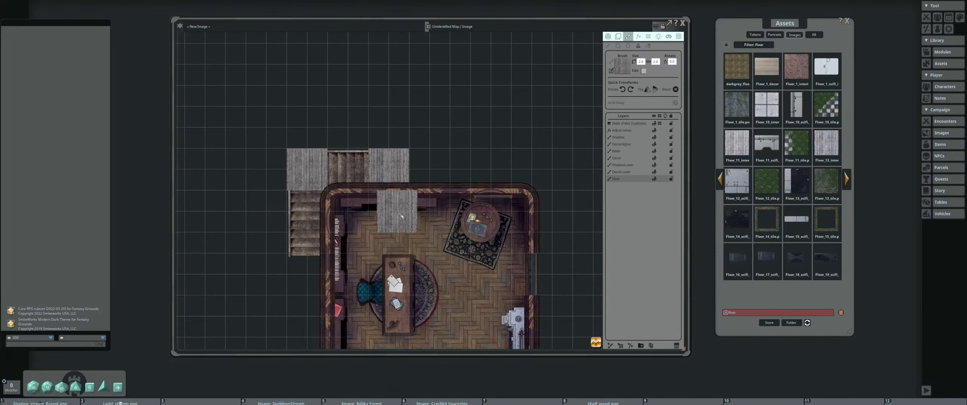
scroll(396, 214, "up", 2)
scroll(407, 189, "up", 1)
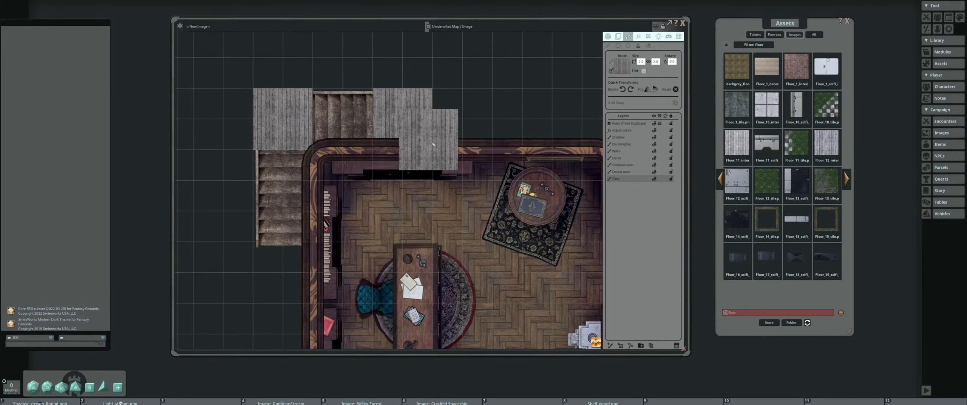
scroll(307, 141, "down", 2)
scroll(336, 212, "up", 1)
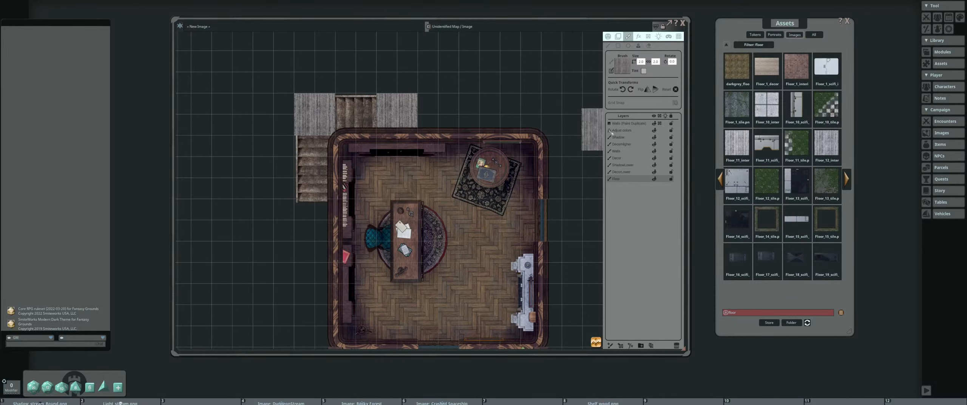
Make the Walls layer active and filter the image assets for "wall brush"
scroll(299, 160, "up", 2)
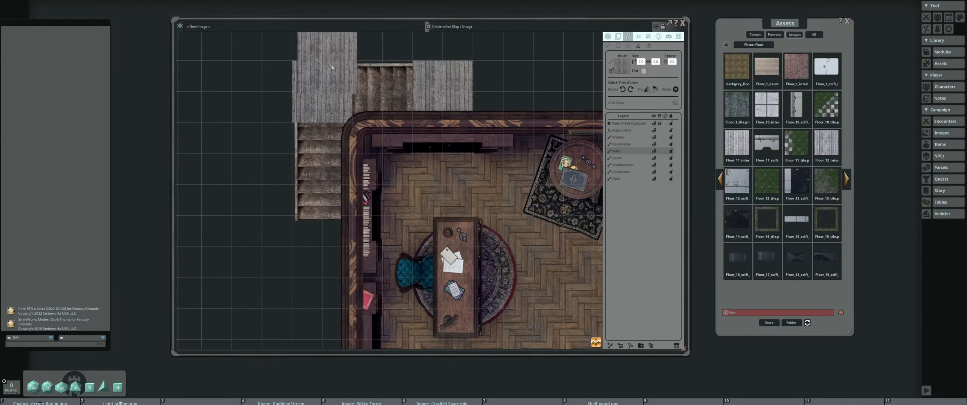
scroll(440, 169, "down", 2)
left_click_drag(477, 185, 420, 209)
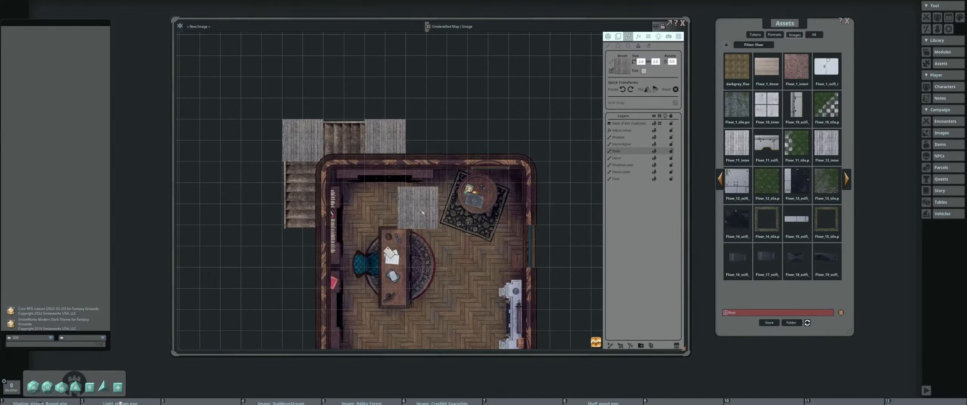
scroll(457, 168, "up", 2)
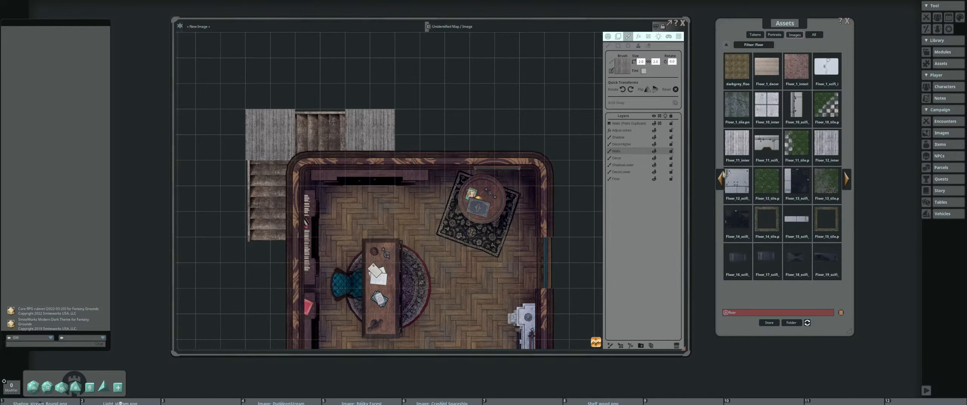
left_click(720, 180)
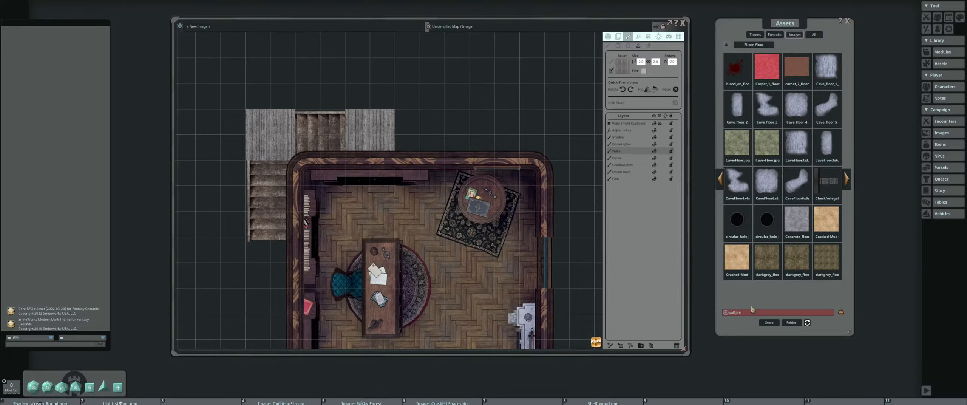
key("Return")
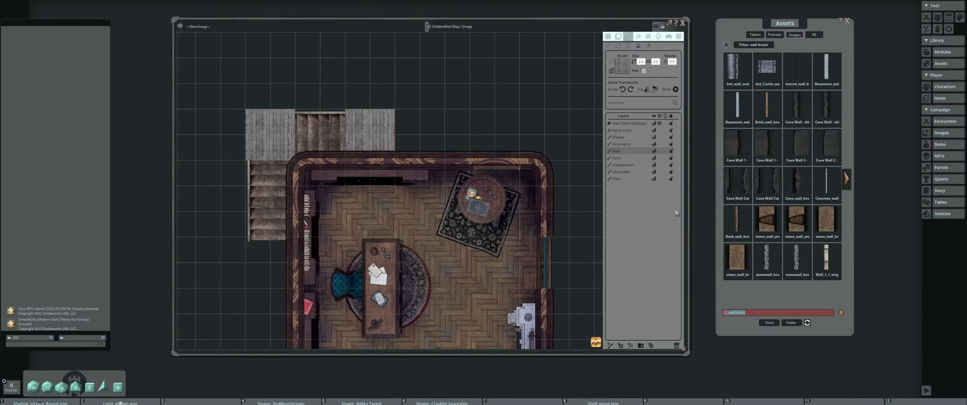
Preview the grey stone Wall_1_brush among the further wall brush results, load it as the paint brush and enlarge it
left_click_drag(738, 105, 550, 135)
left_click(847, 180)
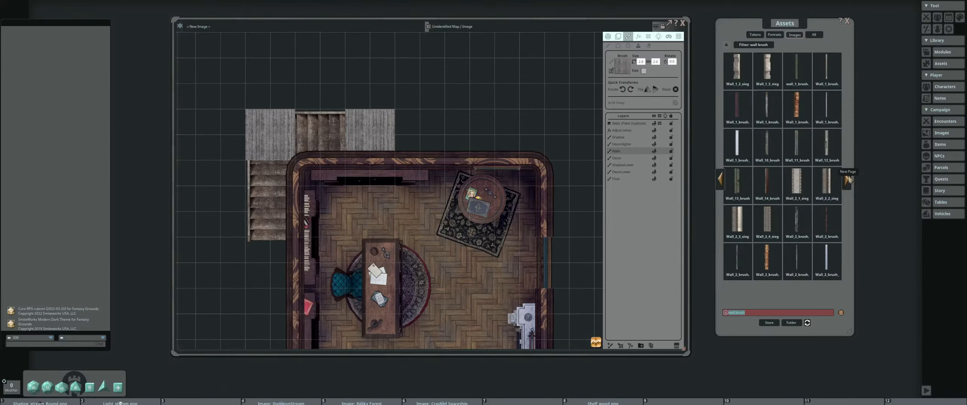
left_click(767, 108)
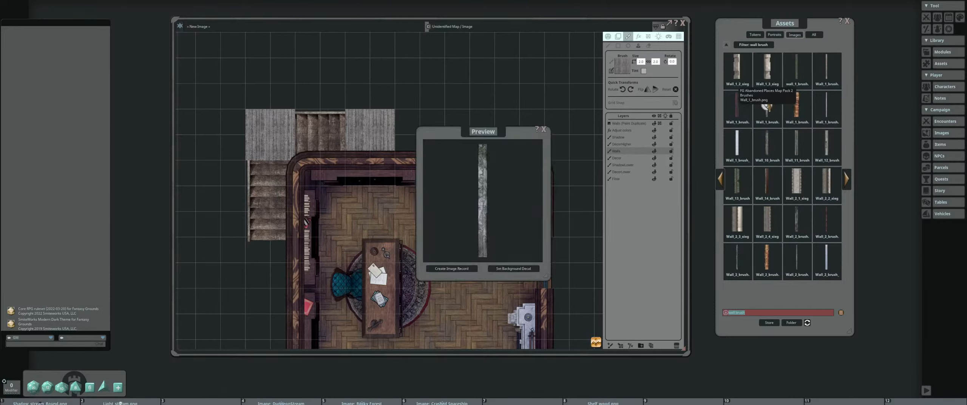
left_click(545, 130)
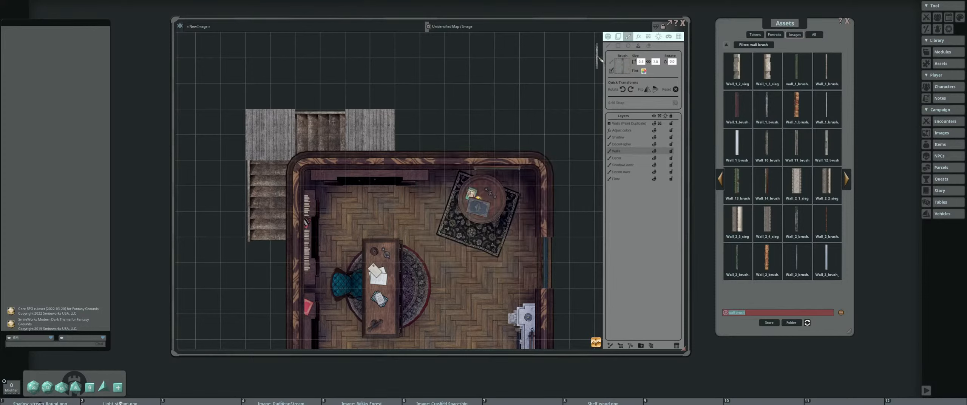
scroll(368, 151, "up", 6)
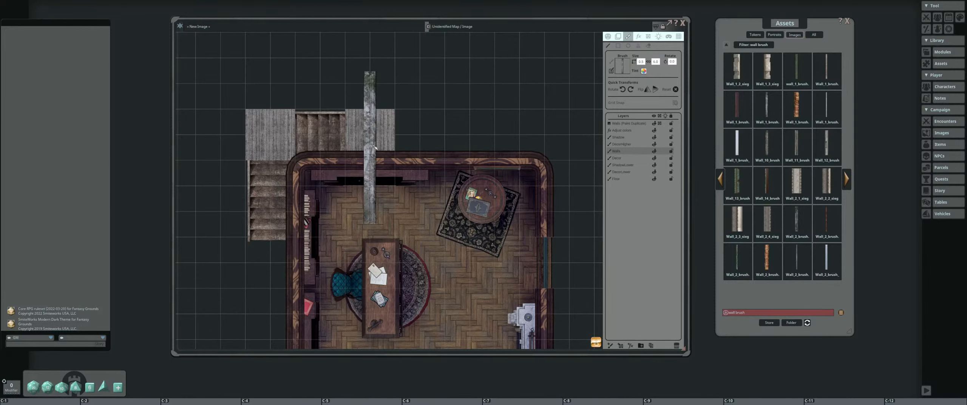
scroll(374, 148, "up", 3)
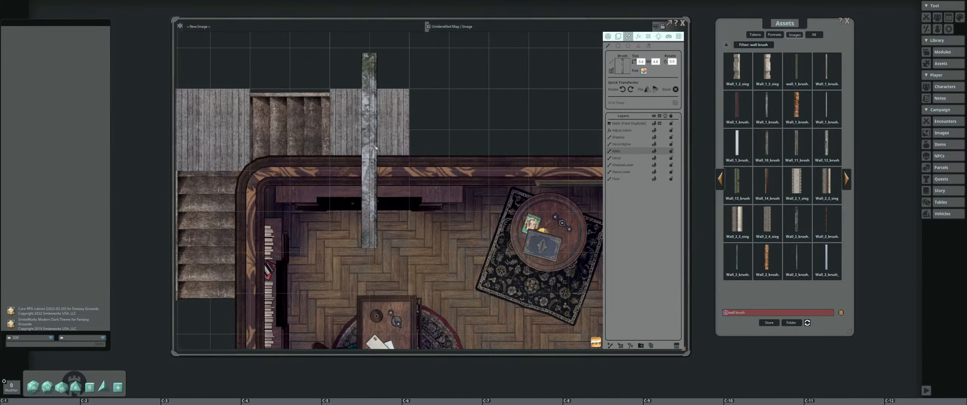
scroll(378, 152, "down", 4)
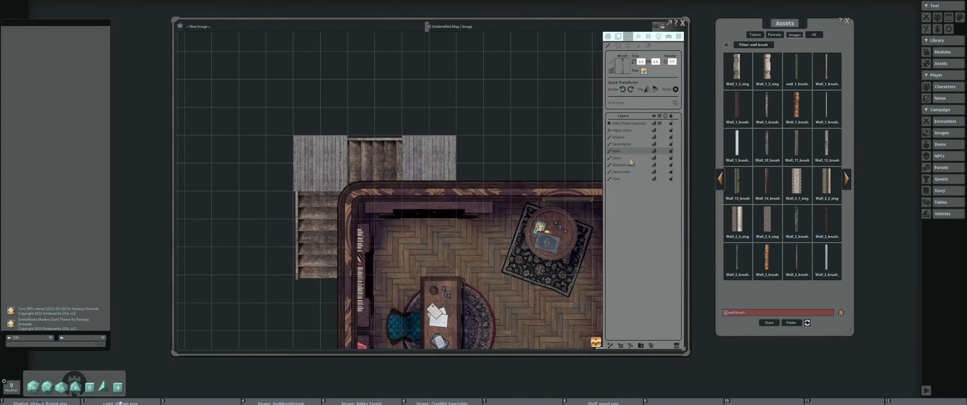
key("ctrl")
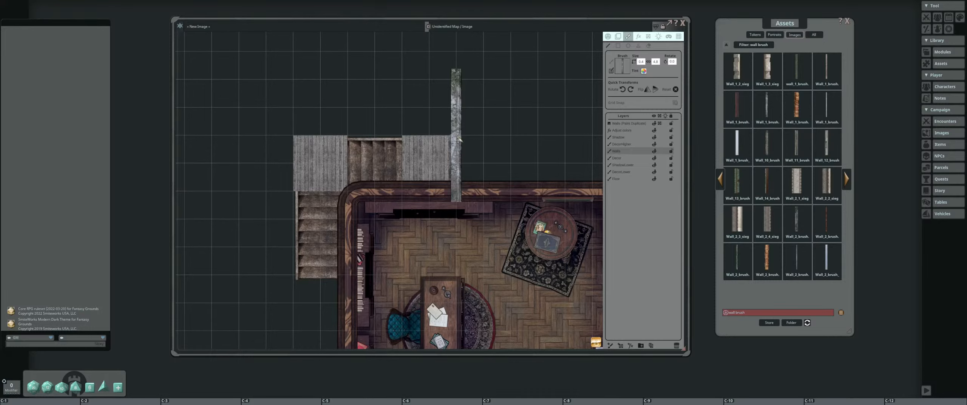
mouse_move(458, 140)
left_mouse_down()
mouse_move(297, 139)
mouse_move(461, 119)
left_mouse_up()
left_click_drag(458, 139, 293, 136)
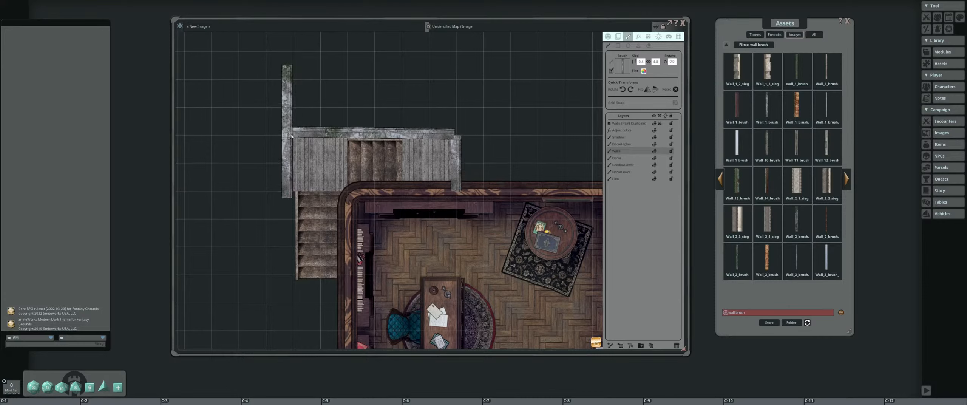
left_click(291, 136)
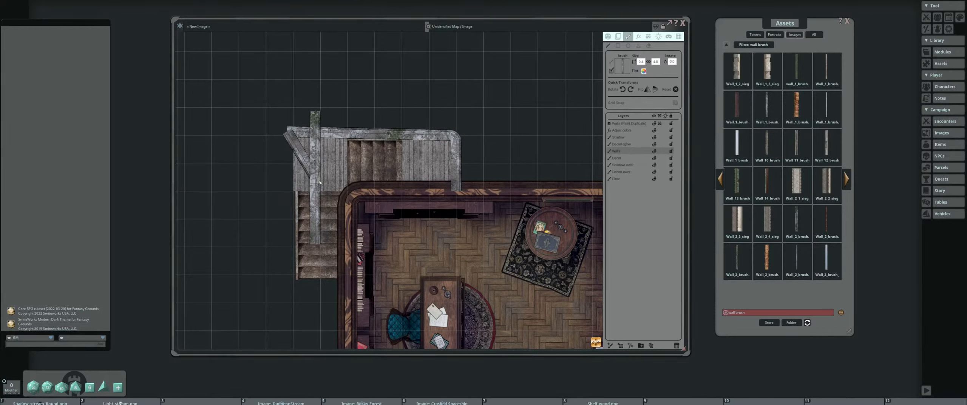
key("ctrl+z")
key("ctrl+z")
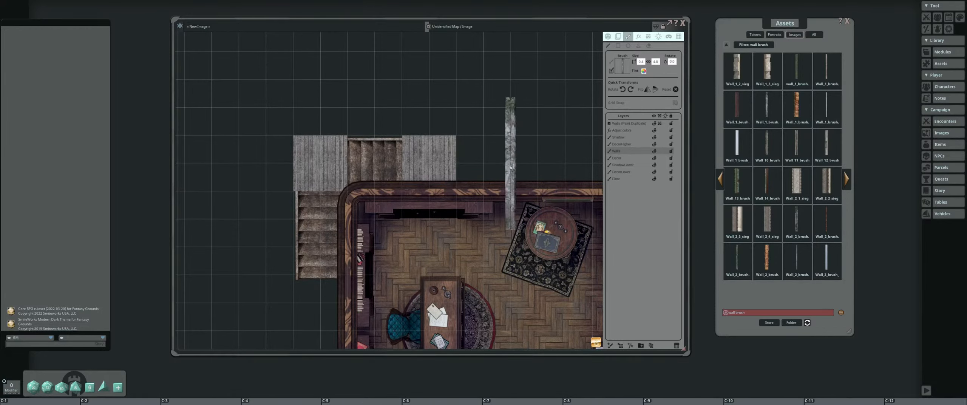
Draw the stone wall up the right edge of the stair landing and along its top edge to the outer corner
scroll(473, 175, "up", 3)
left_click(446, 184)
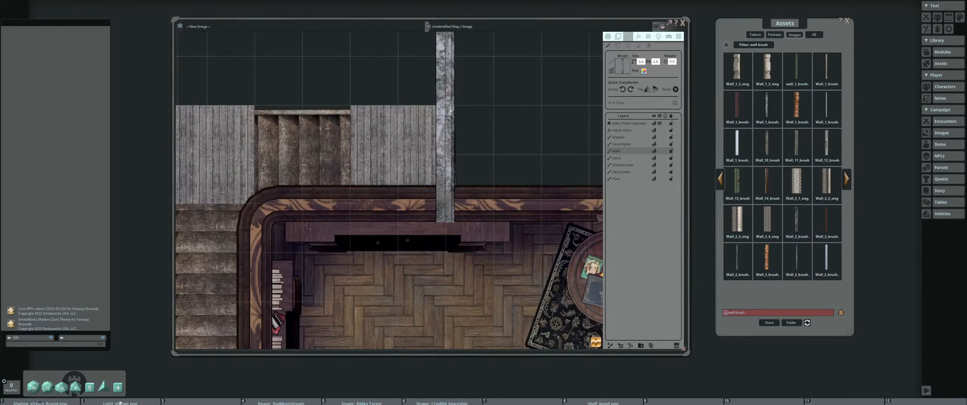
left_click(448, 106)
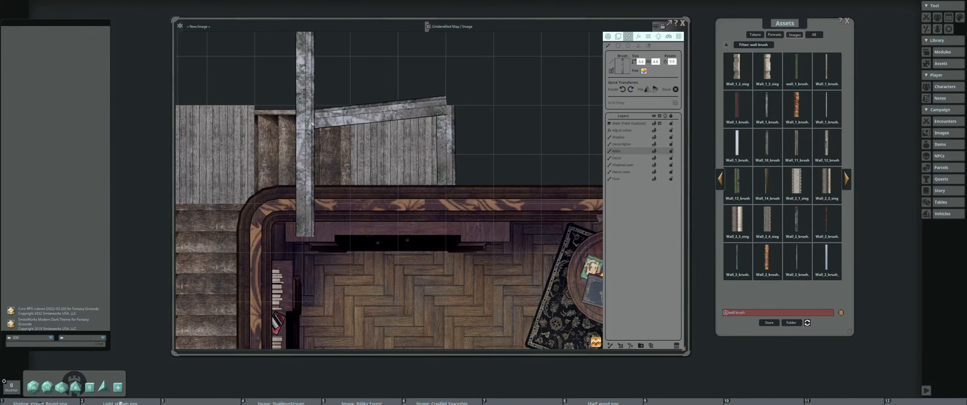
left_click_drag(305, 123, 490, 127)
scroll(375, 116, "up", 1)
left_click(340, 111, "ctrl")
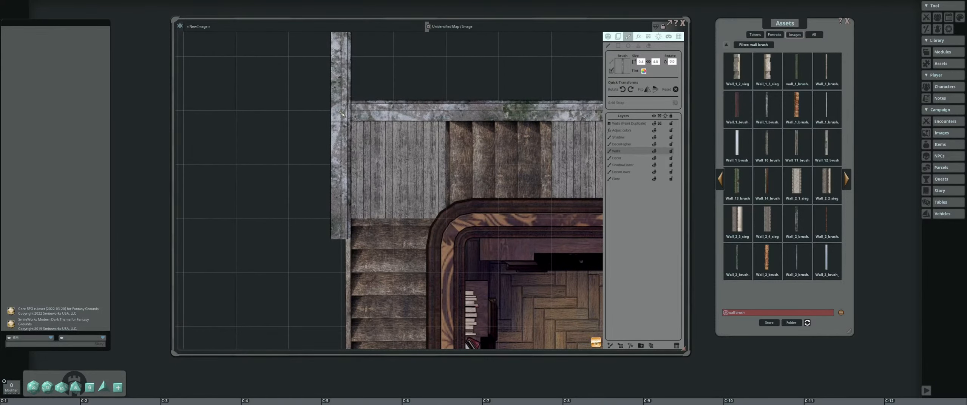
Continue the stone wall down the left side of the staircase and along its lower end to the room's wooden wall
scroll(359, 214, "down", 3)
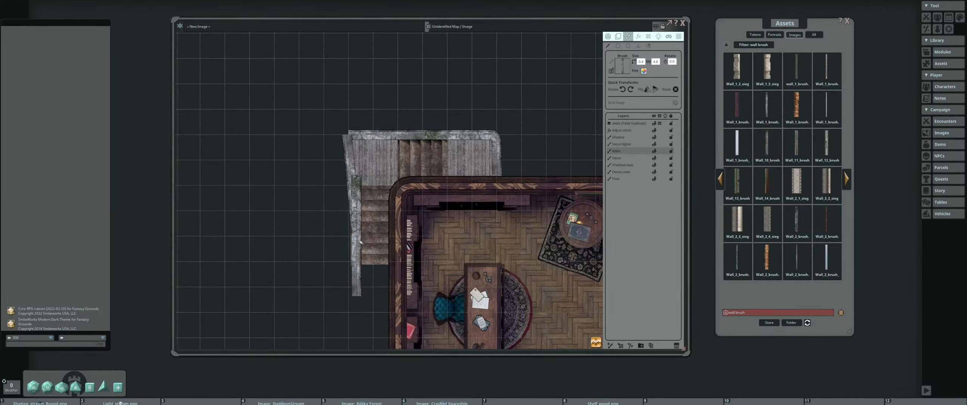
scroll(361, 271, "up", 2)
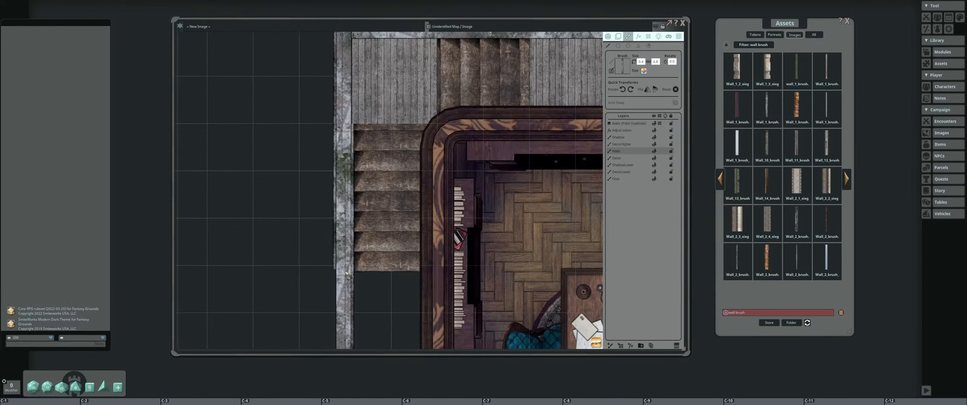
left_click_drag(347, 272, 416, 275)
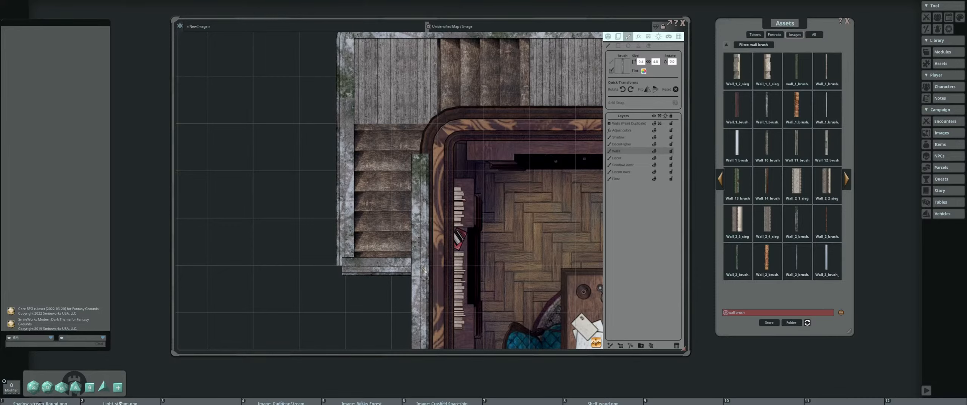
left_click_drag(425, 272, 426, 272)
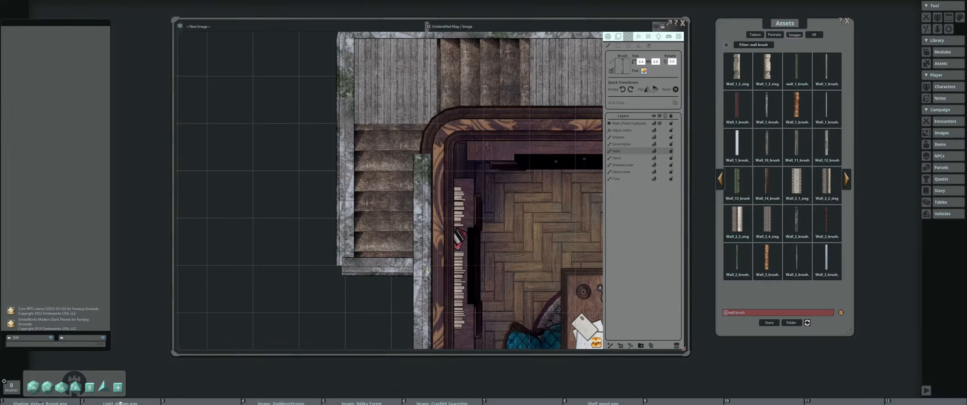
scroll(448, 248, "down", 3)
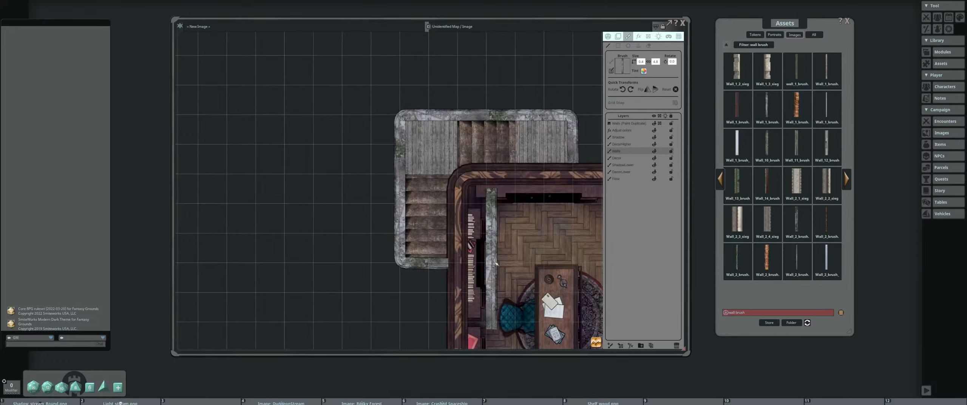
Examine the stone wall around the staircase and where it meets the wooden room wall
scroll(449, 248, "up", 3)
scroll(448, 238, "down", 2)
scroll(447, 229, "up", 3)
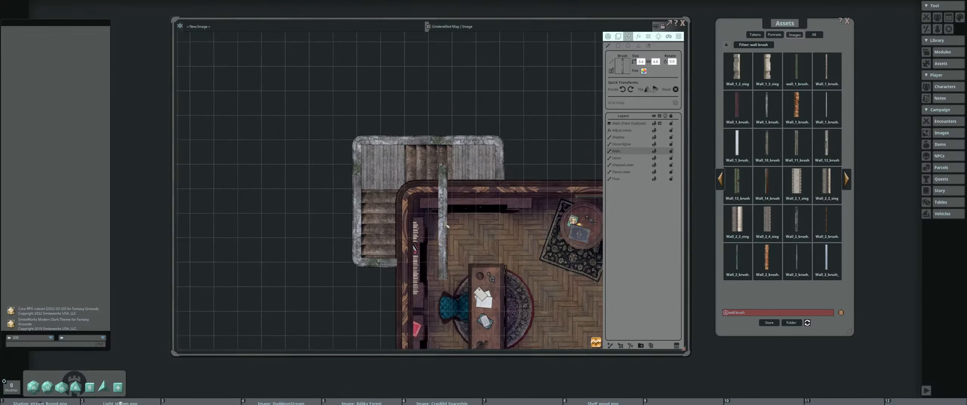
scroll(447, 226, "down", 2)
scroll(446, 225, "up", 2)
mouse_move(447, 226)
left_mouse_down()
mouse_move(497, 250)
mouse_move(486, 227)
mouse_move(452, 240)
mouse_move(478, 242)
left_mouse_up()
scroll(434, 222, "up", 2)
scroll(483, 242, "up", 1)
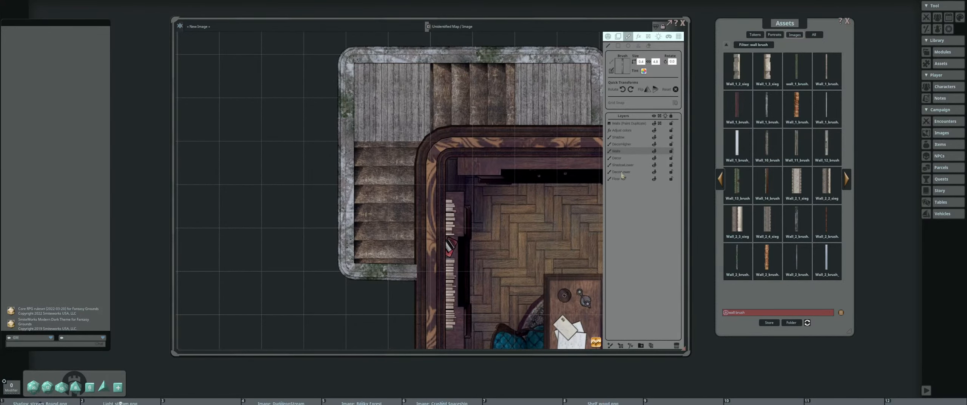
Select the lower shadow layer and set up a soft round brush with a black tint
left_click(630, 165)
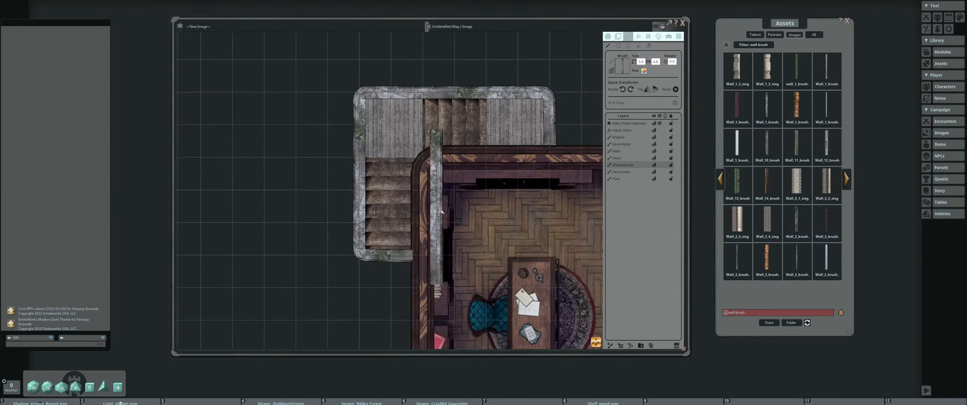
scroll(397, 217, "down", 1)
left_click_drag(445, 225, 431, 226)
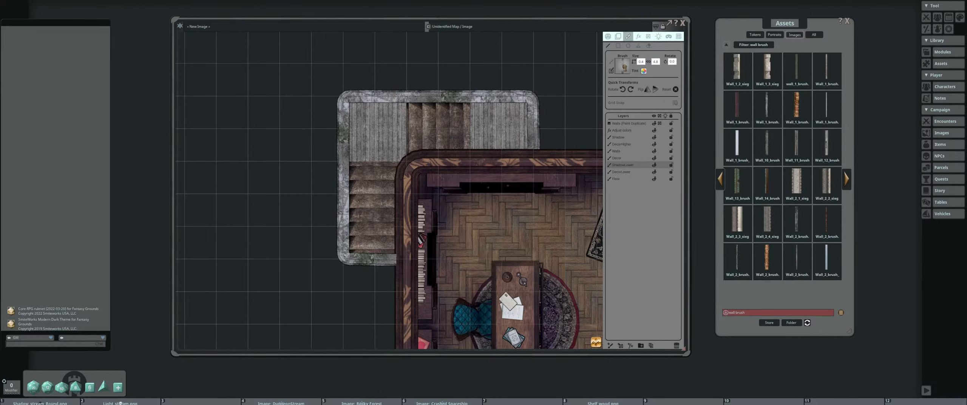
left_click_drag(624, 67, 624, 66)
scroll(330, 203, "down", 2)
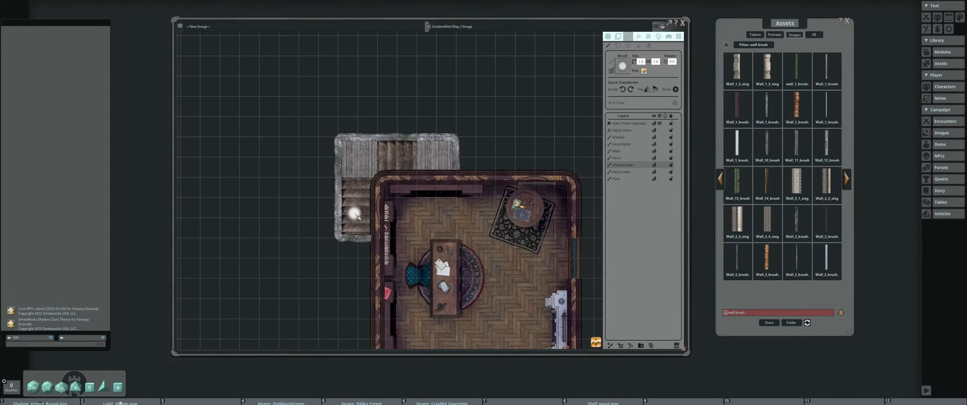
scroll(355, 214, "up", 3)
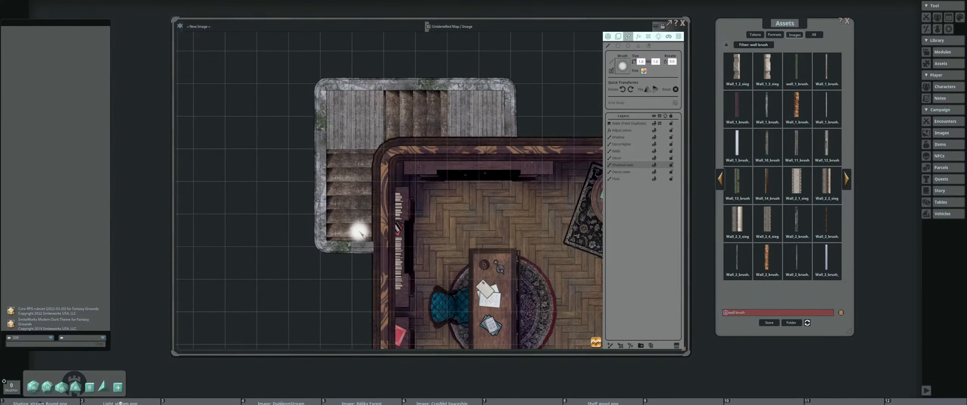
scroll(352, 226, "up", 3)
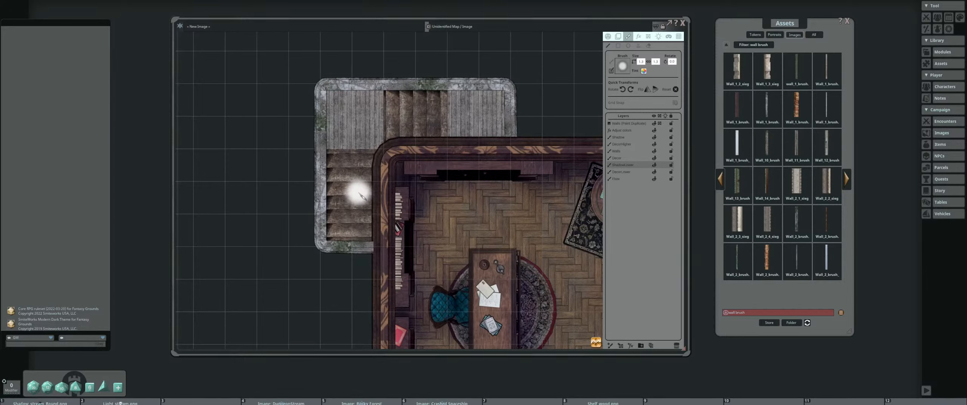
scroll(359, 193, "down", 10)
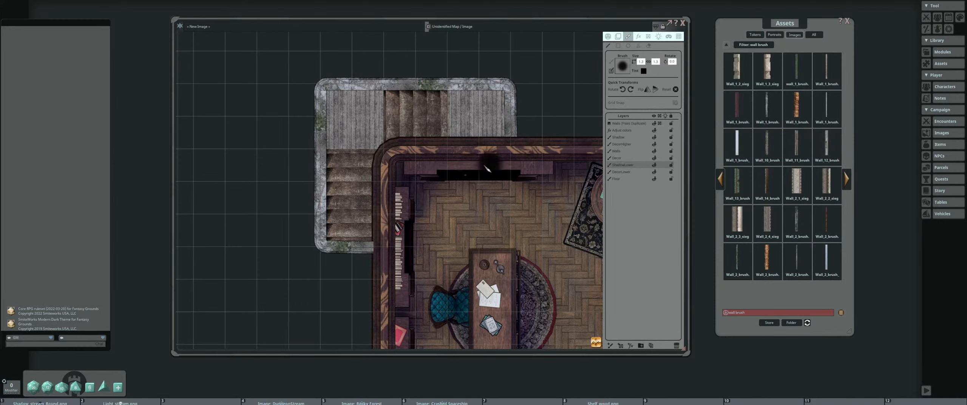
Paint soft black shadow over the lower steps of the left staircase, enlarging the brush to size 2.0
key("ctrl")
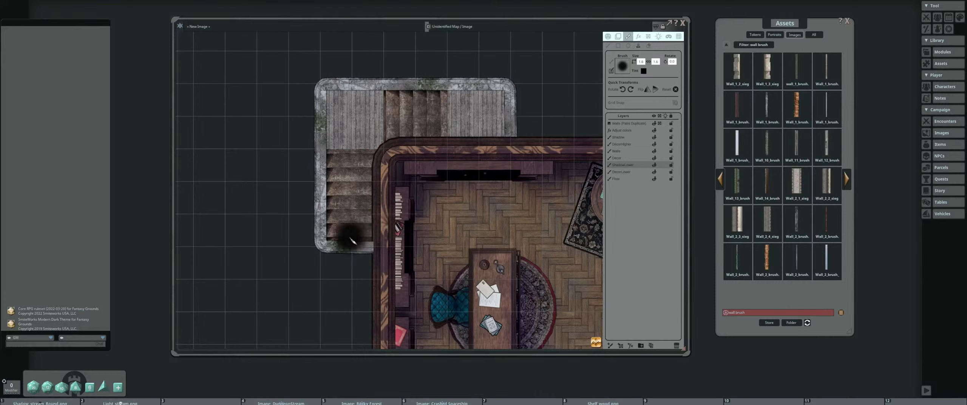
scroll(351, 216, "up", 11)
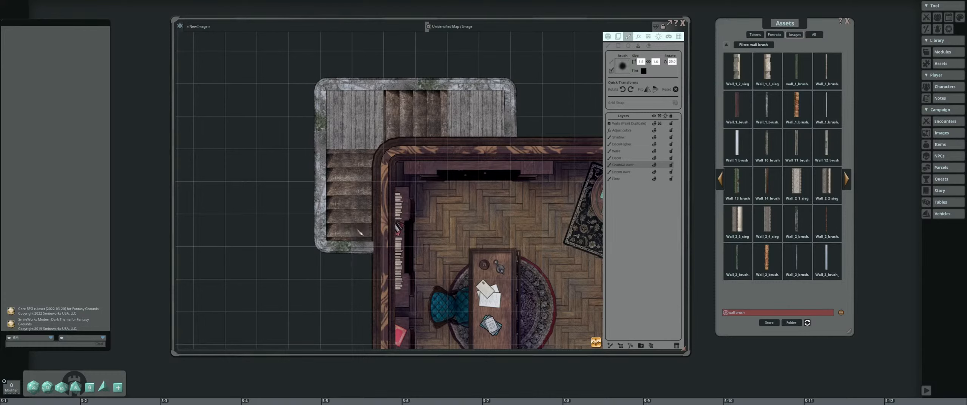
left_click(361, 232)
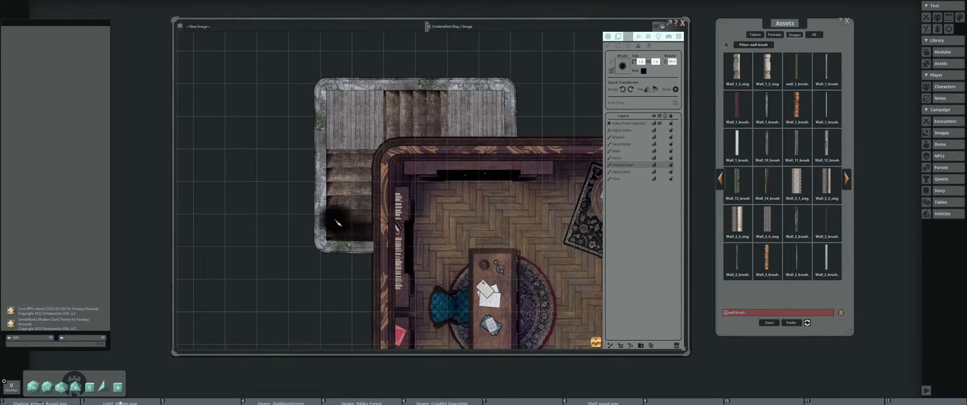
scroll(357, 234, "up", 4)
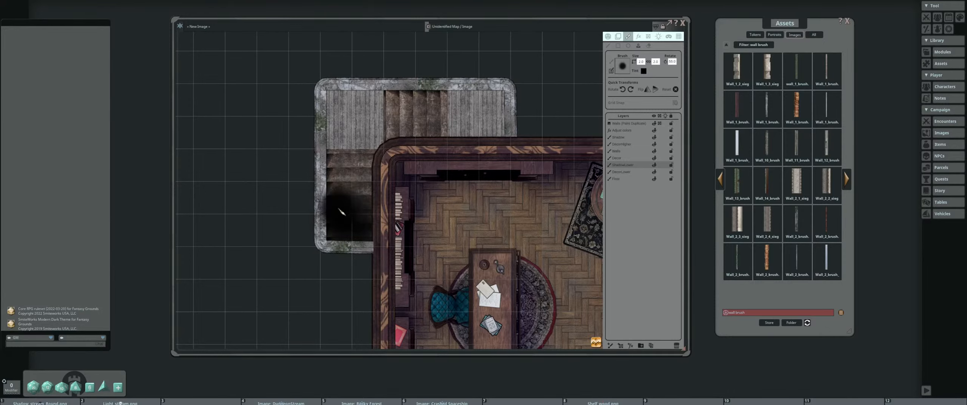
scroll(361, 223, "down", 1)
scroll(359, 219, "down", 2)
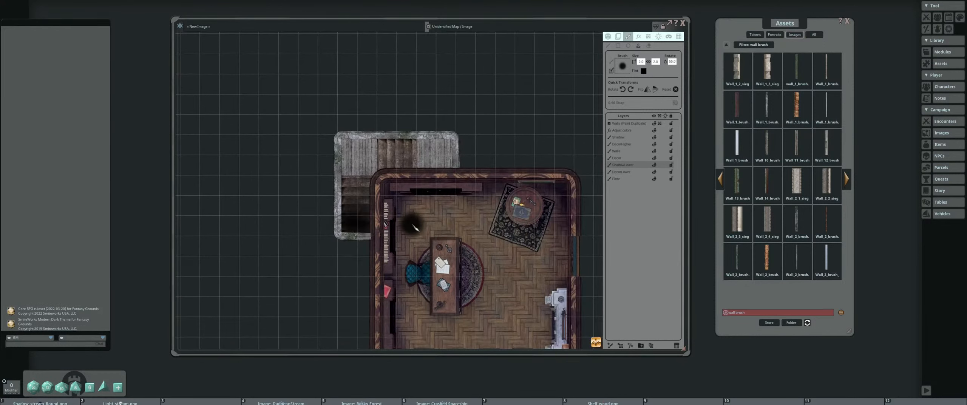
Stretch the shadow brush into a narrow ellipse by setting its width to 6, and scale it down to 3.1 by 1.0
scroll(358, 211, "up", 2)
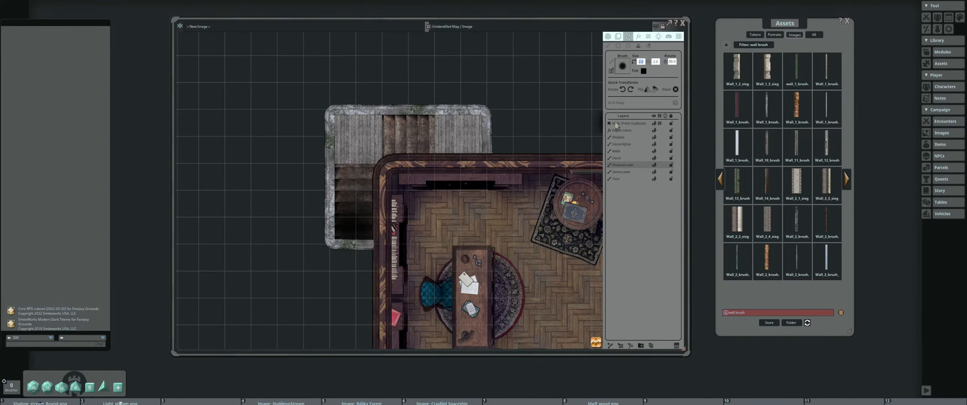
type("6")
key("Return")
scroll(355, 170, "up", 5)
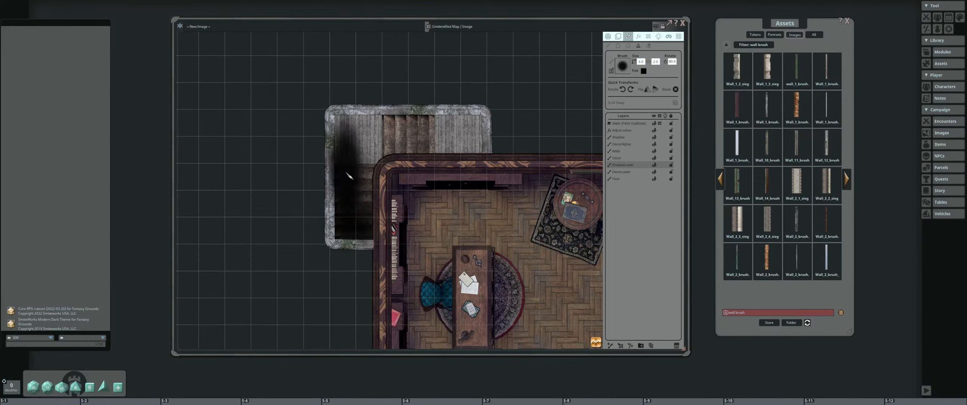
scroll(347, 174, "up", 2)
scroll(347, 173, "down", 7)
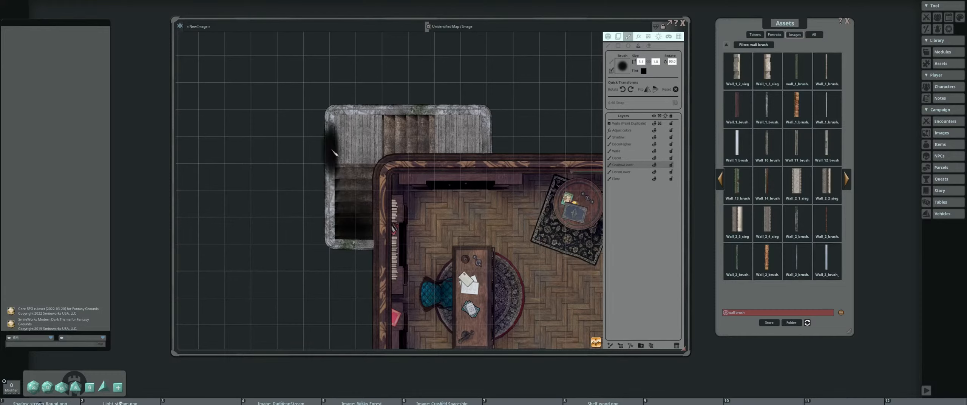
Paint soft shadow along the inner edges of the staircase walls, rotating the elliptical brush to follow each wall
scroll(381, 135, "down", 6)
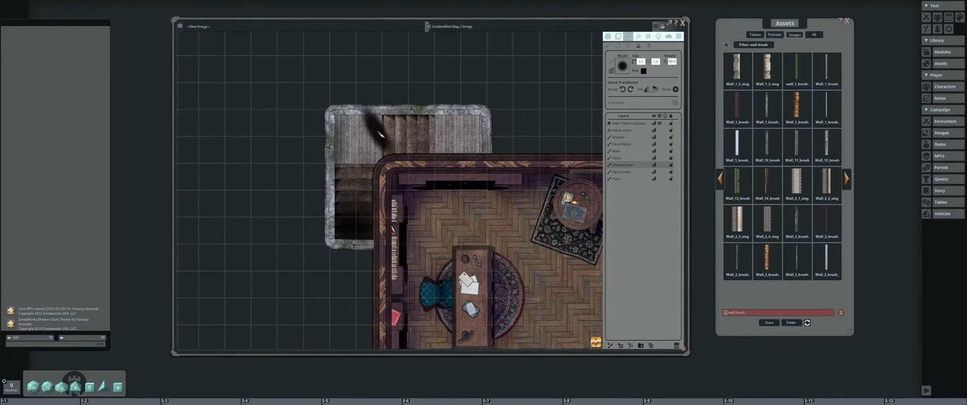
scroll(380, 135, "down", 12)
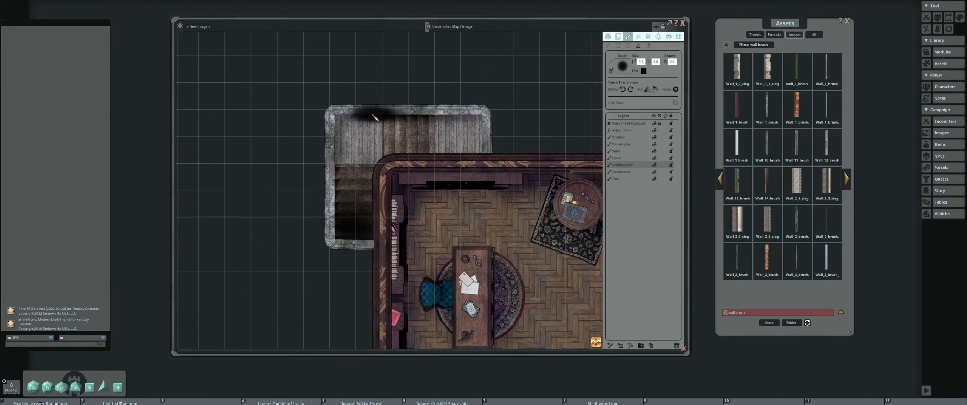
scroll(486, 139, "up", 18)
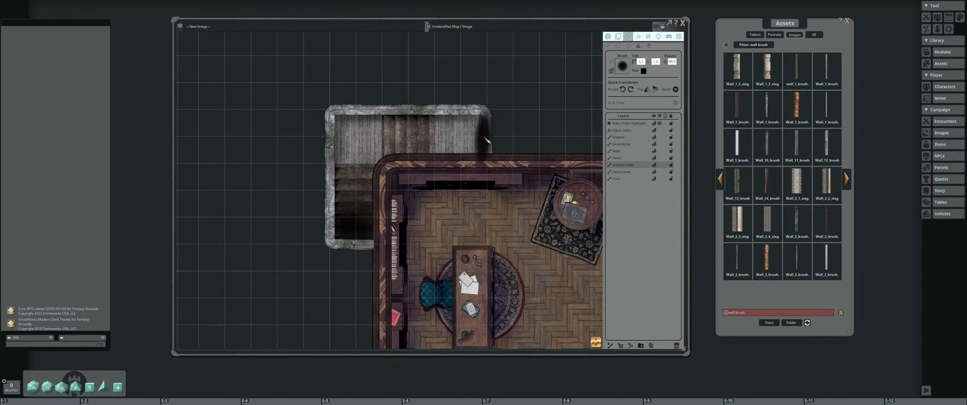
scroll(487, 140, "up", 6)
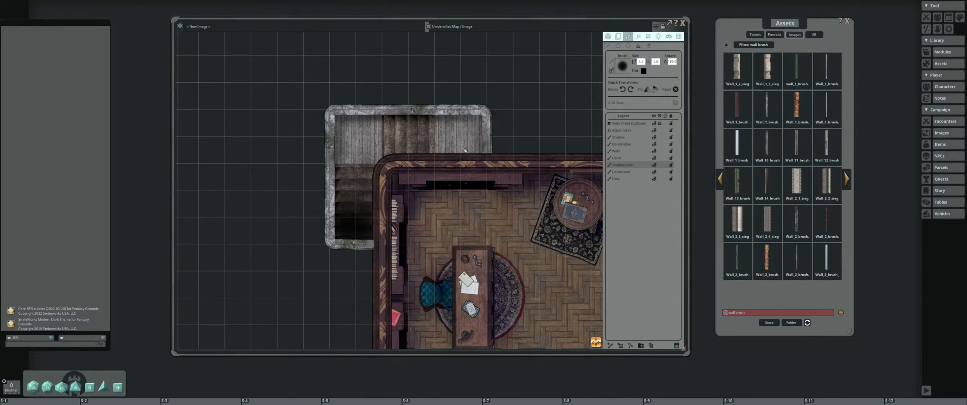
scroll(463, 149, "down", 1)
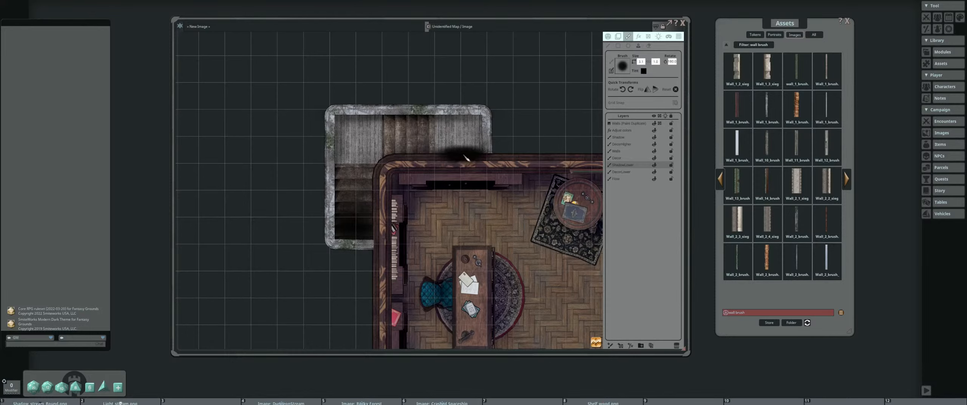
scroll(347, 140, "down", 6)
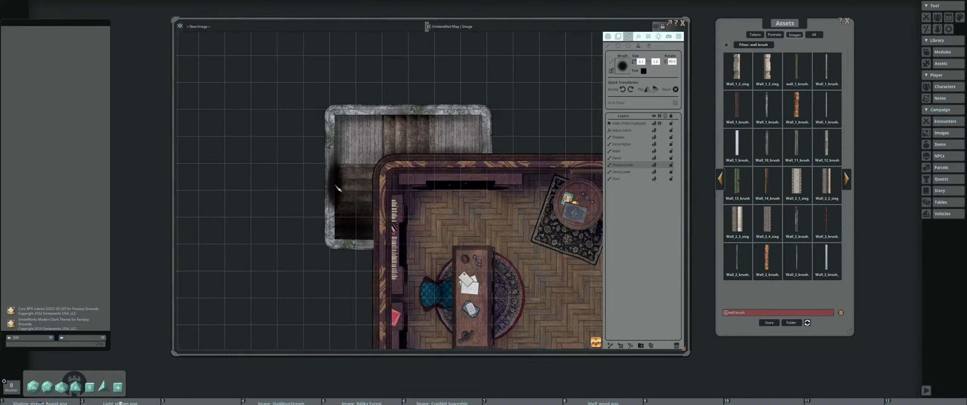
Reduce the shadow brush to 1.8 by 0.6 and shade the individual steps of both stair flights, rotating the brush to match
left_click_drag(445, 157, 413, 198)
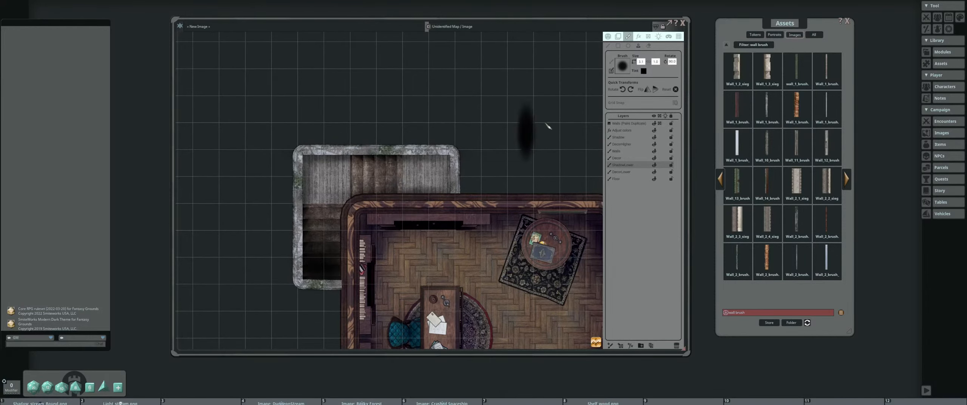
scroll(547, 126, "down", 3)
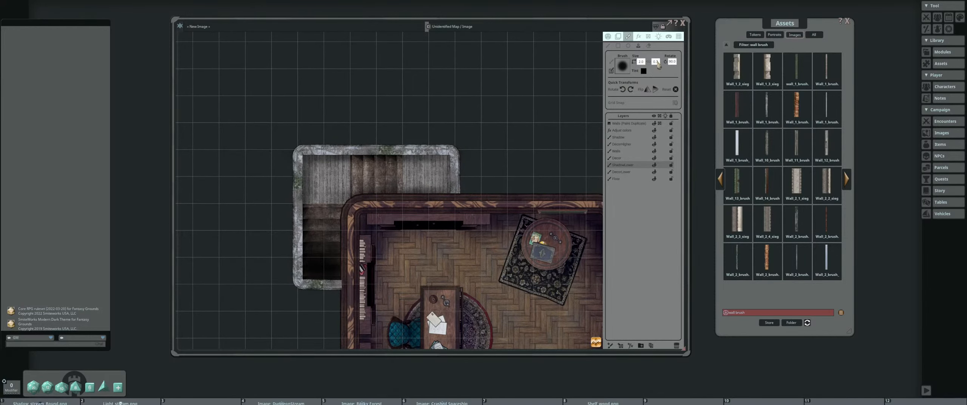
scroll(412, 162, "up", 3)
scroll(388, 175, "up", 3)
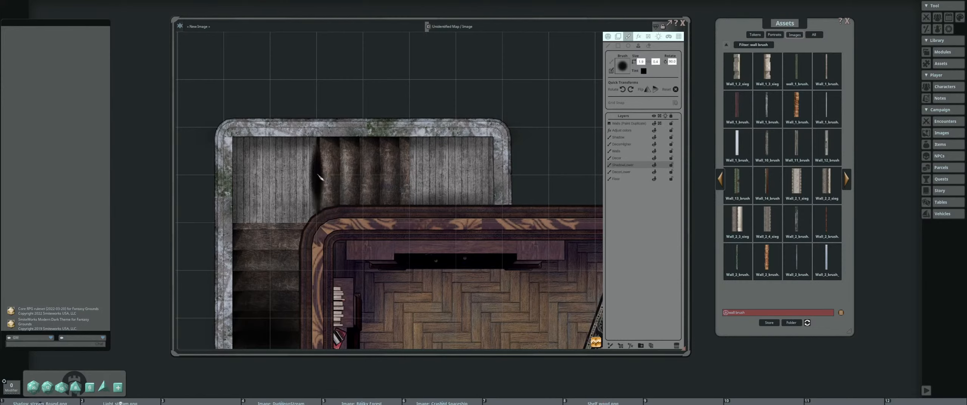
left_click(622, 89)
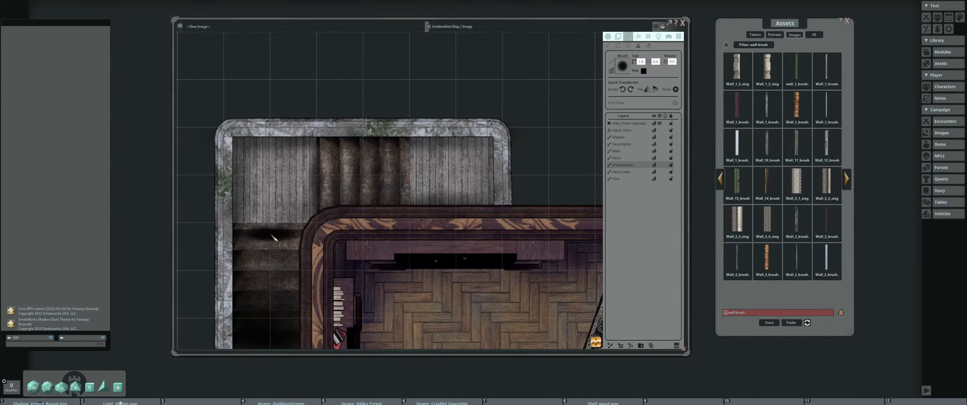
left_click_drag(281, 267, 294, 208)
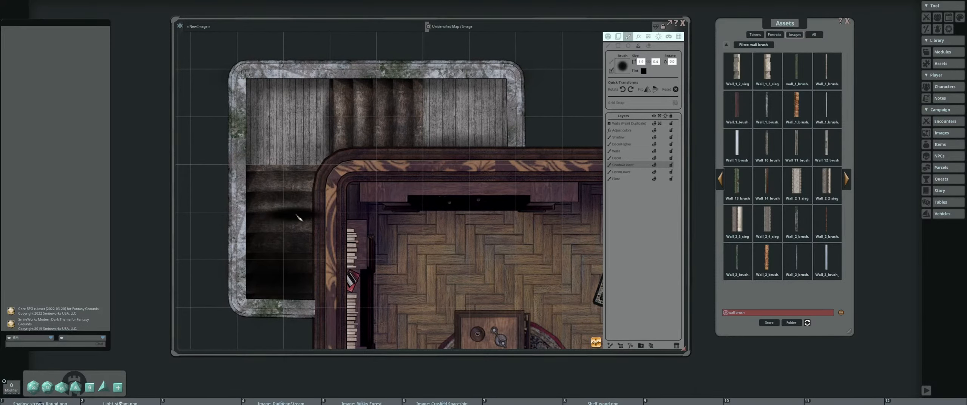
Examine the shaded staircase and how it fits beside the study
scroll(218, 191, "down", 8)
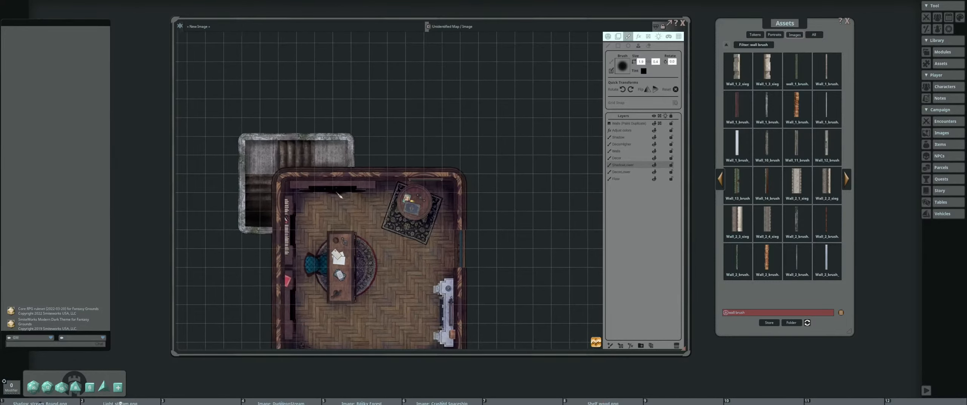
scroll(367, 182, "up", 8)
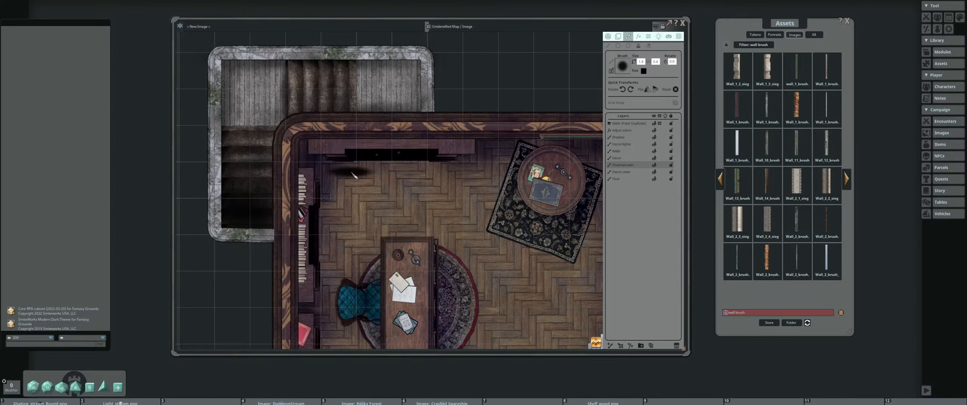
scroll(352, 173, "down", 2)
scroll(342, 201, "up", 2)
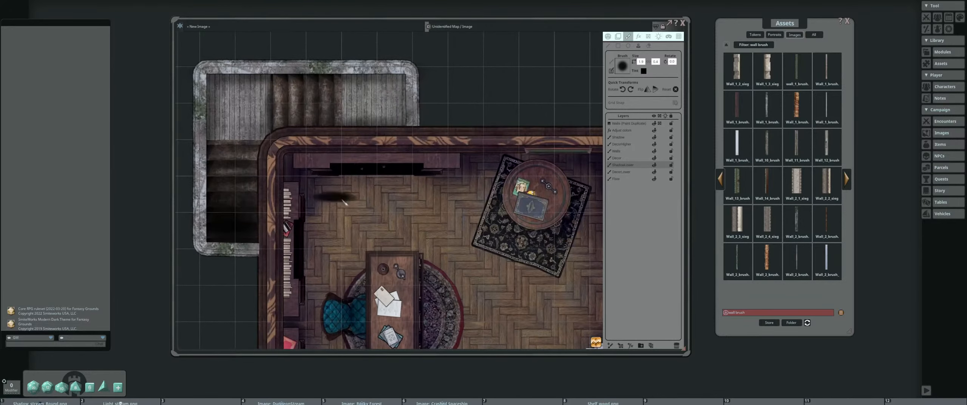
scroll(342, 201, "down", 2)
mouse_move(342, 201)
left_mouse_down()
mouse_move(452, 212)
mouse_move(494, 203)
mouse_move(389, 174)
left_mouse_up()
scroll(389, 174, "down", 2)
scroll(389, 174, "up", 3)
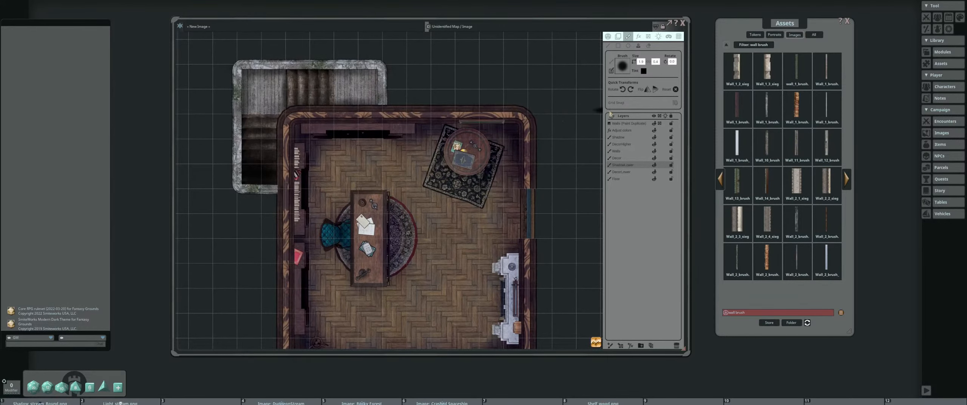
left_click_drag(429, 85, 467, 83)
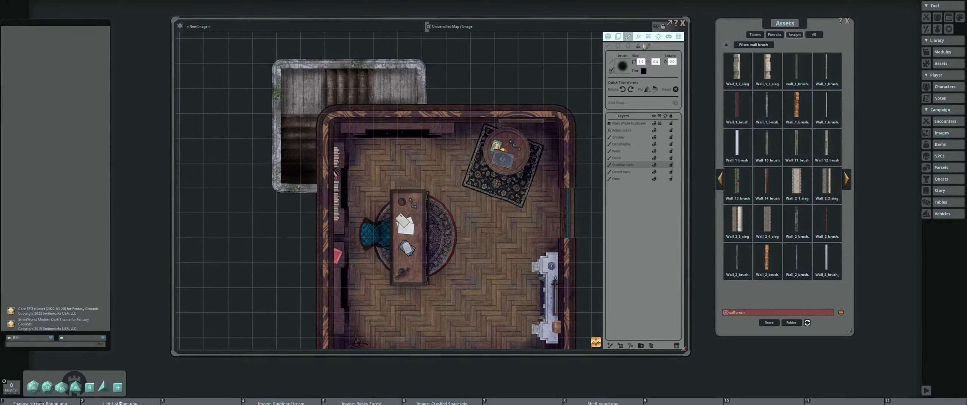
On the duplicated wall path layer, draw line-of-sight walls along the staircase's right and top stone walls, starting from the blue-marked opening
left_click(649, 37)
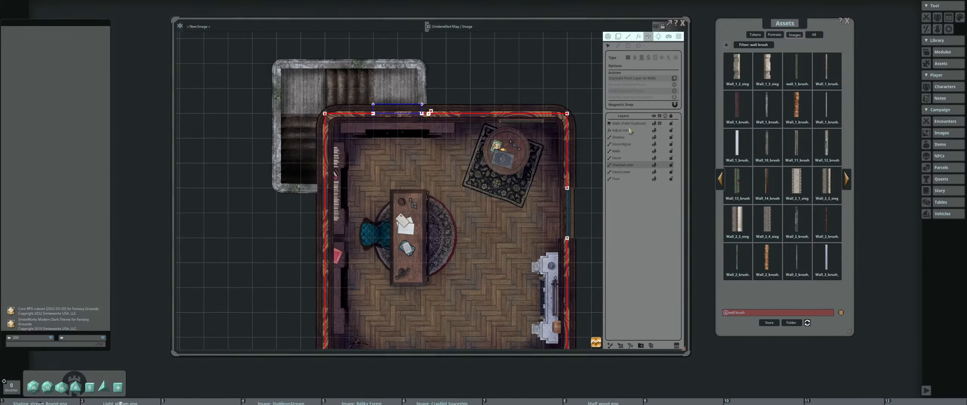
scroll(403, 74, "up", 3)
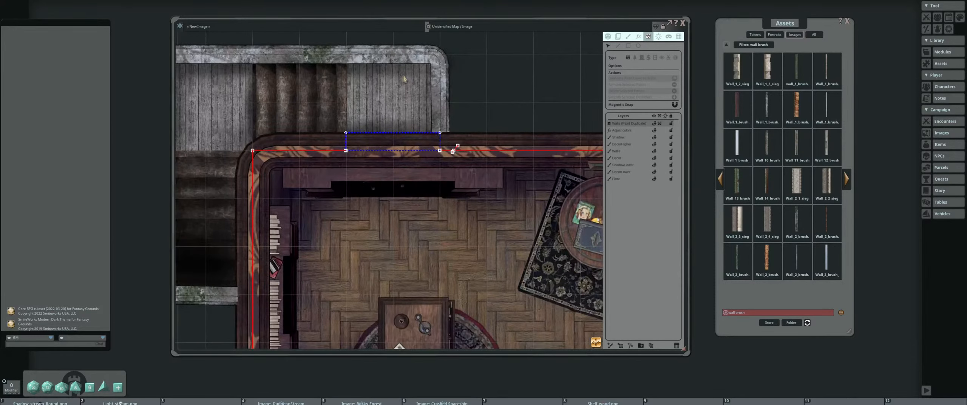
scroll(457, 127, "up", 5)
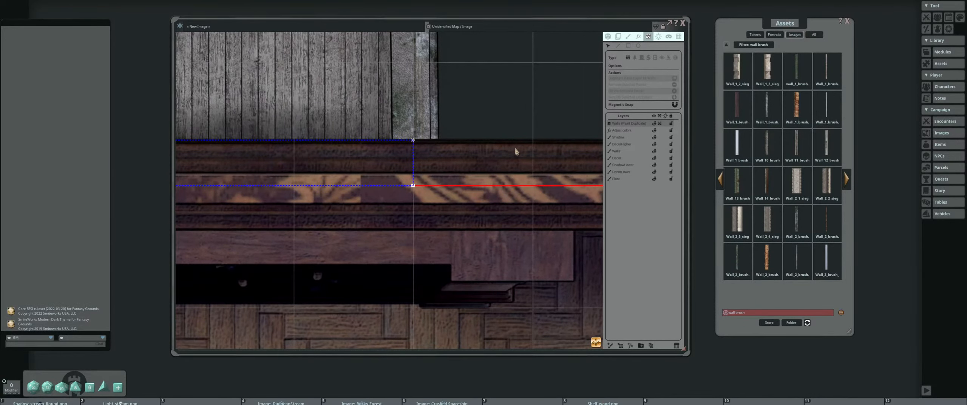
scroll(515, 151, "down", 6)
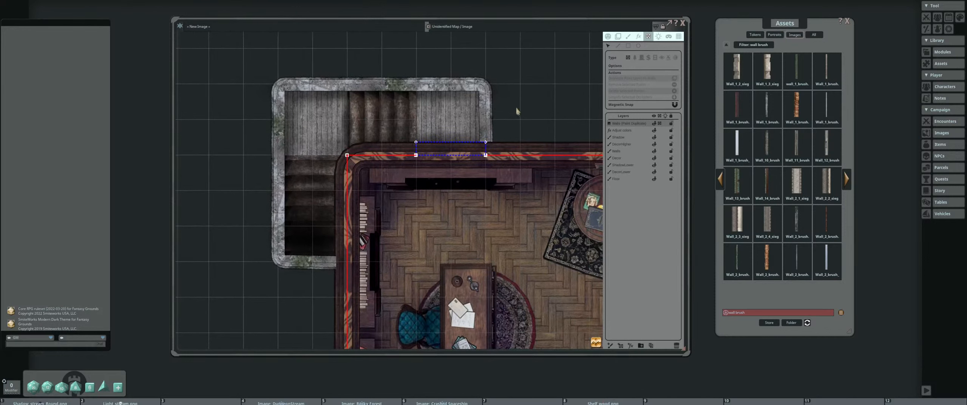
scroll(420, 142, "up", 3)
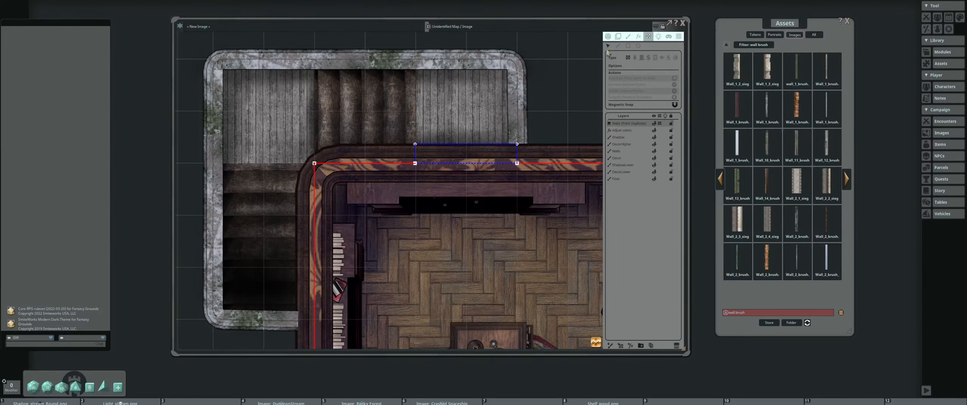
left_click_drag(422, 138, 413, 174)
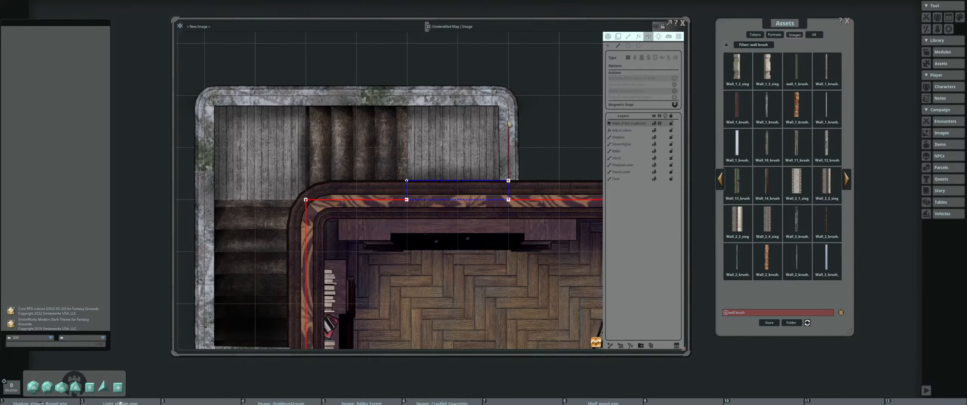
key("shift")
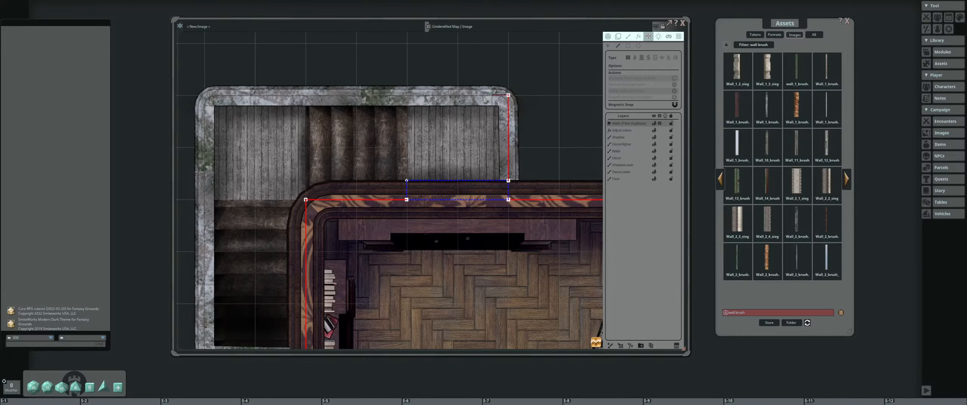
left_click(212, 107)
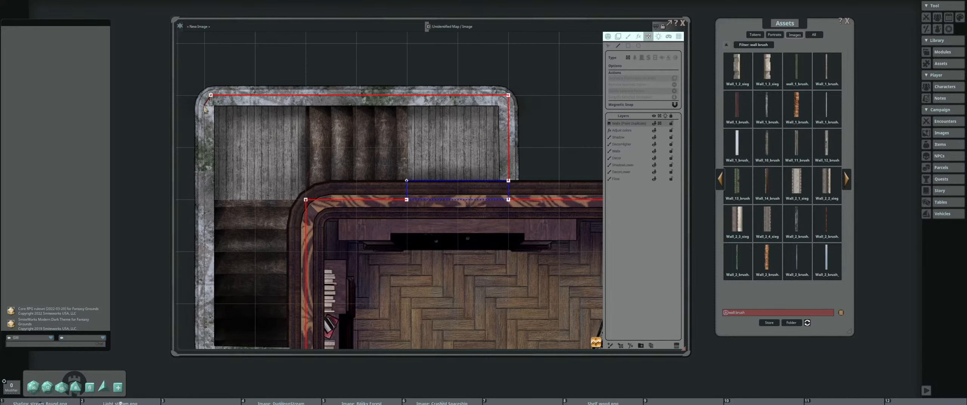
Continue the line-of-sight wall down the staircase's left side, across its lower end and along the study's curved corner to the blue-marked opening
left_click_drag(278, 260, 345, 143)
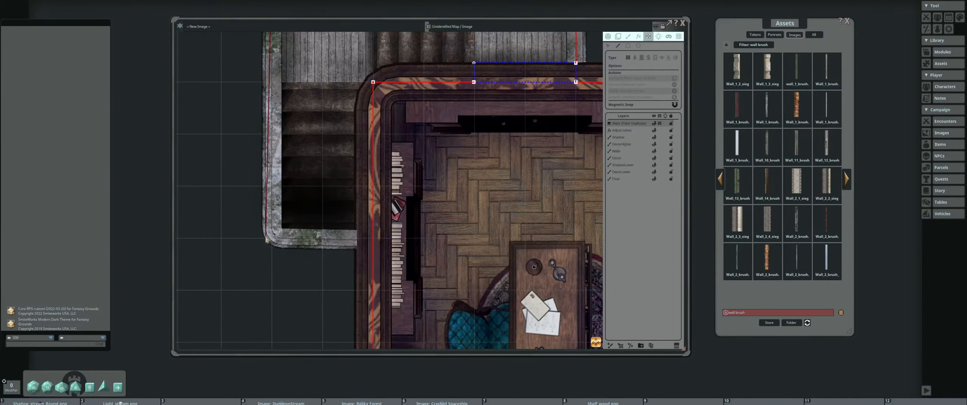
left_click(273, 231)
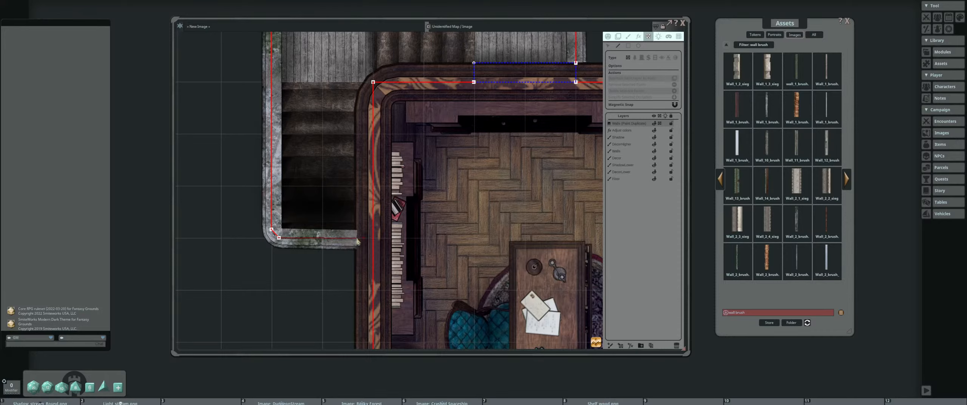
key("shift")
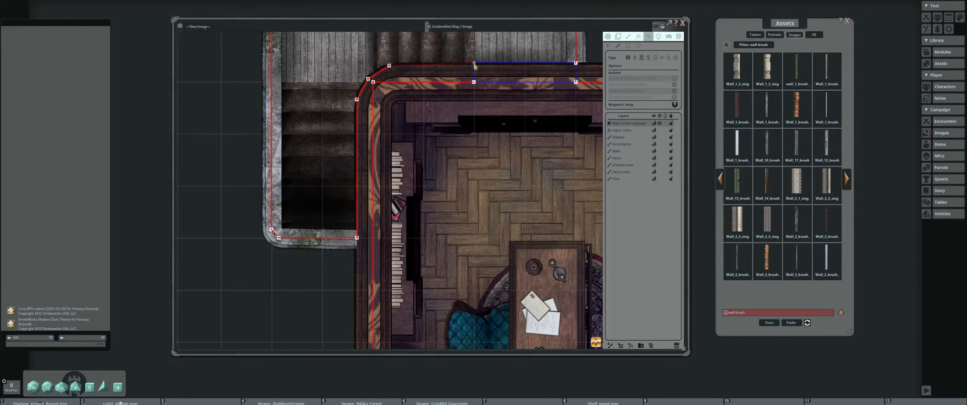
Examine the line-of-sight outline around the staircase and the wall gaps of the adjoining rooms
scroll(474, 66, "down", 4)
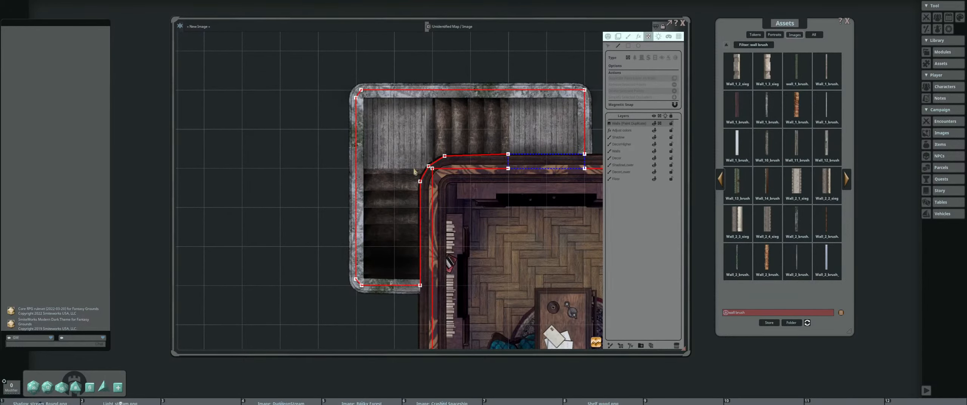
scroll(459, 226, "down", 2)
left_click_drag(459, 228, 382, 205)
scroll(362, 189, "up", 2)
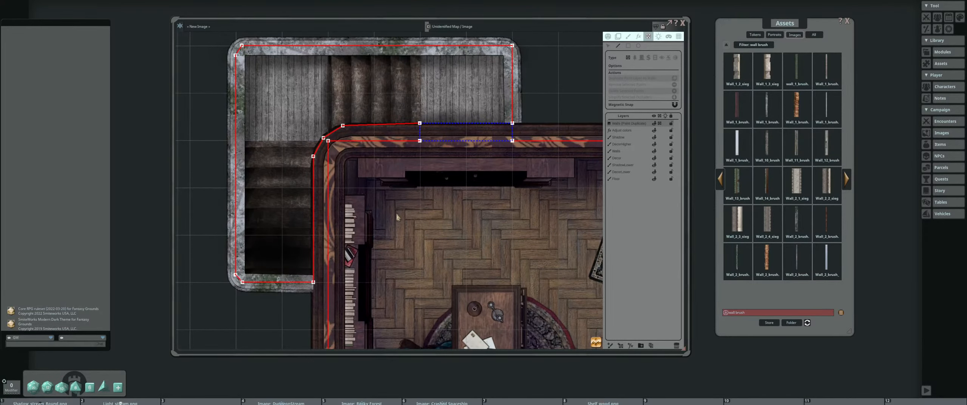
scroll(396, 217, "down", 3)
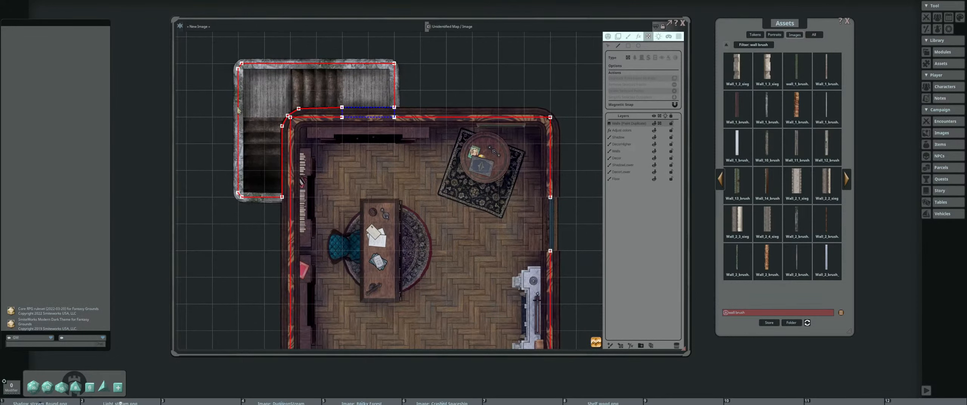
scroll(349, 195, "down", 2)
left_click_drag(426, 270, 421, 179)
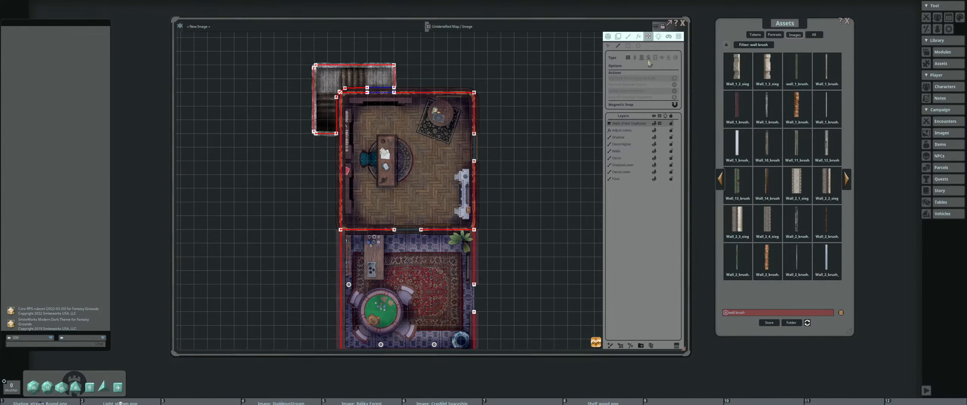
Draw a door occluder as a thin closed shape across the wall opening in the study's right wall, beside the fireplace
scroll(401, 184, "up", 3)
scroll(401, 184, "up", 1)
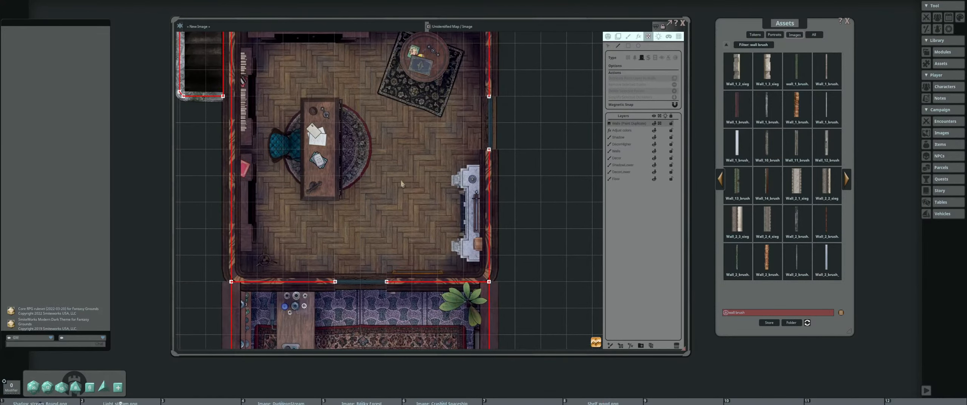
scroll(401, 184, "down", 2)
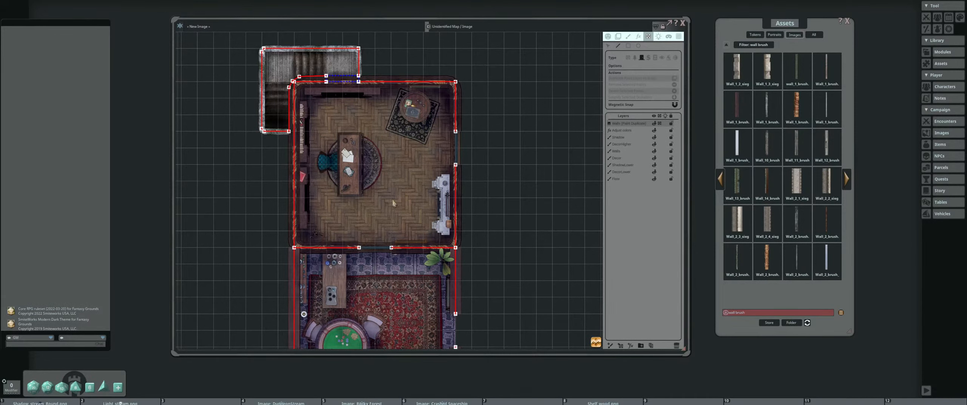
scroll(386, 175, "up", 1)
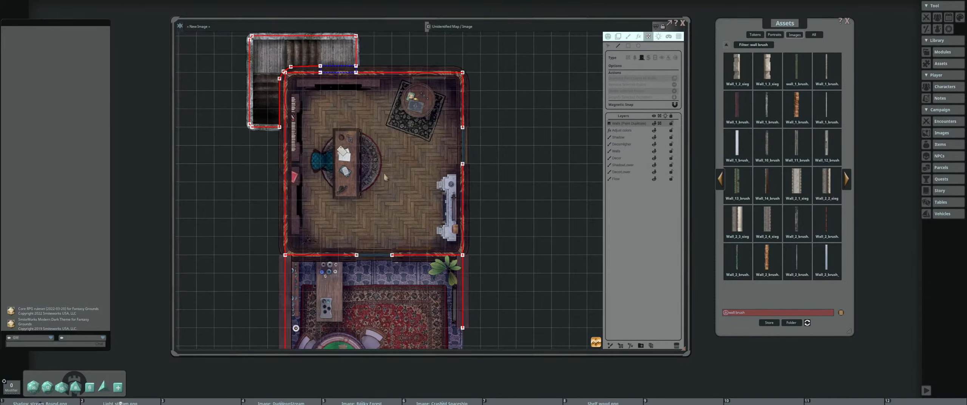
left_click_drag(365, 227, 405, 258)
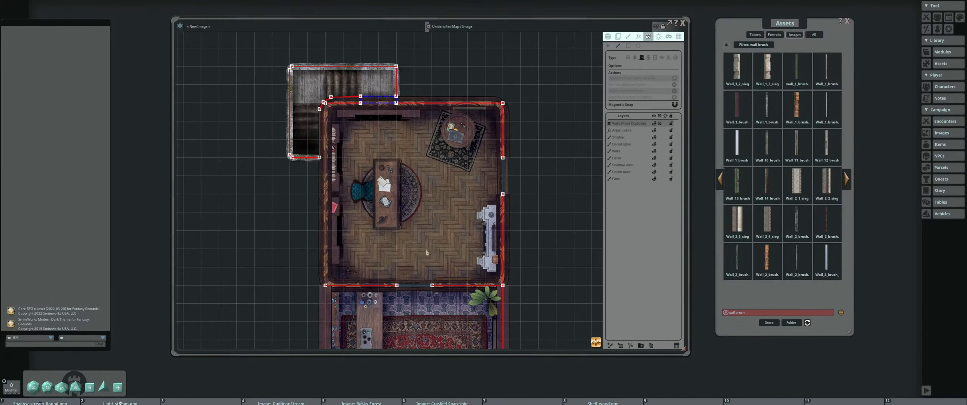
scroll(428, 231, "down", 2)
left_click_drag(428, 231, 401, 203)
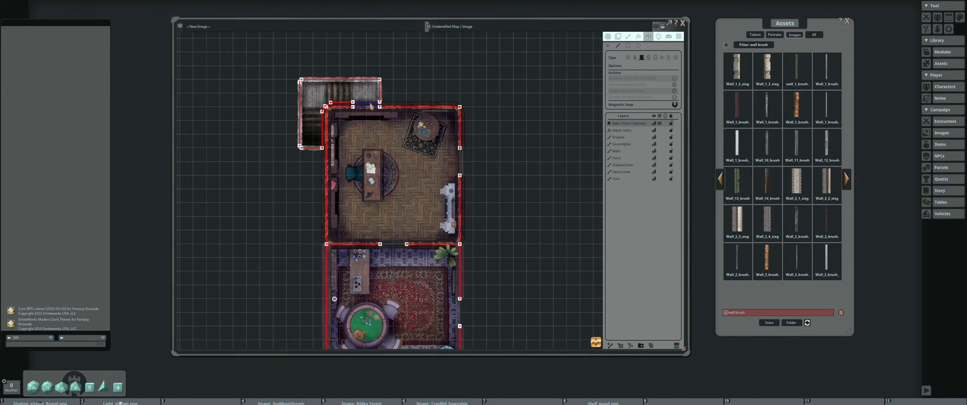
scroll(418, 182, "up", 2)
scroll(479, 164, "up", 5)
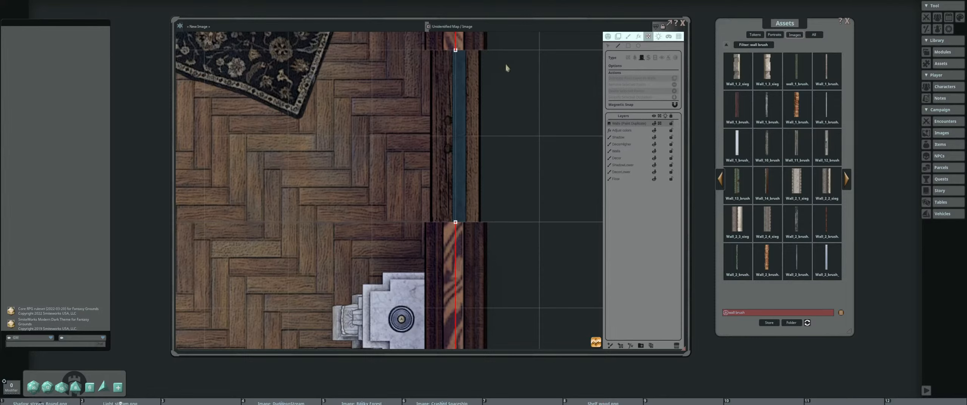
left_click(456, 51)
left_click(456, 222)
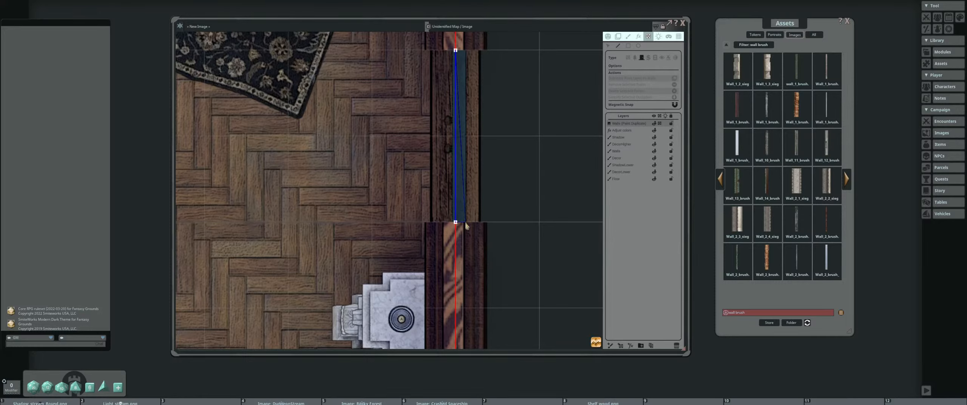
left_click(465, 222)
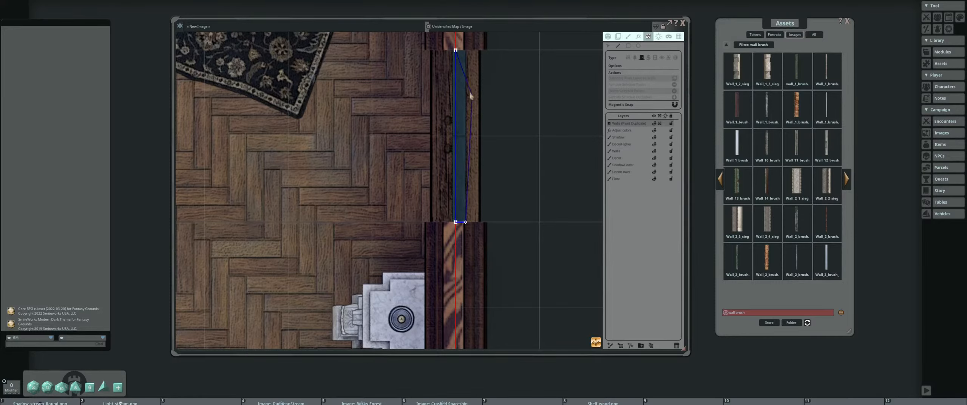
double_click(465, 51)
Outline the doorway between the study and the card-table room with a rectangular door occluder spanning the blue gap
scroll(497, 167, "down", 5)
left_click_drag(402, 227, 434, 77)
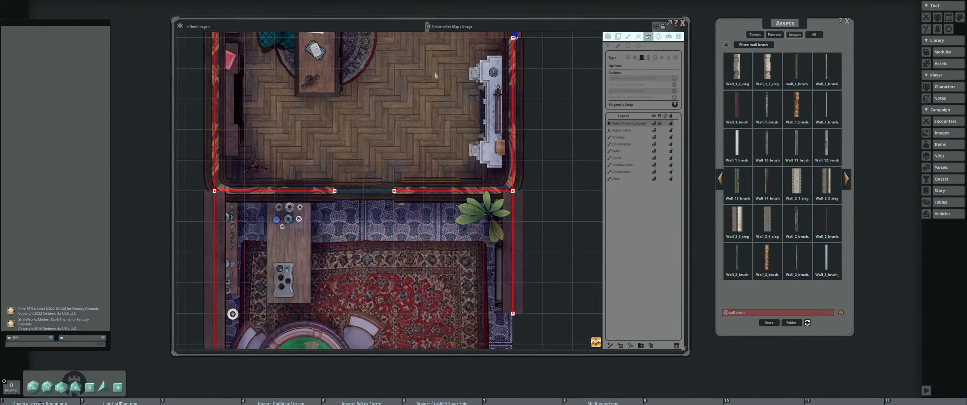
scroll(372, 219, "up", 6)
scroll(374, 214, "up", 1)
left_click_drag(348, 112, 364, 214)
scroll(308, 182, "up", 4)
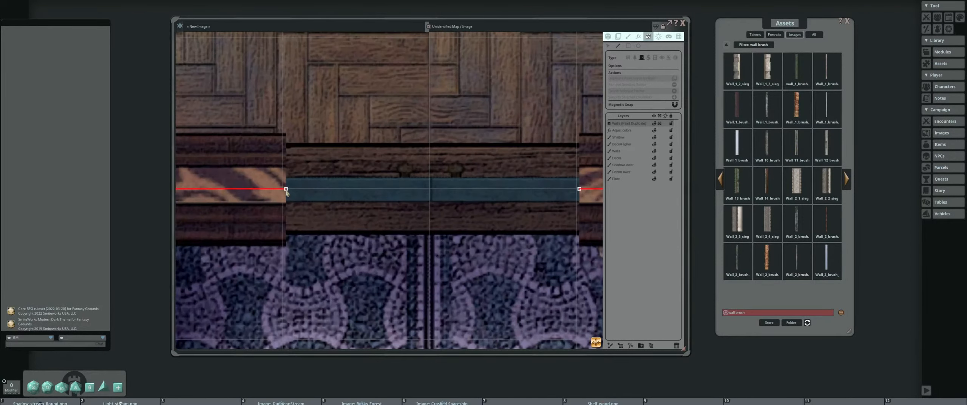
left_click(285, 188)
left_click(286, 178)
left_click_drag(525, 179, 427, 179)
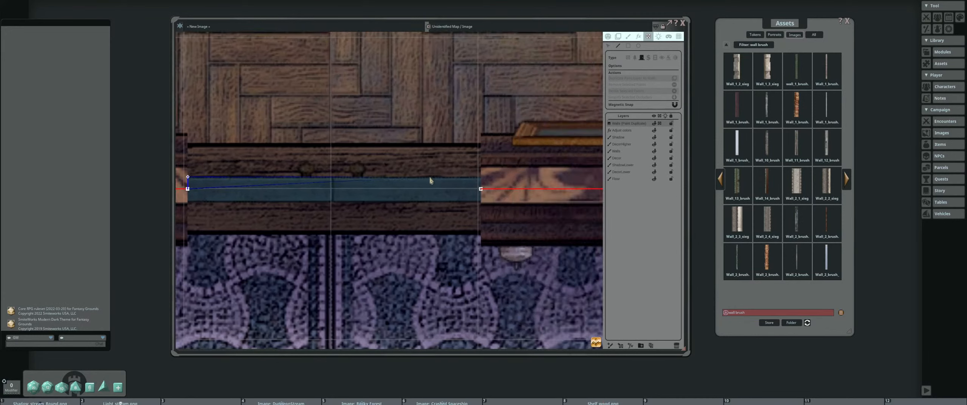
left_click(480, 179)
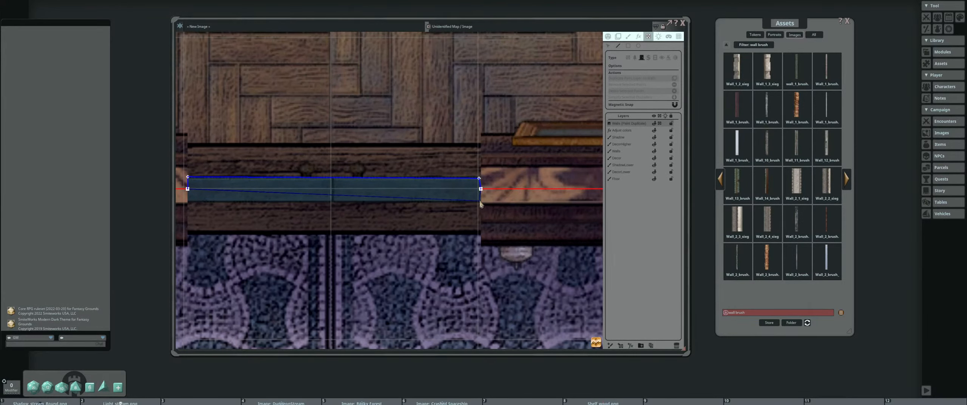
left_click(480, 201)
left_click_drag(274, 205, 427, 203)
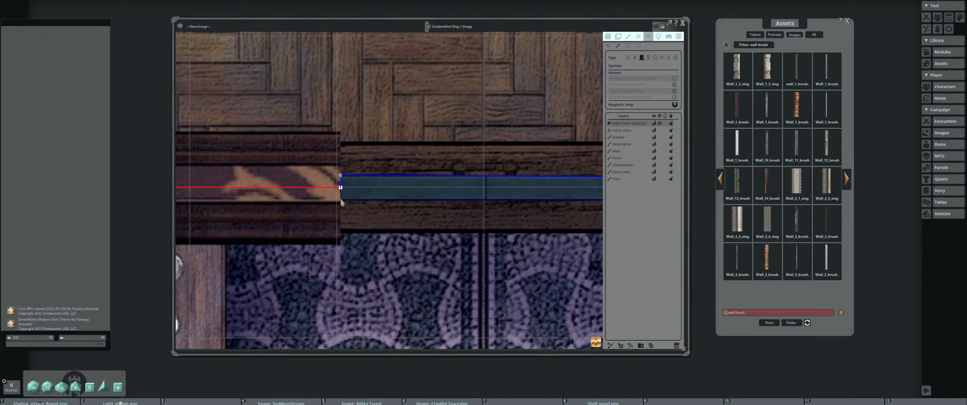
left_click(341, 200)
scroll(341, 202, "down", 10)
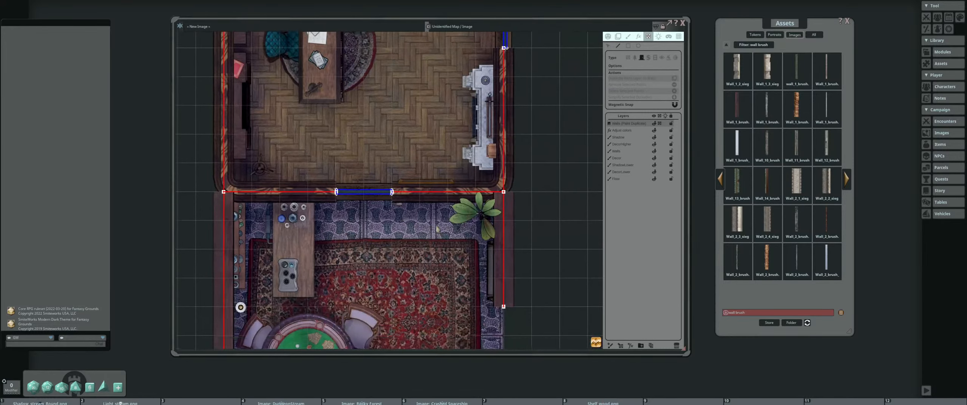
Enable lighting on the map and try toggling the player vision preview
scroll(441, 223, "down", 8)
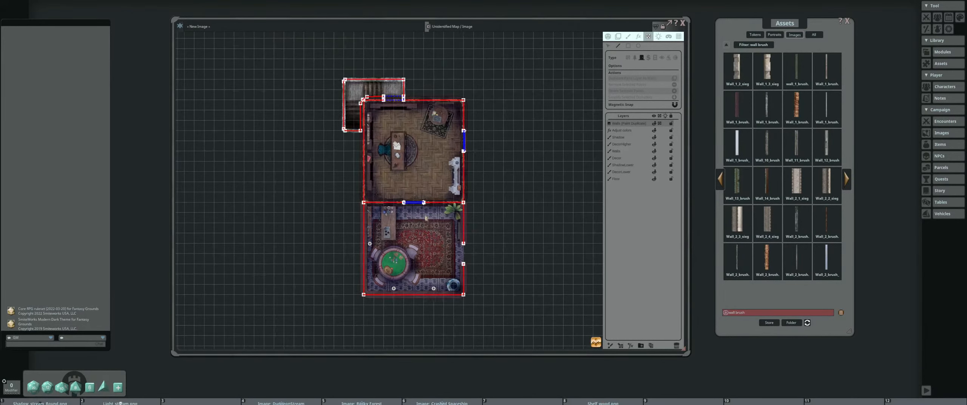
scroll(420, 204, "up", 2)
scroll(412, 210, "up", 3)
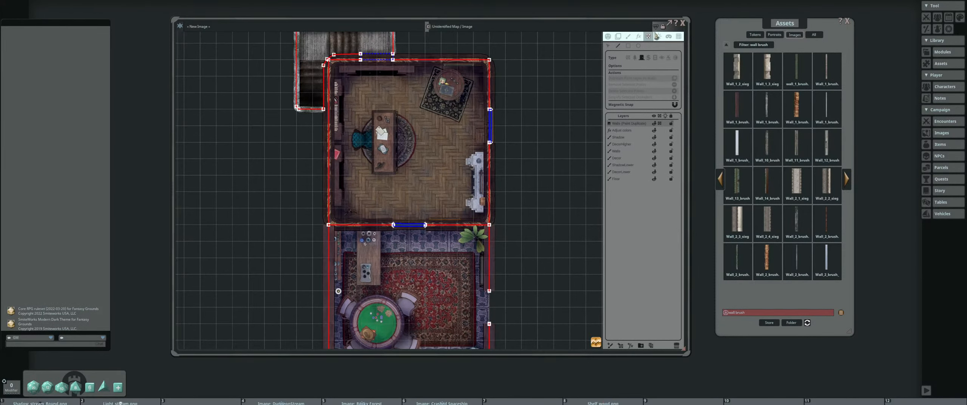
scroll(518, 136, "down", 3)
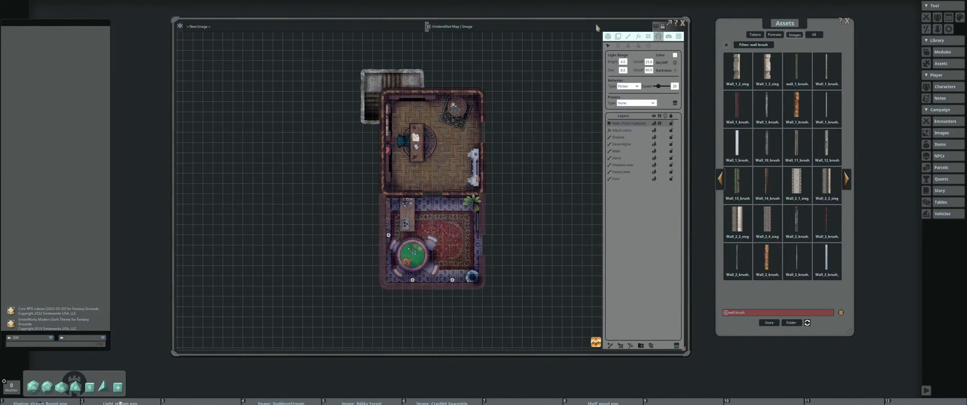
left_click(608, 37)
left_click(642, 89)
scroll(456, 124, "up", 2)
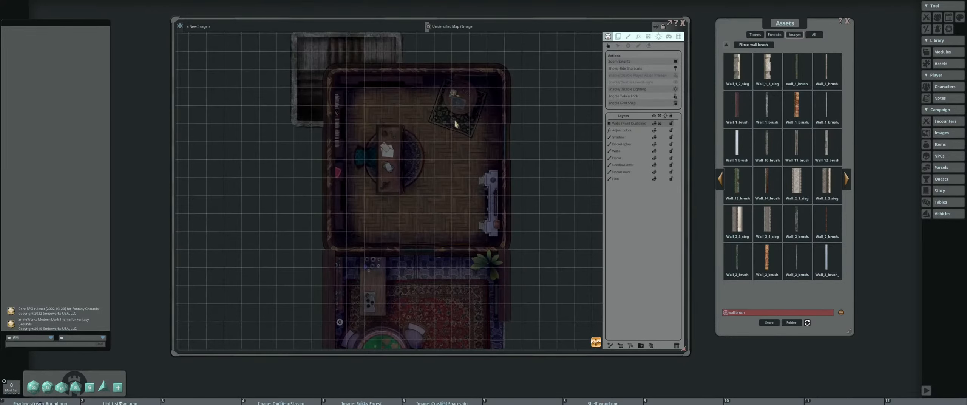
left_click_drag(444, 121, 466, 95)
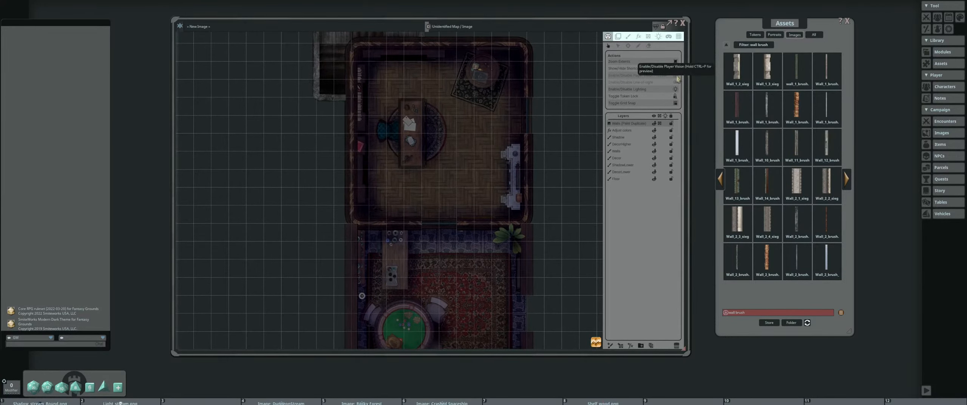
left_click(676, 76)
left_click(676, 76)
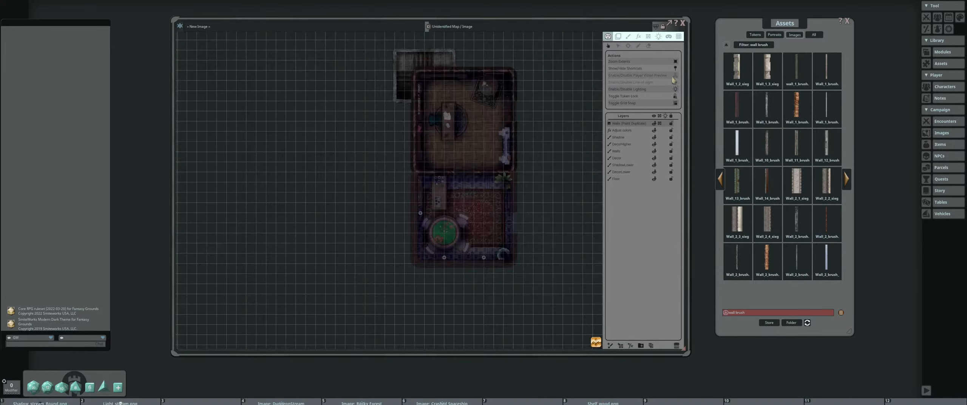
scroll(478, 105, "up", 2)
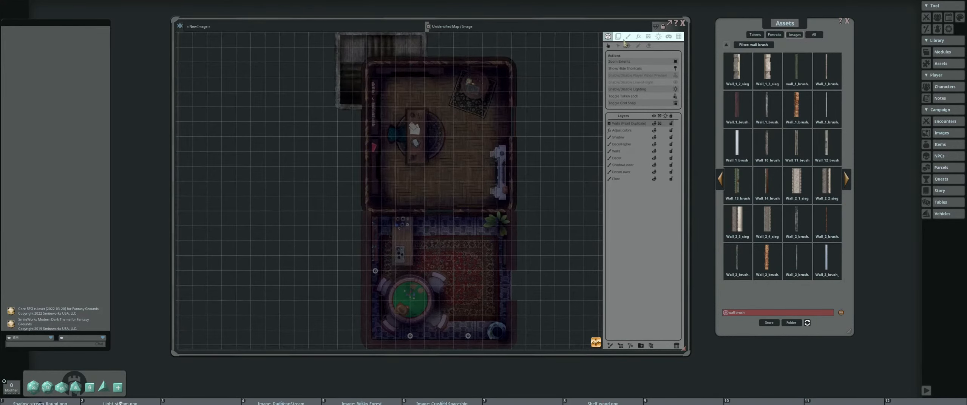
Choose the Candle light preset and place a light at the candles on the study desk
left_click(658, 36)
scroll(466, 172, "up", 1)
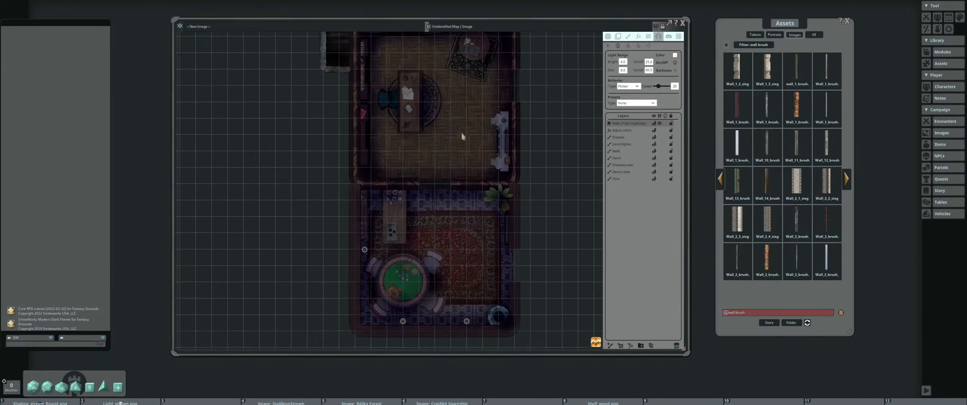
left_click(642, 103)
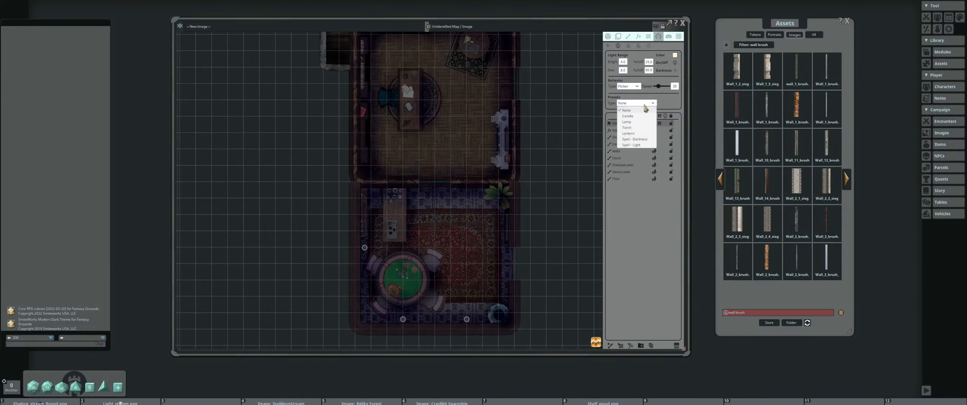
left_click(643, 113)
scroll(400, 193, "up", 2)
scroll(400, 193, "up", 5)
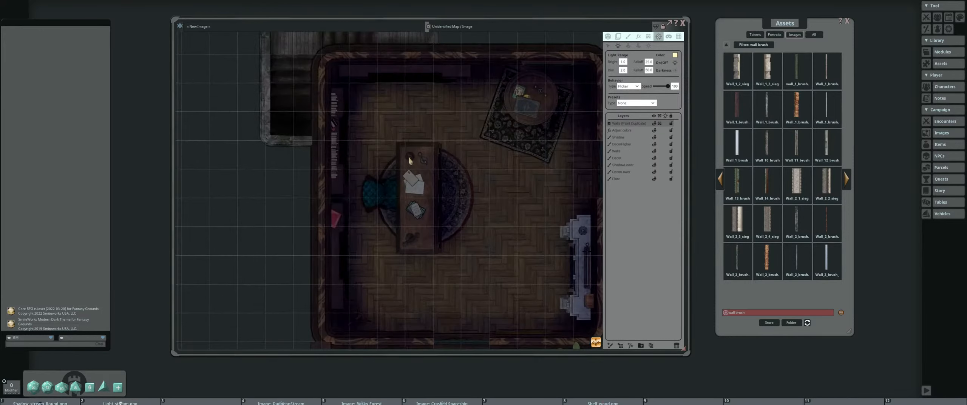
left_click(431, 165)
left_click(423, 153)
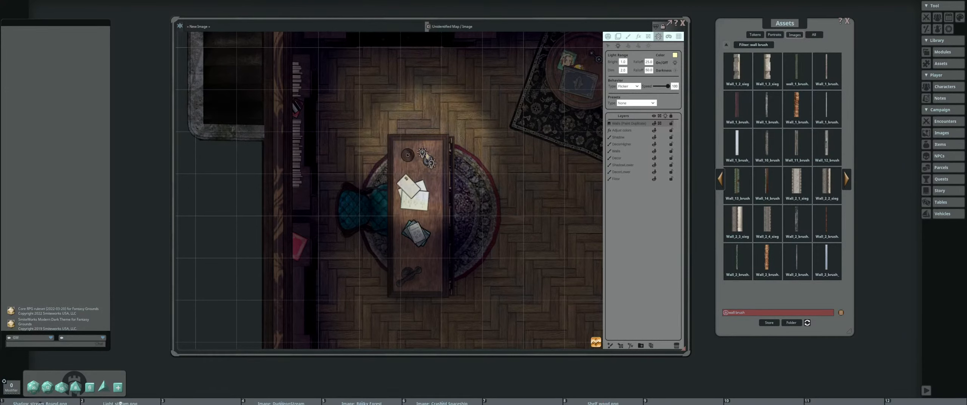
Place another candle light on the candles of the round table in the study's upper-right corner
scroll(423, 153, "down", 3)
scroll(445, 146, "up", 4)
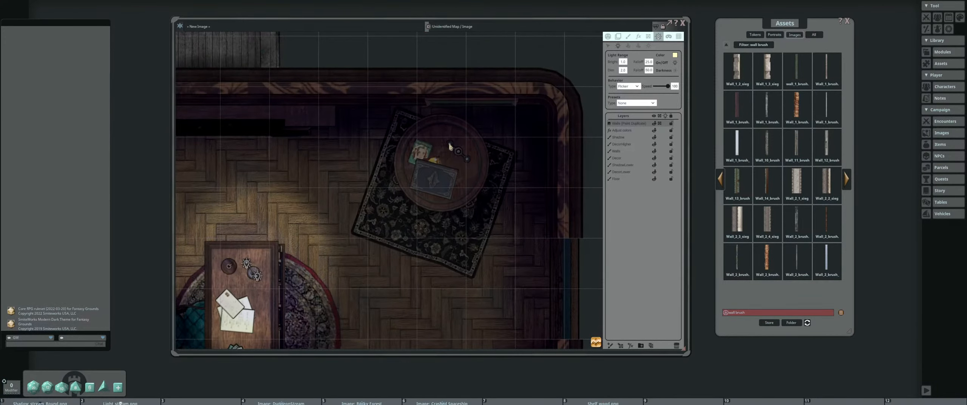
scroll(515, 162, "down", 2)
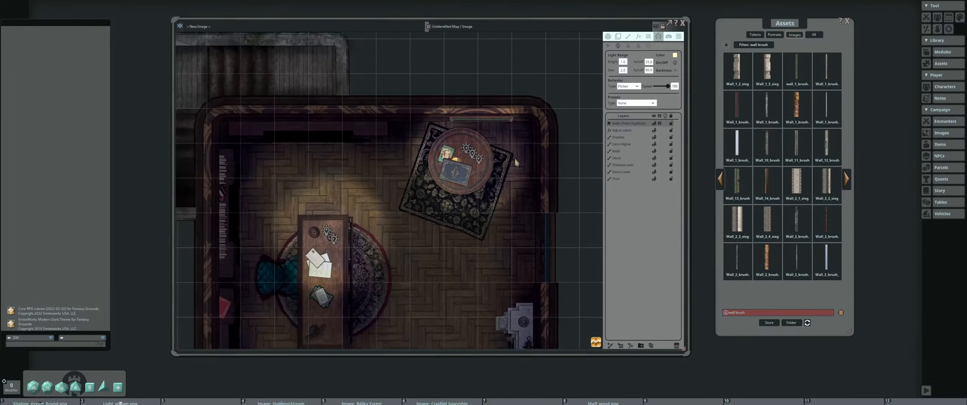
scroll(516, 162, "down", 3)
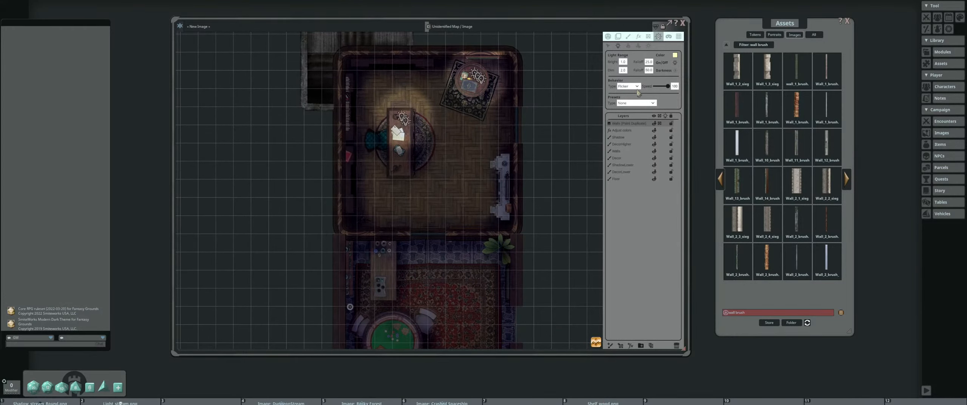
Choose the Torch light preset and place a light in the fireplace on the study's right wall
left_click(639, 103)
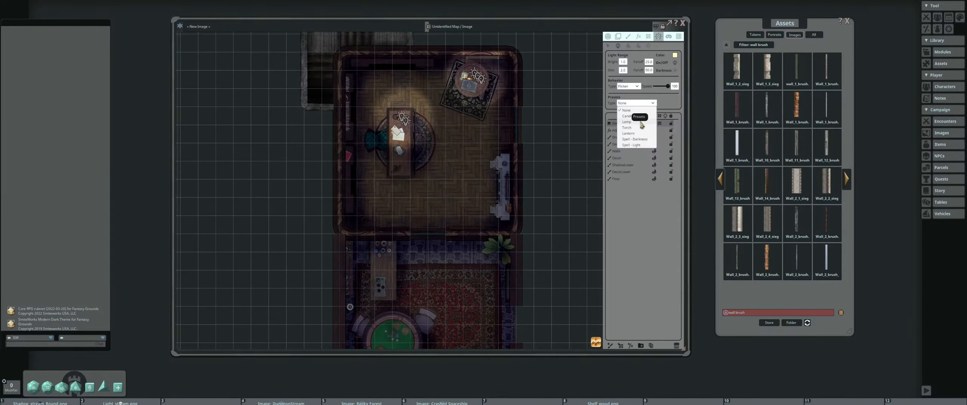
left_click(627, 128)
scroll(527, 182, "up", 3)
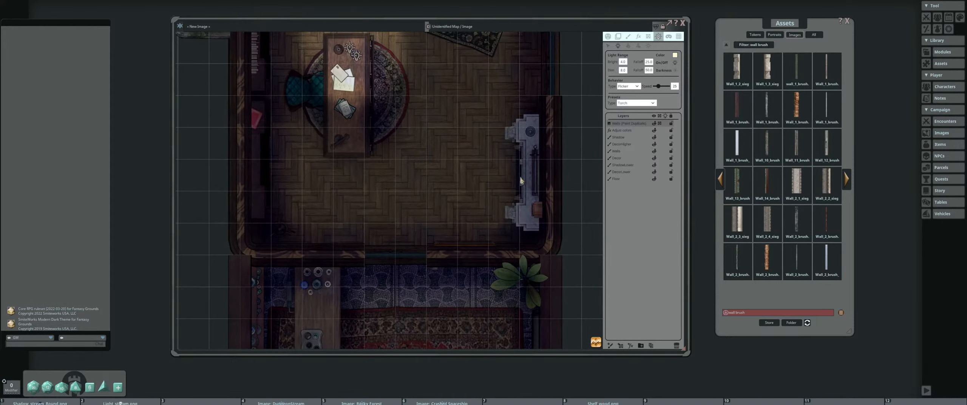
left_click(520, 181)
scroll(472, 151, "down", 4)
scroll(458, 122, "up", 2)
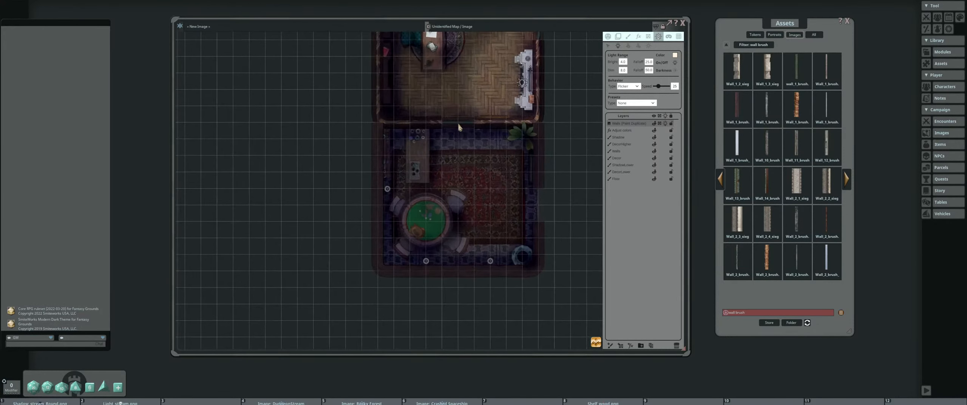
Choose the Lantern light preset and place a light in the card-table room
scroll(451, 164, "up", 2)
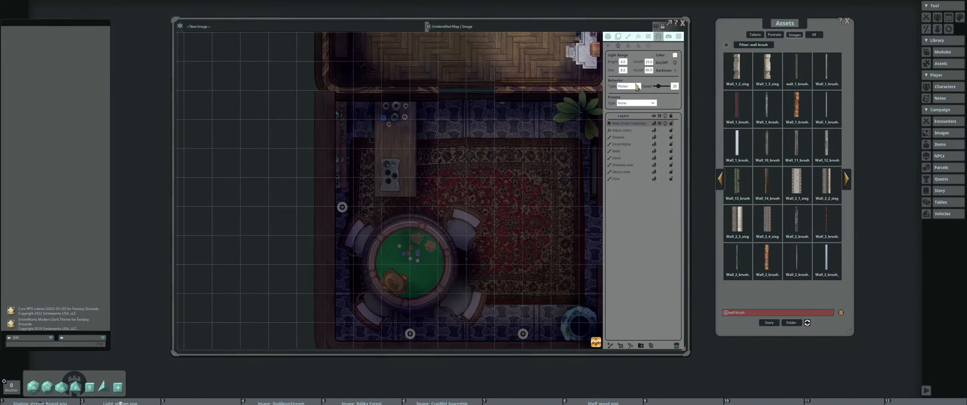
left_click(643, 103)
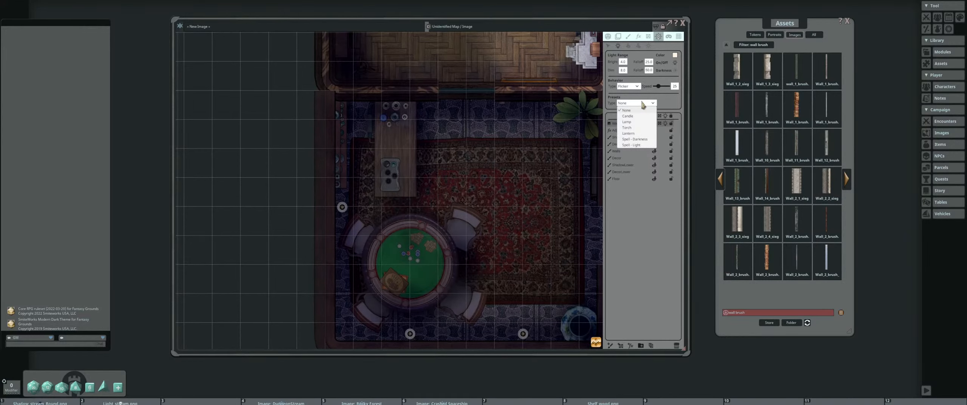
left_click(629, 133)
scroll(495, 175, "down", 2)
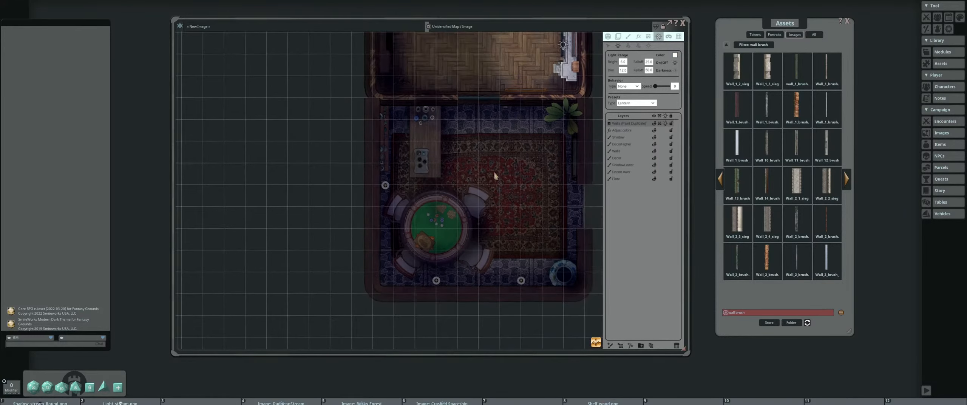
scroll(390, 174, "up", 2)
scroll(506, 162, "down", 2)
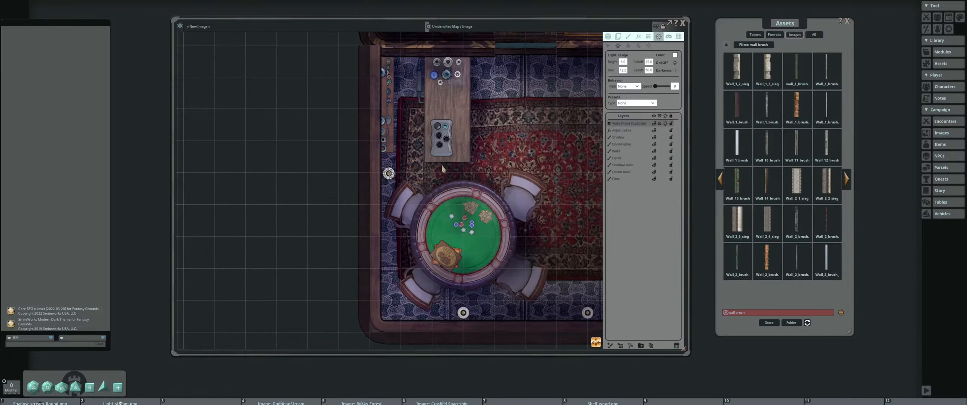
Place two more lantern lights at the lamps along the card-table room's lower wall
left_click_drag(514, 162, 471, 165)
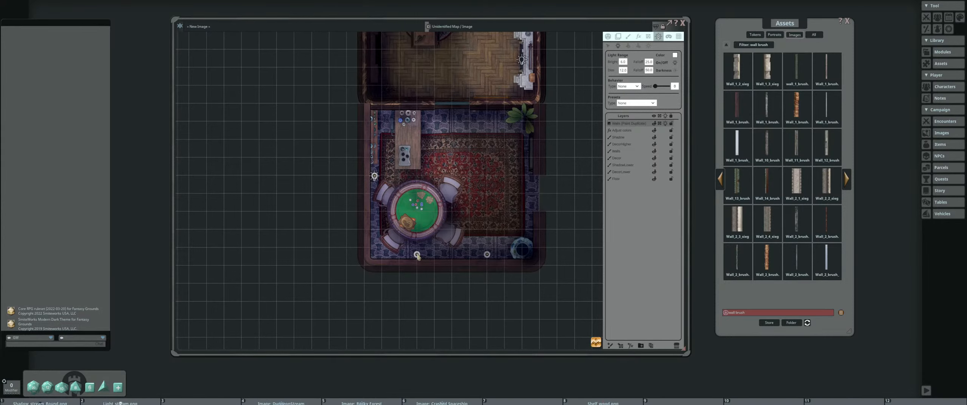
left_click(417, 255)
left_click(487, 254)
Enable the player vision preview for the map
scroll(466, 182, "down", 5)
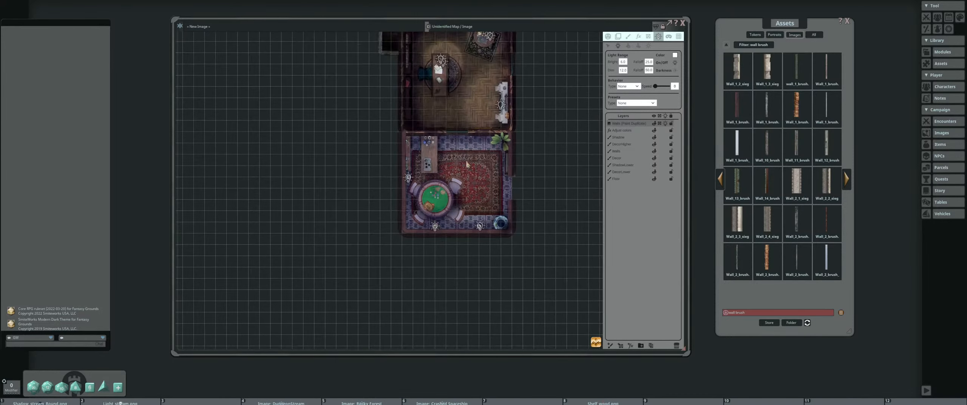
left_click_drag(465, 170, 487, 263)
scroll(420, 138, "up", 4)
scroll(420, 140, "down", 3)
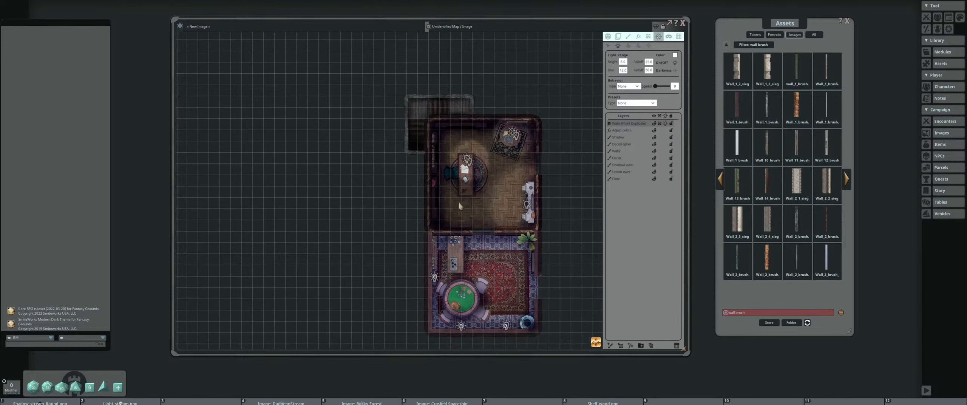
left_click(608, 36)
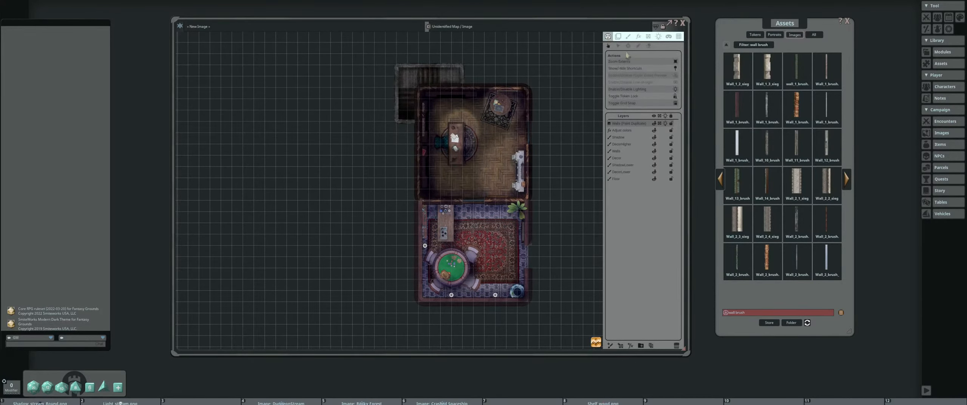
left_click(676, 75)
Examine how the placed lights illuminate the study and the card-table room in the player vision preview
scroll(479, 166, "up", 4)
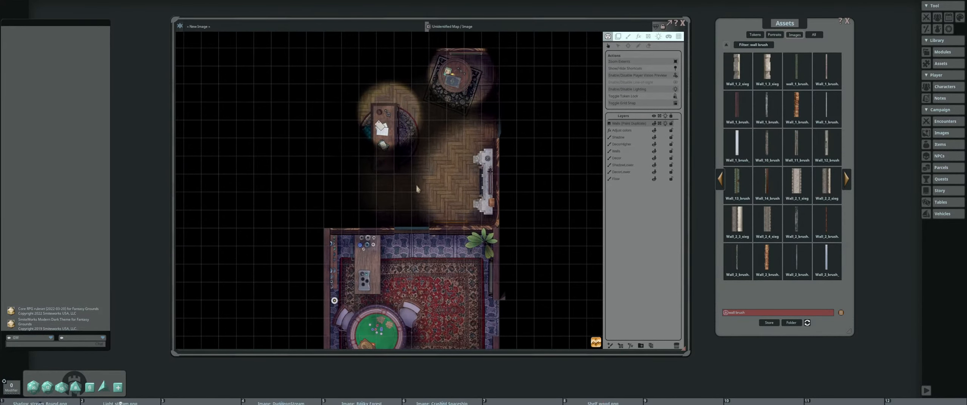
scroll(423, 200, "down", 3)
scroll(461, 147, "down", 4)
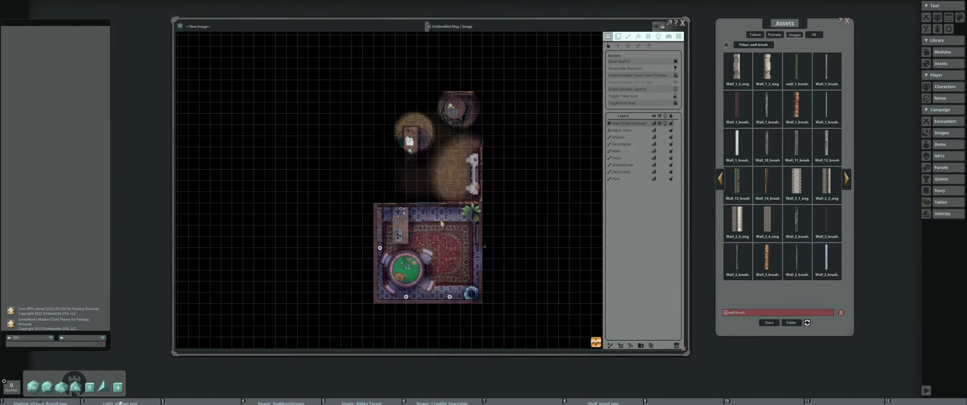
scroll(436, 168, "up", 4)
left_click_drag(429, 245, 443, 199)
scroll(444, 200, "up", 2)
scroll(444, 199, "down", 3)
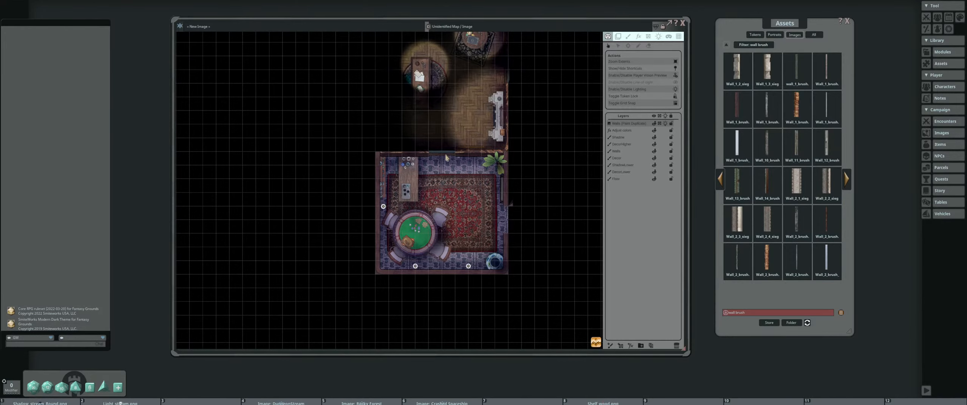
Open the door between the study and the card-table room to check the light passing through, and close it again
scroll(444, 152, "up", 4)
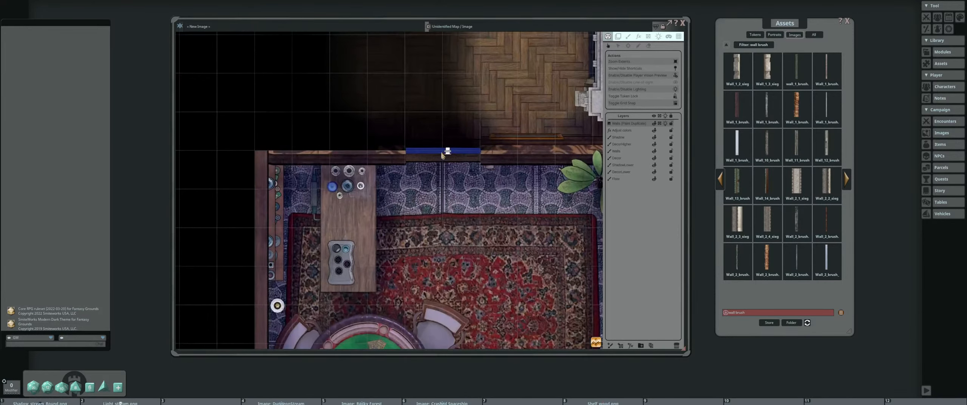
scroll(457, 244, "down", 1)
scroll(427, 148, "down", 1)
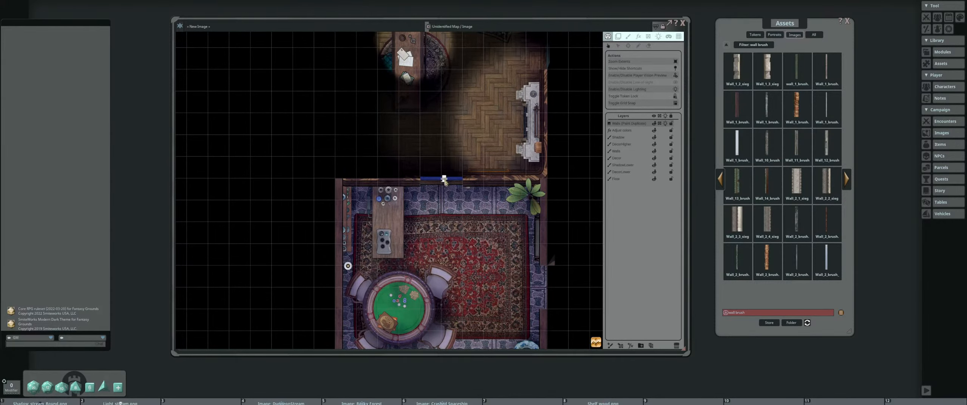
double_click(445, 181)
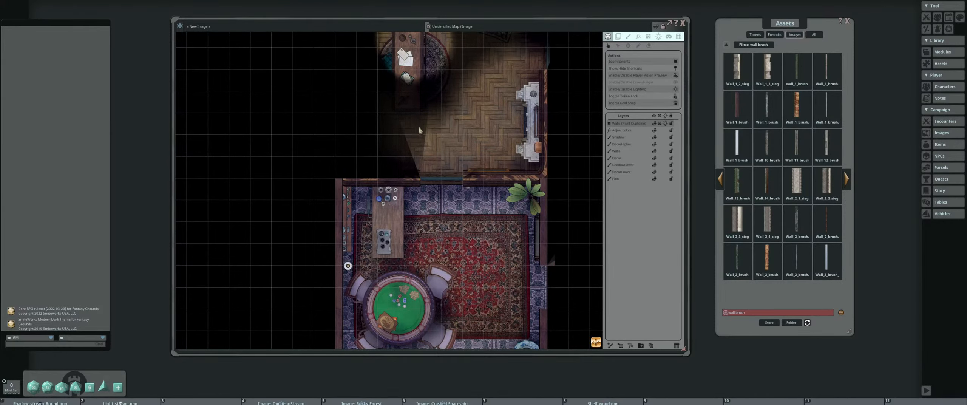
scroll(419, 129, "up", 4)
scroll(445, 174, "down", 6)
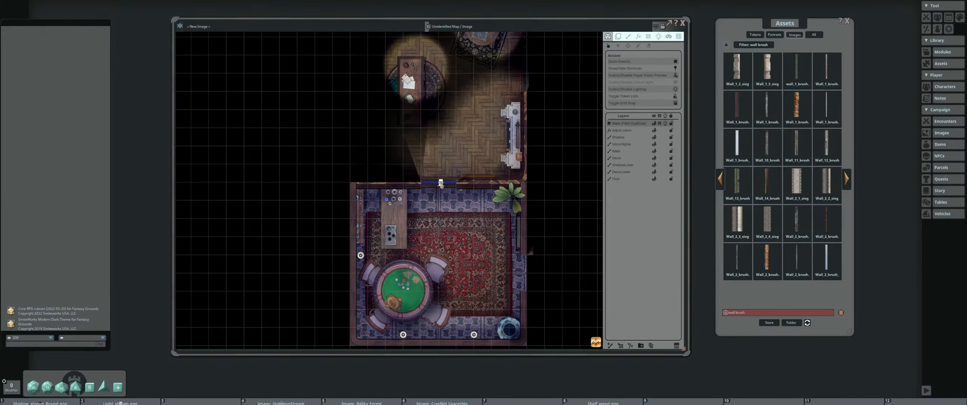
double_click(440, 184)
scroll(439, 178, "down", 3)
scroll(430, 175, "up", 2)
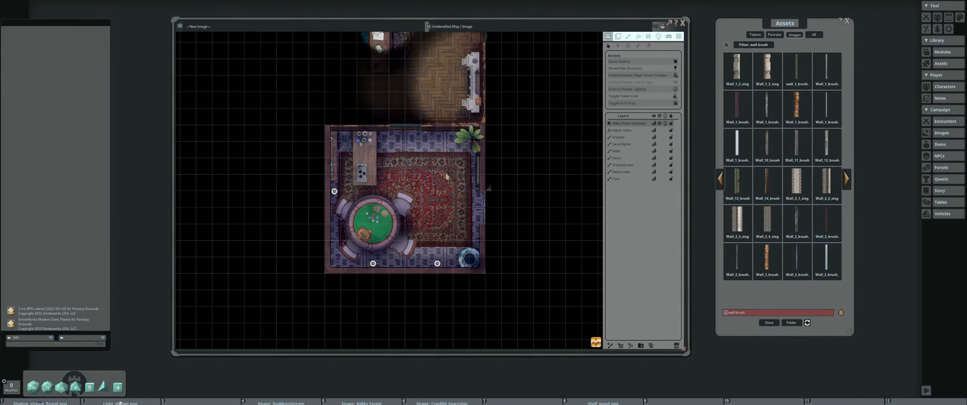
scroll(422, 187, "up", 3)
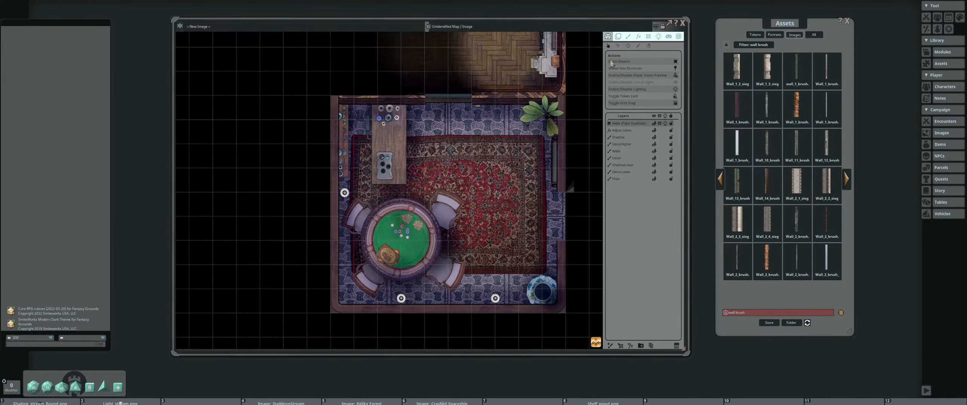
Select all three wall lights in the card-table room and set their bright range to 3 and dim range to 6
left_click(658, 37)
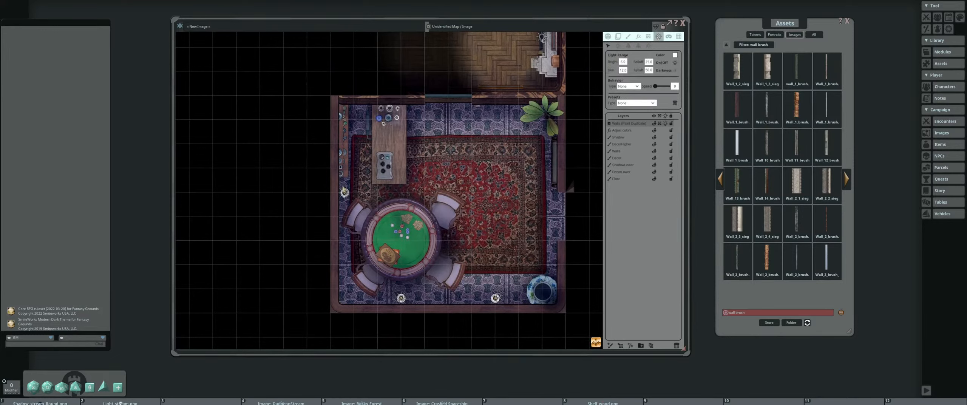
left_click_drag(343, 189, 505, 309)
double_click(624, 70)
key("shift+Tab")
type("3.0")
double_click(623, 71)
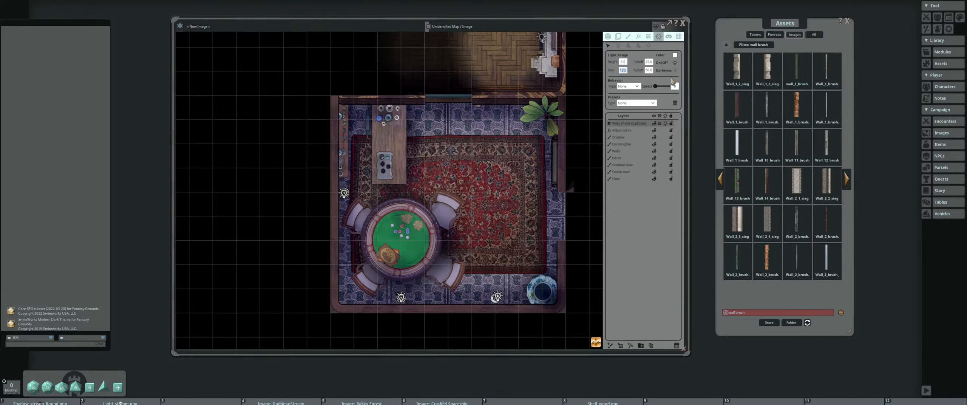
type("6.0")
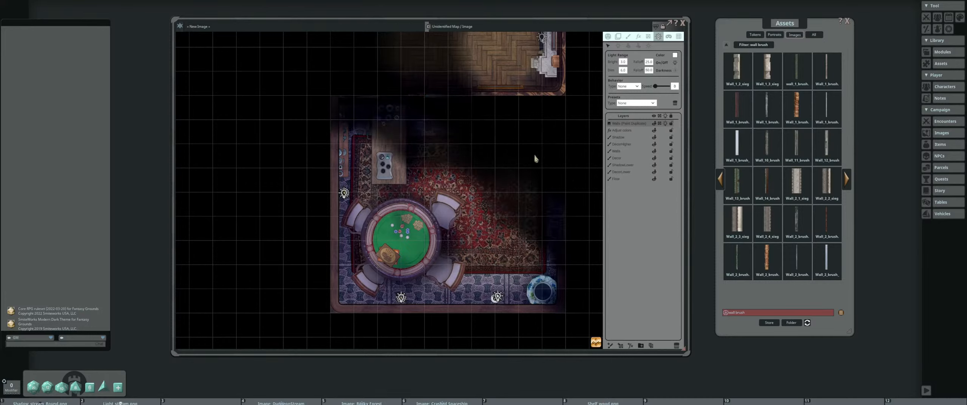
Set the selected card-table room lights' bright range to 1 and its falloff to 50
left_click_drag(498, 133, 489, 137)
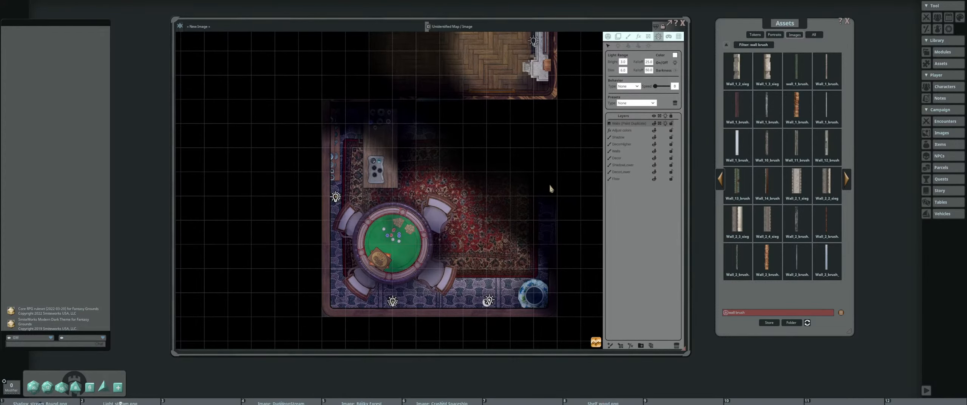
left_click(622, 62)
key("Return")
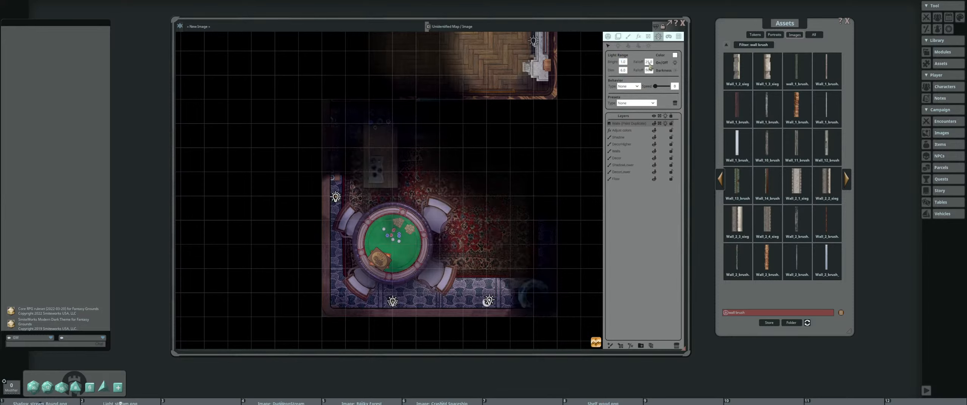
key("Tab")
type("50")
key("Return")
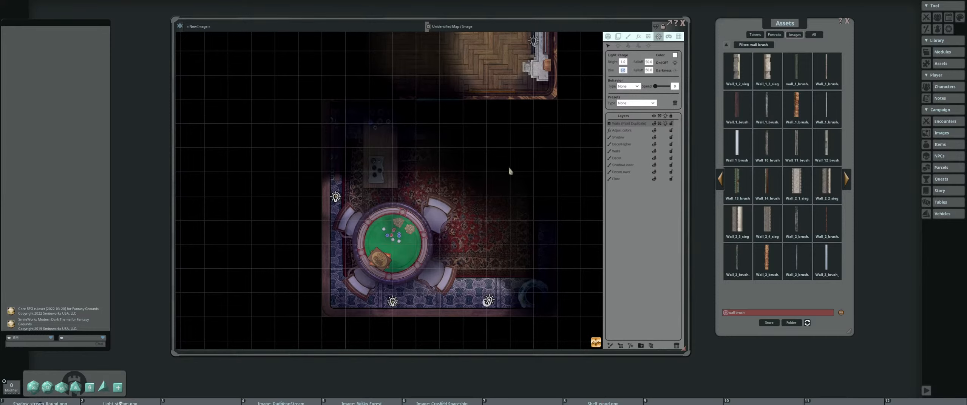
Set the dim range of the selected card-table room lights to 8
left_click_drag(491, 198, 459, 216)
left_click(623, 71)
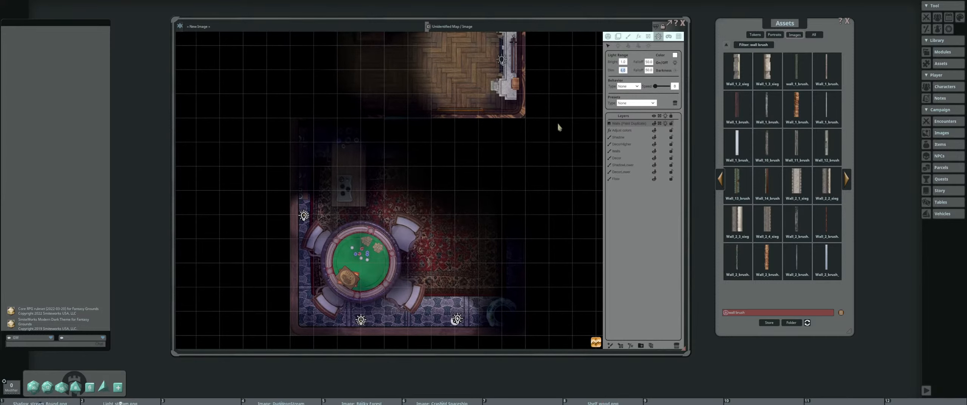
type("8")
key("Return")
scroll(479, 187, "down", 1)
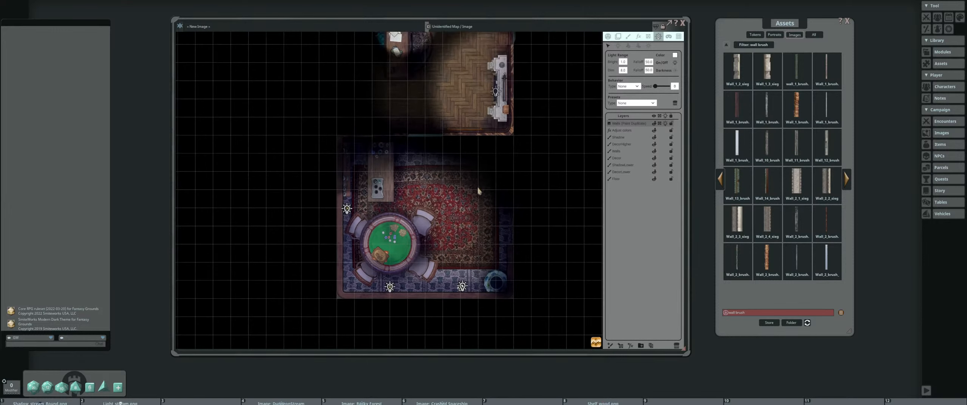
scroll(457, 187, "up", 2)
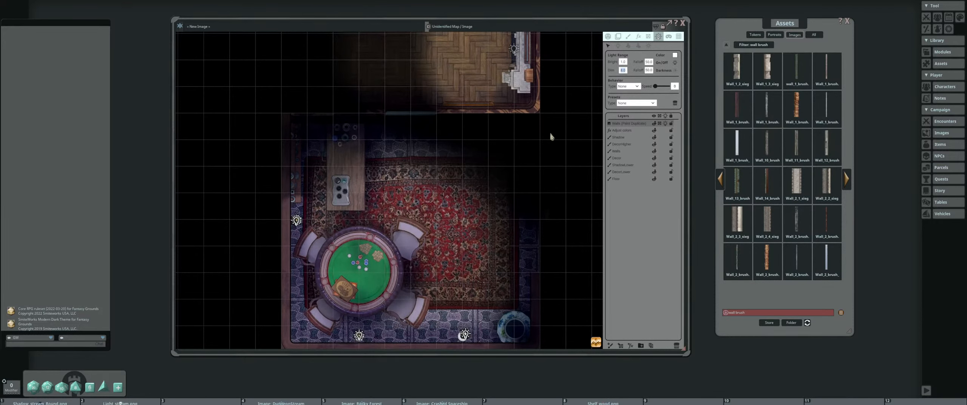
scroll(485, 190, "down", 1)
Change the colour of the study's fireplace light to a warm light orange
left_click_drag(484, 191, 463, 264)
left_click_drag(431, 206, 436, 174)
scroll(435, 223, "down", 3)
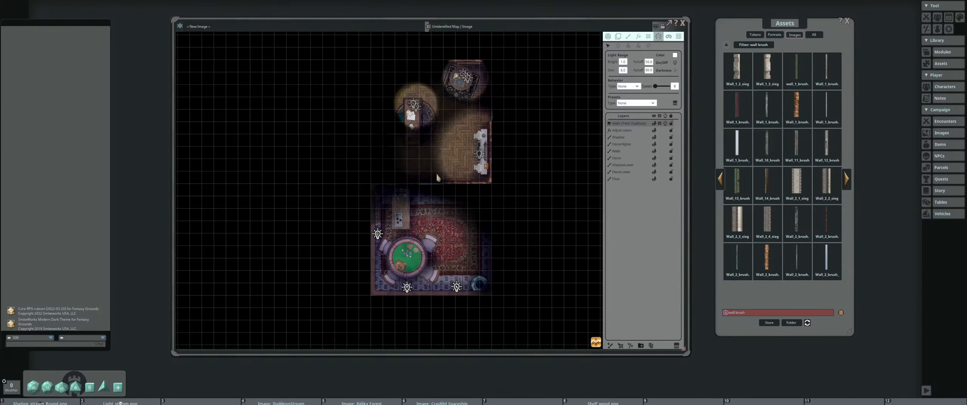
scroll(463, 195, "up", 5)
scroll(490, 191, "down", 3)
left_click_drag(488, 151, 399, 165)
scroll(472, 203, "up", 3)
left_click(468, 186)
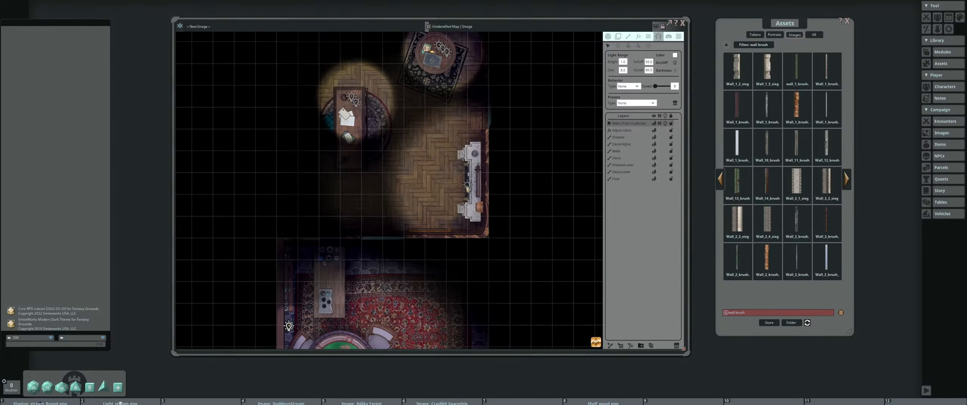
left_click(675, 56)
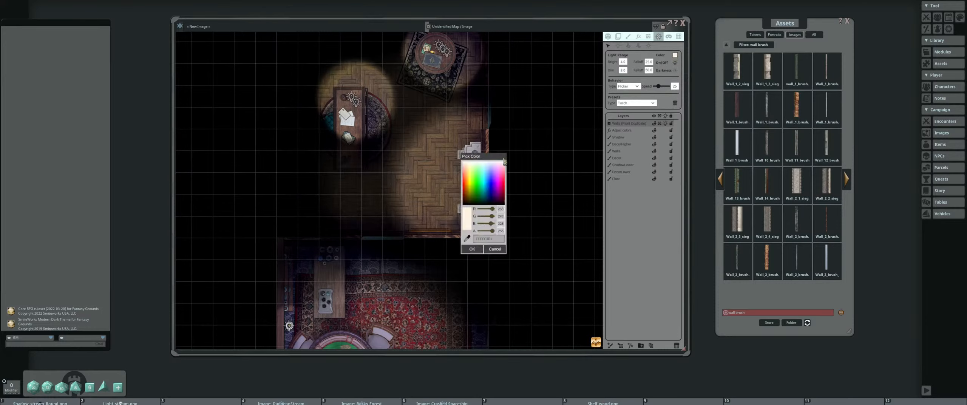
left_click_drag(504, 161, 575, 147)
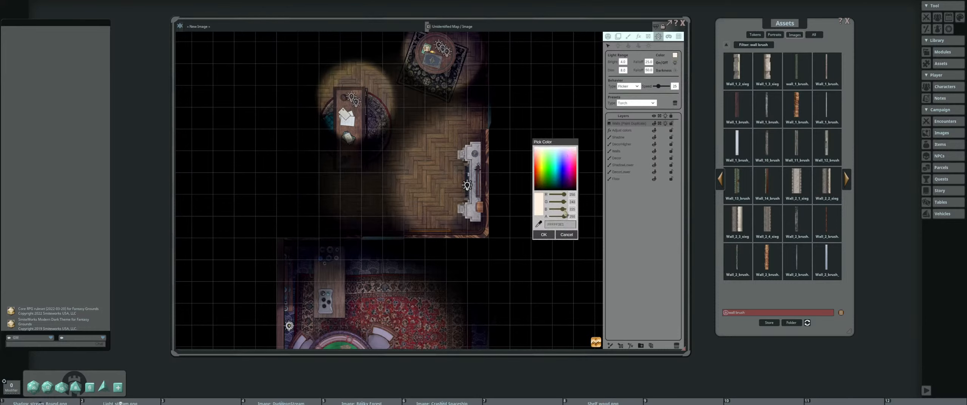
left_click_drag(562, 211, 563, 204)
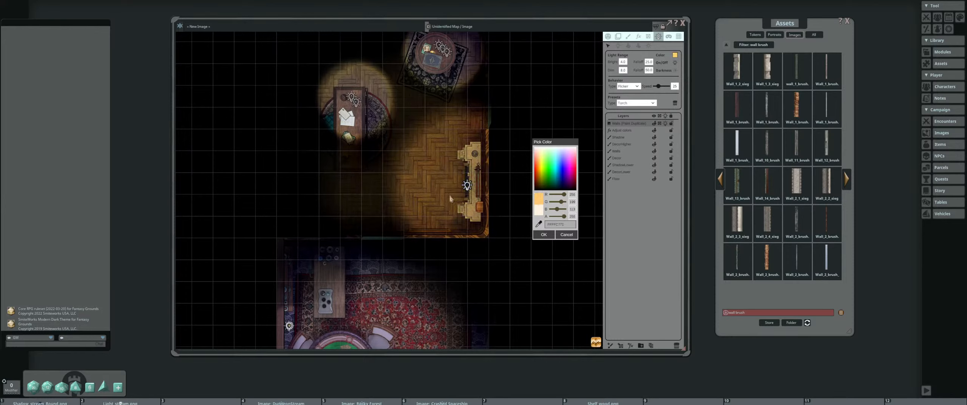
left_click(546, 233)
Set the fireplace light's bright falloff to 50 and its dim range to 10
scroll(451, 191, "up", 2)
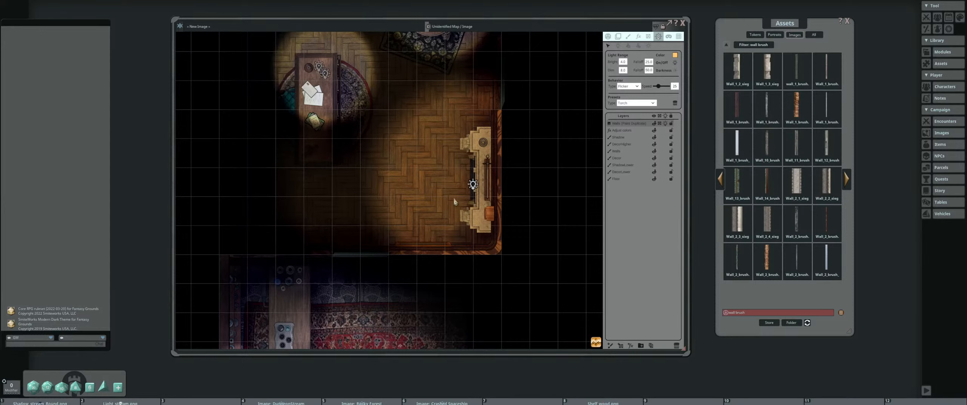
scroll(456, 200, "up", 2)
scroll(472, 191, "down", 2)
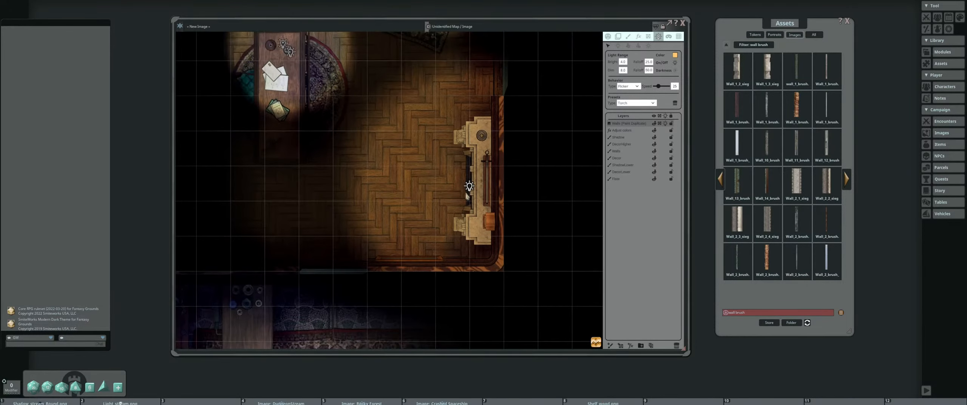
left_click_drag(472, 192, 484, 208)
left_click_drag(402, 184, 456, 211)
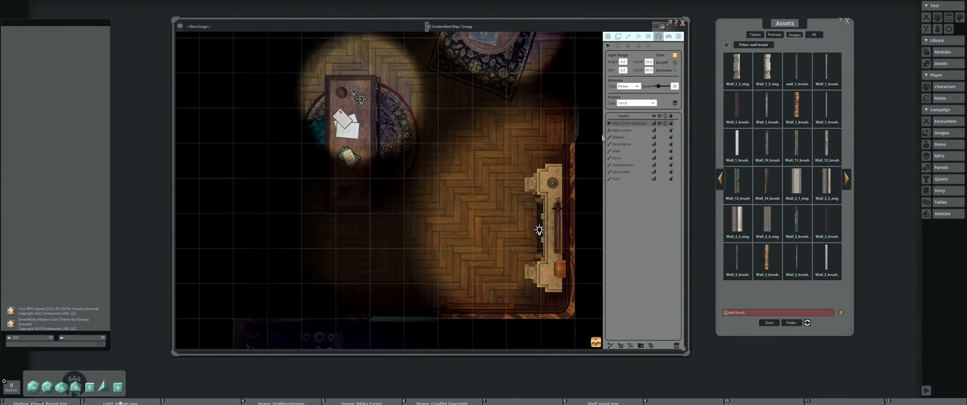
left_click(650, 63)
type("50")
key("Return")
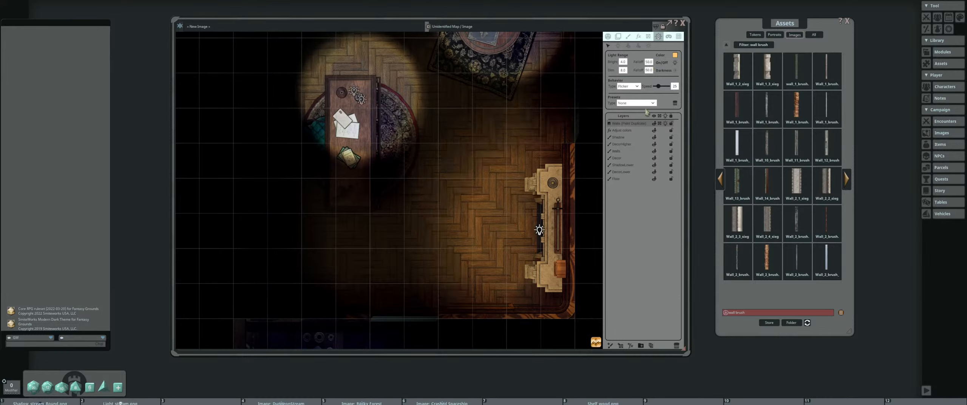
left_click(627, 71)
type("10")
key("Return")
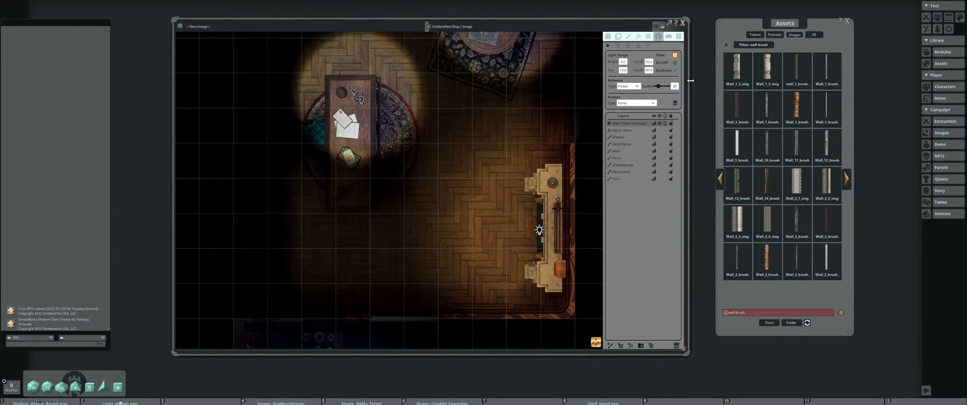
Examine the study's lighting around the desk, the round table and the fireplace
scroll(435, 160, "down", 2)
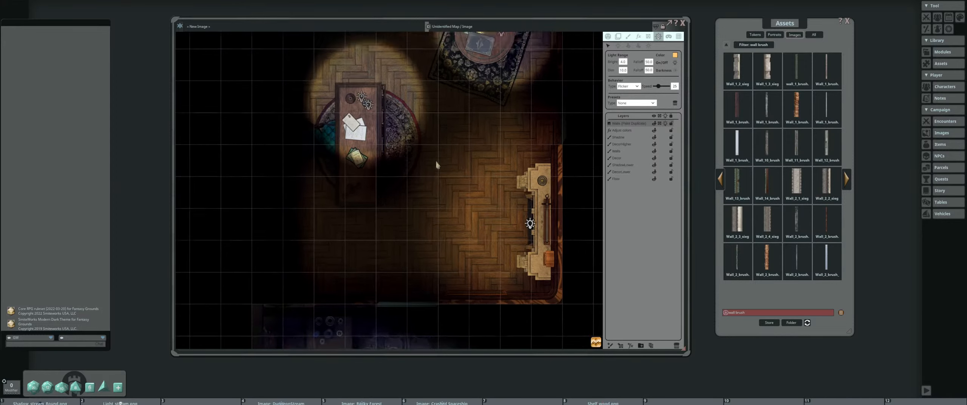
left_click_drag(435, 159, 519, 157)
scroll(410, 170, "up", 2)
scroll(416, 232, "down", 3)
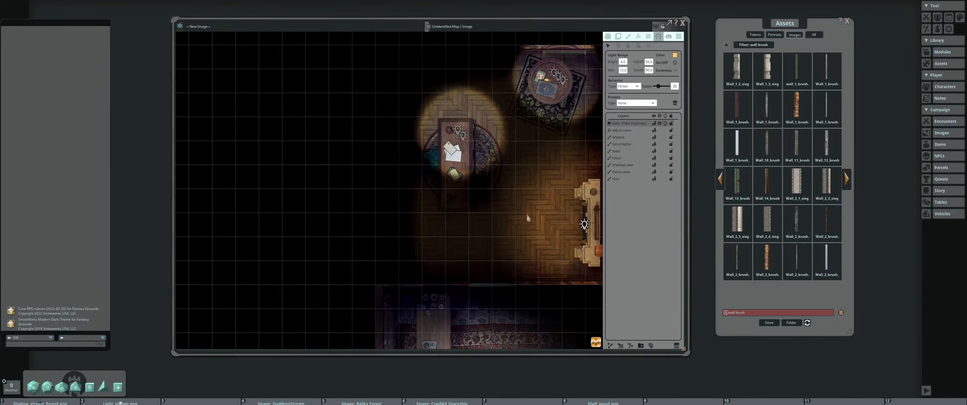
left_click_drag(526, 215, 424, 205)
left_click_drag(431, 178, 436, 188)
scroll(406, 192, "down", 3)
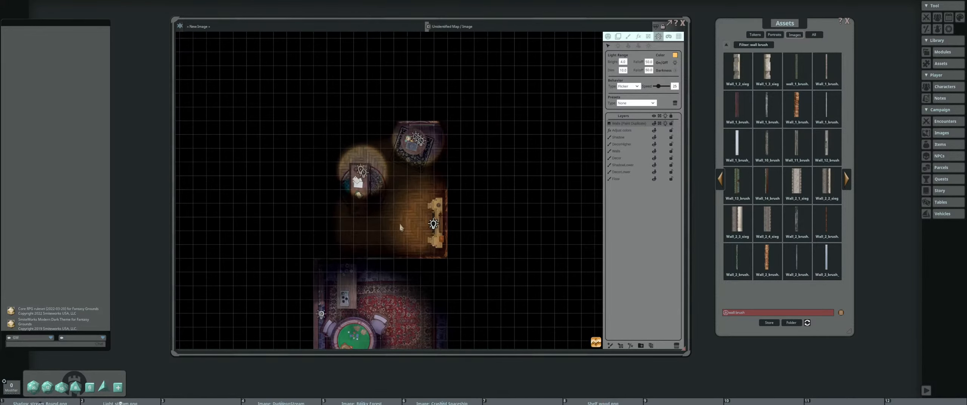
Set the desk and round-table candle lights in the study to bright range 1.5, bright falloff 50 and dim range 3
scroll(403, 219, "up", 5)
left_click_drag(397, 221, 439, 246)
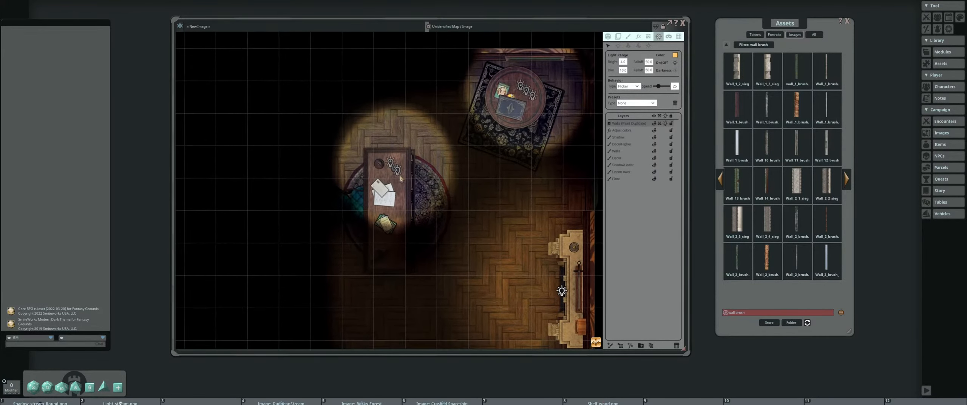
scroll(395, 166, "down", 2)
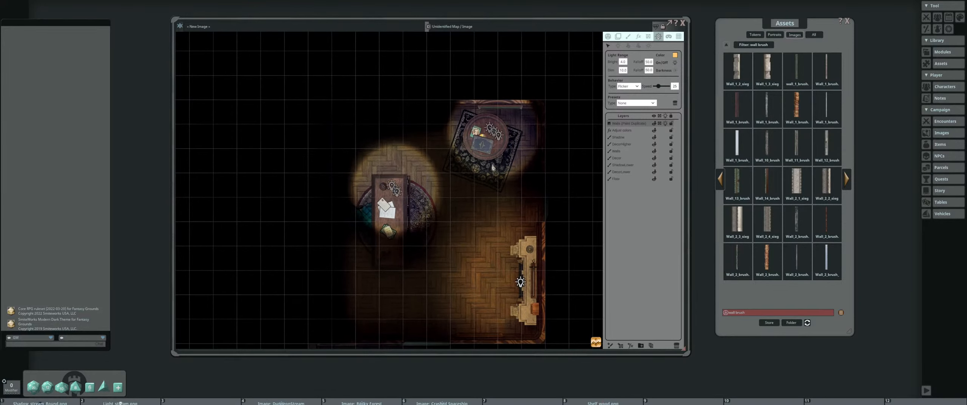
left_click_drag(362, 114, 517, 208)
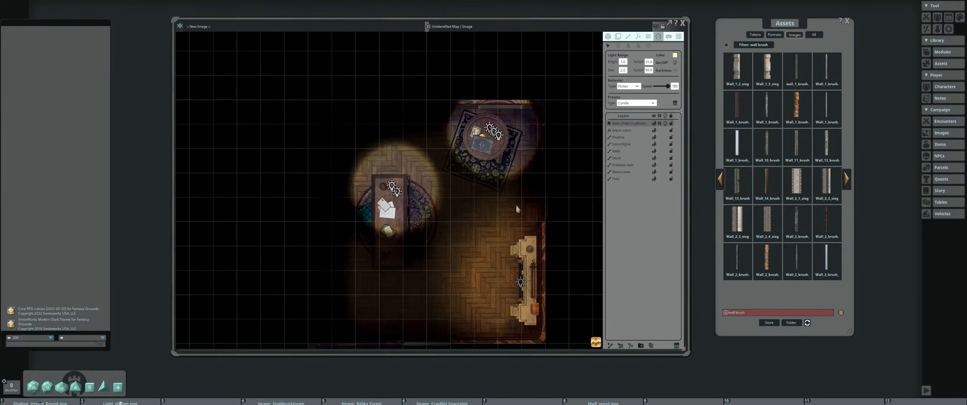
double_click(622, 62)
key("Return")
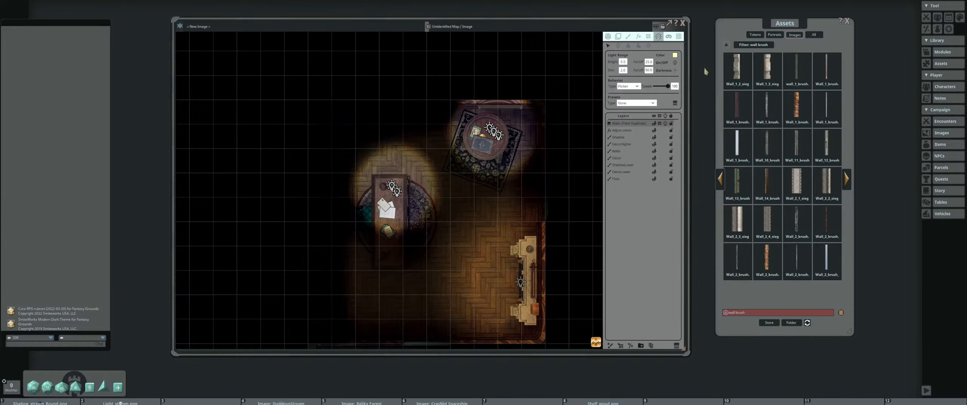
double_click(649, 62)
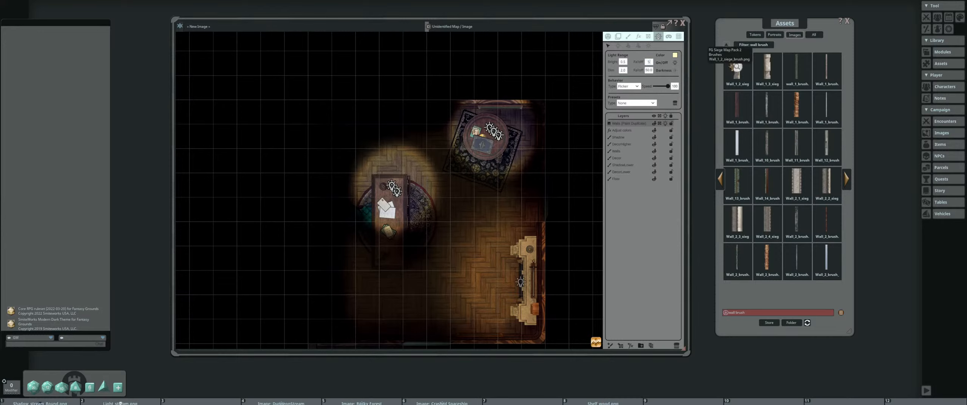
double_click(622, 70)
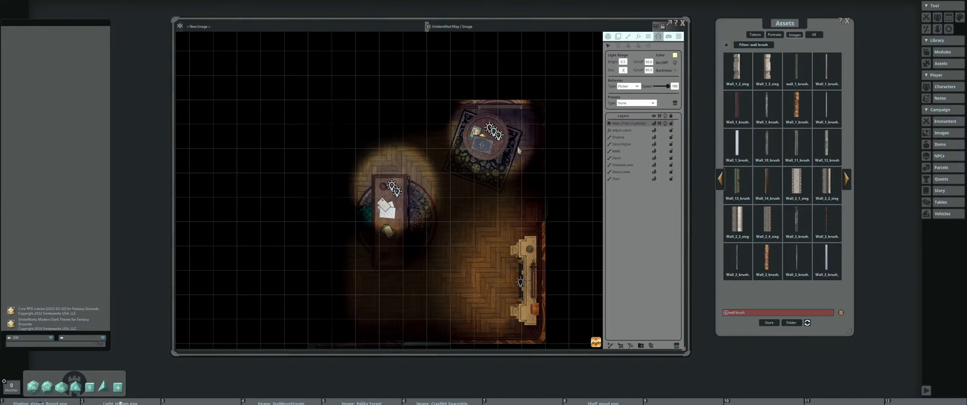
key("Return")
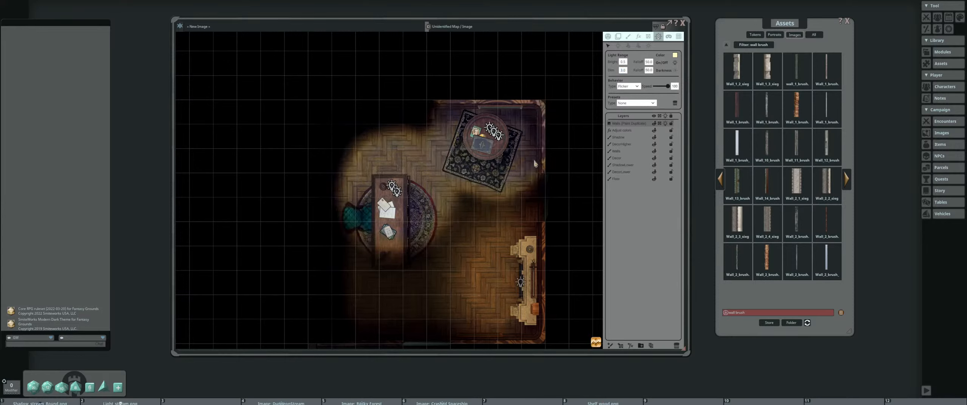
Slow down the flicker animation speed of the study's candle lights, adjusting a desk candle separately
scroll(457, 217, "up", 3)
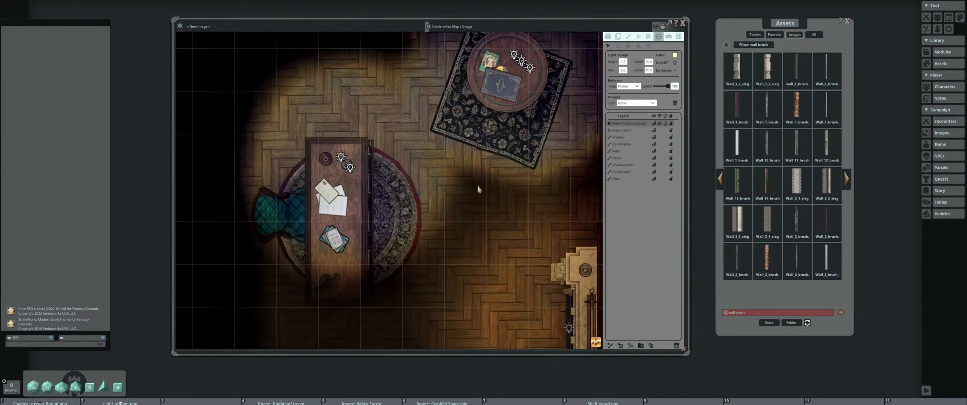
scroll(537, 216, "down", 2)
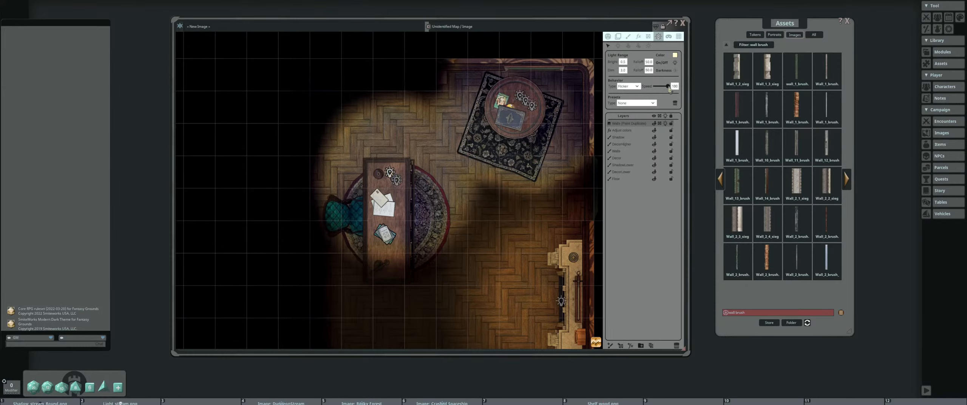
left_click_drag(670, 90, 663, 86)
left_click(397, 183)
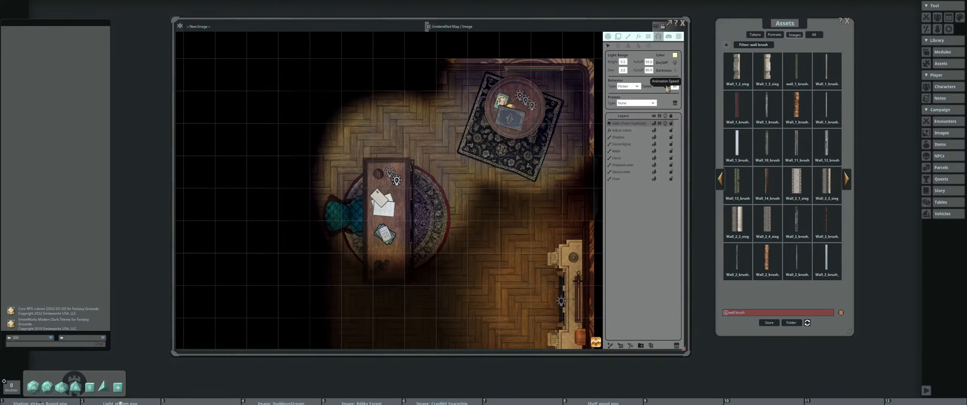
left_click_drag(668, 86, 663, 89)
left_click_drag(544, 105, 503, 152)
scroll(503, 152, "up", 4)
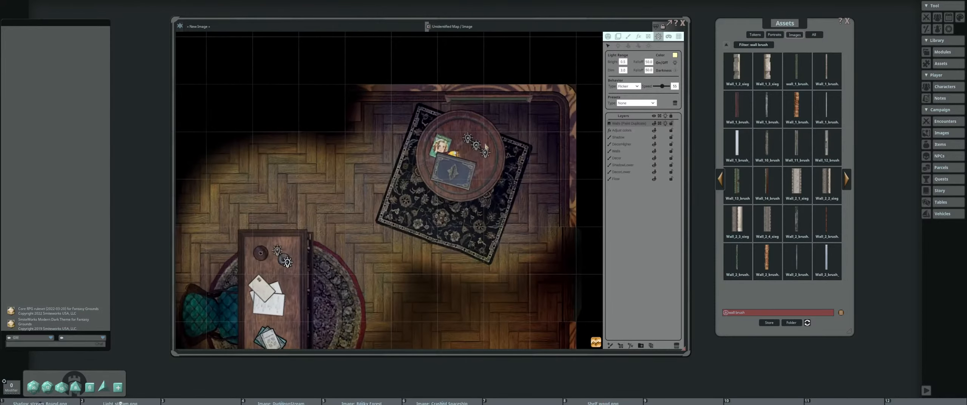
Vary the flicker speeds of the round table's candle lights, using 73 for one and 27 for another
left_click(468, 138)
type("73")
left_click(487, 154)
left_click_drag(672, 87, 707, 94)
scroll(461, 230, "down", 2)
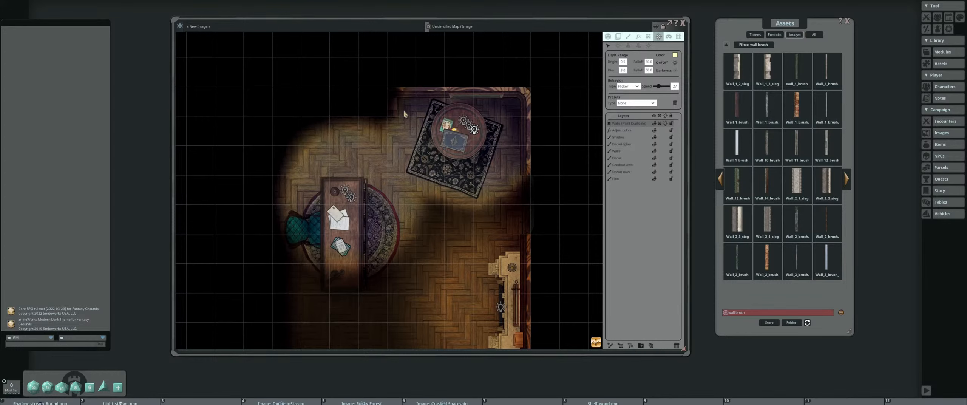
Examine the lighting across the study and the card-table room, including the dark wall area between them
scroll(453, 181, "down", 3)
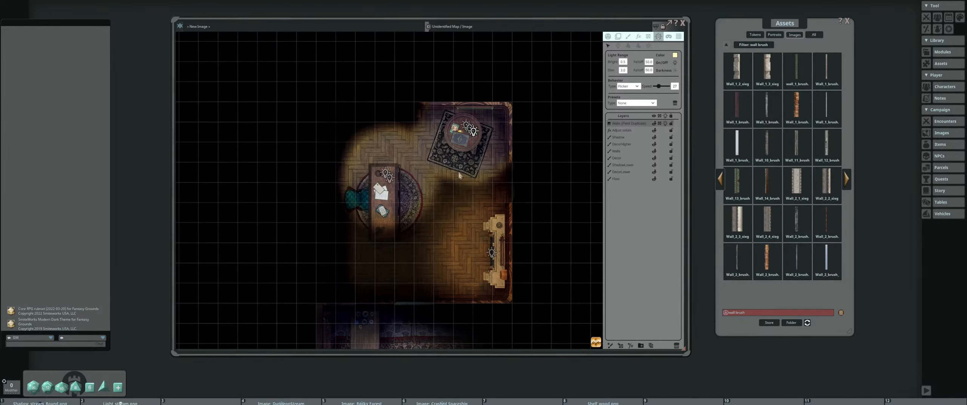
scroll(459, 175, "down", 5)
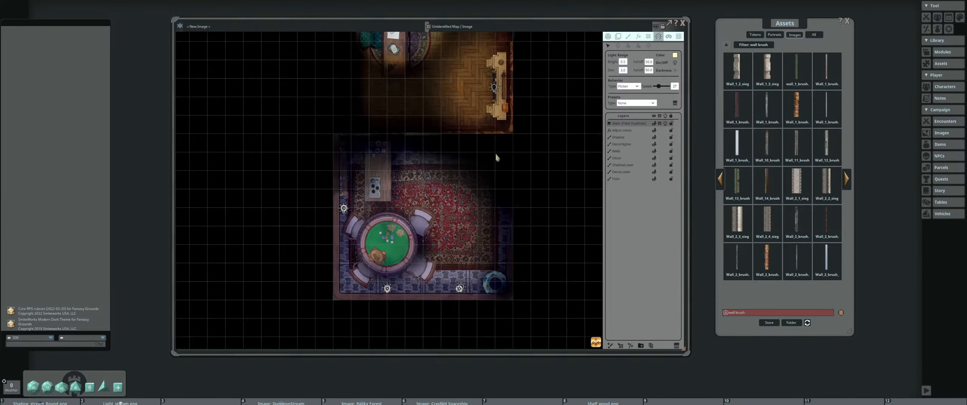
left_click_drag(355, 125, 337, 163)
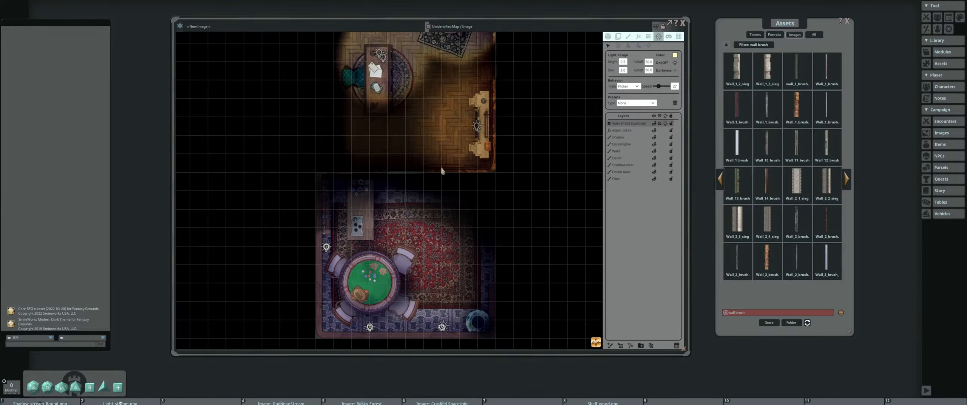
left_click_drag(449, 106, 445, 217)
scroll(406, 99, "down", 3)
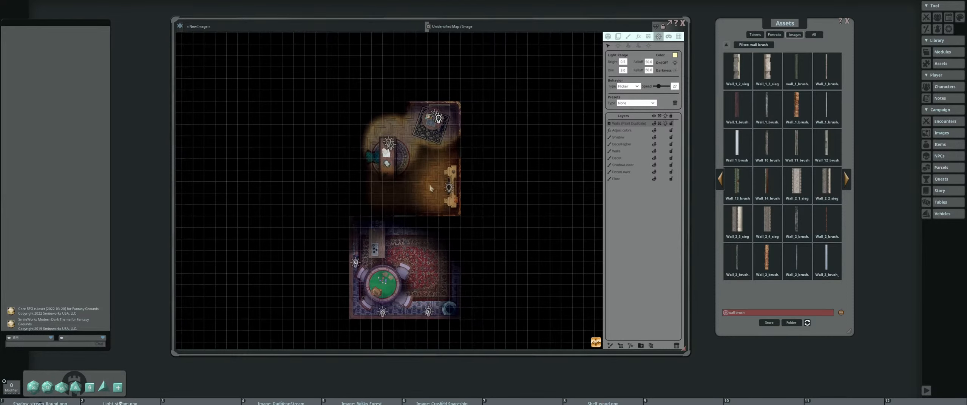
scroll(409, 171, "up", 3)
scroll(428, 170, "down", 4)
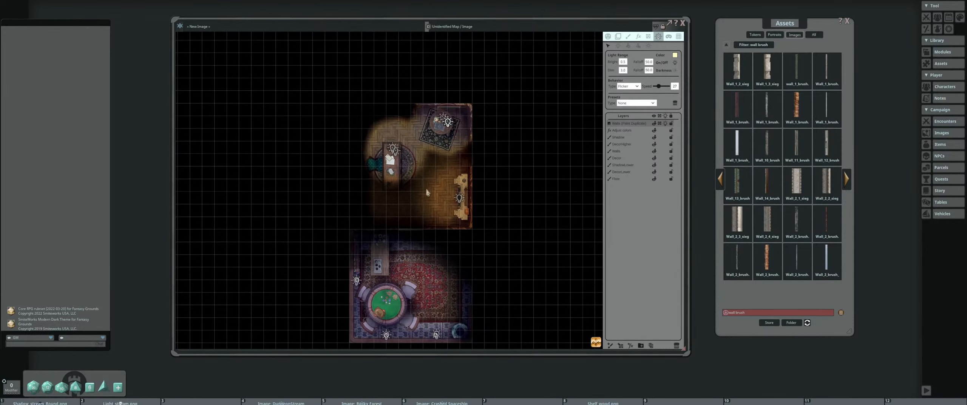
left_click_drag(403, 154, 413, 162)
scroll(379, 222, "up", 2)
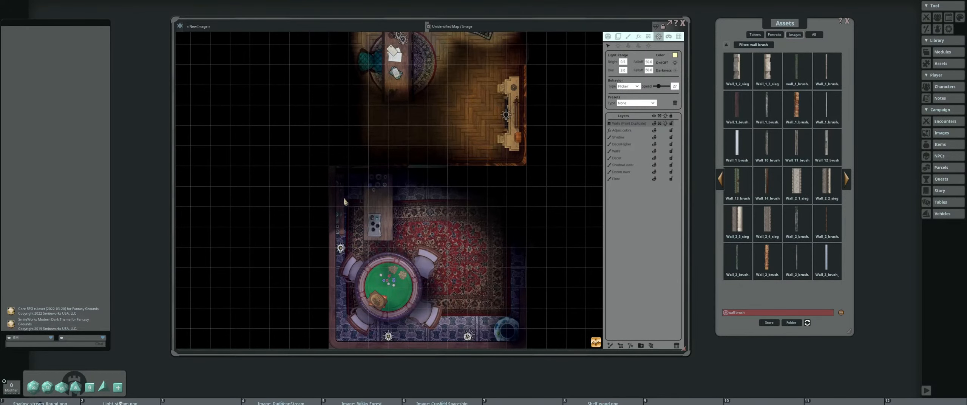
left_click_drag(513, 178, 506, 192)
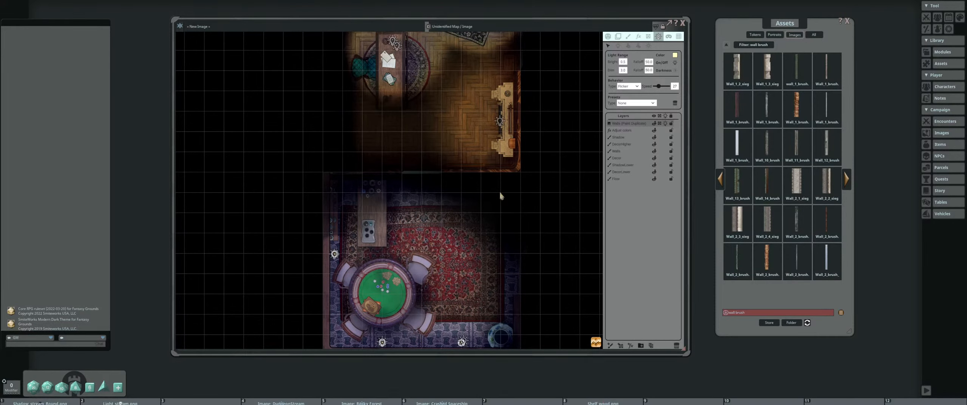
left_click_drag(499, 195, 457, 215)
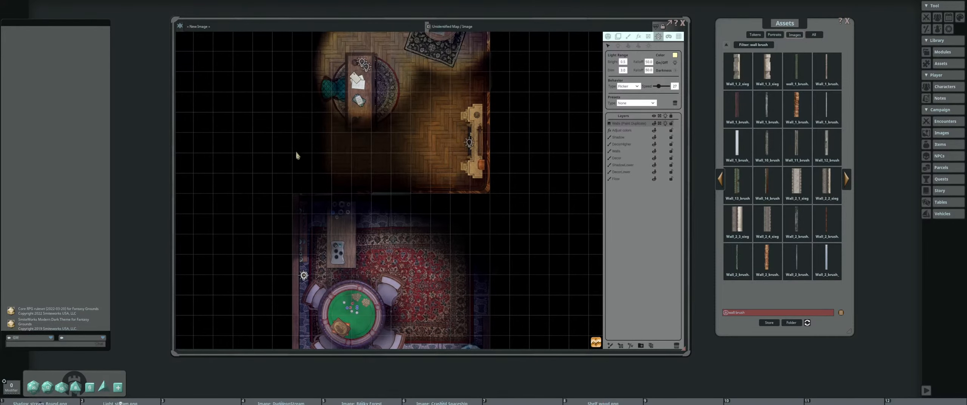
scroll(353, 127, "down", 3)
left_click_drag(358, 137, 384, 200)
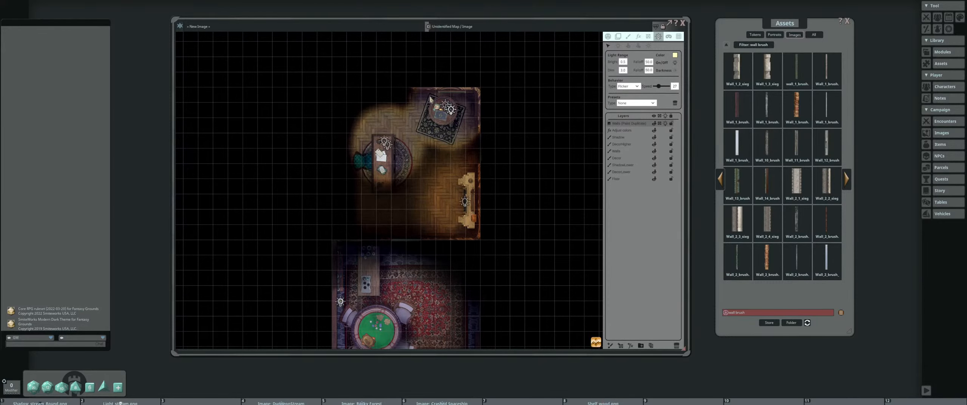
left_click_drag(450, 263, 451, 212)
left_click_drag(443, 157, 455, 177)
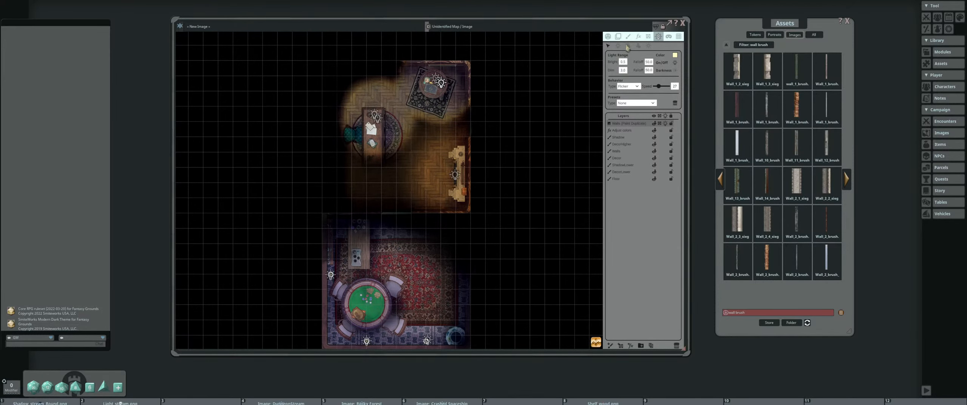
Bring up the map's ambient lighting settings, adjust the ambient shadow direction and turn ambient shadows on
left_click(648, 45)
scroll(454, 128, "down", 3)
scroll(455, 128, "up", 1)
left_click_drag(457, 128, 482, 144)
left_click(677, 62)
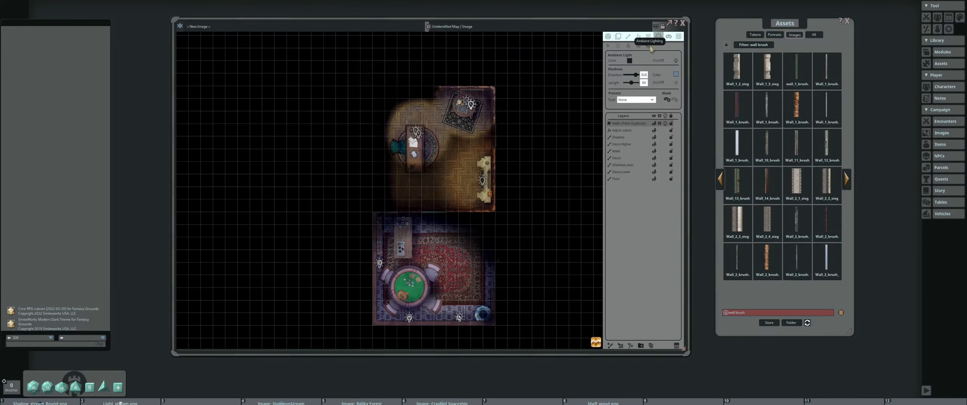
scroll(549, 127, "up", 3)
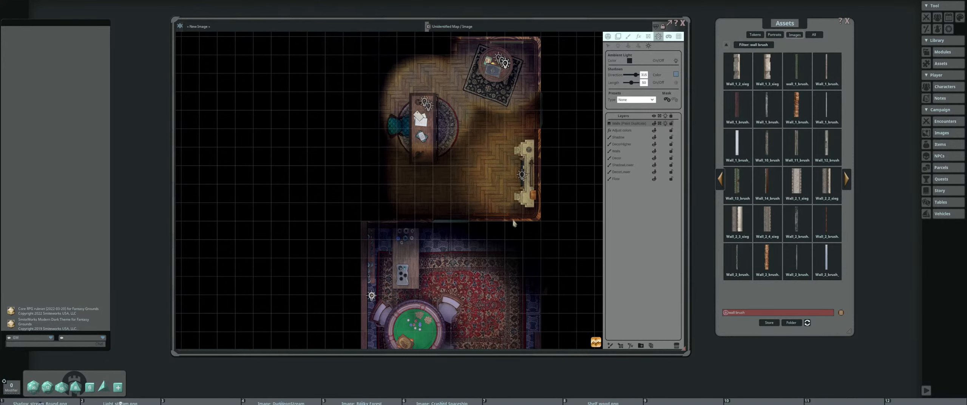
left_click_drag(513, 223, 489, 190)
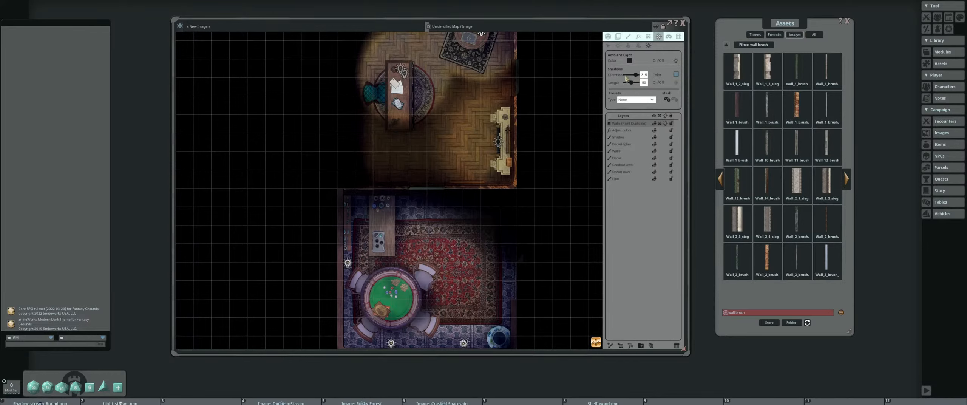
mouse_move(636, 74)
left_mouse_down()
mouse_move(625, 75)
mouse_move(635, 82)
left_mouse_up()
left_click(677, 84)
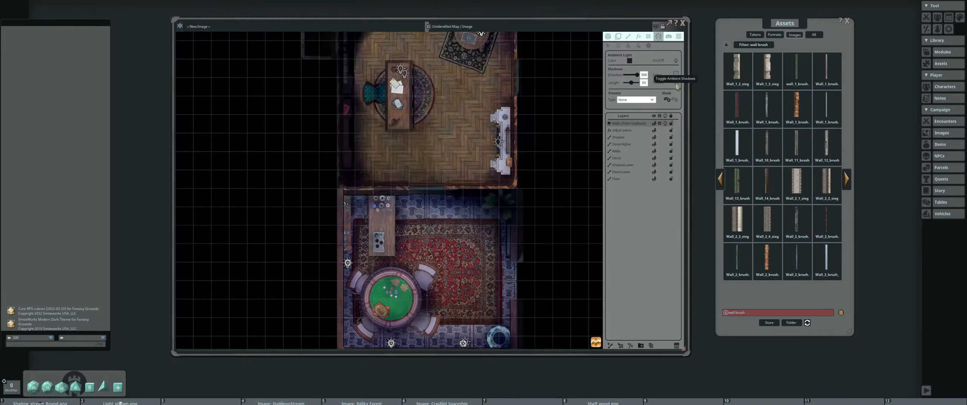
Compare both rooms with ambient shadows on and off, leaving the shadows off
left_click(677, 86)
left_click(677, 86)
left_click(677, 86)
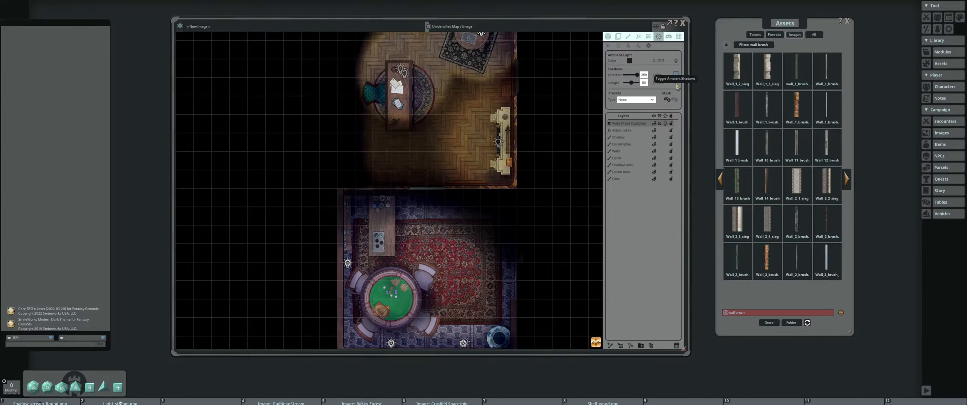
left_click(677, 86)
left_click(677, 86)
left_click(676, 86)
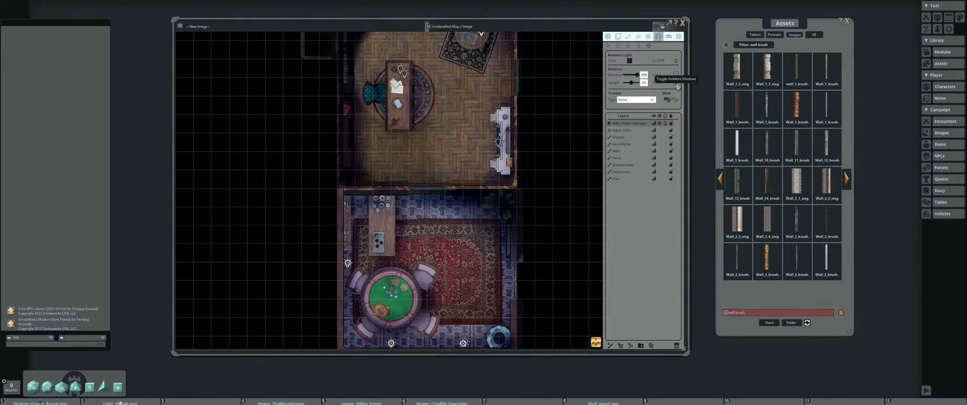
left_click(678, 86)
left_click(678, 86)
left_click(678, 86)
left_click(678, 87)
scroll(417, 105, "down", 2)
left_click_drag(417, 105, 442, 163)
scroll(442, 164, "up", 1)
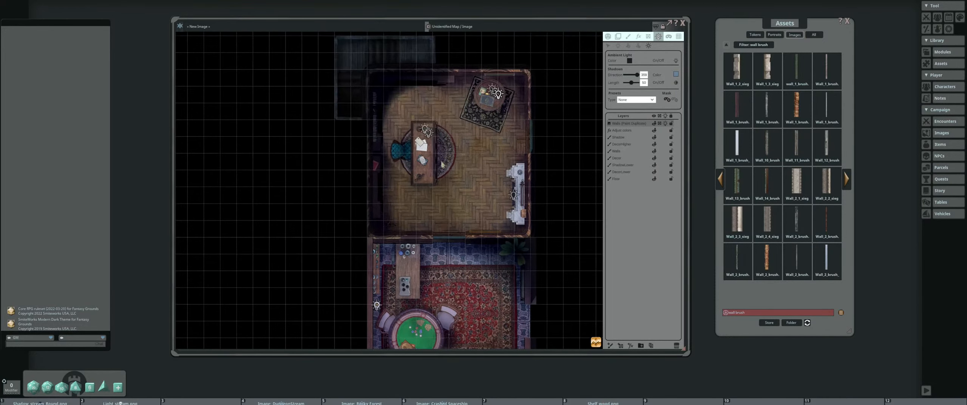
left_click(677, 86)
Change the ambient shadow colour to white and turn ambient shadows back on
left_click(676, 74)
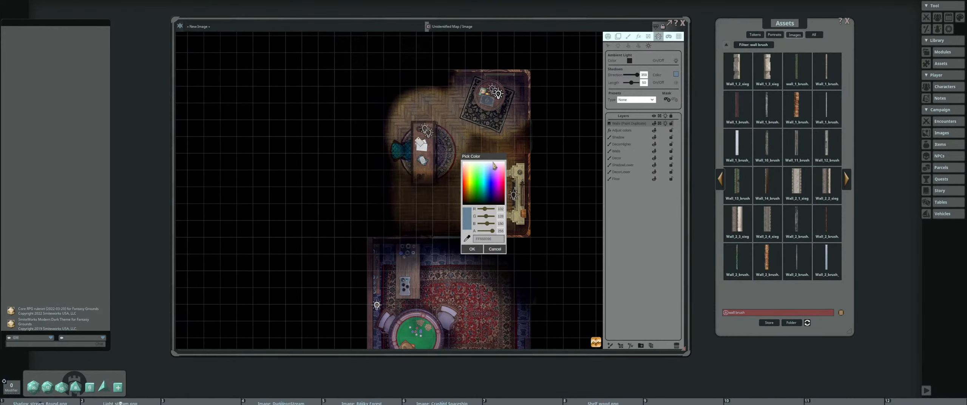
left_click_drag(491, 162, 534, 111)
scroll(457, 168, "up", 2)
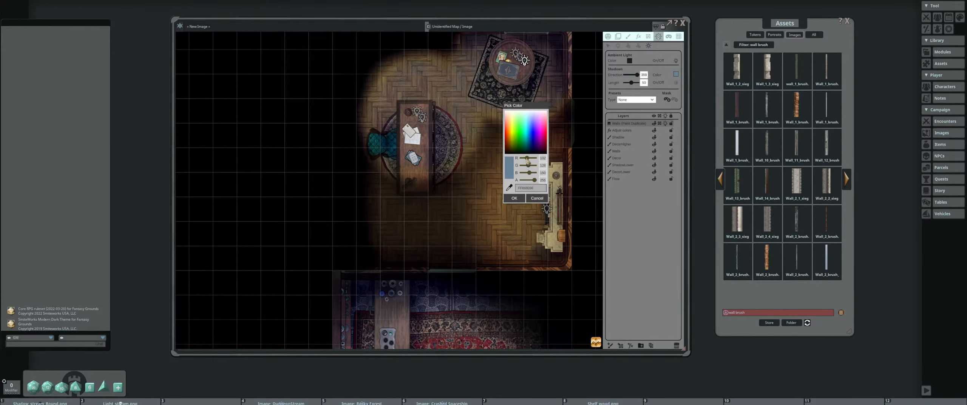
left_click_drag(527, 158, 535, 172)
left_click(514, 198)
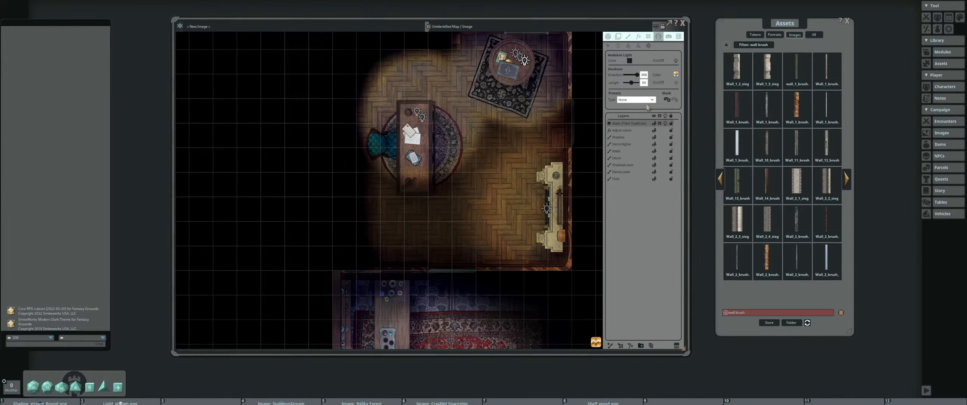
left_click(676, 83)
scroll(433, 163, "down", 5)
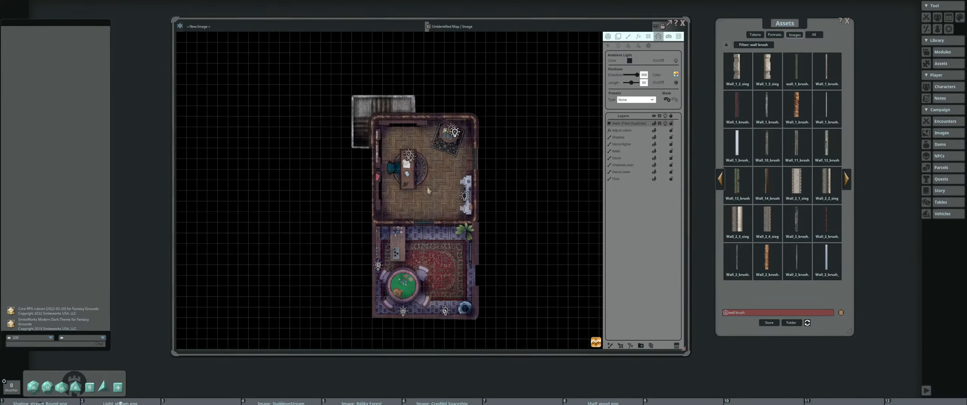
Change the ambient shadow colour from white to a translucent light purple
scroll(434, 163, "up", 2)
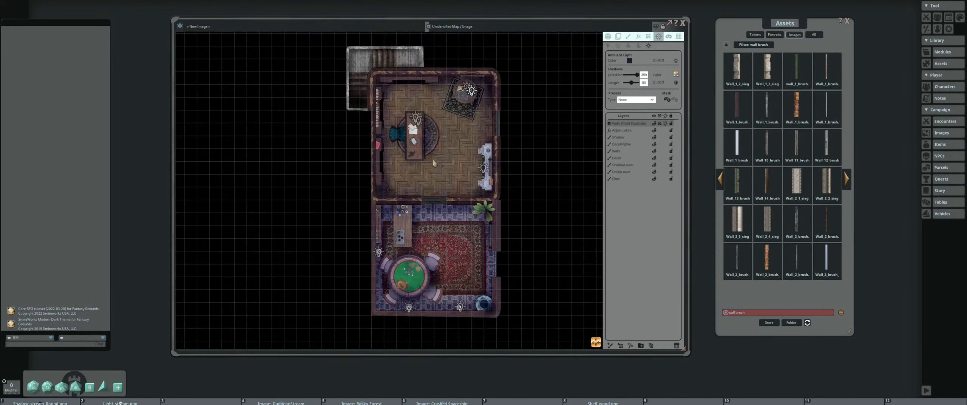
left_click(676, 75)
left_click_drag(478, 156, 529, 102)
scroll(440, 155, "up", 2)
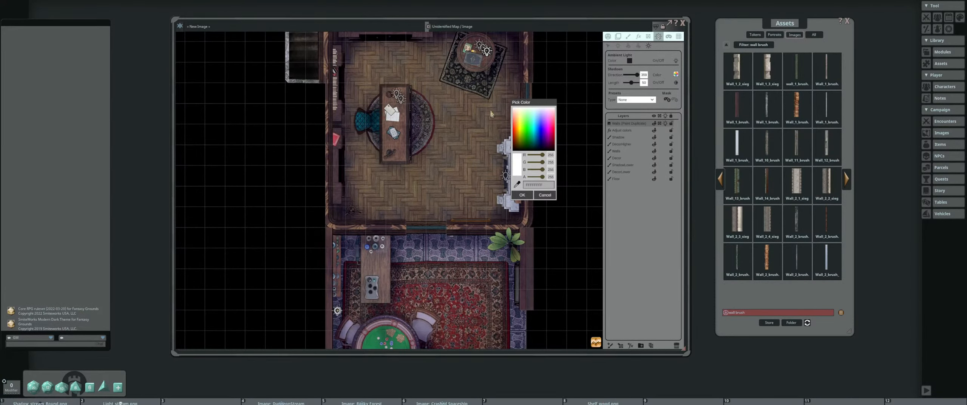
left_click_drag(543, 176, 538, 166)
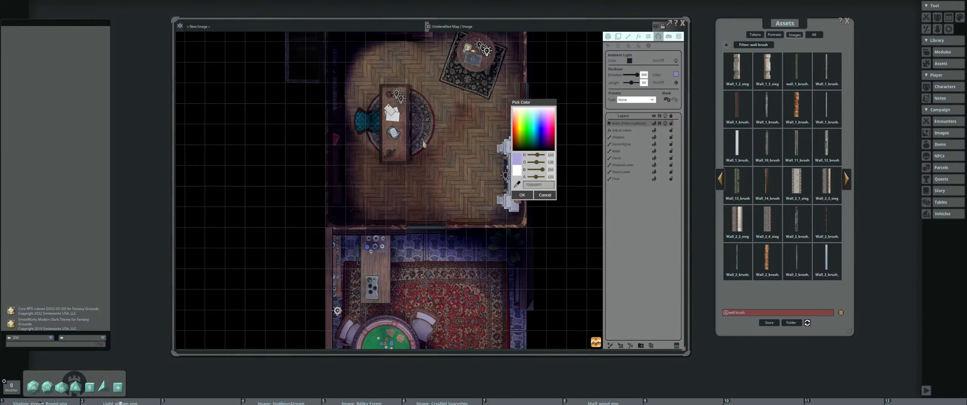
Raise the opacity of the purple ambient shadow colour while checking its effect on the stairs, the study and the card-table room
scroll(424, 144, "down", 2)
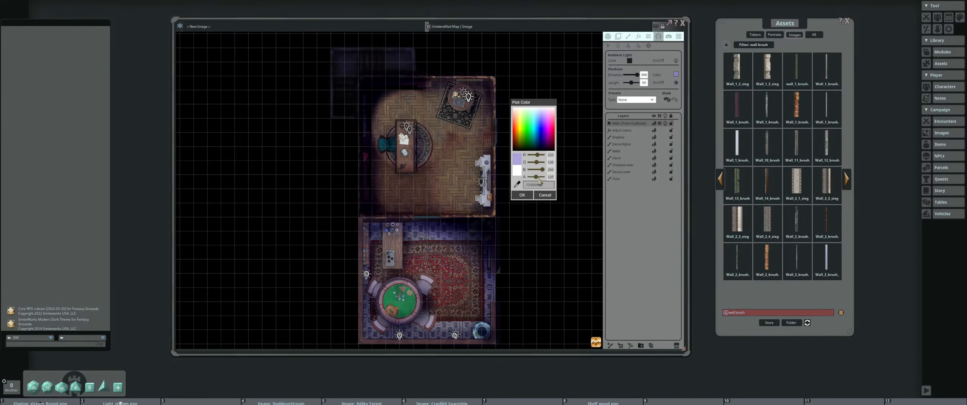
left_click_drag(536, 177, 540, 178)
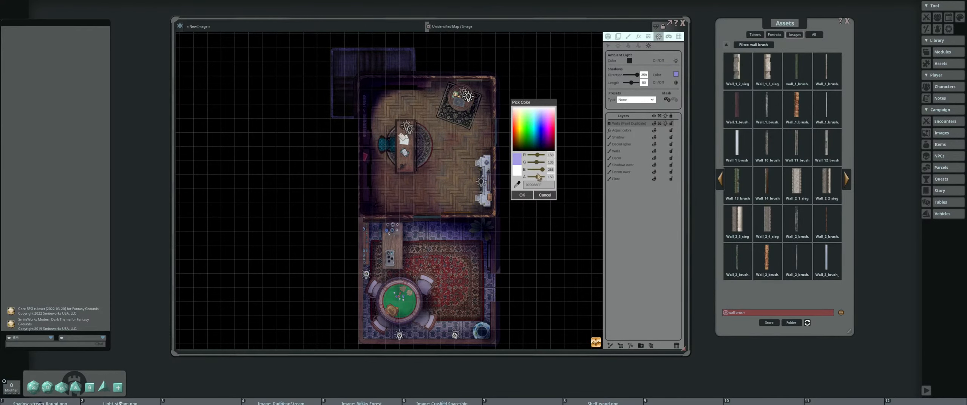
scroll(415, 111, "up", 4)
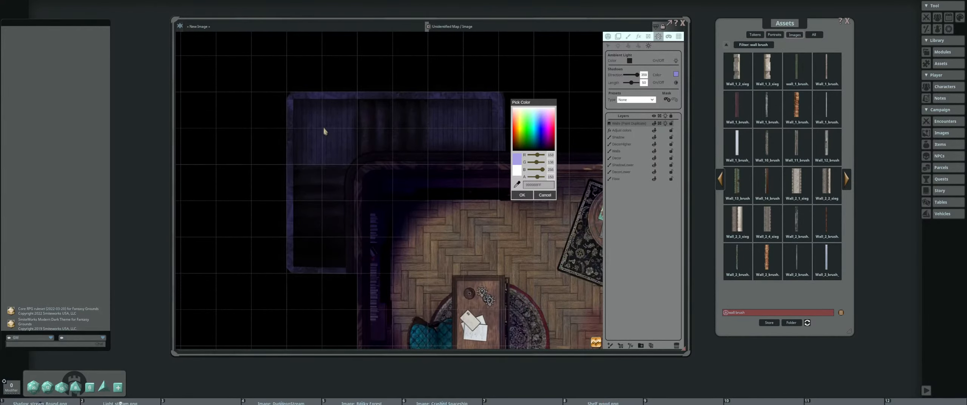
scroll(326, 133, "down", 5)
left_click_drag(434, 216, 411, 149)
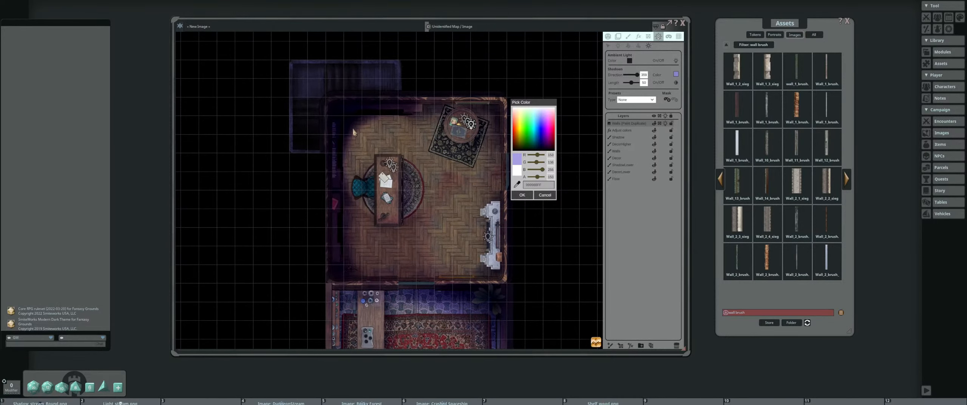
scroll(353, 131, "up", 3)
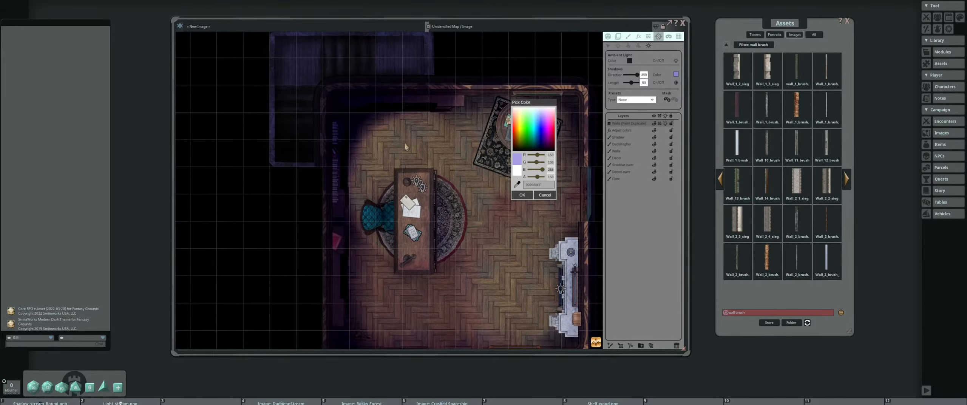
scroll(406, 146, "down", 6)
scroll(472, 177, "up", 4)
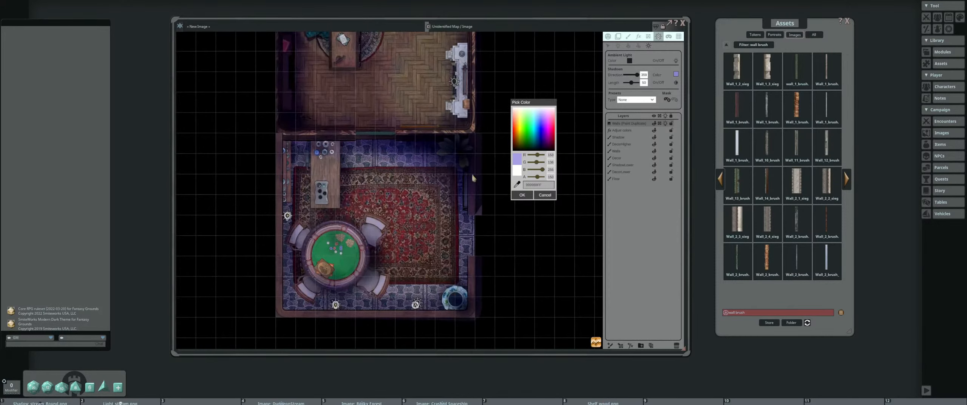
scroll(472, 178, "up", 2)
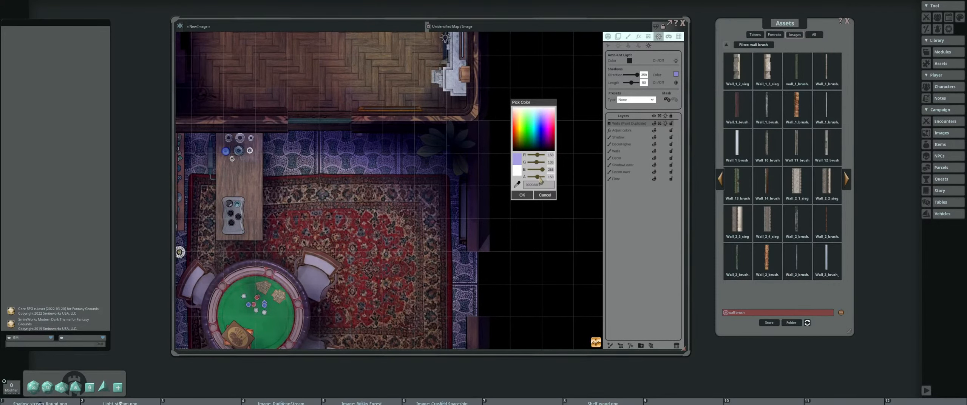
left_click_drag(541, 180, 543, 180)
Check the purple shadow tint around the study's walls and furniture and accept the ambient shadow colour
scroll(483, 171, "down", 4)
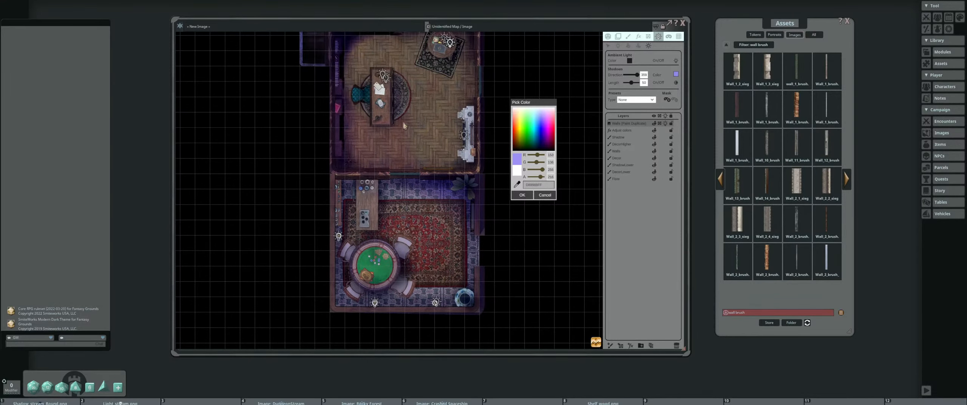
left_click_drag(404, 127, 404, 179)
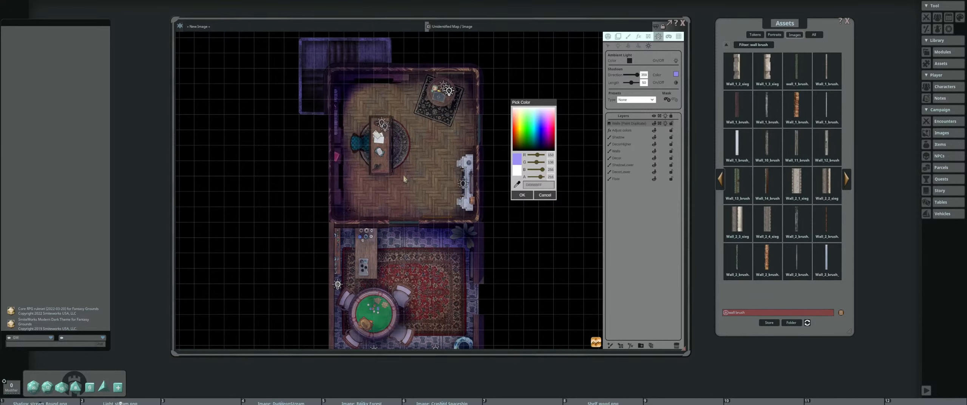
scroll(404, 145, "up", 3)
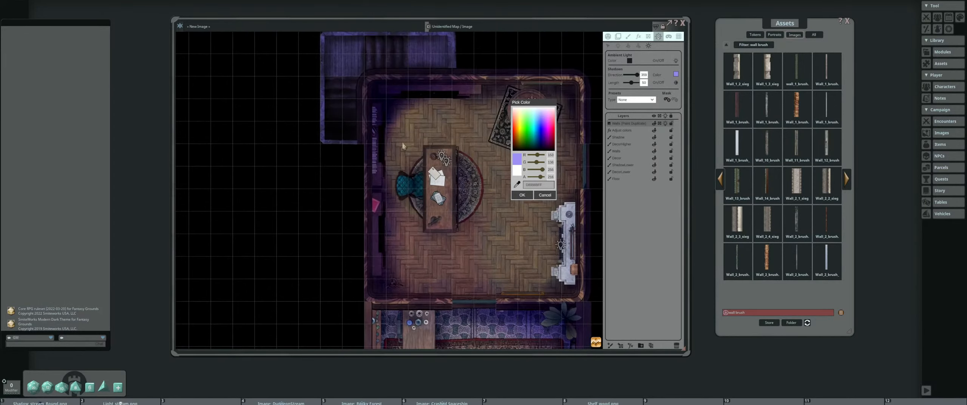
scroll(397, 134, "up", 2)
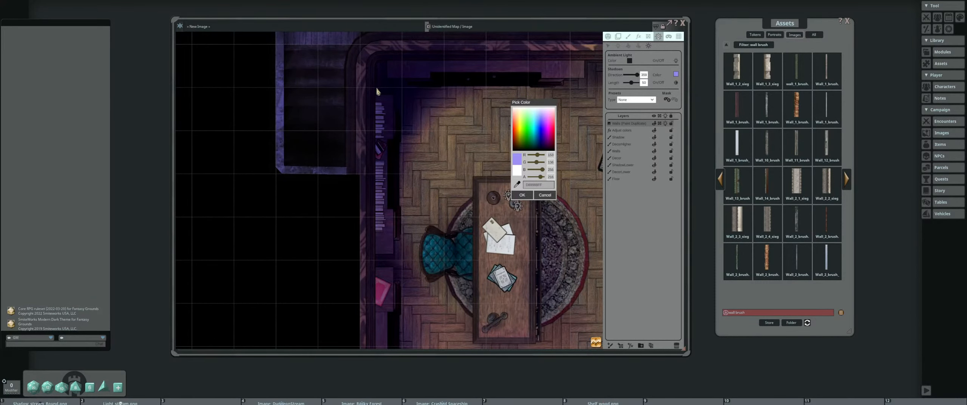
scroll(377, 118, "down", 3)
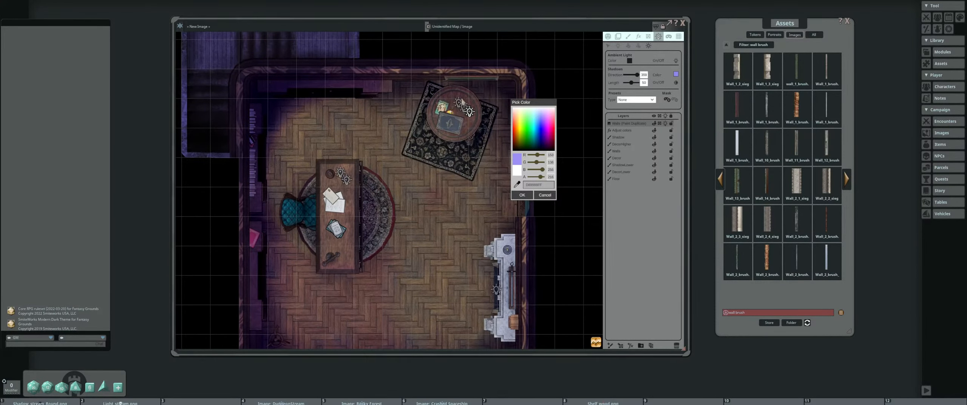
scroll(475, 115, "up", 2)
left_click_drag(461, 129, 372, 129)
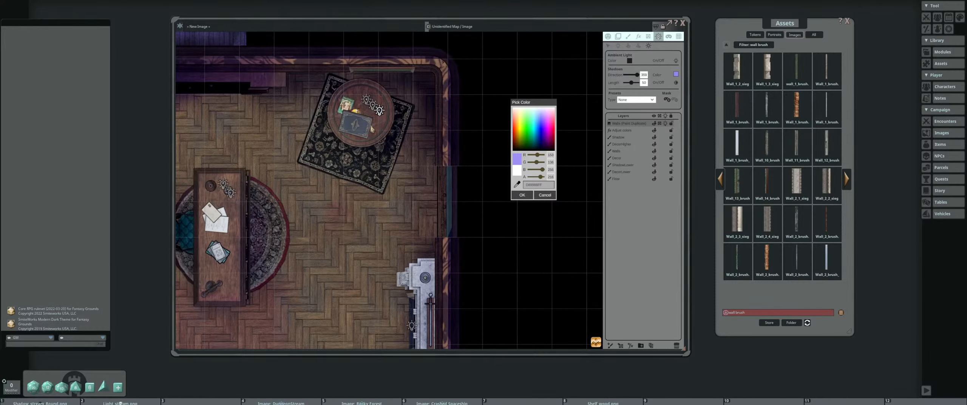
scroll(373, 129, "down", 3)
left_click_drag(414, 147, 464, 135)
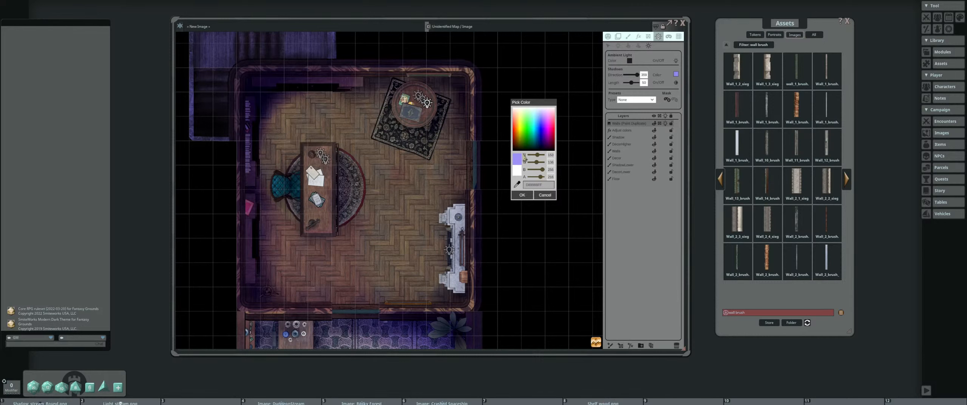
left_click_drag(429, 168, 455, 167)
scroll(438, 181, "down", 4)
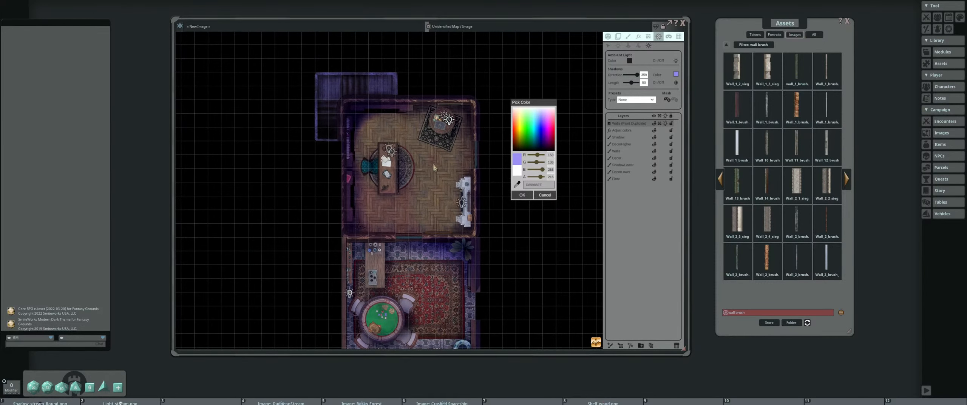
left_click_drag(533, 100, 544, 89)
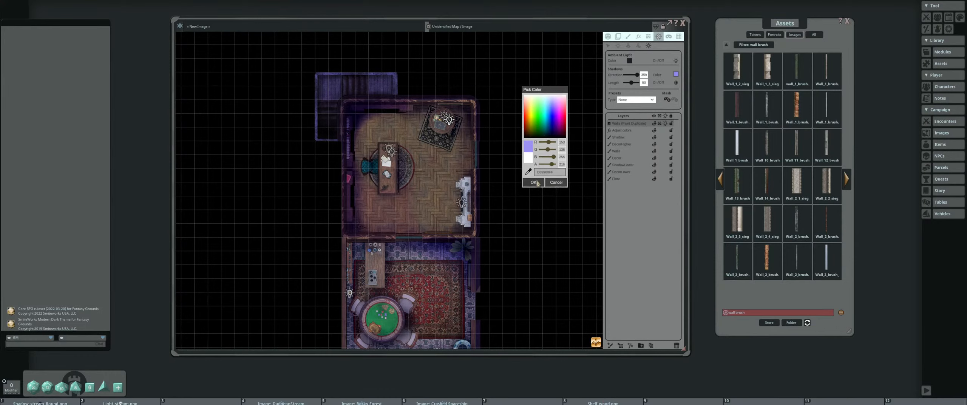
left_click(536, 183)
Increase the ambient shadow length to its maximum and turn ambient shadows off
mouse_move(632, 83)
left_mouse_down()
mouse_move(616, 93)
mouse_move(644, 92)
left_mouse_up()
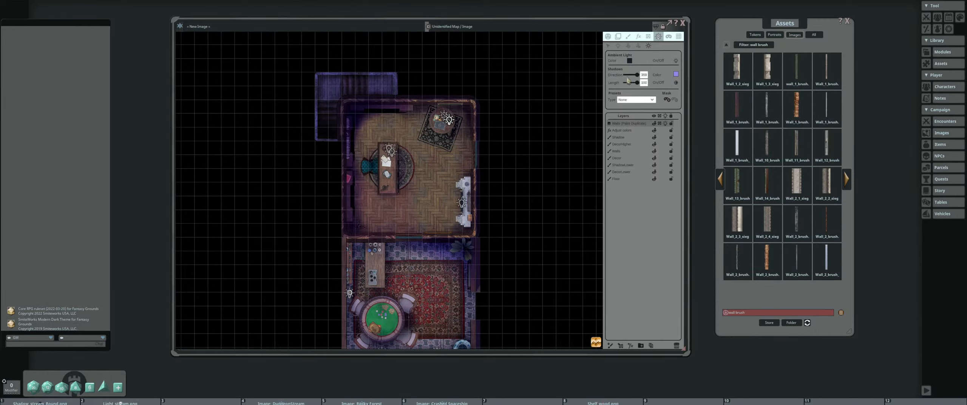
left_click(676, 84)
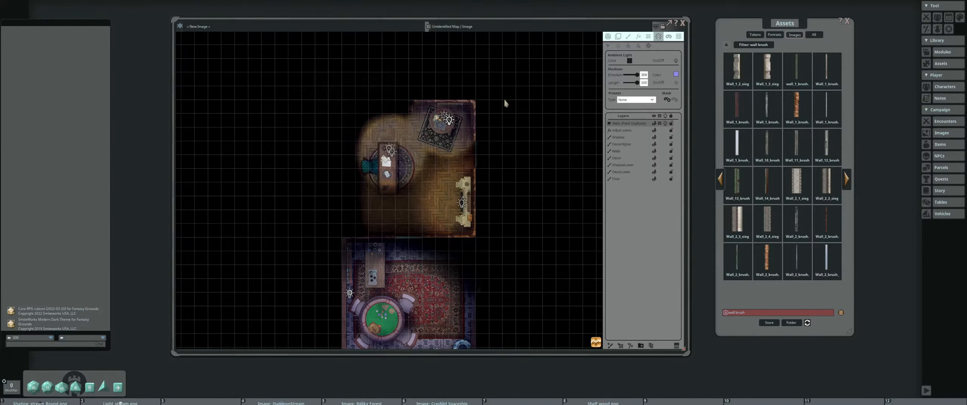
left_click_drag(430, 122, 458, 120)
Change the map's ambient light colour to a bright blue-violet
left_click(629, 61)
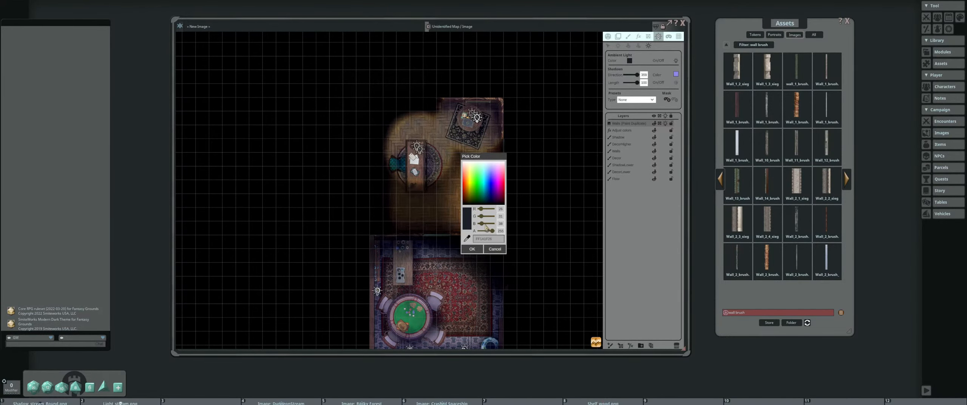
left_click_drag(481, 223, 485, 212)
scroll(383, 189, "up", 2)
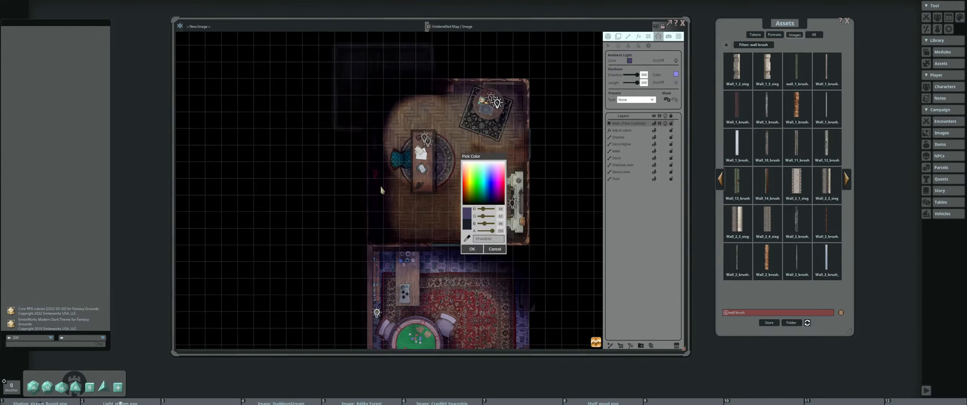
left_click_drag(481, 214, 499, 214)
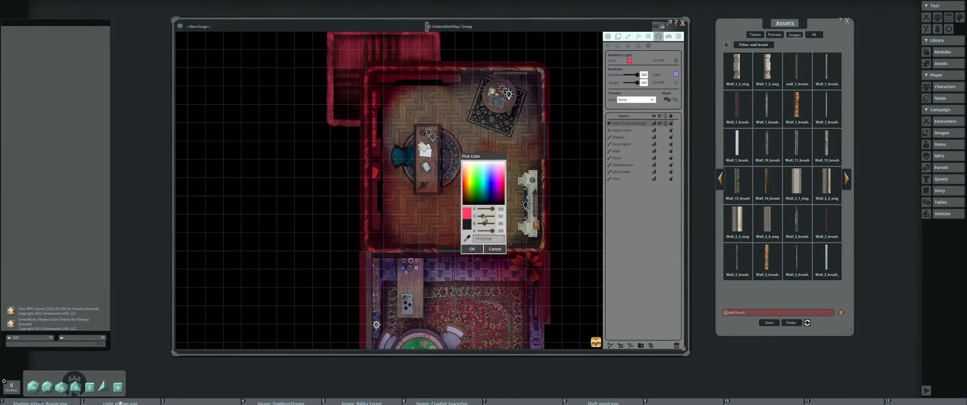
left_click_drag(486, 225, 484, 210)
left_click_drag(392, 165, 379, 212)
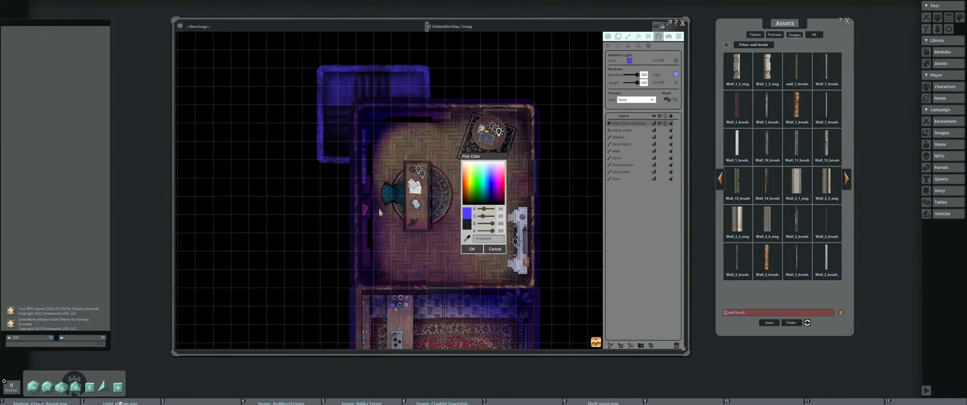
Slightly reduce the ambient light colour's blue value and opacity, check both rooms and accept the colour
left_click_drag(492, 228, 491, 228)
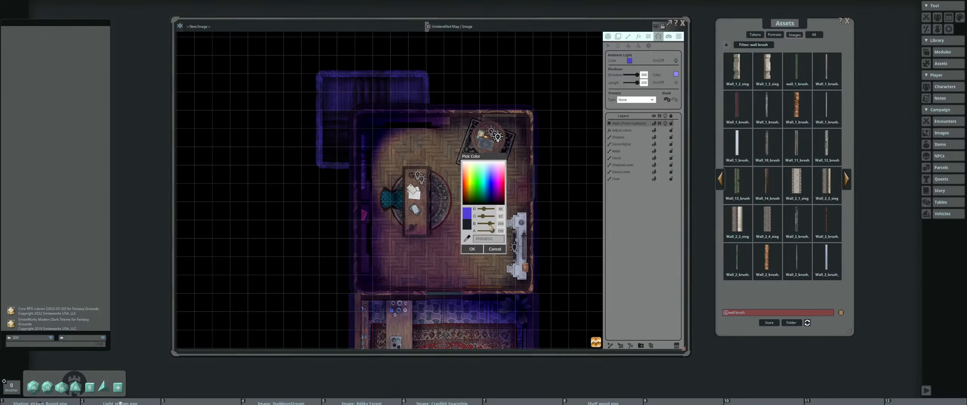
scroll(367, 172, "down", 3)
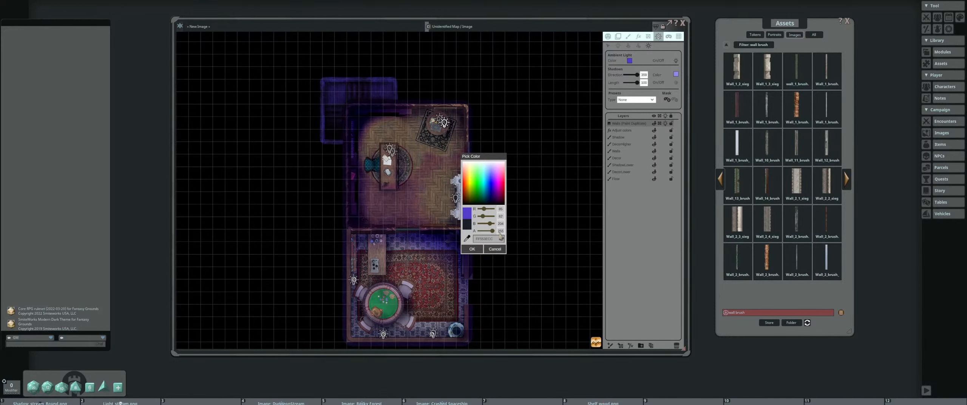
left_click_drag(492, 230, 491, 231)
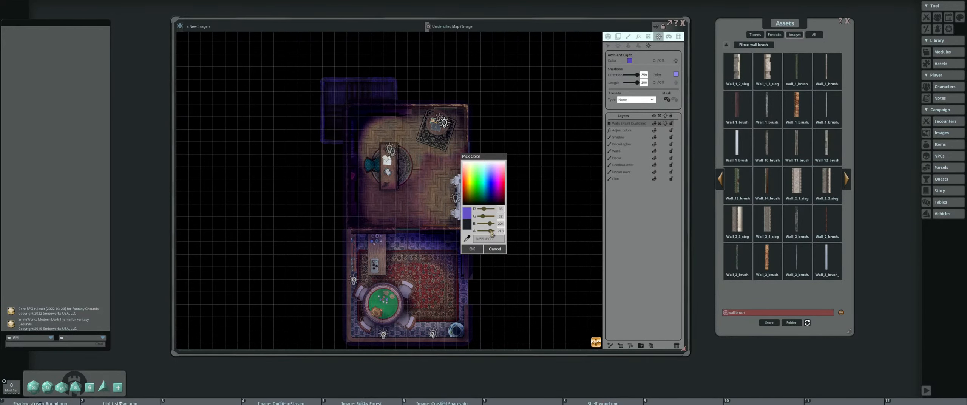
scroll(382, 156, "up", 5)
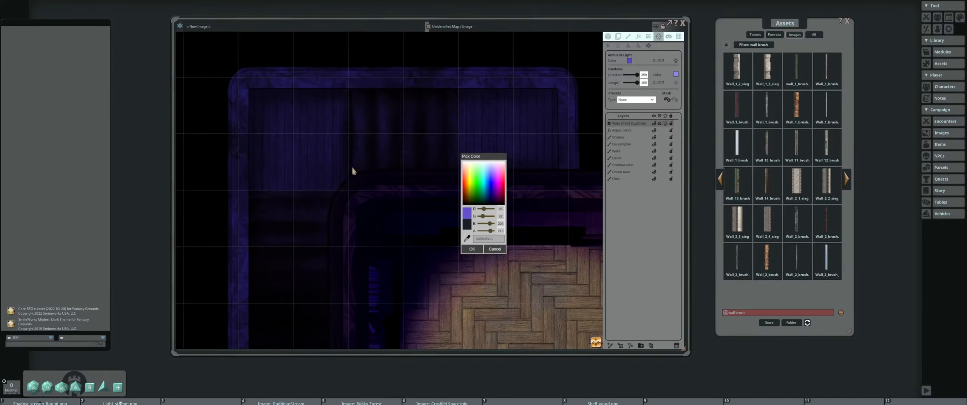
scroll(317, 169, "down", 5)
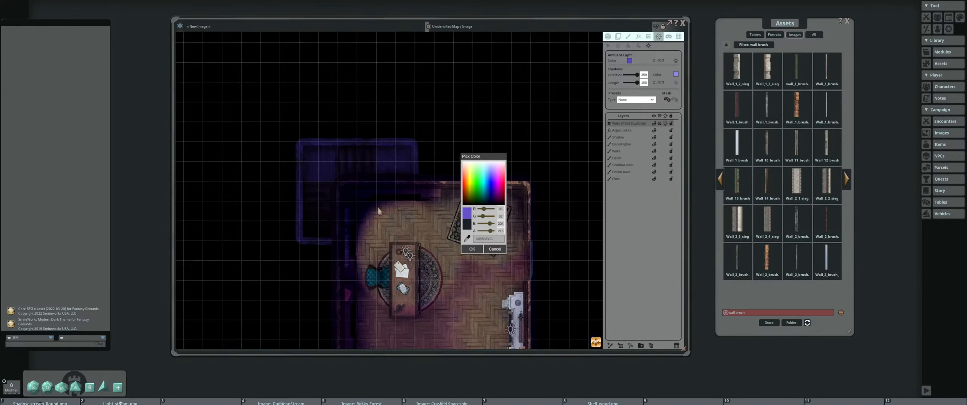
left_click_drag(433, 208, 405, 175)
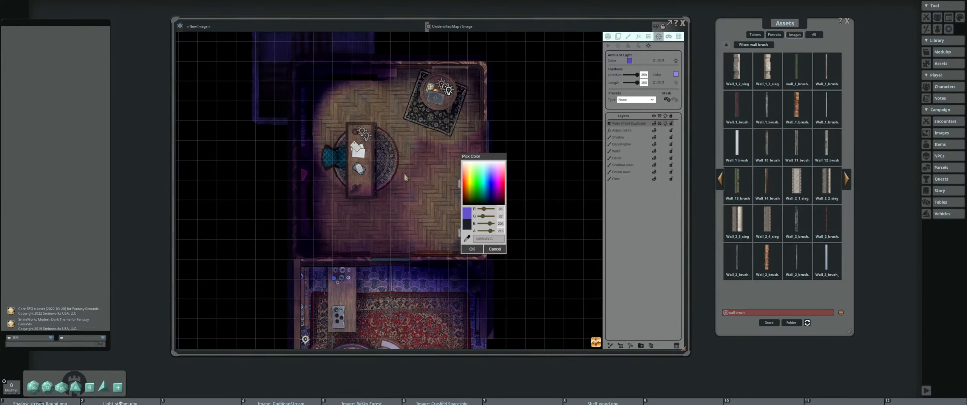
left_click(472, 249)
Compare both rooms with the ambient light on and off, leaving it on
left_click_drag(625, 75, 649, 85)
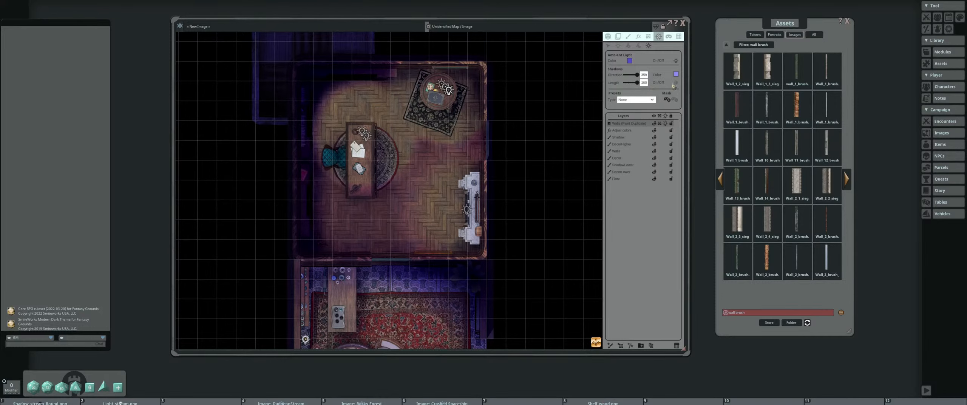
scroll(415, 158, "down", 3)
left_click_drag(378, 182, 428, 150)
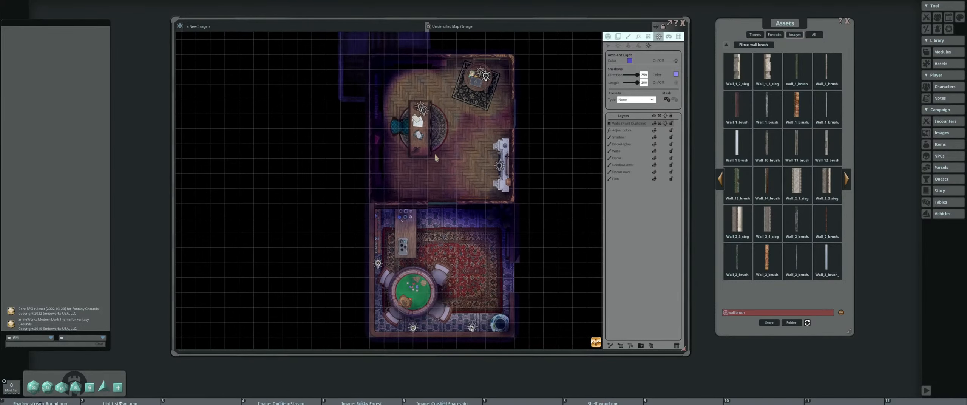
left_click(676, 61)
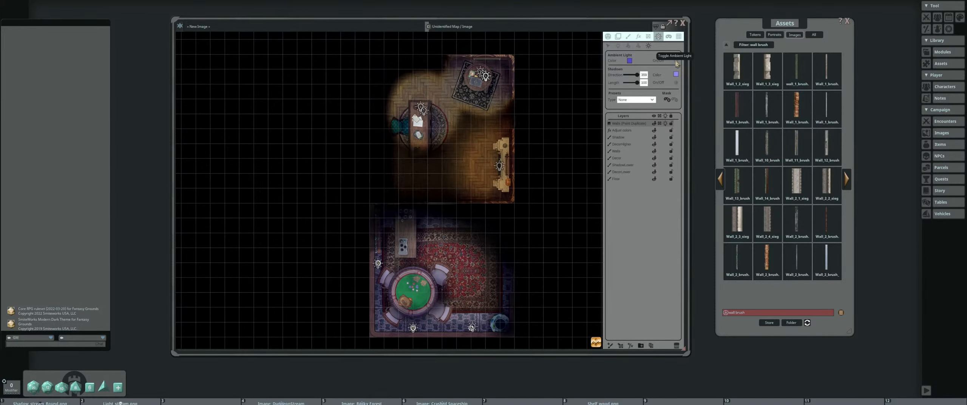
left_click(676, 62)
left_click(676, 62)
left_click(676, 61)
scroll(513, 101, "up", 3)
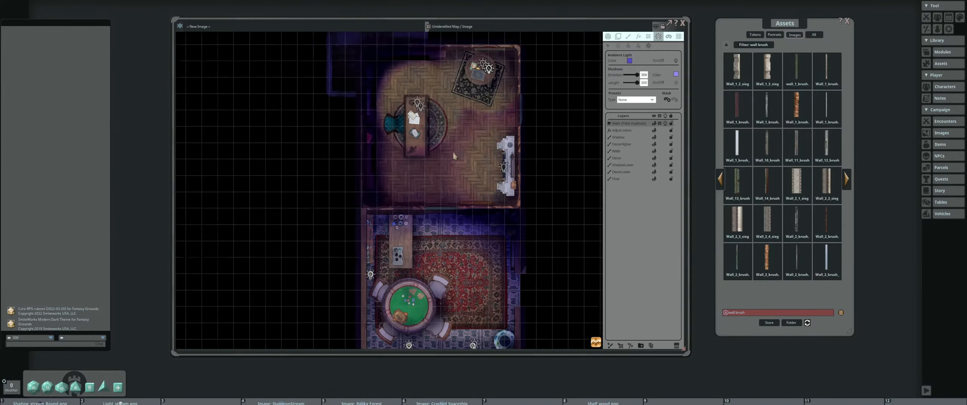
Open the Combat Tracker and move it off the map, over the Assets window
scroll(433, 163, "down", 4)
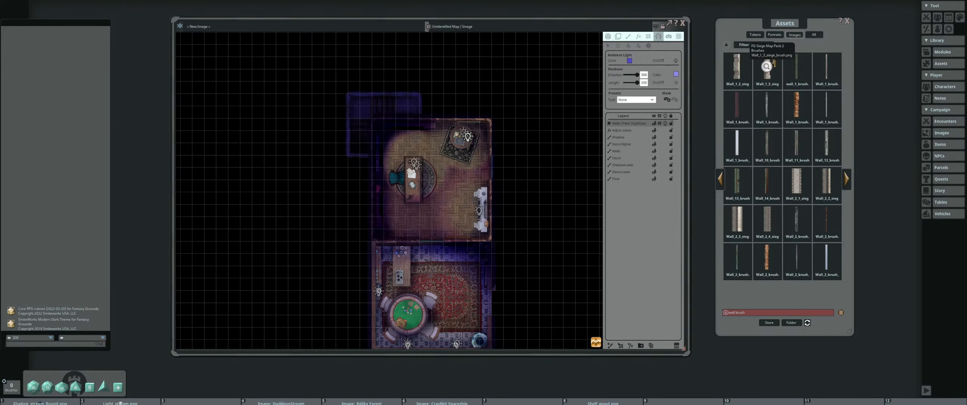
left_click(925, 18)
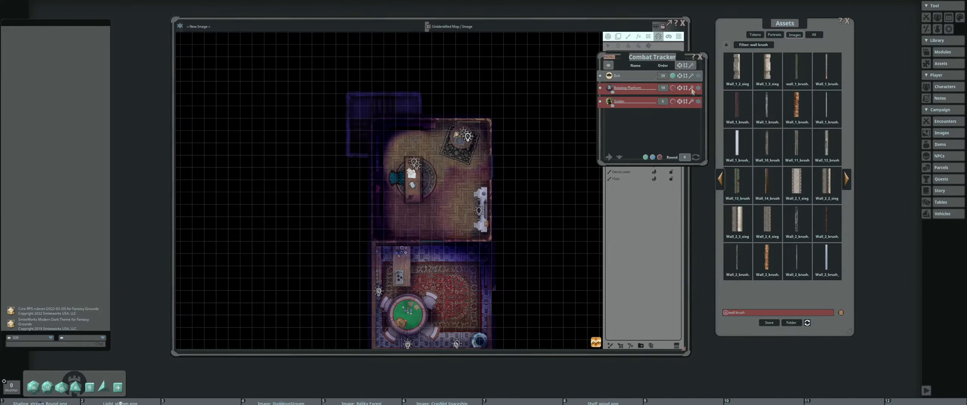
left_click_drag(640, 54, 787, 43)
scroll(522, 129, "up", 4)
left_click_drag(503, 142, 568, 90)
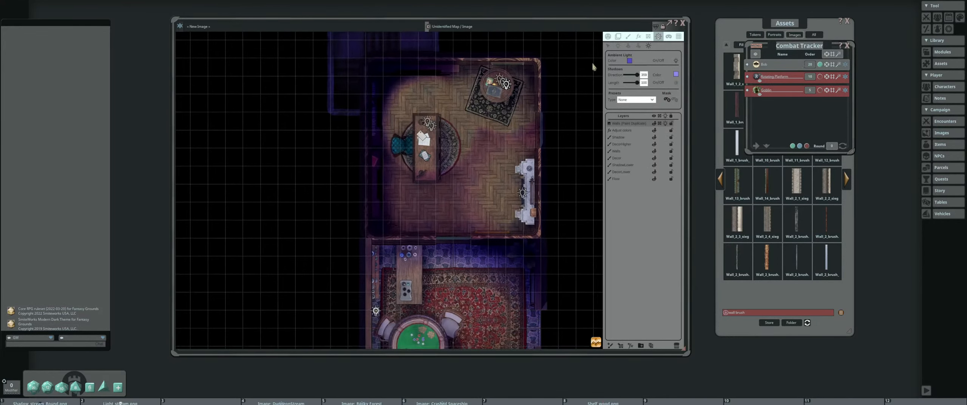
scroll(591, 62, "down", 3)
Delete the player character from the Combat Tracker, add it again from its open character sheet and close the sheet
left_click(837, 65)
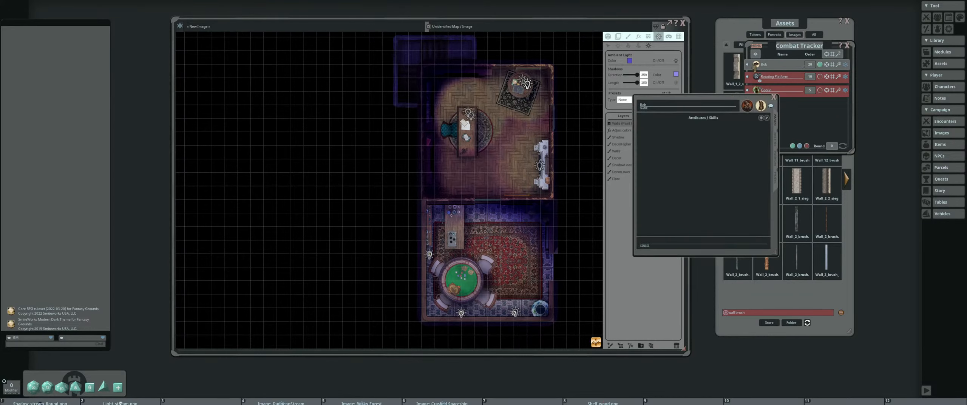
left_click(837, 67)
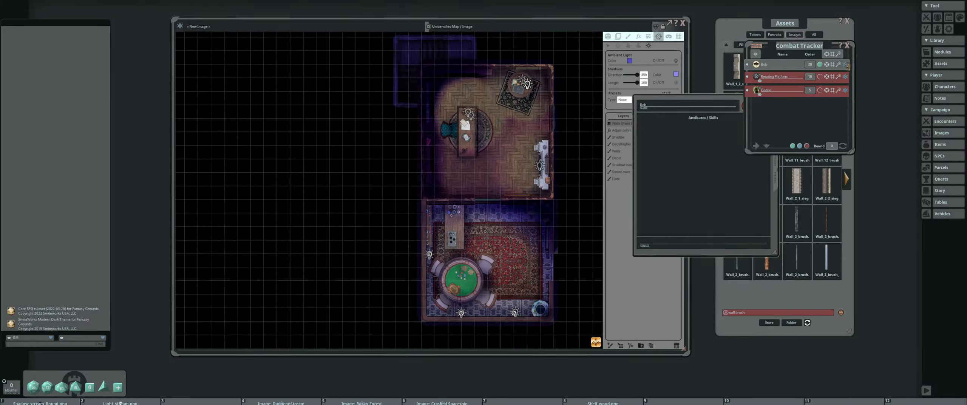
left_click(811, 77)
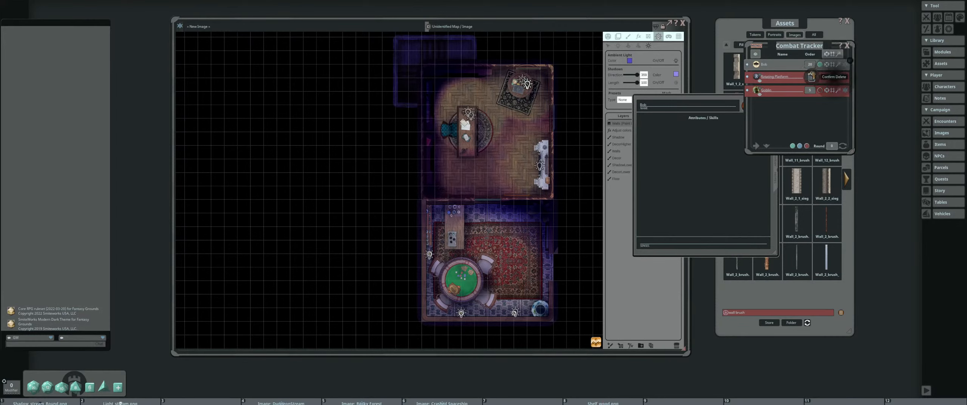
left_click_drag(712, 99, 651, 87)
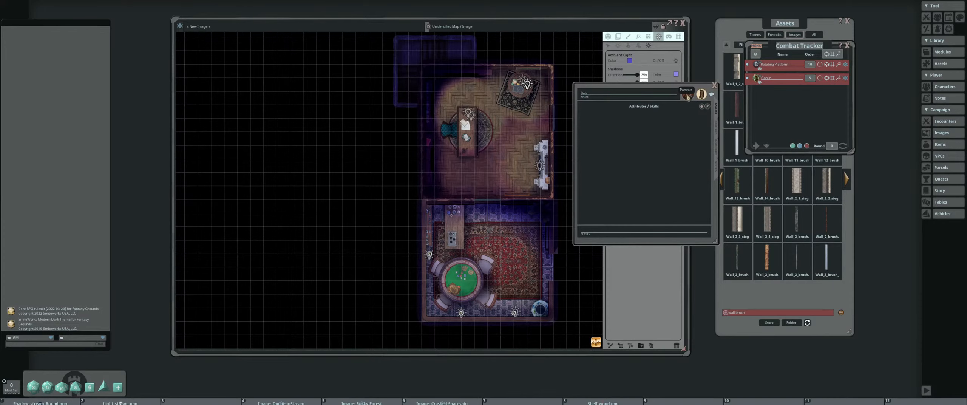
left_click_drag(688, 96, 774, 110)
left_click(714, 86)
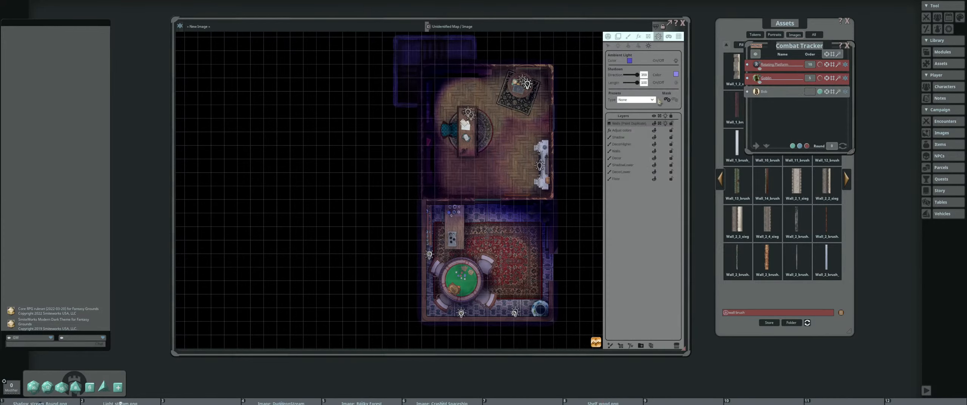
Rearrange the Assets window and the Combat Tracker so the tracker stays fully visible beside the map
scroll(519, 140, "down", 1)
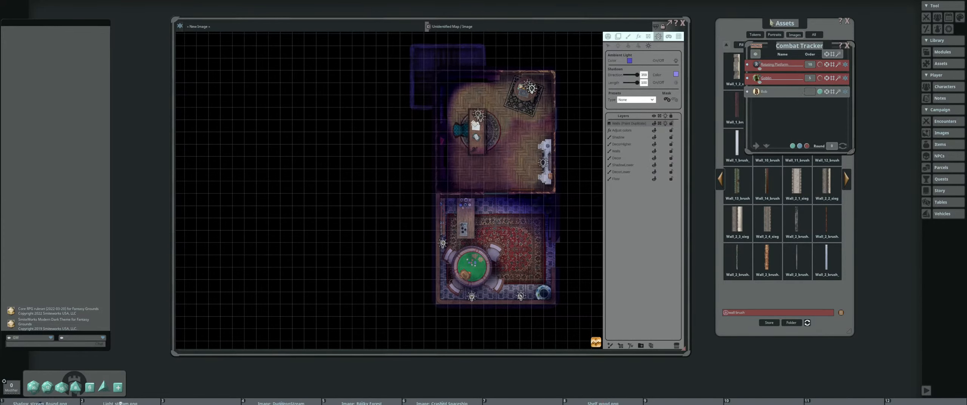
left_click_drag(770, 23, 845, 35)
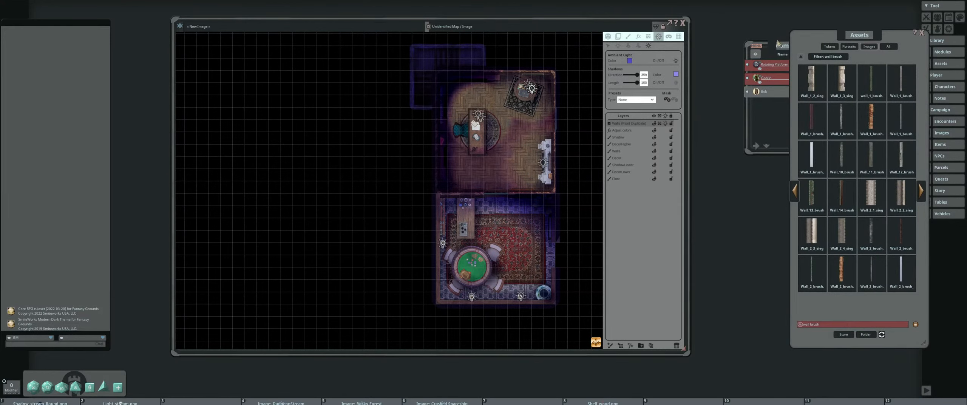
left_click_drag(777, 43, 747, 34)
scroll(511, 194, "up", 1)
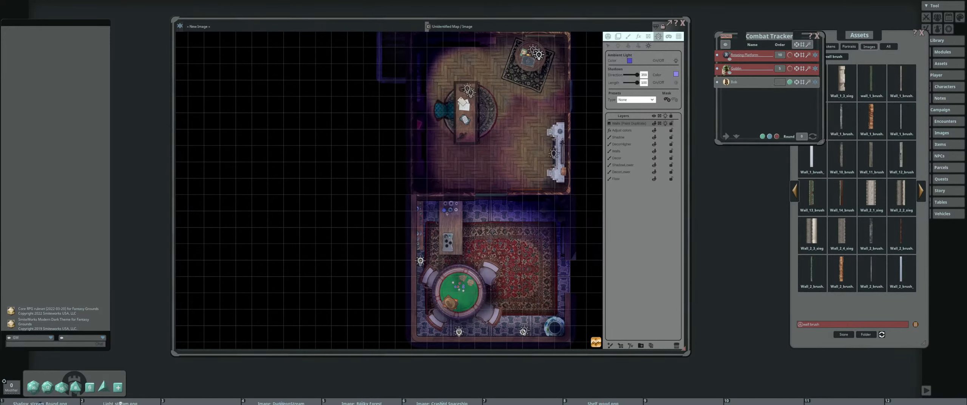
scroll(504, 186, "down", 3)
left_click_drag(516, 175, 486, 158)
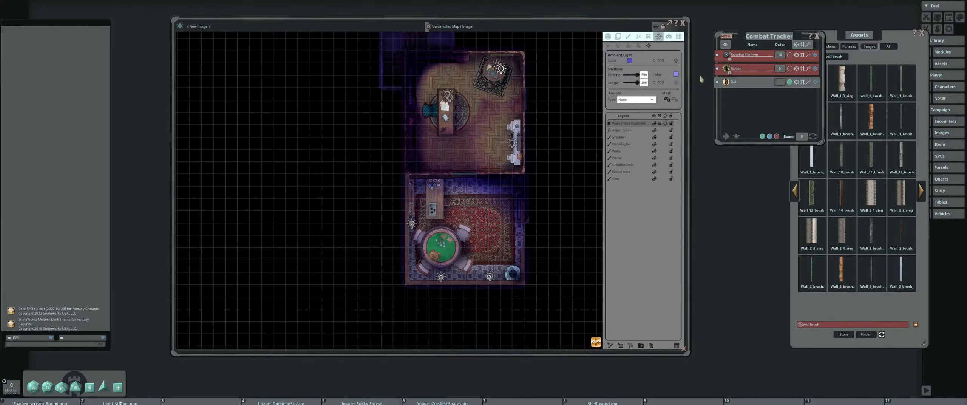
Switch the map to play mode and place the Goblin token on the lower room's east wall
left_click(607, 36)
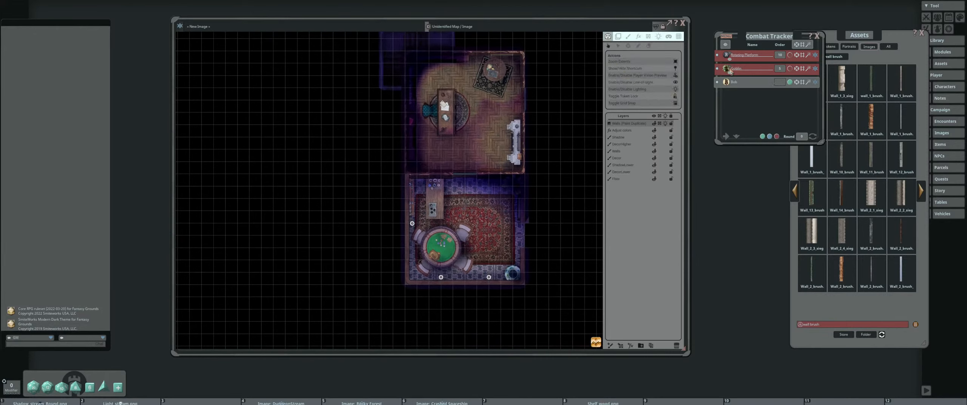
left_click_drag(727, 70, 518, 240)
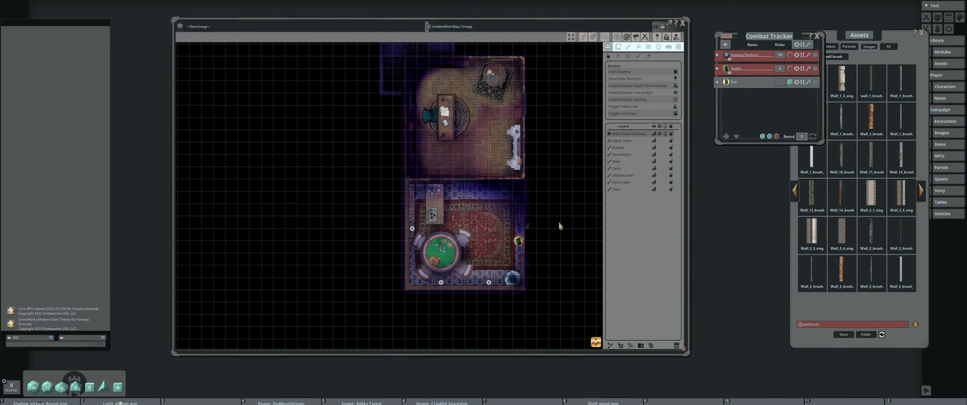
scroll(559, 223, "up", 6)
scroll(540, 224, "down", 5)
left_click_drag(532, 181, 493, 213)
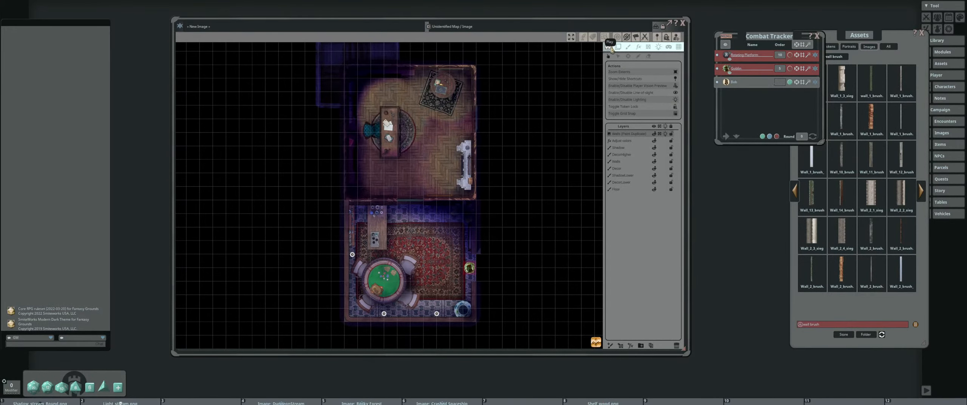
scroll(457, 164, "up", 2)
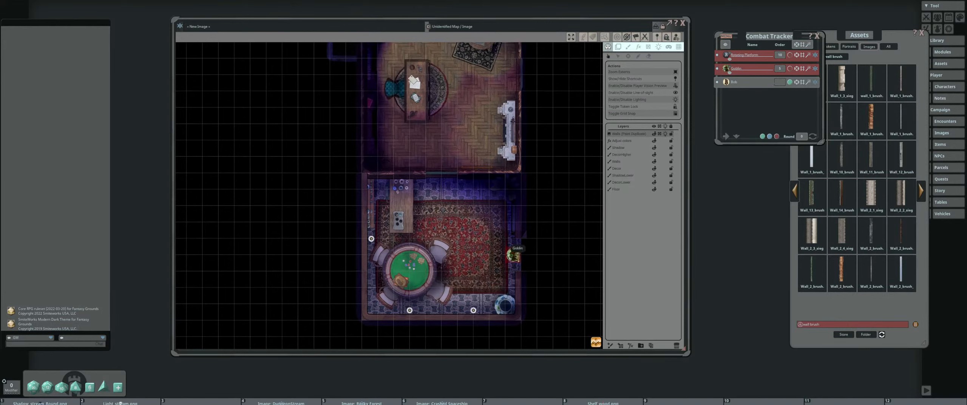
Move the Goblin token into the lower room and across to the carpet's upper edge near the long table
left_click(515, 256)
key("Left")
key("Left")
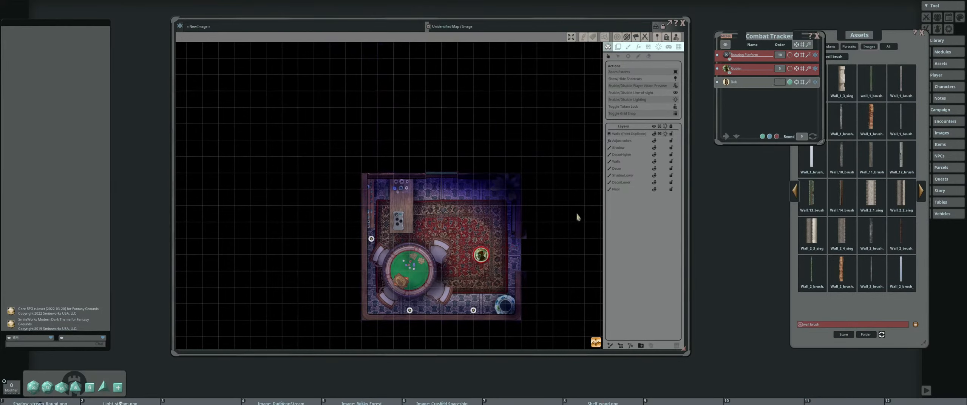
key("Up")
key("Up")
key("Left")
key("Left")
key("Left")
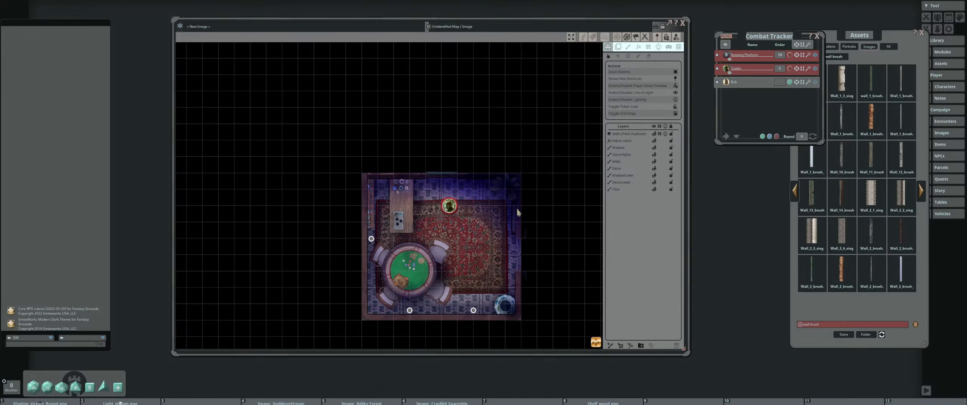
Walk the Goblin token east and back along the carpet's upper edge and up to the door between the rooms
scroll(458, 199, "up", 2)
key("Right")
key("Right")
key("Right")
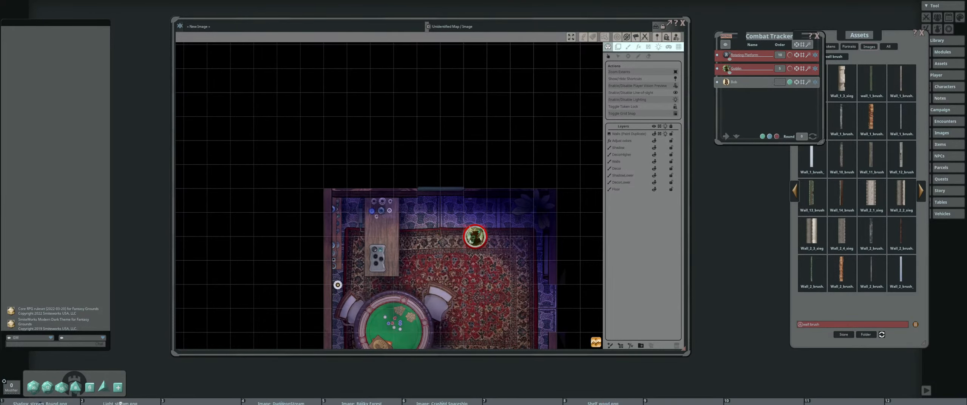
scroll(488, 226, "down", 2)
key("Left")
key("Left")
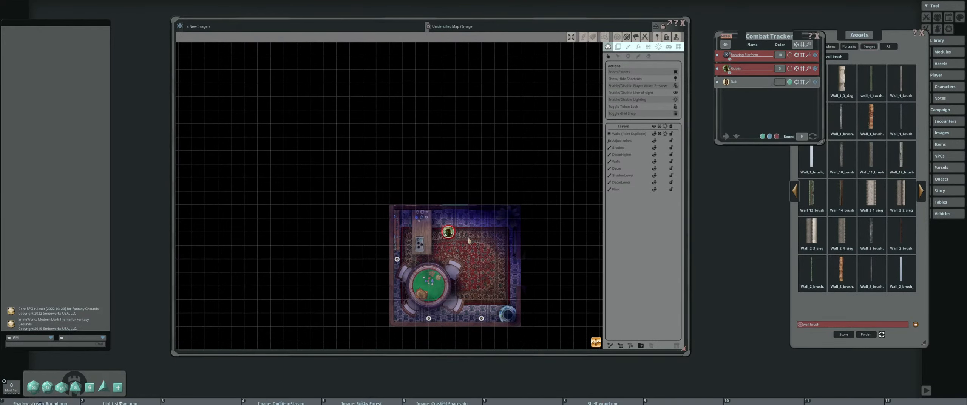
left_click_drag(468, 239, 463, 220)
key("Down")
key("Up")
key("Up")
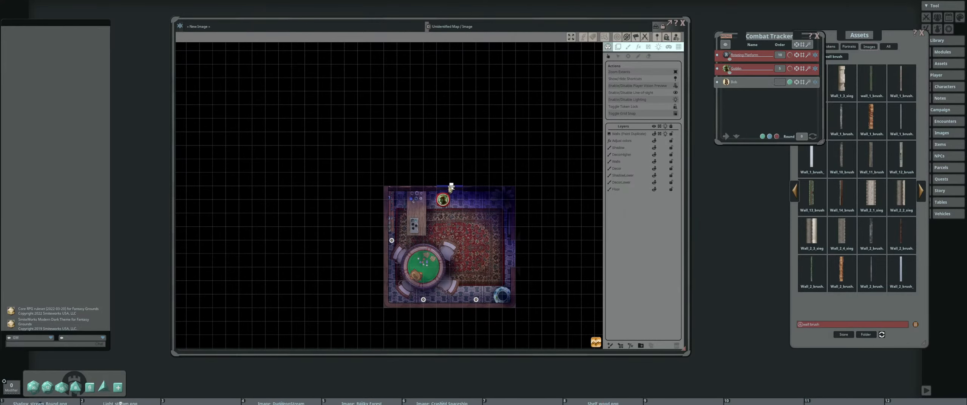
Open the door between the two rooms and move the Goblin token through it to the upper room's desk
double_click(451, 187)
key("Up")
key("Up")
key("Up")
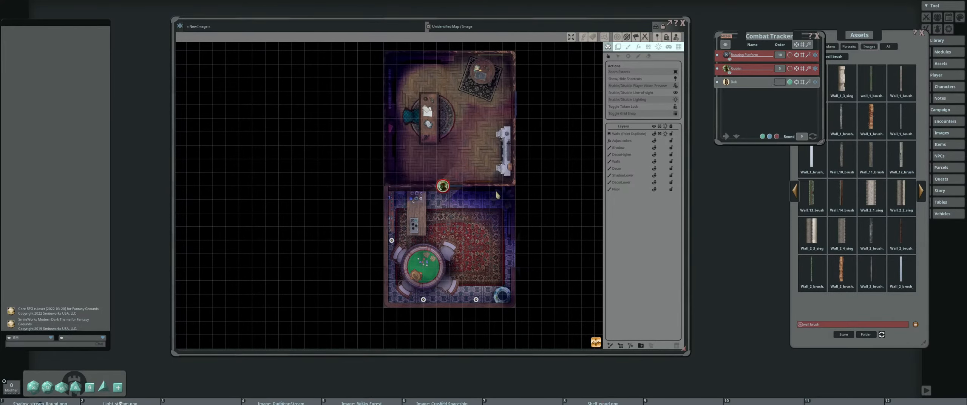
left_click_drag(470, 133, 457, 225)
scroll(457, 225, "up", 3)
key("Up")
key("Up")
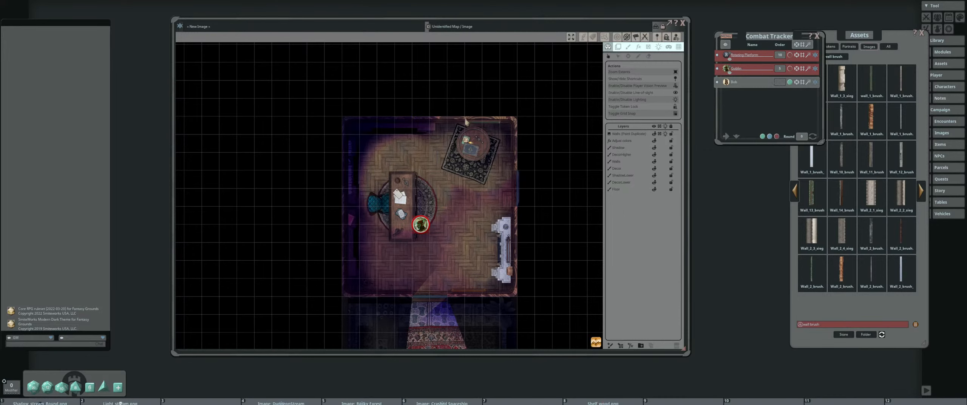
Move the Goblin token to the upper room's north wall and open the door to the staircase beyond
scroll(403, 128, "up", 5)
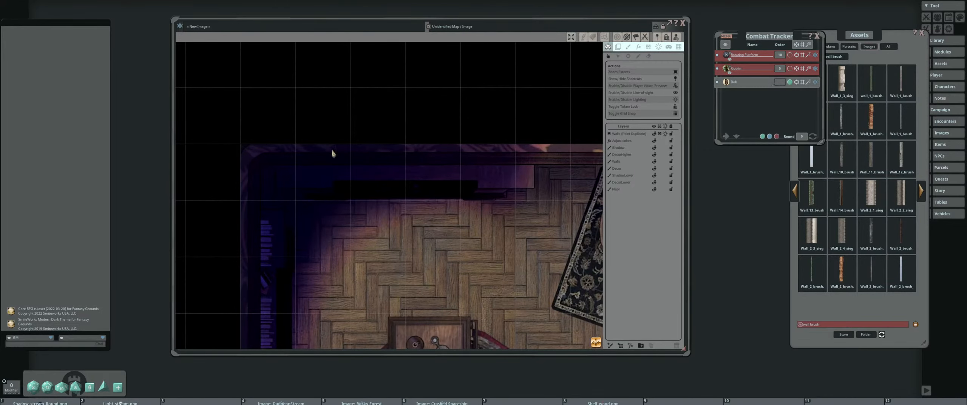
scroll(332, 153, "down", 6)
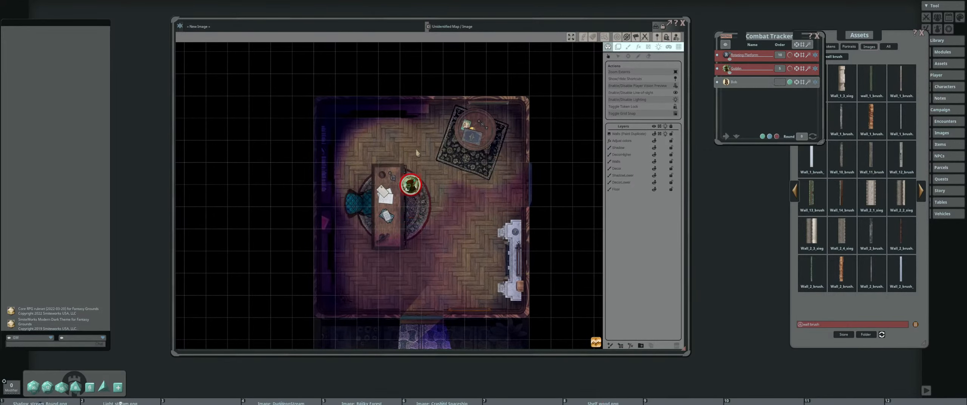
mouse_move(414, 182)
left_mouse_down()
mouse_move(431, 182)
mouse_move(387, 183)
mouse_move(389, 160)
mouse_move(419, 159)
mouse_move(383, 136)
mouse_move(393, 168)
left_mouse_up()
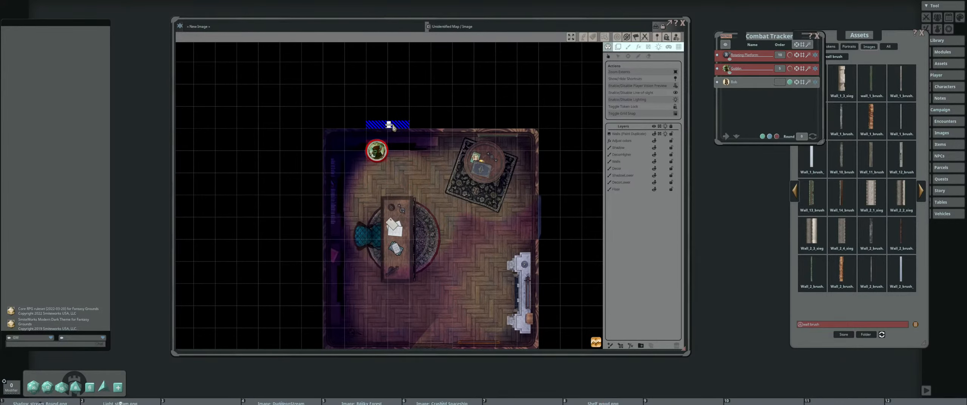
left_click(389, 126)
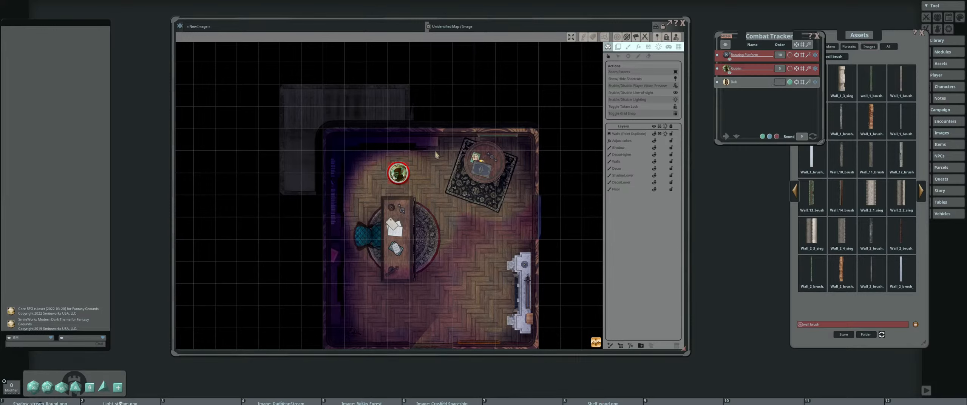
scroll(372, 164, "up", 2)
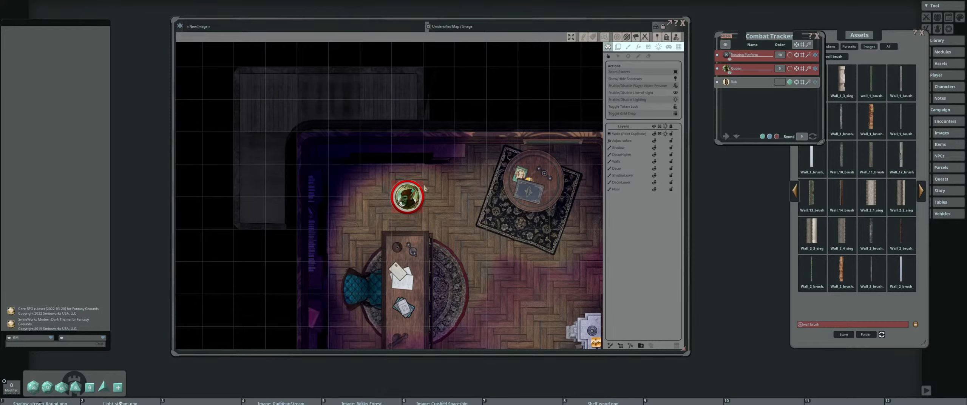
scroll(424, 188, "down", 3)
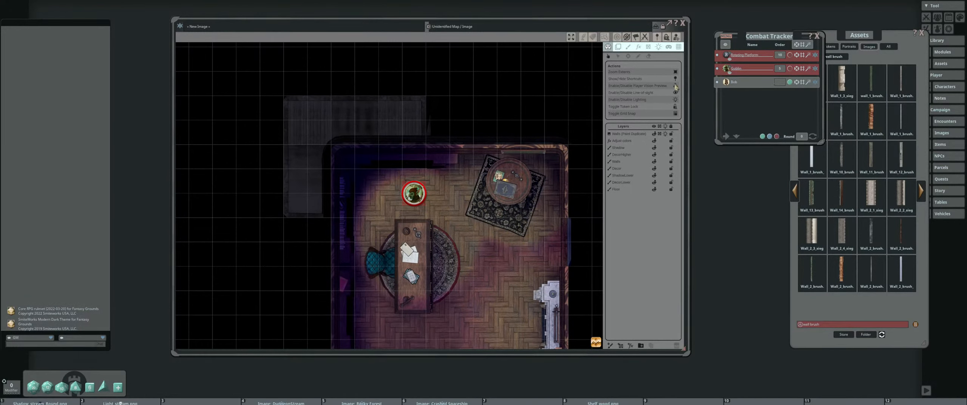
Turn off the map's player vision preview, line of sight and lighting
left_click(675, 86)
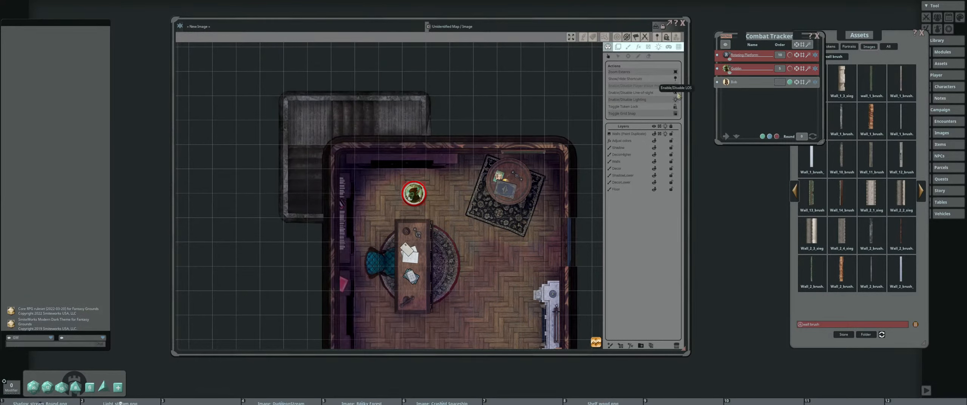
left_click(676, 93)
scroll(486, 217, "down", 3)
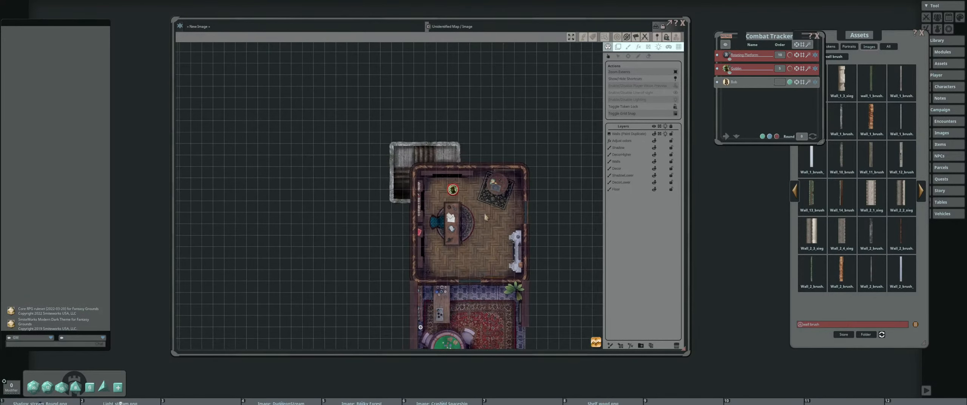
Delete the Goblin token from the upper room and bring the whole map into view
left_click_drag(486, 217, 398, 189)
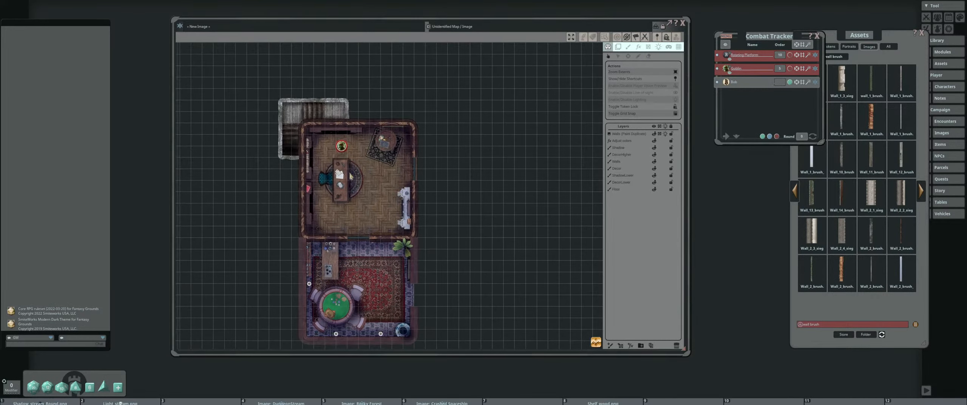
scroll(349, 171, "up", 1)
right_click(335, 143)
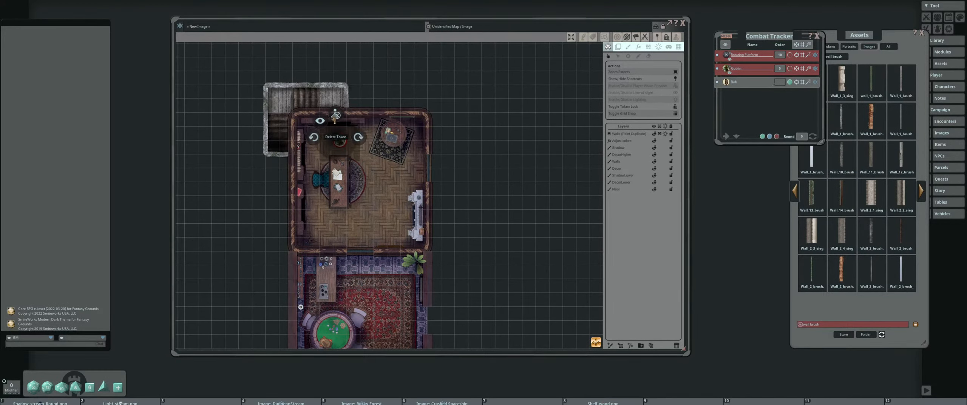
left_click(335, 114)
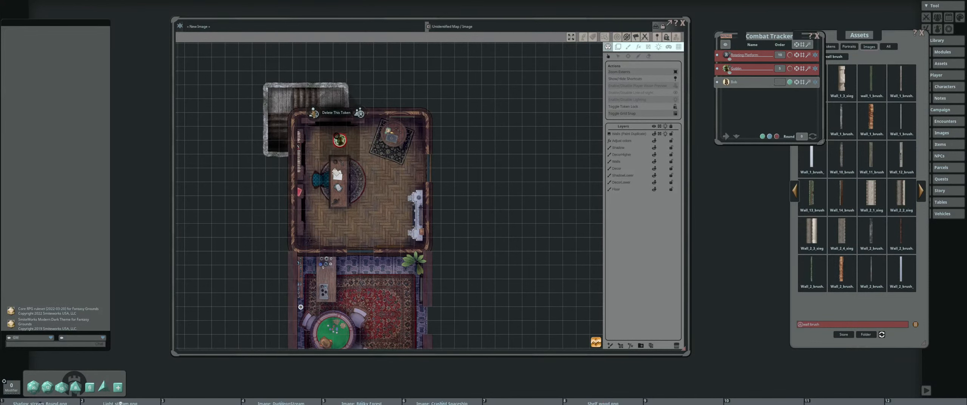
left_click(314, 114)
scroll(328, 168, "down", 3)
left_click_drag(328, 181, 344, 157)
scroll(343, 157, "up", 3)
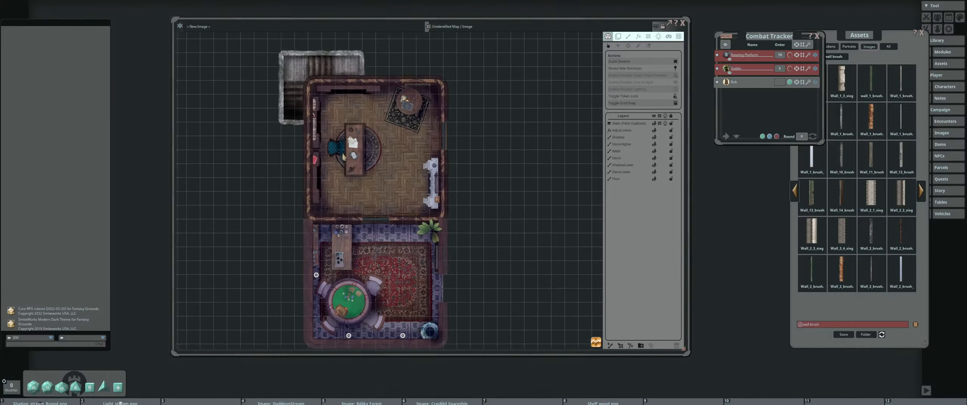
Close the Combat Tracker and reposition the Assets window beside the map with the upper room in view
scroll(342, 158, "up", 2)
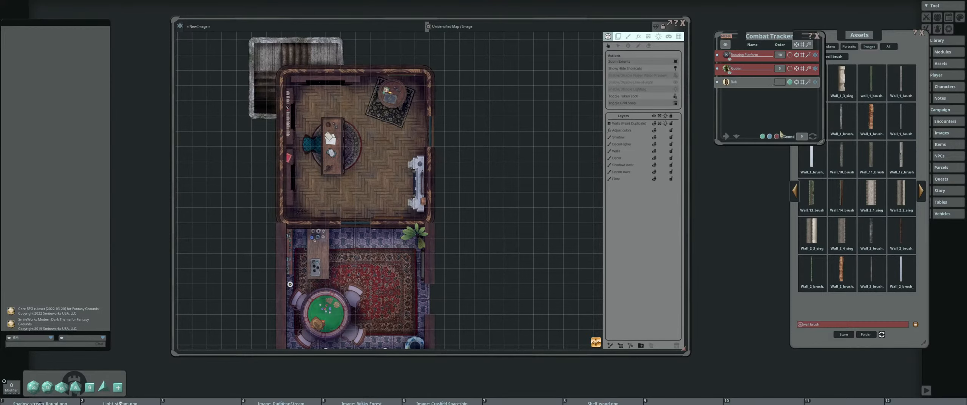
scroll(423, 185, "up", 3)
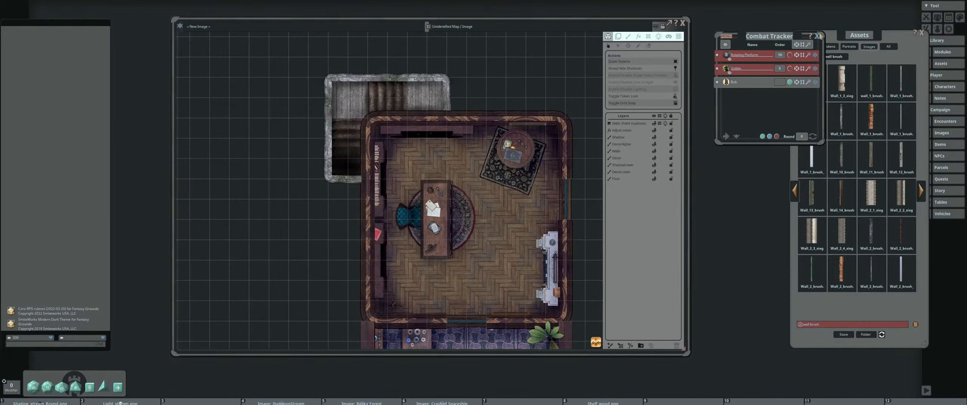
left_click(818, 36)
left_click_drag(845, 36, 792, 25)
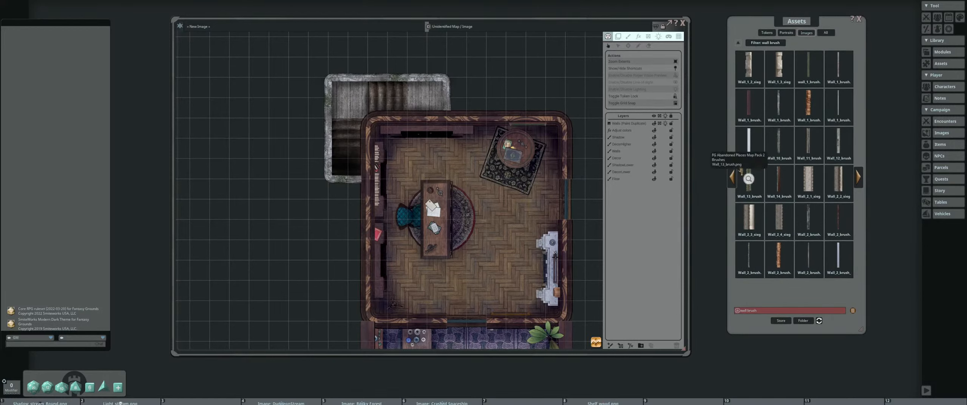
Filter the image assets by "book" and browse the result pages for a bookshelf
left_click(779, 309)
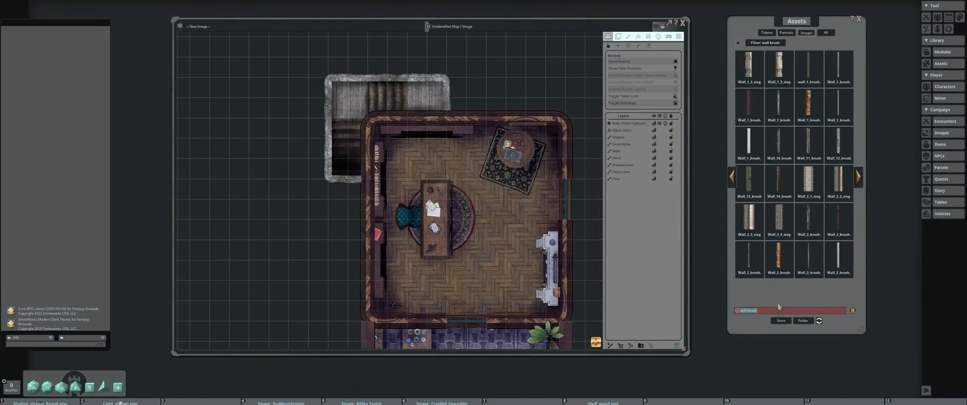
type("book")
key("Return")
left_click(858, 178)
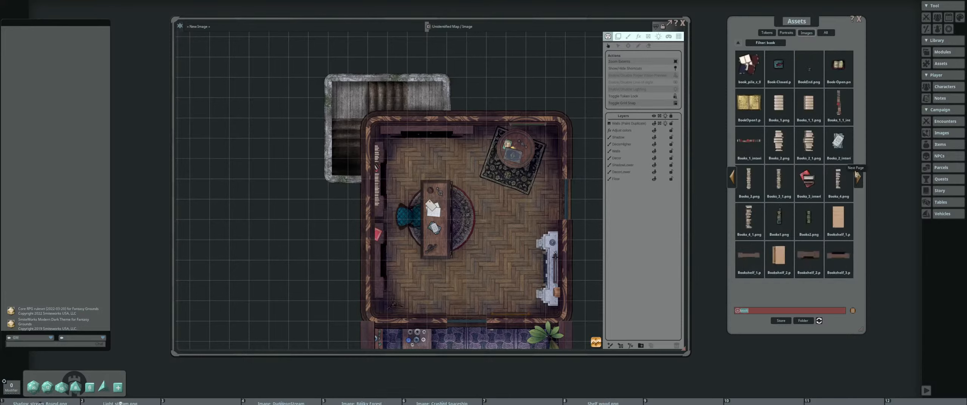
left_click(858, 177)
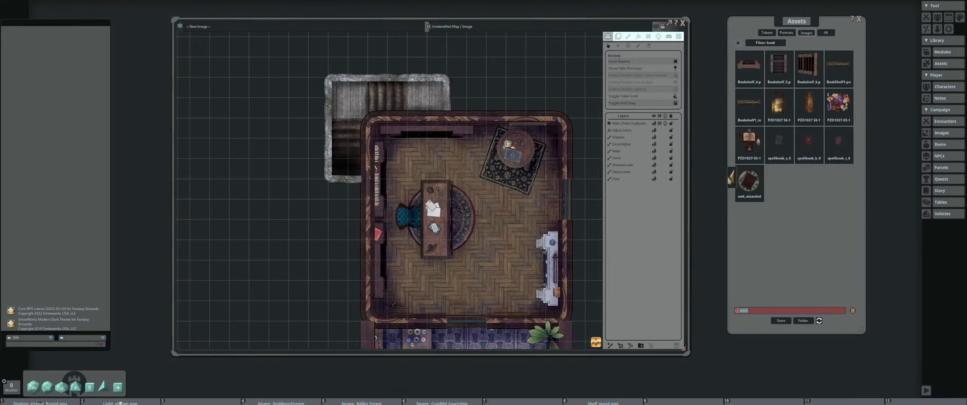
left_click(731, 178)
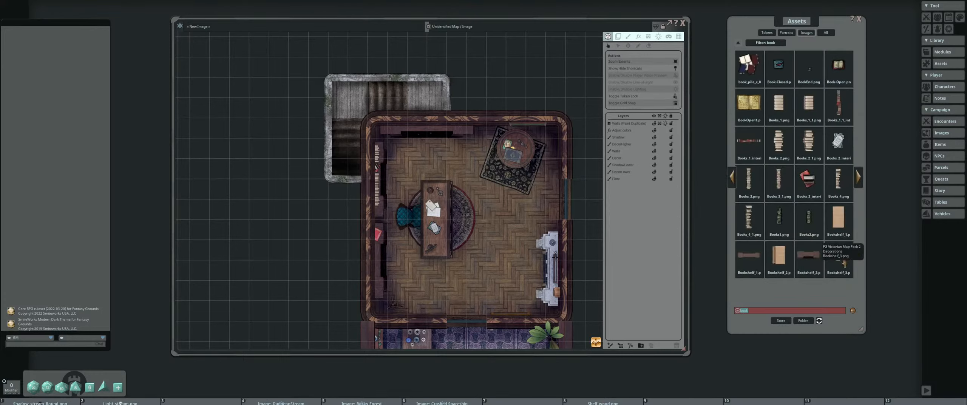
left_click(839, 255)
left_click(544, 130)
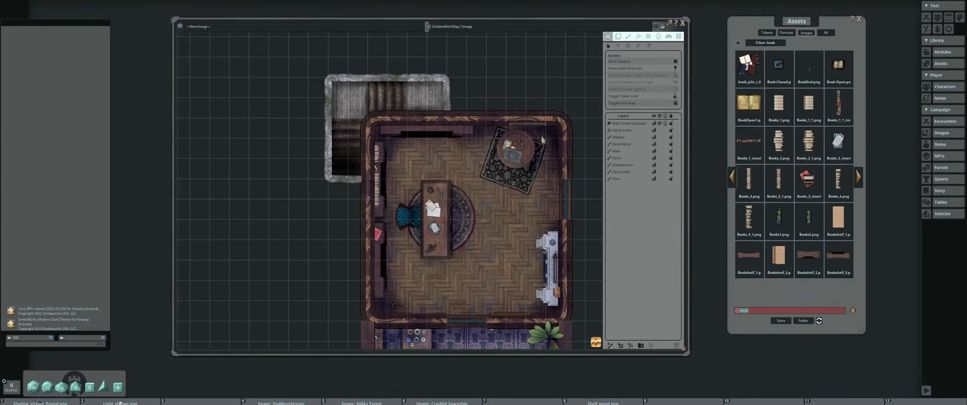
Select the Decor layer and briefly hide and show it to check which furniture it holds
scroll(437, 120, "up", 2)
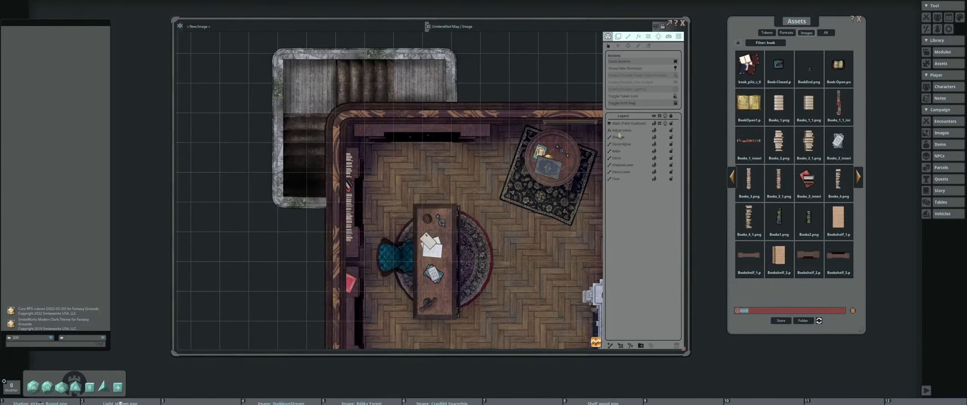
left_click(632, 159)
left_click(654, 158)
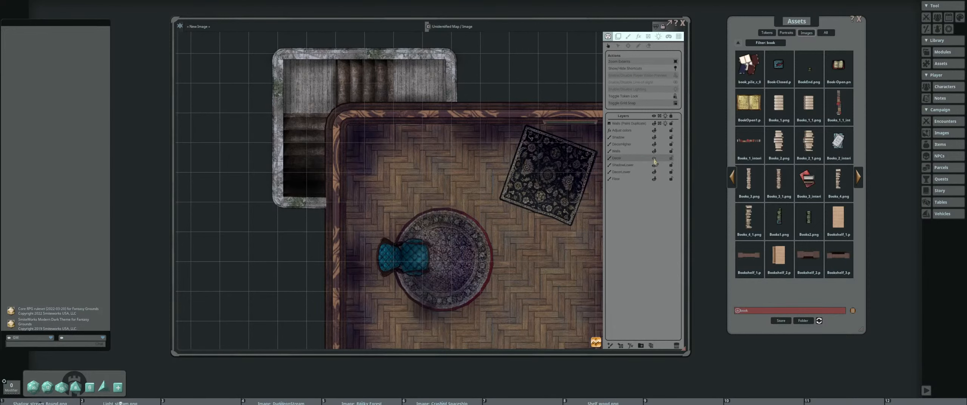
left_click(654, 159)
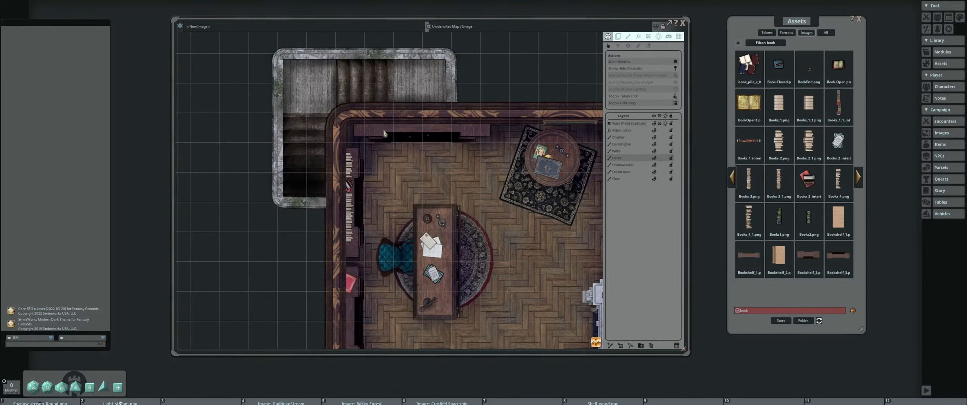
Erase the bookshelf along the upper room's north wall from the Decor layer, using a smaller eraser brush
scroll(385, 134, "up", 1)
scroll(472, 141, "up", 1)
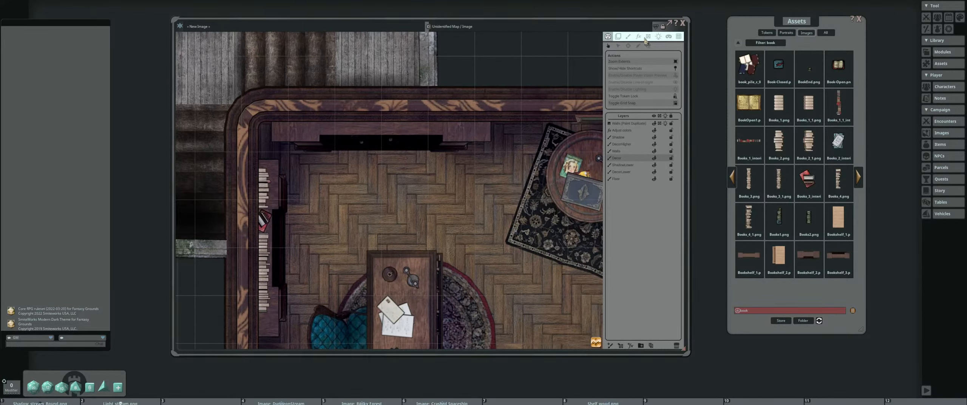
left_click(628, 37)
scroll(368, 136, "up", 5)
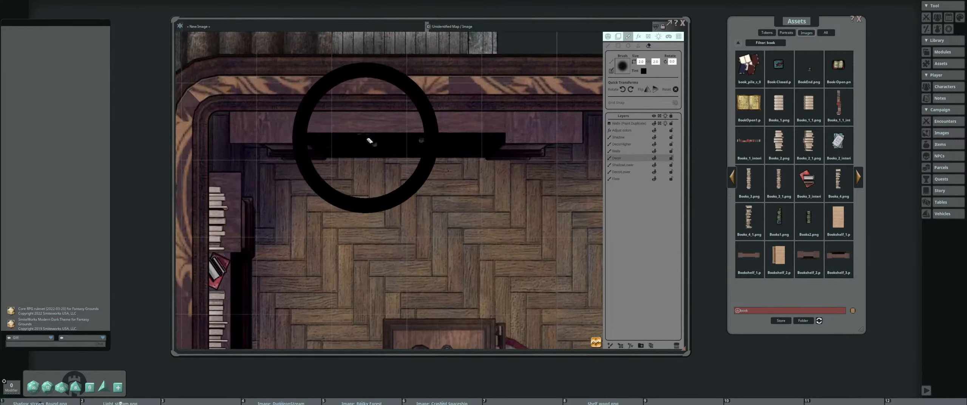
scroll(393, 140, "down", 7)
scroll(423, 164, "down", 4)
left_click_drag(465, 185, 471, 162)
scroll(473, 164, "up", 1)
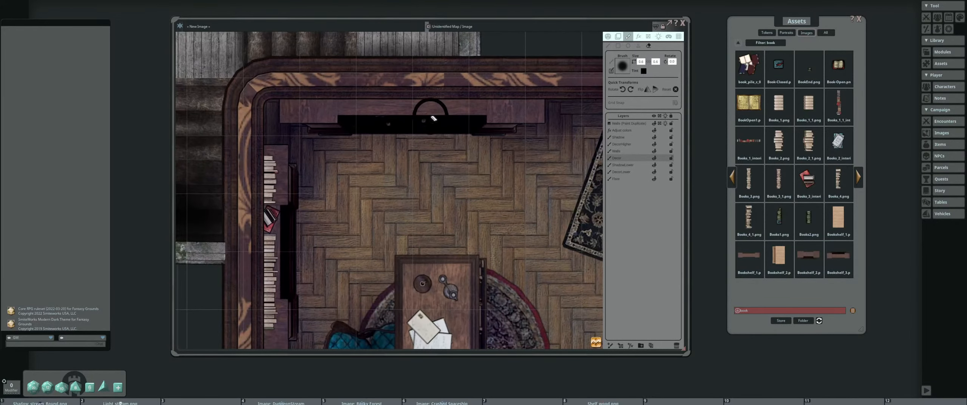
left_click(406, 116)
scroll(465, 148, "down", 5)
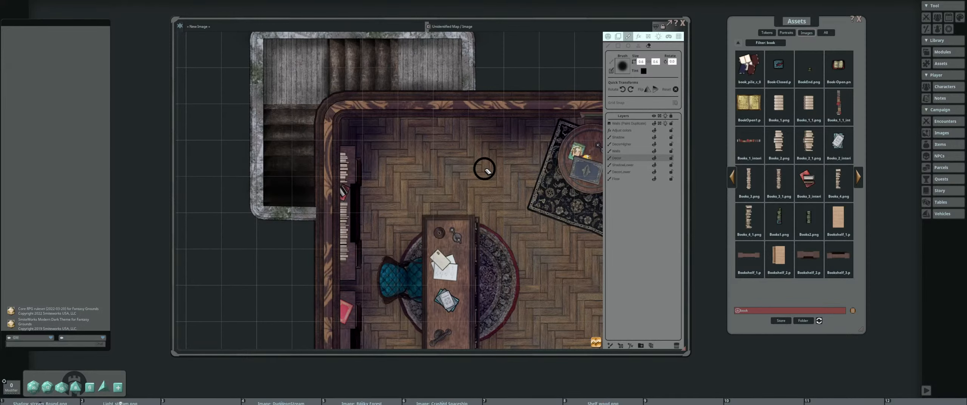
Place a bookshelf image at the upper room's north wall and turn its front toward the room
scroll(472, 154, "down", 2)
scroll(478, 179, "up", 1)
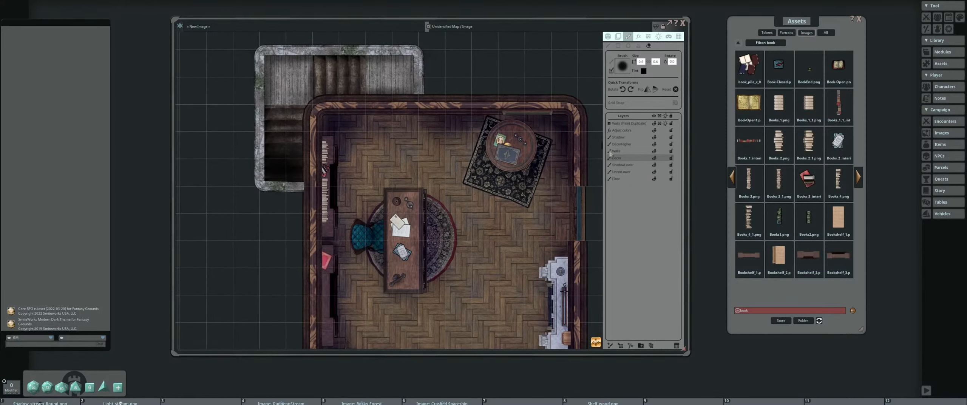
scroll(491, 185, "down", 2)
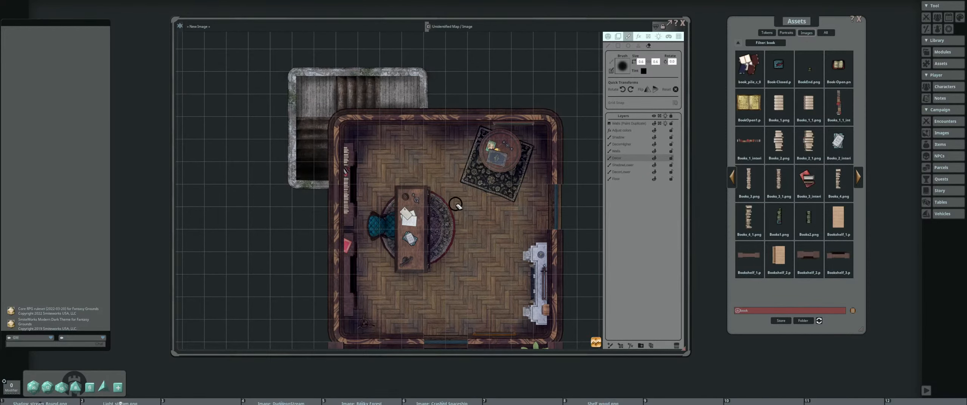
scroll(455, 205, "down", 1)
left_click_drag(456, 205, 449, 195)
scroll(475, 208, "up", 1)
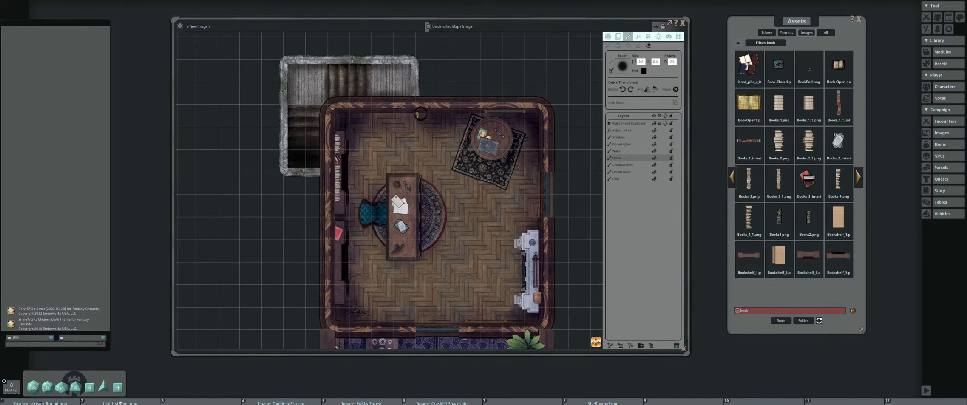
left_click_drag(421, 113, 421, 114)
left_click(649, 89)
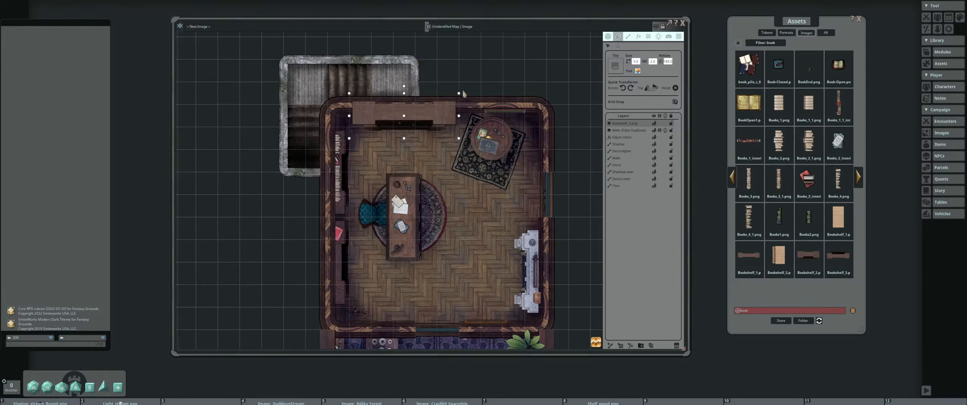
scroll(392, 92, "up", 2)
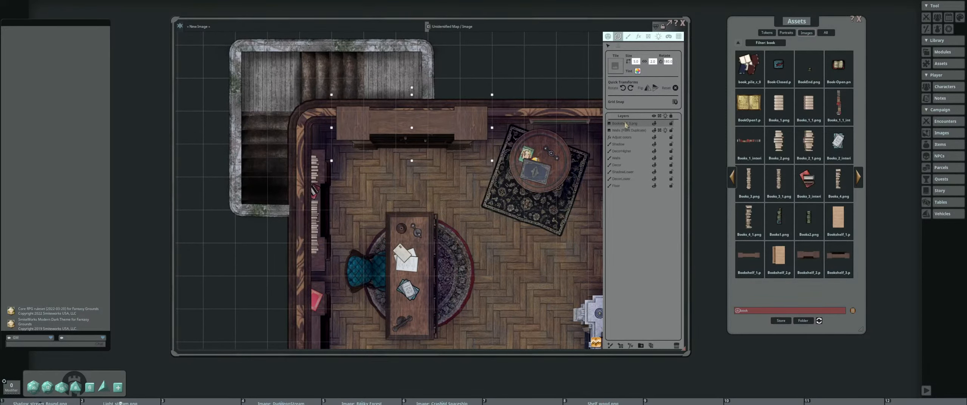
Move the new bookshelf's layer between the Walls and Decor layers, keeping the bookshelf against the north wall
left_click_drag(626, 125, 627, 158)
scroll(486, 137, "down", 2)
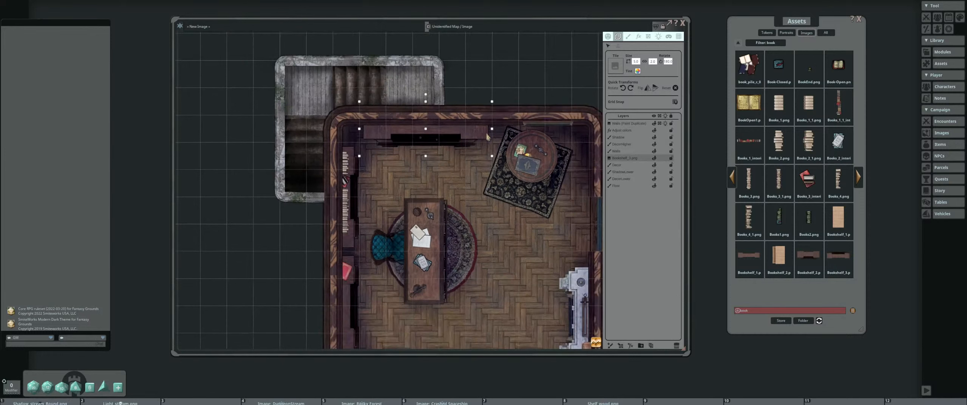
scroll(487, 137, "up", 1)
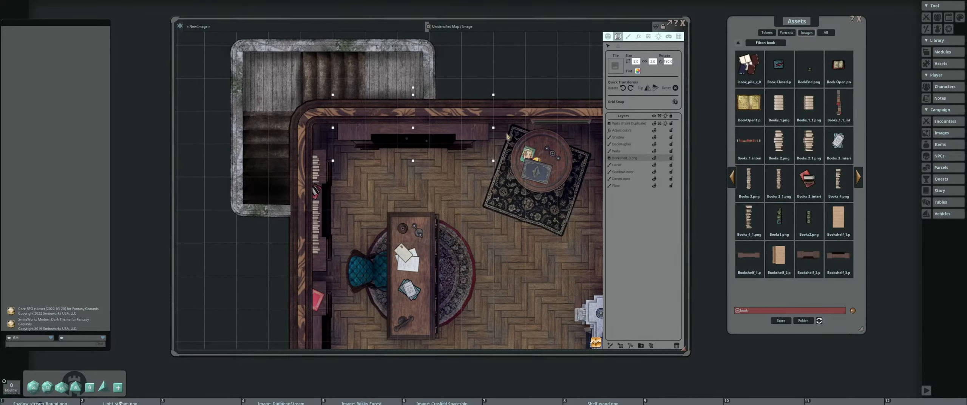
scroll(431, 106, "up", 1)
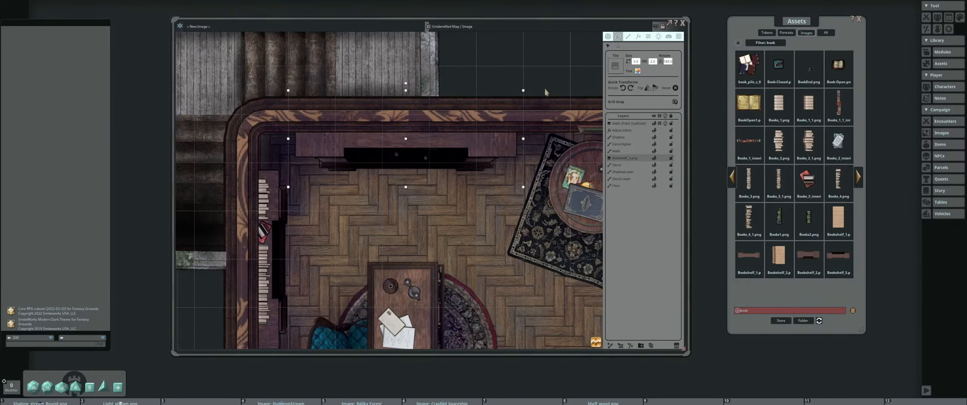
scroll(521, 150, "down", 2)
scroll(491, 140, "up", 1)
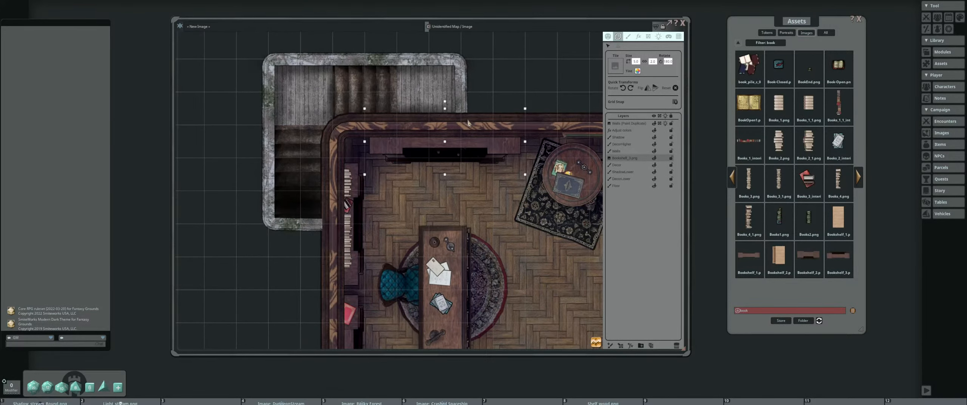
scroll(468, 127, "up", 2)
left_click_drag(433, 149, 436, 150)
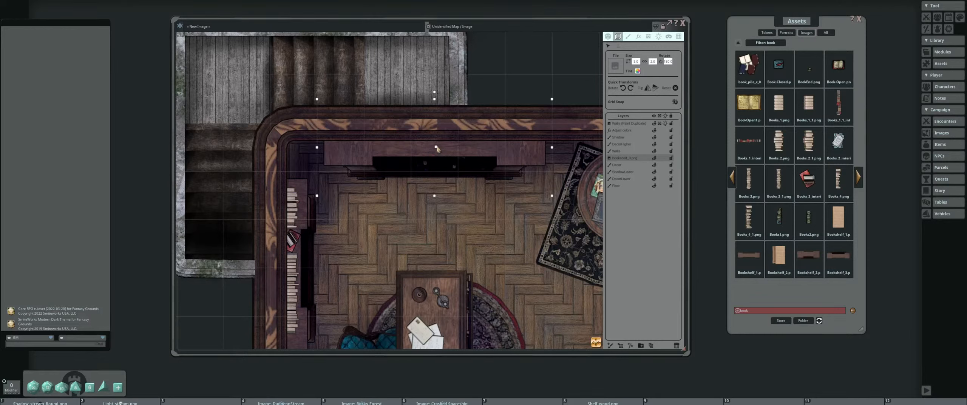
Try rotating the bookshelf slightly about its centre and undo the rotation
key("ctrl")
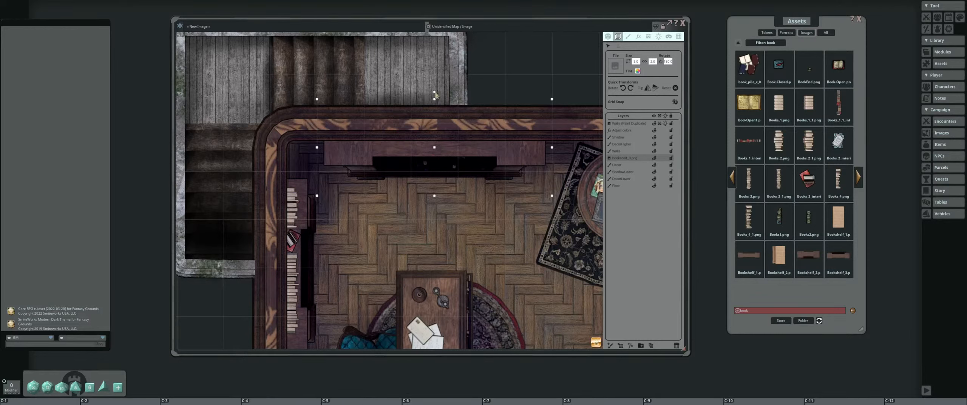
left_click_drag(435, 95, 428, 151)
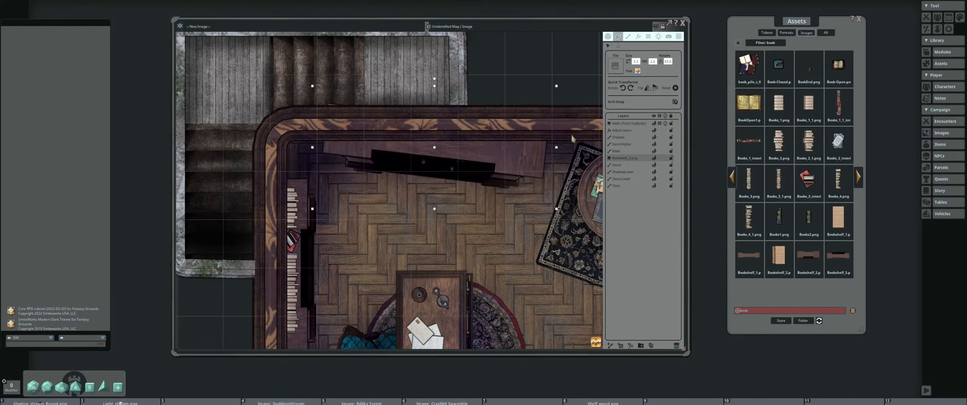
key("ctrl+z")
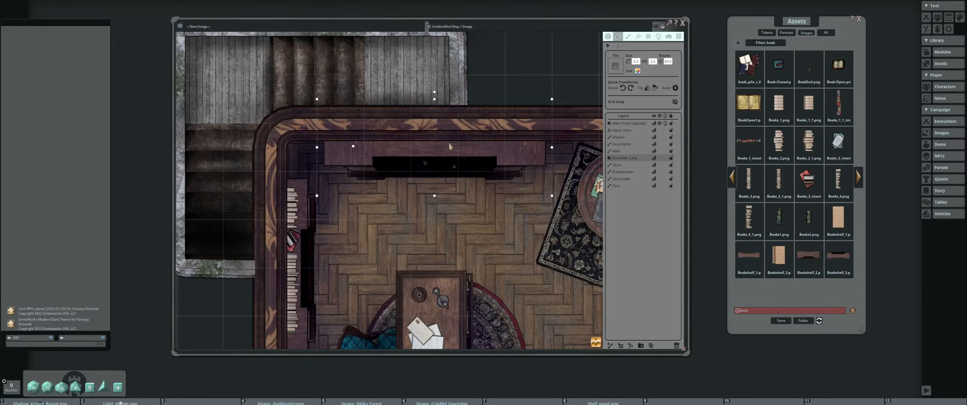
Swing the bookshelf into the room around a pivot near its west end, then return it to the north wall
scroll(450, 147, "down", 1)
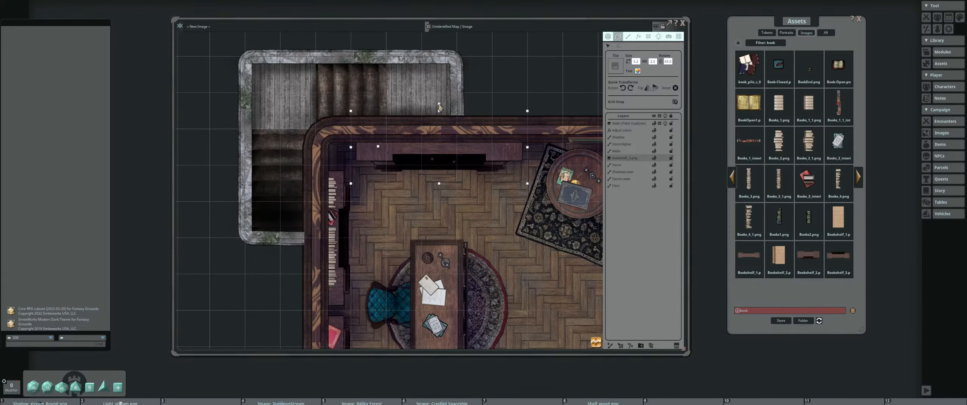
key("ctrl")
left_click_drag(441, 108, 446, 153)
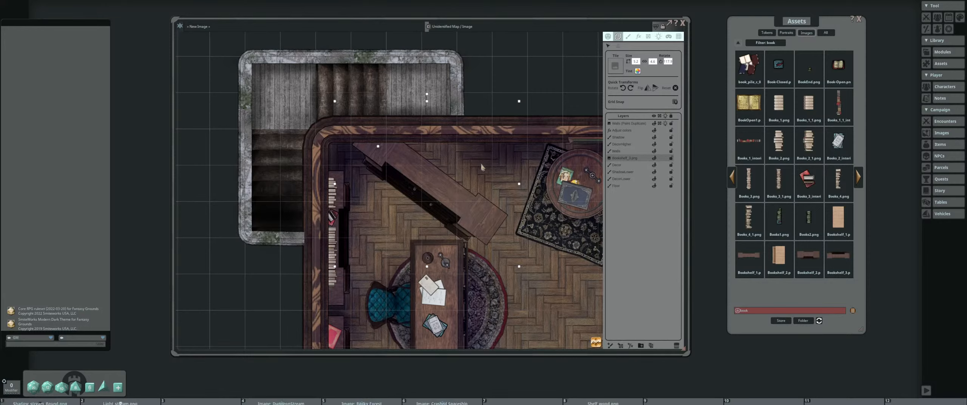
key("ctrl")
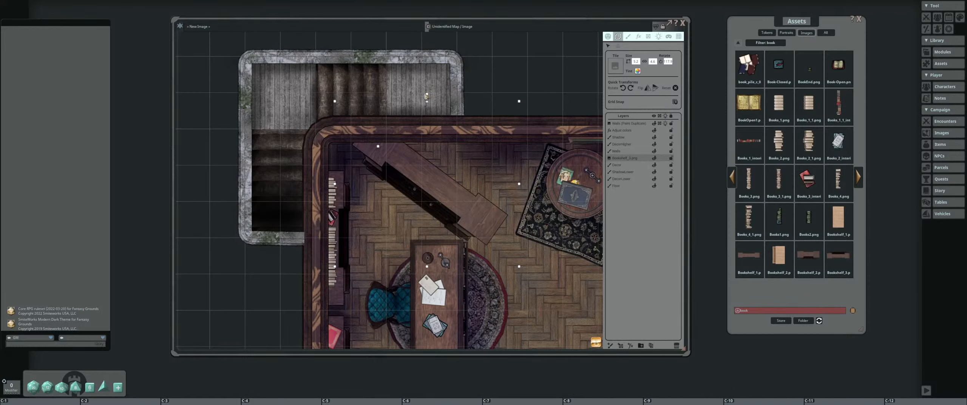
left_click_drag(426, 95, 388, 85)
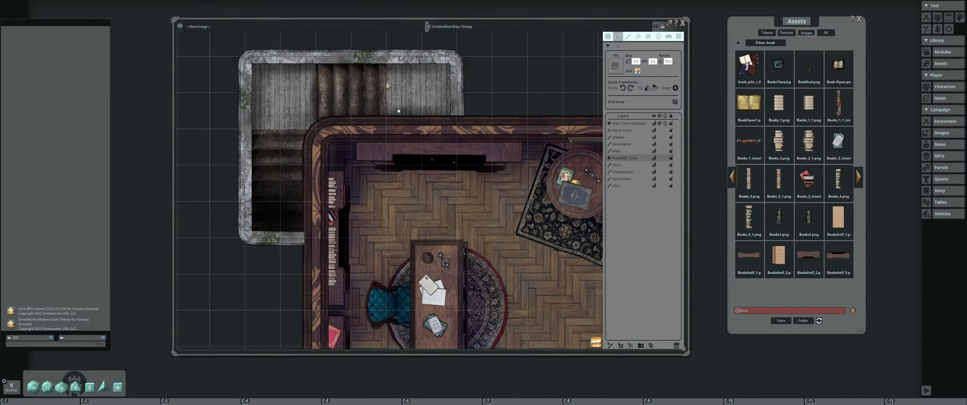
Set the bookshelf's width to 4.0 so it scales down proportionally along the north wall
scroll(432, 159, "down", 5)
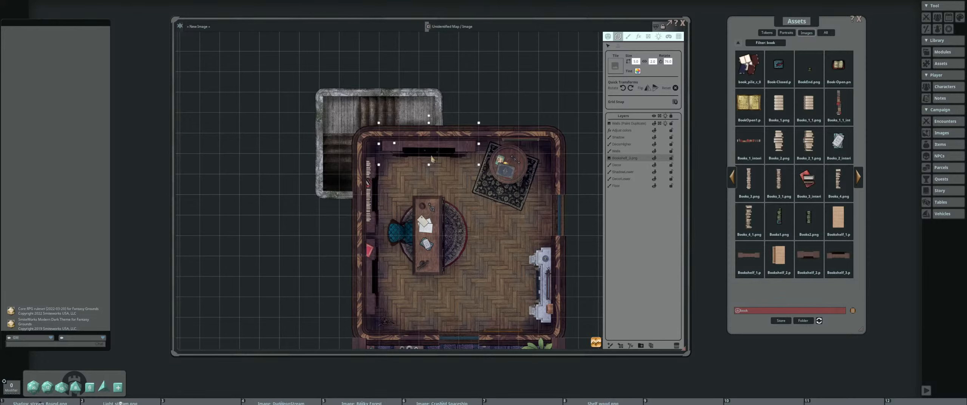
scroll(433, 158, "up", 5)
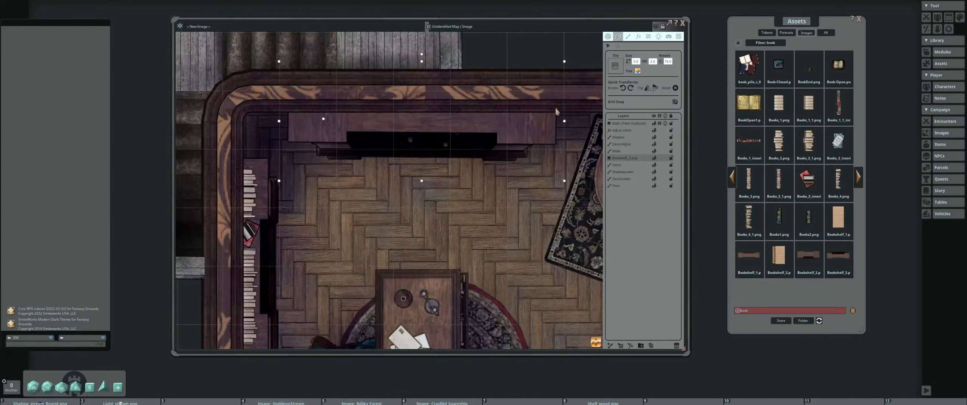
left_click(636, 62)
key("Return")
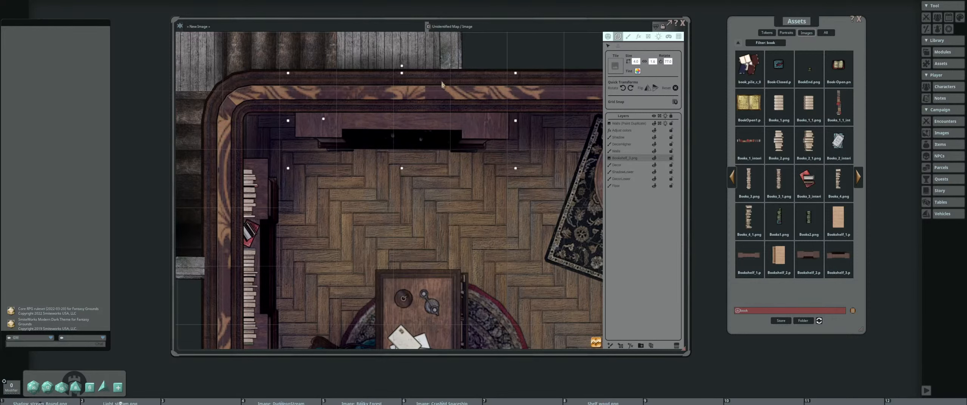
Swing the resized bookshelf diagonally into the room around its west-end pivot to uncover the wall in front of the staircase
scroll(469, 154, "down", 3)
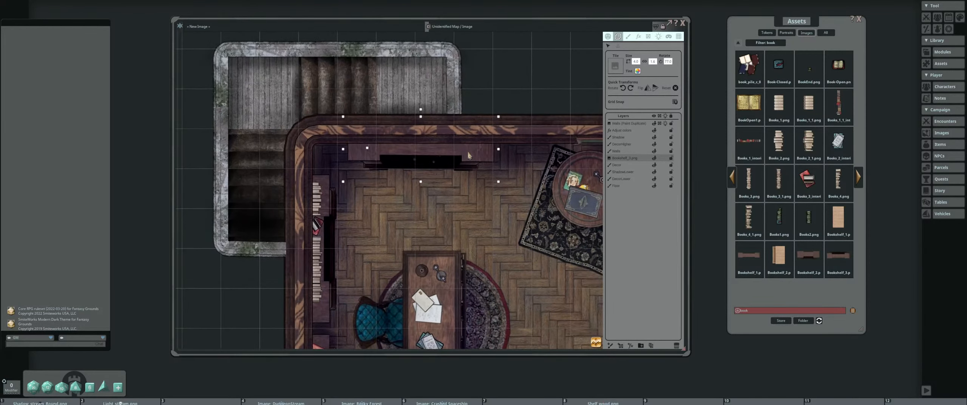
key("ctrl")
key("ctrl")
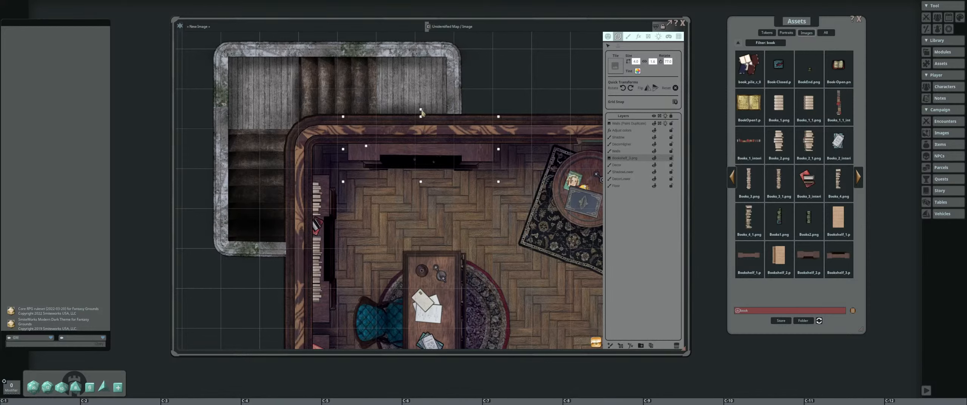
left_click_drag(421, 111, 424, 165)
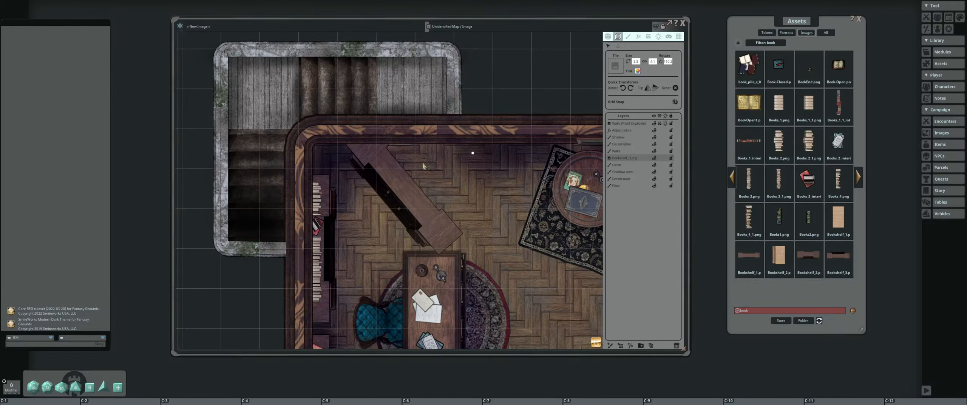
scroll(423, 166, "down", 5)
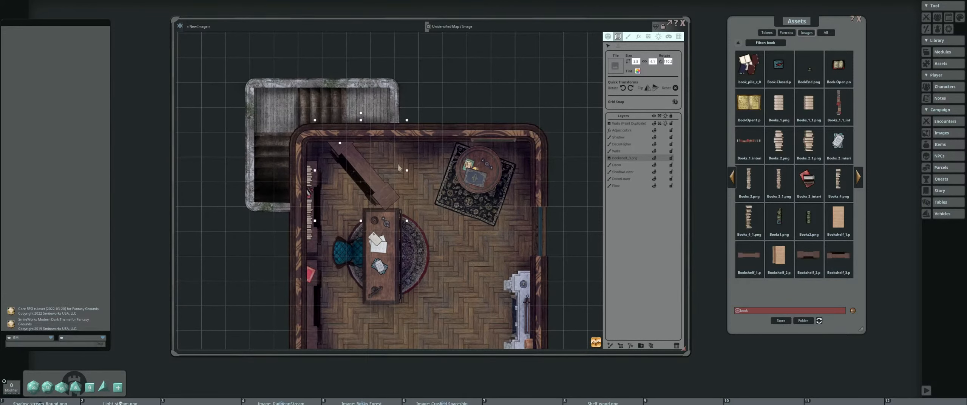
scroll(399, 167, "down", 3)
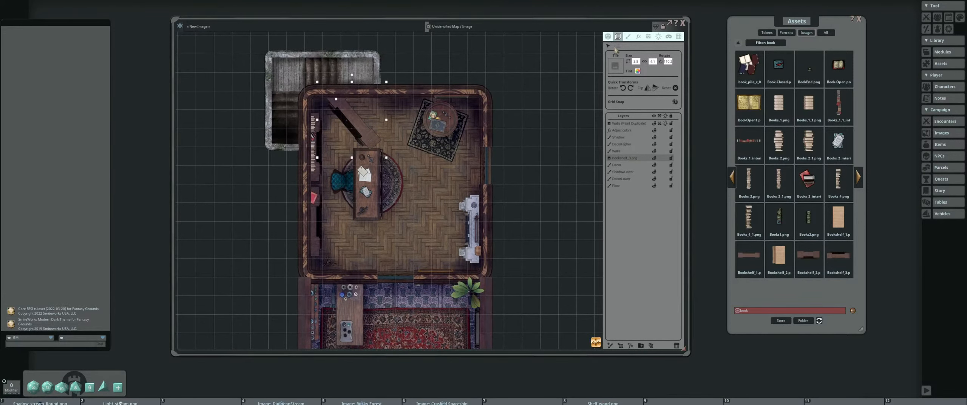
Place the player character's token from the Combat Tracker in the lower room and enable line of sight with lighting
left_click(608, 37)
left_click(926, 18)
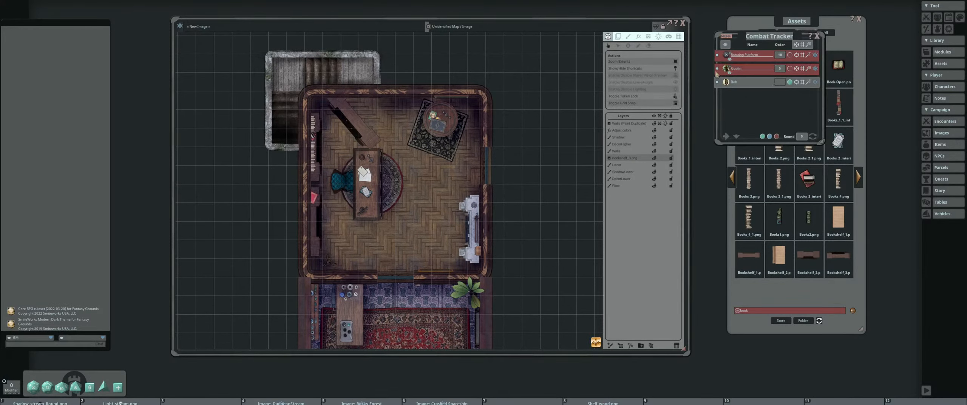
left_click_drag(726, 82, 434, 312)
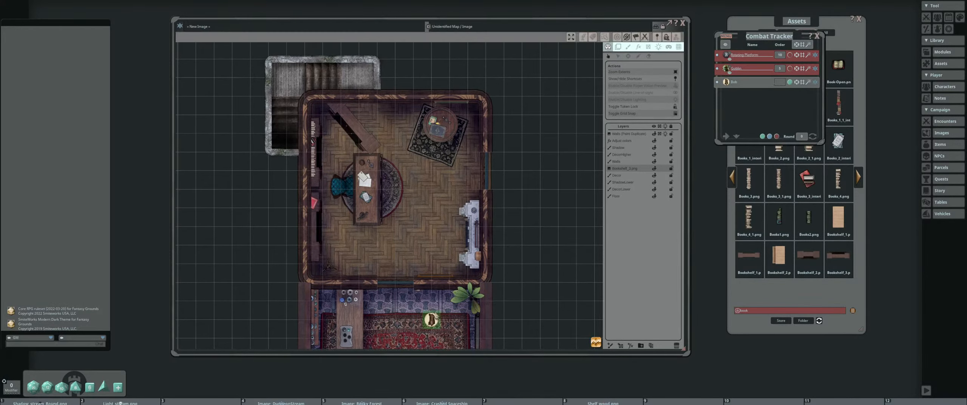
left_click(676, 100)
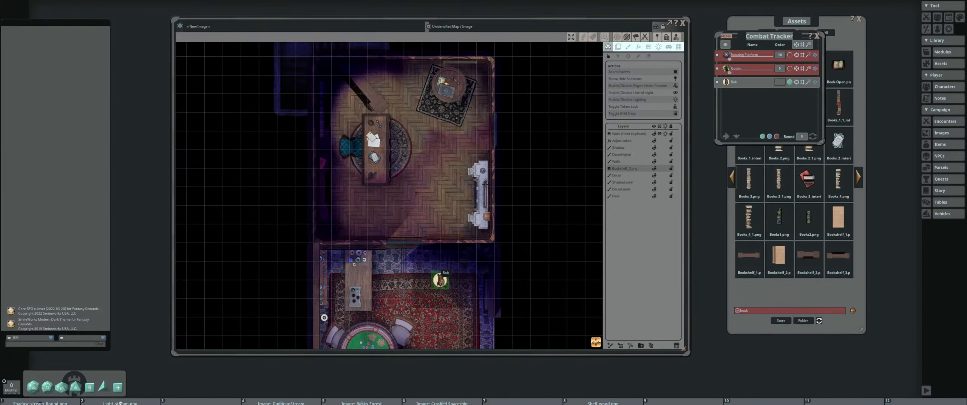
Move the token into the upper room beside the bookshelf, open the staircase door, and leave the player vision preview
left_click_drag(443, 278, 390, 101)
left_click_drag(369, 55, 410, 170)
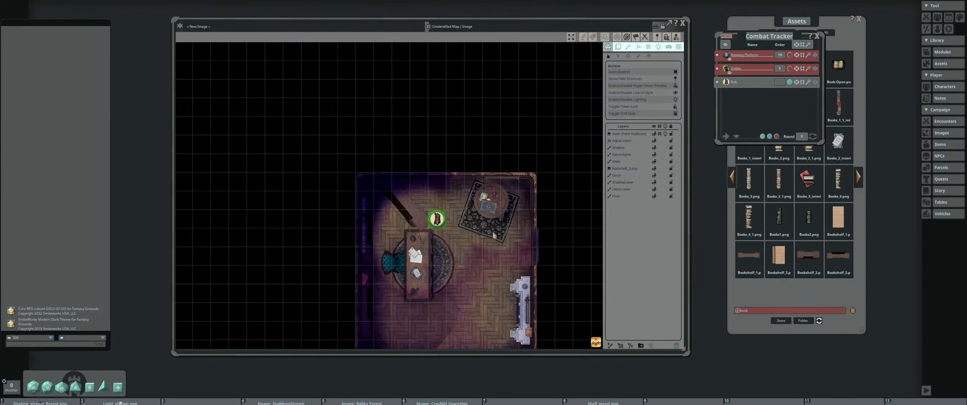
double_click(411, 170)
mouse_move(437, 219)
left_mouse_down()
mouse_move(428, 195)
mouse_move(455, 207)
mouse_move(454, 219)
left_mouse_up()
scroll(416, 186, "up", 2)
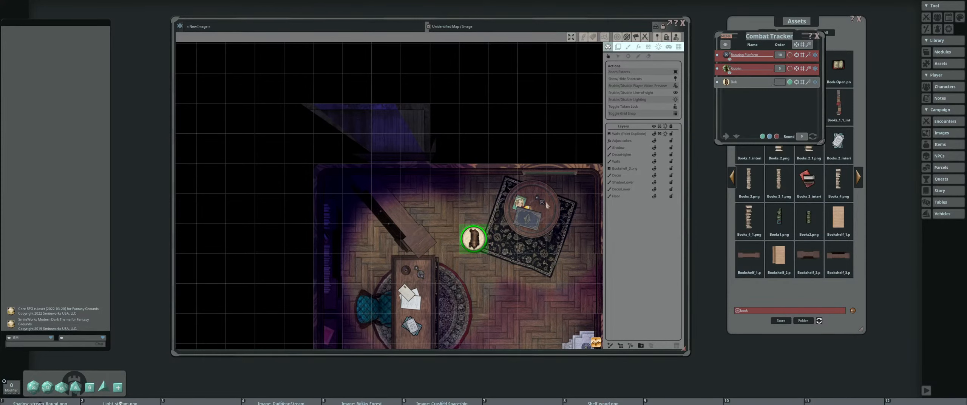
scroll(546, 205, "down", 2)
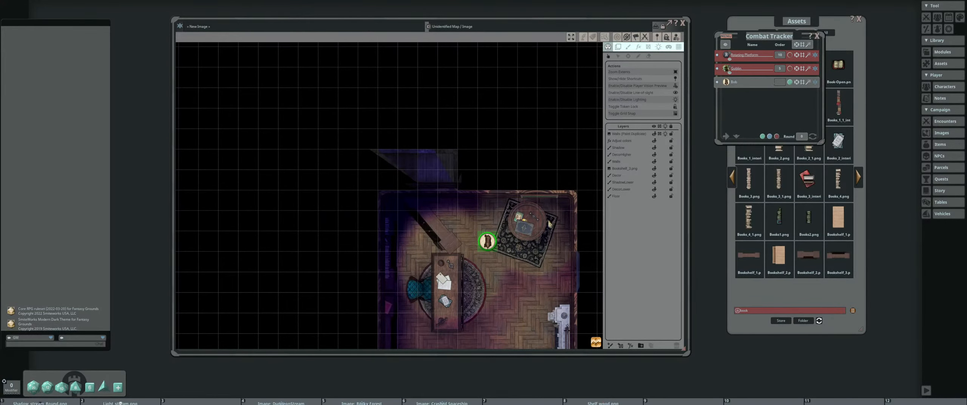
left_click(675, 86)
scroll(456, 209, "up", 3)
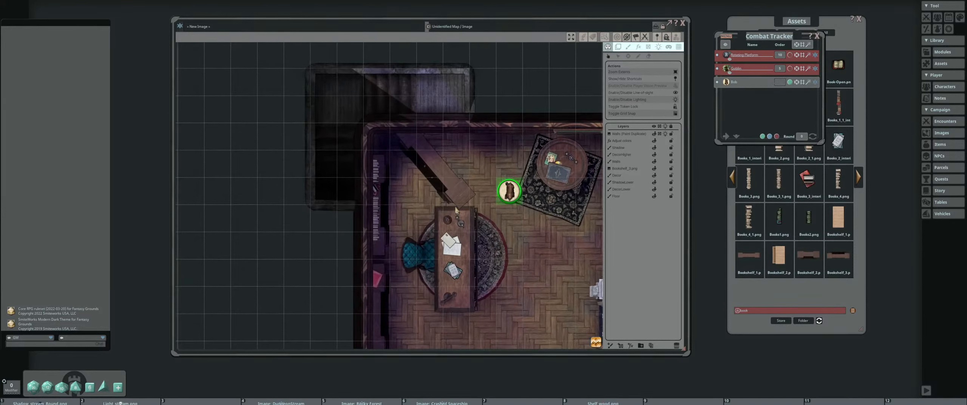
Rotate the bookshelf back parallel to the north wall and shift it west so it covers the staircase door
left_click(618, 48)
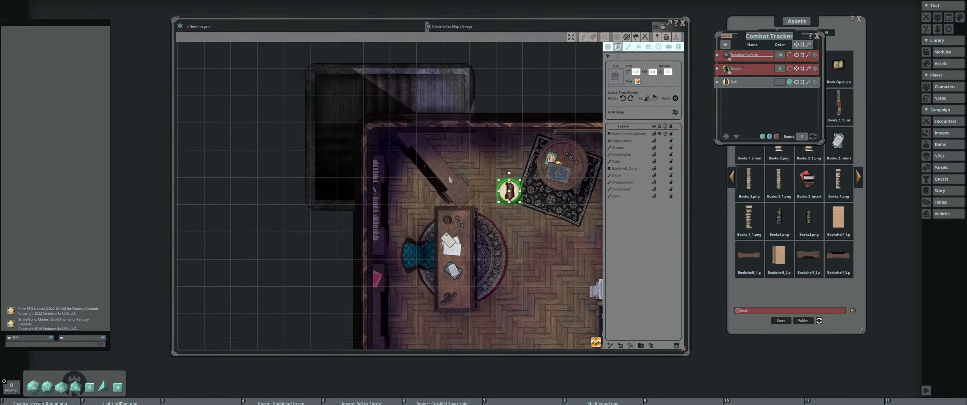
left_click(450, 179)
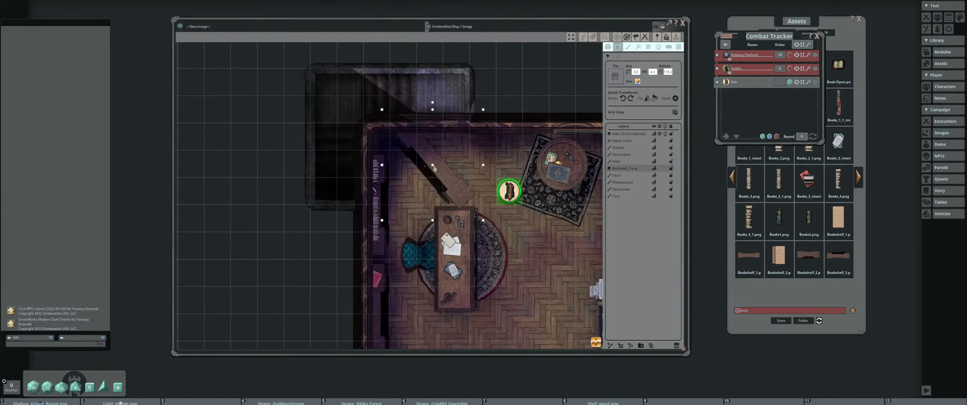
left_click_drag(434, 168, 421, 138)
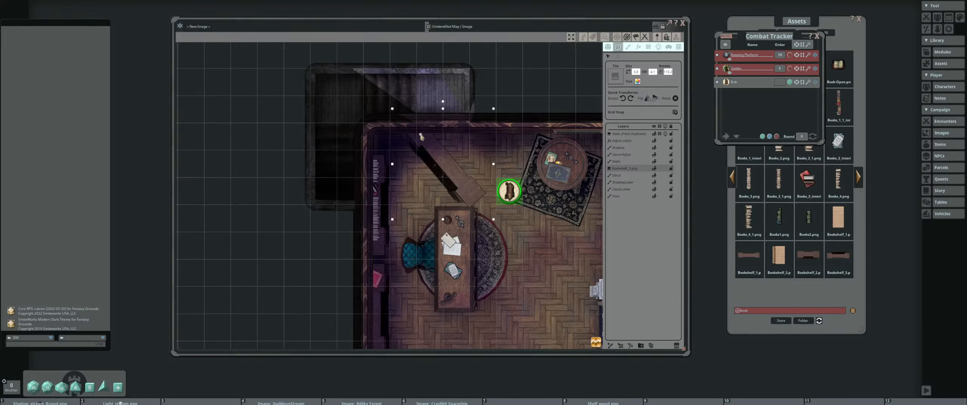
key("ctrl")
left_click_drag(444, 106, 412, 99)
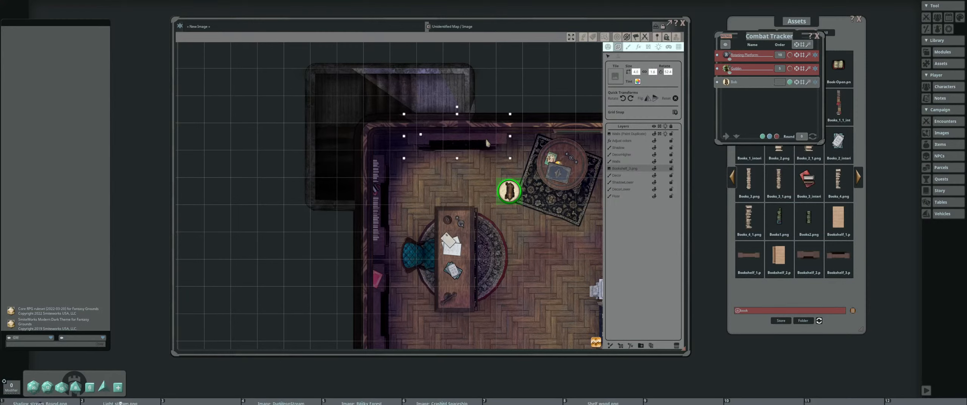
left_click_drag(487, 143, 487, 141)
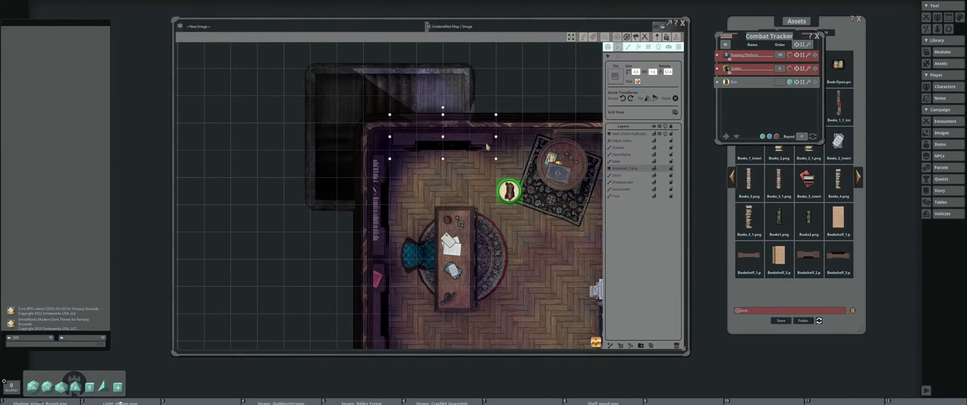
Return to play mode and examine the two rooms, the door between them and the staircase door
scroll(476, 163, "down", 3)
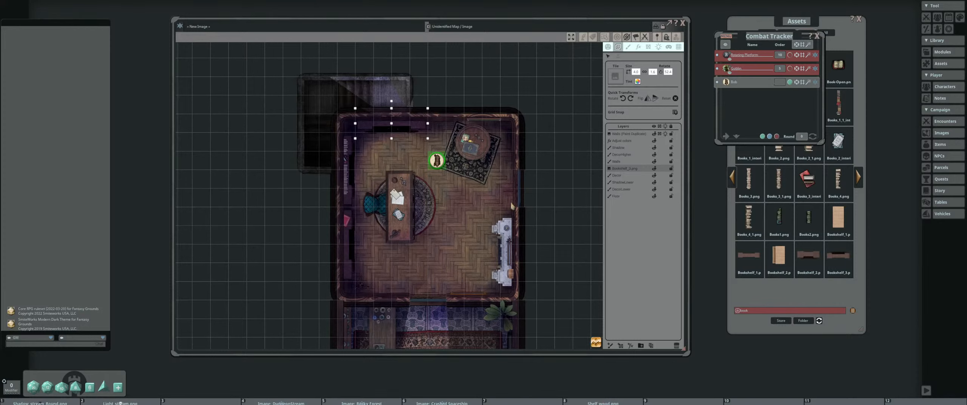
scroll(491, 189, "down", 3)
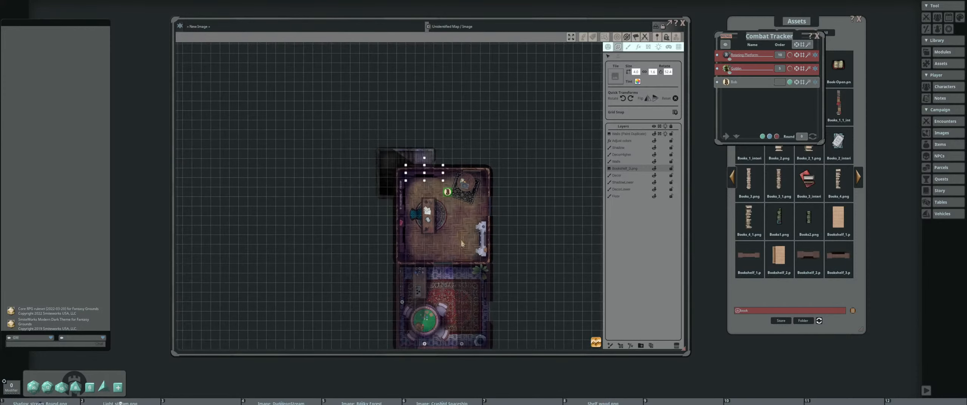
scroll(446, 154, "up", 2)
left_click_drag(383, 234, 395, 218)
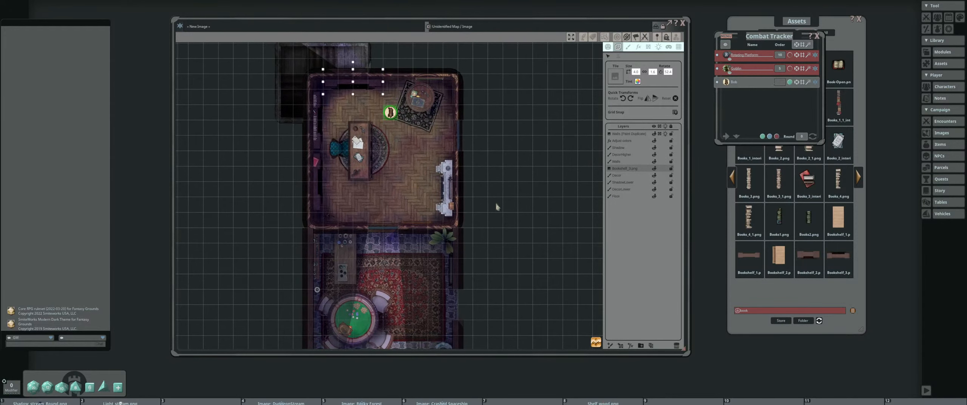
left_click(607, 47)
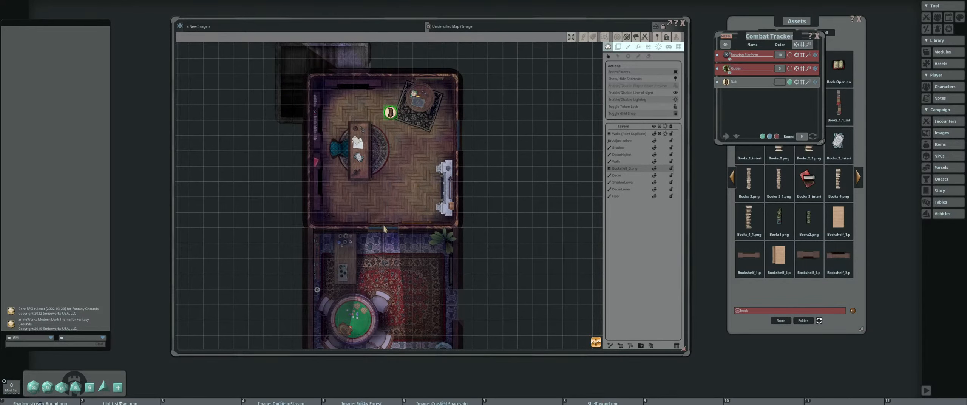
left_click(385, 230)
left_click_drag(358, 61, 392, 135)
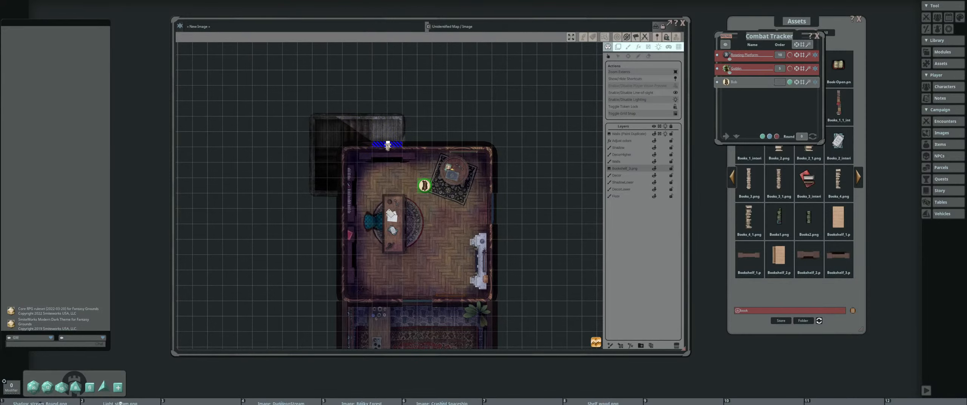
scroll(388, 145, "up", 5)
scroll(388, 147, "down", 8)
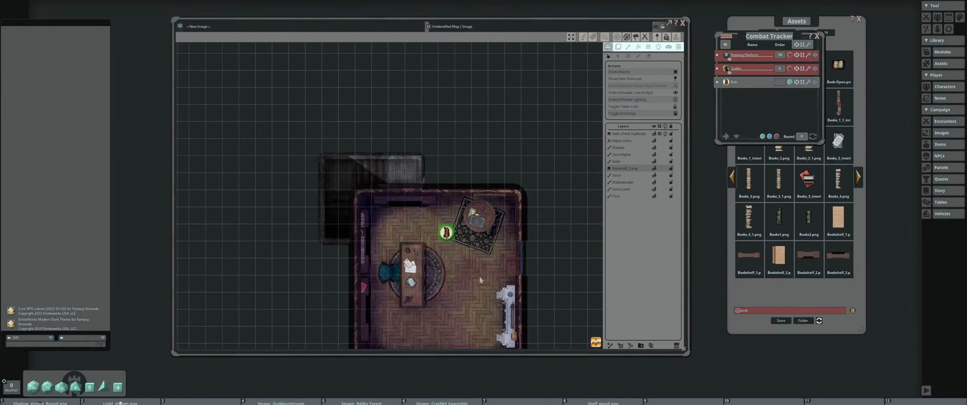
left_click_drag(487, 338, 443, 212)
scroll(442, 211, "down", 3)
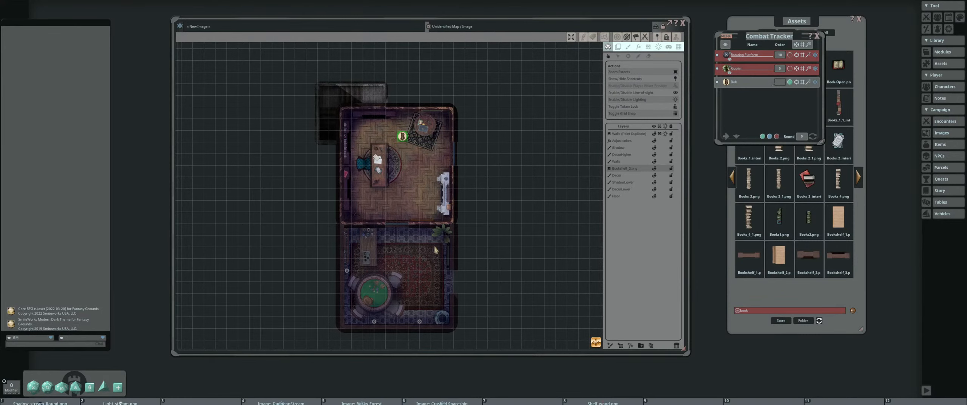
scroll(435, 250, "up", 1)
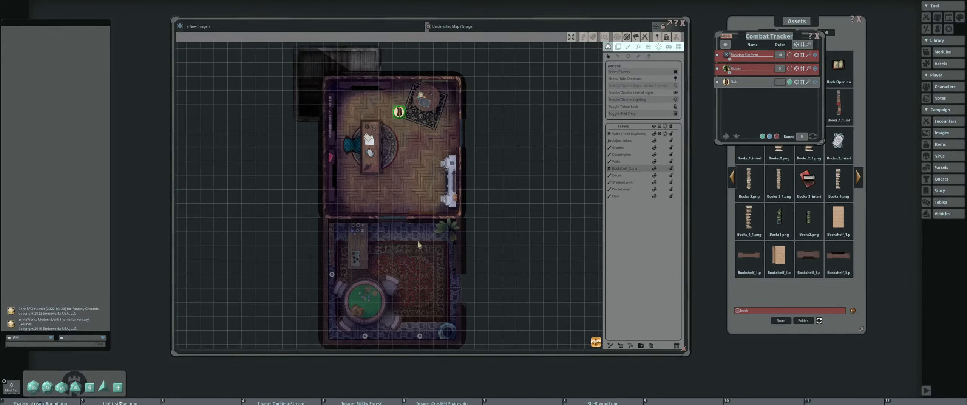
scroll(419, 244, "up", 1)
scroll(408, 219, "down", 1)
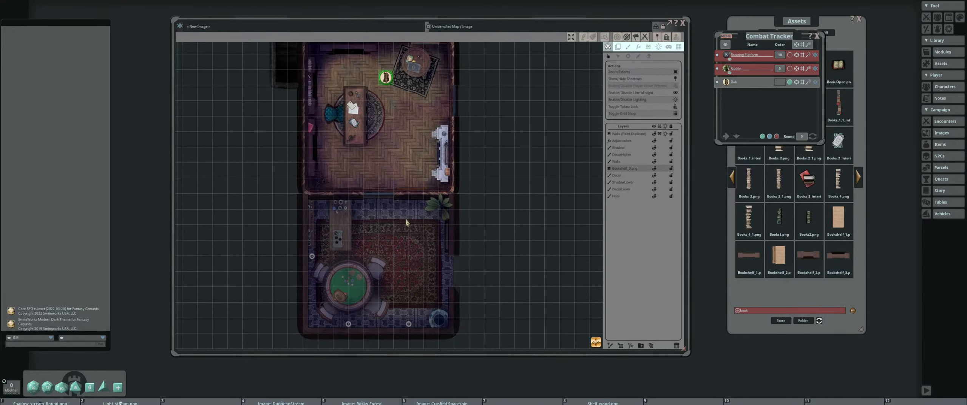
left_click_drag(441, 191, 436, 216)
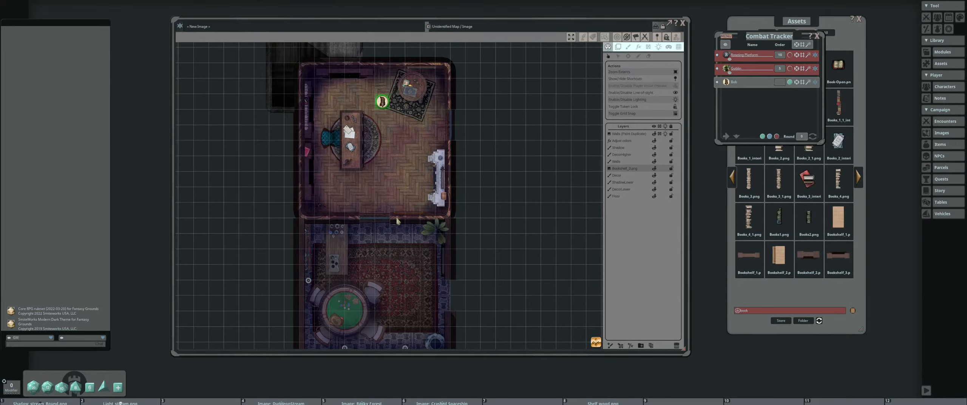
Close the Combat Tracker and inspect the staircase door behind the bookshelf up close
left_click(817, 37)
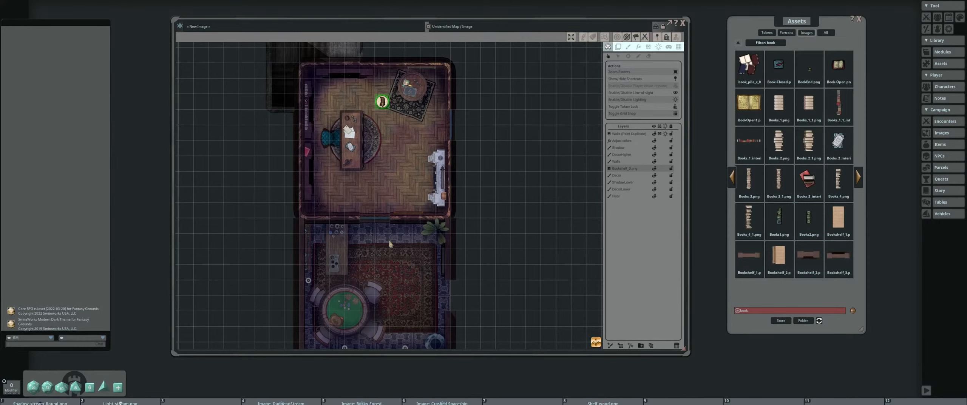
scroll(391, 243, "down", 2)
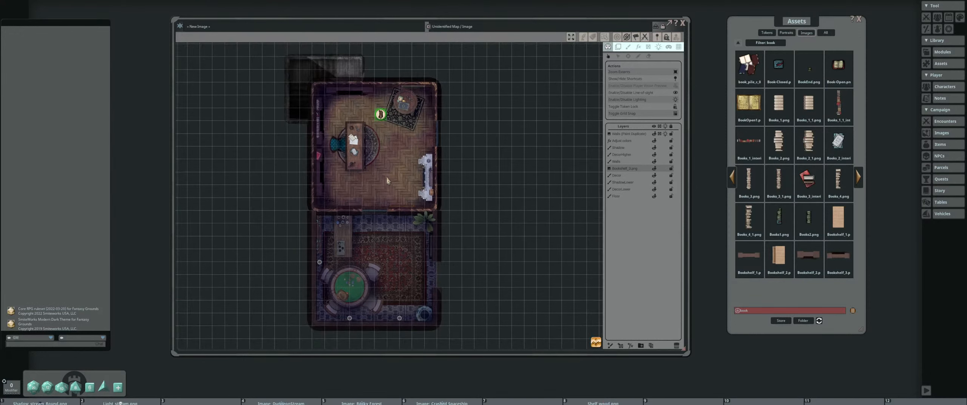
scroll(310, 109, "up", 4)
scroll(310, 109, "up", 3)
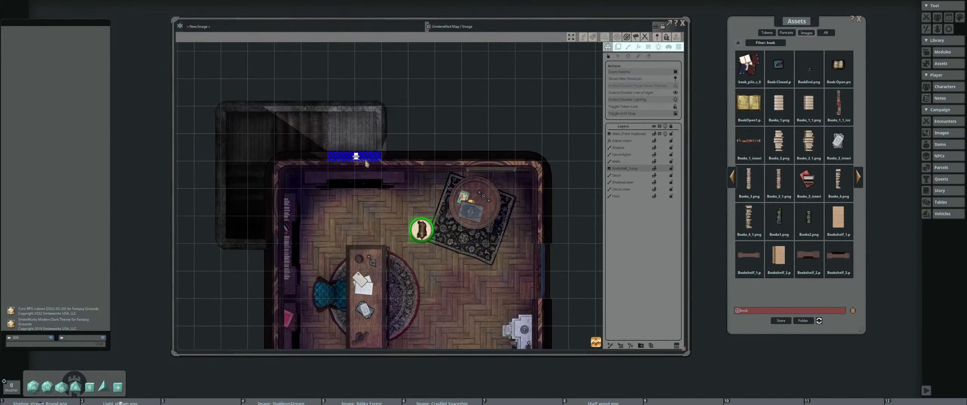
scroll(357, 159, "up", 3)
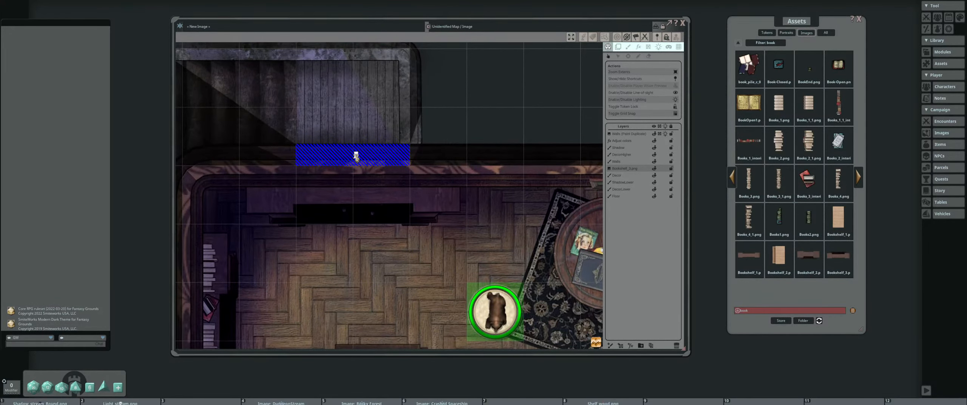
scroll(356, 156, "down", 2)
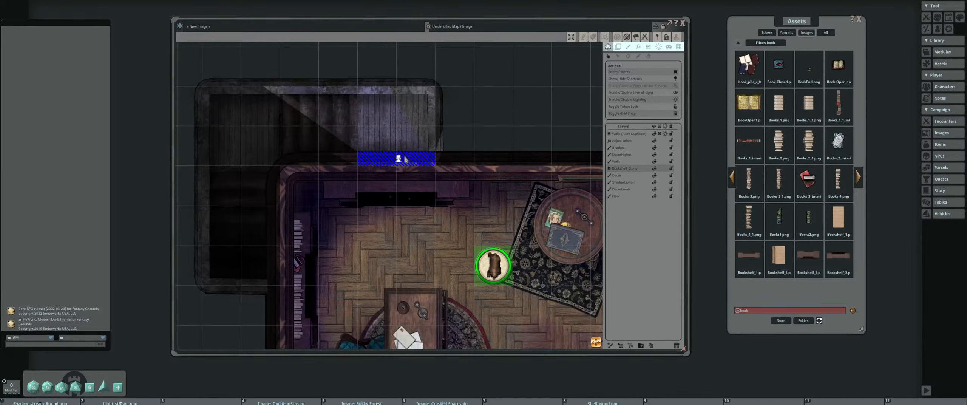
scroll(449, 169, "down", 3)
left_click_drag(482, 176, 405, 146)
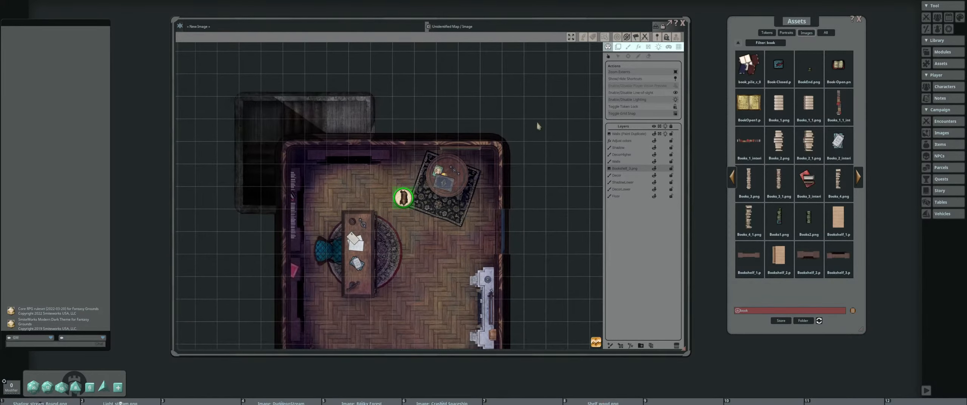
Preview player vision for the token, reset its fog of war, and leave the preview
left_click(676, 87)
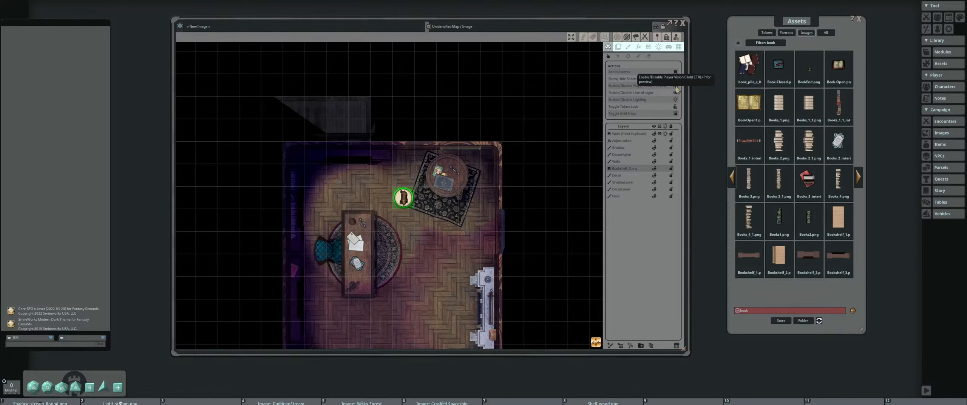
right_click(403, 197)
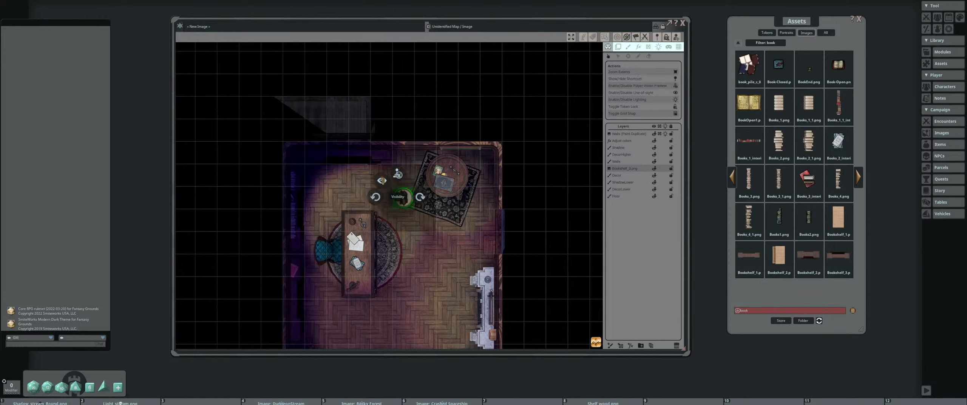
left_click(381, 179)
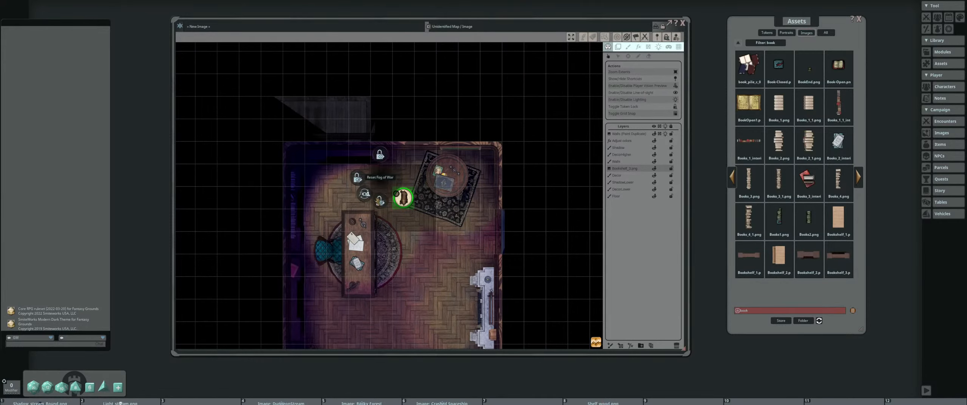
left_click(357, 177)
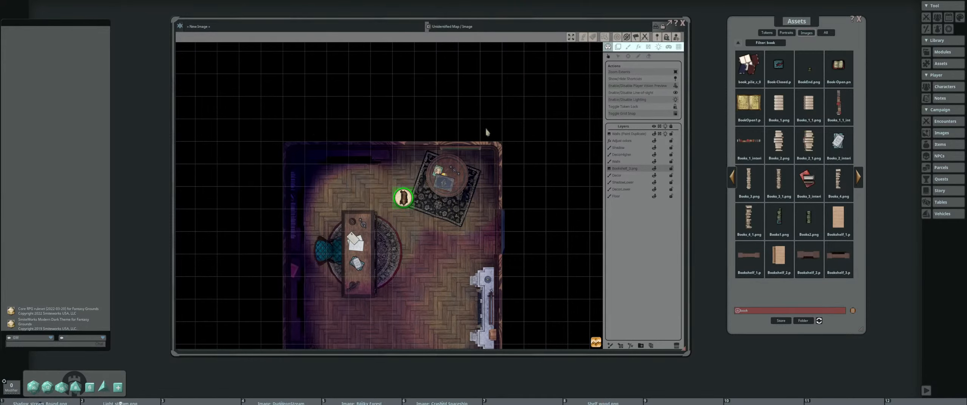
left_click(676, 92)
scroll(392, 167, "down", 2)
left_click_drag(393, 167, 413, 128)
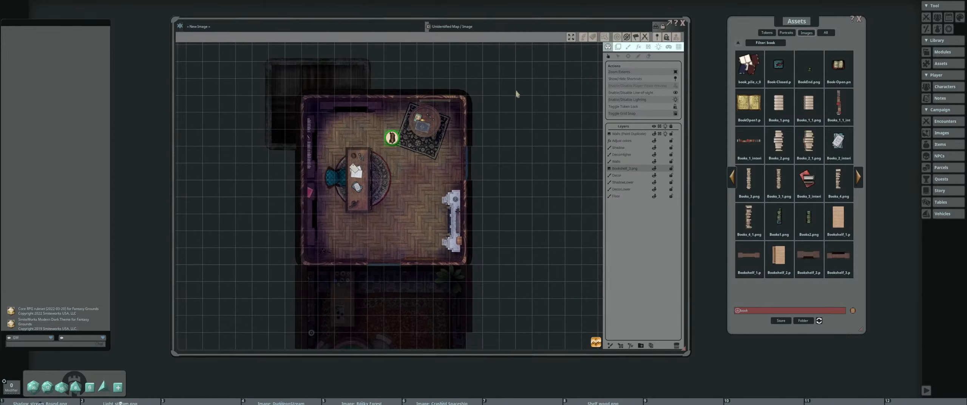
left_click_drag(471, 142, 441, 135)
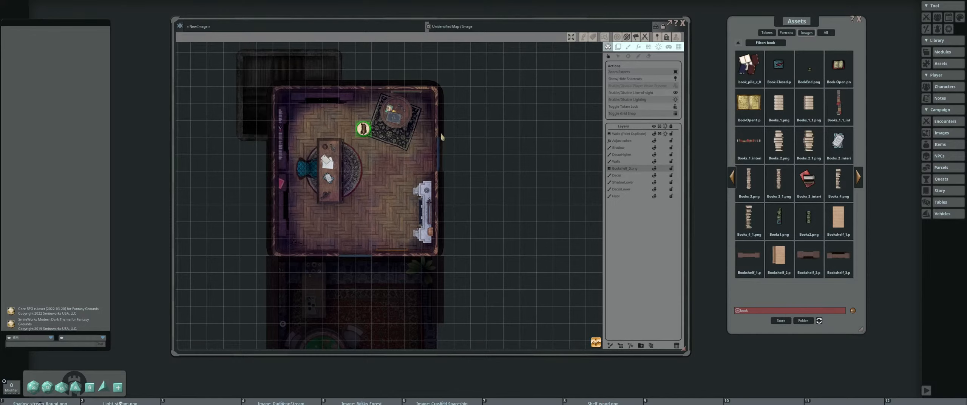
scroll(441, 134, "down", 2)
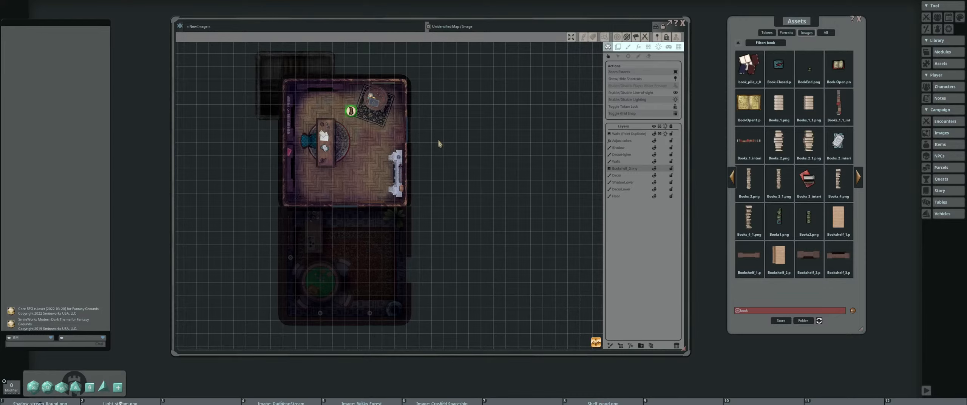
Delete all tokens from the map
right_click(350, 111)
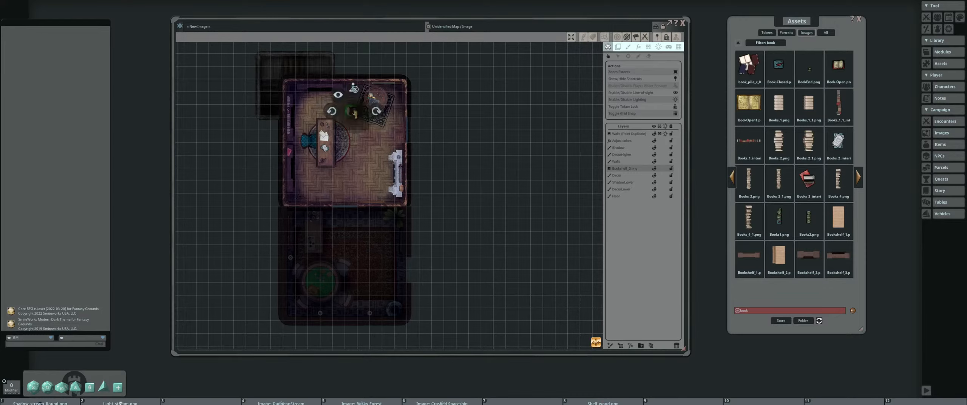
left_click(353, 88)
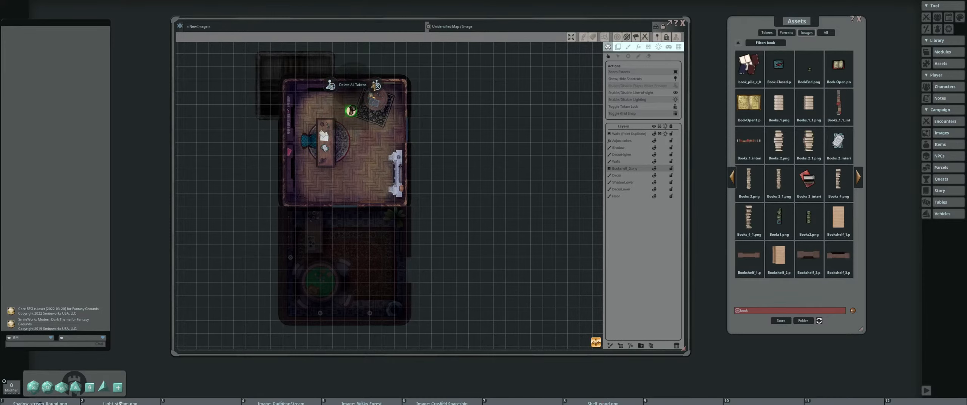
left_click(353, 85)
Examine the layout and furnishings of both rooms and the adjoining staircase on the map
scroll(422, 110, "down", 2)
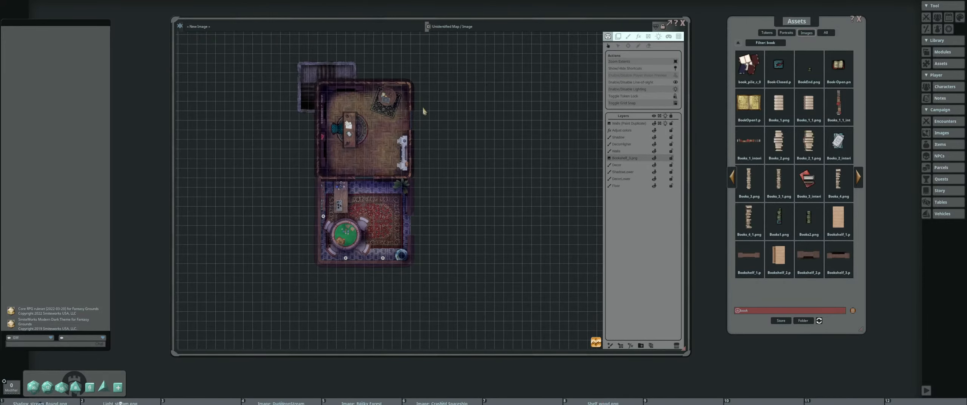
scroll(435, 129, "up", 1)
scroll(409, 127, "down", 2)
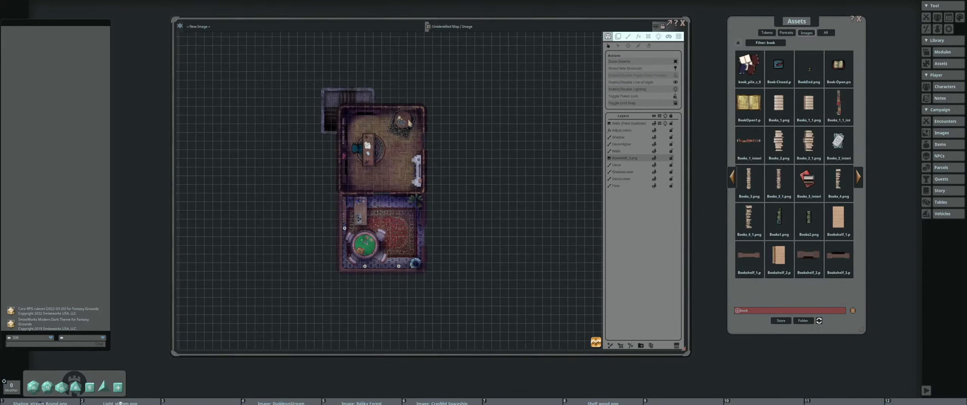
scroll(382, 128, "up", 1)
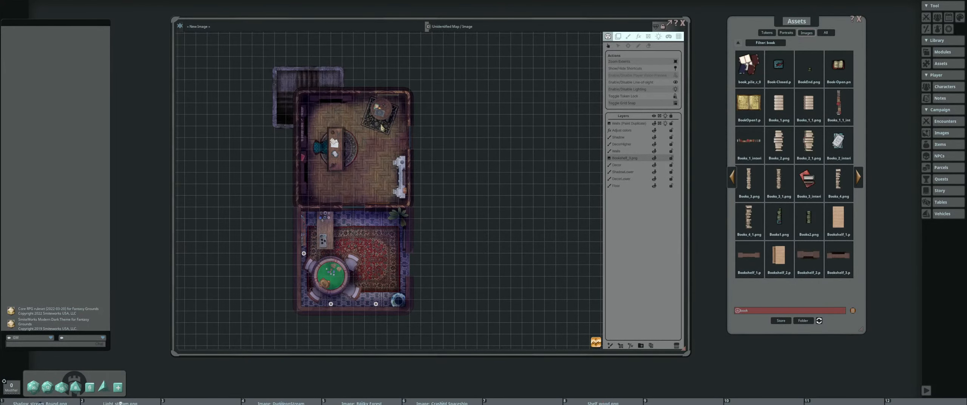
scroll(382, 128, "up", 1)
scroll(333, 143, "up", 1)
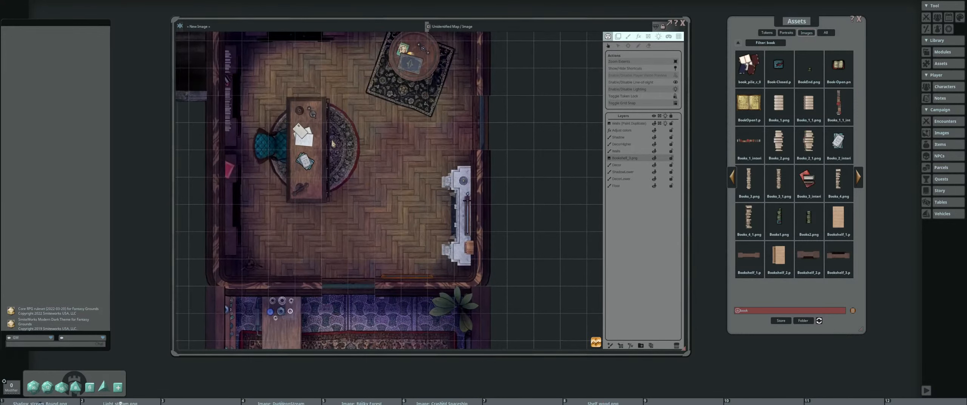
scroll(333, 143, "down", 1)
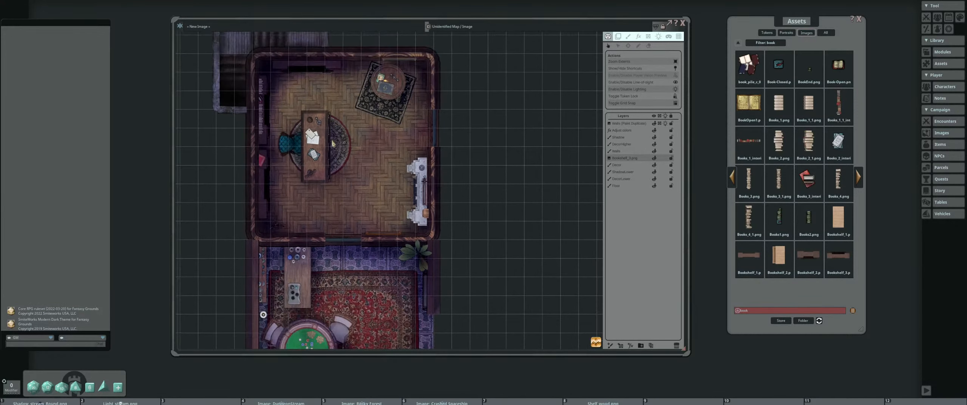
scroll(333, 147, "down", 1)
scroll(304, 137, "up", 1)
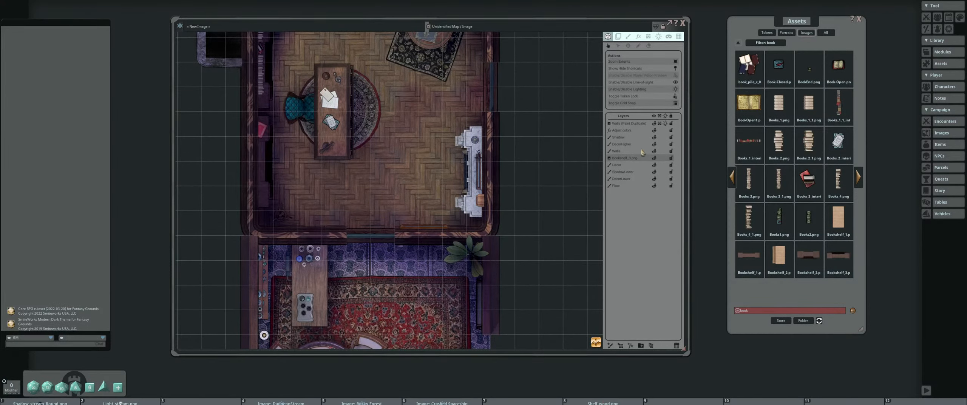
Make the Decor layer active and focus on the desk area near the west wall of the upper room
left_click(639, 165)
scroll(347, 155, "up", 2)
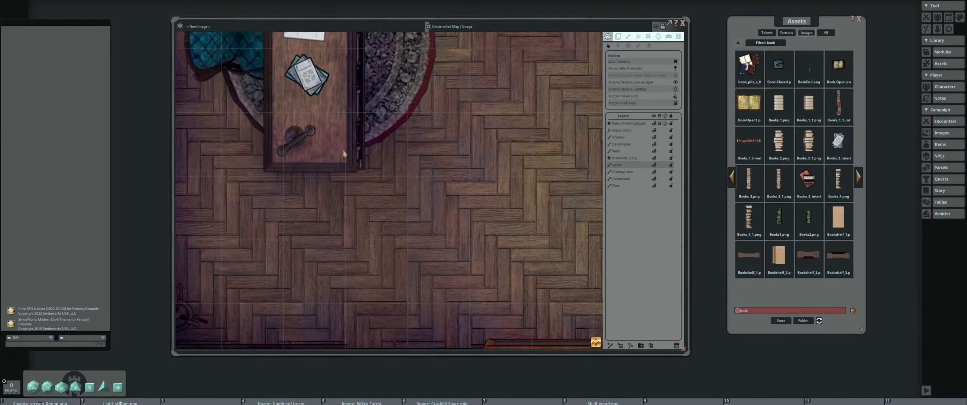
left_click_drag(347, 155, 439, 149)
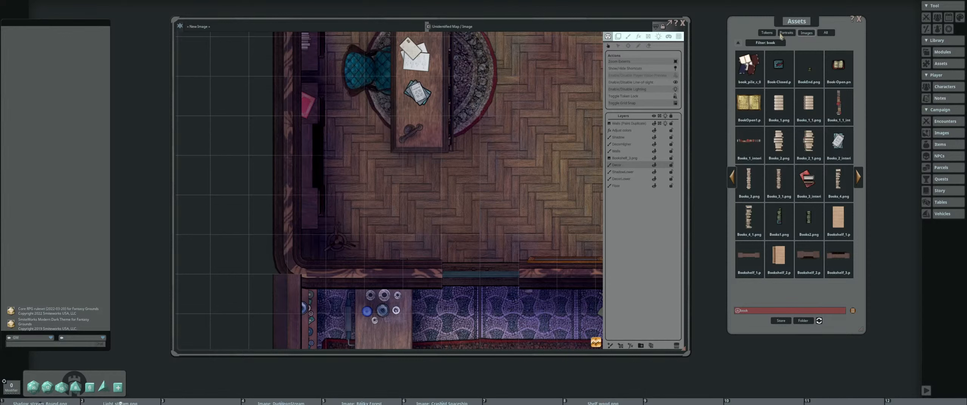
Search the image assets for "wire" instead of "book", preview the Wire_2 sci-fi image, and clear the filter
left_click(738, 43)
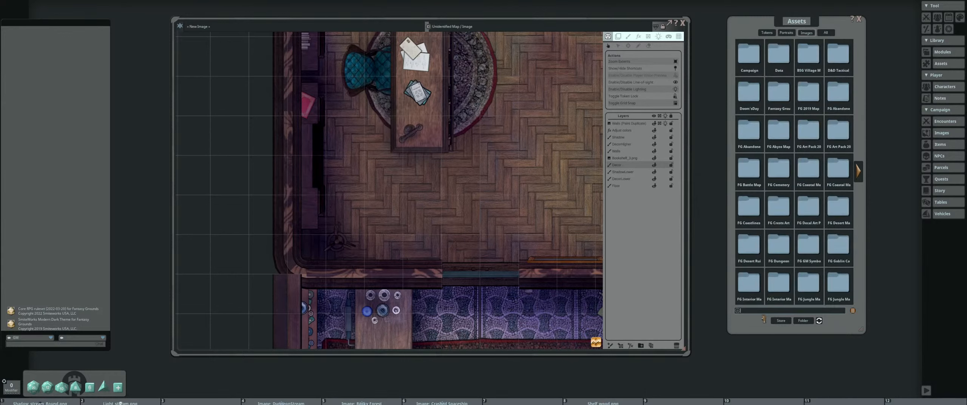
left_click(763, 316)
type("wire")
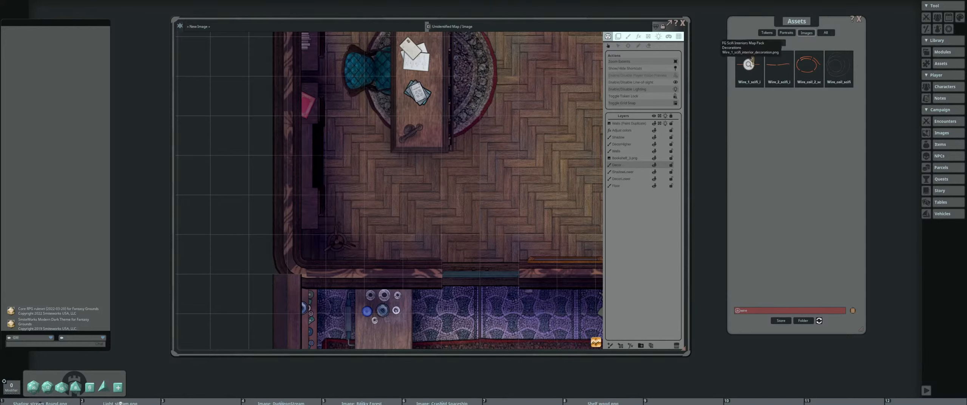
left_click(778, 66)
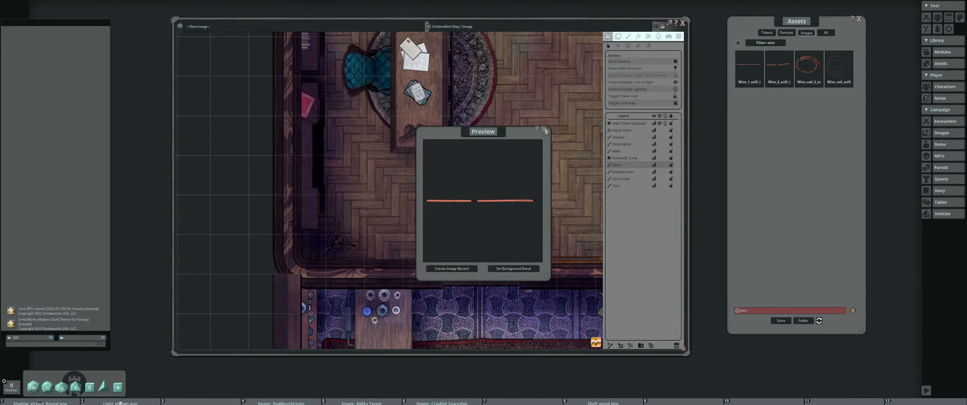
left_click(544, 129)
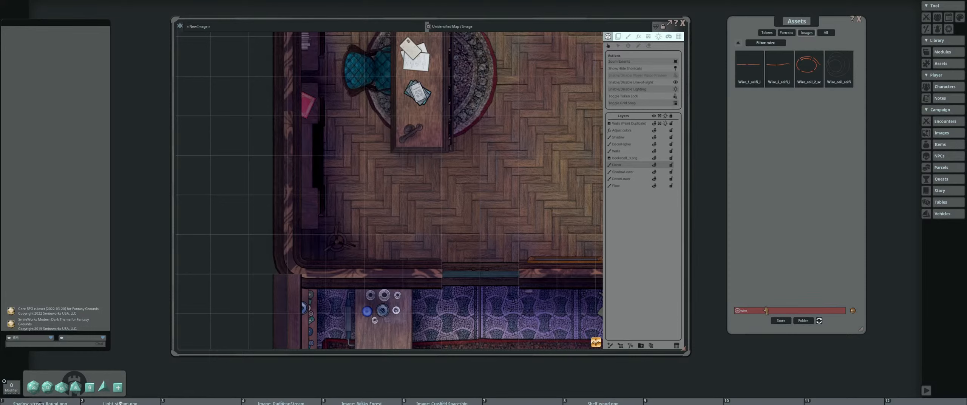
key("BackSpace")
key("BackSpace")
key("BackSpace")
key("BackSpace")
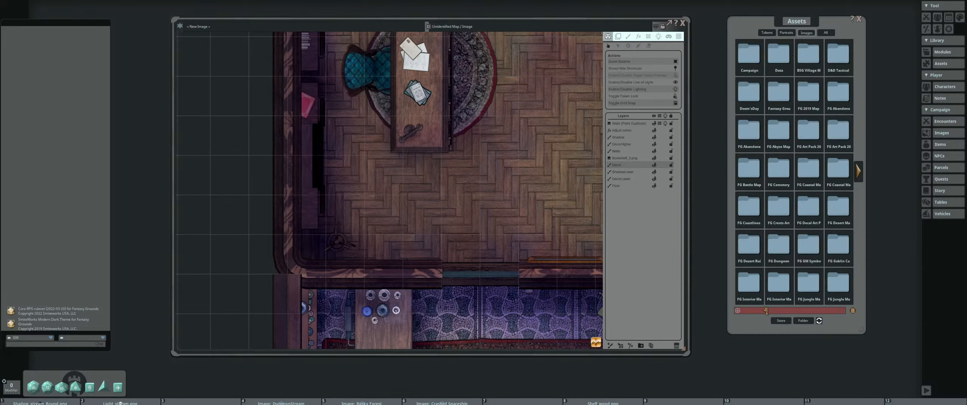
Set up a very fine paint brush and sample its color from the dark telephone on the desk
left_click(628, 37)
left_click(450, 142)
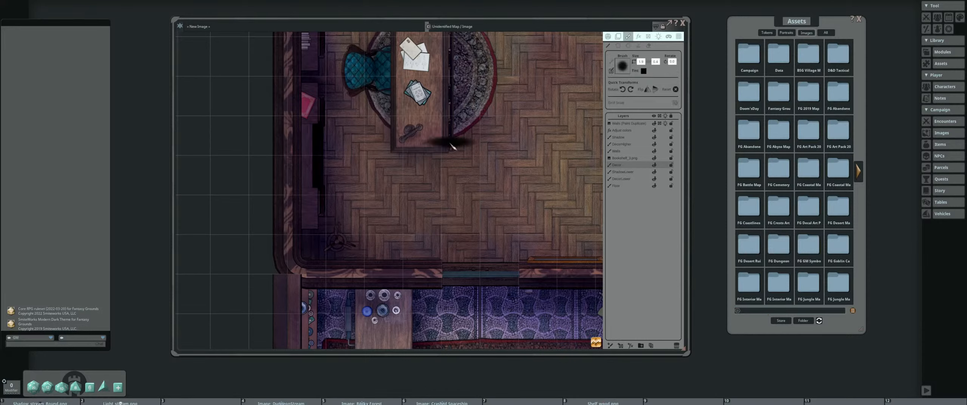
scroll(596, 64, "down", 5)
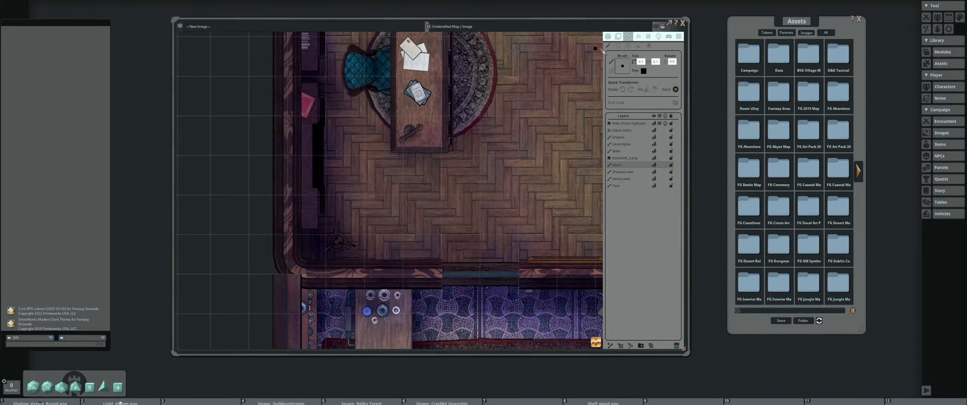
scroll(406, 147, "up", 3)
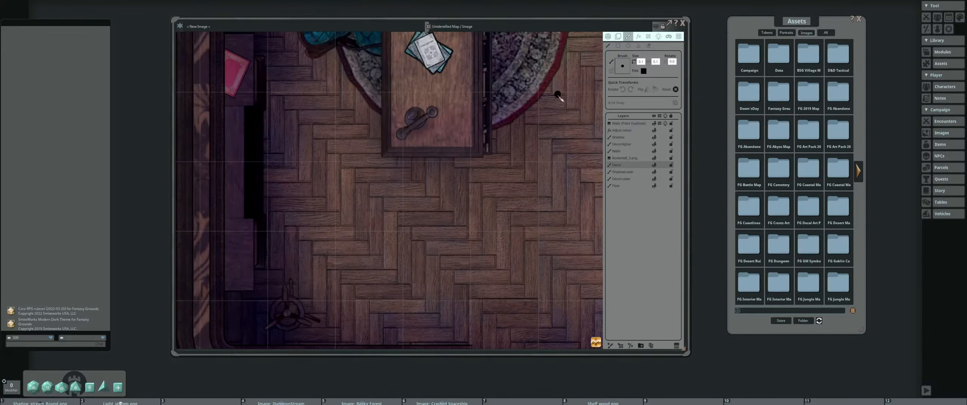
left_click(643, 70)
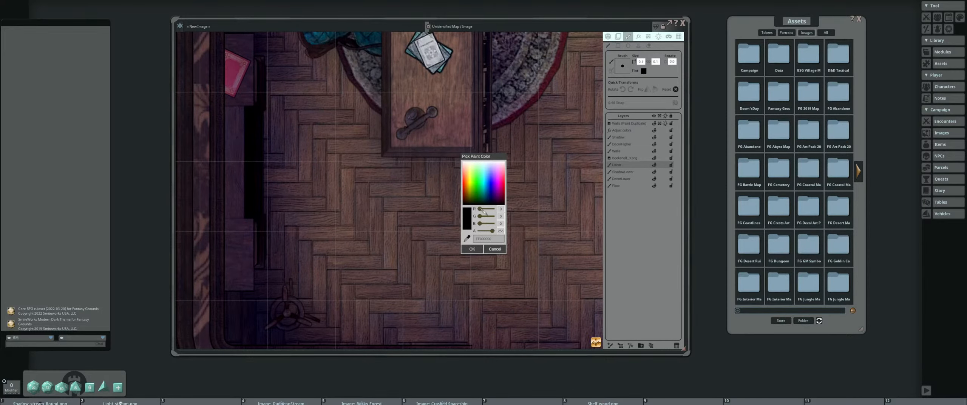
left_click_drag(480, 209, 481, 209)
left_click(466, 239)
left_click(420, 124)
left_click(476, 251)
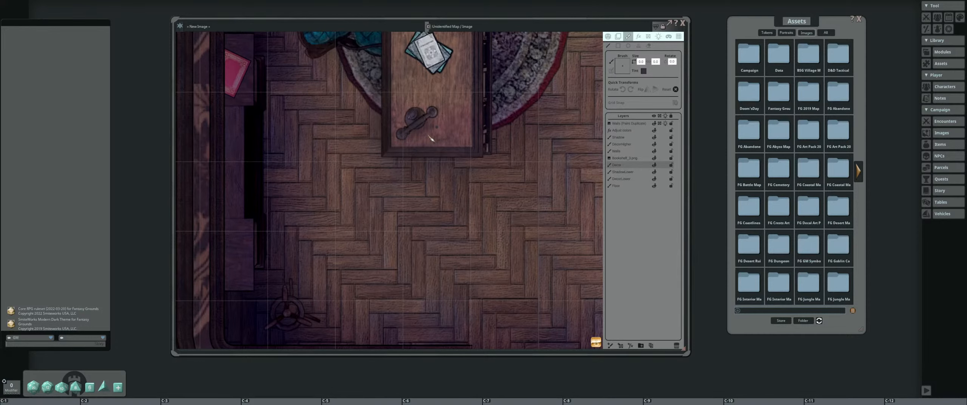
Try painting a curved cord from the desk telephone across the floor to the west wall, and undo the stroke
left_click_drag(410, 210, 471, 192)
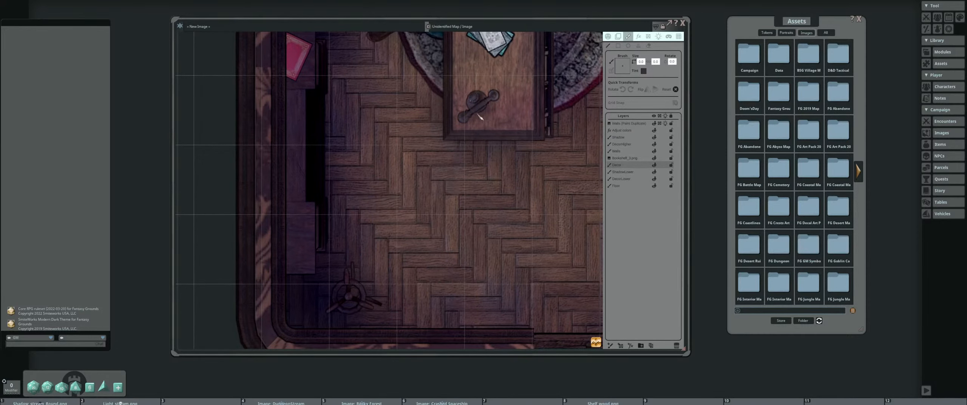
key("ctrl")
mouse_move(479, 117)
left_mouse_down()
mouse_move(479, 163)
mouse_move(455, 189)
mouse_move(391, 170)
mouse_move(320, 266)
left_mouse_up()
scroll(416, 227, "down", 5)
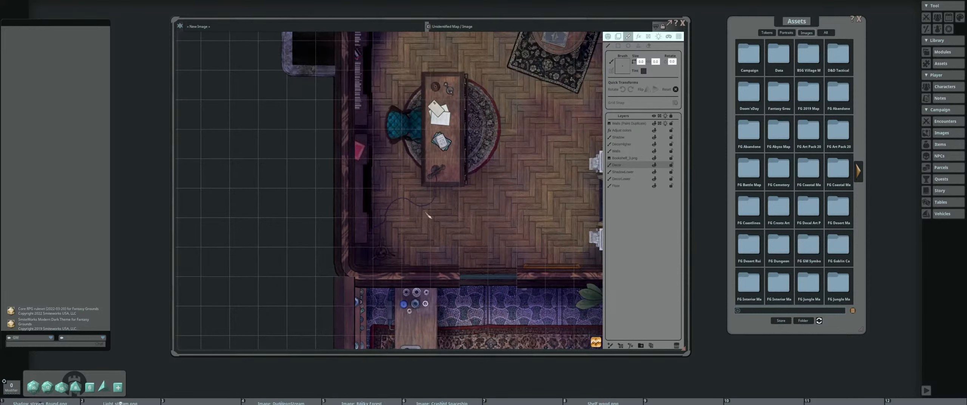
scroll(448, 207, "up", 4)
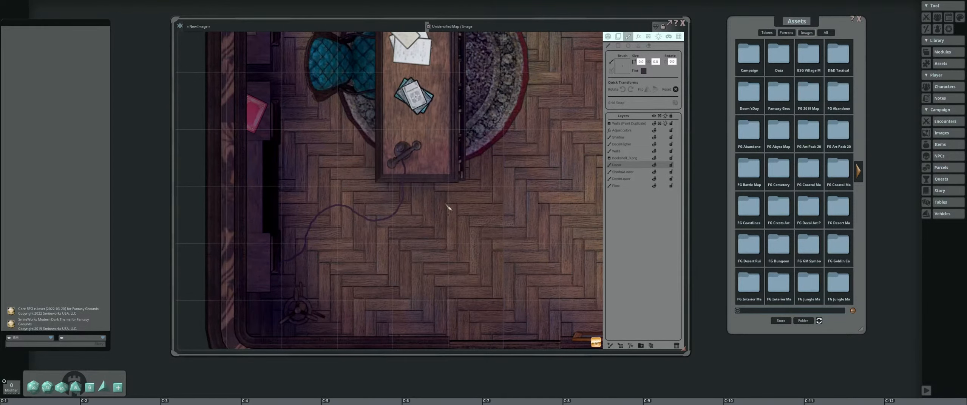
key("ctrl+z")
Paint a thin curving cord from the desk telephone over the desk edge and across the floor toward the room's southwest corner
scroll(417, 179, "up", 1)
key("ctrl")
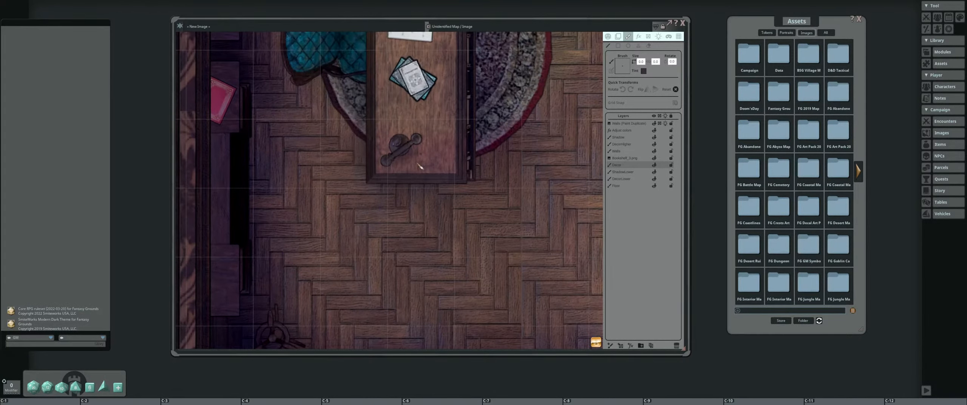
left_click_drag(384, 195, 442, 112)
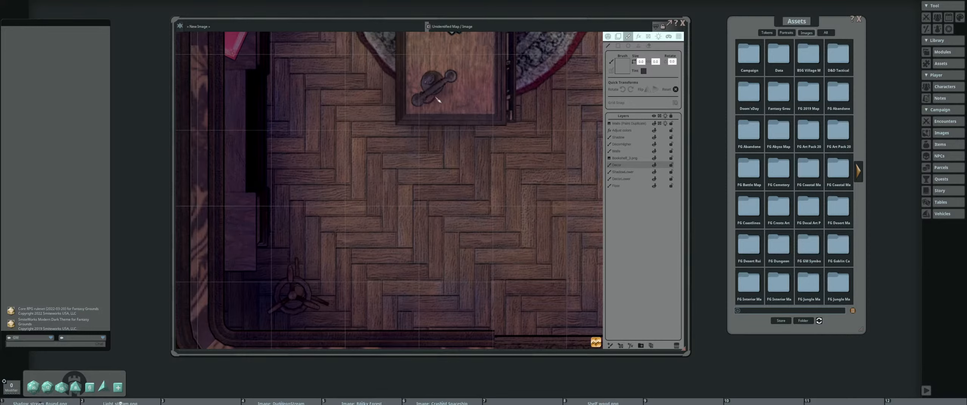
left_click_drag(436, 97, 438, 113)
mouse_move(415, 139)
left_mouse_down()
mouse_move(419, 184)
mouse_move(379, 200)
mouse_move(367, 295)
mouse_move(334, 323)
left_mouse_up()
scroll(439, 202, "down", 3)
scroll(438, 202, "down", 3)
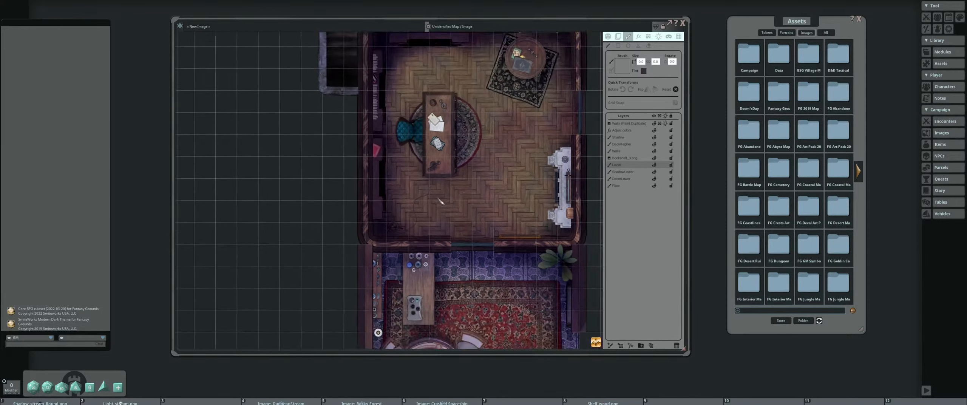
scroll(457, 191, "up", 5)
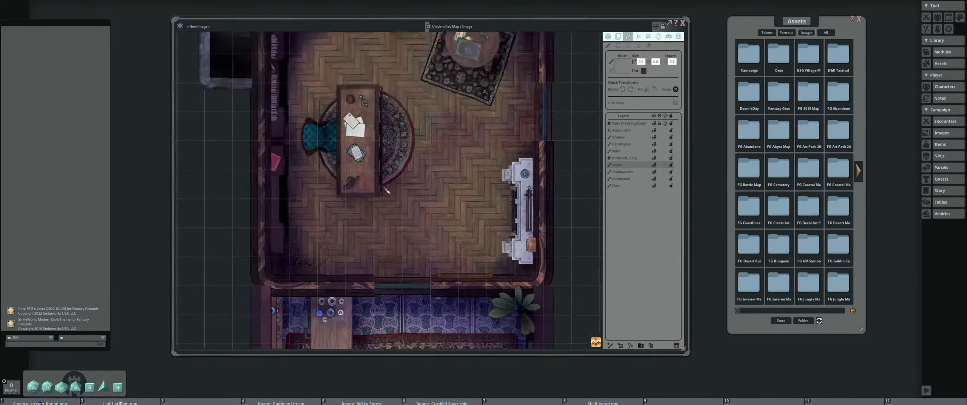
scroll(305, 187, "up", 5)
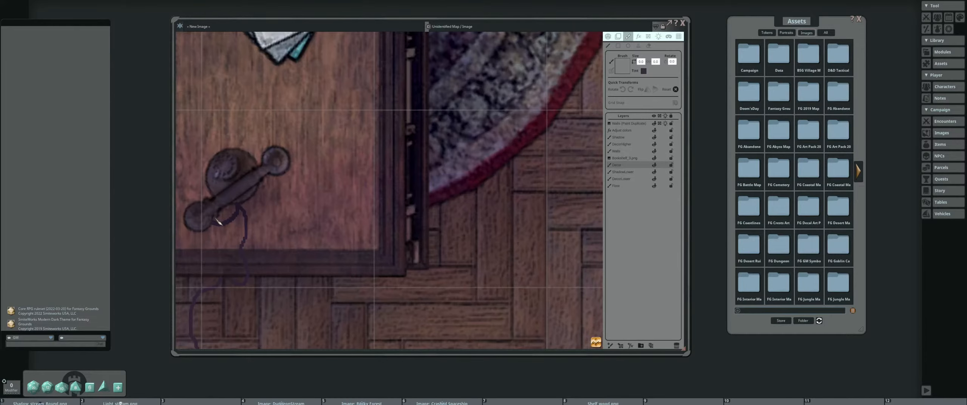
Paint a short curved cord segment around the lower edge of the desk telephone's base, joining the existing cord
left_click_drag(217, 222, 264, 209)
scroll(264, 209, "down", 10)
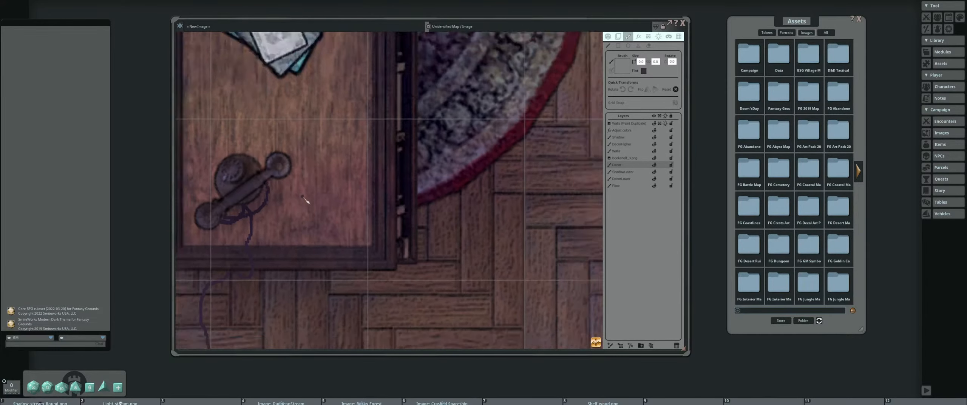
Examine the telephone cord and the decor of the study and the game room, both close up and across the whole map
scroll(320, 212, "down", 5)
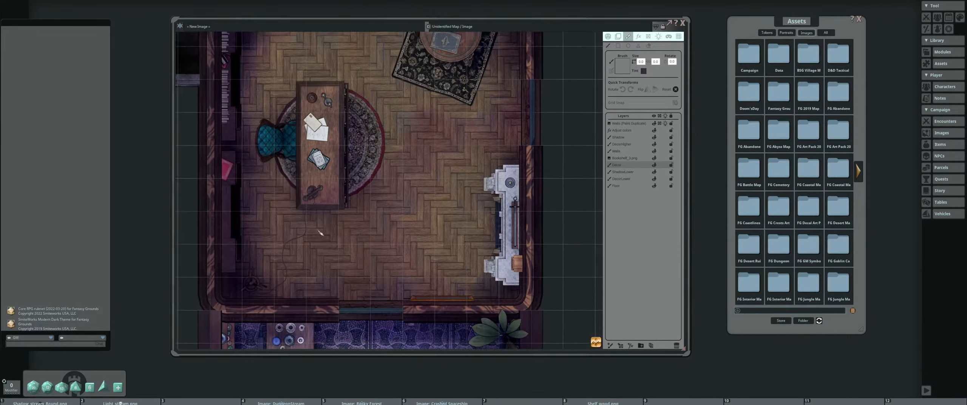
scroll(381, 209, "up", 2)
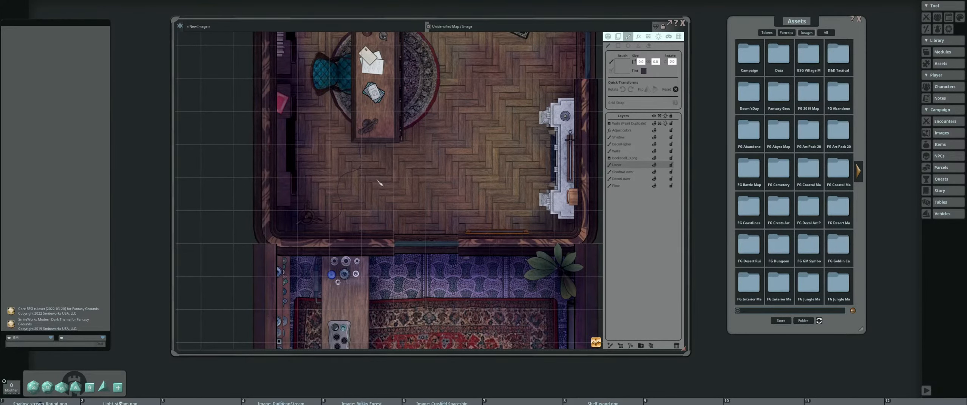
scroll(379, 183, "down", 1)
scroll(382, 182, "down", 3)
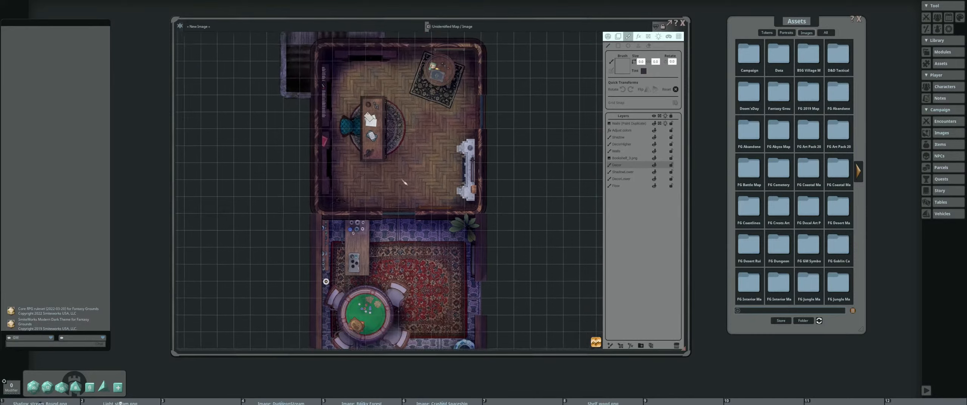
scroll(327, 174, "up", 5)
scroll(327, 174, "down", 2)
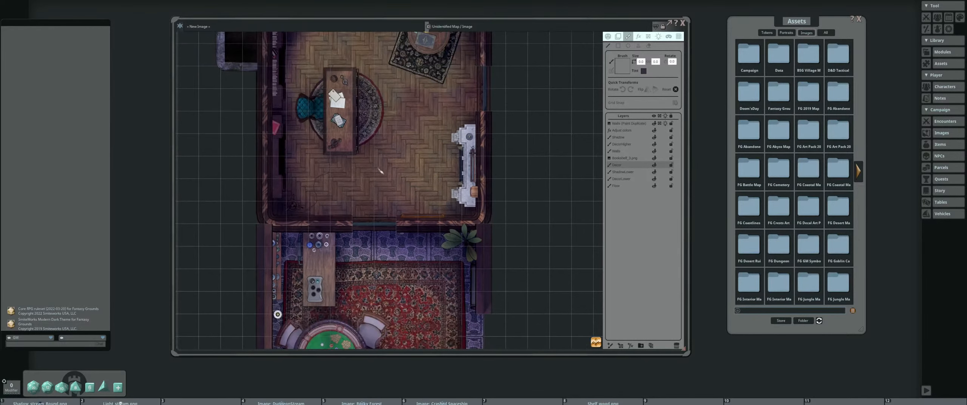
scroll(353, 175, "down", 3)
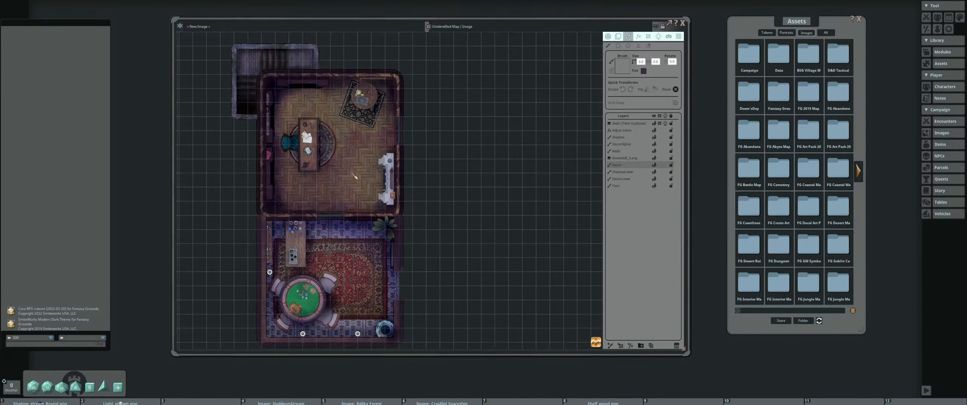
scroll(354, 234, "up", 1)
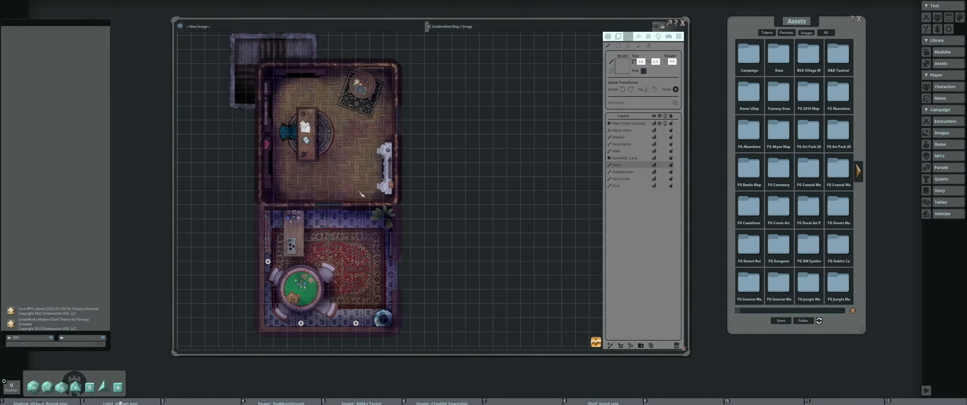
scroll(357, 193, "up", 4)
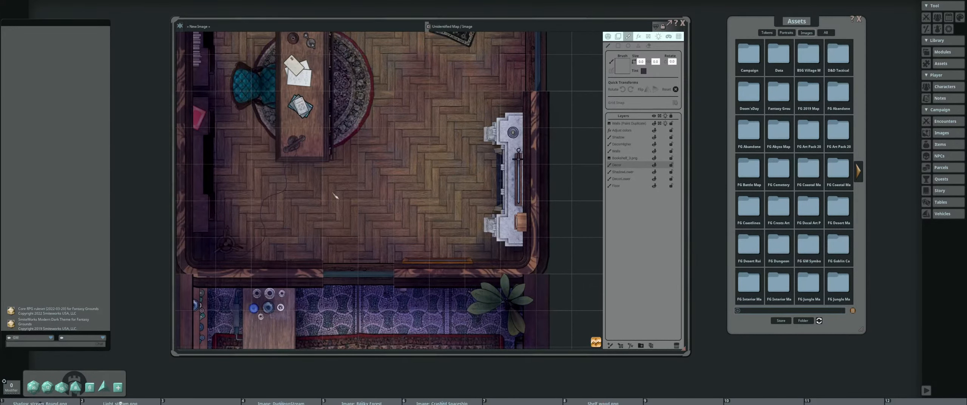
scroll(334, 195, "down", 2)
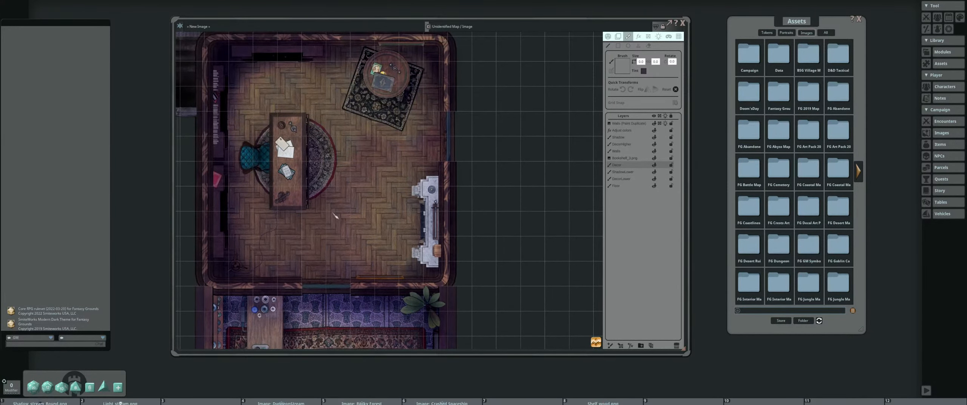
Filter the image assets for "pen" and choose the Pen_1 image as the brush
left_click(753, 310)
type("pen")
key("Return")
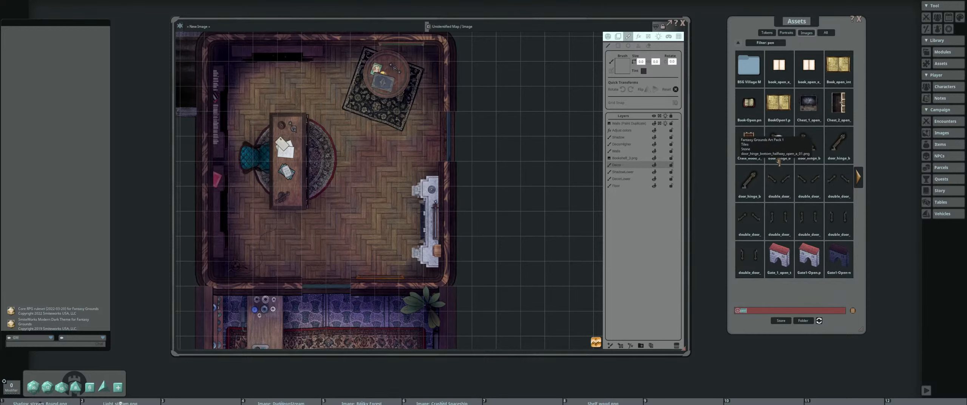
left_click(861, 180)
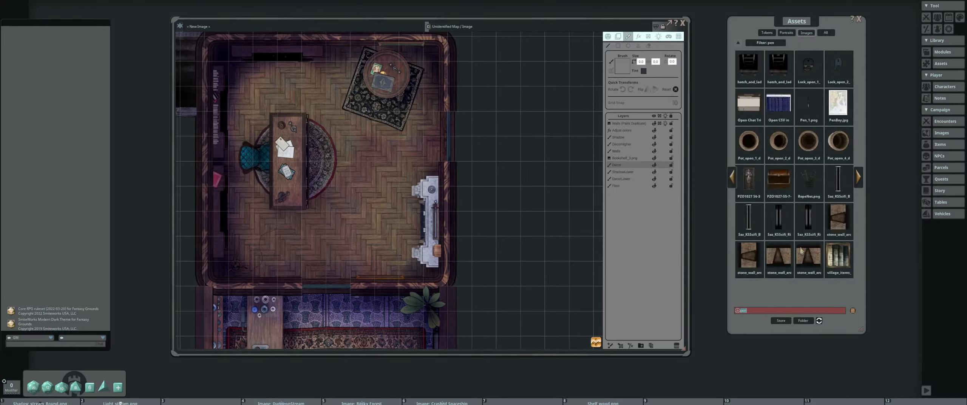
left_click(808, 108)
Place a scaled-down, diagonally rotated pen on the papers lying on the study desk, and clear the asset filter
scroll(267, 169, "up", 5)
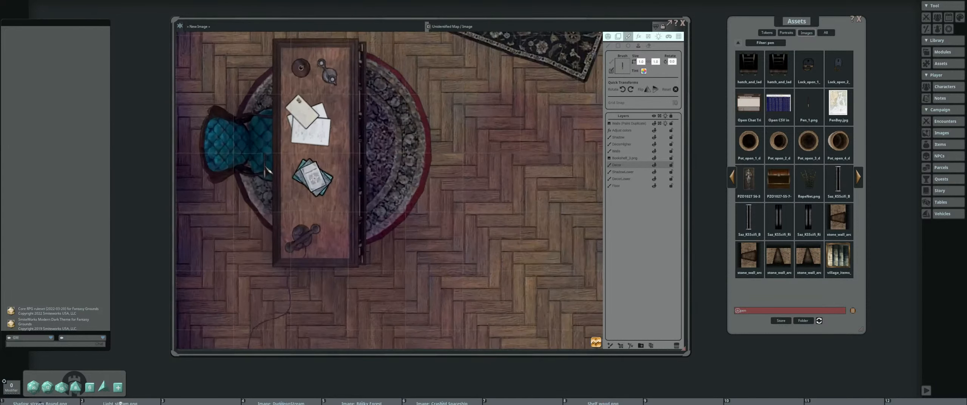
mouse_move(286, 162)
left_mouse_down()
mouse_move(376, 175)
mouse_move(407, 259)
left_mouse_up()
scroll(429, 192, "down", 2, "ctrl")
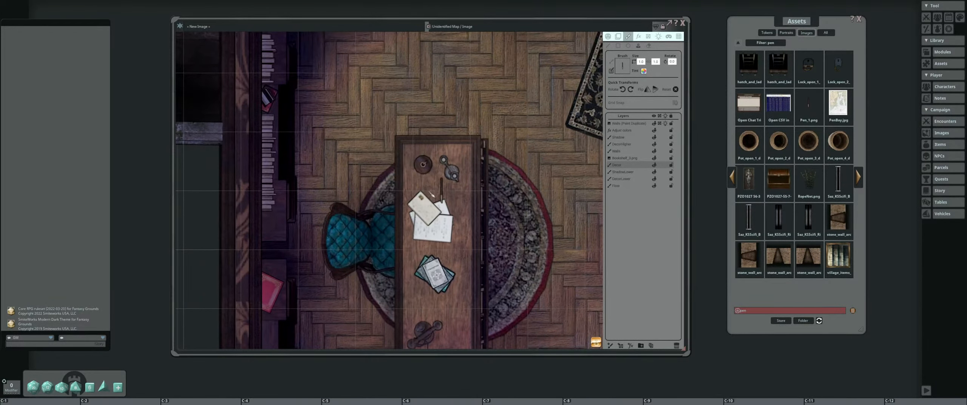
scroll(430, 225, "up", 4, "shift")
scroll(429, 227, "up", 8, "shift")
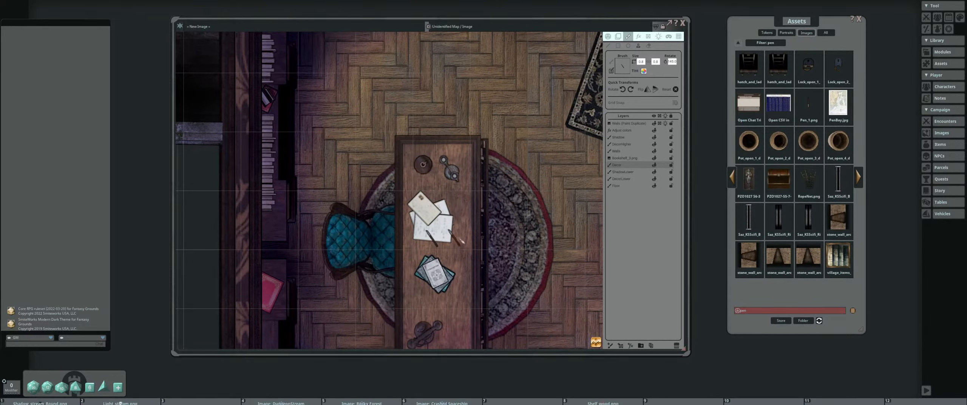
scroll(434, 238, "down", 5)
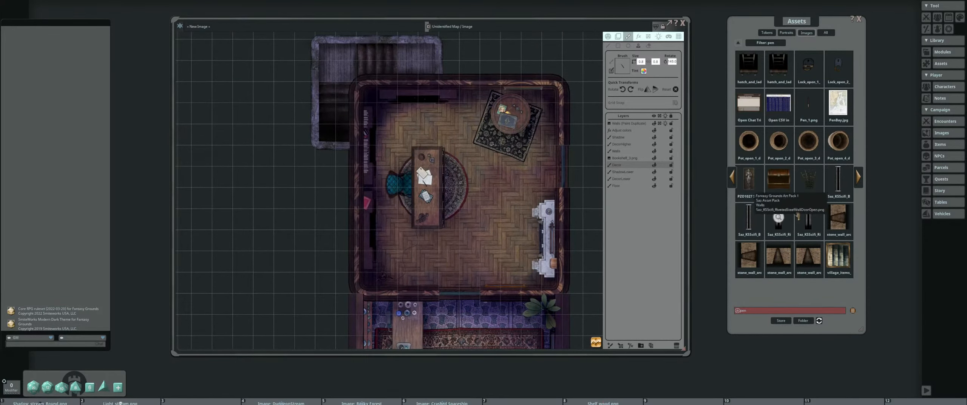
left_click(744, 44)
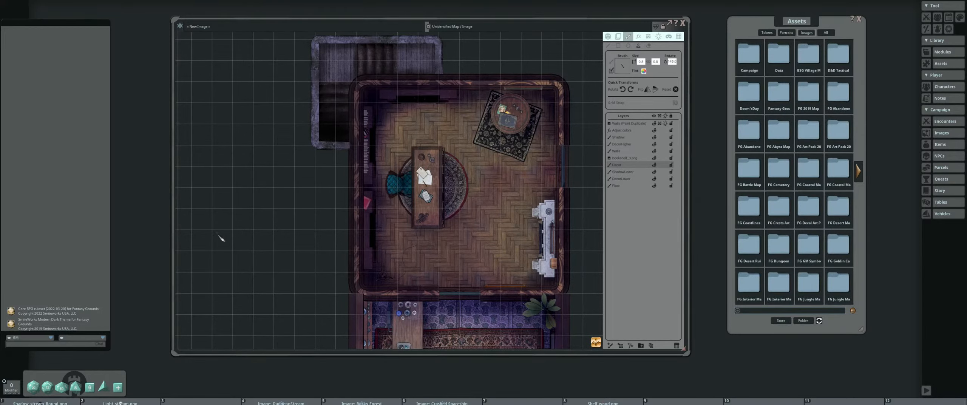
scroll(298, 240, "down", 4)
mouse_move(420, 301)
left_mouse_down()
mouse_move(376, 218)
mouse_move(382, 250)
left_mouse_up()
scroll(377, 218, "down", 1)
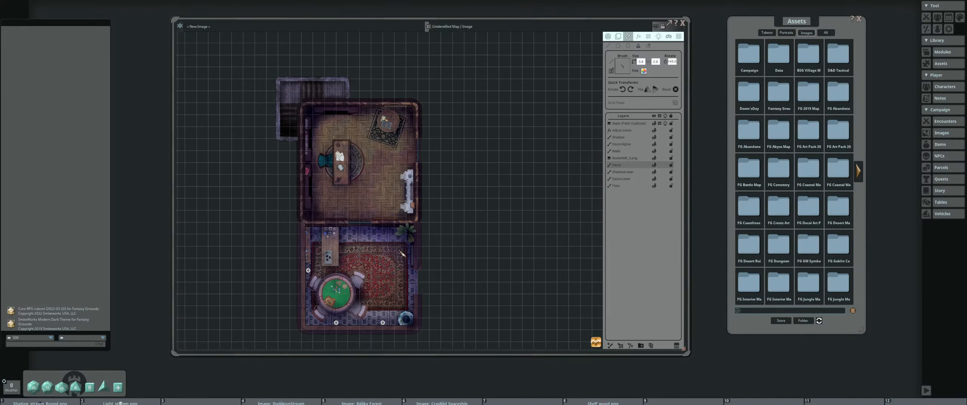
scroll(349, 135, "up", 5)
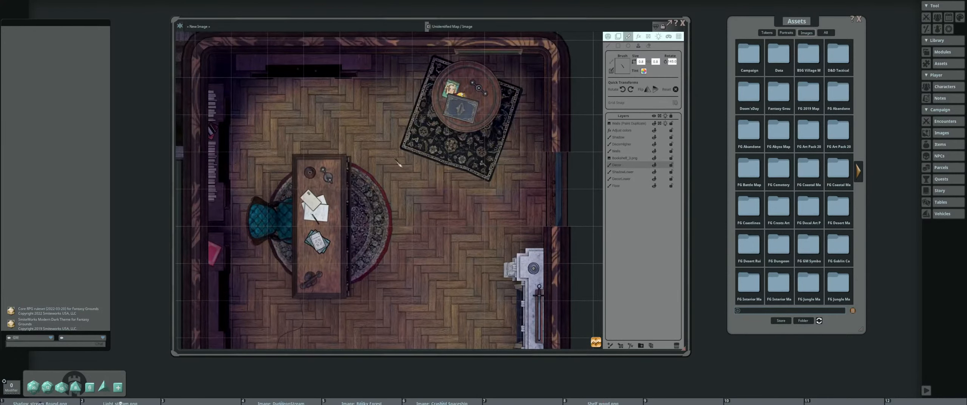
scroll(385, 260, "down", 5)
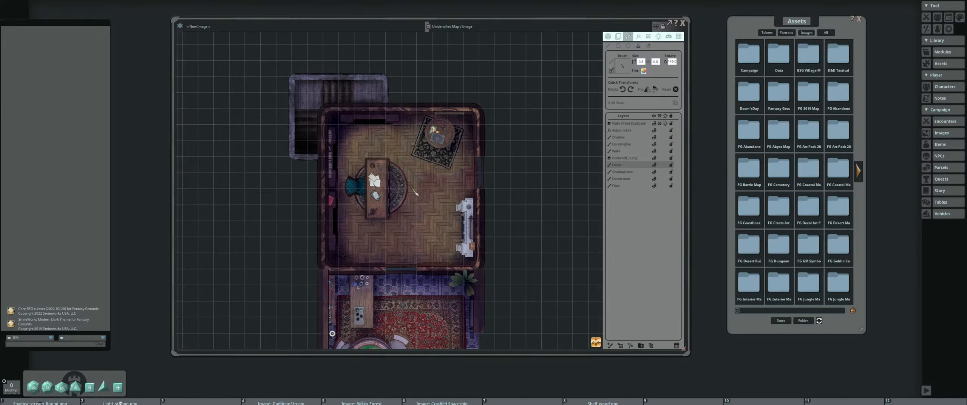
scroll(383, 134, "down", 3)
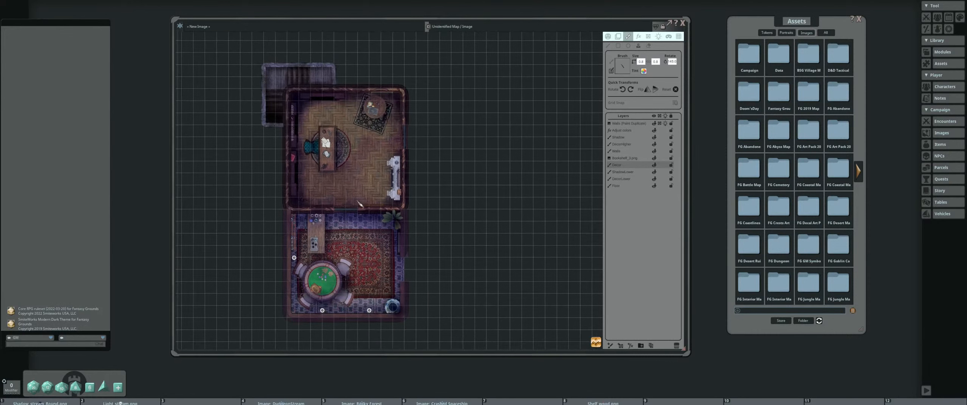